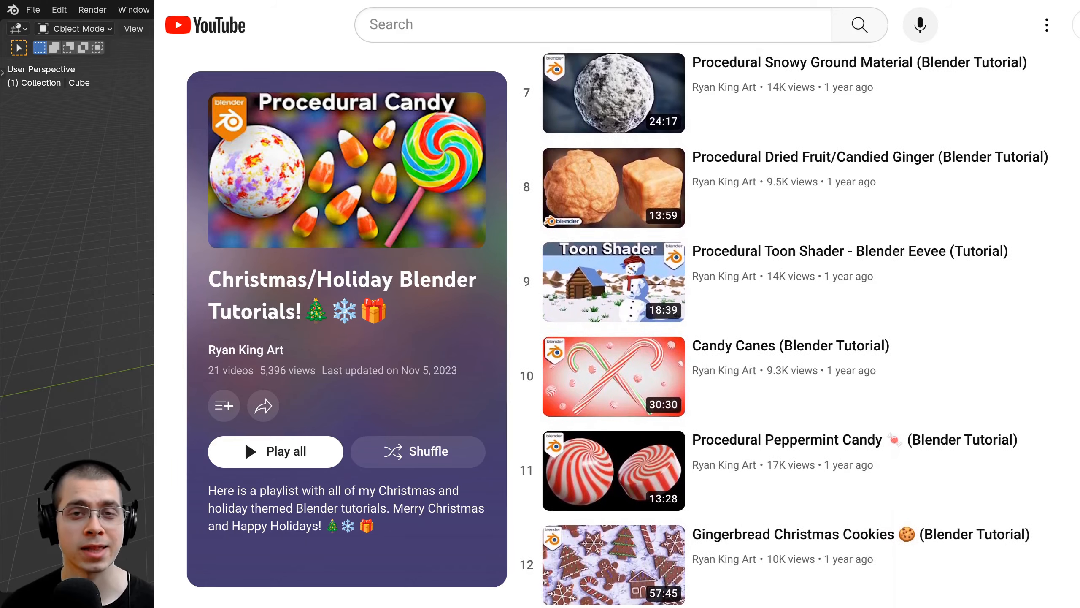
scroll(784, 328, "down", 2)
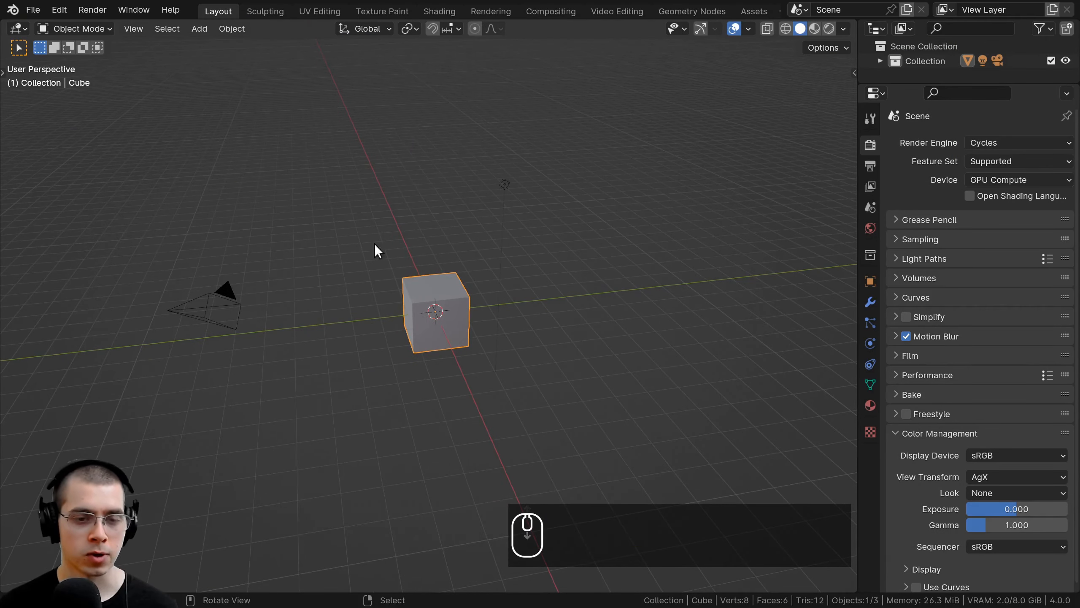
Step: Delete all objects in the default scene, including the cube, camera and light
key("a")
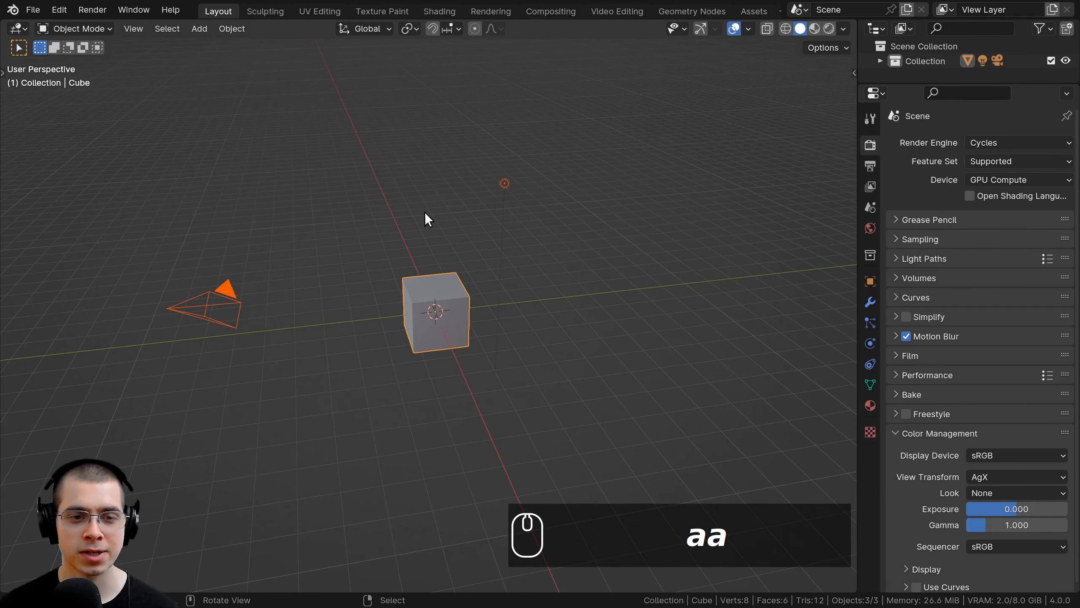
key("x")
left_click(424, 213)
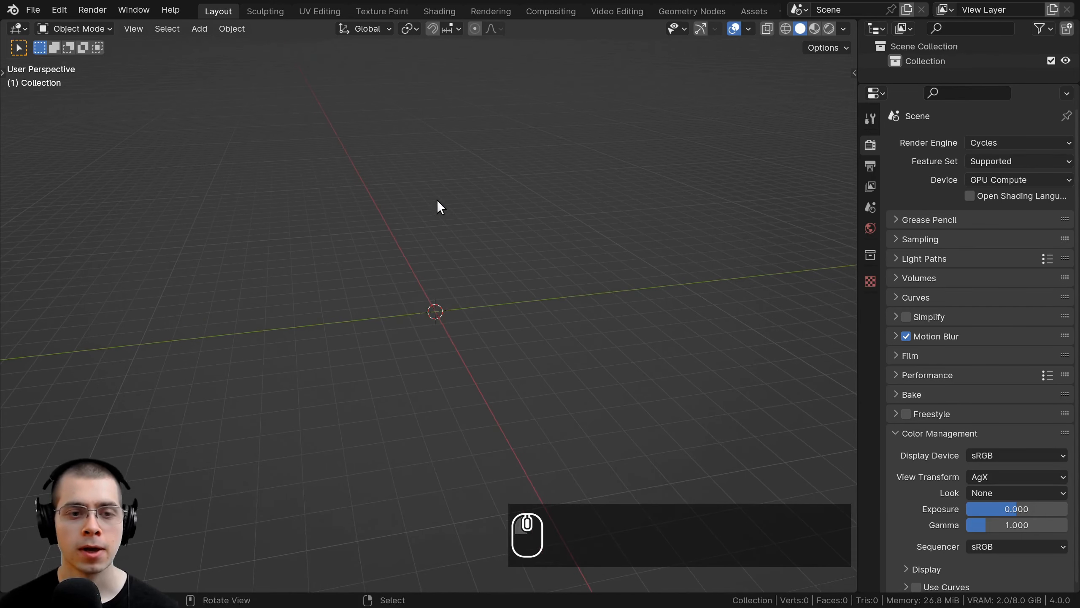
Step: Add a new cube mesh at the scene origin
key("shift+a")
mouse_move(436, 217)
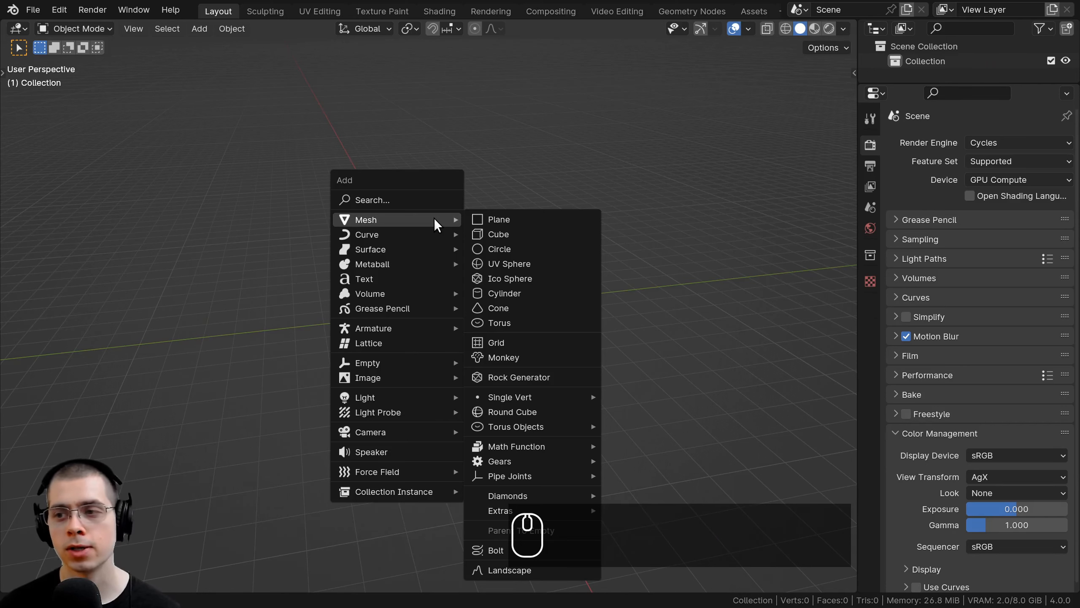
left_click(494, 234)
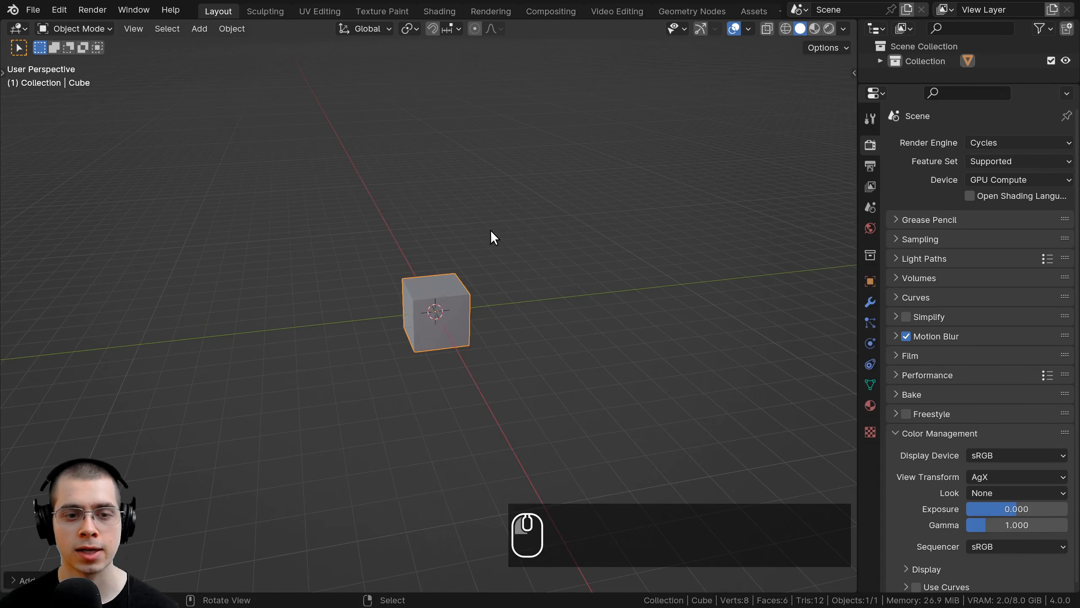
Step: Scale the cube uniformly by a factor of 0.05
scroll(494, 238, "up", 4)
middle_click_drag(491, 216, 480, 198, "shift")
scroll(505, 240, "up", 1)
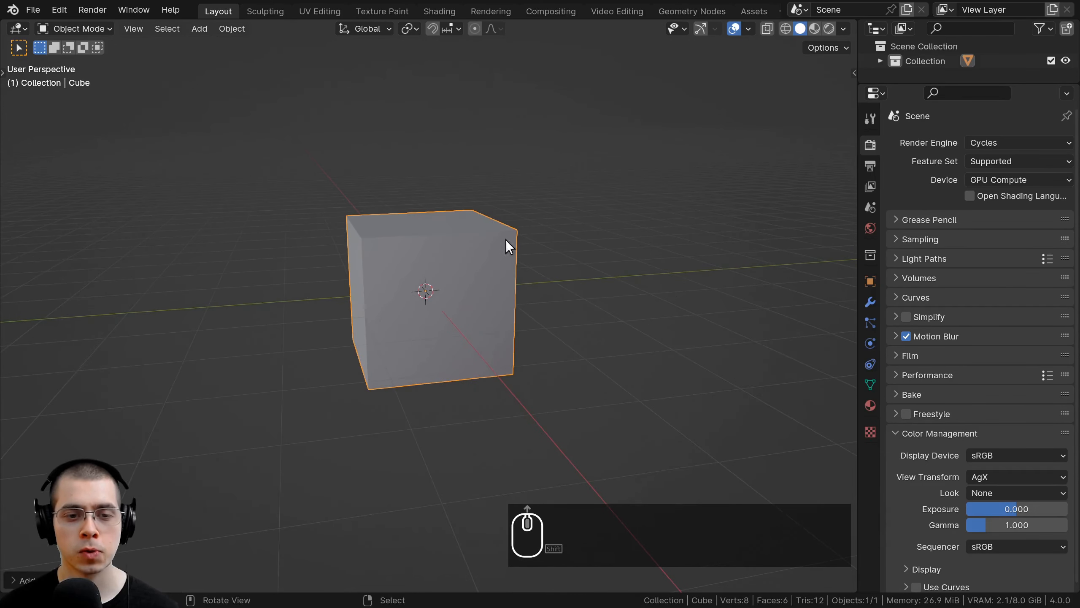
middle_click_drag(523, 255, 508, 227, "shift")
scroll(537, 319, "up", 1)
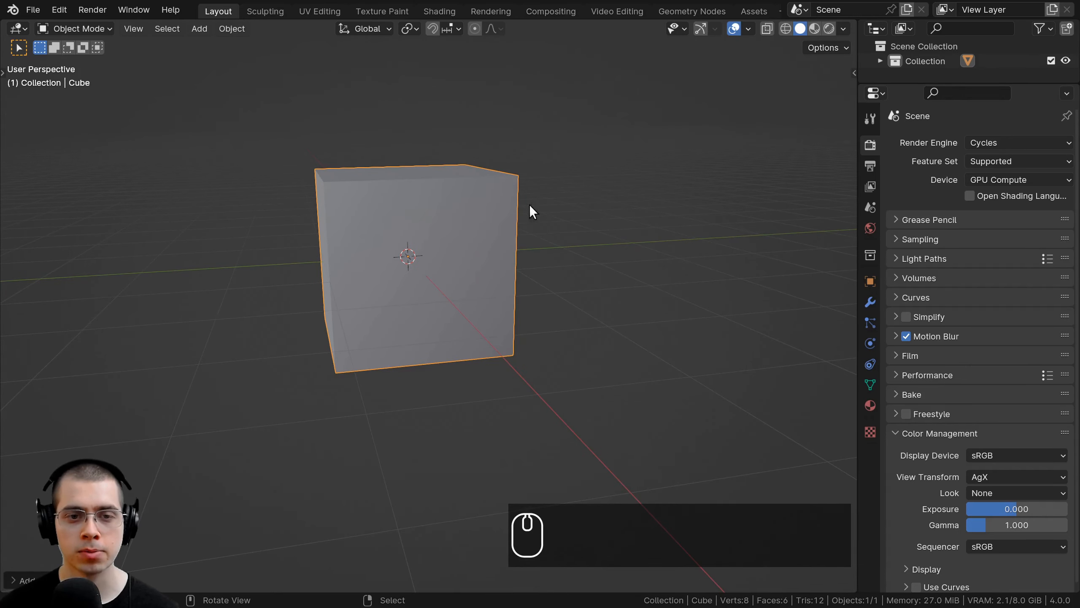
scroll(523, 239, "down", 2)
key("s")
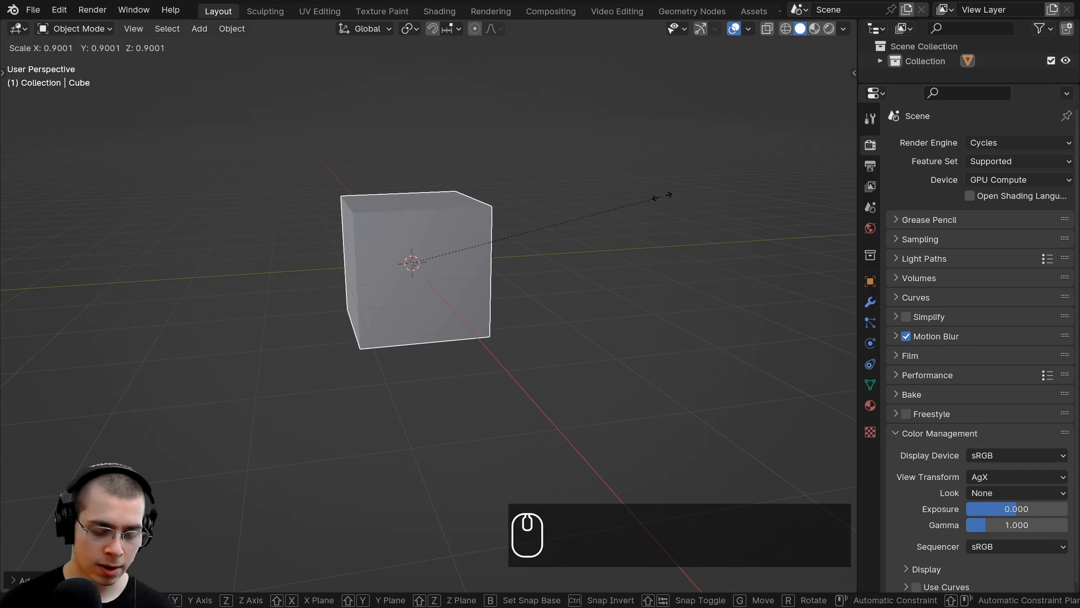
type(".0")
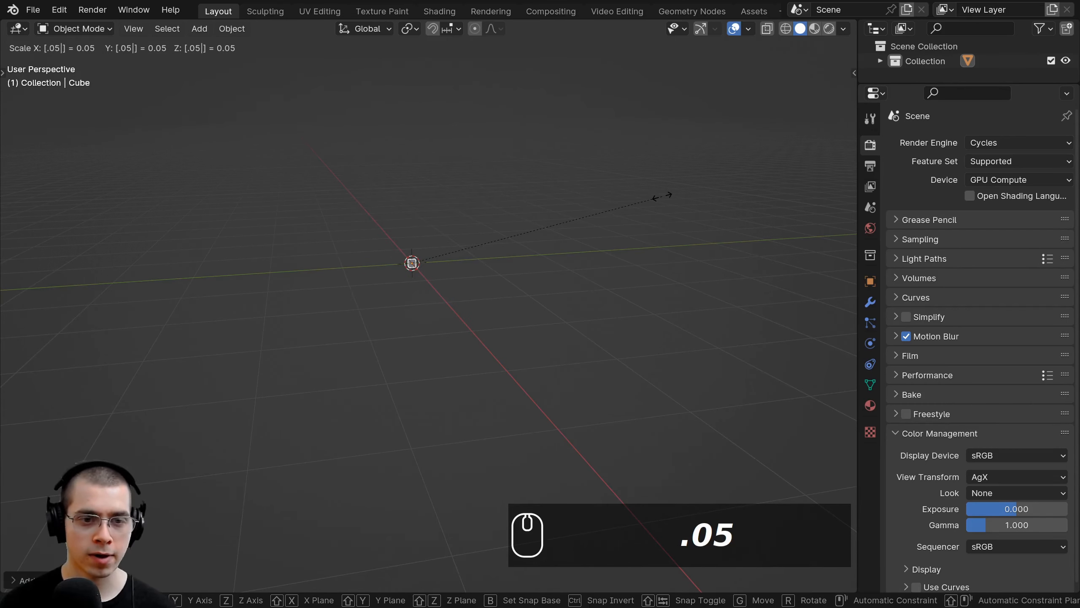
type("5")
key("Return")
Step: Apply the cube's scale
middle_click_drag(468, 273, 454, 252)
scroll(458, 338, "up", 4)
scroll(454, 251, "up", 5)
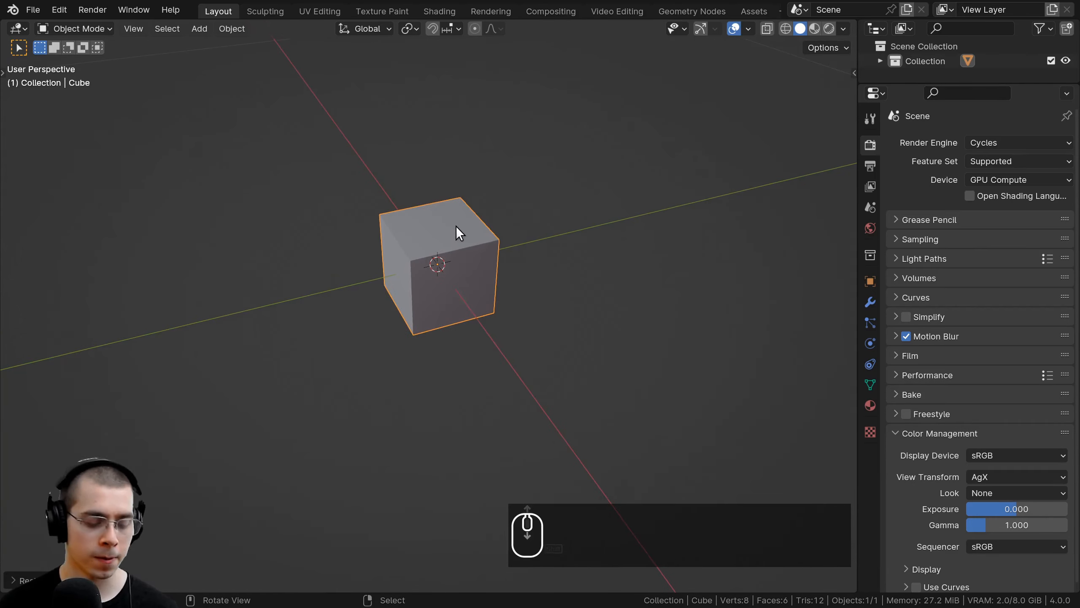
scroll(453, 232, "down", 2)
mouse_move(455, 226)
middle_mouse_down()
mouse_move(453, 245)
mouse_move(442, 216)
middle_mouse_up()
key("ctrl+a")
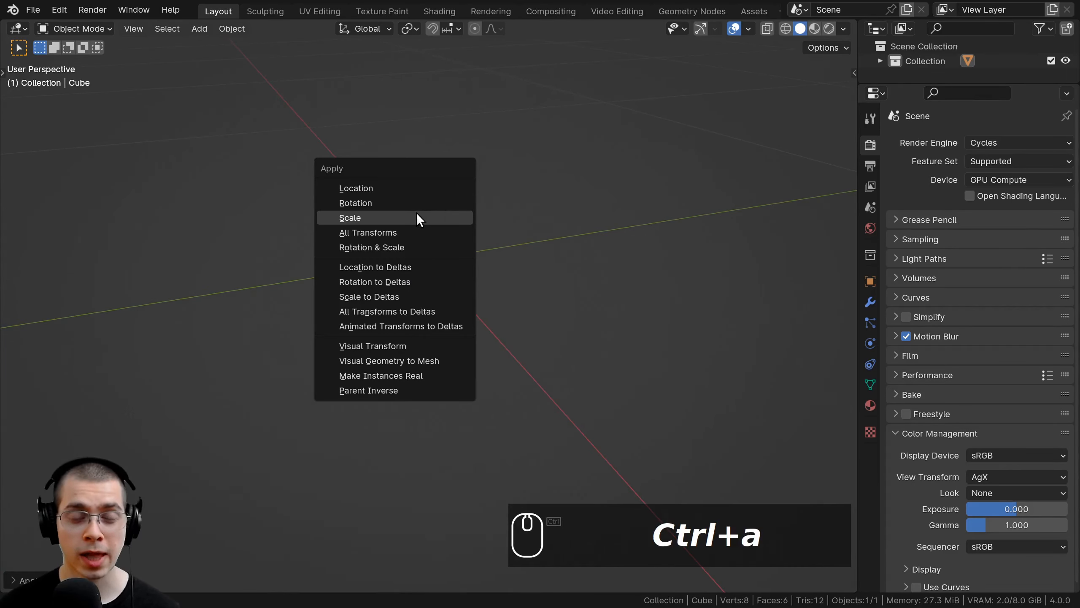
left_click(398, 218)
key("ctrl+a")
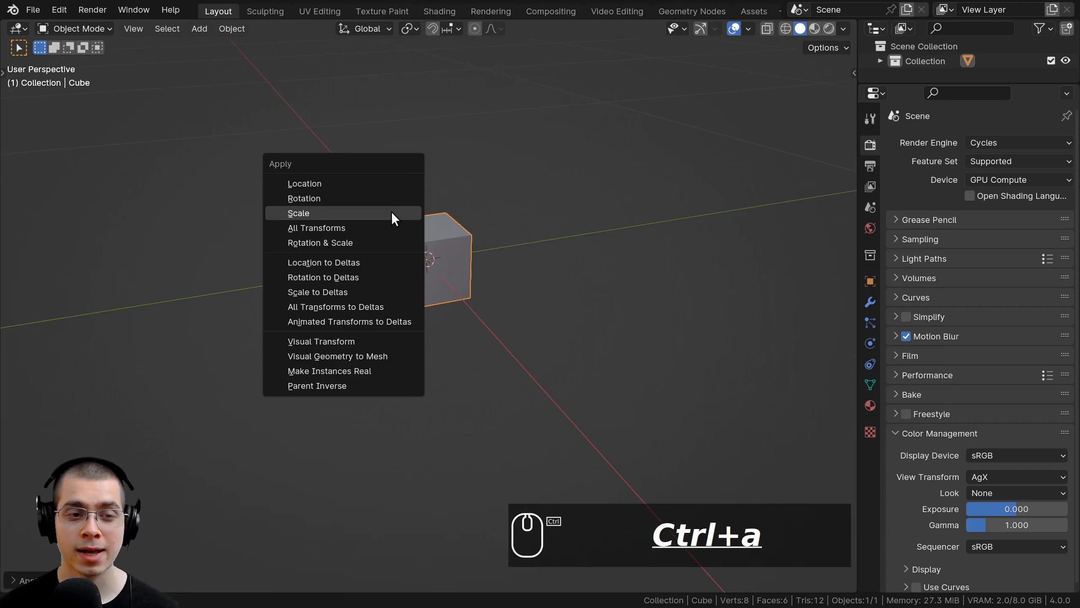
left_click(341, 213)
key("g")
right_click(493, 252)
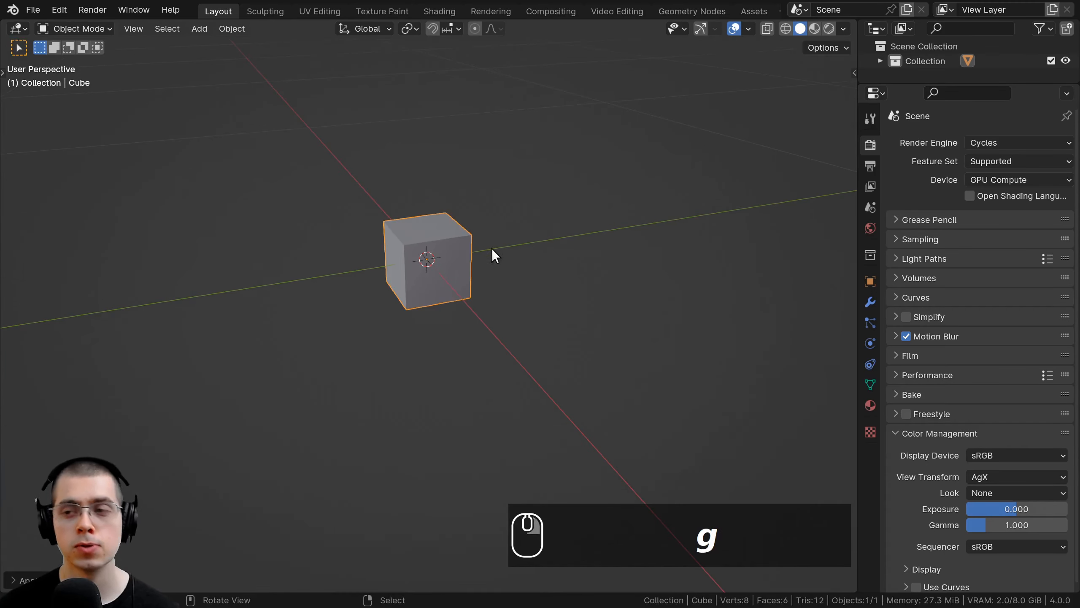
Step: In Edit Mode, stretch the cube's whole geometry along the X axis into a long thin bar
middle_click_drag(494, 252, 494, 277, "shift")
key("Tab")
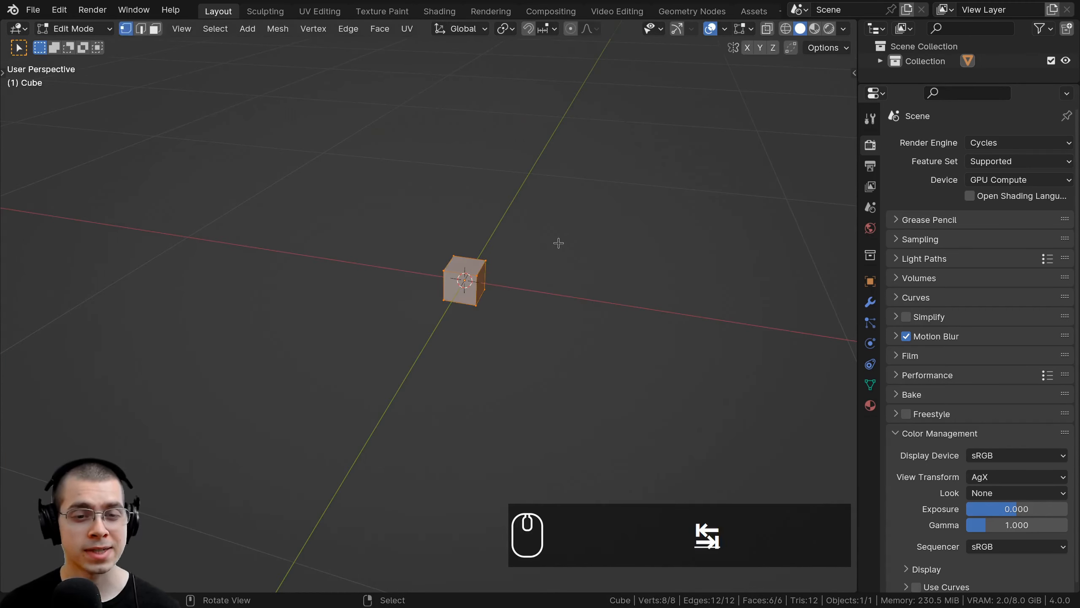
scroll(515, 281, "down", 2)
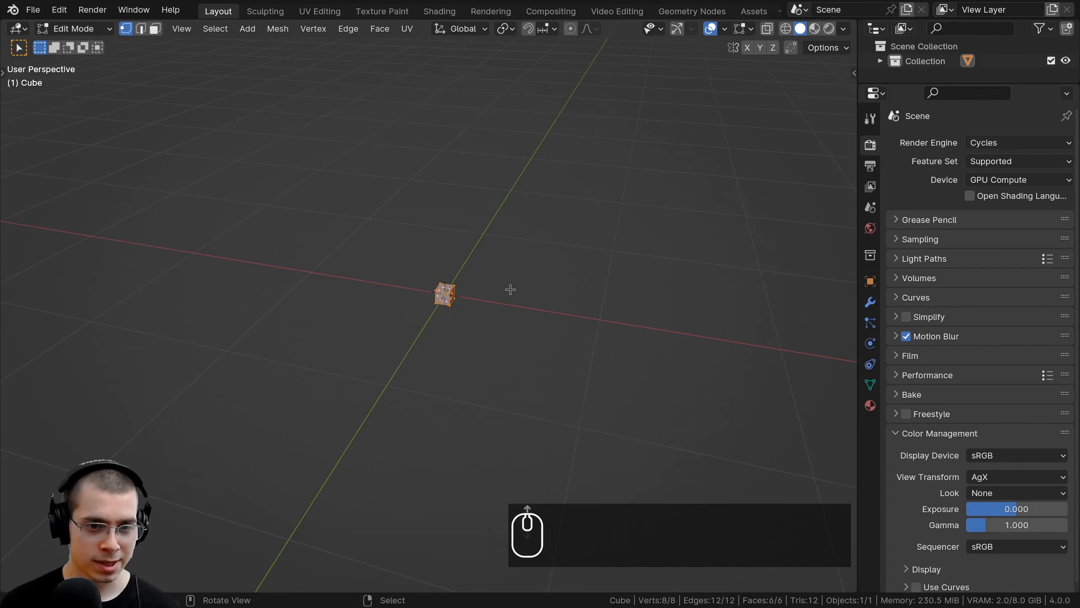
key("s")
key("x")
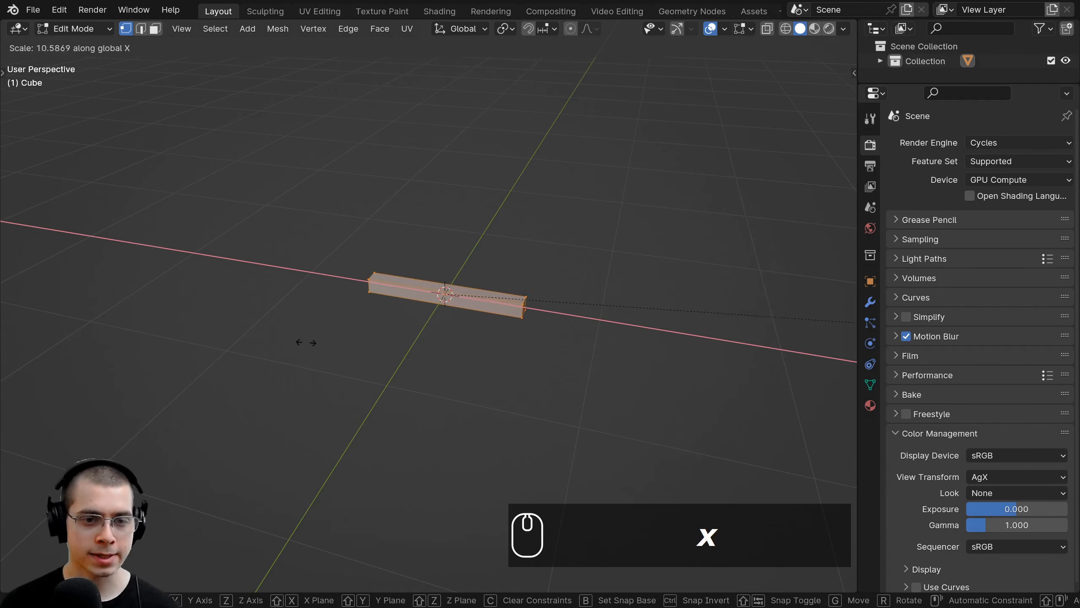
left_click(444, 333)
scroll(364, 364, "down", 2)
middle_click_drag(364, 364, 385, 352)
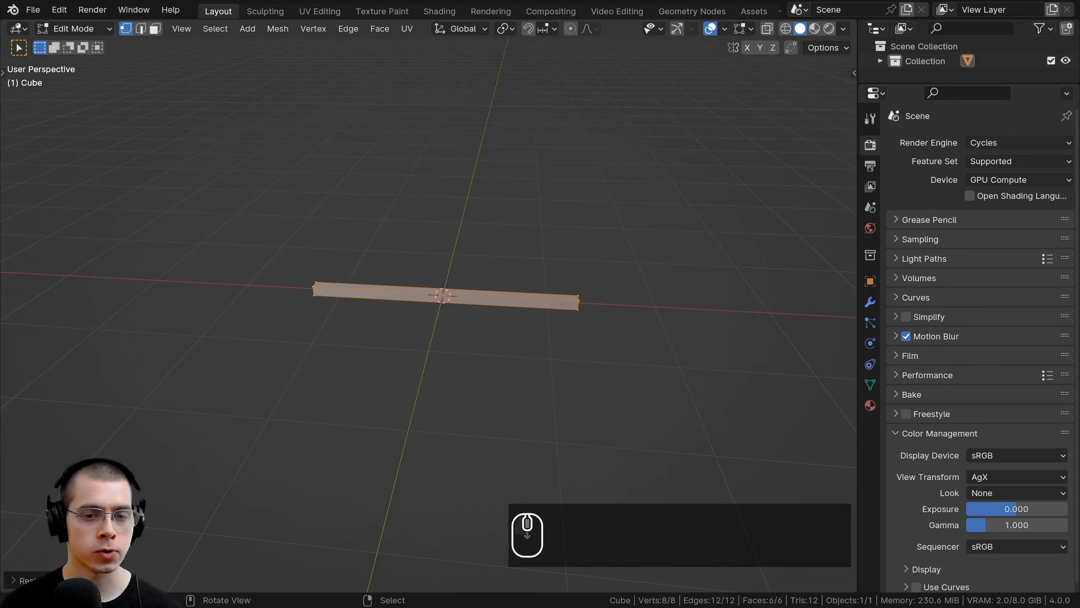
key("s")
key("x")
left_click(558, 348)
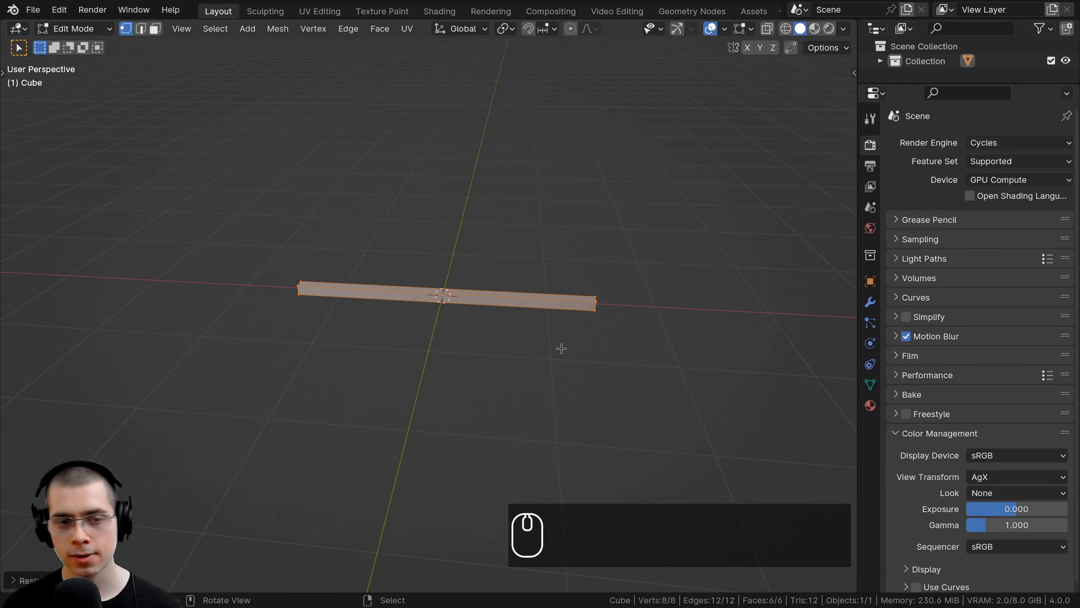
Step: Display the bar in top orthographic view with wireframe shading, leaving room beyond its positive-X end
key("KP_7")
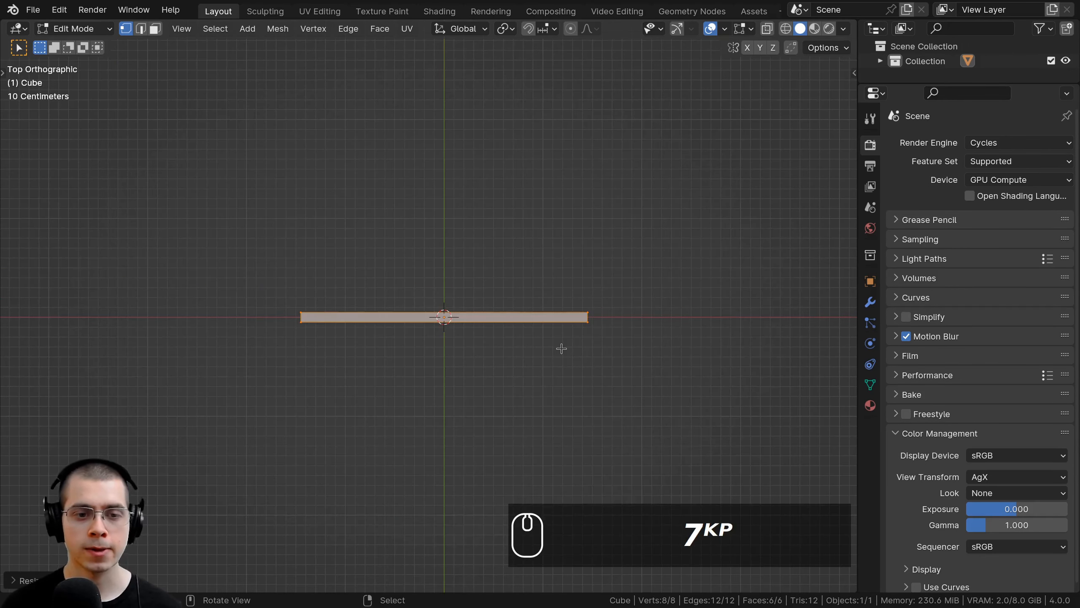
middle_click_drag(575, 337, 572, 342, "shift")
key("z")
left_click(545, 333)
middle_click_drag(505, 338, 362, 338, "shift")
Step: Select the vertices at the bar's positive-X end and extrude a new segment, angling it slightly downward in the top view and adjusting its thickness
key("a")
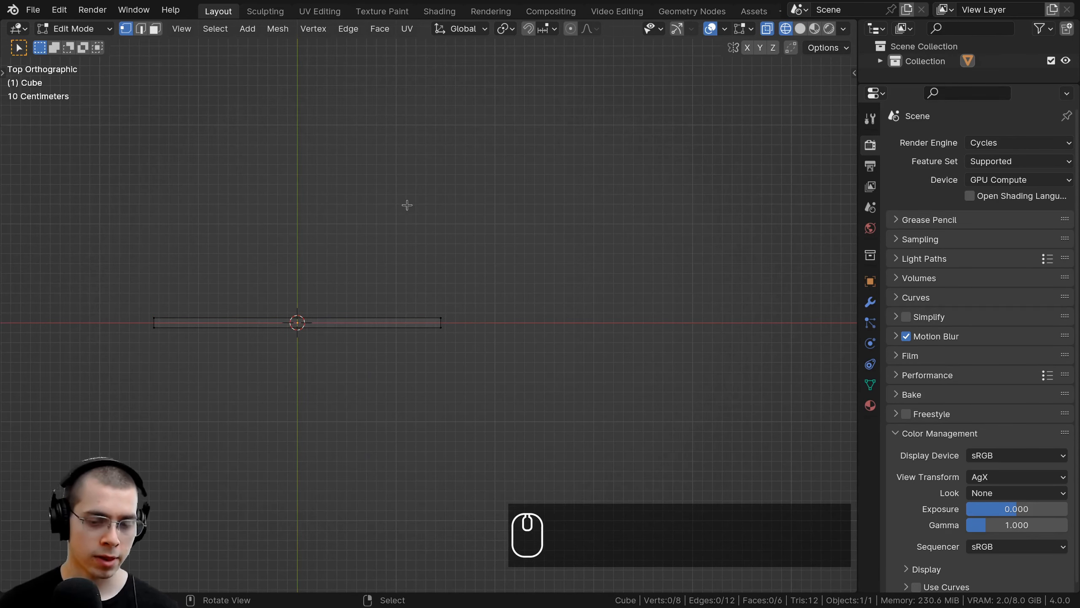
left_click_drag(385, 200, 502, 394)
scroll(492, 337, "down", 2)
middle_click_drag(492, 337, 453, 328, "shift")
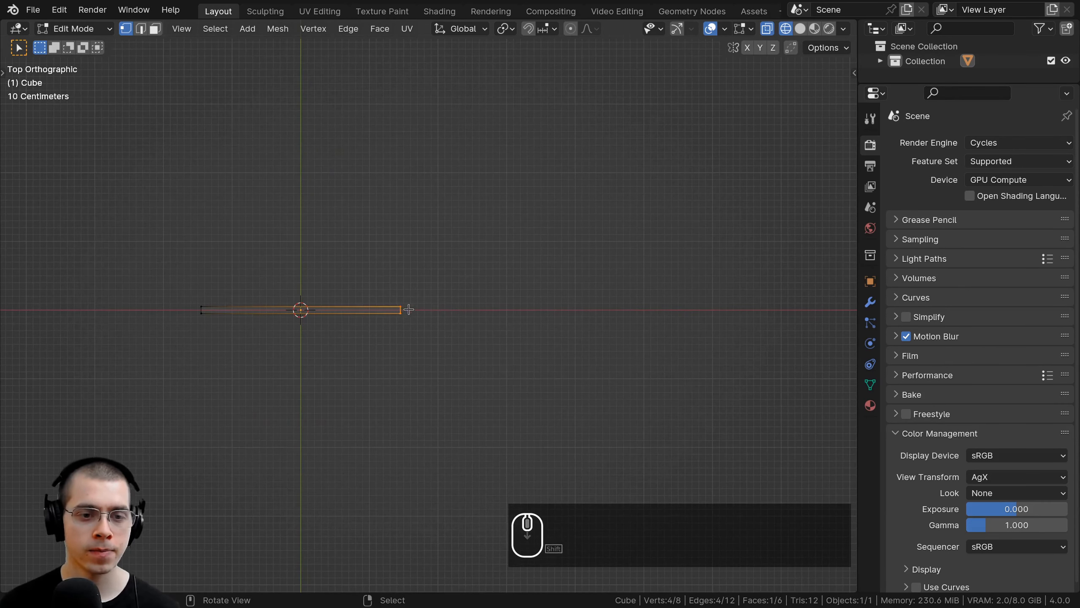
key("e")
left_click(605, 309)
middle_click_drag(605, 309, 443, 322, "shift")
key("r")
key("g")
key("s")
left_click(562, 313)
Step: Extrude a second segment from the positive-X end, then rotate, move and scale its tip so it bends back to the X axis
key("e")
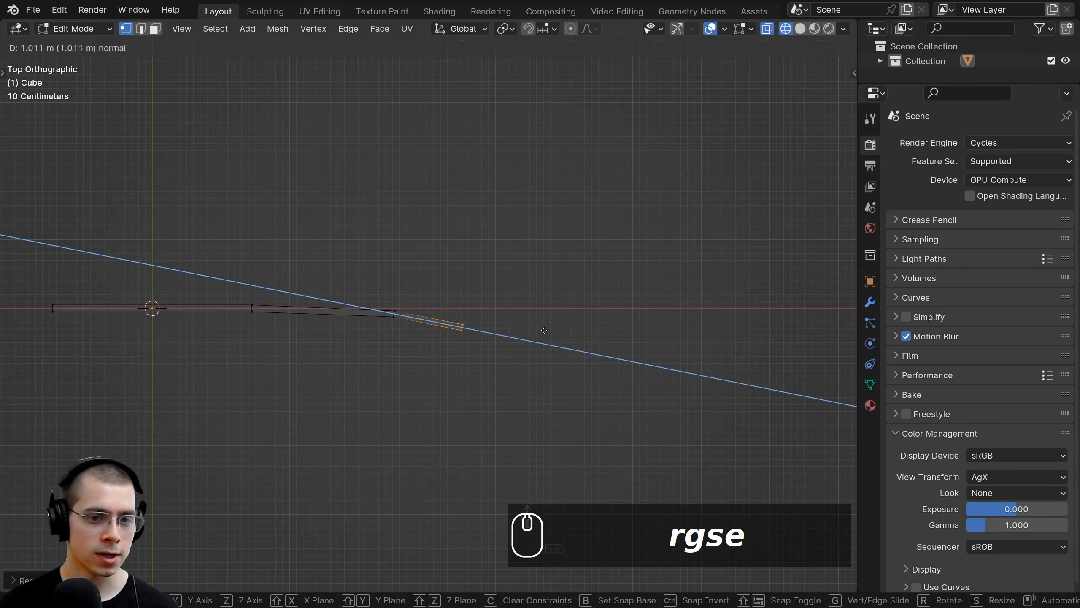
left_click(583, 325)
key("r")
key("g")
left_click(580, 276)
key("s")
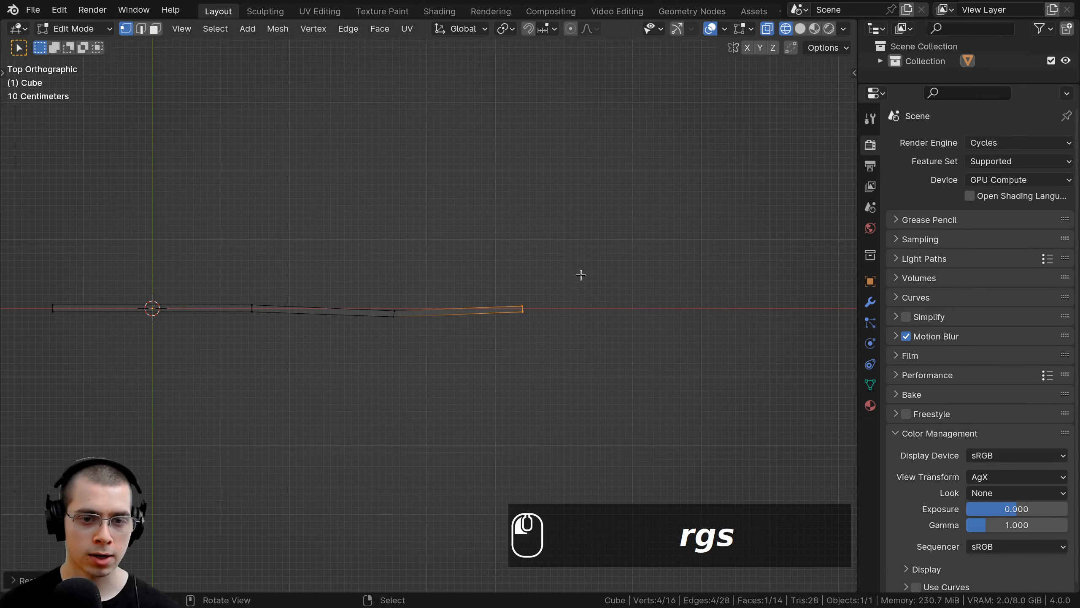
left_click(580, 275)
key("g")
left_click(578, 271)
Step: Extrude a third segment along positive X and rotate, move and scale its end so it sits near the X axis
middle_click_drag(559, 269, 508, 268, "shift")
key("e")
key("r")
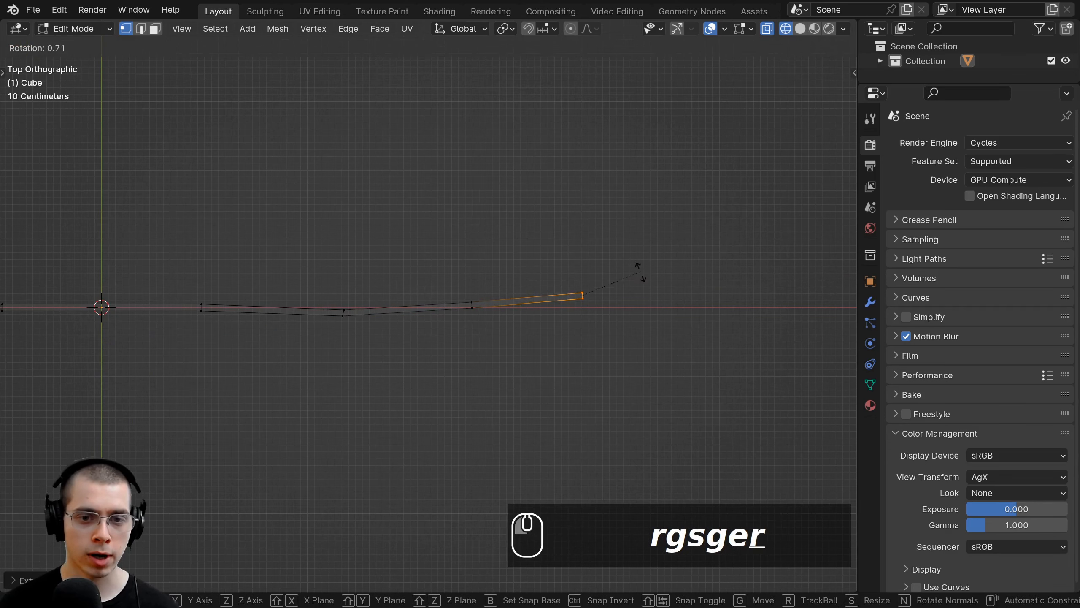
key("g")
key("s")
left_click(425, 297)
key("r")
left_click(619, 290)
key("g")
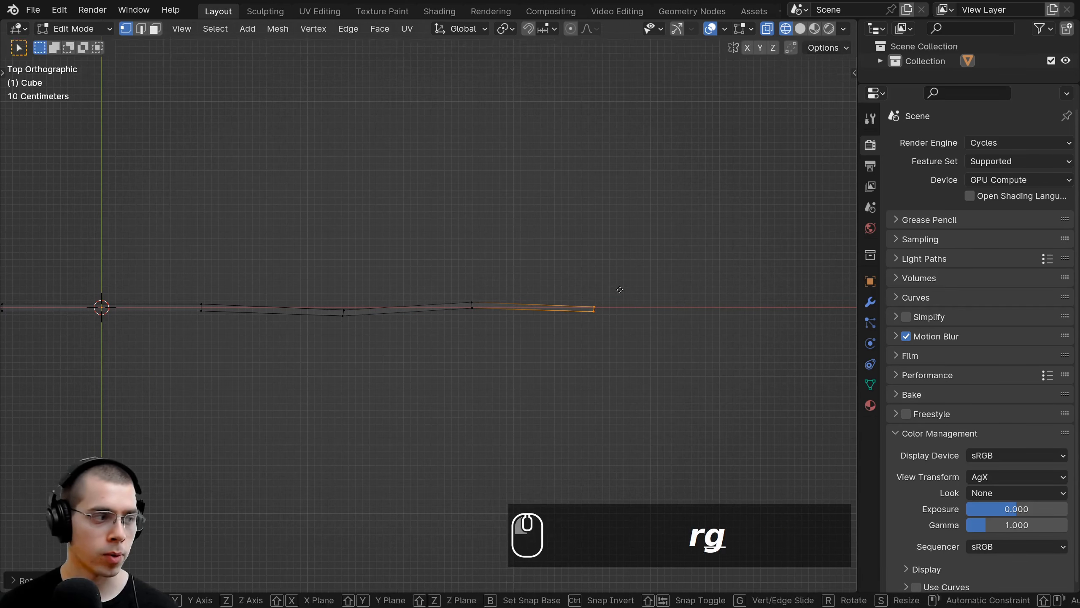
left_click(620, 291)
key("s")
left_click(646, 300)
Step: Extrude a shorter fourth segment at the positive-X end and narrow, rotate and move it into a thin tip on the X axis
key("e")
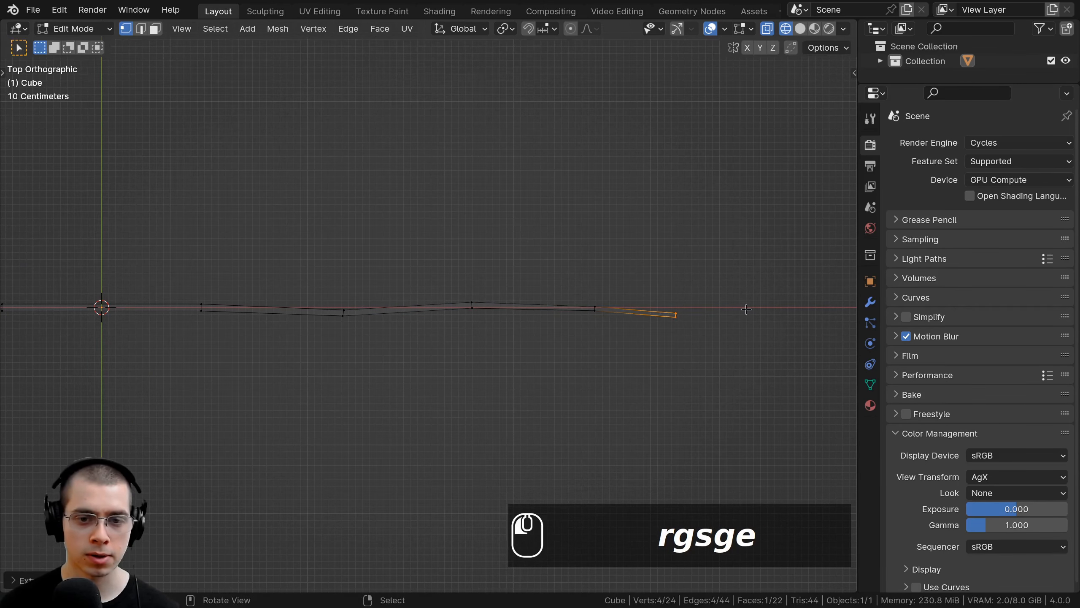
key("s")
key("r")
key("g")
left_click(716, 295)
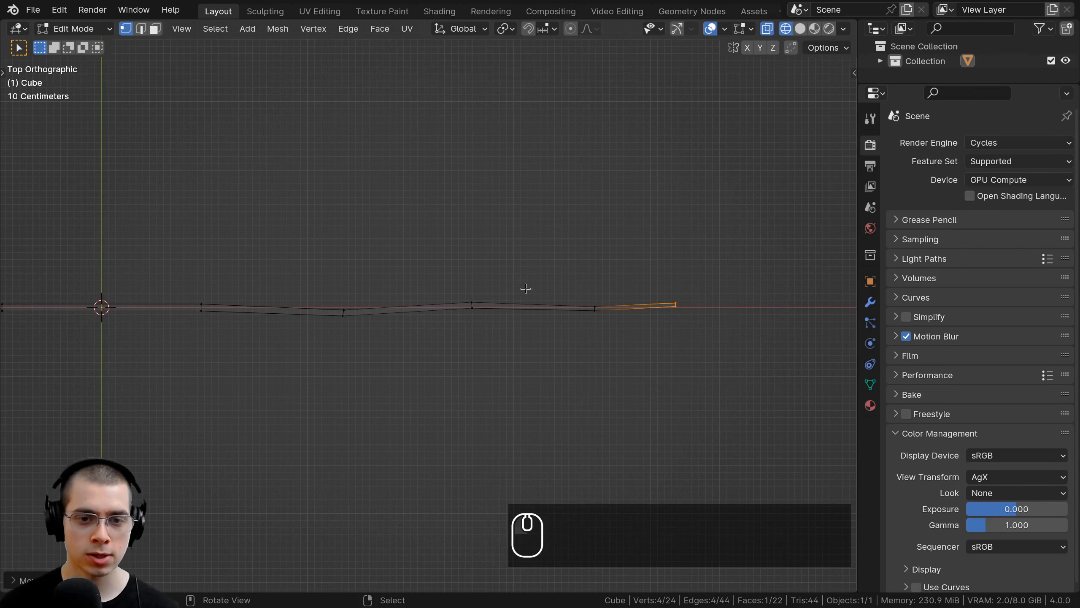
key("r")
key("s")
key("g")
left_click(680, 282)
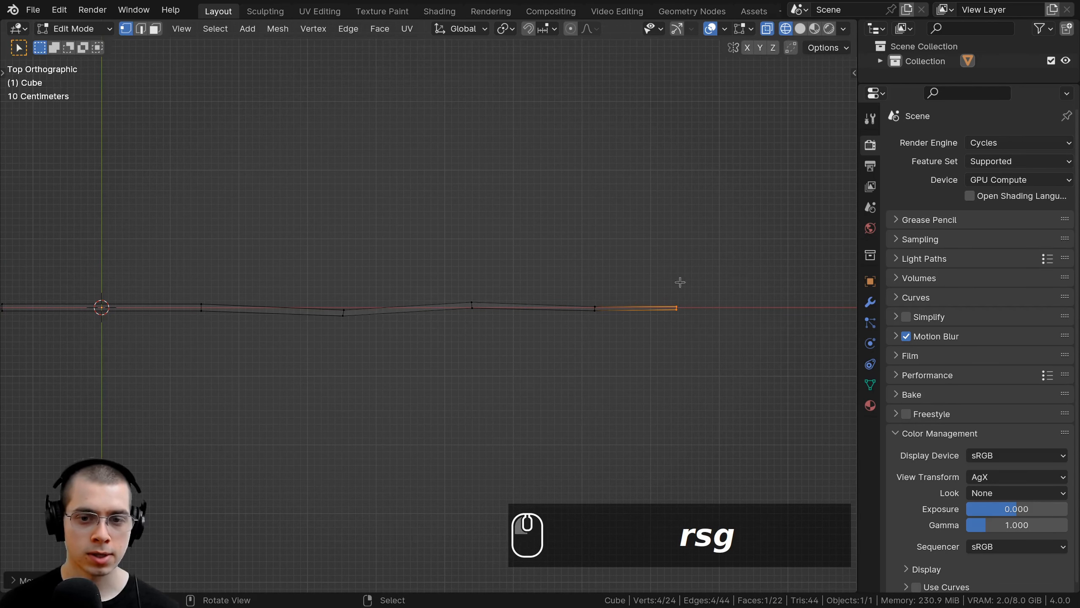
Step: Select the vertices at the bar's negative-X end and scale that end
middle_click_drag(375, 299, 531, 294, "shift")
key("a")
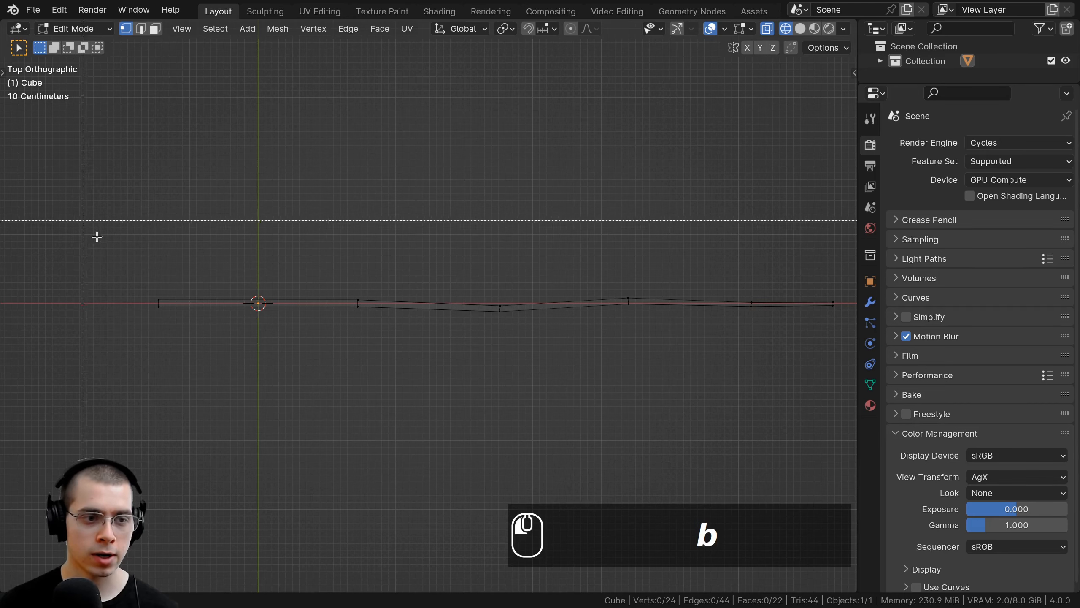
left_click_drag(97, 236, 265, 361)
key("s")
middle_click_drag(265, 362, 470, 338, "shift")
left_click(348, 380)
Step: Extrude a segment from the negative-X end, tilt it slightly upward in the top view and scale its end up
key("e")
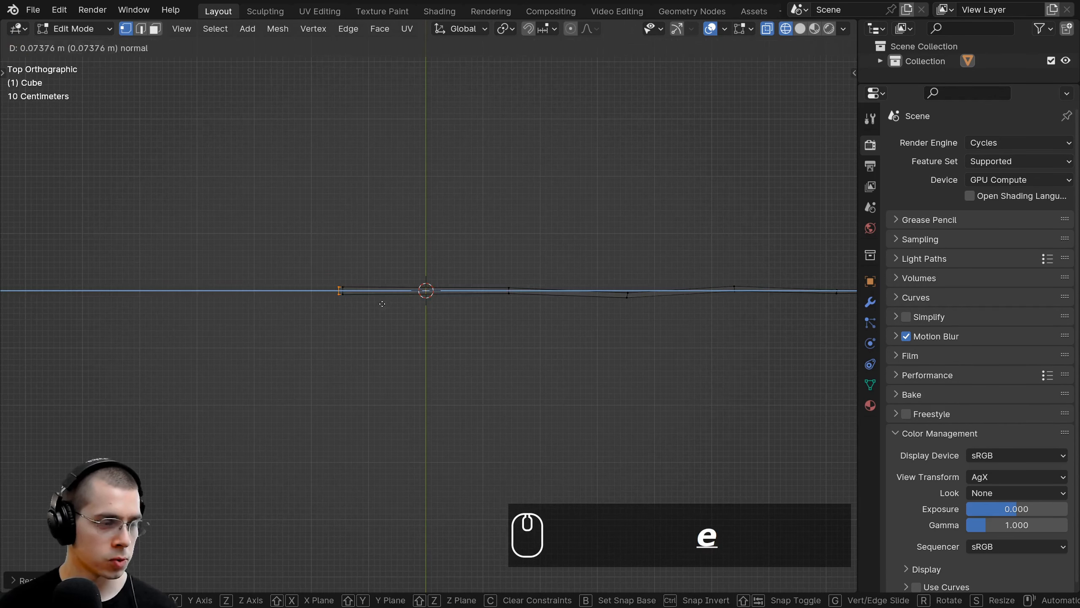
key("r")
key("g")
key("s")
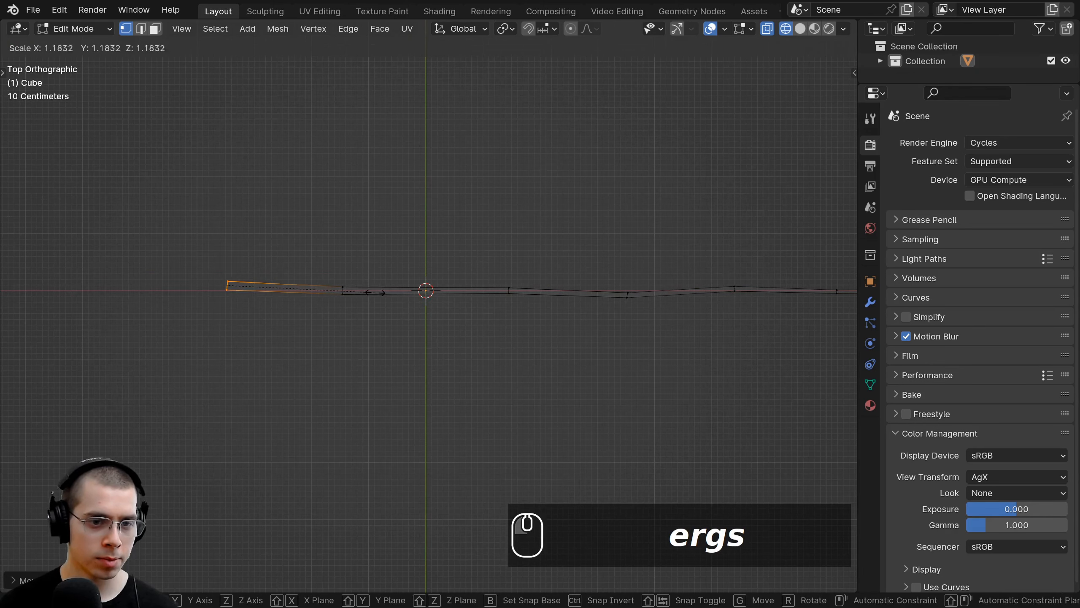
left_click(181, 248)
Step: Select both vertex rings of the negative-X end segment, scale them up and move them slightly outward
key("b")
left_click_drag(181, 248, 400, 347)
key("s")
left_click(421, 356)
key("g")
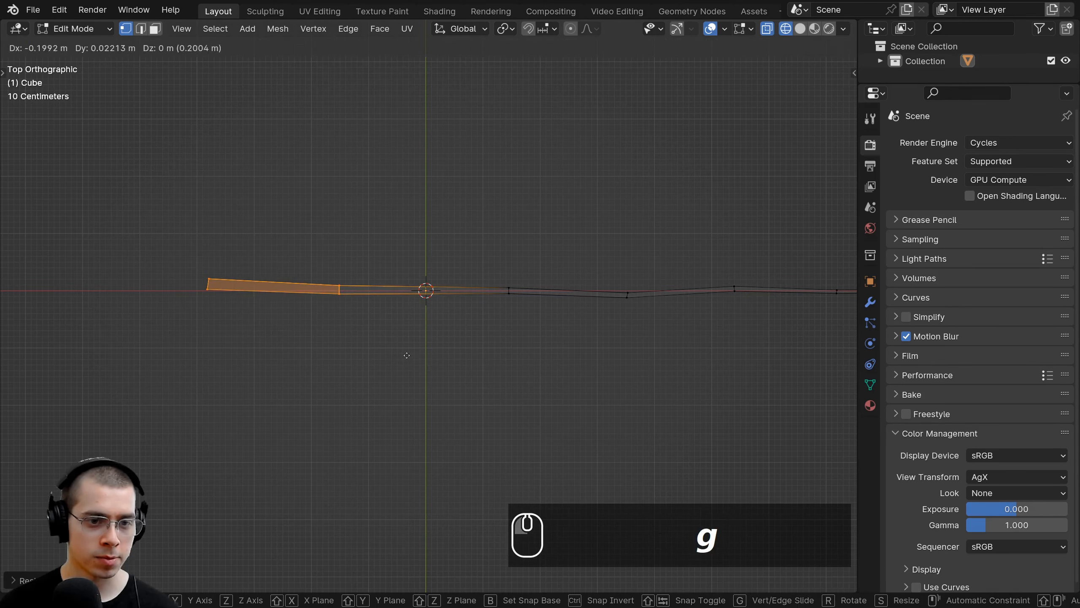
left_click(400, 356)
Step: Scale the first vertex ring on the positive-X side of the origin, and check the tapered shape in solid shading
key("a")
key("b")
left_click_drag(428, 221, 583, 351)
key("s")
left_click(606, 361)
key("z")
middle_click_drag(812, 361, 655, 205)
key("Tab")
middle_click_drag(636, 255, 568, 255)
key("Tab")
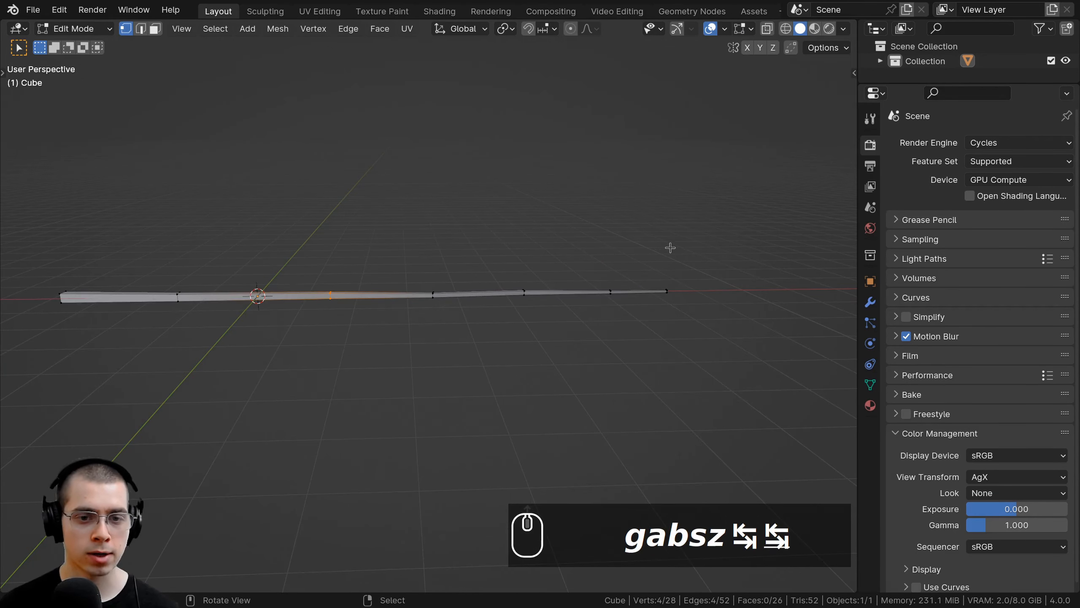
Step: In wireframe, select the third vertex ring from the thin tip and move it slightly upward to add a bend
key("z")
key("a")
key("b")
left_click_drag(504, 259, 540, 366)
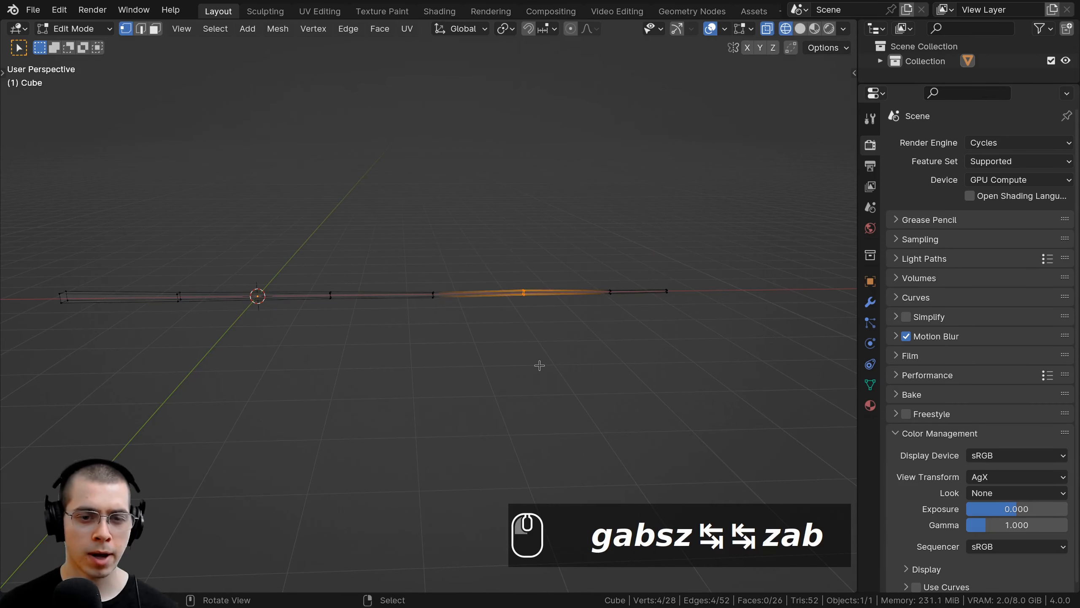
key("g")
left_click(540, 359)
mouse_move(512, 321)
middle_mouse_down("shift")
mouse_move(533, 316)
mouse_move(515, 303)
middle_mouse_up("shift")
key("a")
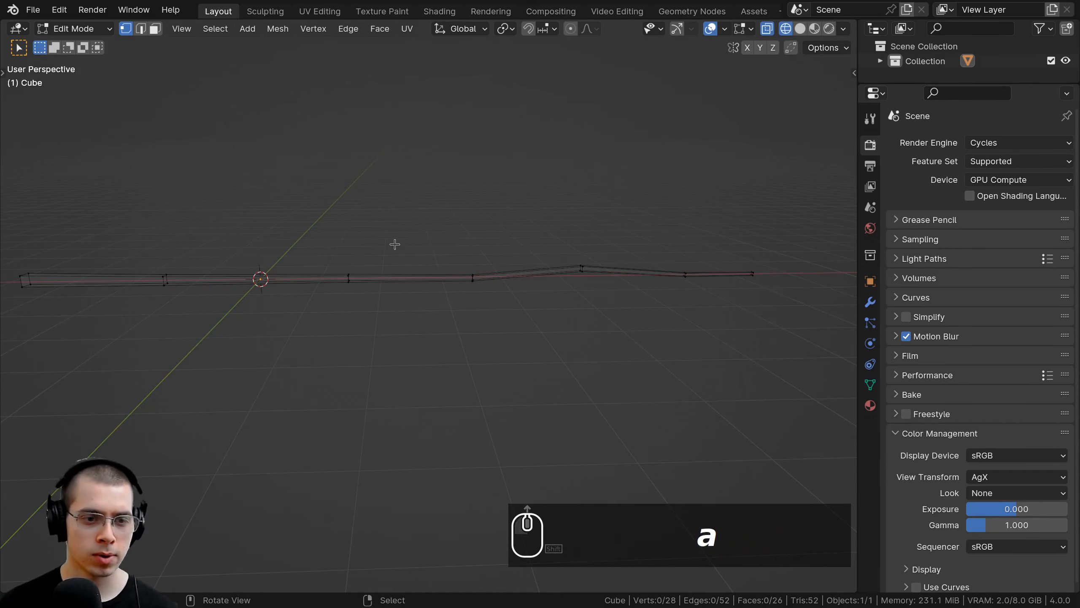
Step: Select the first vertex ring on the positive-X side of the origin and move it slightly downward to add a bend
key("b")
left_click_drag(376, 256, 337, 306)
middle_click_drag(311, 350, 284, 377)
key("g")
left_click(336, 346)
Step: Move further vertex rings toward the thin tip and near the thick end to add more bends, and return to Object Mode
middle_click_drag(336, 346, 378, 327)
key("a")
key("b")
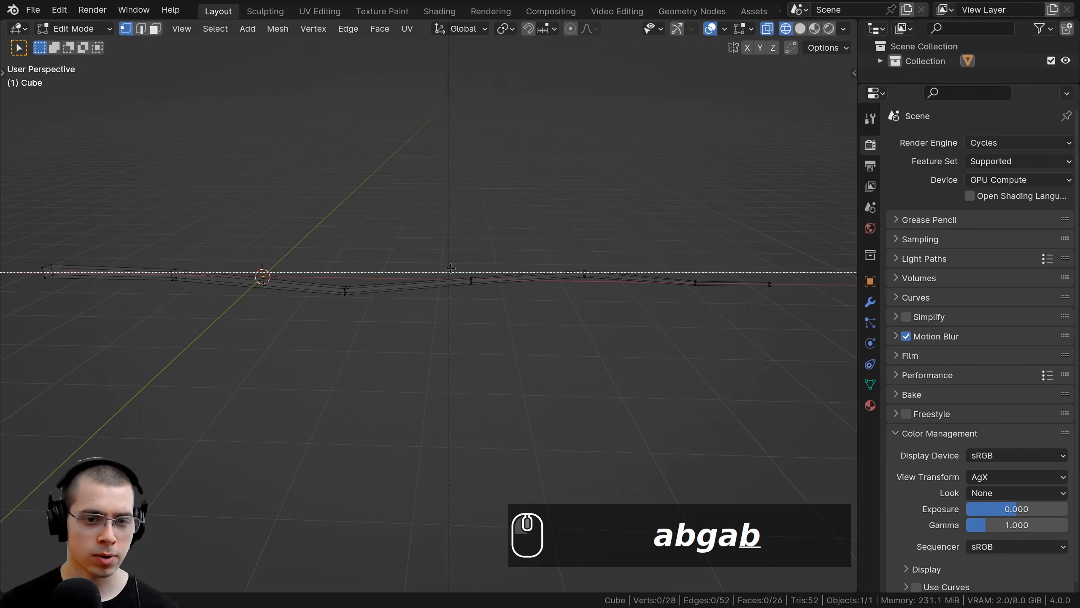
left_click_drag(450, 269, 489, 312)
key("g")
left_click(487, 306)
middle_click_drag(272, 272, 446, 266, "shift")
key("a")
left_click(317, 298)
key("Tab")
scroll(370, 300, "down", 3)
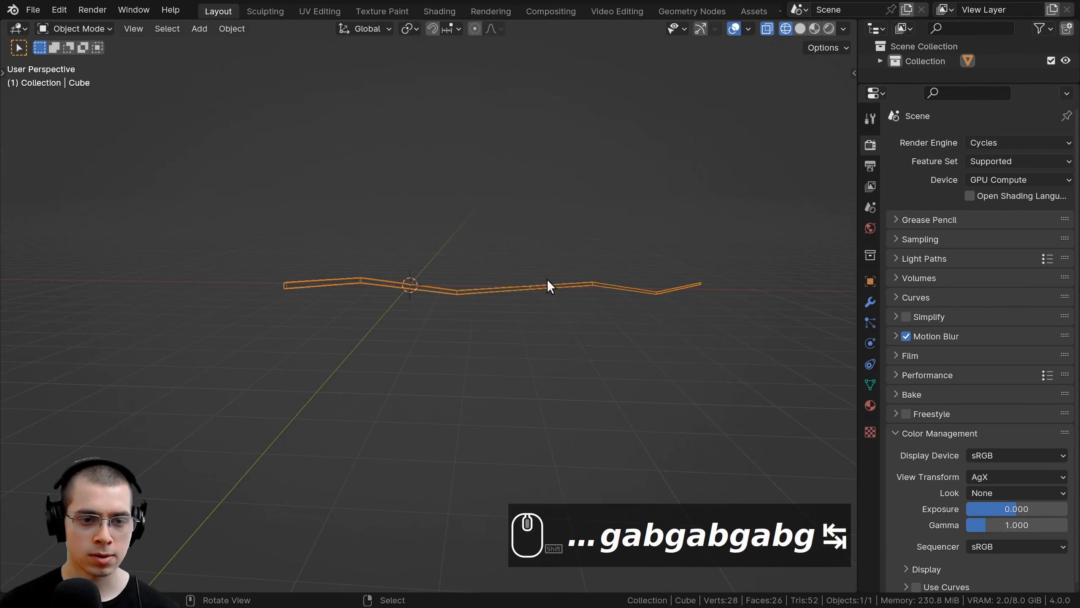
Step: Switch to solid shading and add a level 2 Subdivision Surface modifier to the branch
key("z")
mouse_move(595, 264)
middle_mouse_down()
mouse_move(657, 236)
mouse_move(665, 289)
mouse_move(625, 307)
middle_mouse_up()
mouse_move(625, 307)
middle_mouse_down("shift")
mouse_move(596, 311)
mouse_move(627, 241)
middle_mouse_up("shift")
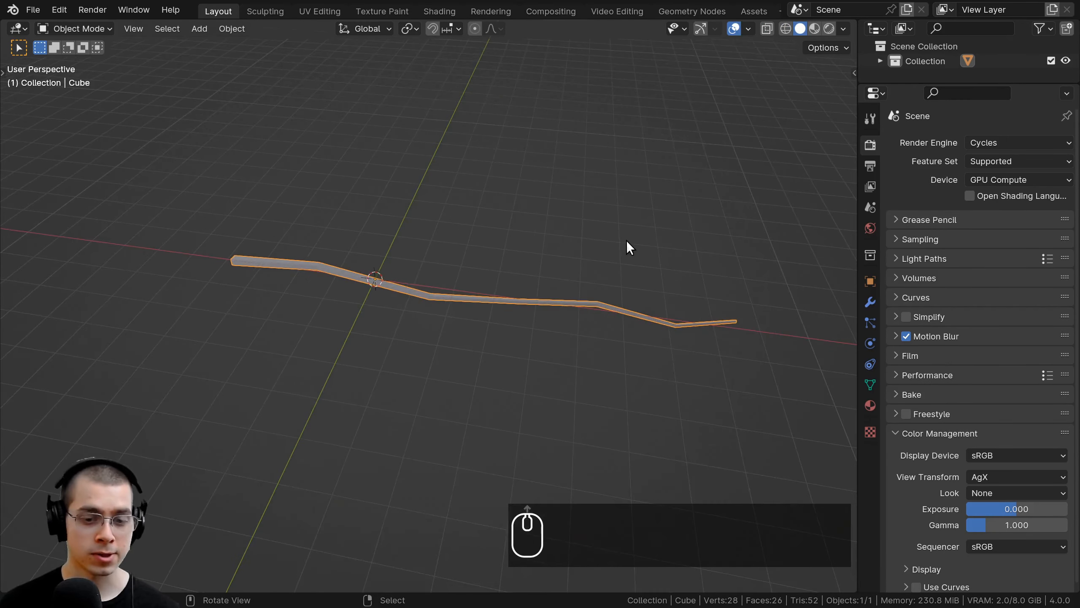
key("g")
right_click(607, 204)
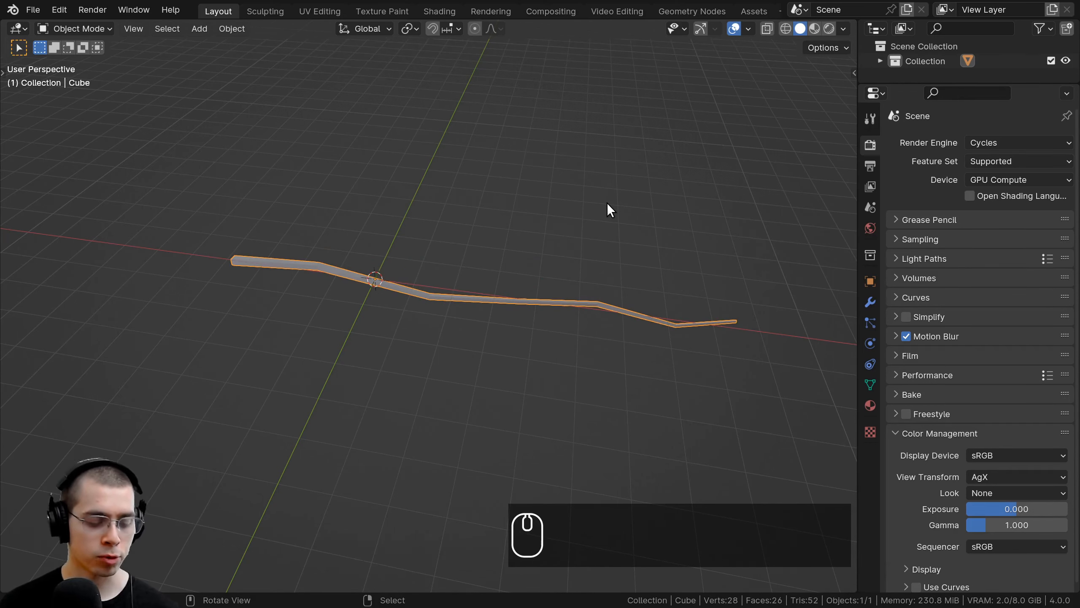
key("ctrl+2")
middle_click_drag(586, 261, 390, 315)
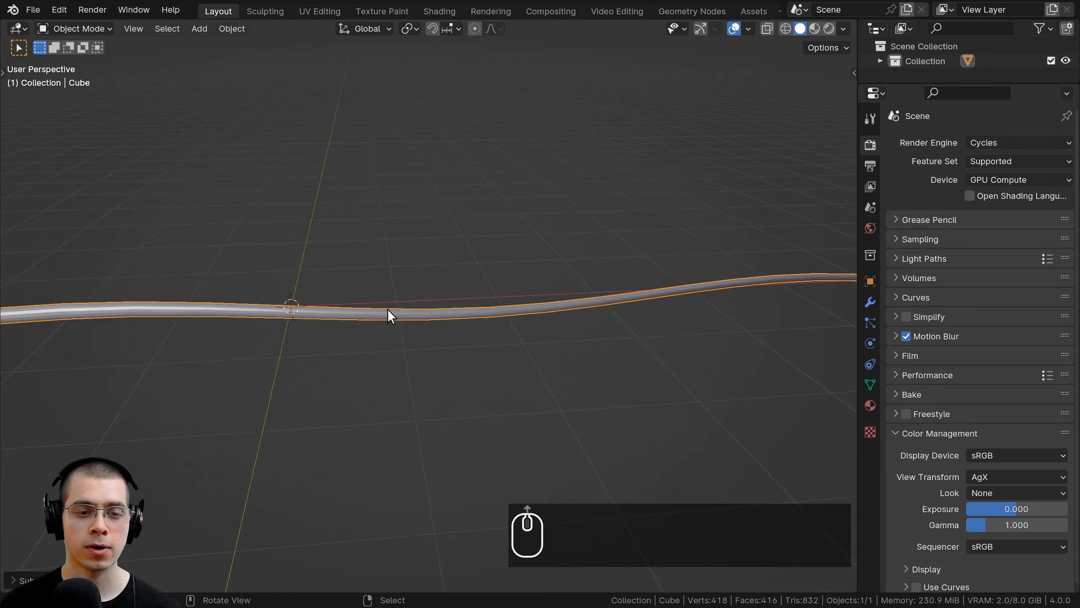
Step: Shade the branch smooth and show its Subdivision modifier settings
middle_click_drag(537, 288, 499, 289, "shift")
scroll(500, 289, "up", 8)
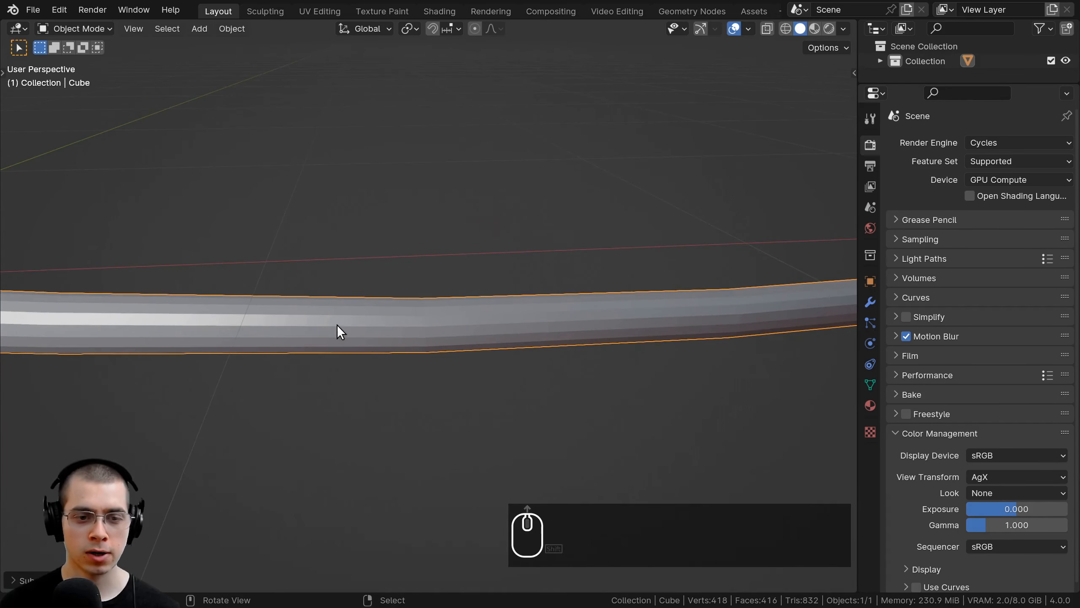
middle_click_drag(403, 324, 350, 311, "shift")
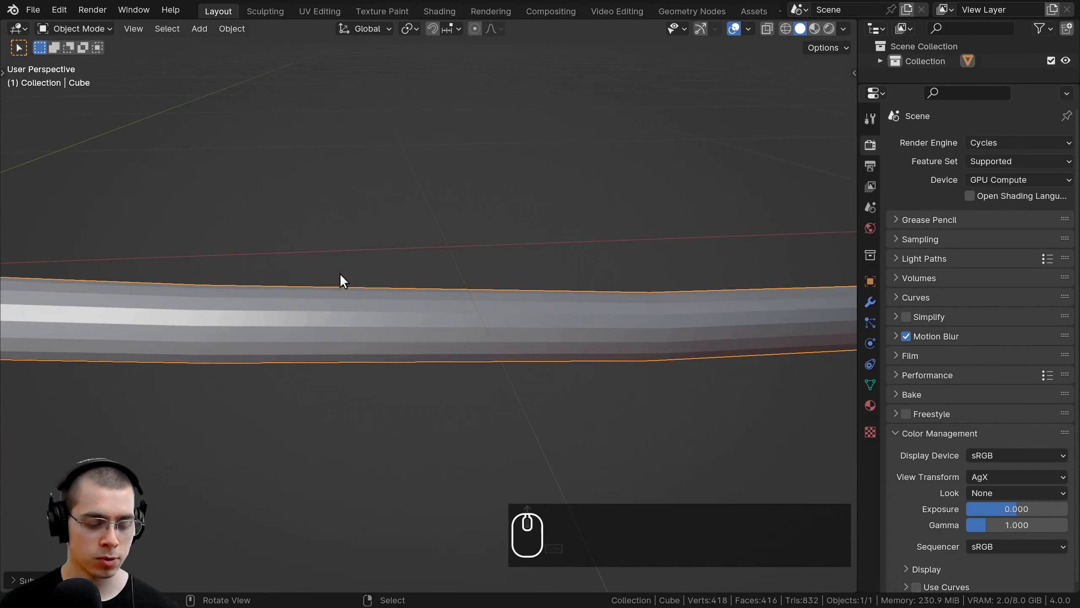
key("w")
left_click(259, 236)
scroll(602, 283, "down", 4)
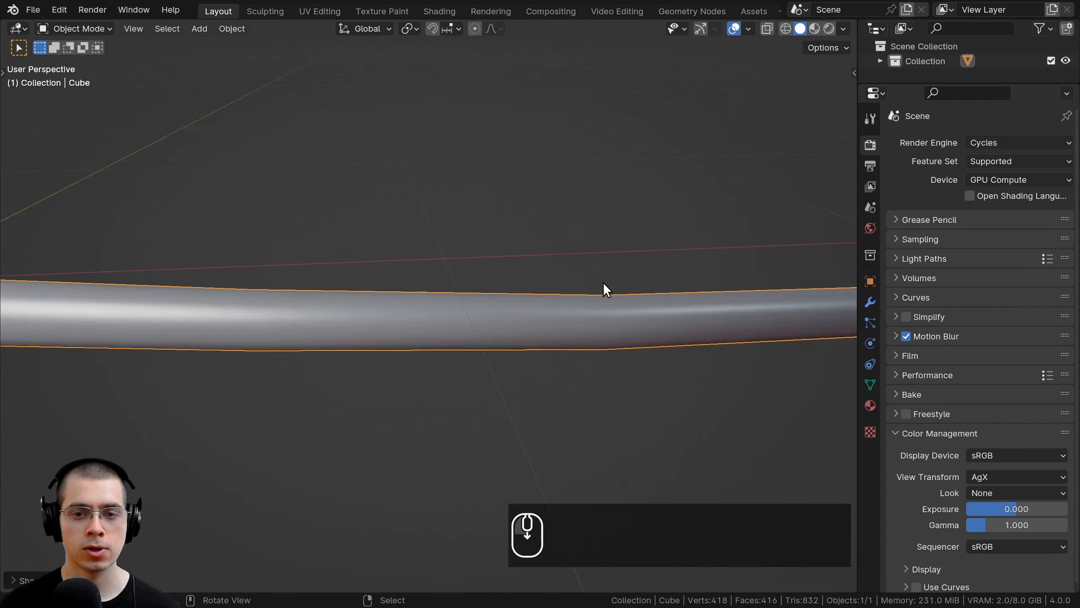
middle_click_drag(585, 284, 535, 295, "shift")
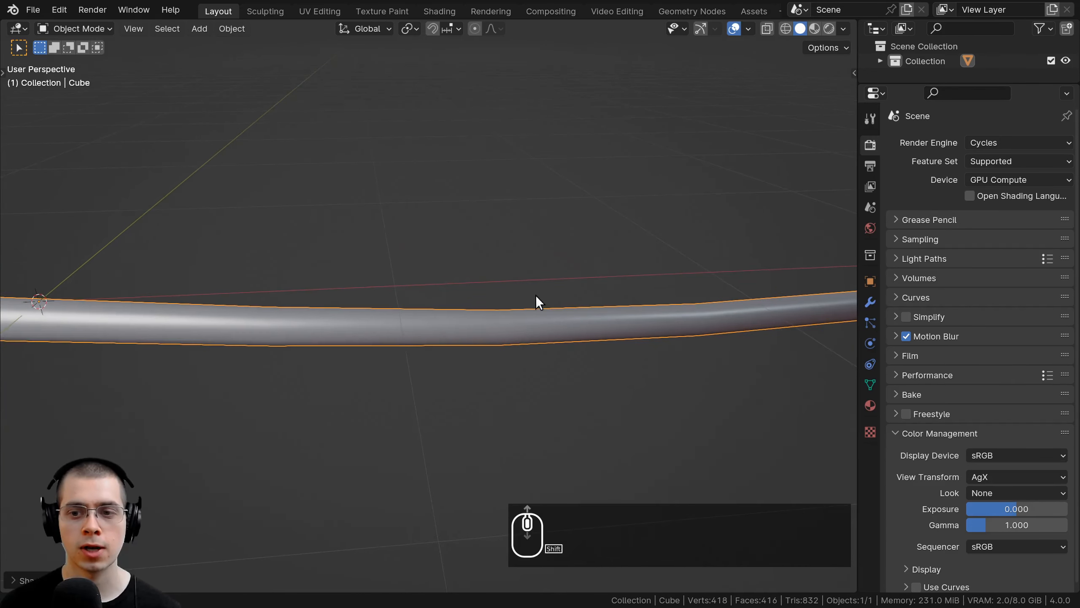
left_click(869, 302)
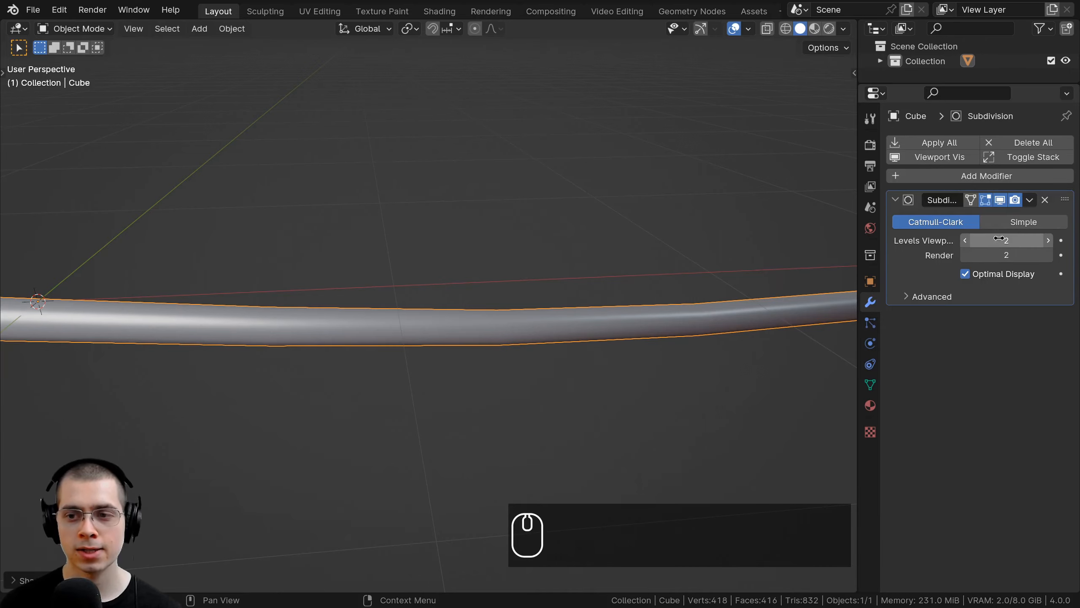
Step: Add a loop cut to the last segment, slide it close to the thin tip (factor about -0.87), and return to Object Mode
scroll(659, 309, "down", 9)
middle_click_drag(646, 311, 499, 321)
scroll(496, 316, "up", 2)
key("ctrl+b")
scroll(496, 317, "up", 2)
scroll(470, 319, "up", 2)
scroll(499, 321, "up", 2)
middle_click_drag(706, 322, 632, 321, "shift")
key("Tab")
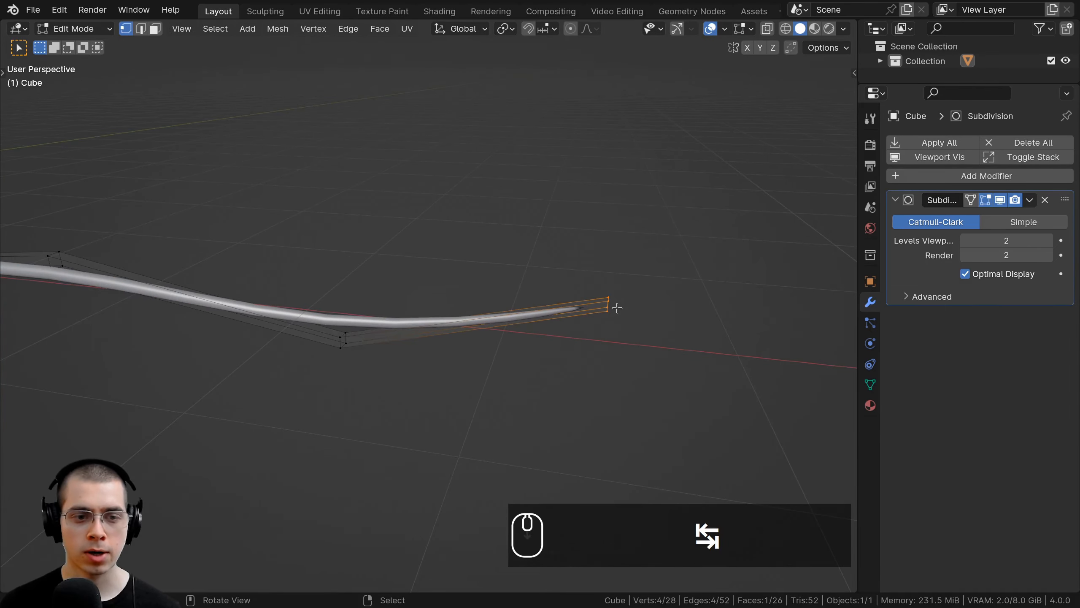
left_click(468, 322)
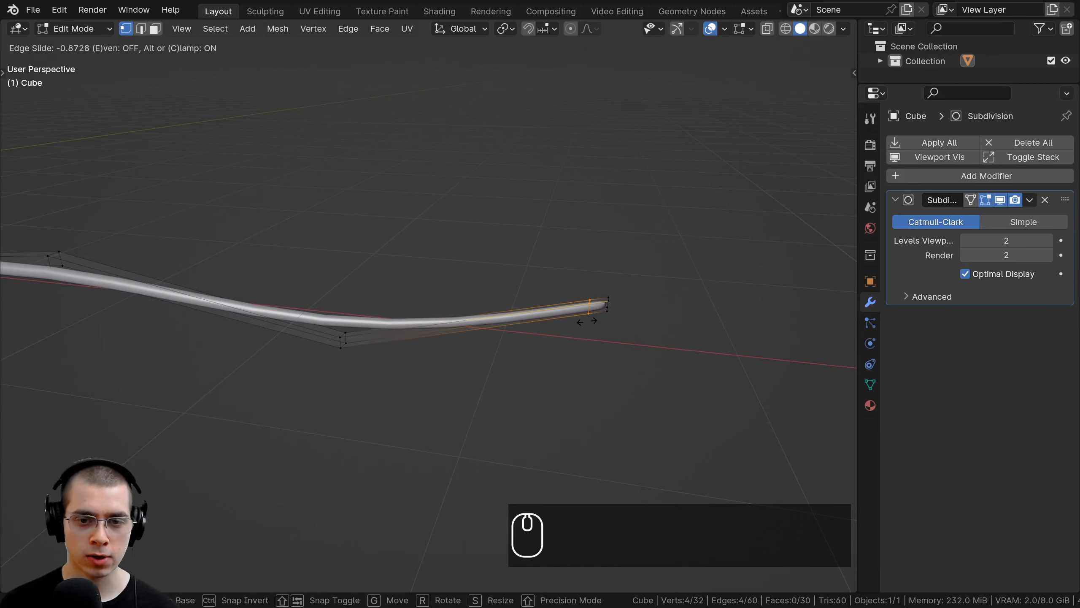
left_click(585, 321)
scroll(604, 316, "up", 3)
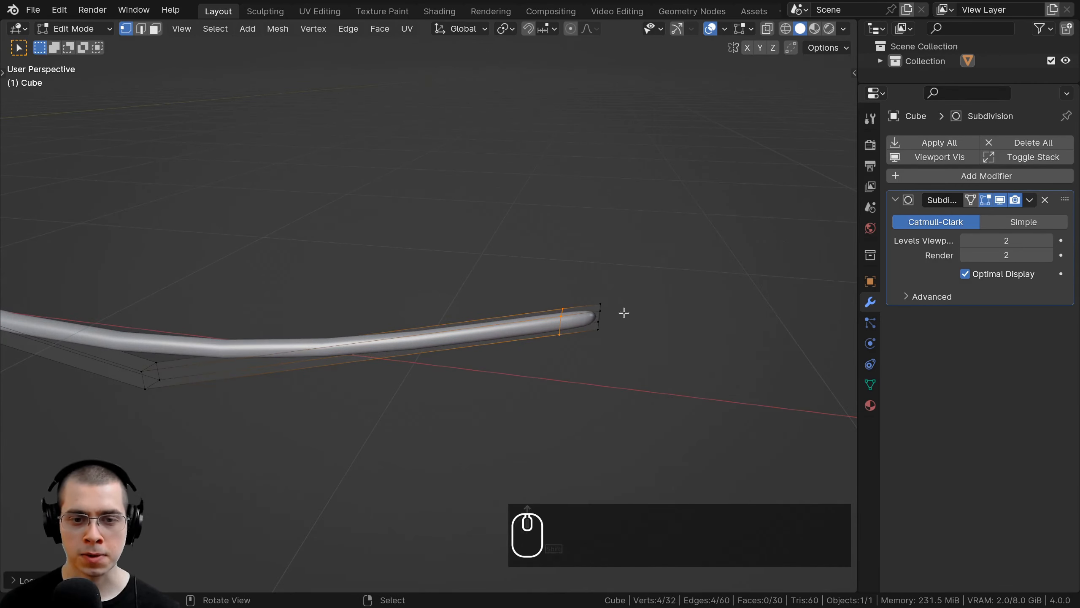
key("Tab")
middle_click_drag(554, 338, 527, 236, "shift")
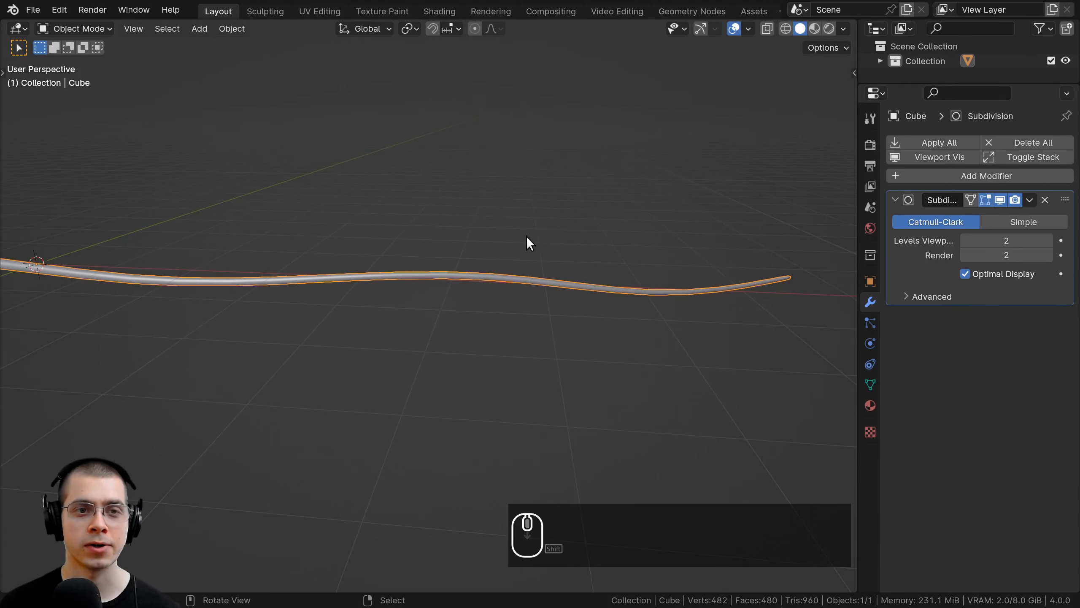
Step: In the Shading workspace, create a new material named Branch for the branch object
left_click(439, 10)
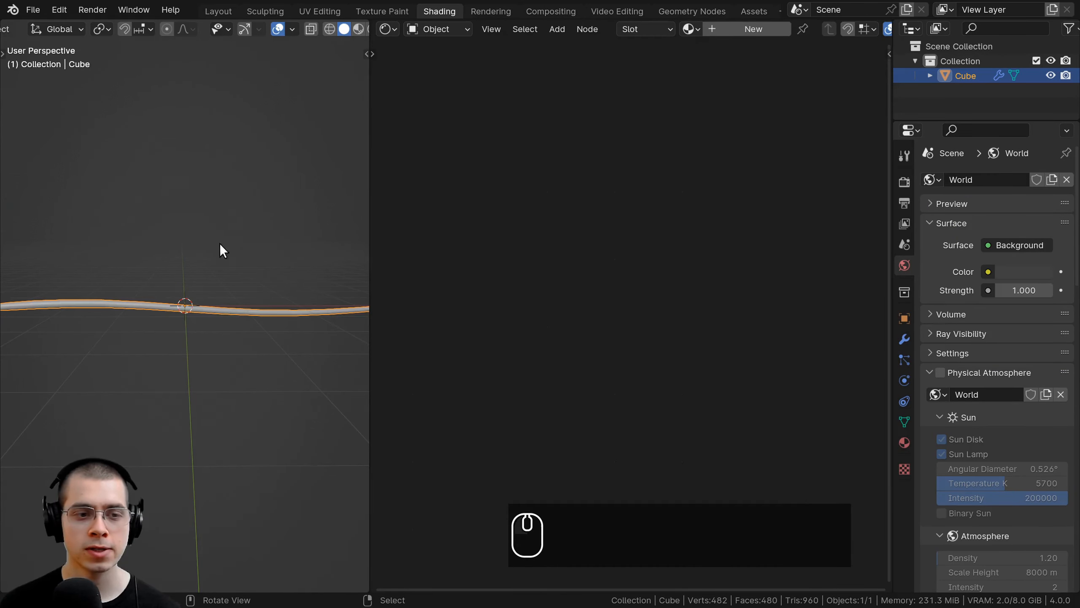
mouse_move(220, 249)
middle_mouse_down()
mouse_move(319, 404)
mouse_move(332, 254)
mouse_move(161, 378)
mouse_move(182, 368)
middle_mouse_up()
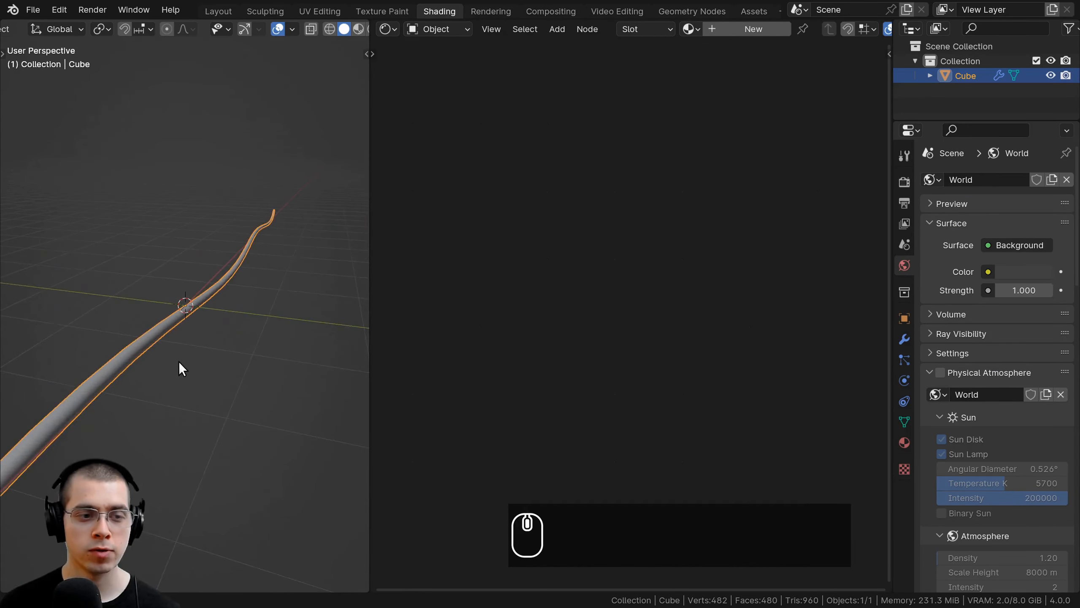
scroll(614, 24, "down", 2)
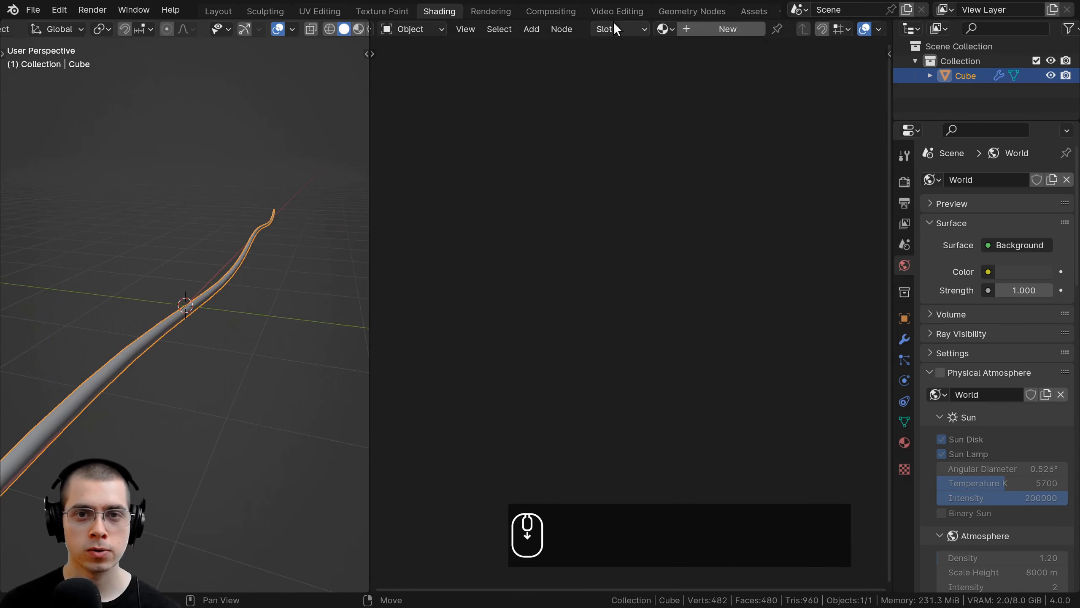
left_click(715, 29)
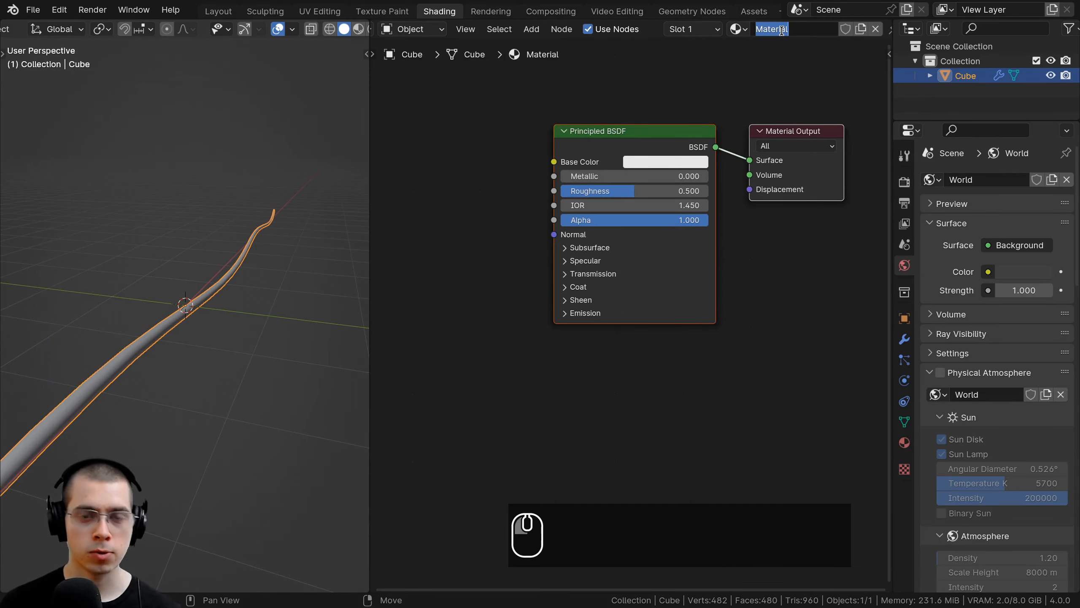
key("BackSpace")
key("BackSpace")
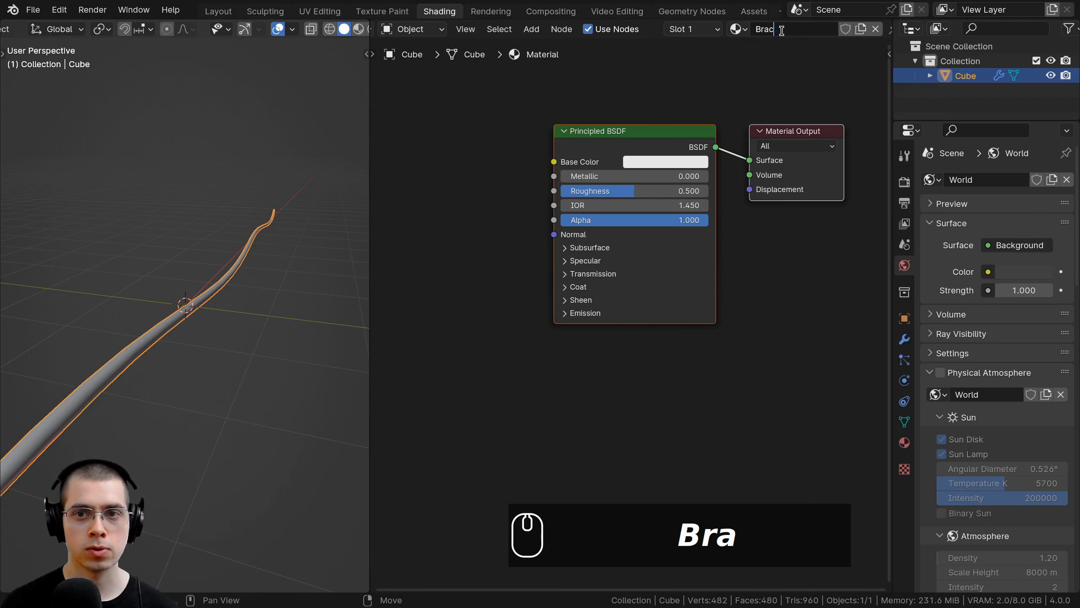
type("nch")
key("Return")
Step: Move the Principled BSDF node in the Branch material, widen the node editor and deselect the nodes
scroll(595, 127, "up", 1)
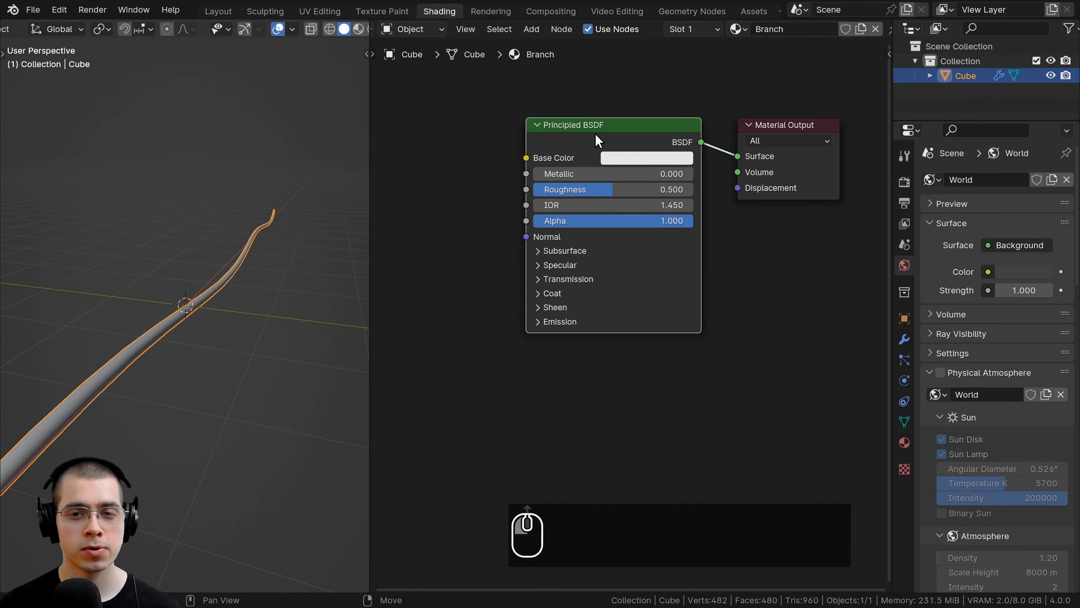
key("g")
left_click(625, 114)
left_click_drag(893, 171, 912, 171)
mouse_move(728, 178)
middle_mouse_down()
mouse_move(735, 192)
mouse_move(730, 183)
middle_mouse_up()
scroll(723, 181, "up", 1)
left_click_drag(623, 129, 622, 133)
key("a")
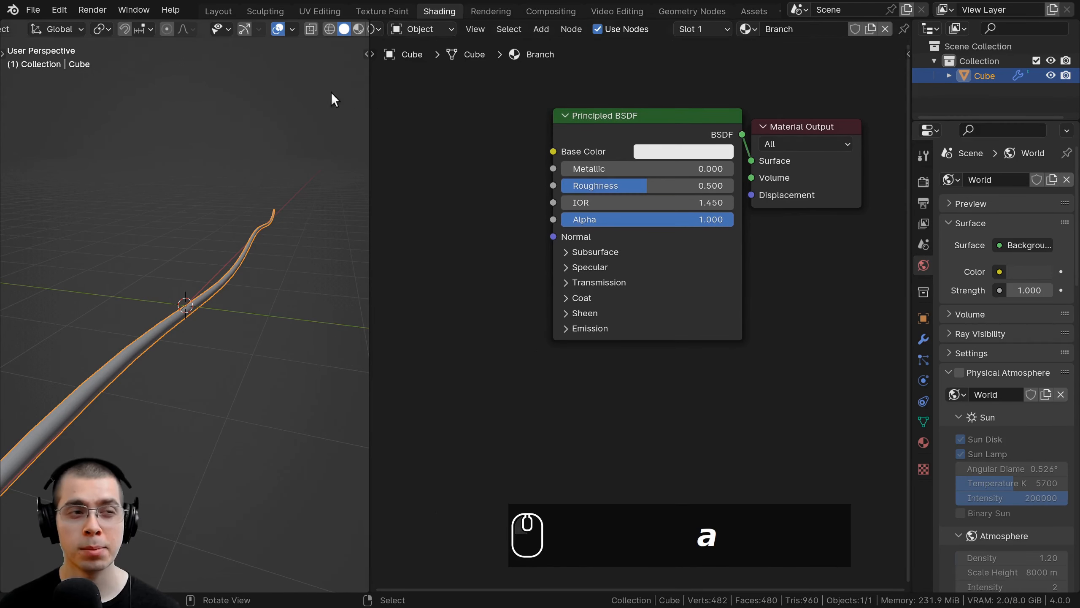
Step: Open the Blender preferences to check that the Node Wrangler add-on is enabled
left_click(59, 9)
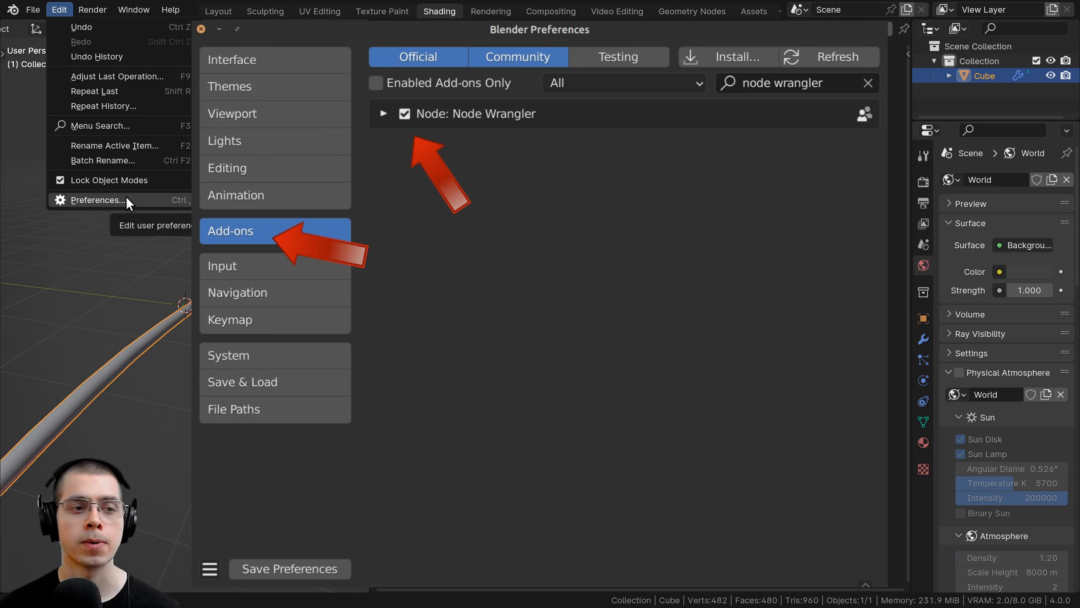
left_click(126, 200)
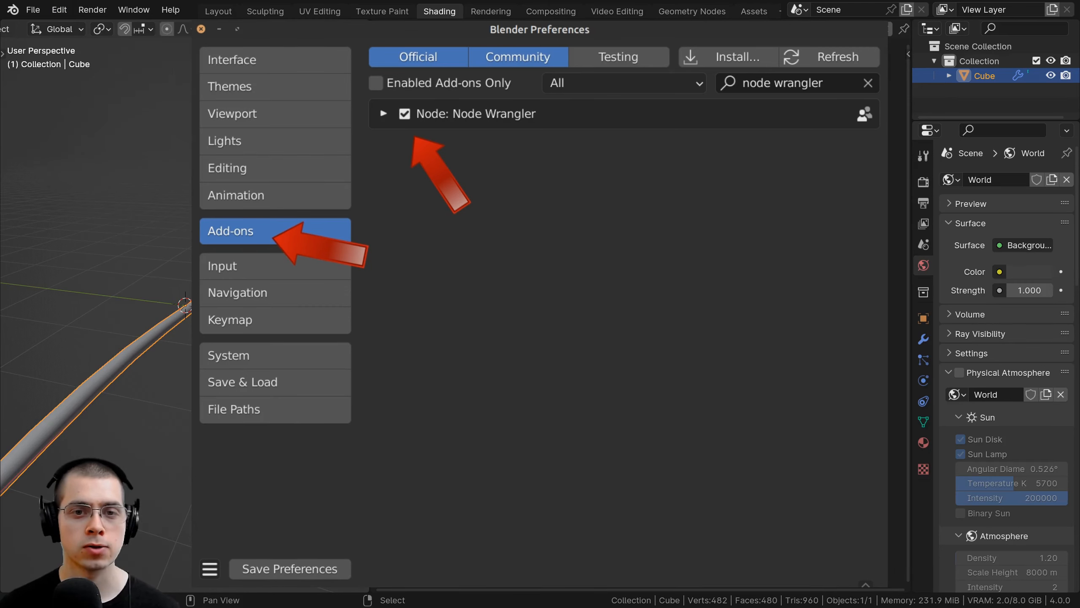
scroll(595, 178, "down", 1)
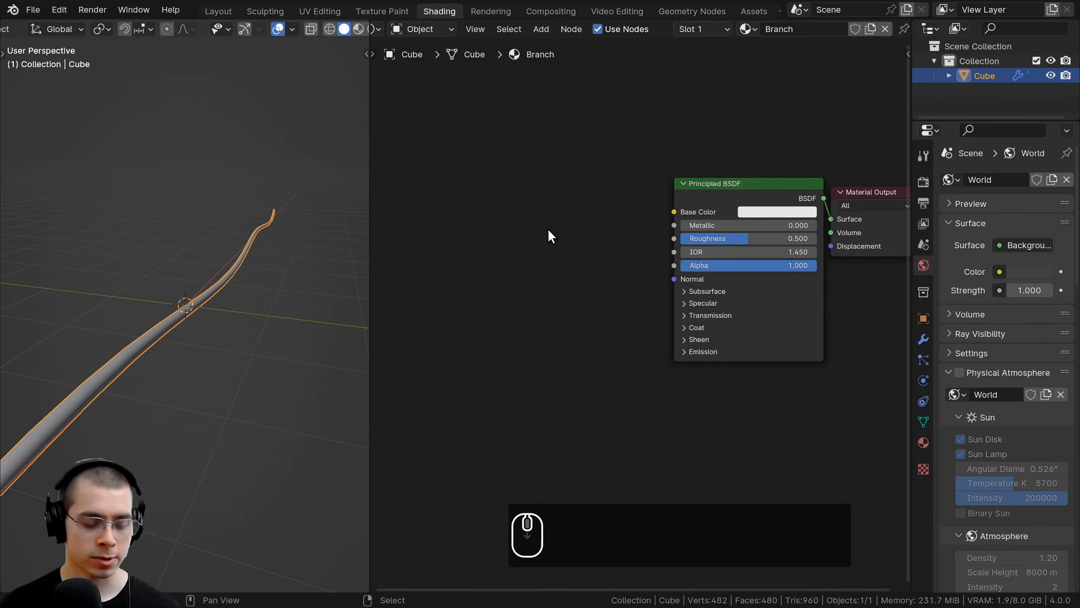
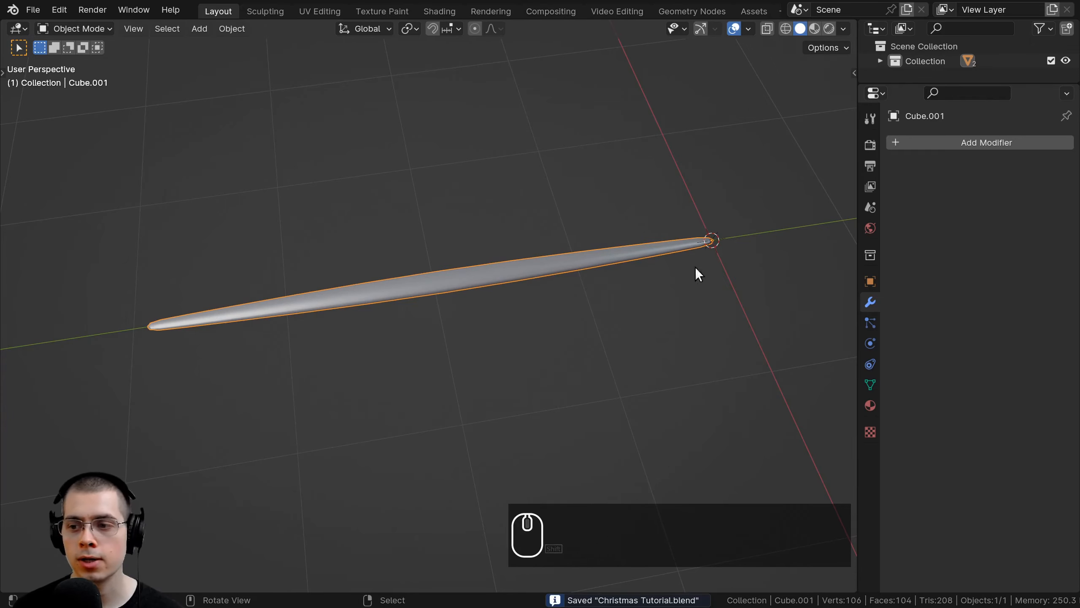
Step: Unhide the branch object so it shows together with the needle, and clear the selection
middle_click_drag(696, 268, 272, 281)
key("alt+h")
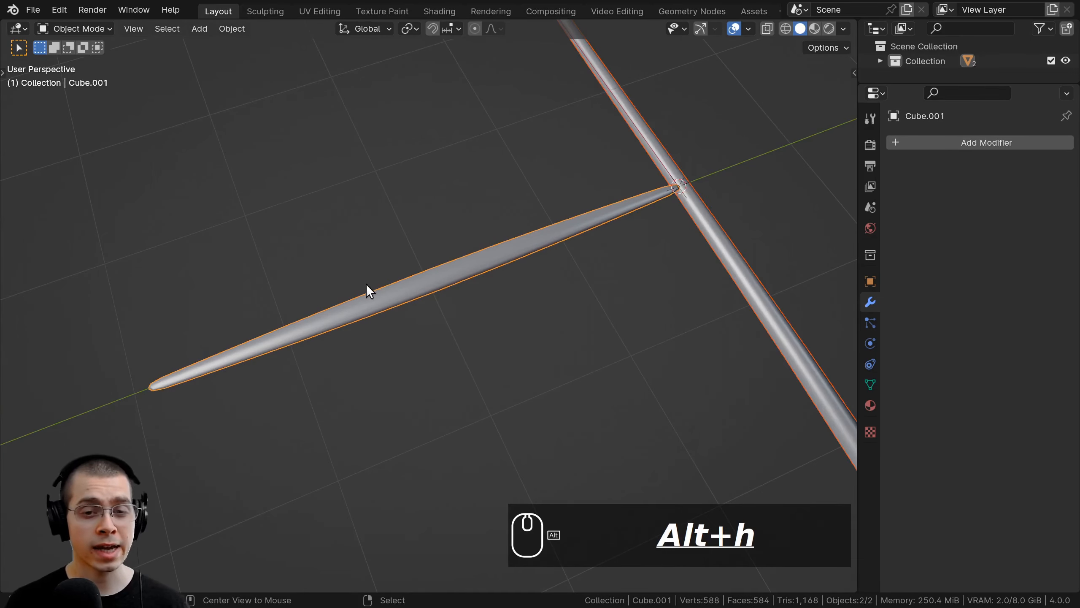
middle_click_drag(366, 284, 452, 297)
scroll(470, 305, "down", 2)
key("alt+a")
Step: Point out the needle and select the long branch object along the X axis, leaving both in place
left_click(447, 306)
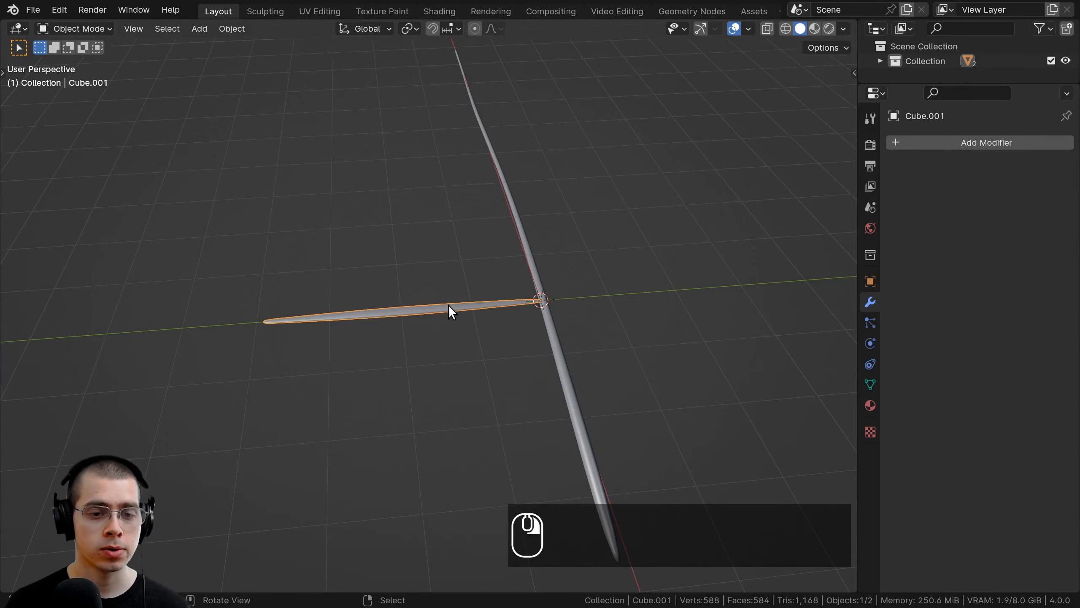
key("g")
key("Escape")
left_click(521, 222)
middle_click_drag(521, 226, 373, 226, "shift")
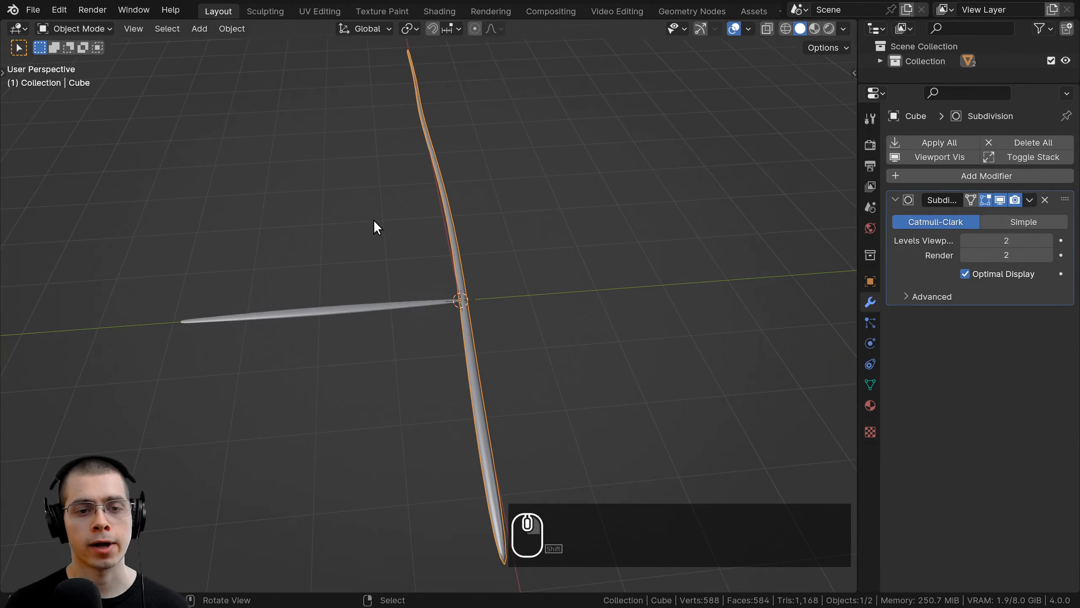
key("g")
key("Escape")
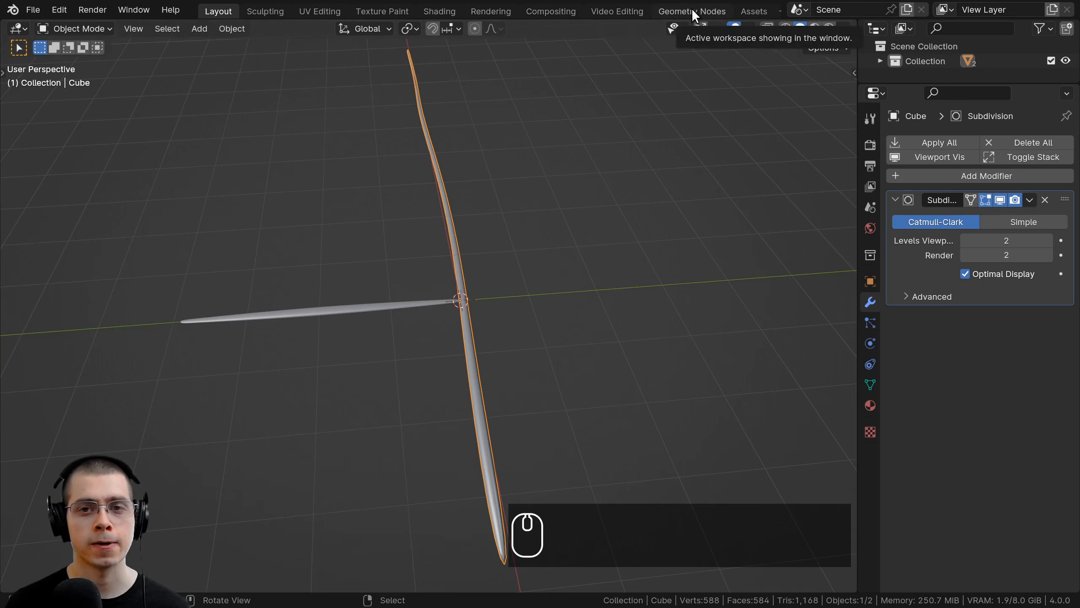
scroll(681, 13, "down", 1)
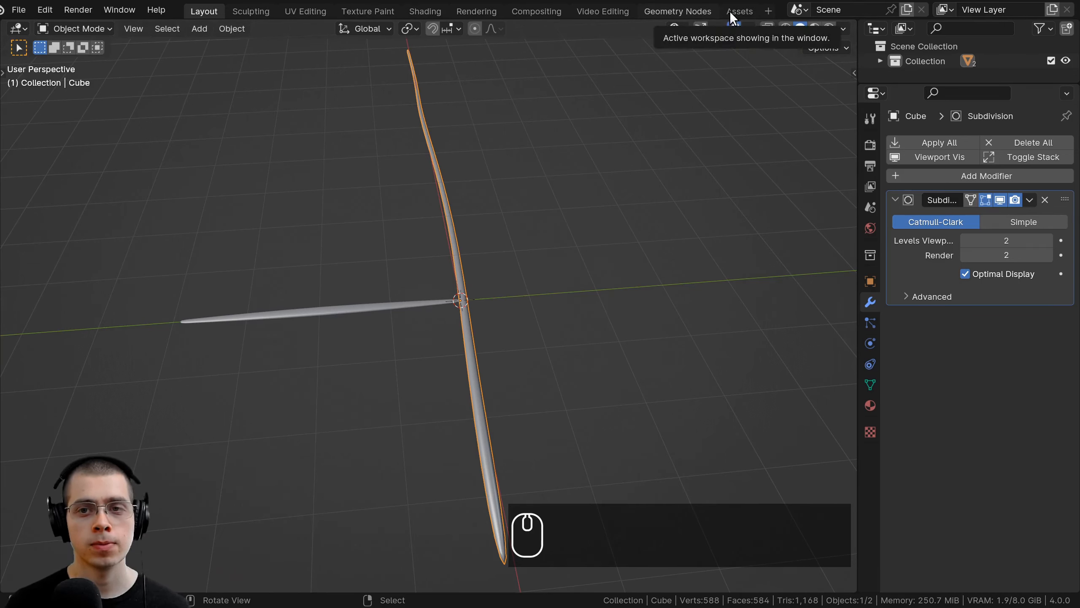
left_click(768, 14)
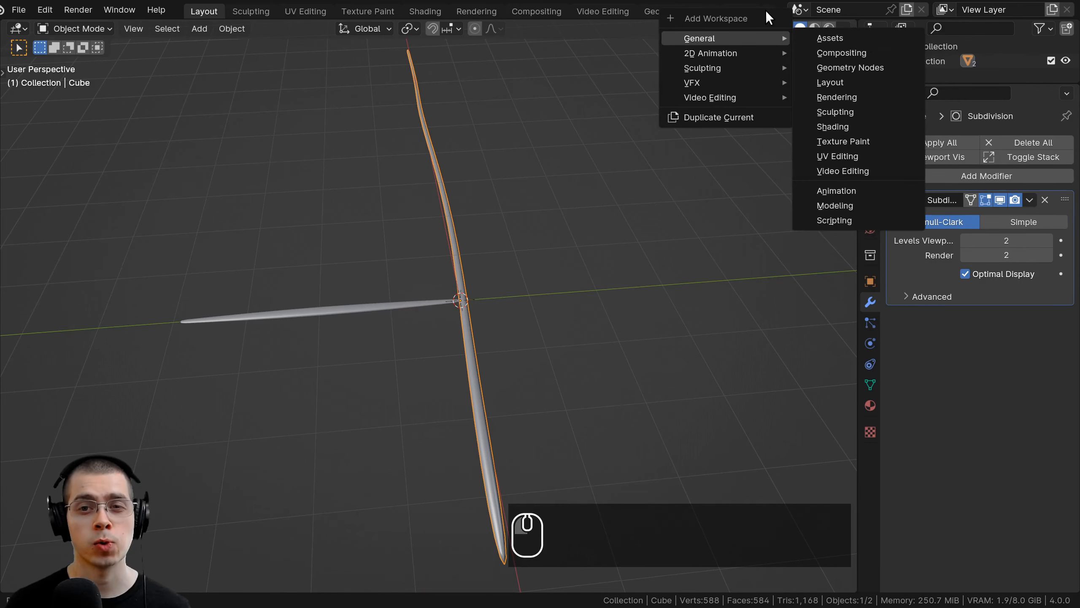
mouse_move(768, 37)
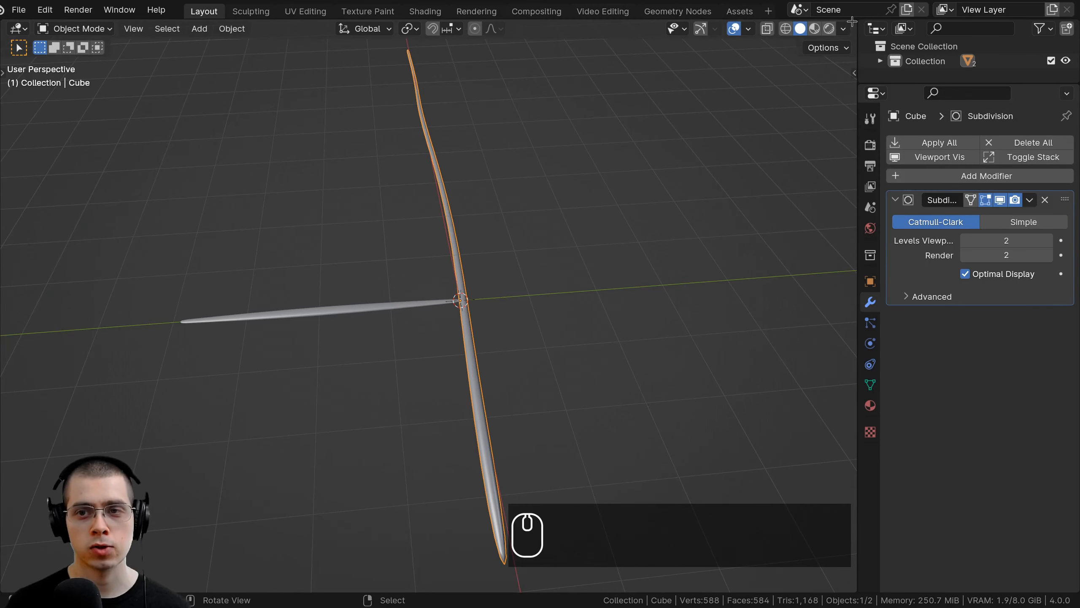
left_click_drag(854, 21, 365, 27)
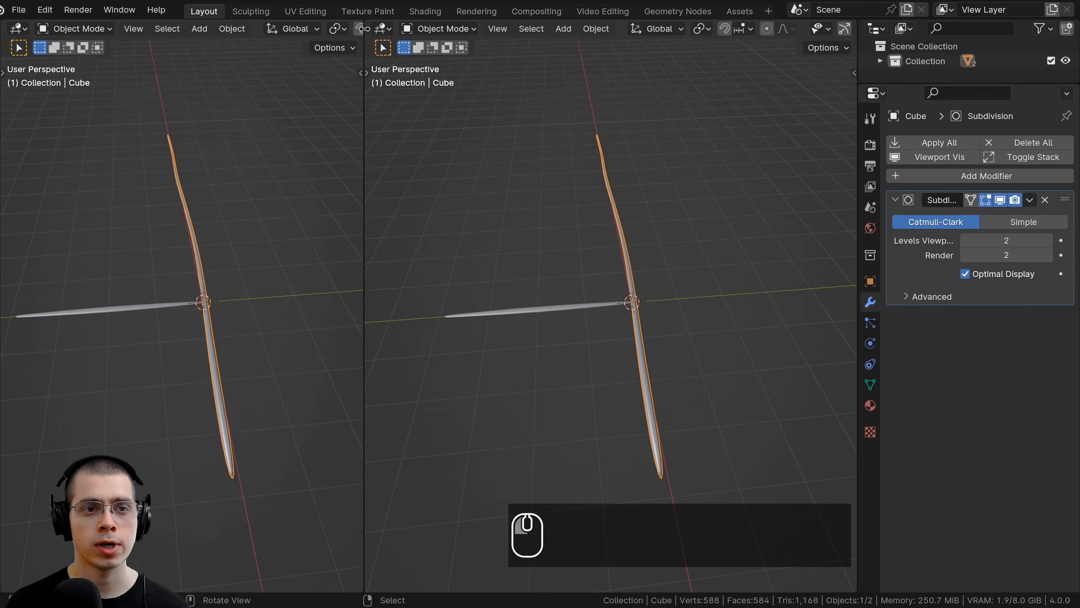
left_click(382, 29)
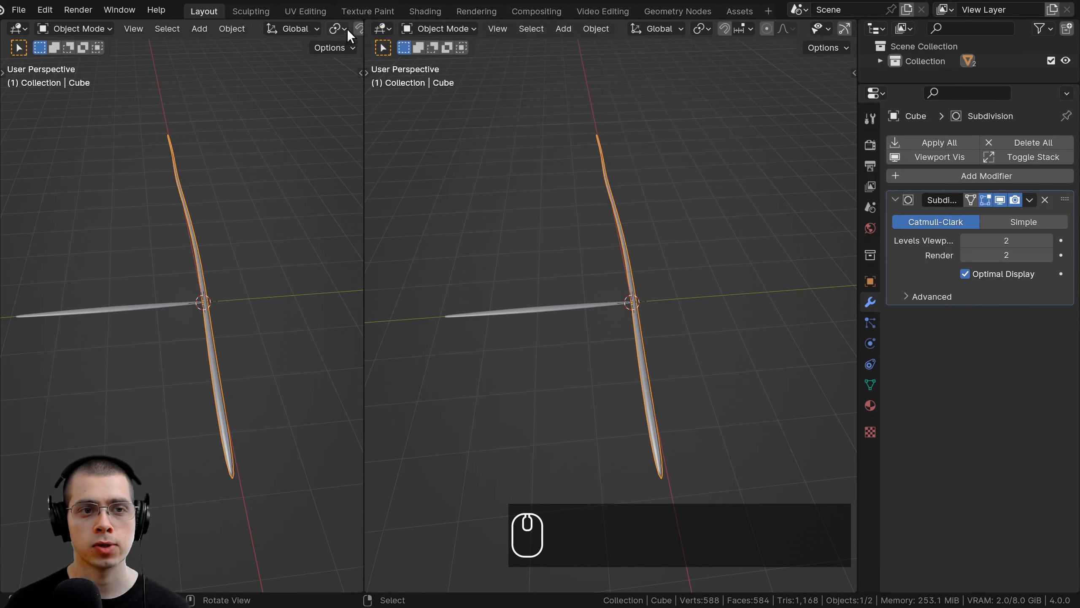
left_click_drag(358, 21, 674, 10)
Step: Switch to the Geometry Nodes workspace with the branch object selected
left_click(667, 11)
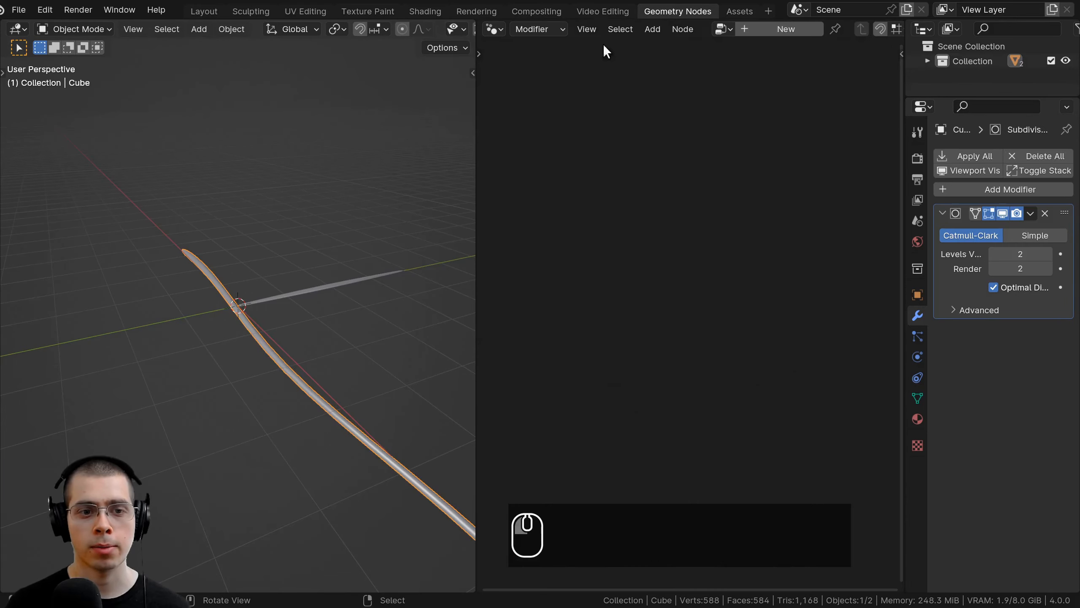
Step: Narrow the 3D viewport to give the node editor more room, keeping the branch and needle in view
middle_click_drag(277, 249, 472, 205)
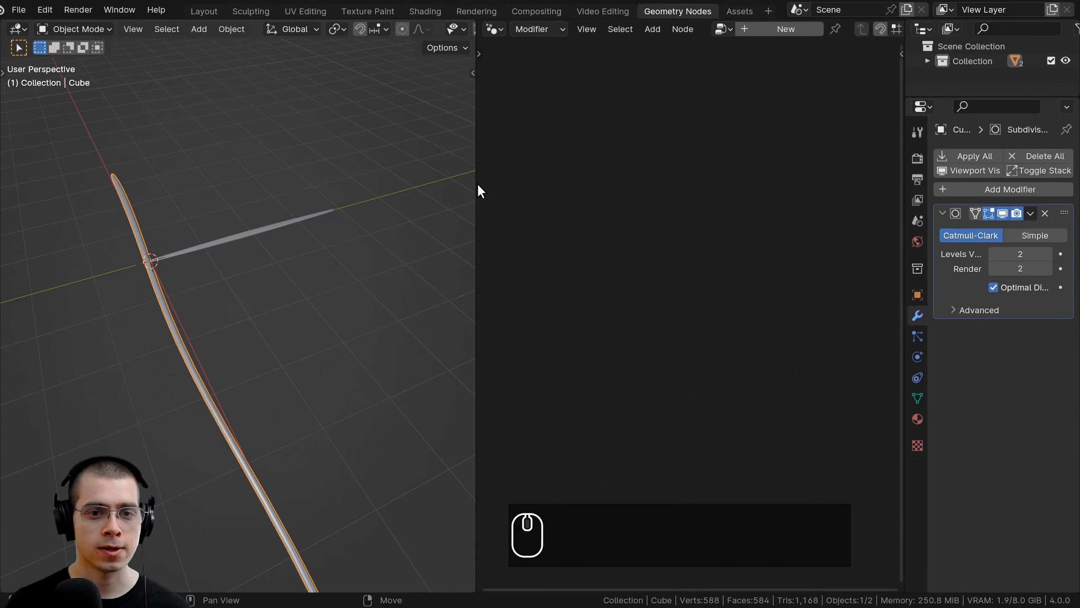
left_click_drag(476, 181, 359, 255)
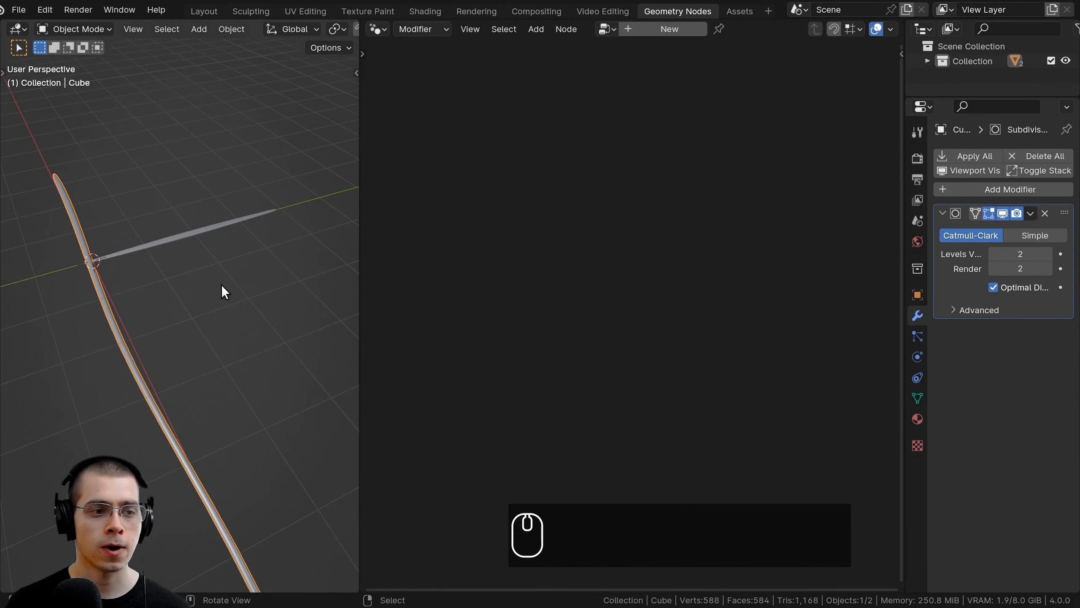
mouse_move(222, 292)
middle_mouse_down()
mouse_move(200, 208)
mouse_move(251, 217)
mouse_move(217, 291)
middle_mouse_up()
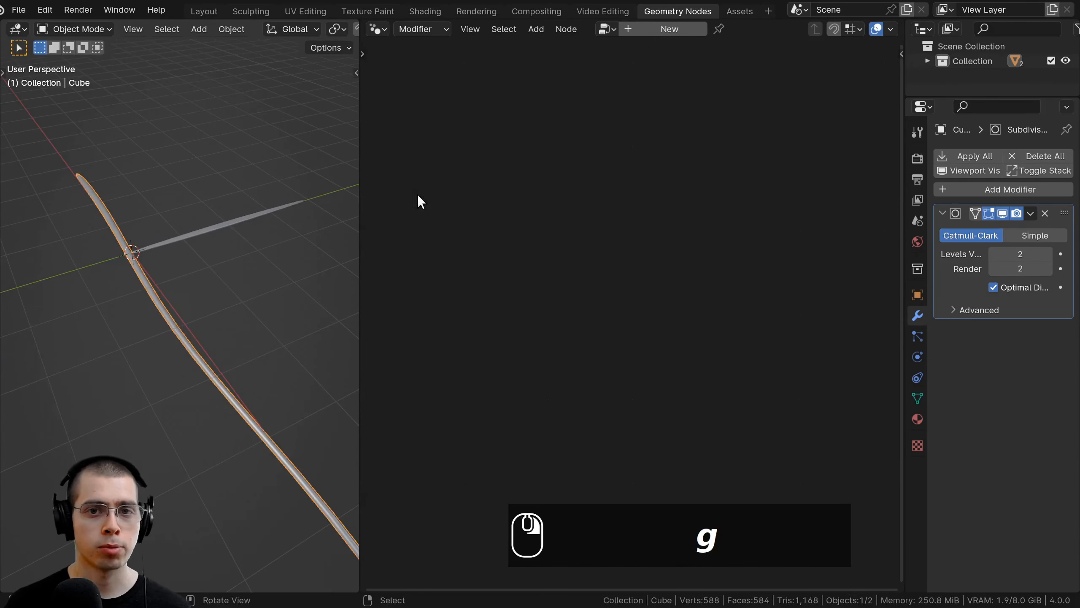
Step: Create a new geometry node group on the branch and name it Needles
left_click(657, 30)
double_click(648, 29)
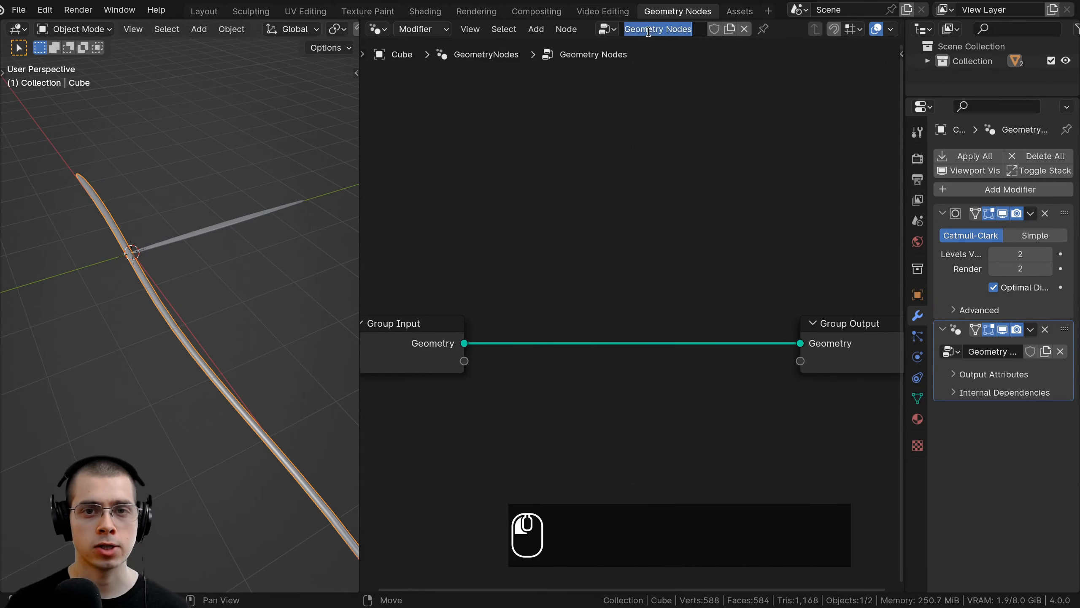
type("Need")
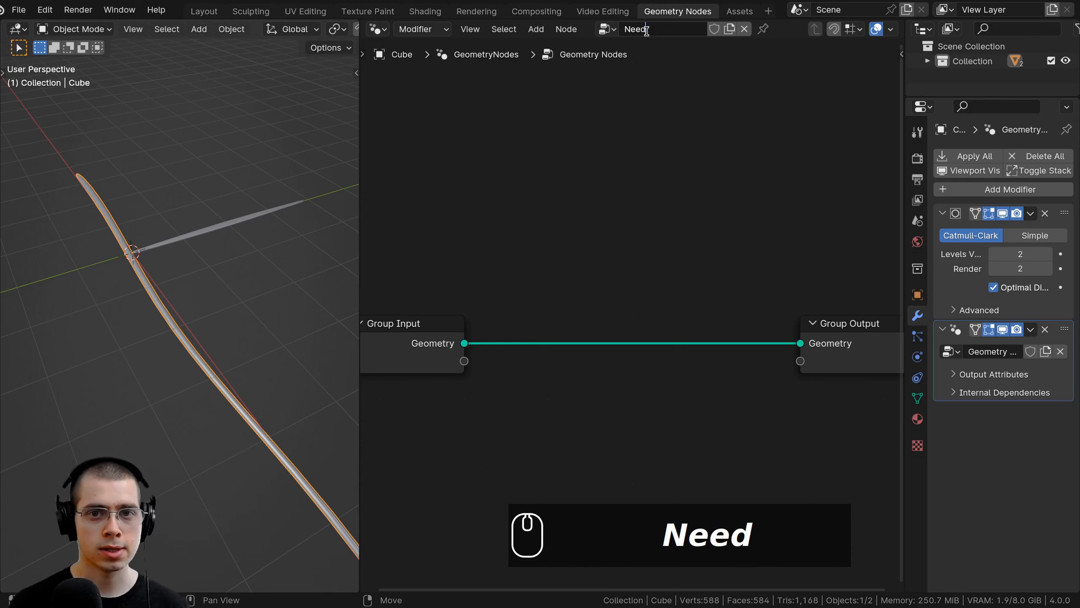
type("les")
key("Return")
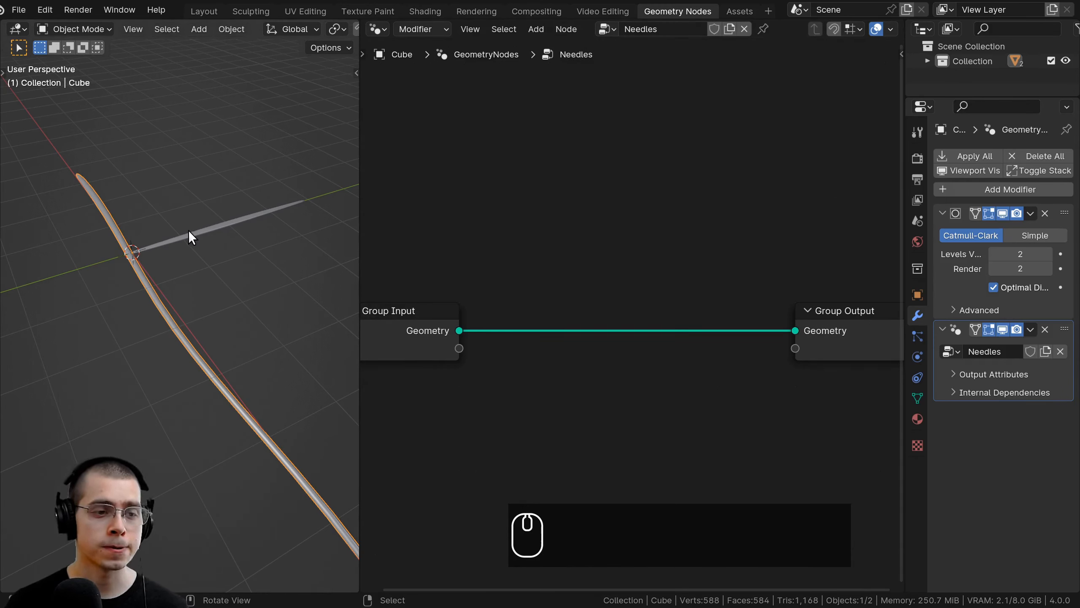
Step: Insert an Instance on Points node on the link between Group Input and Group Output
key("shift+a")
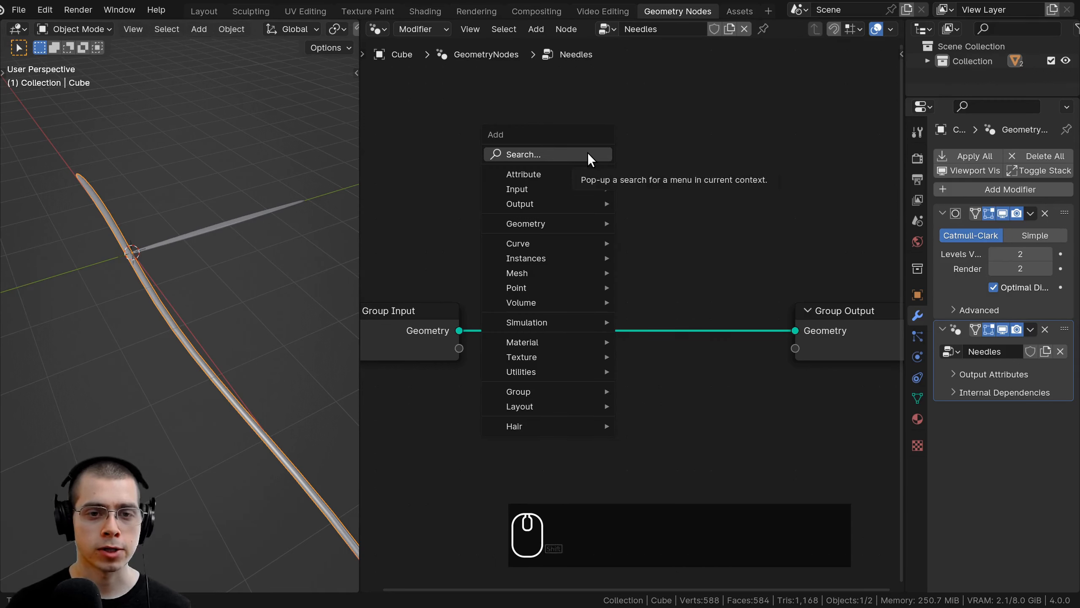
left_click(587, 152)
type("insts")
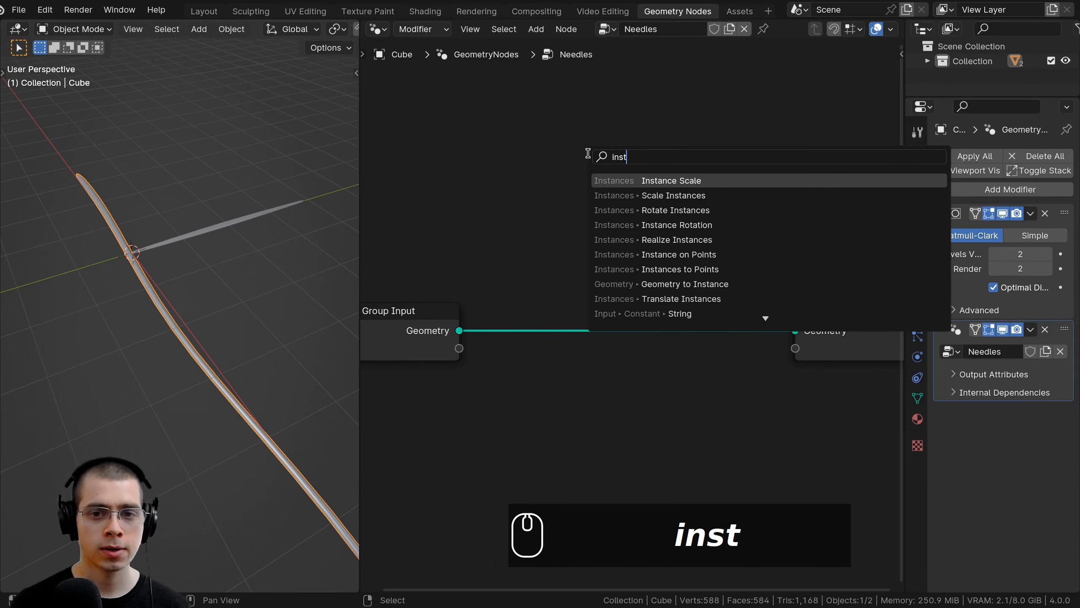
key("Down")
key("Down")
key("Down")
key("Down")
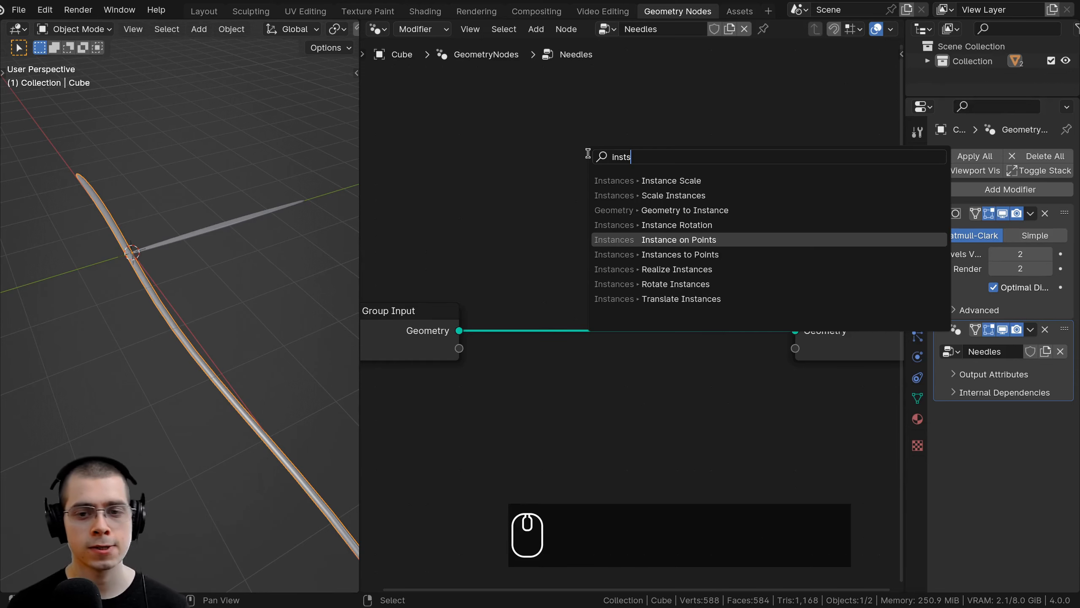
key("Return")
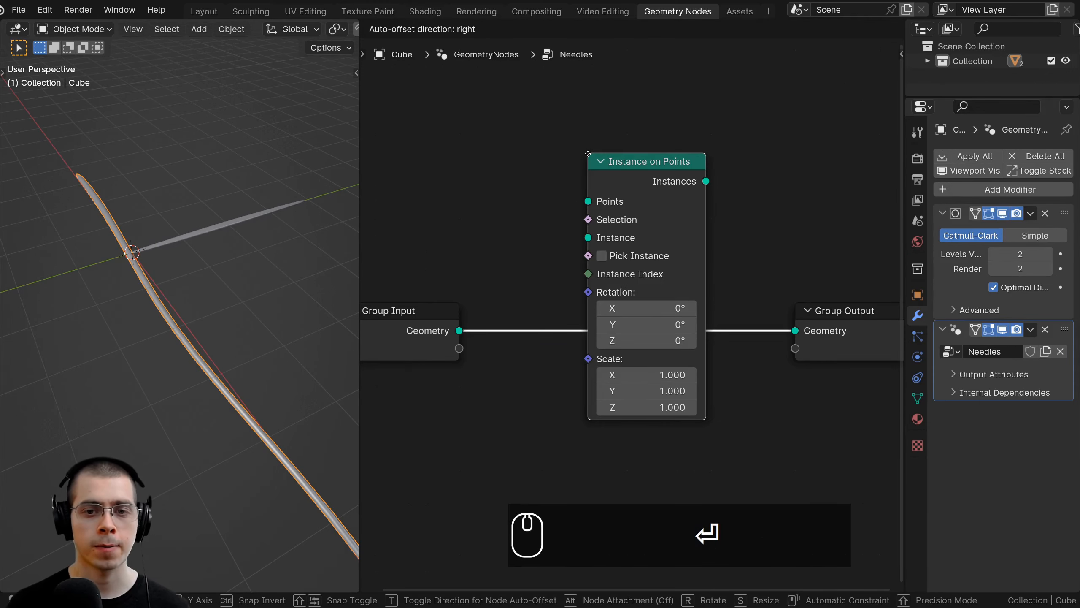
left_click(678, 324)
scroll(638, 300, "down", 1)
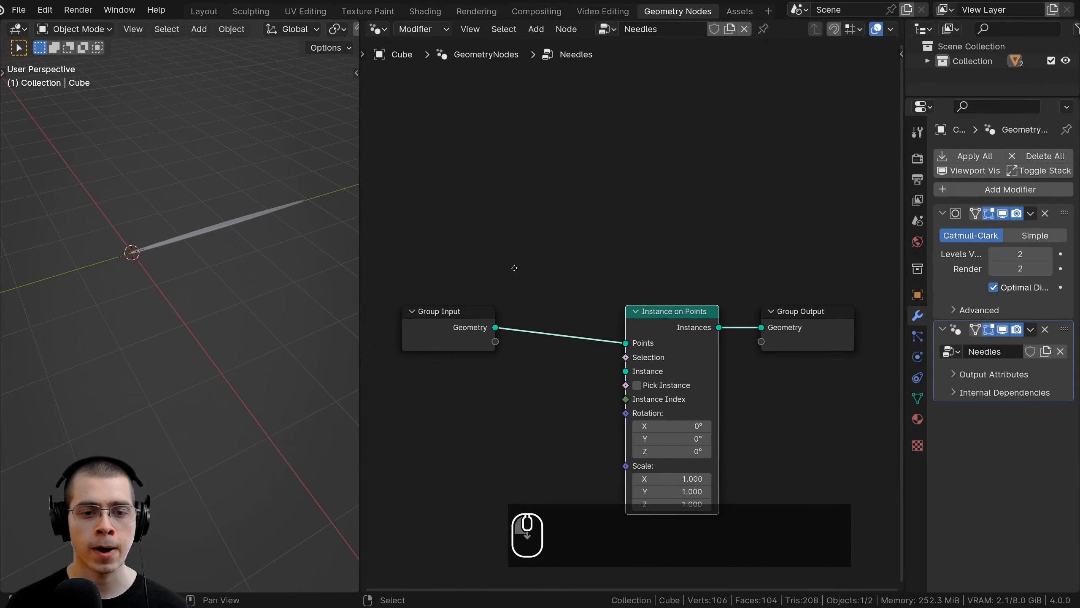
Step: Insert a Distribute Points on Faces node on the link between Group Input and Instance on Points
middle_click_drag(515, 246, 526, 216)
key("shift+a")
left_click(526, 216)
type("dia")
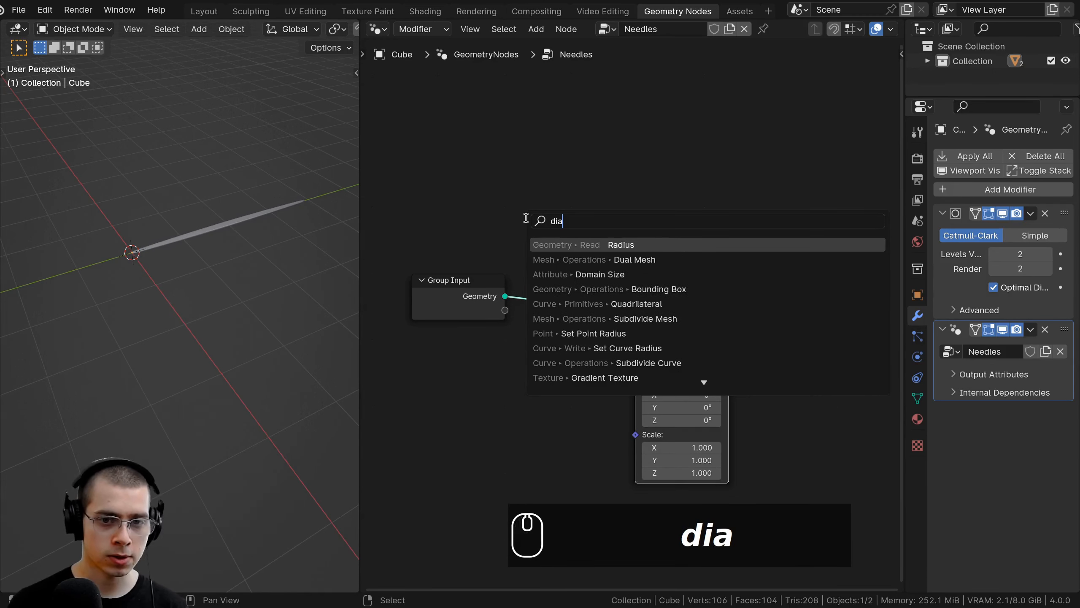
key("BackSpace")
type("st")
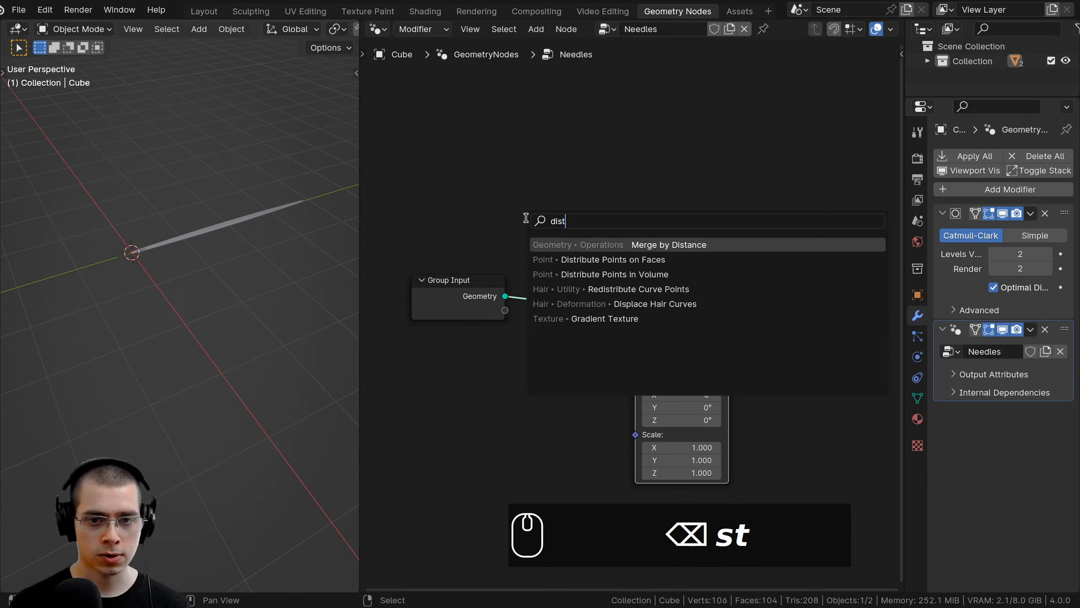
left_click(571, 260)
left_click(559, 277)
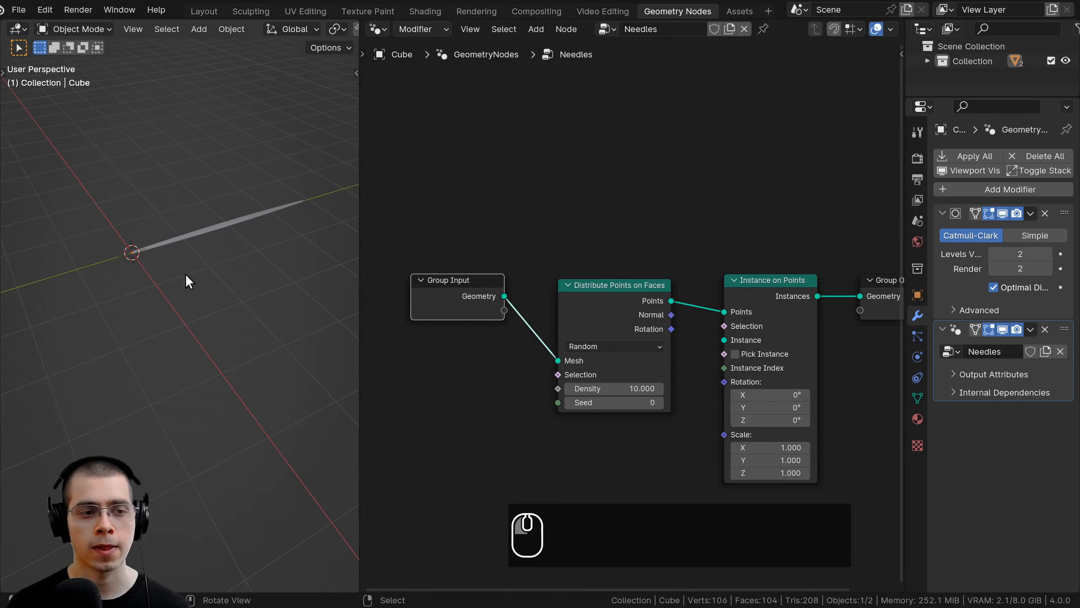
middle_click_drag(185, 273, 94, 185)
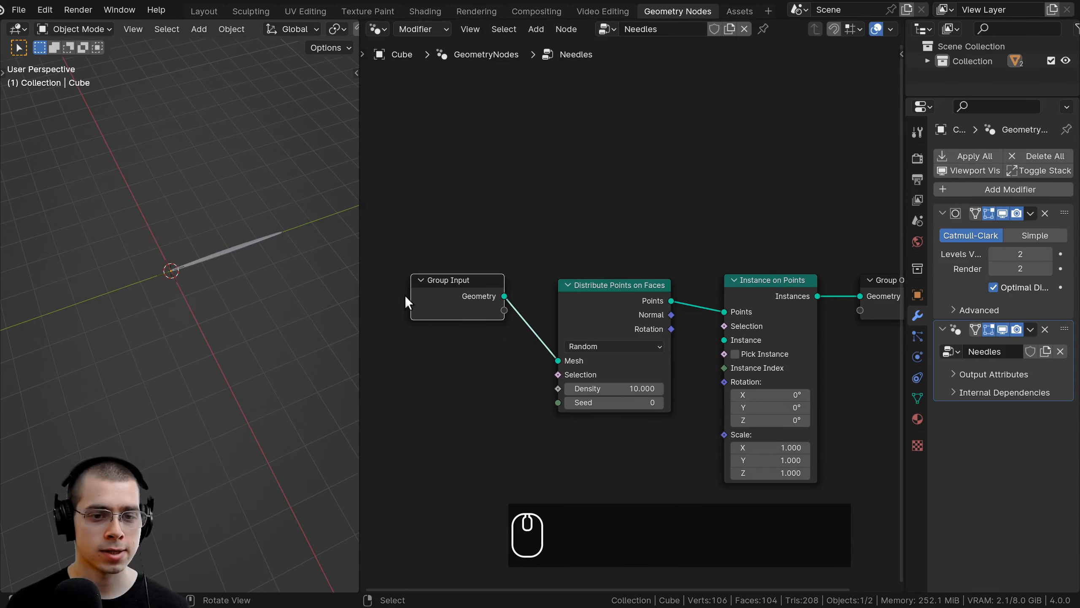
Step: Insert a Join Geometry node before the Group Output and also connect the Group Input geometry to it
scroll(502, 303, "down", 2)
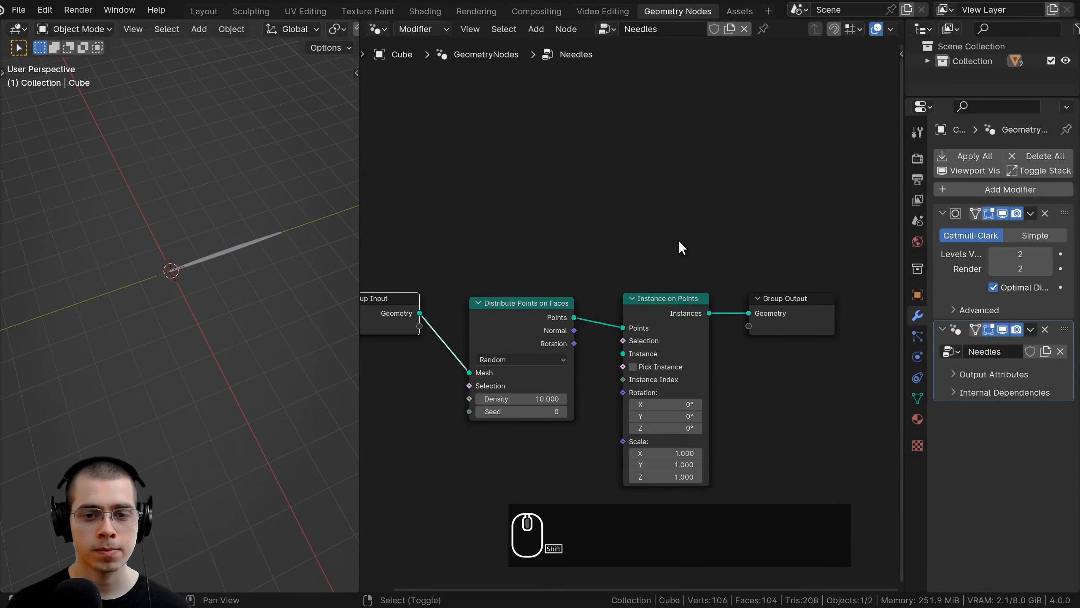
key("shift+a")
type("join")
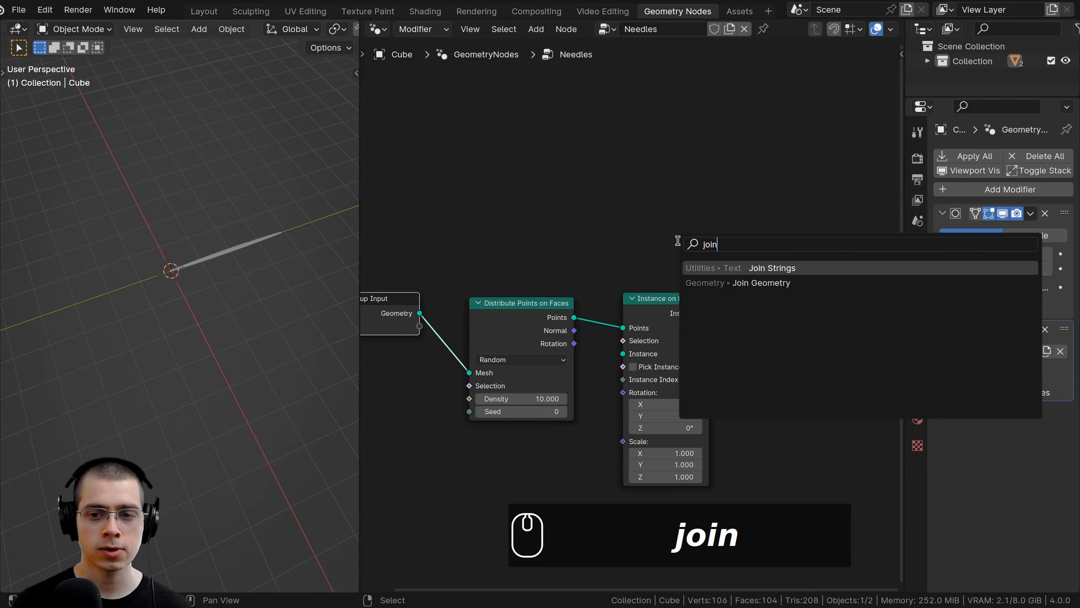
key("Down")
key("Return")
scroll(709, 283, "down", 1)
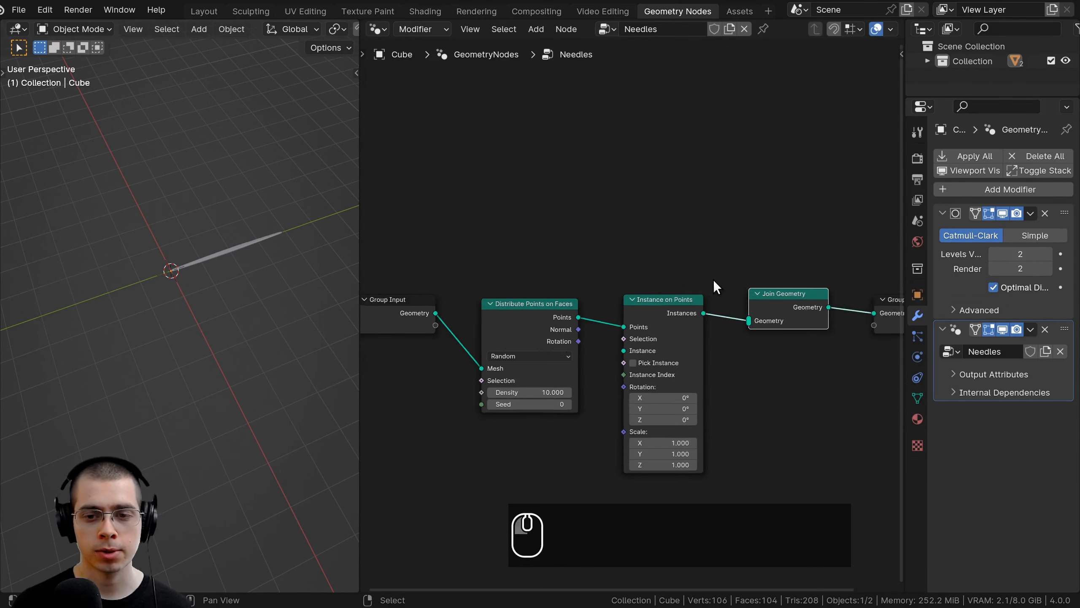
left_click(783, 260)
left_click(424, 282)
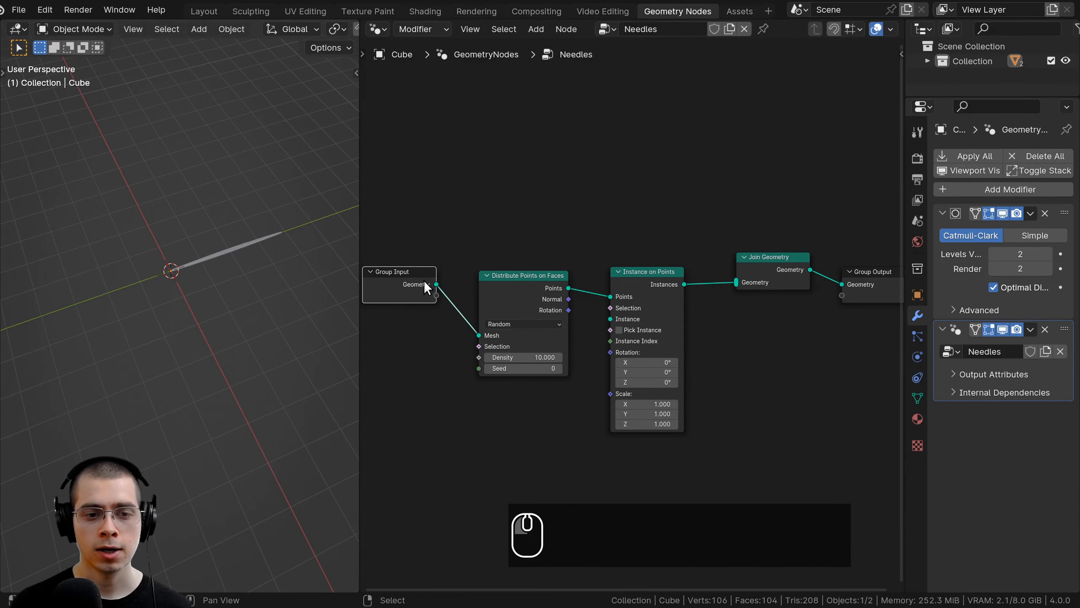
left_click_drag(436, 284, 738, 281)
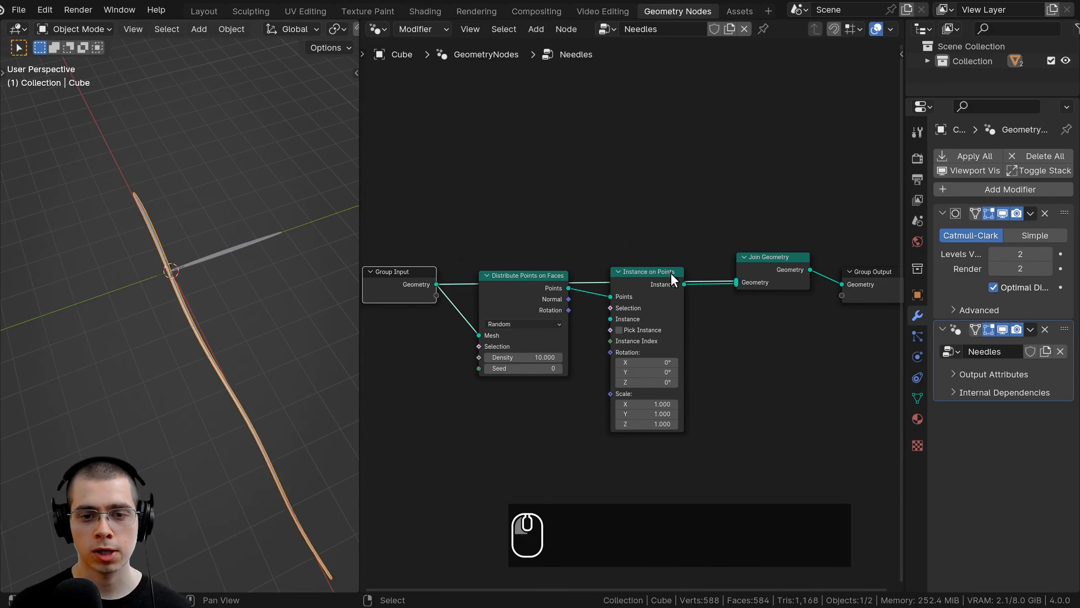
Step: Arrange the nodes with Distribute Points on Faces and Instance on Points below the direct geometry link, and Group Output closer to Join Geometry
left_click_drag(670, 272, 653, 323)
left_click_drag(508, 265, 528, 311)
left_click_drag(516, 297, 530, 337)
key("a")
left_click_drag(424, 281, 450, 276)
key("a")
left_click(868, 282)
key("g")
left_click(853, 271)
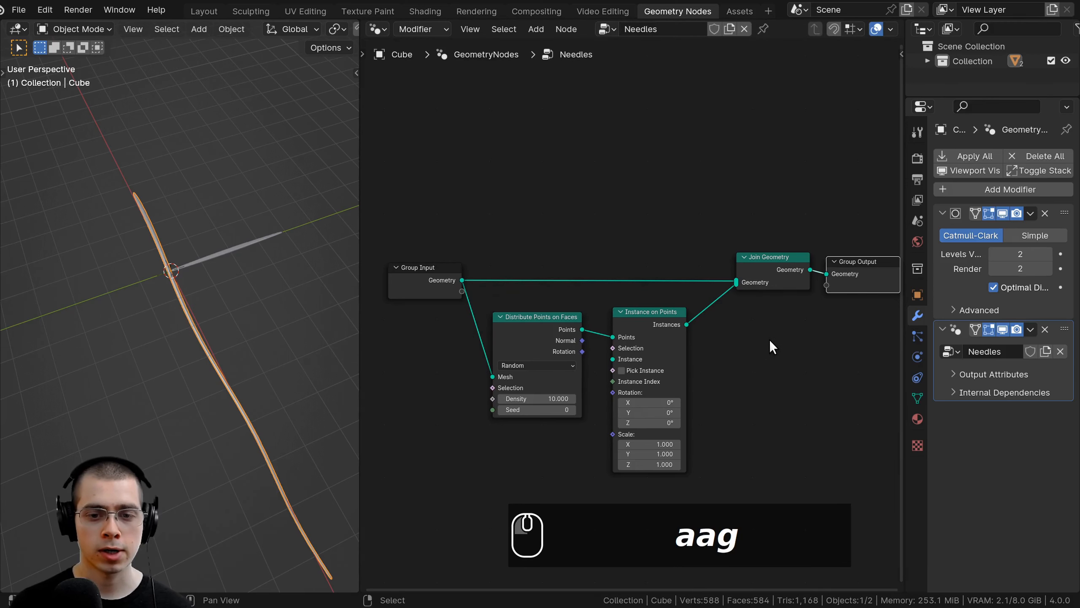
left_click_drag(770, 340, 564, 372)
key("g")
right_click(584, 363)
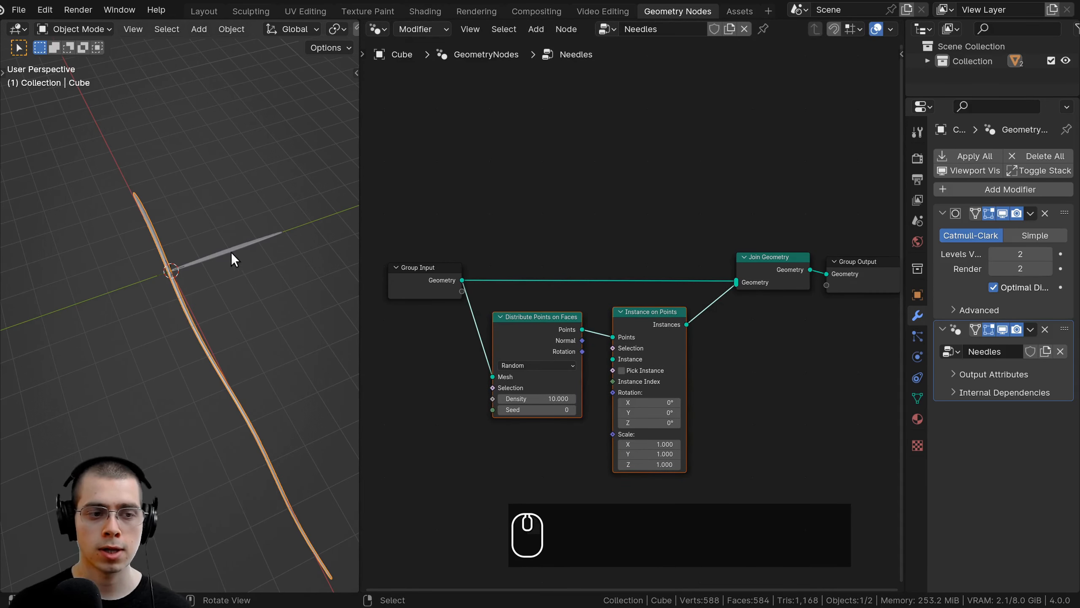
Step: Add an Object Info node below Distribute Points on Faces
middle_click_drag(529, 366, 582, 275)
key("a")
key("shift+a")
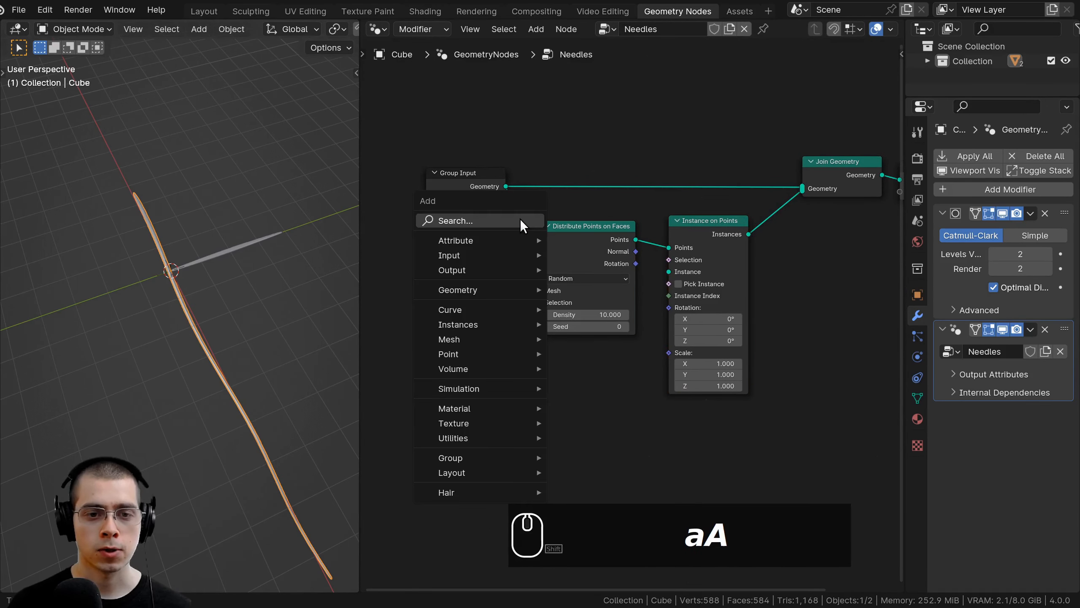
left_click(521, 220)
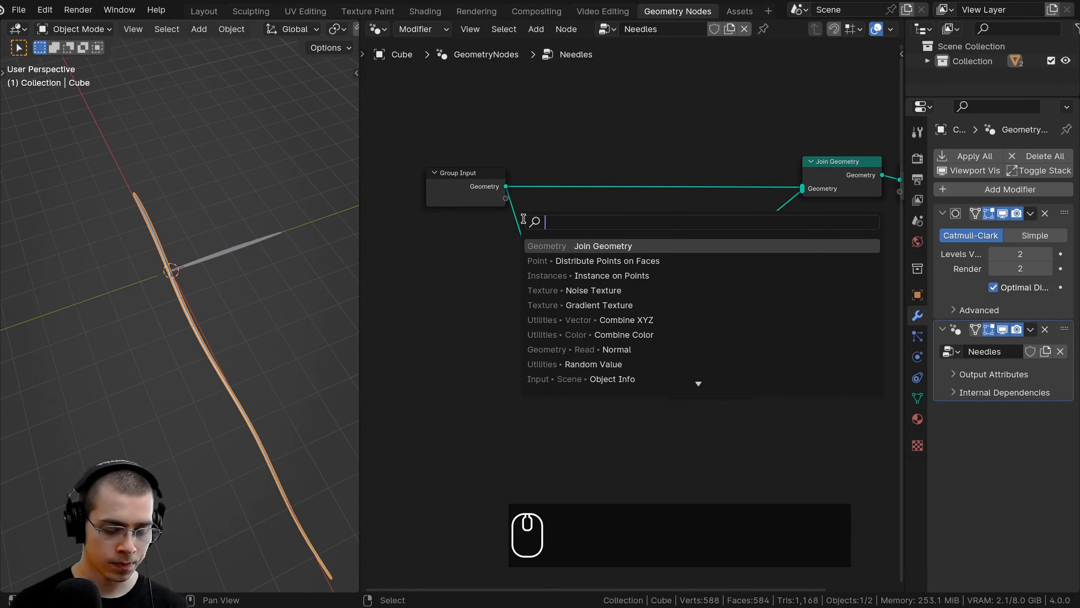
type("obje")
key("Return")
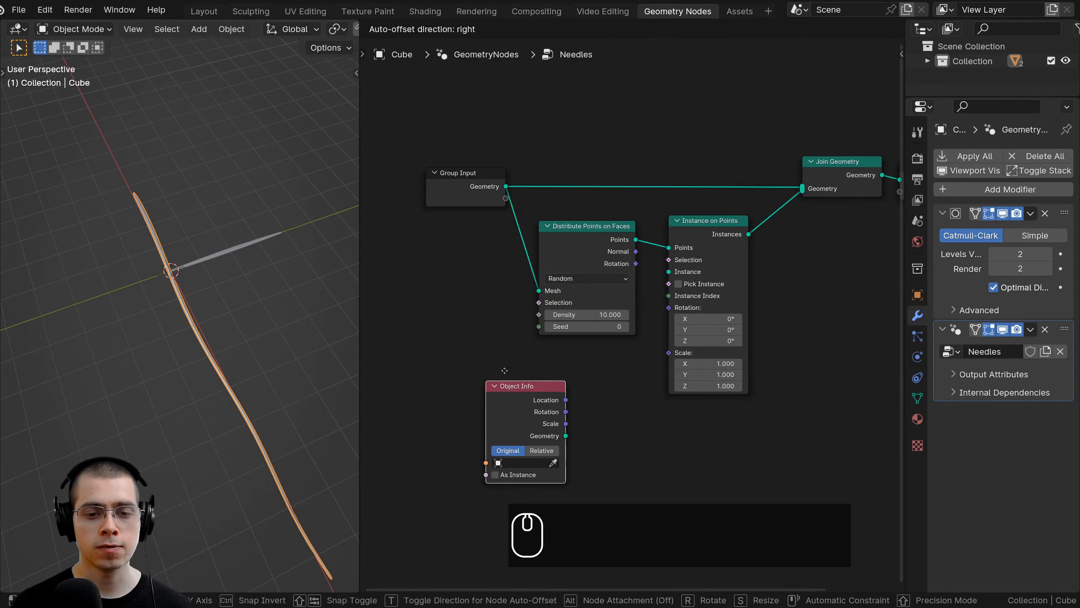
left_click(509, 353)
scroll(503, 288, "up", 2)
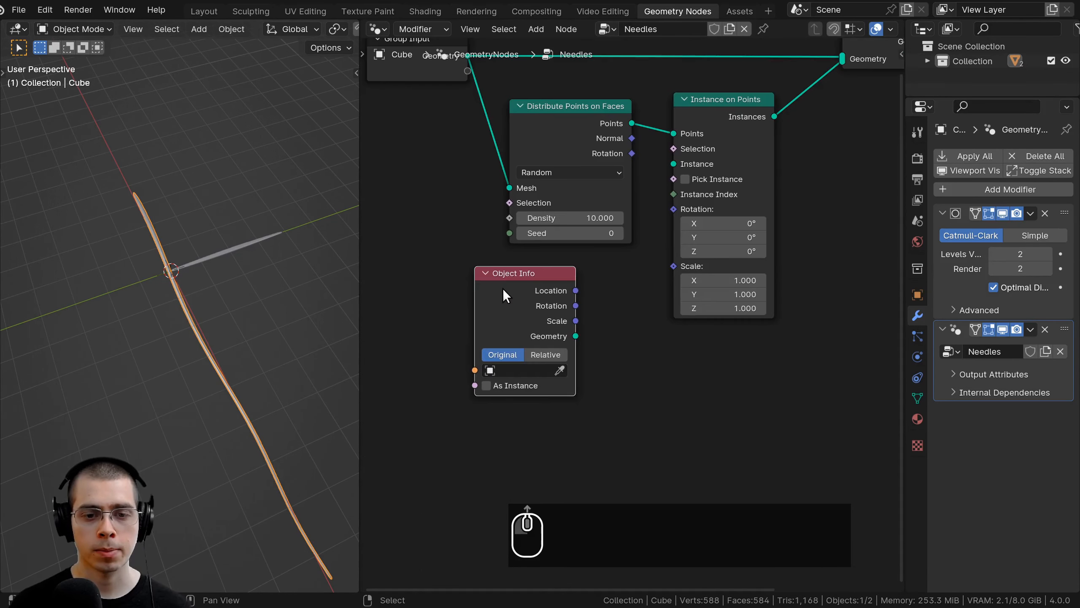
Step: Pick the needle as the Object Info node's object and connect its Geometry output to the Instance input of Instance on Points
left_click(560, 370)
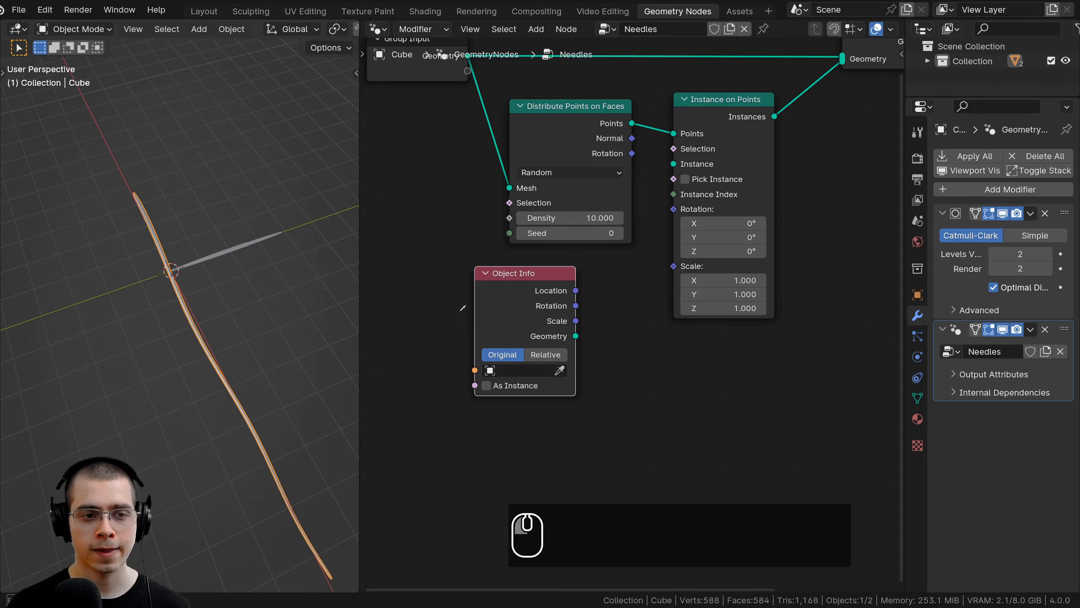
left_click(259, 237)
left_click_drag(529, 305, 530, 303)
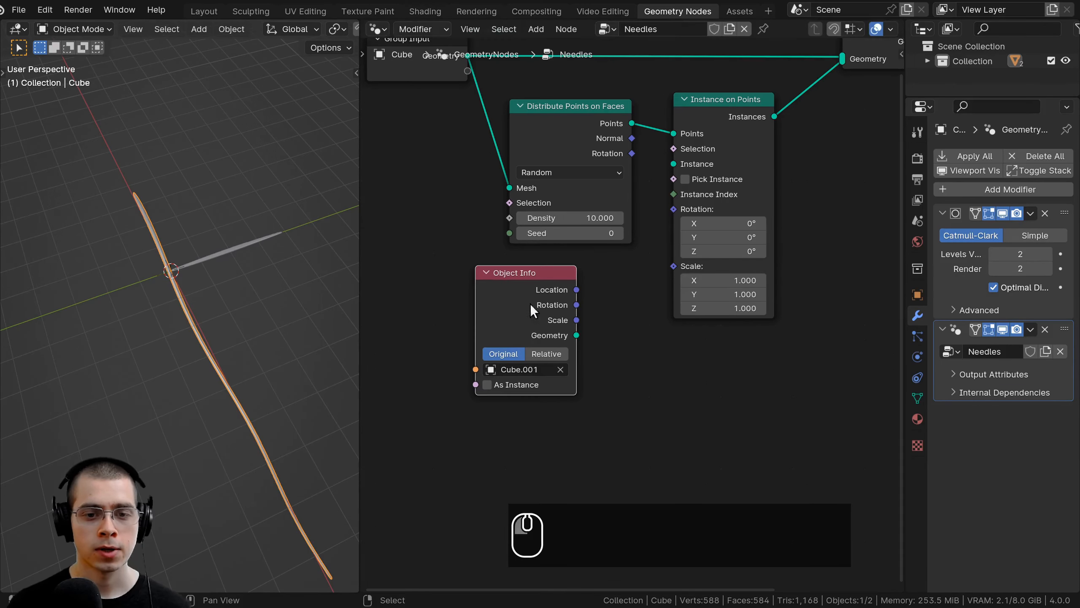
left_click_drag(577, 335, 648, 179)
Step: Set the Density of Distribute Points on Faces to 25
middle_click_drag(236, 313, 230, 252)
scroll(237, 289, "down", 2)
double_click(595, 218)
type("25")
key("Return")
scroll(612, 232, "down", 1)
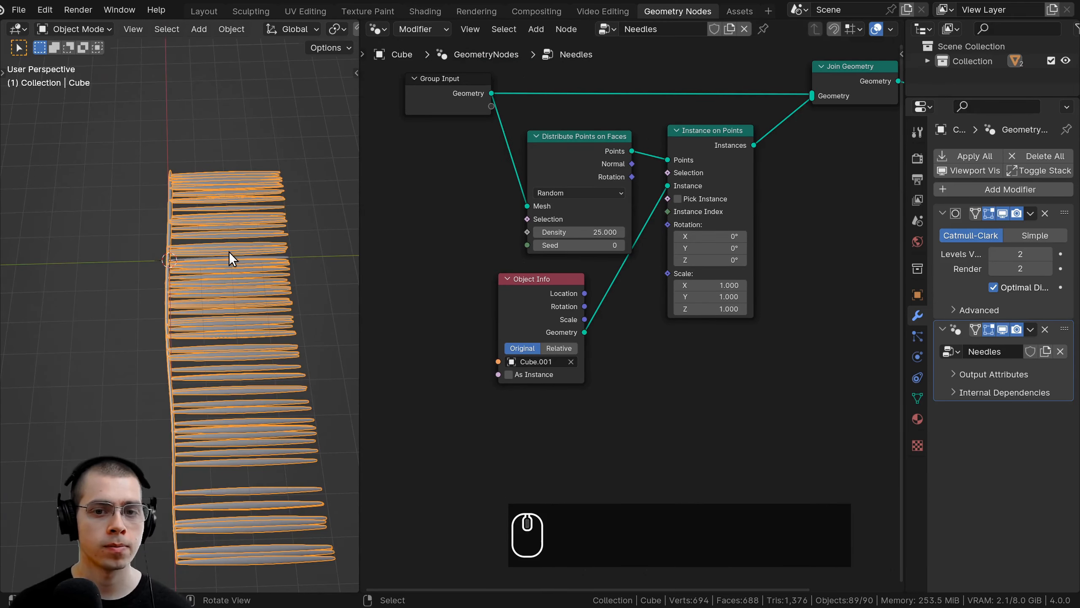
Step: Add a Value node below the Instance on Points node, beside Object Info
scroll(663, 345, "up", 1)
scroll(625, 298, "up", 2)
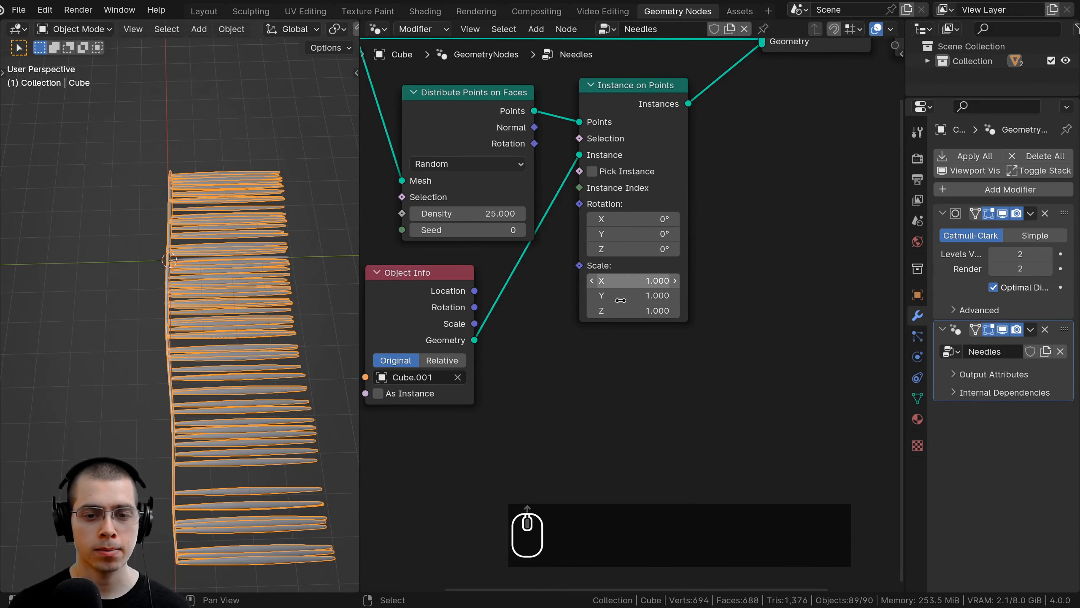
middle_click_drag(620, 300, 629, 305)
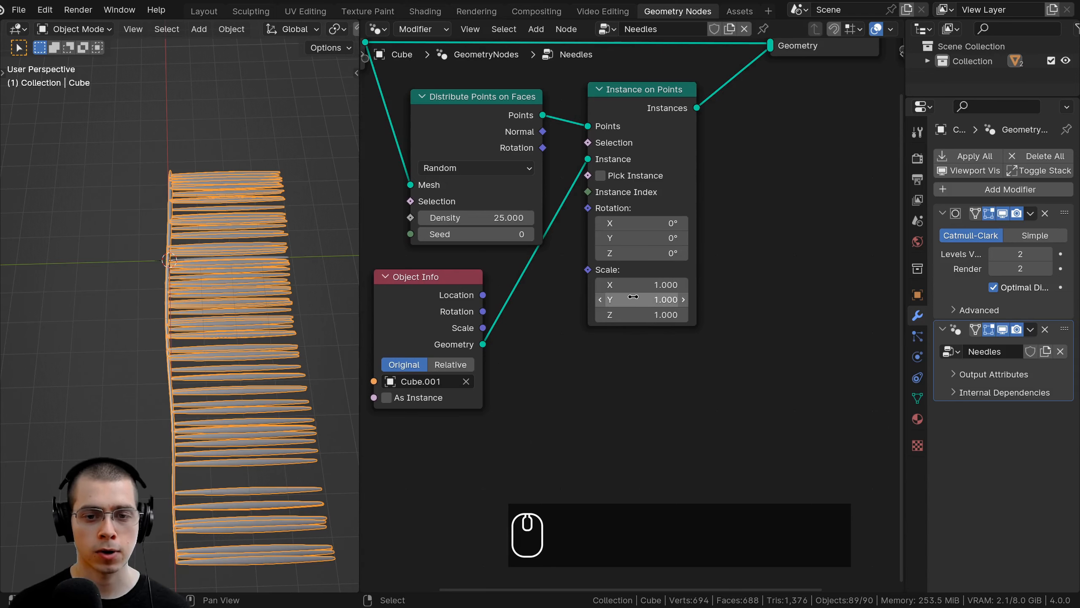
key("shift+a")
mouse_move(569, 287)
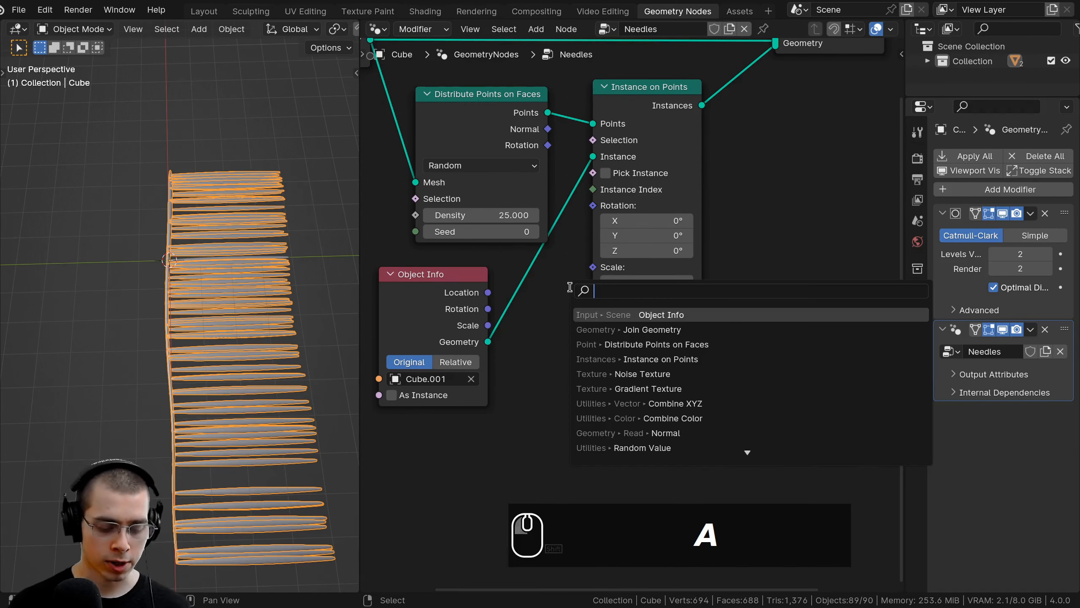
type("val")
key("Return")
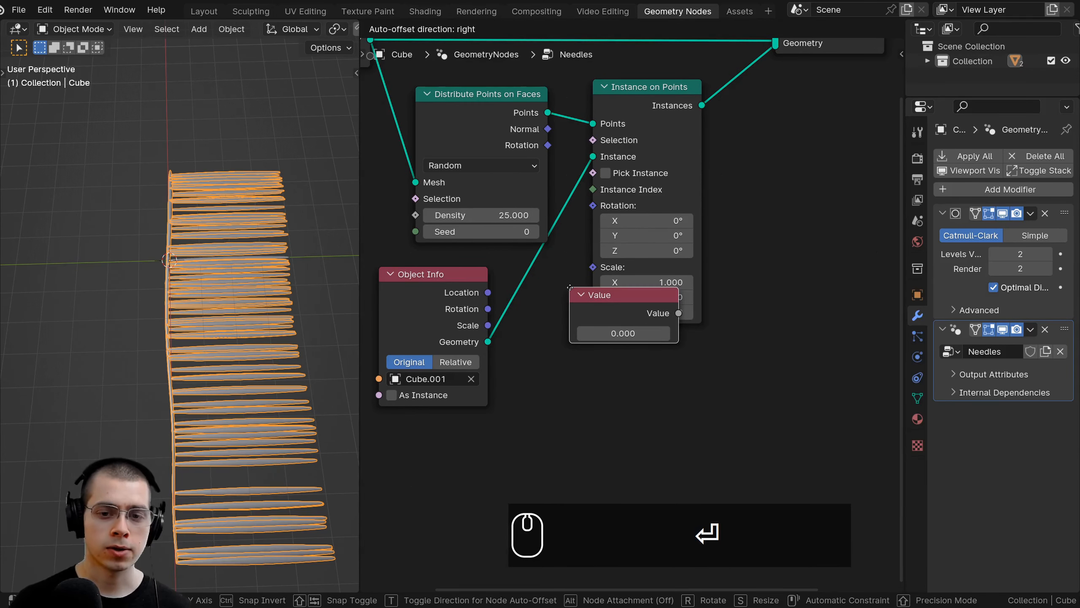
left_click(493, 369)
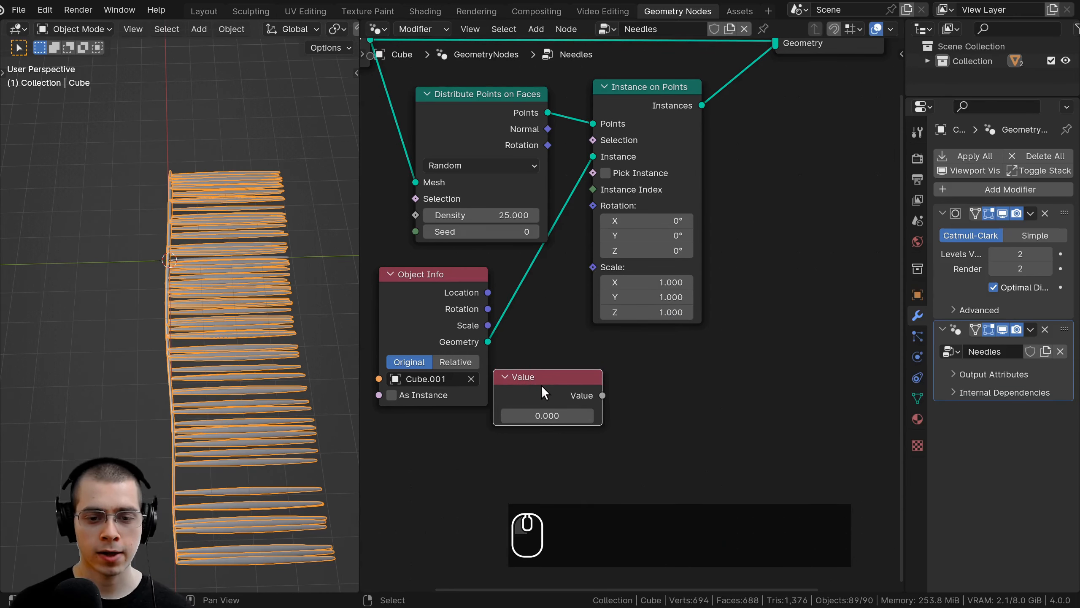
Step: Connect the Value node's output to the Scale input of Instance on Points and set the value to 0.9
left_click_drag(602, 395, 590, 267)
left_click_drag(580, 416, 663, 416)
left_click(547, 414)
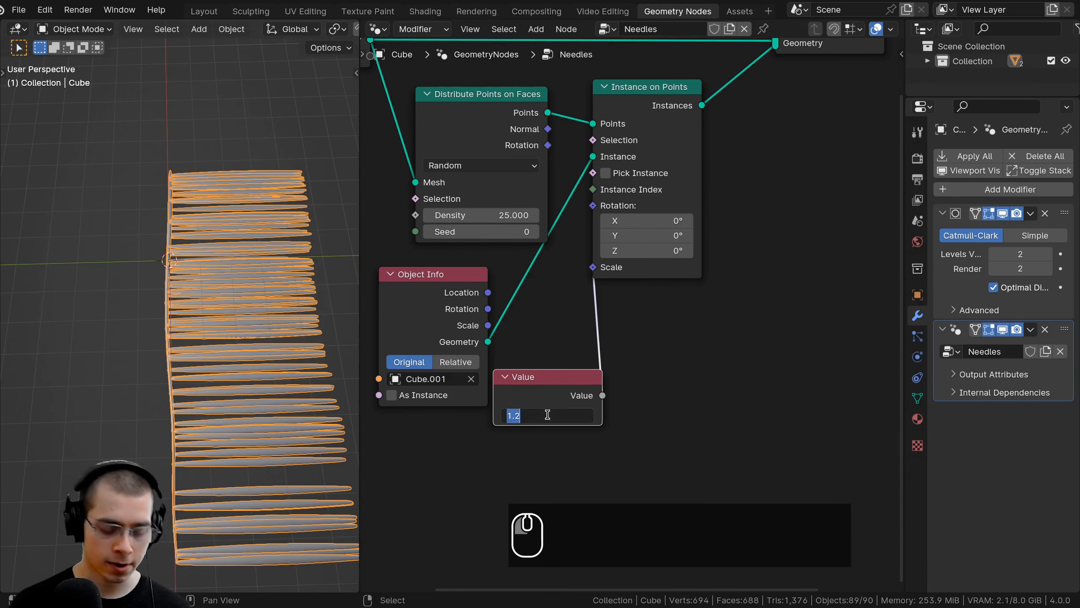
type(".9")
key("Return")
Step: Place the Value node below Object Info and move both, with Group Input and Distribute Points on Faces, farther from Instance on Points
left_click_drag(533, 381, 424, 433)
scroll(500, 381, "down", 3)
key("a")
key("b")
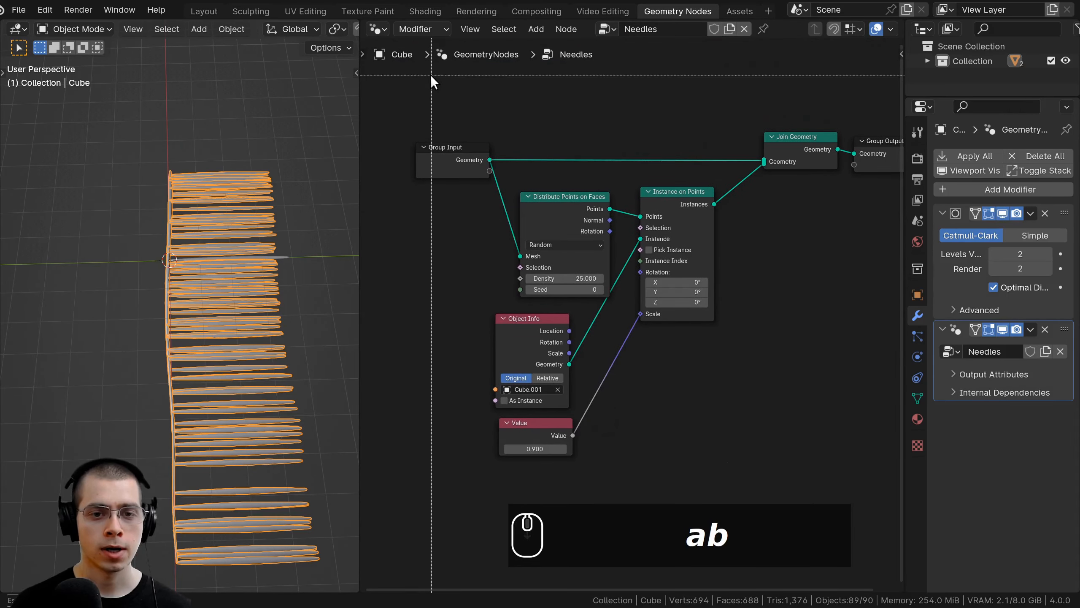
left_click_drag(430, 74, 585, 363)
key("g")
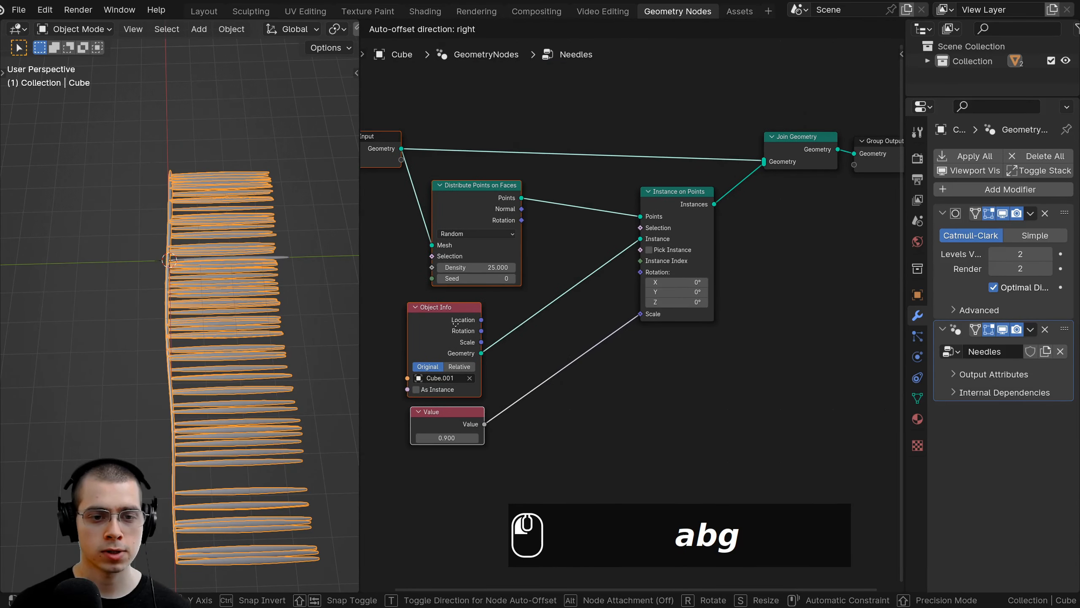
left_click(422, 333)
left_click_drag(422, 333, 439, 322)
scroll(418, 420, "down", 1)
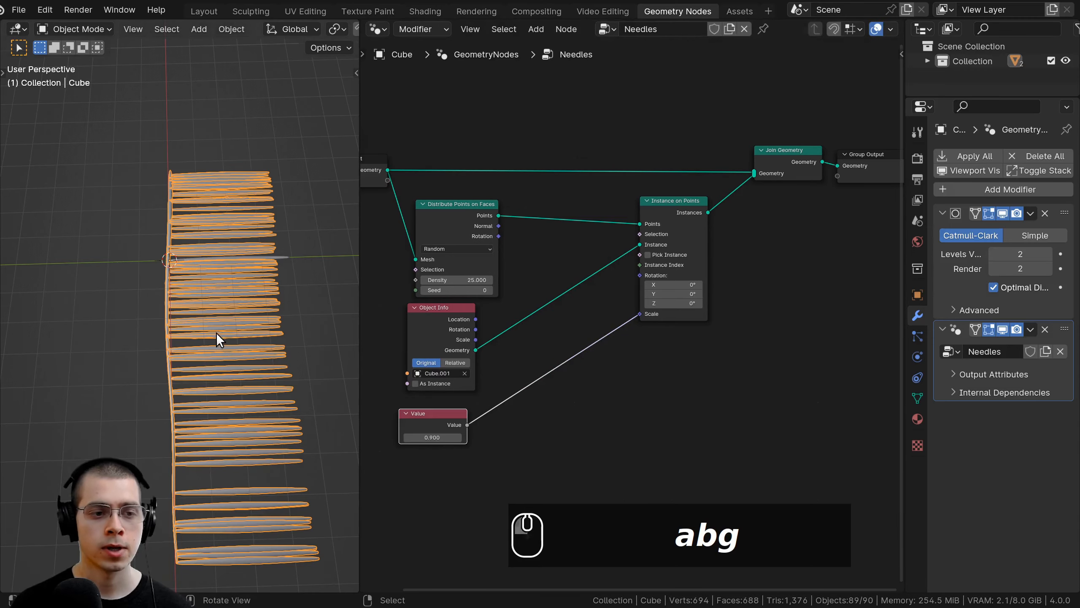
Step: Examine the direction of the needle instances along the branch from several angles
middle_click_drag(216, 333, 187, 230)
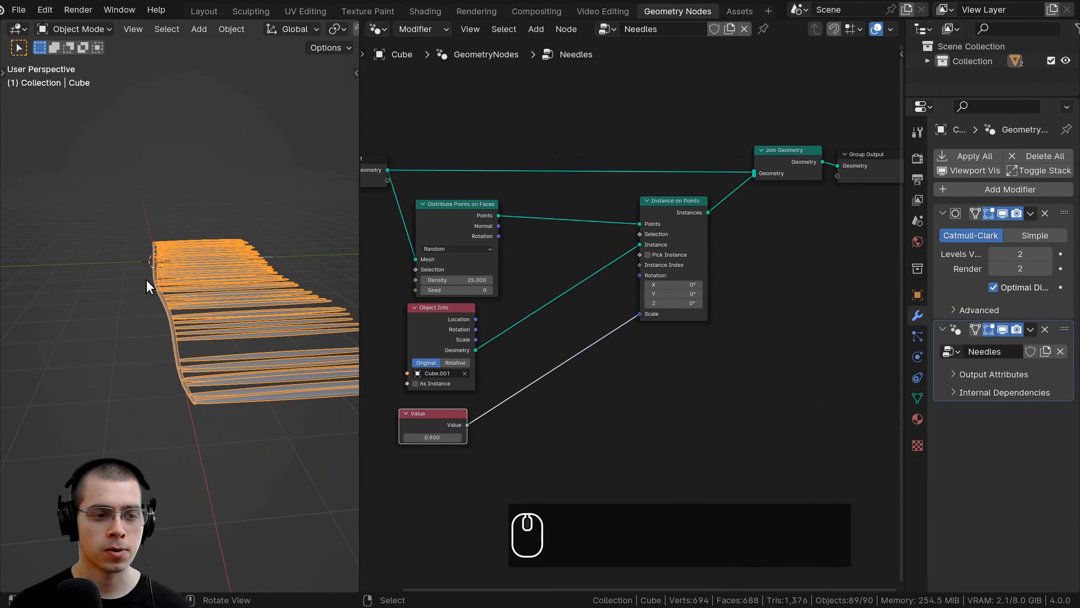
middle_click_drag(146, 280, 269, 267)
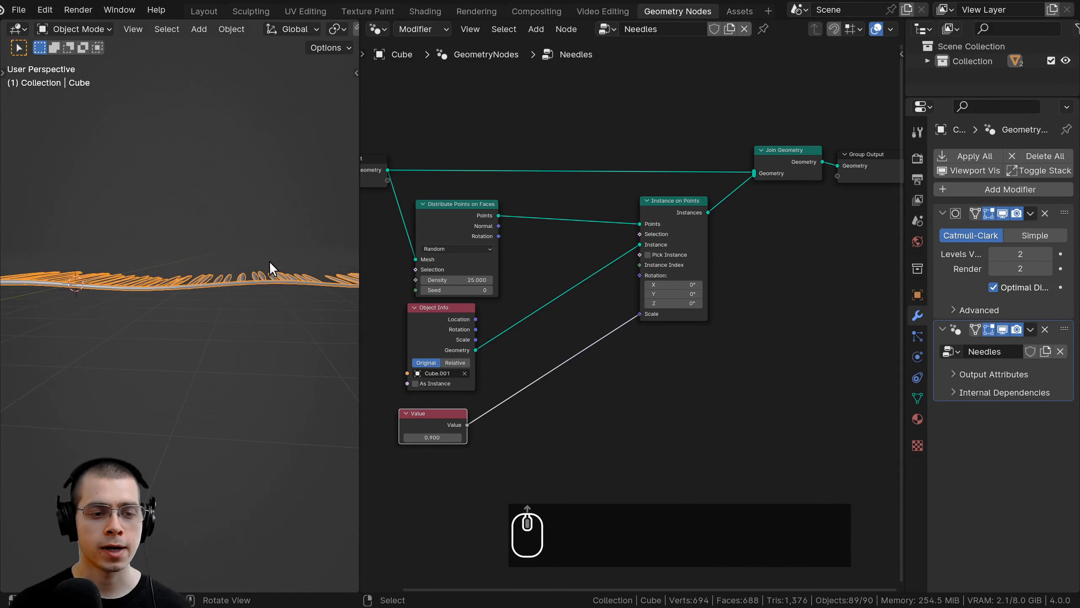
middle_click_drag(146, 341, 334, 289)
scroll(272, 257, "down", 3)
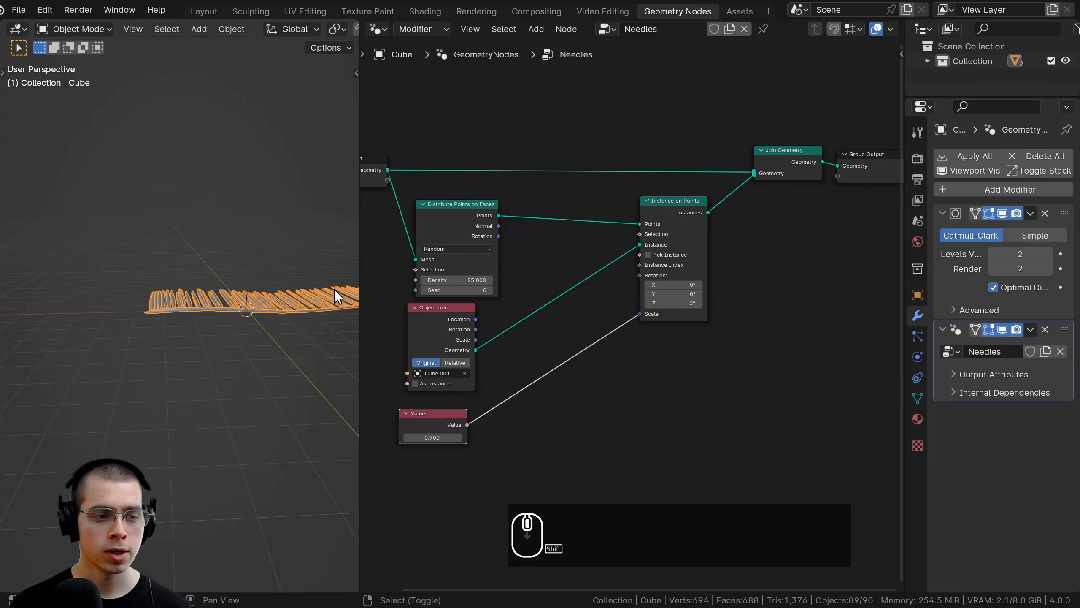
scroll(294, 285, "up", 3)
middle_click_drag(230, 278, 305, 267, "shift")
middle_click_drag(351, 310, 137, 308, "shift")
middle_click_drag(262, 304, 236, 241, "shift")
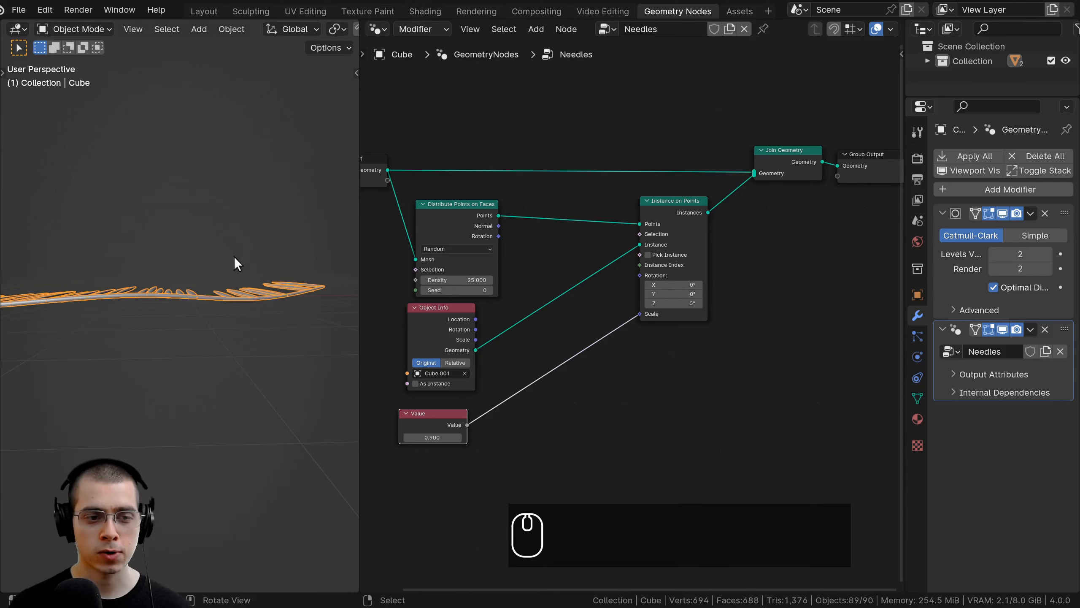
middle_click_drag(314, 209, 137, 263)
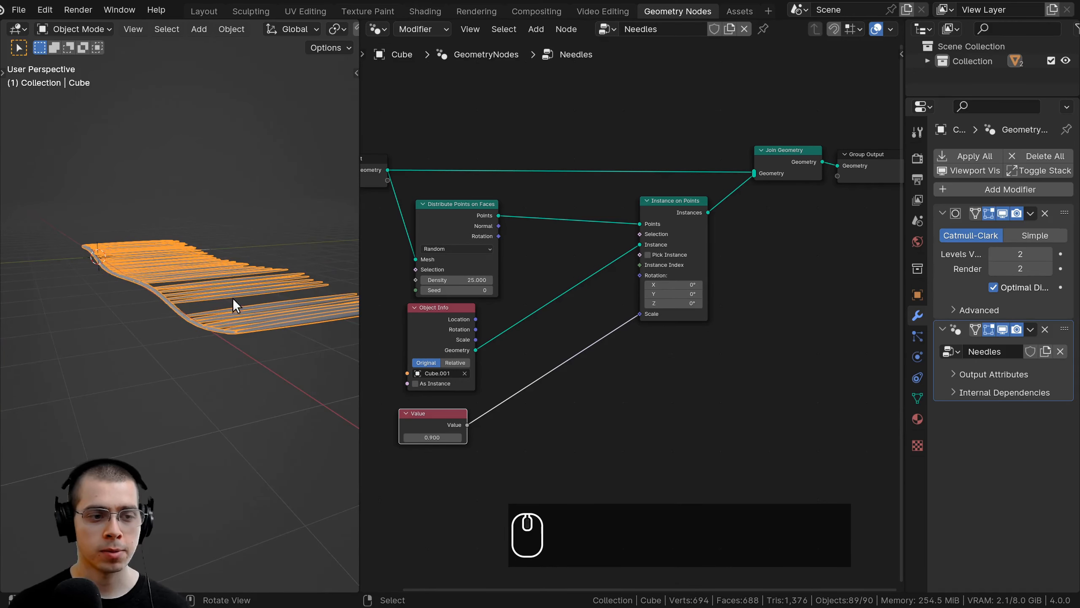
Step: Add a Random Value node below Instance on Points, beside the Value node
scroll(549, 325, "up", 1)
scroll(620, 306, "up", 2)
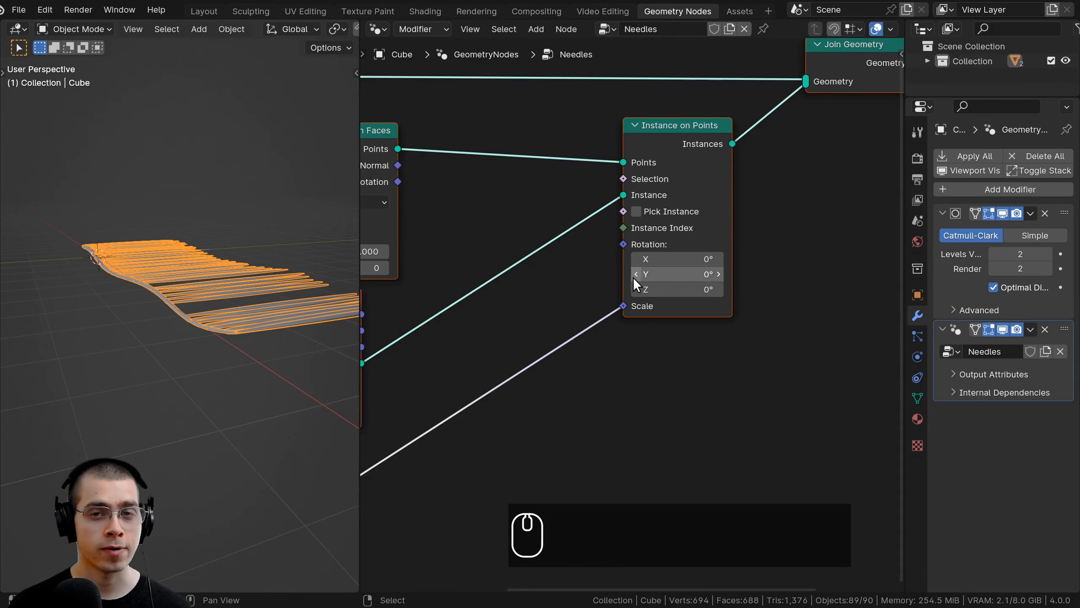
scroll(583, 295, "down", 1)
key("a")
key("shift+a")
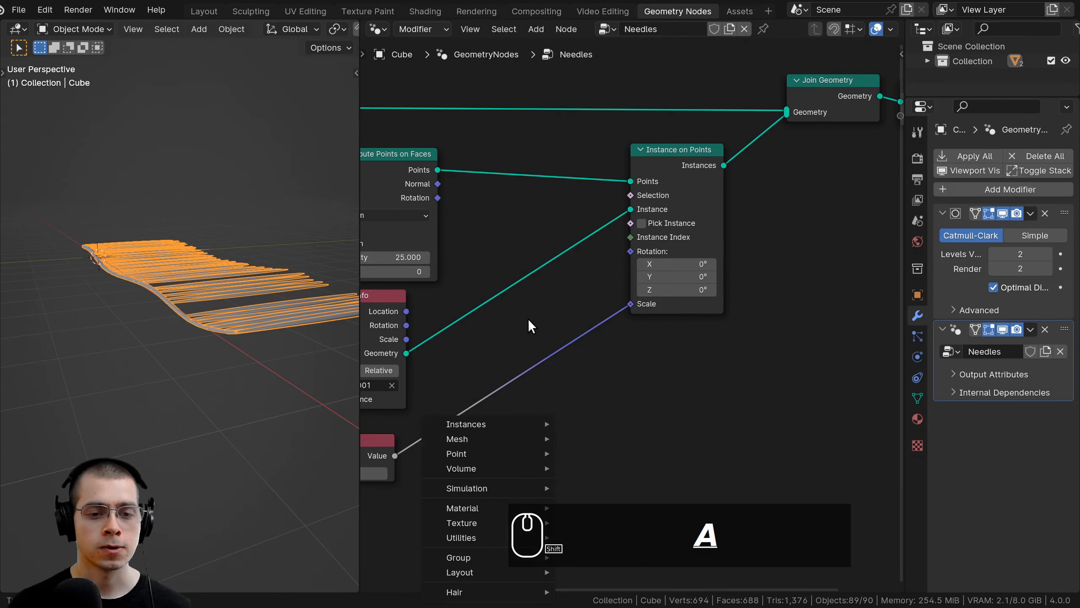
left_click(472, 319)
type("rand")
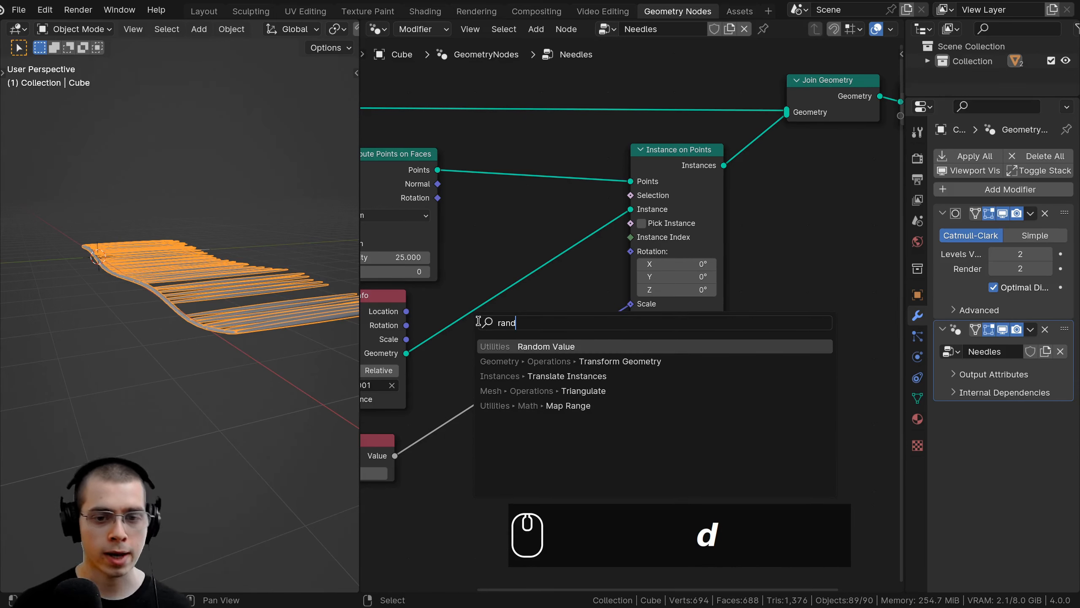
left_click(511, 347)
left_click(497, 435)
middle_click_drag(496, 435, 499, 377)
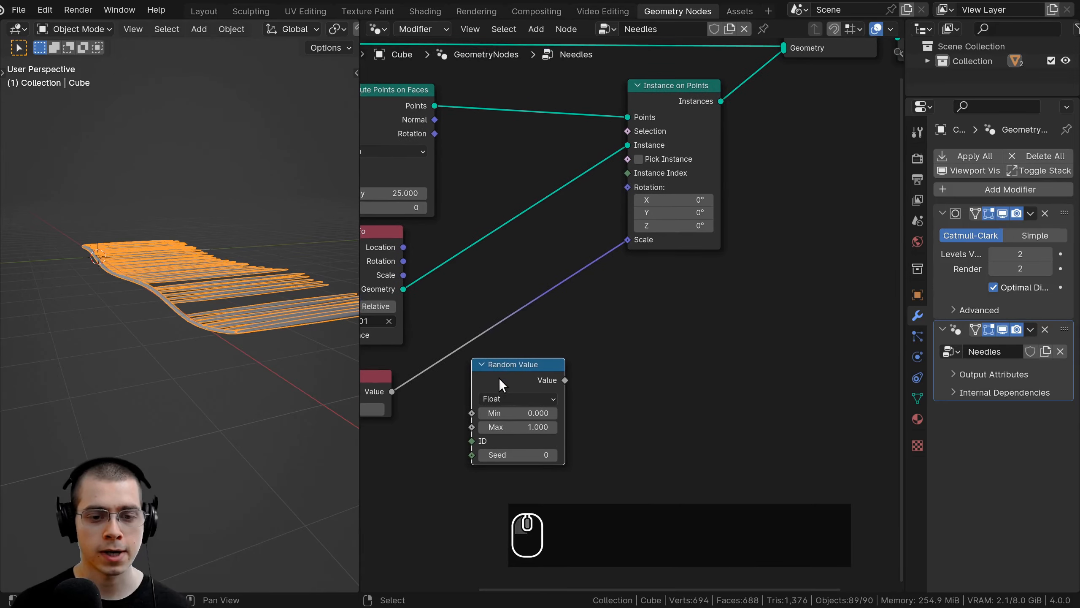
Step: Connect the Random Value output directly to the Rotation input of Instance on Points
left_click_drag(563, 381, 626, 189)
middle_click_drag(254, 322, 221, 346)
scroll(504, 337, "up", 2)
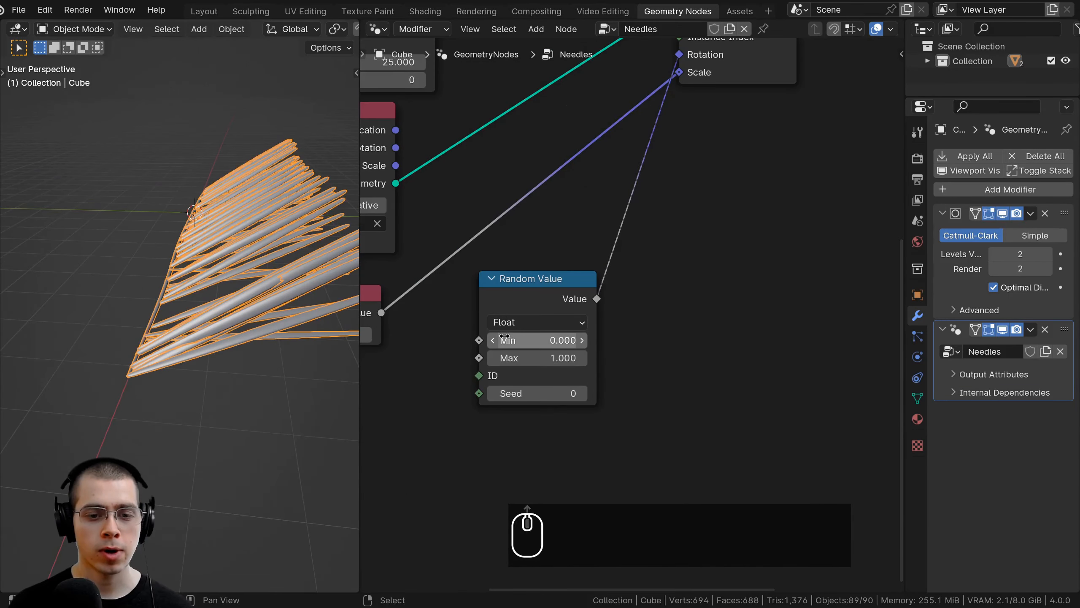
middle_click_drag(252, 307, 274, 332)
Step: Set the Random Value node's Max to 1000 and widen the 3D viewport to inspect the needle rotations
scroll(532, 383, "down", 1)
left_click_drag(529, 356, 529, 356)
double_click(528, 357)
type("1000")
key("Return")
left_click_drag(360, 323, 450, 323)
middle_click_drag(264, 293, 193, 298)
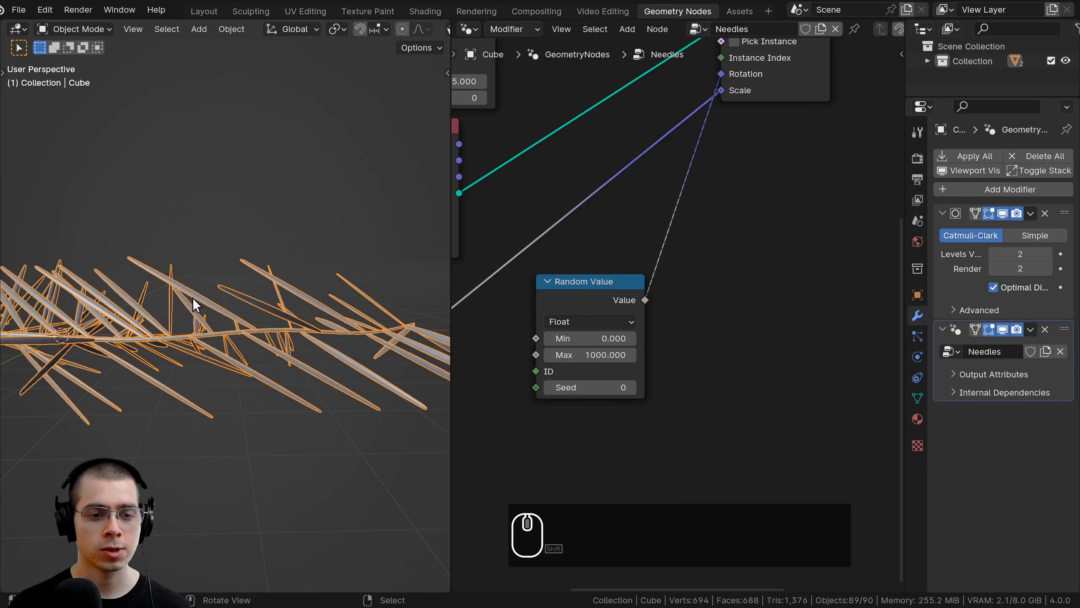
middle_click_drag(388, 282, 179, 285)
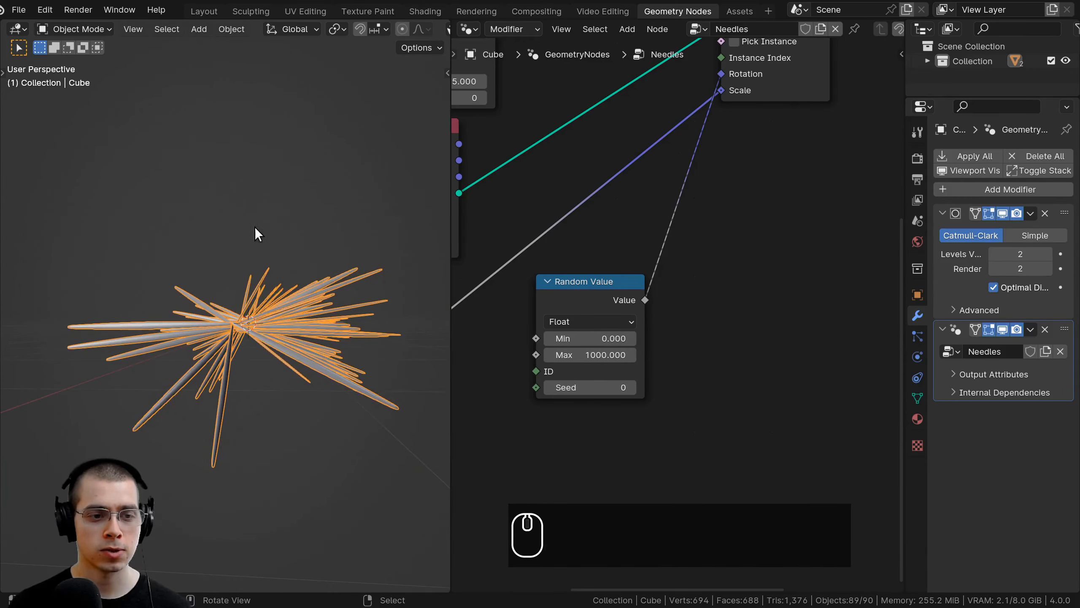
Step: Disconnect the Random Value node from the Rotation input of Instance on Points
scroll(655, 297, "down", 2)
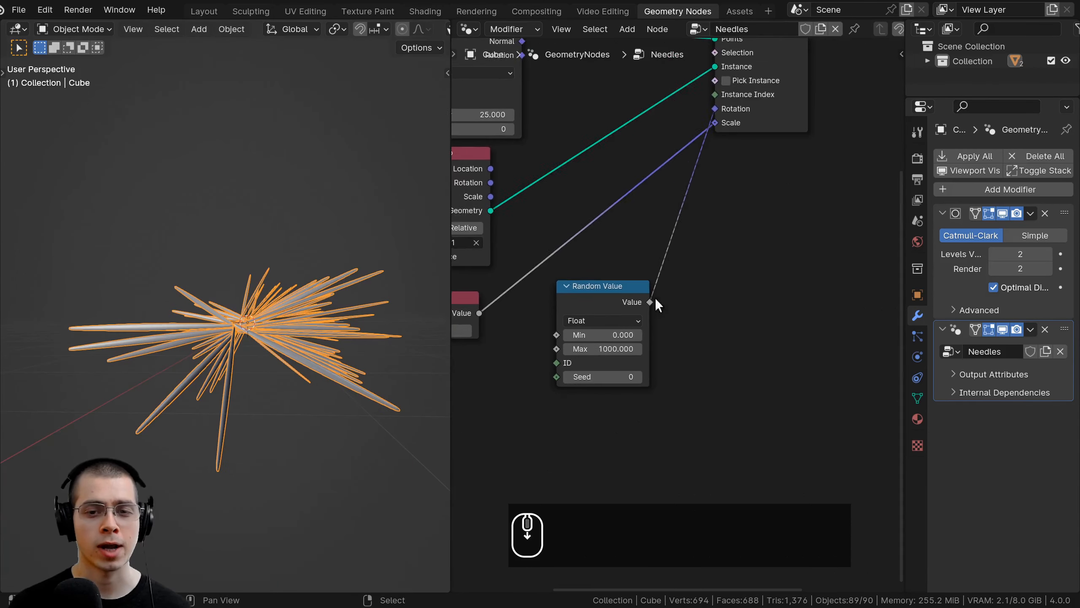
middle_click_drag(655, 297, 582, 389)
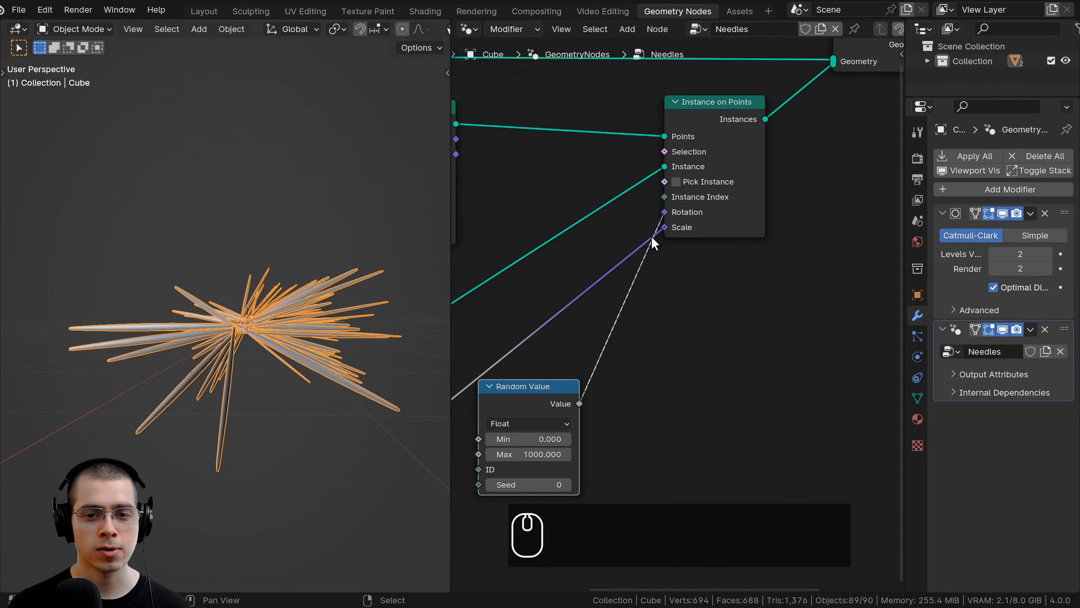
left_click_drag(652, 236, 579, 340)
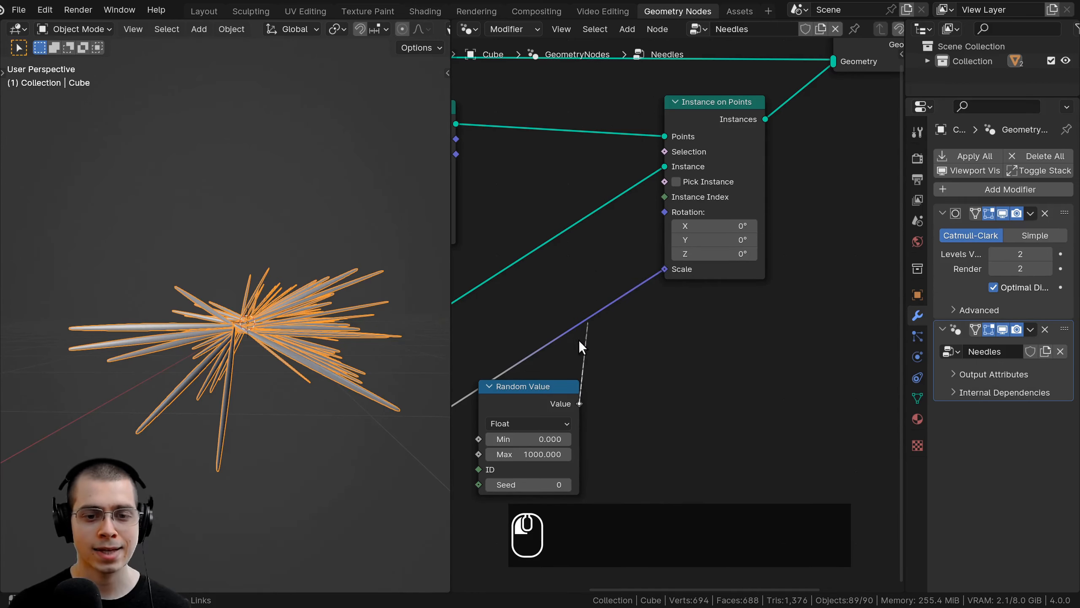
left_click_drag(577, 401, 574, 314)
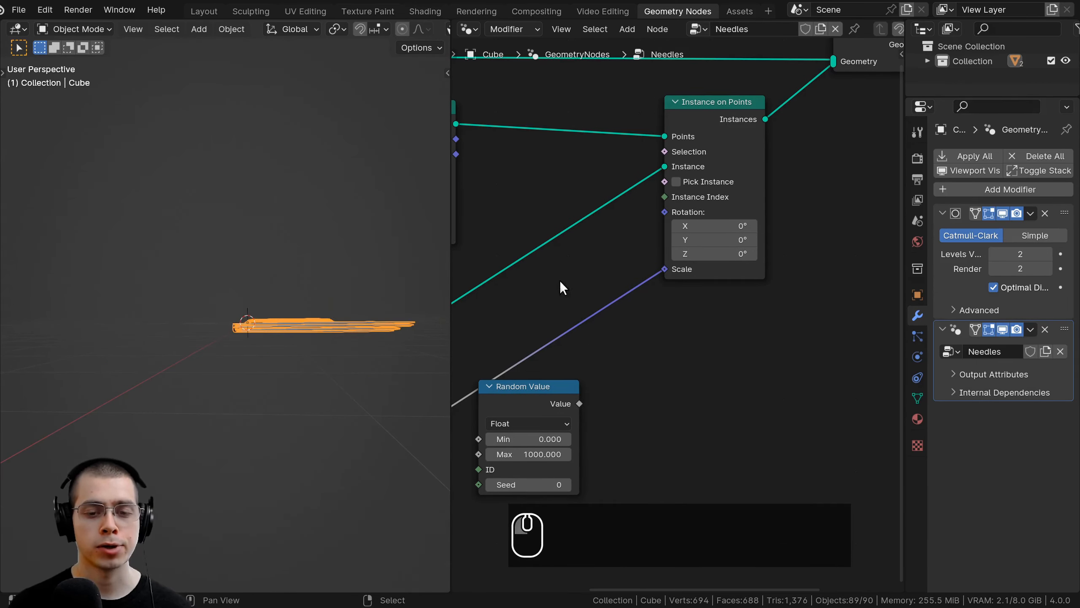
Step: Add a Combine XYZ node beside the Random Value node
middle_click_drag(561, 302, 572, 277)
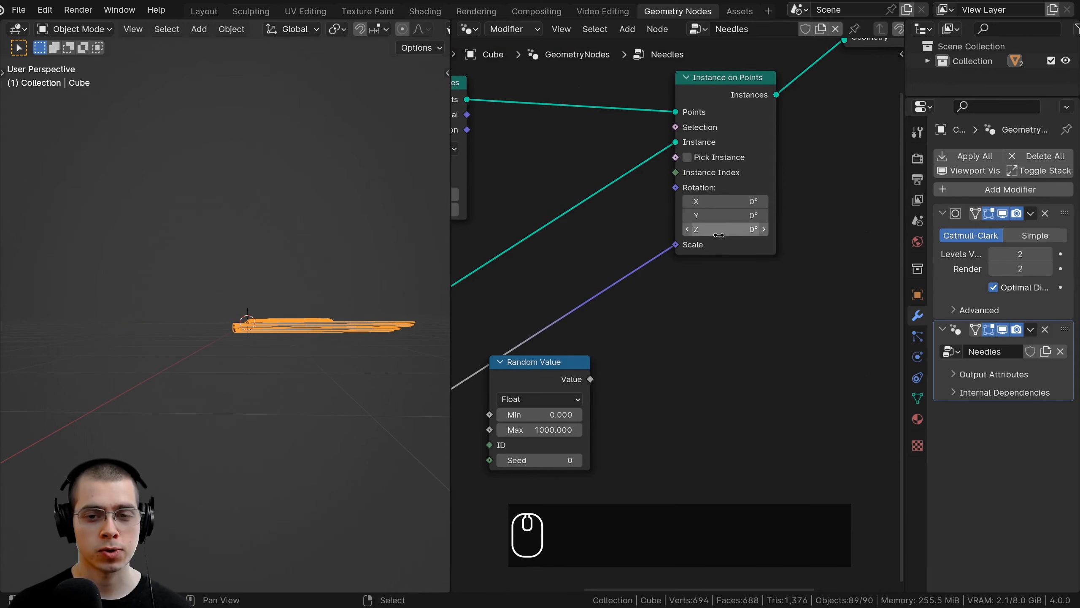
key("shift+a")
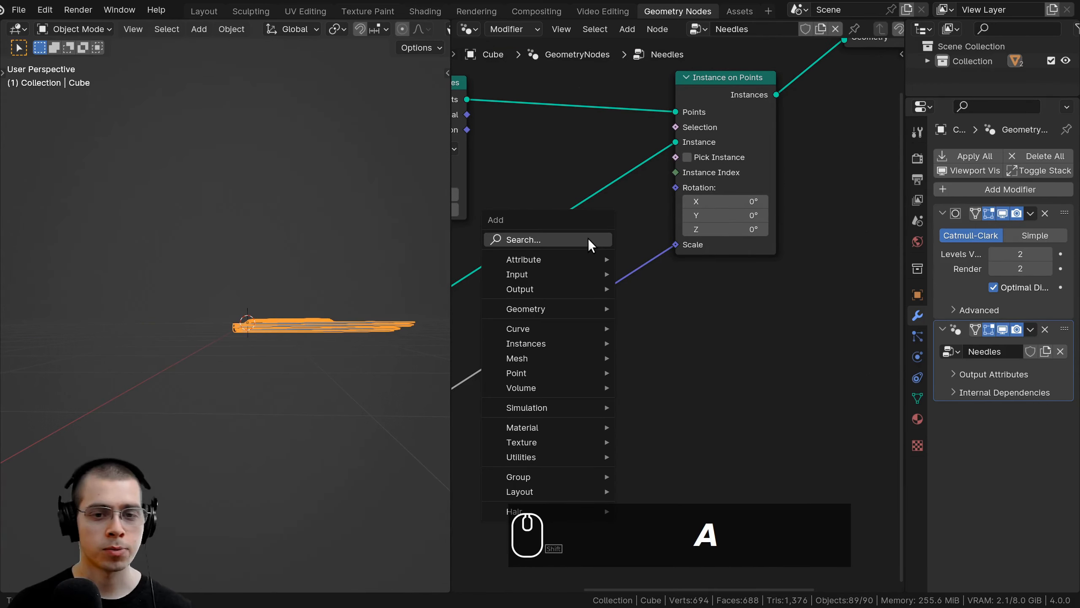
left_click(587, 239)
type("m")
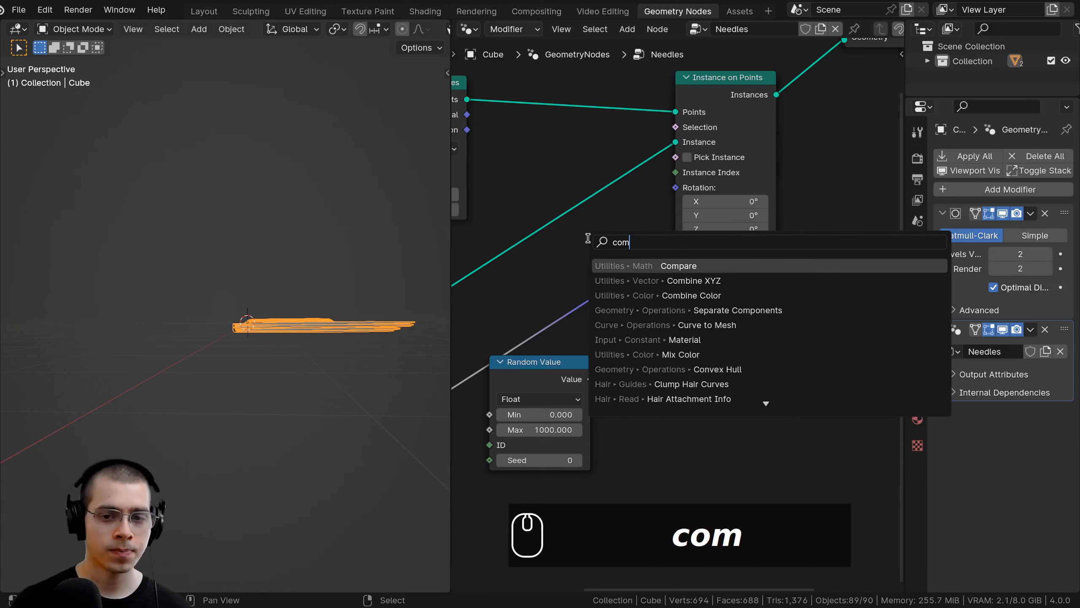
left_click(639, 281)
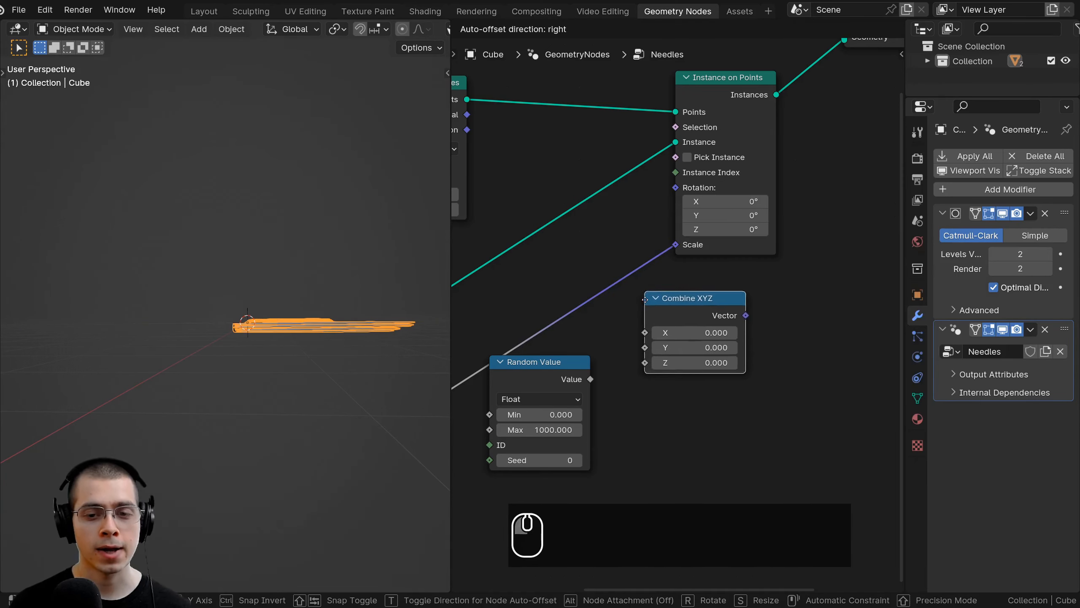
left_click(598, 319)
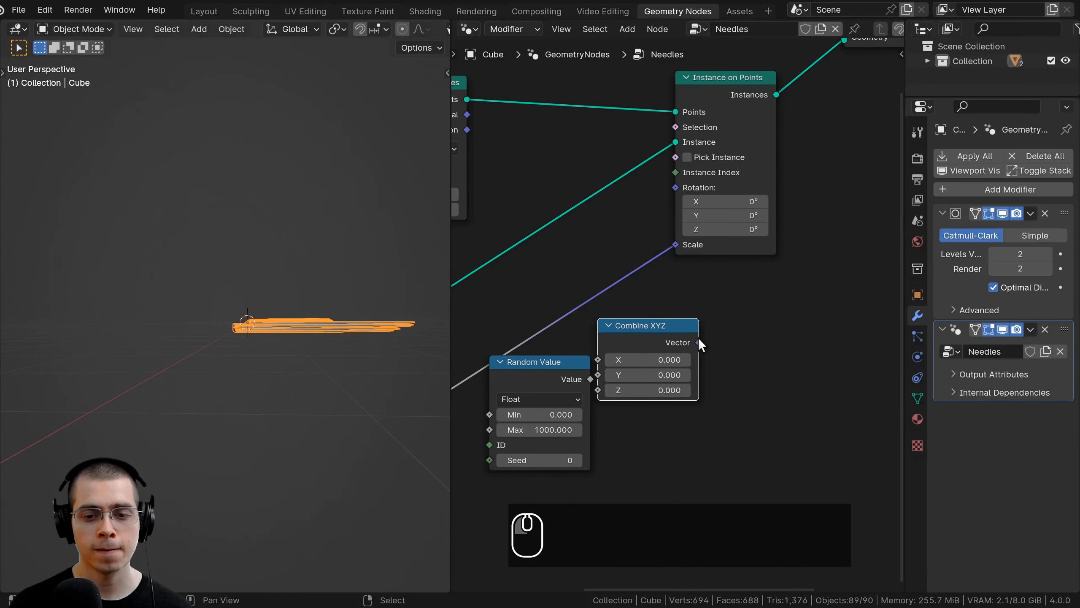
Step: Connect the Combine XYZ Vector output to the Rotation input of Instance on Points and space the nodes apart
left_click_drag(698, 343, 676, 187)
left_click_drag(719, 87, 753, 87)
scroll(682, 291, "down", 1)
left_click_drag(673, 323, 668, 259)
middle_click_drag(661, 243, 759, 134)
scroll(759, 133, "up", 1)
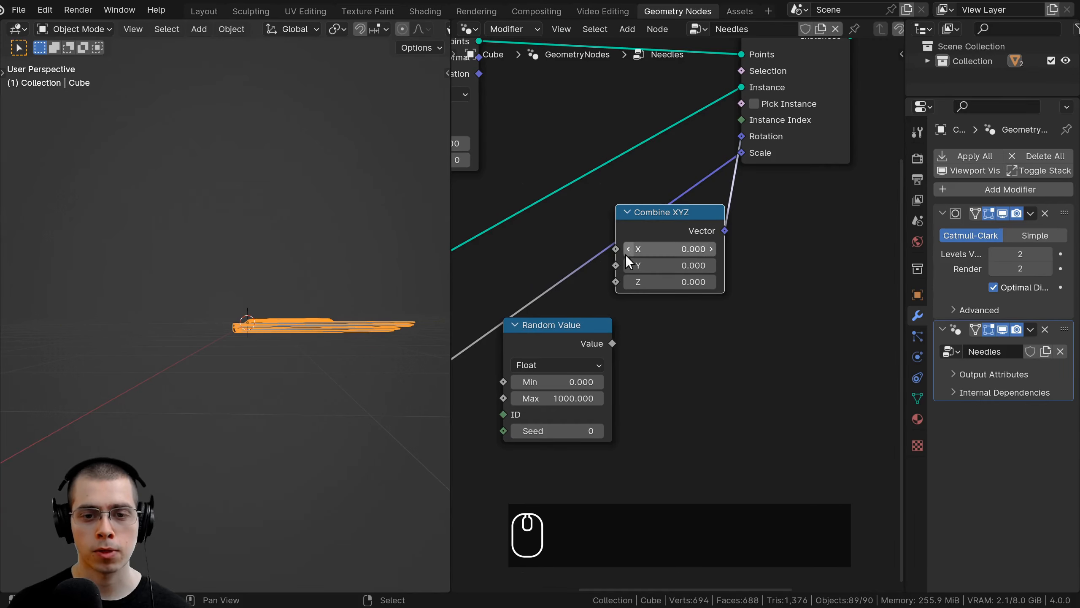
mouse_move(658, 249)
left_mouse_down()
mouse_move(634, 248)
mouse_move(671, 264)
mouse_move(659, 265)
left_mouse_up()
right_click(650, 249)
right_click(659, 264)
left_click_drag(653, 281, 654, 281)
Step: Connect the Random Value output to the Y input of Combine XYZ
middle_click_drag(298, 332, 346, 366)
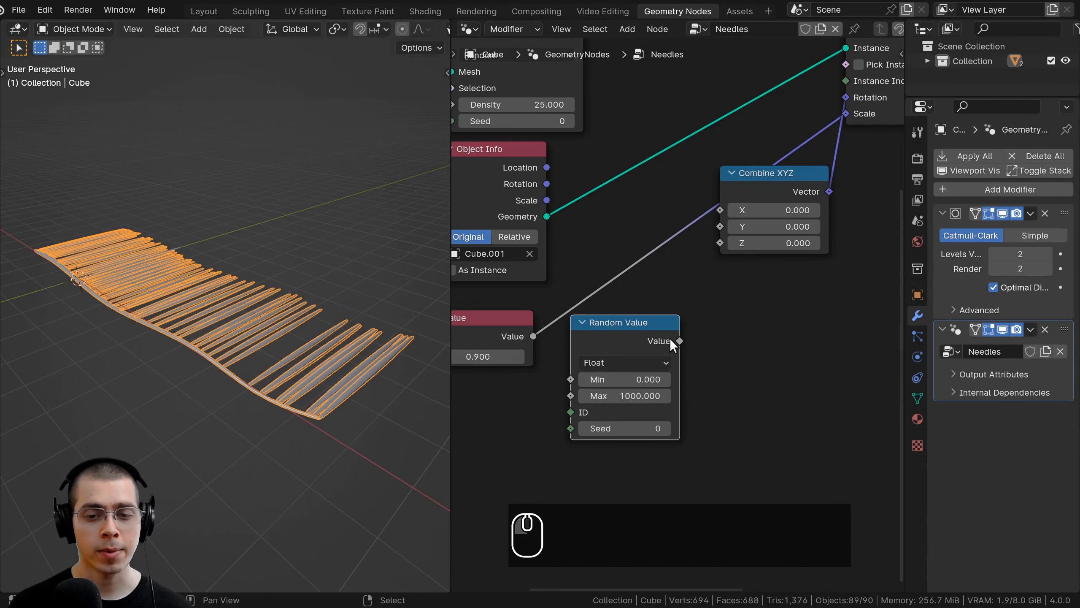
left_click_drag(680, 340, 720, 226)
scroll(371, 335, "up", 1)
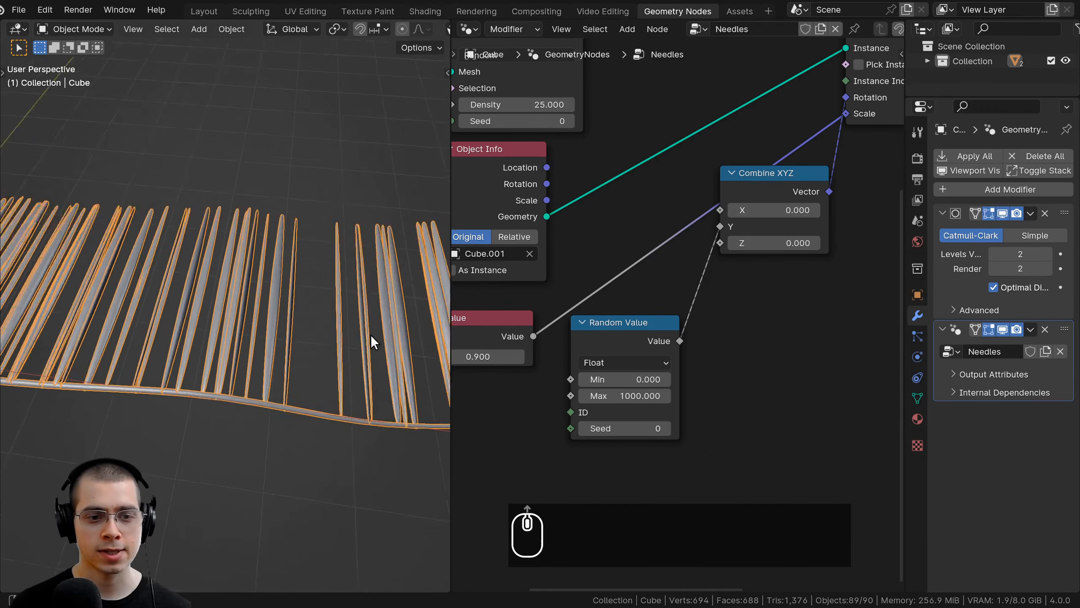
scroll(291, 370, "down", 2)
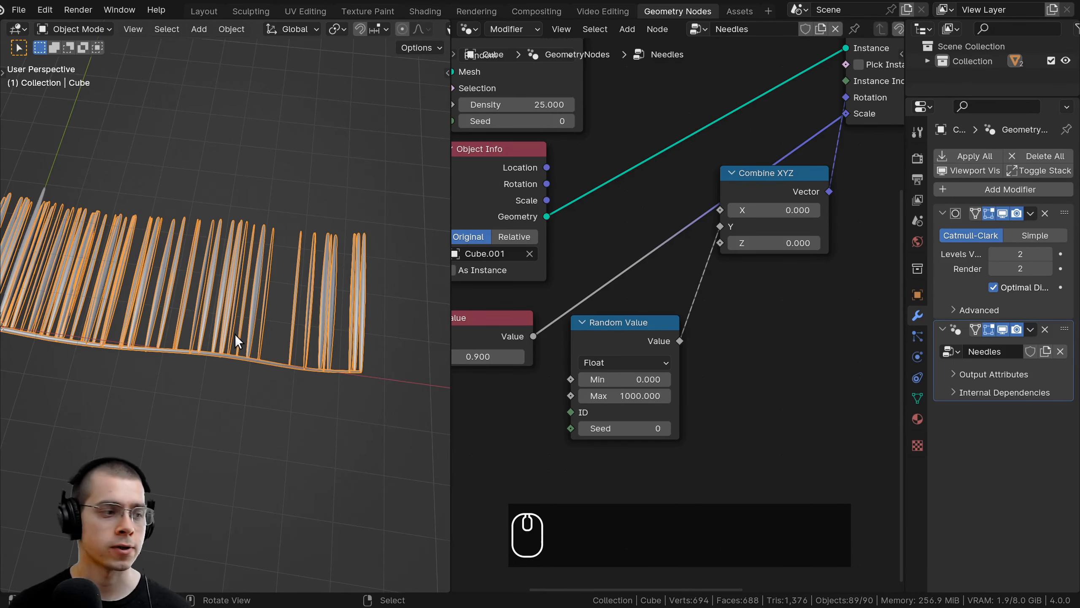
Step: Set the Z value of Combine XYZ to -1.57 to turn the needles along the branch
left_click_drag(767, 242, 680, 243, "shift")
scroll(310, 318, "down", 5)
scroll(366, 361, "up", 2)
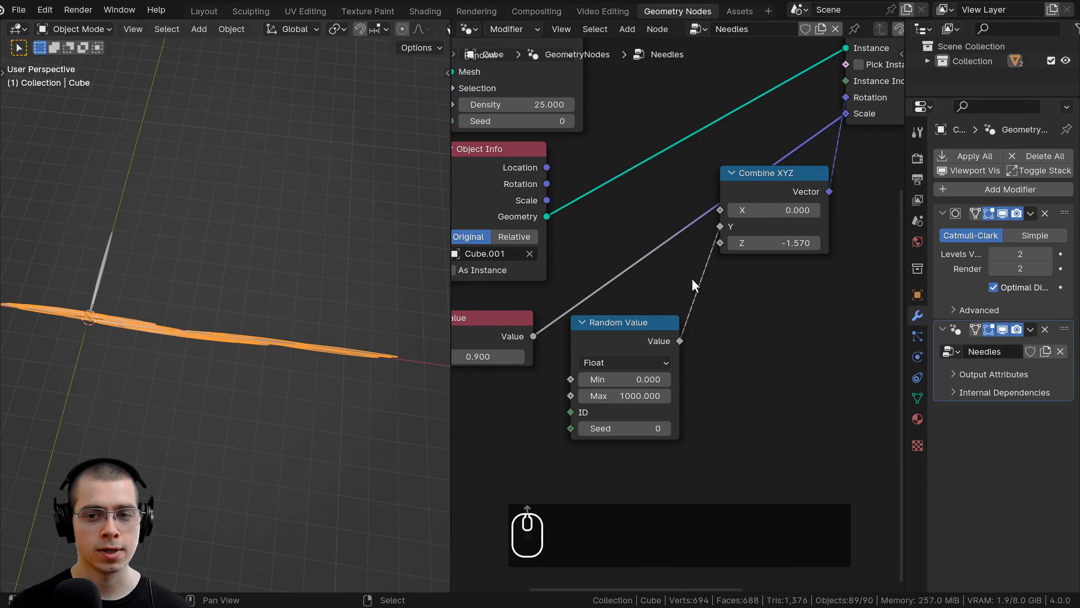
scroll(671, 260, "up", 3)
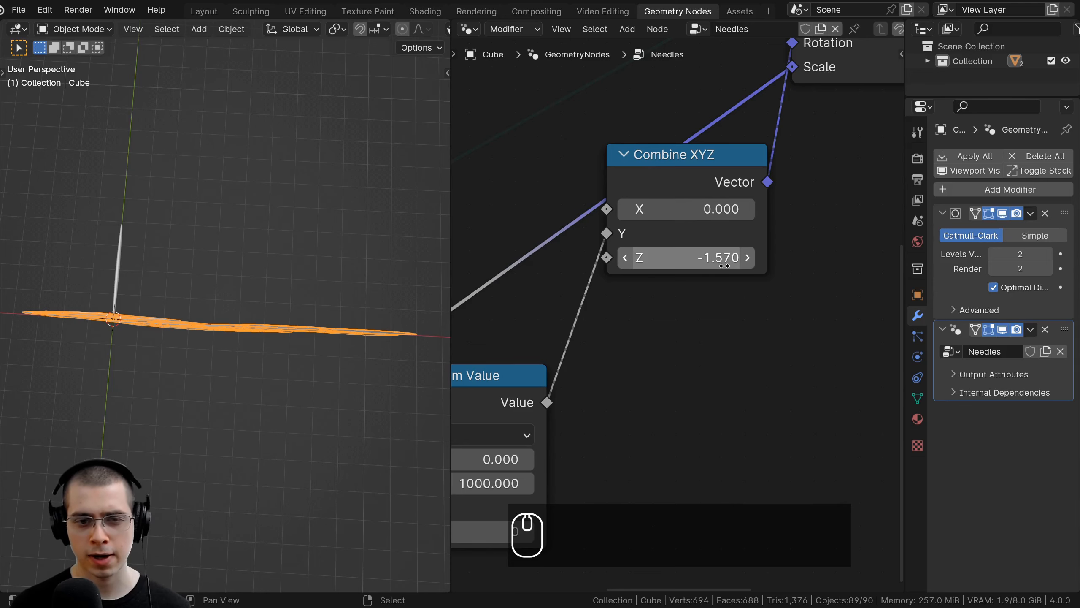
Step: Set the X value of Combine XYZ to 0.630 to tilt the needles away from the branch, and deselect the branch
middle_click_drag(319, 375, 329, 376)
middle_click_drag(175, 339, 81, 333, "shift")
middle_click_drag(205, 300, 70, 308)
scroll(176, 310, "up", 1)
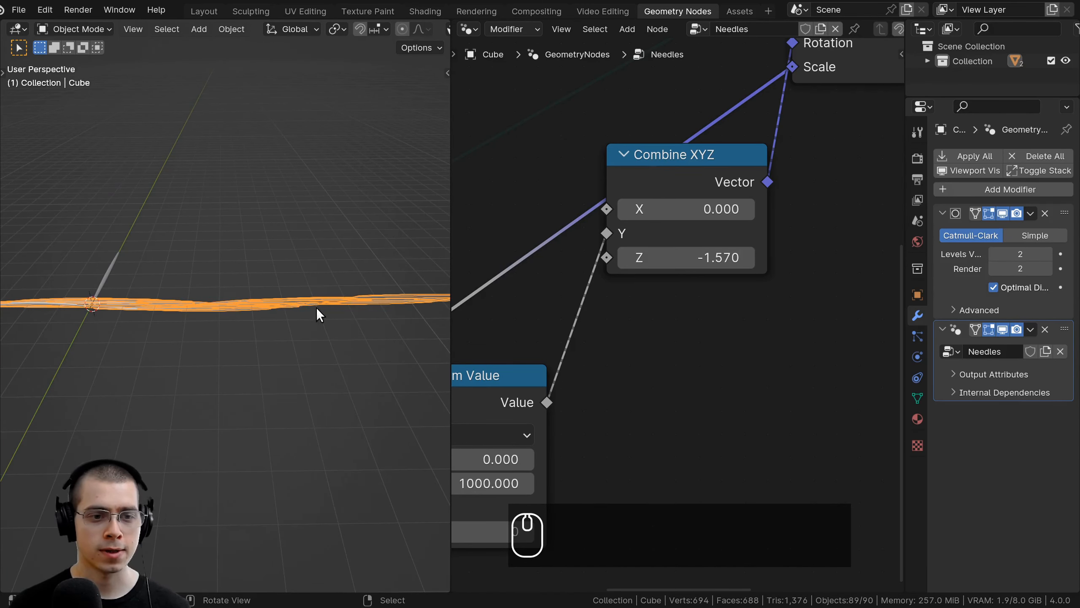
scroll(298, 308, "down", 2)
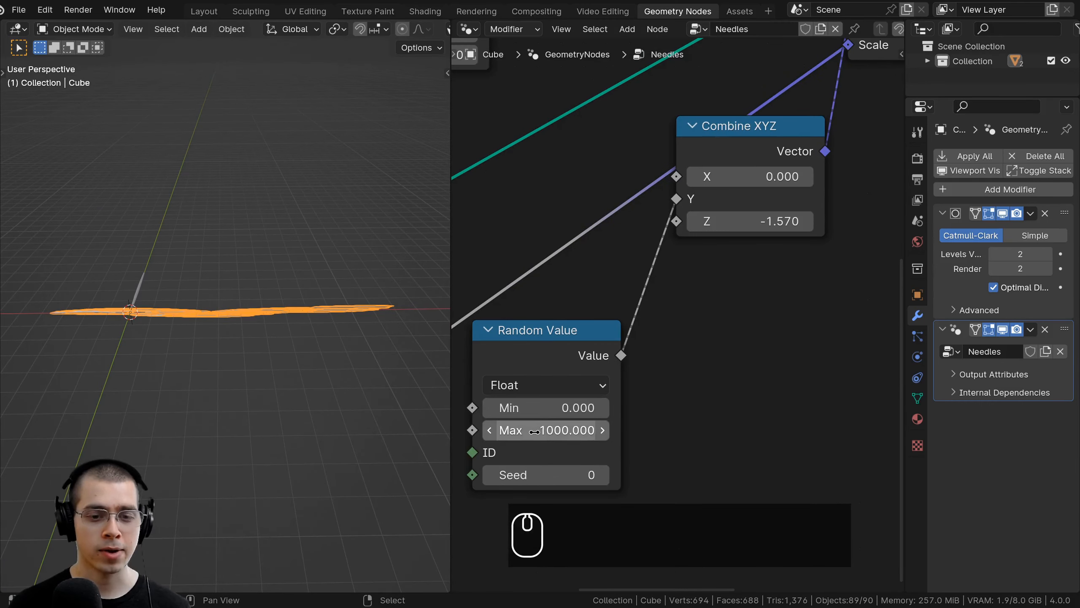
mouse_move(556, 430)
left_mouse_down()
mouse_move(670, 430)
mouse_move(556, 430)
left_mouse_up()
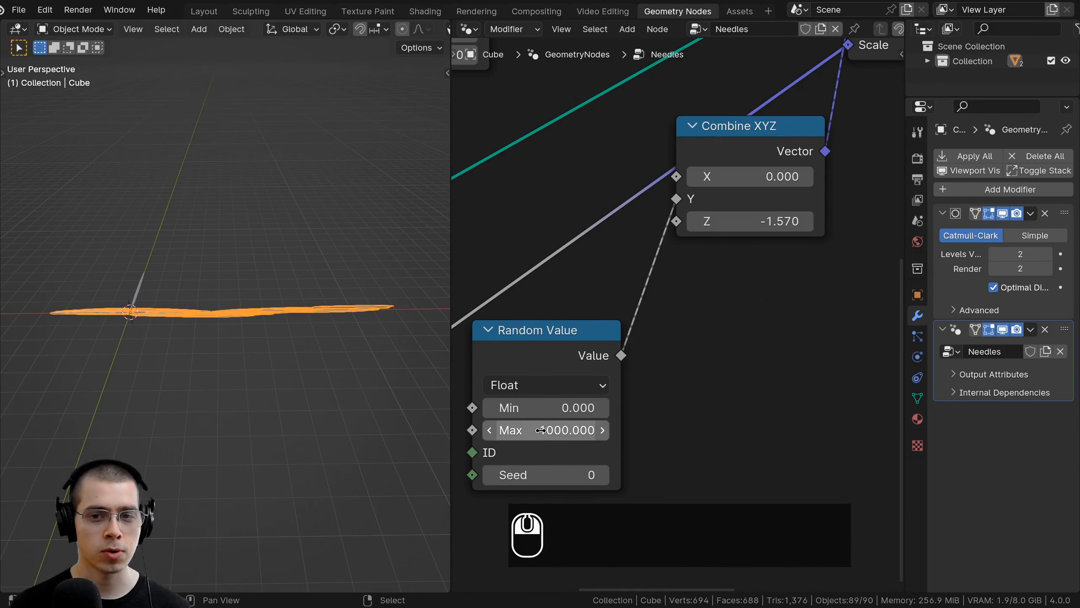
scroll(676, 315, "up", 1)
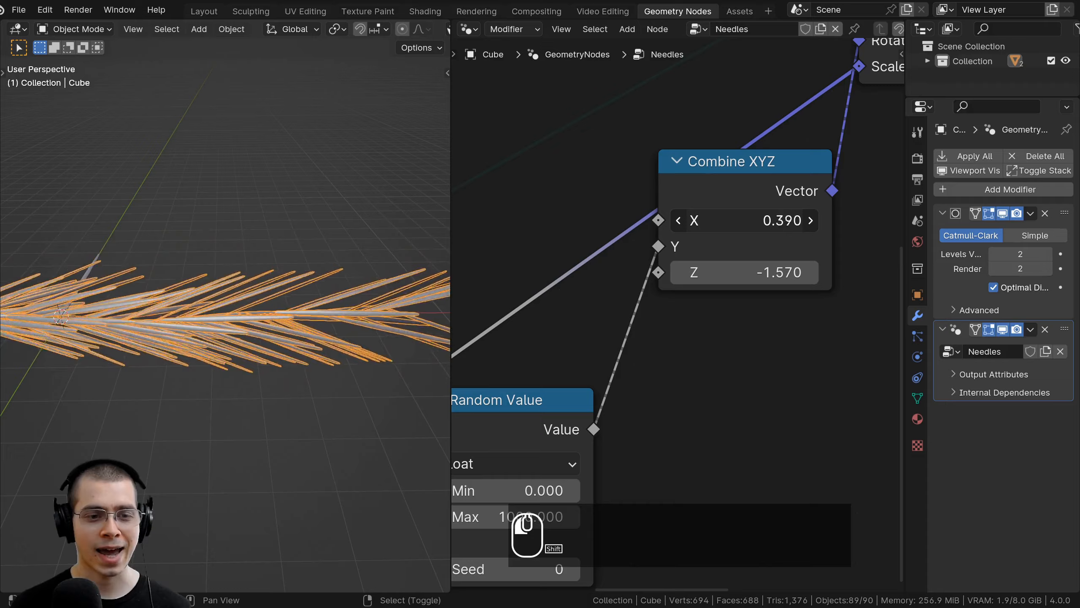
left_click_drag(744, 220, 678, 220)
middle_click_drag(279, 312, 342, 314)
scroll(342, 315, "down", 1)
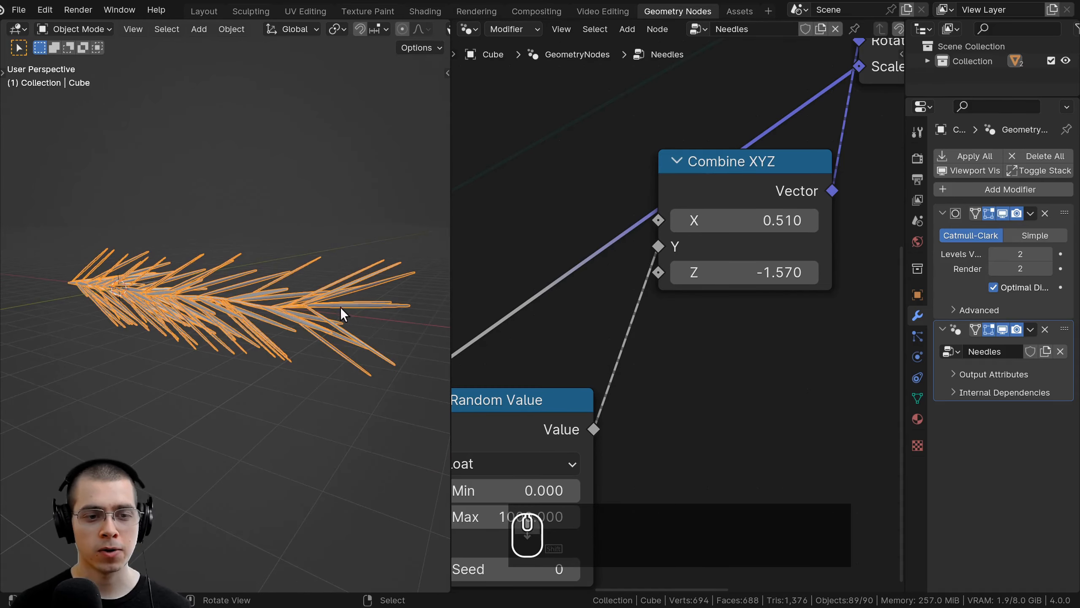
middle_click_drag(433, 310, 374, 313)
middle_click_drag(187, 304, 409, 318)
mouse_move(763, 221)
left_mouse_down("shift")
mouse_move(831, 221)
mouse_move(777, 221)
left_mouse_up("shift")
scroll(723, 319, "down", 3)
middle_click_drag(702, 341, 748, 293)
left_click(298, 171)
Step: Examine the tilt and spread of the needle instances along the branch from several angles and distances
middle_click_drag(297, 298, 196, 366)
scroll(195, 365, "up", 2)
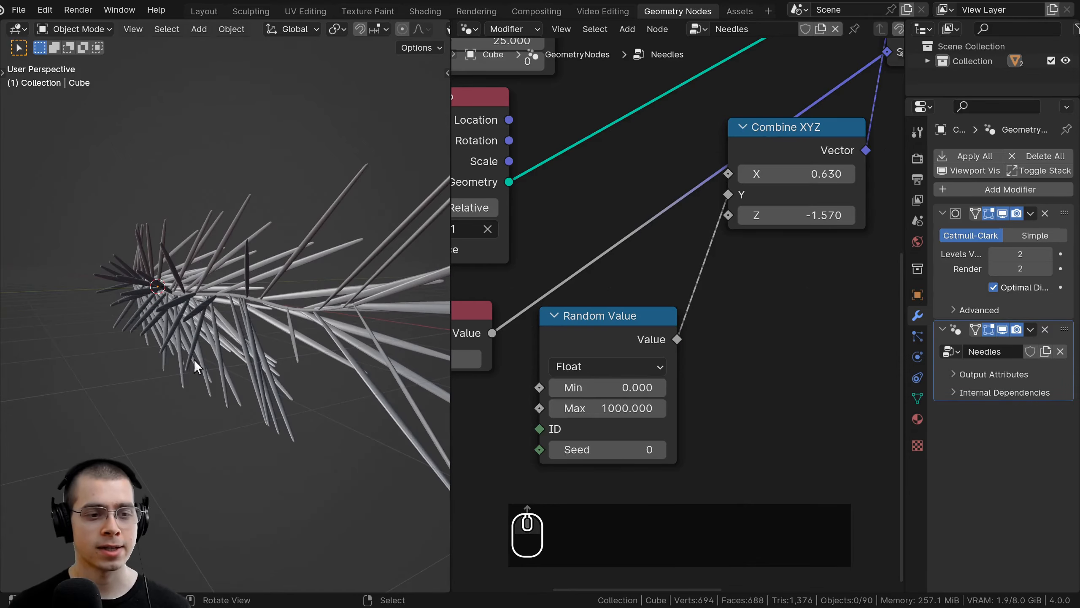
scroll(681, 319, "down", 1)
left_click_drag(612, 400, 552, 401, "shift")
right_click(612, 401)
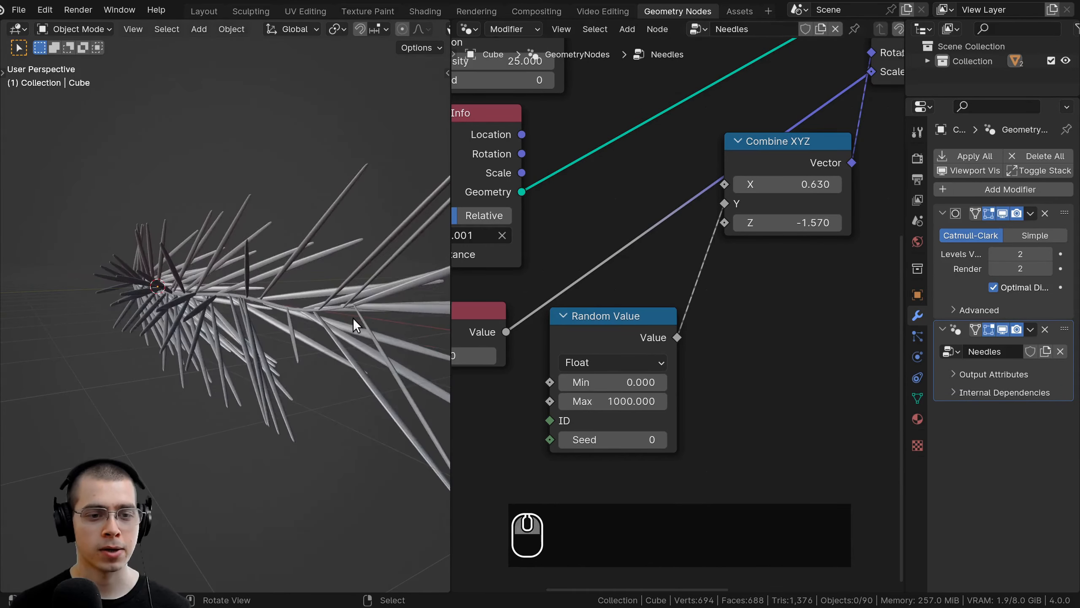
scroll(200, 316, "down", 4)
mouse_move(352, 317)
middle_mouse_down()
mouse_move(201, 316)
mouse_move(210, 429)
mouse_move(376, 434)
mouse_move(357, 369)
mouse_move(385, 317)
middle_mouse_up()
scroll(301, 298, "up", 6)
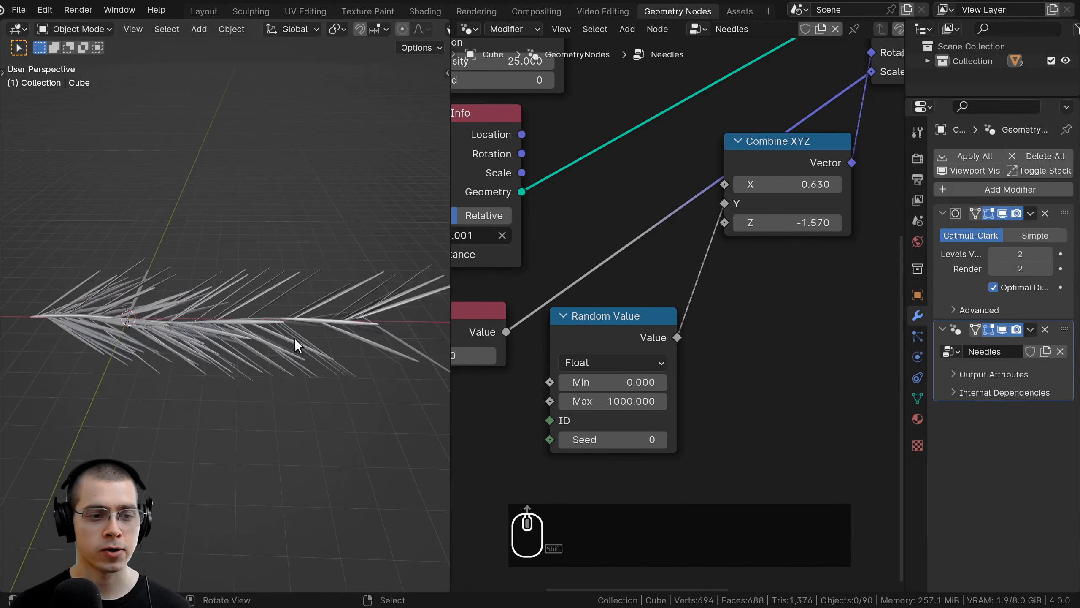
scroll(283, 303, "up", 2, "shift")
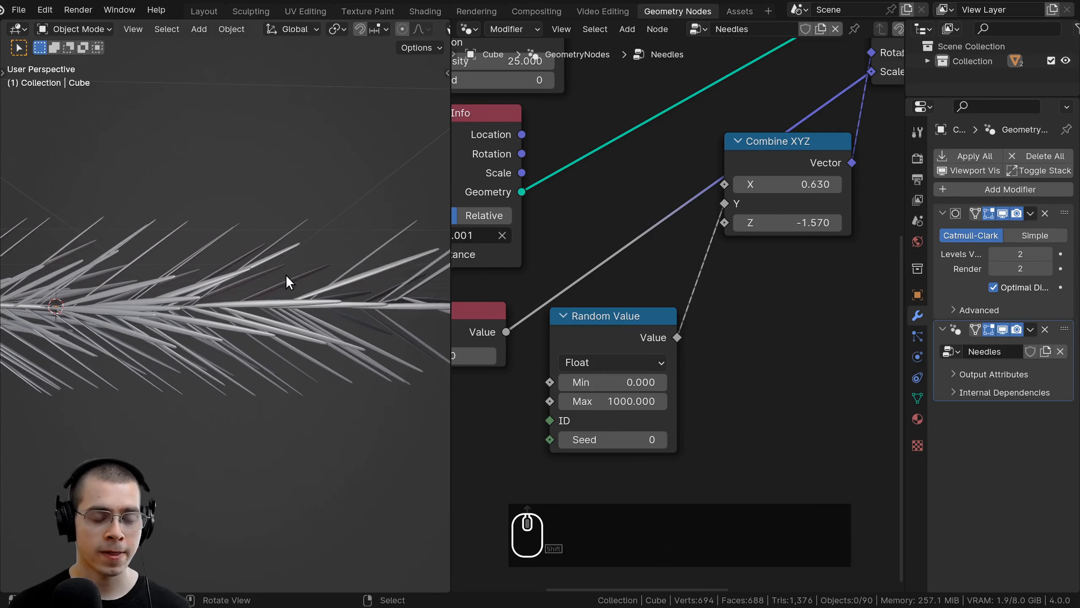
mouse_move(285, 275)
middle_mouse_down()
mouse_move(260, 339)
mouse_move(176, 294)
middle_mouse_up()
scroll(175, 294, "up", 4)
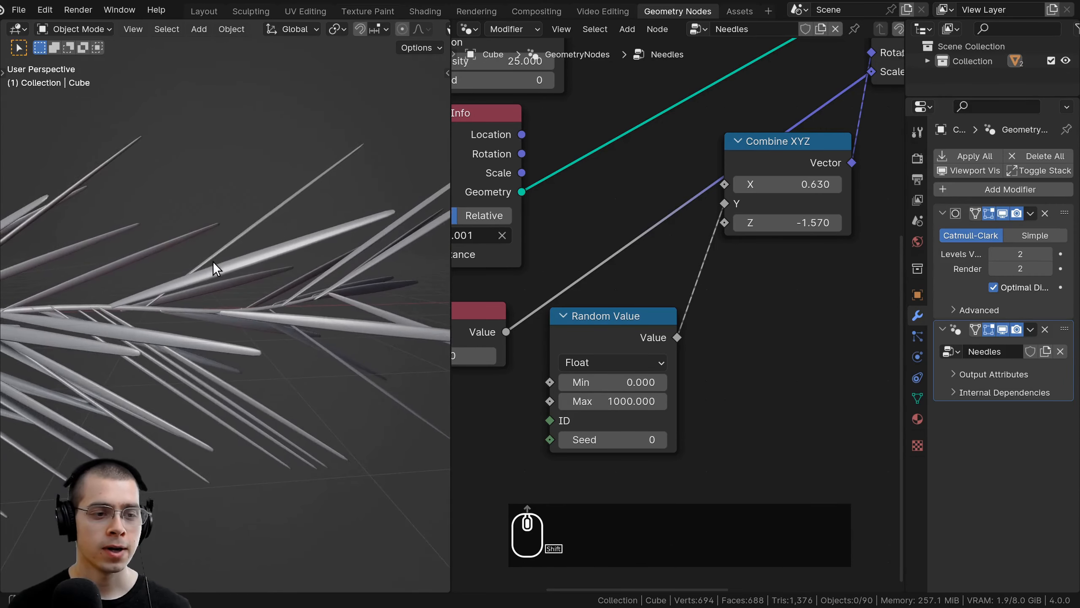
scroll(298, 238, "down", 8)
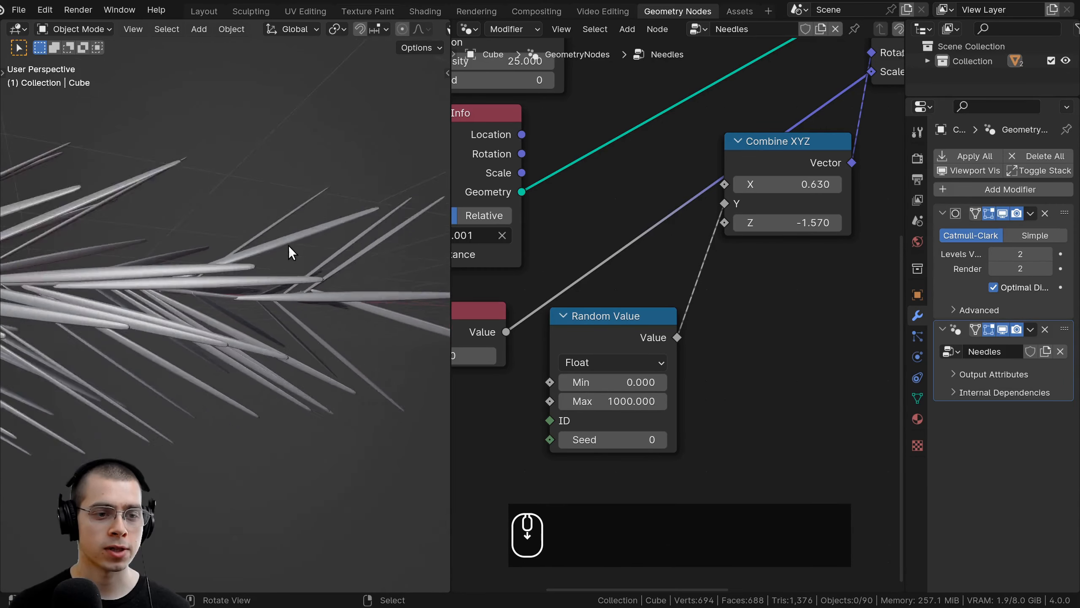
scroll(199, 340, "down", 2, "shift")
scroll(186, 281, "up", 4)
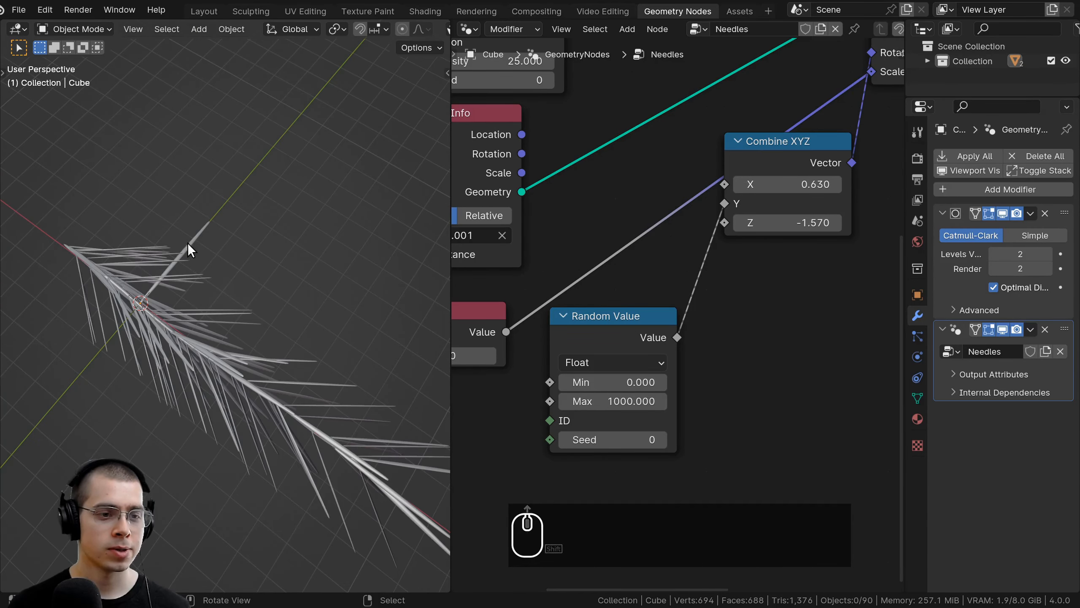
Step: Select the original needle and move it along the Y axis, clear of the branch
left_click(187, 244)
scroll(183, 343, "down", 3)
middle_click_drag(315, 319, 159, 373)
scroll(178, 340, "up", 2)
key("g")
middle_click_drag(212, 292, 240, 327)
left_click(329, 292)
scroll(256, 383, "up", 3)
Step: Enter Edit Mode on the needle and widen the 3D viewport for a larger view of its mesh
key("Tab")
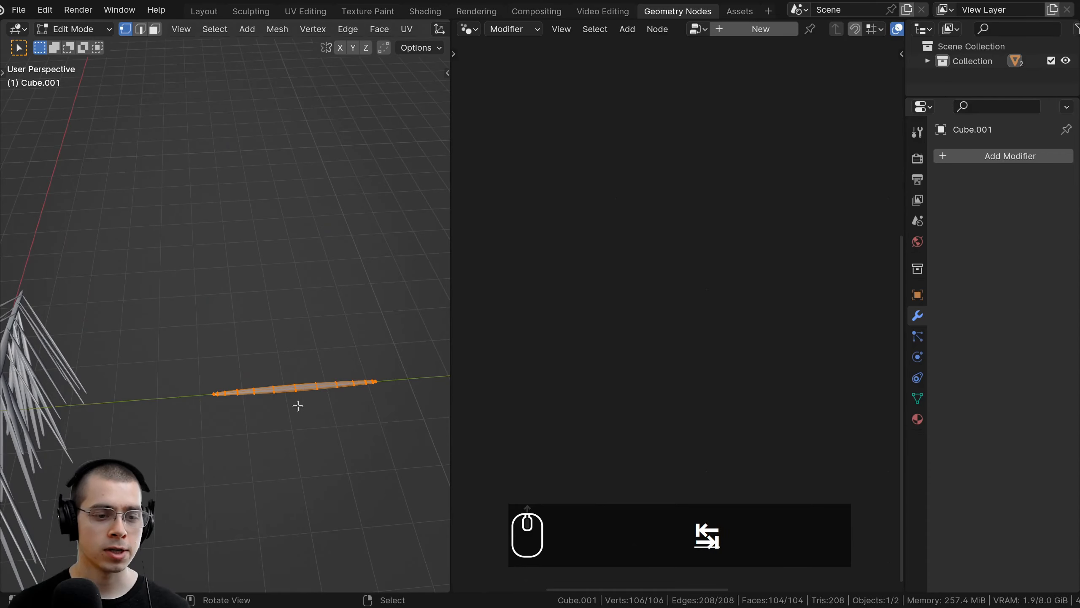
middle_click_drag(296, 405, 237, 335)
scroll(237, 335, "up", 6)
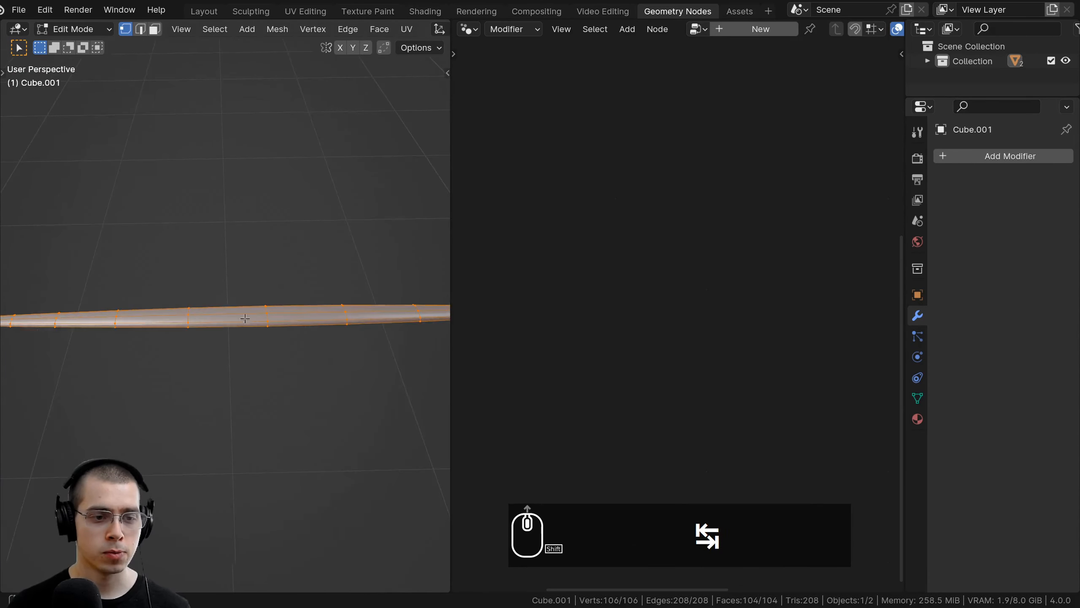
left_click_drag(450, 224, 723, 224)
middle_click_drag(487, 268, 447, 284, "shift")
scroll(447, 284, "up", 1)
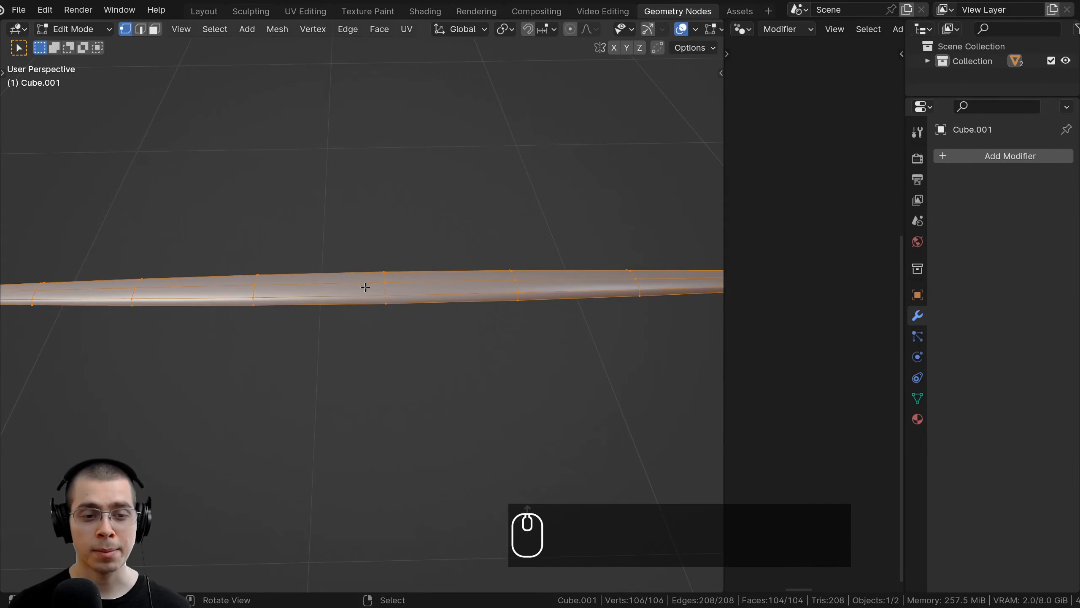
Step: Raise the needle's middle edge loop about 0.185 m along Z, using smooth proportional editing with a size of about 2.144 m
left_click(384, 286, "alt")
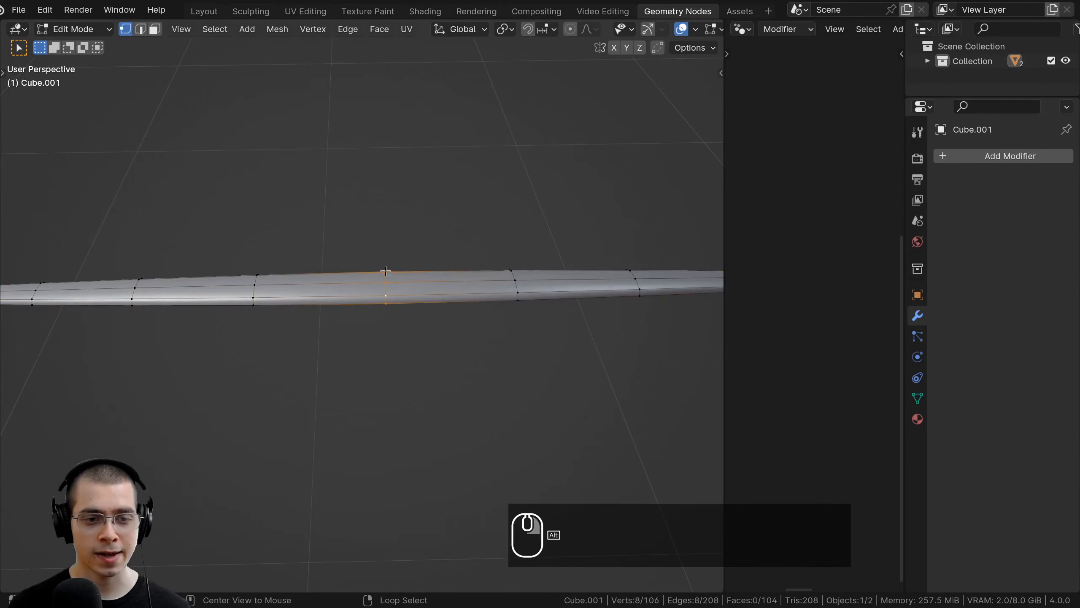
scroll(374, 280, "down", 5)
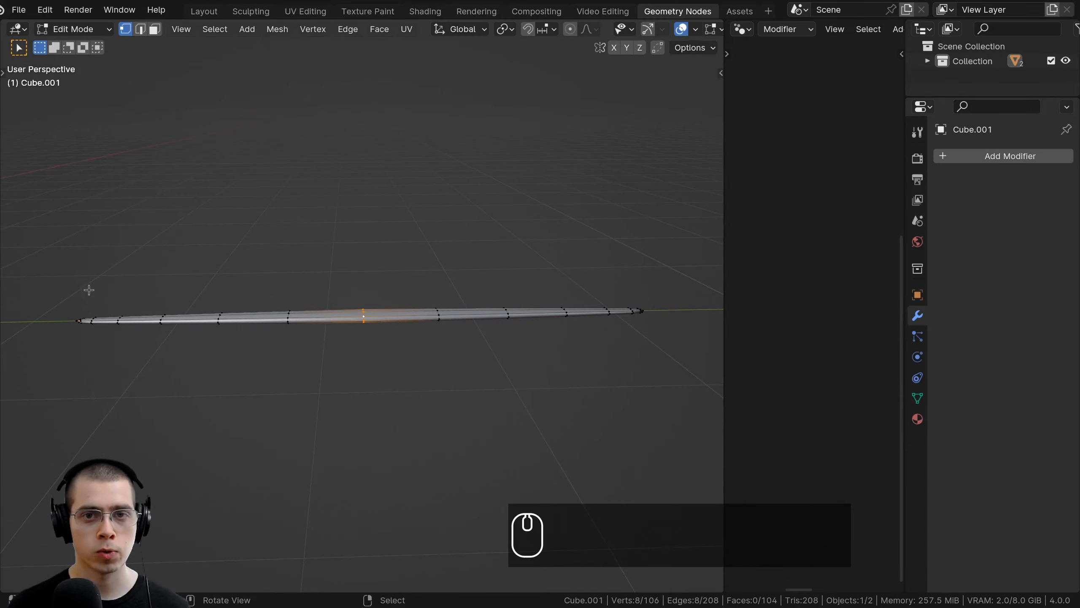
middle_click_drag(501, 302, 465, 80, "shift")
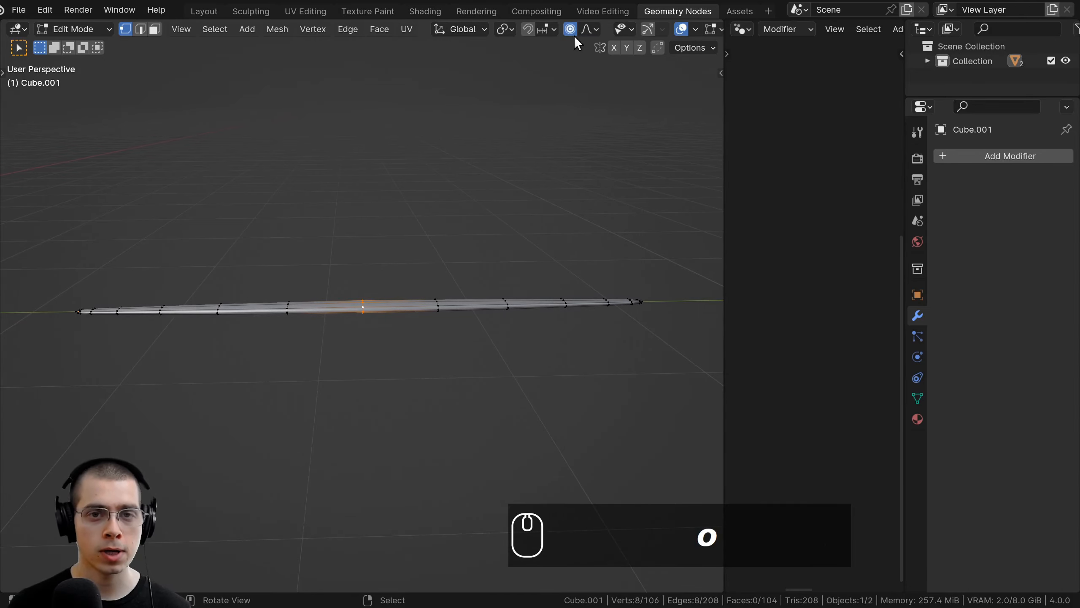
middle_click_drag(385, 304, 321, 266)
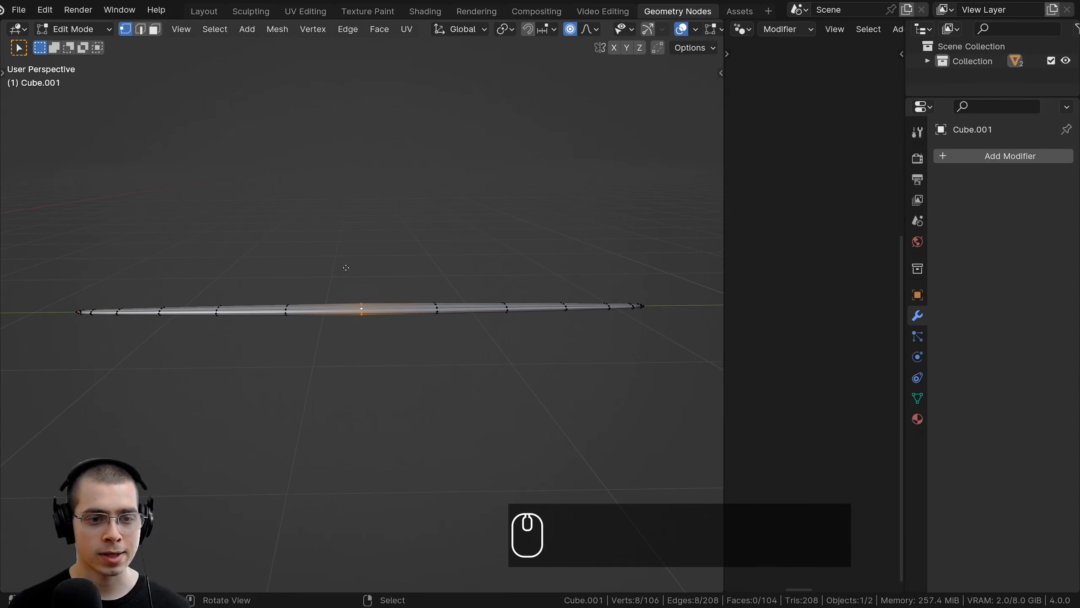
key("g")
key("z")
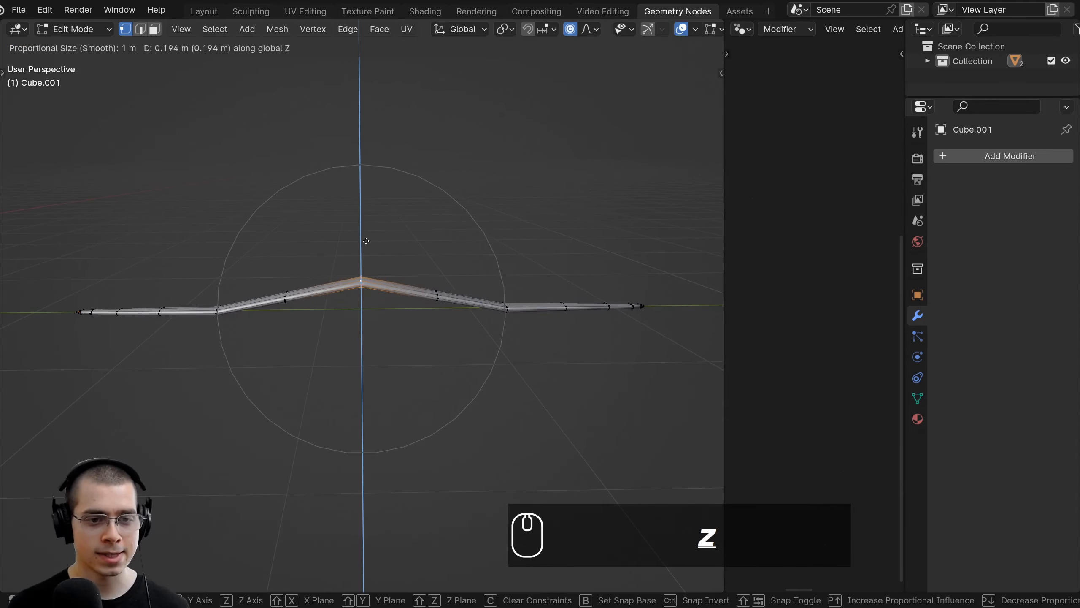
scroll(370, 221, "down", 6)
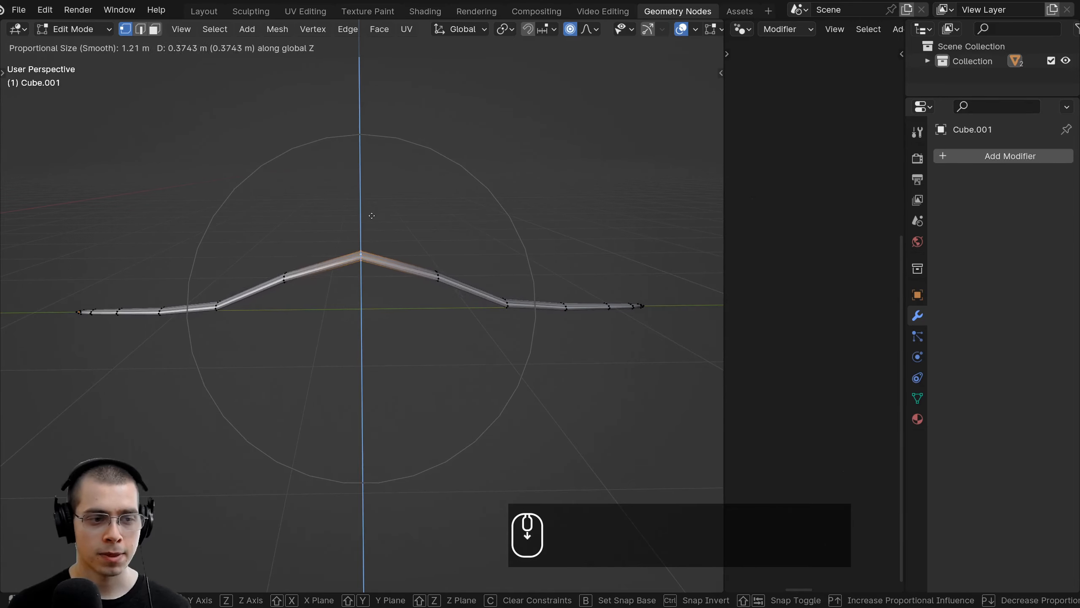
scroll(370, 229, "down", 2)
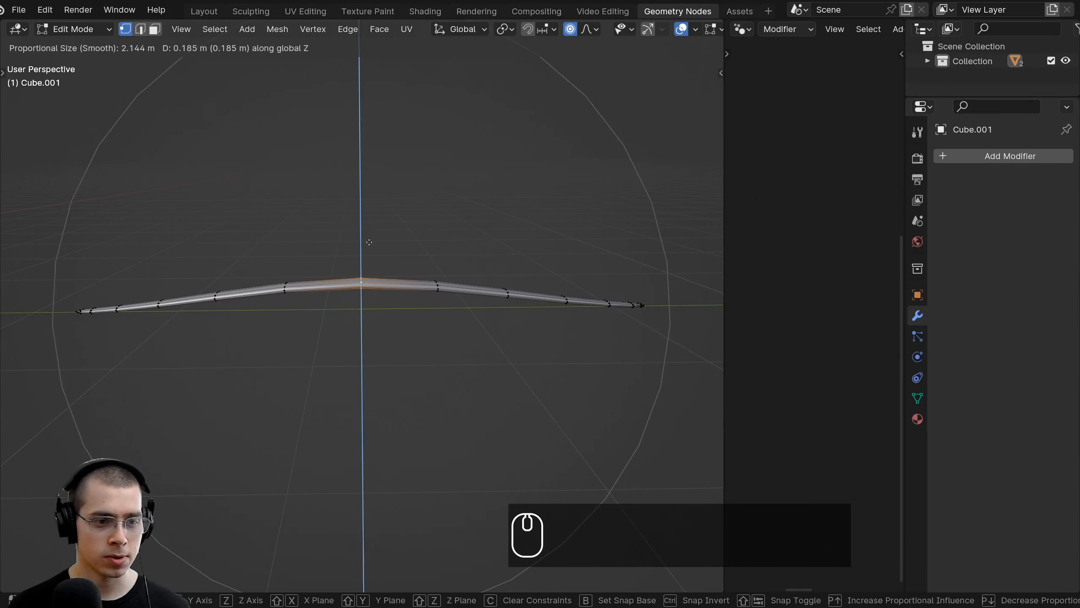
left_click(368, 243)
Step: Raise an edge loop near the needle's first tip slightly along Z with proportional editing to round the bend
middle_click_drag(166, 301, 326, 275, "shift")
scroll(326, 275, "up", 3)
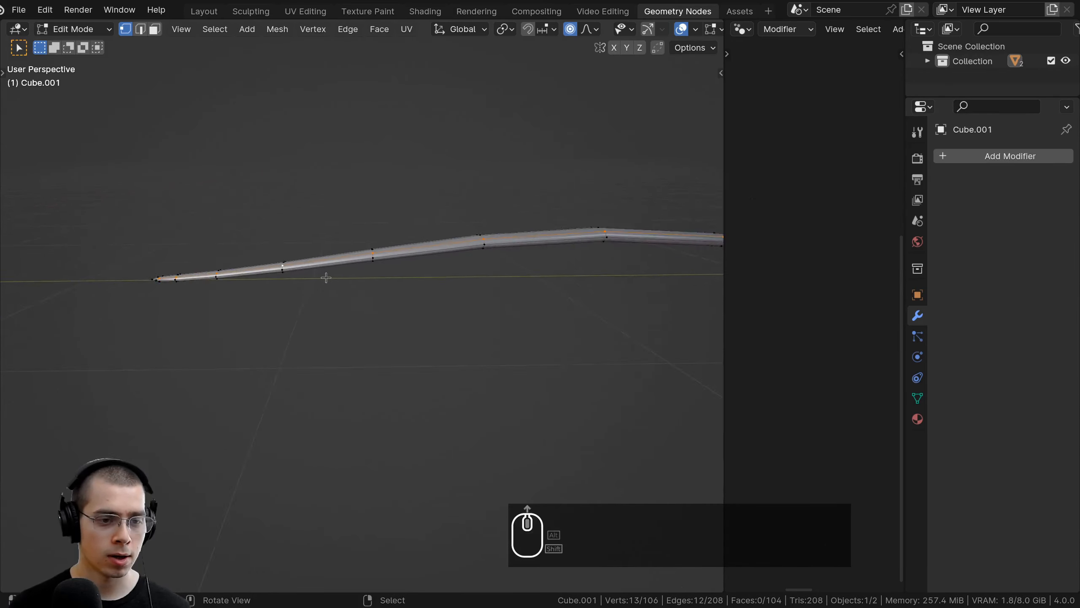
left_click(268, 261, "alt")
key("g")
key("z")
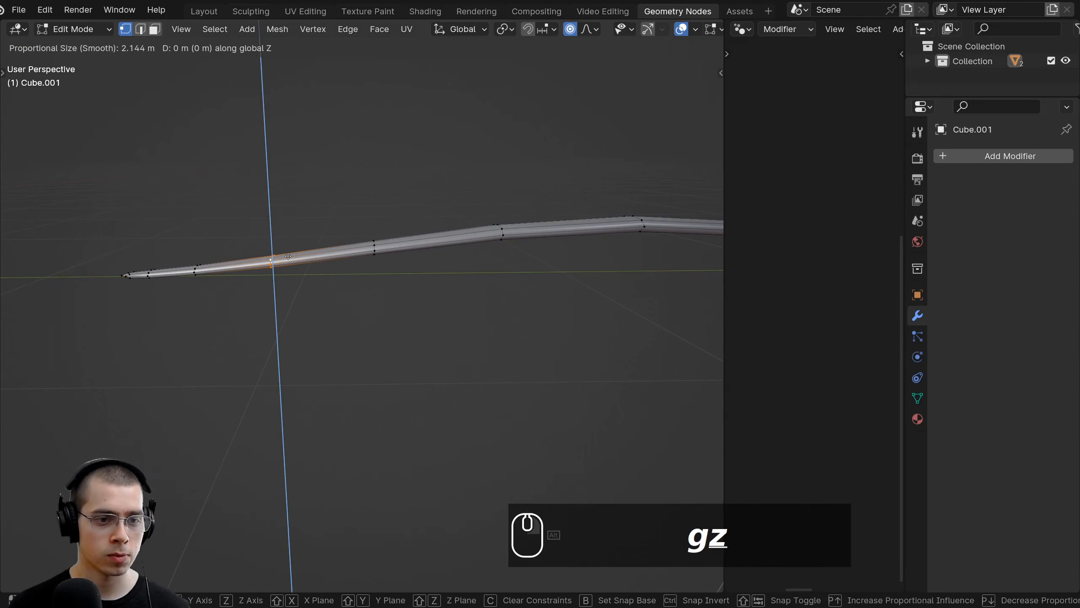
left_click(289, 256)
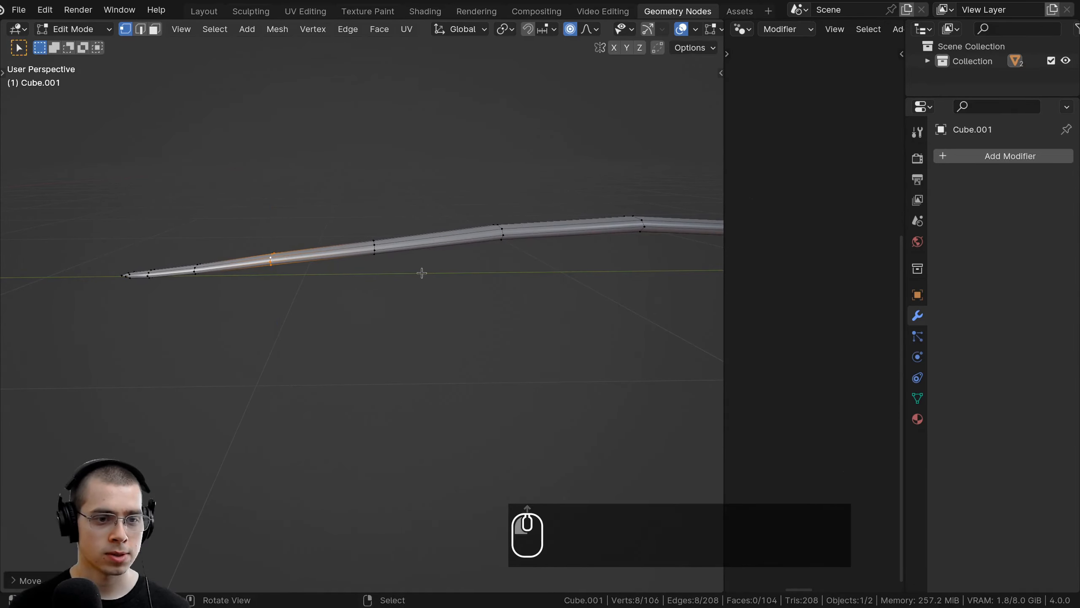
Step: Raise the matching edge loop near the needle's opposite tip slightly along Z with a proportional size of about 0.513 m
middle_click_drag(422, 272, 364, 297, "shift")
left_click(432, 291, "alt")
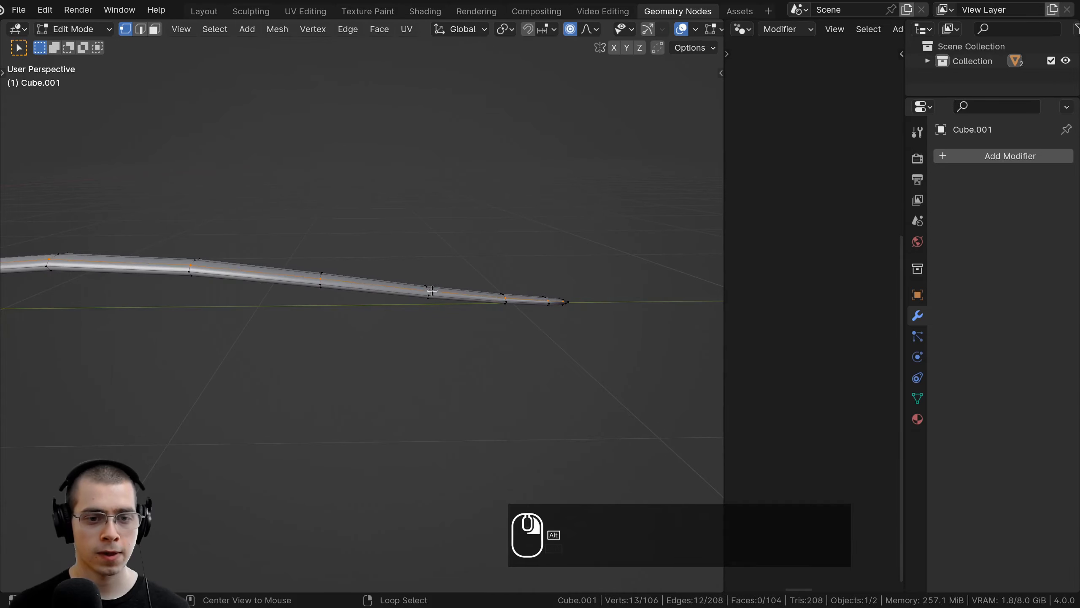
left_click(427, 294, "alt")
key("g")
key("z")
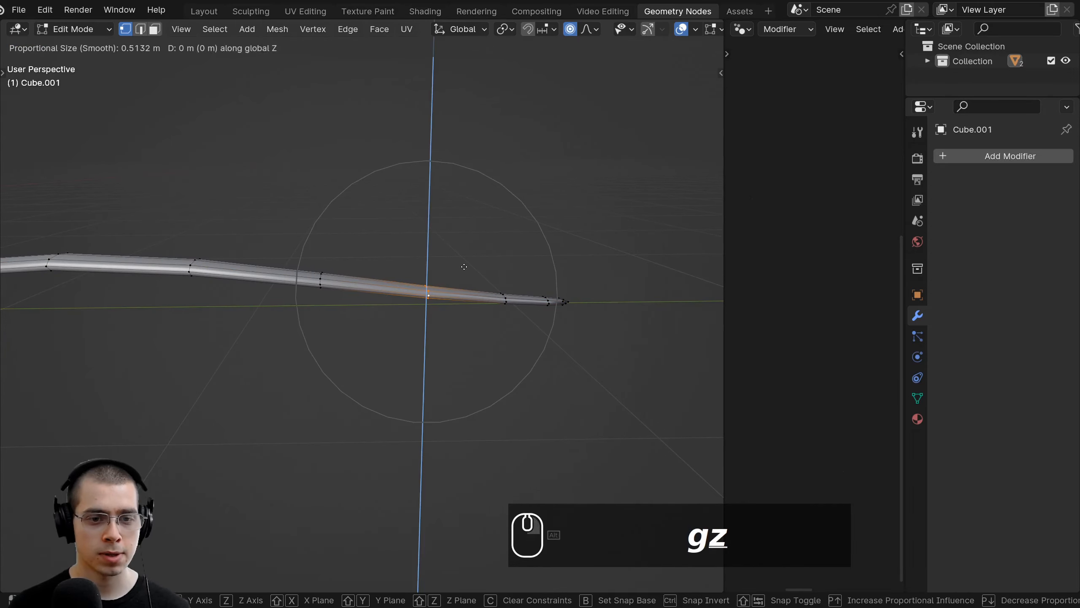
left_click(462, 263)
Step: Lower the needle's middle edge loop about 0.017 m along Z with a proportional size of about 0.909 m, and return to Object Mode
scroll(304, 246, "down", 3)
middle_click_drag(316, 238, 455, 242, "shift")
scroll(404, 229, "down", 2)
left_click(420, 273, "alt")
key("g")
key("z")
scroll(432, 274, "down", 4)
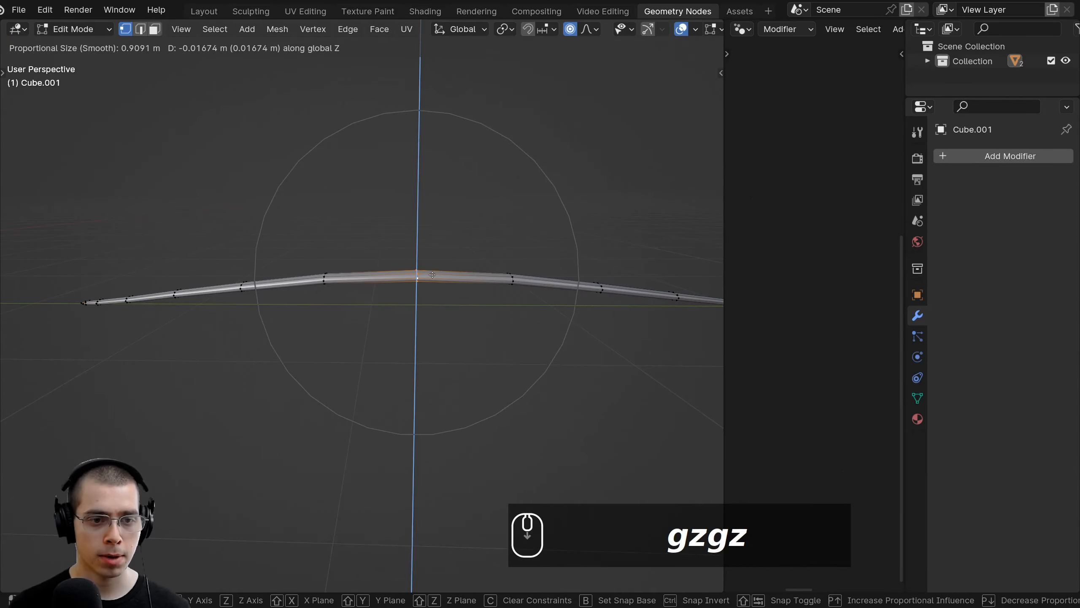
left_click(432, 275)
scroll(432, 275, "down", 1)
key("Tab")
Step: Examine the curved needle and its instances along the branch, with nothing selected
middle_click_drag(432, 276, 310, 283)
scroll(265, 274, "up", 2)
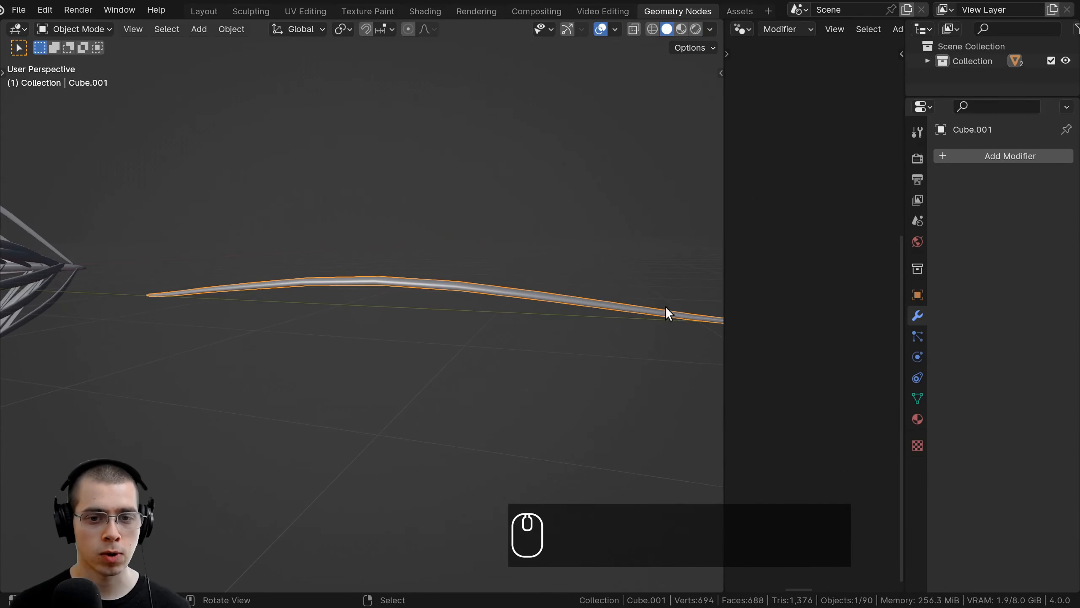
scroll(665, 306, "down", 6)
middle_click_drag(200, 302, 404, 306, "shift")
scroll(408, 260, "up", 5)
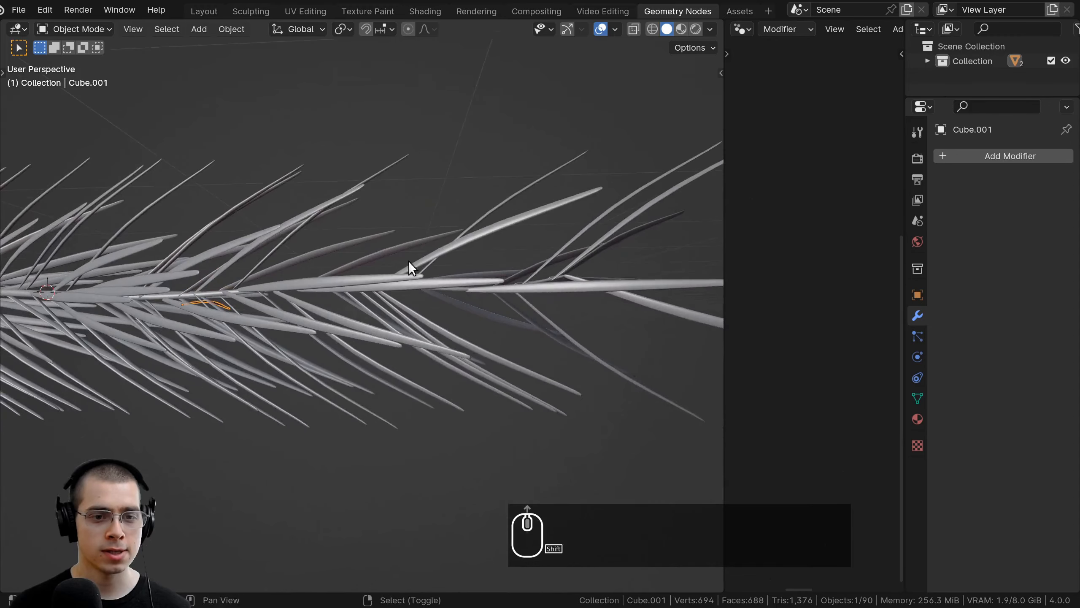
middle_click_drag(409, 261, 448, 246)
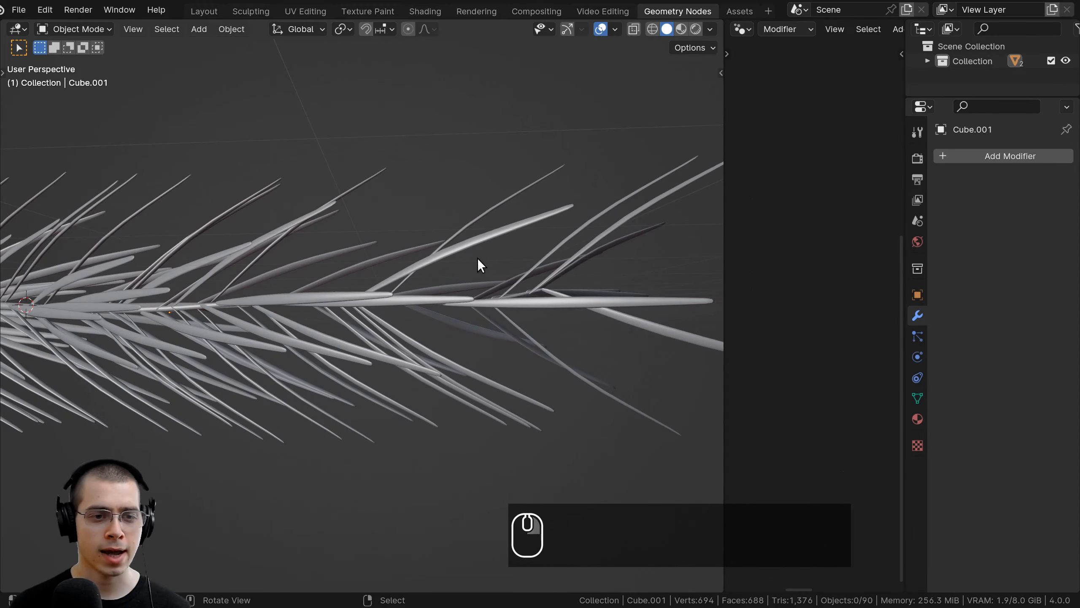
right_click(219, 298)
key("a")
scroll(447, 251, "down", 6)
mouse_move(447, 251)
middle_mouse_down()
mouse_move(403, 254)
mouse_move(449, 261)
middle_mouse_up()
scroll(382, 259, "up", 1)
Step: Switch the viewport to Material Preview shading and select the branch with its needles
key("z")
mouse_move(445, 340)
middle_mouse_down()
mouse_move(290, 343)
mouse_move(395, 296)
mouse_move(388, 354)
mouse_move(570, 175)
middle_mouse_up()
scroll(290, 343, "up", 3)
scroll(291, 343, "up", 2)
right_click(294, 334)
scroll(388, 354, "down", 3)
Step: Change the Material Preview lighting to the interior HDRI, increase its strength, and deselect everything
left_click(710, 29)
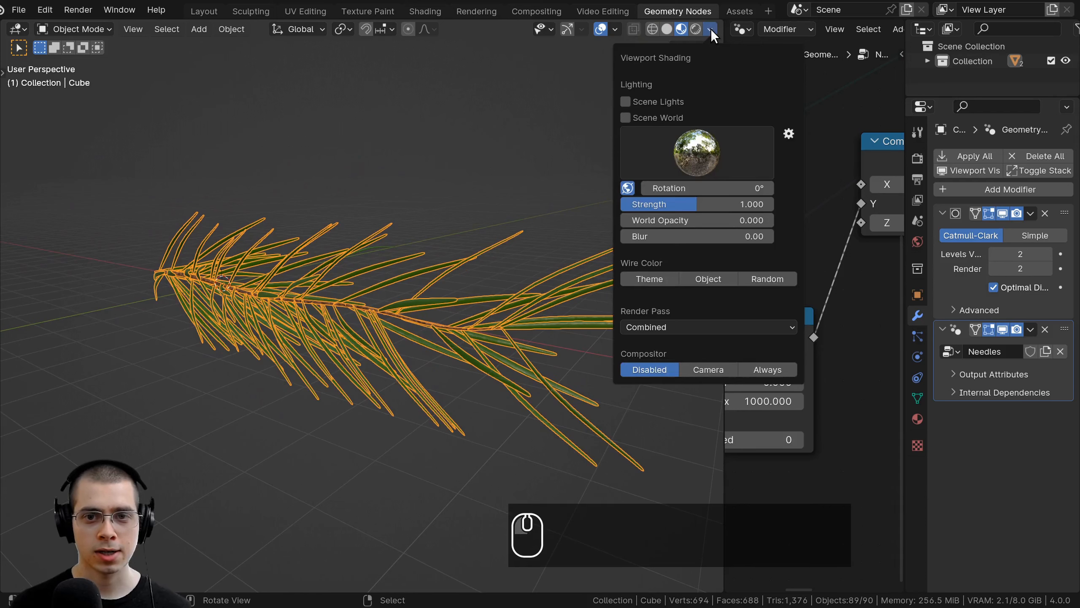
left_click(695, 147)
left_click(571, 204)
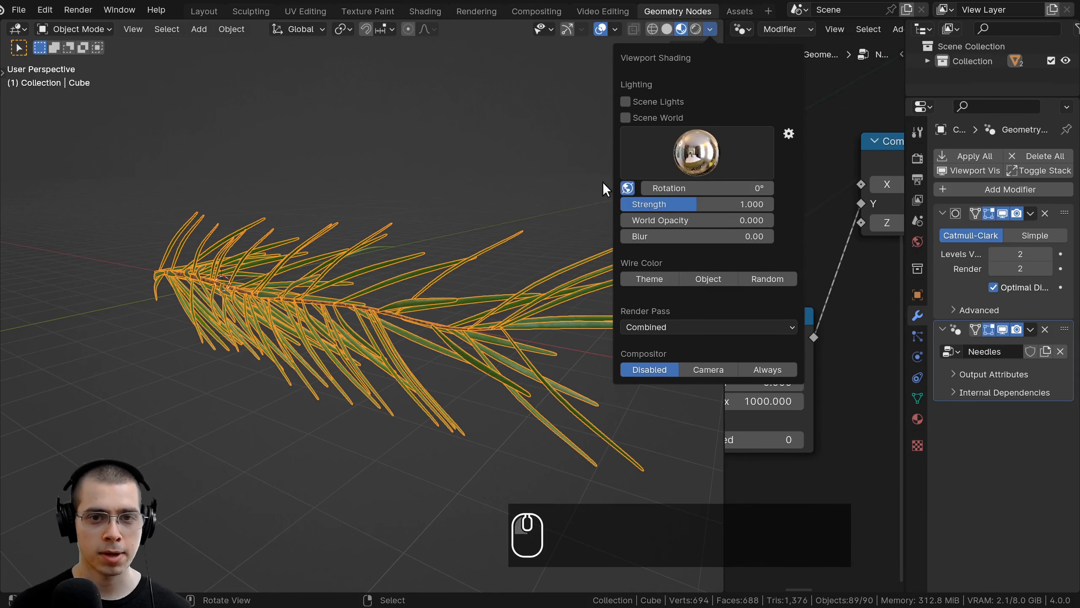
left_click(652, 159)
left_click(456, 208)
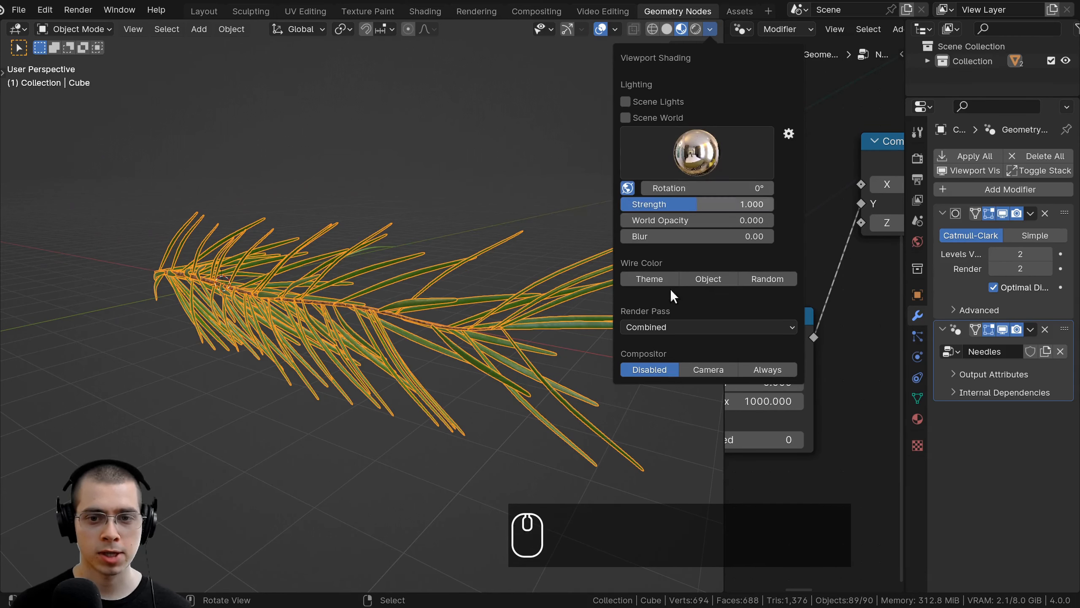
left_click_drag(672, 204, 754, 204)
key("a")
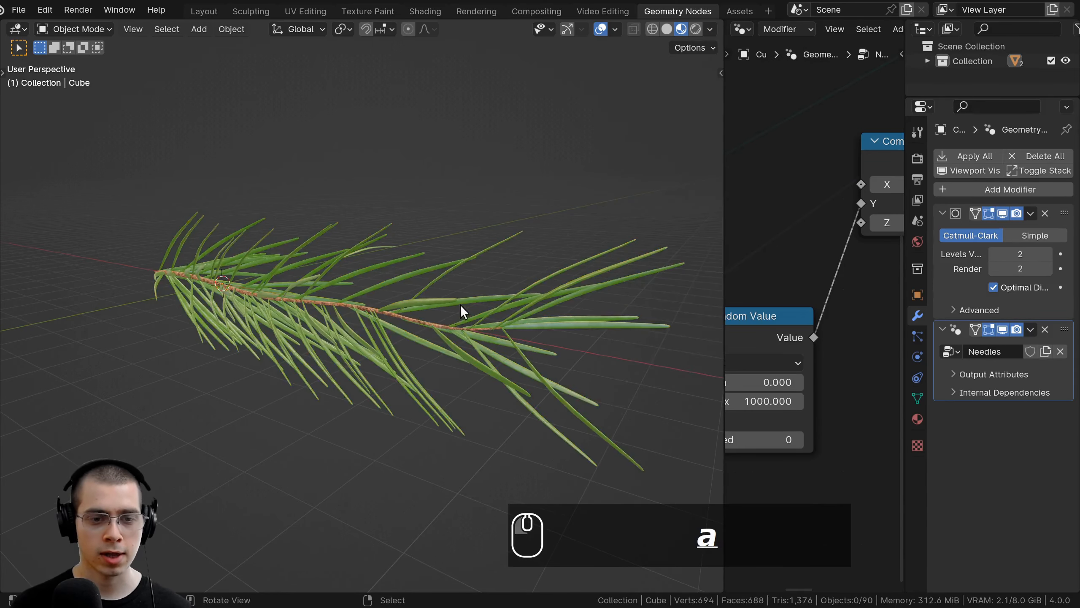
Step: Select the branch's entire mesh in Edit Mode and scale it up along the X axis
middle_click_drag(460, 304, 485, 294)
mouse_move(484, 294)
middle_mouse_down("shift")
mouse_move(508, 279)
mouse_move(480, 279)
middle_mouse_up("shift")
scroll(508, 279, "up", 2)
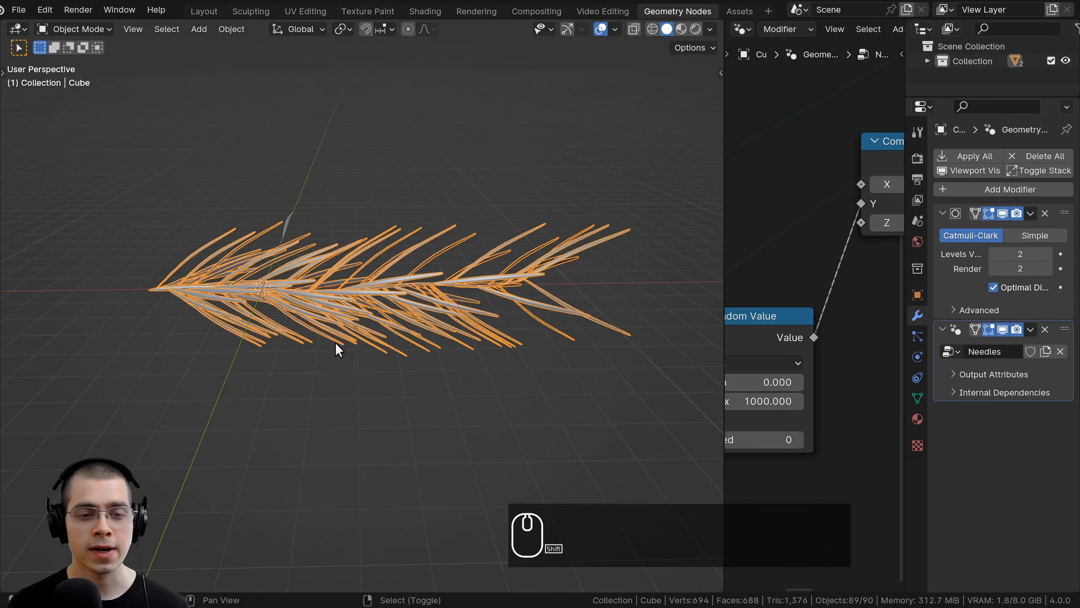
middle_click_drag(296, 269, 285, 290, "shift")
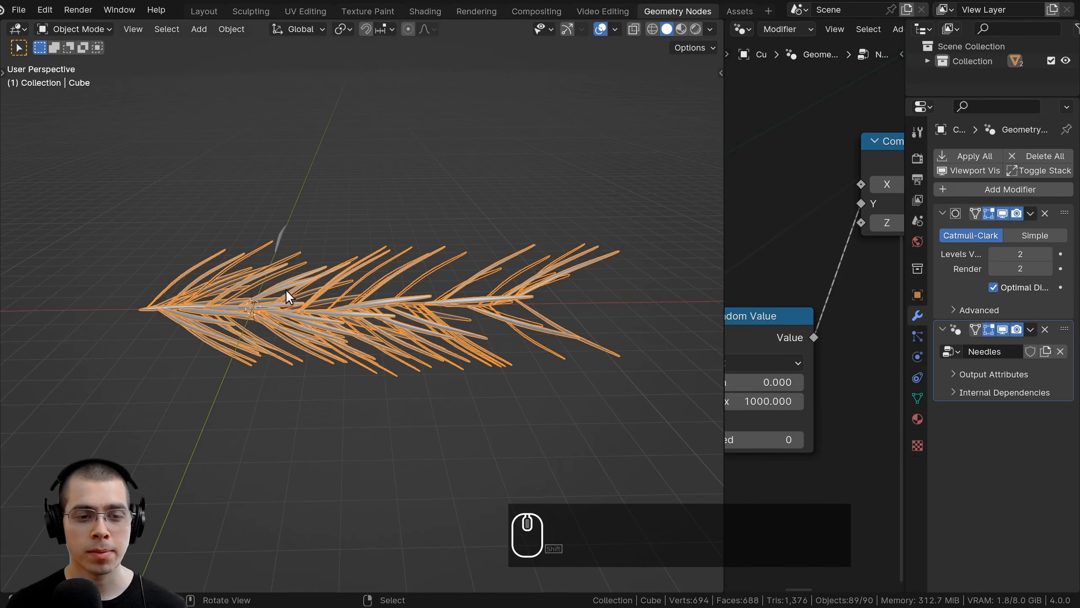
key("Tab")
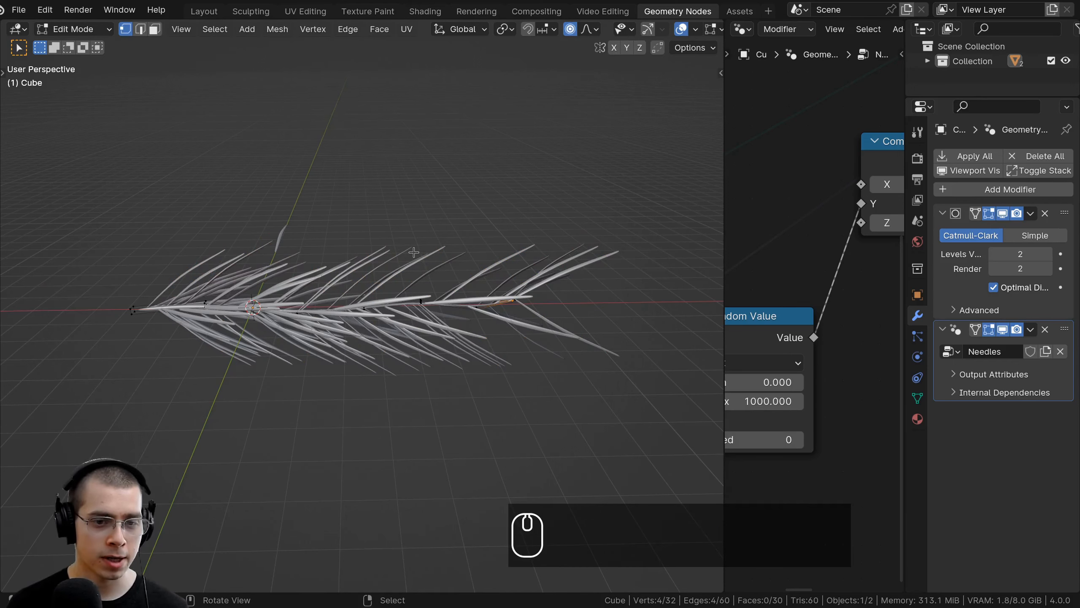
key("a")
key("a")
scroll(511, 288, "down", 1)
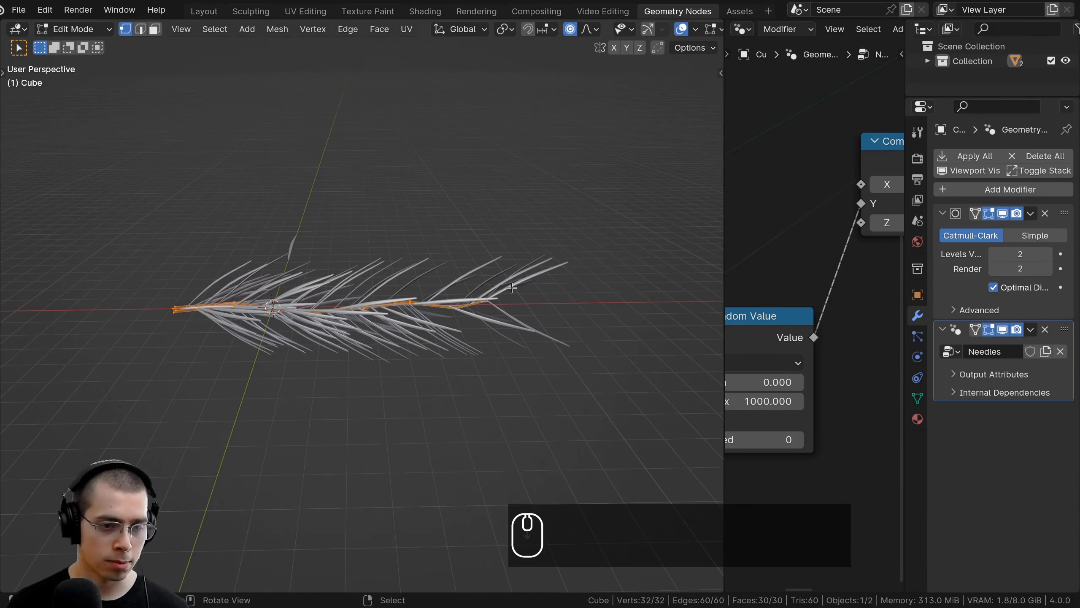
key("s")
key("x")
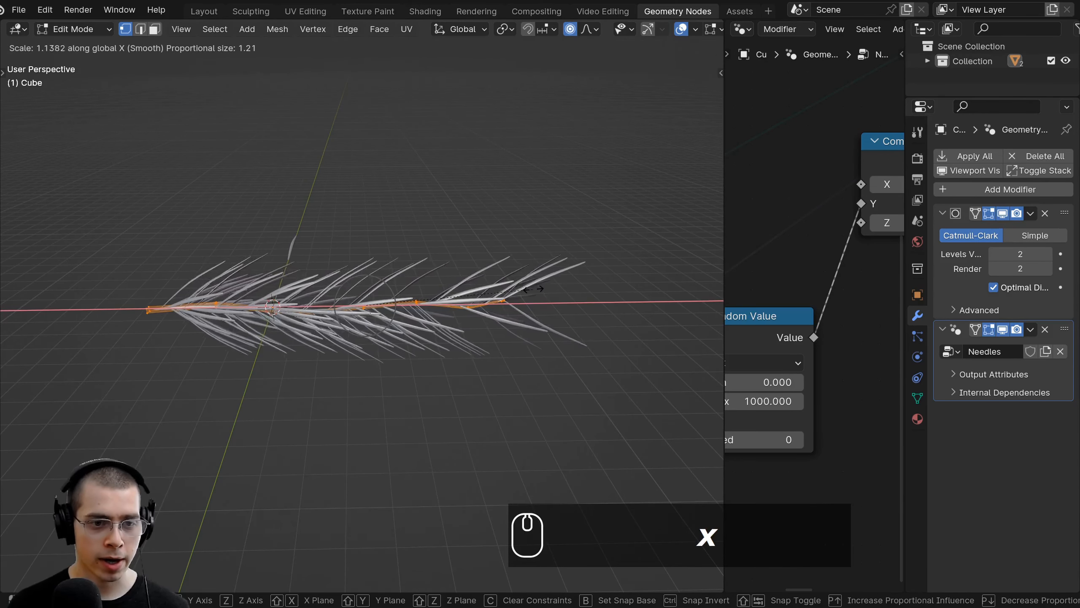
left_click(606, 289)
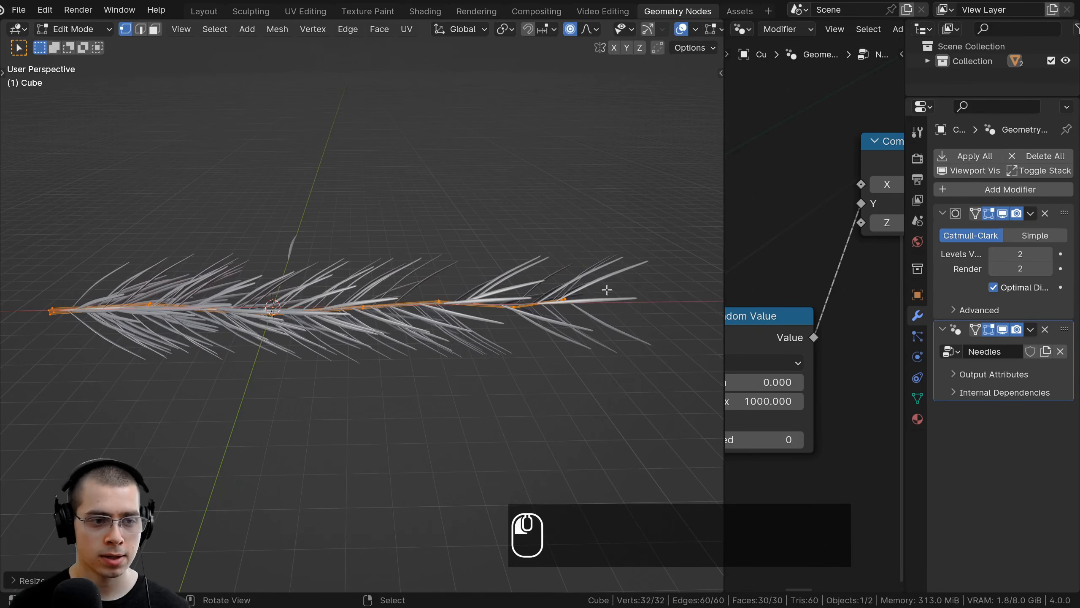
Step: Lengthen the whole branch mesh further with a second scale along X
scroll(603, 291, "down", 2)
key("s")
key("x")
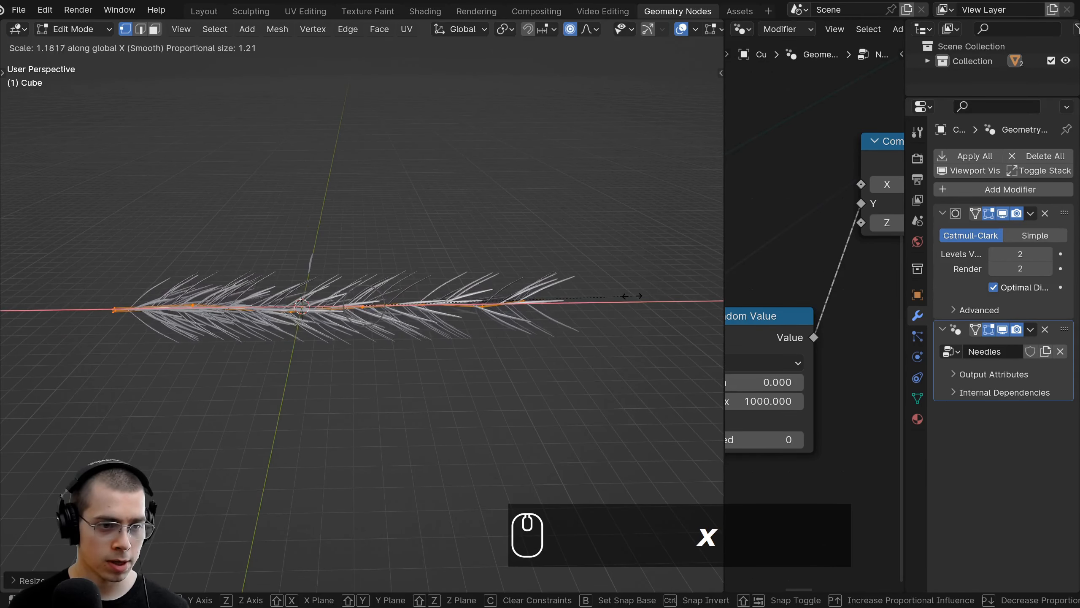
left_click(595, 297)
Step: Select only the end face at the densely needled end of the branch and extrude it outward
middle_click_drag(252, 305, 515, 336, "shift")
scroll(515, 336, "up", 5)
key("a")
key("b")
left_click_drag(508, 352, 468, 414)
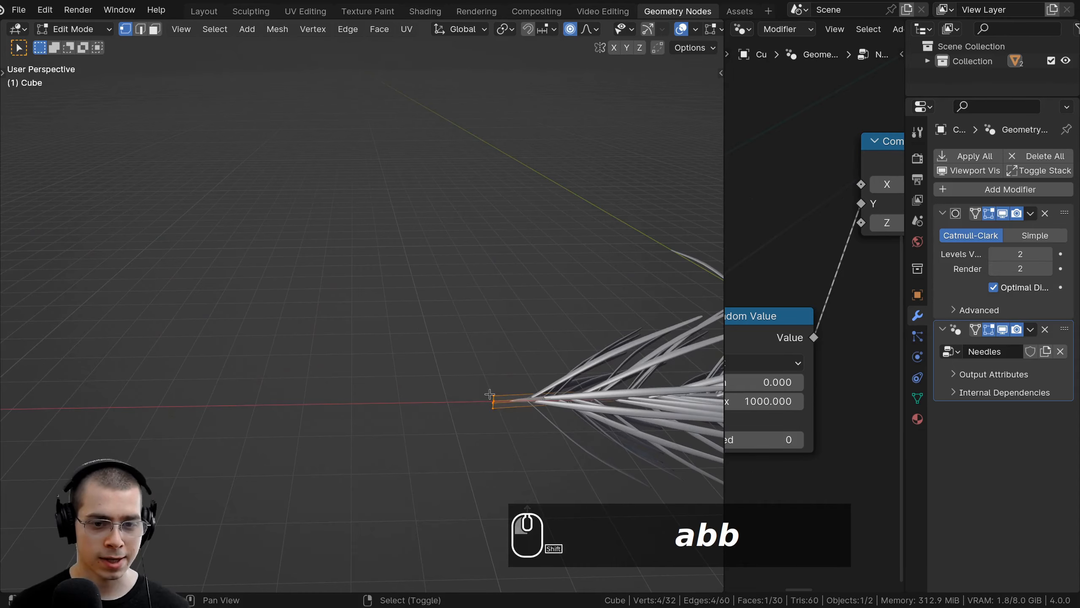
middle_click_drag(468, 414, 404, 253, "shift")
key("e")
left_click(241, 227)
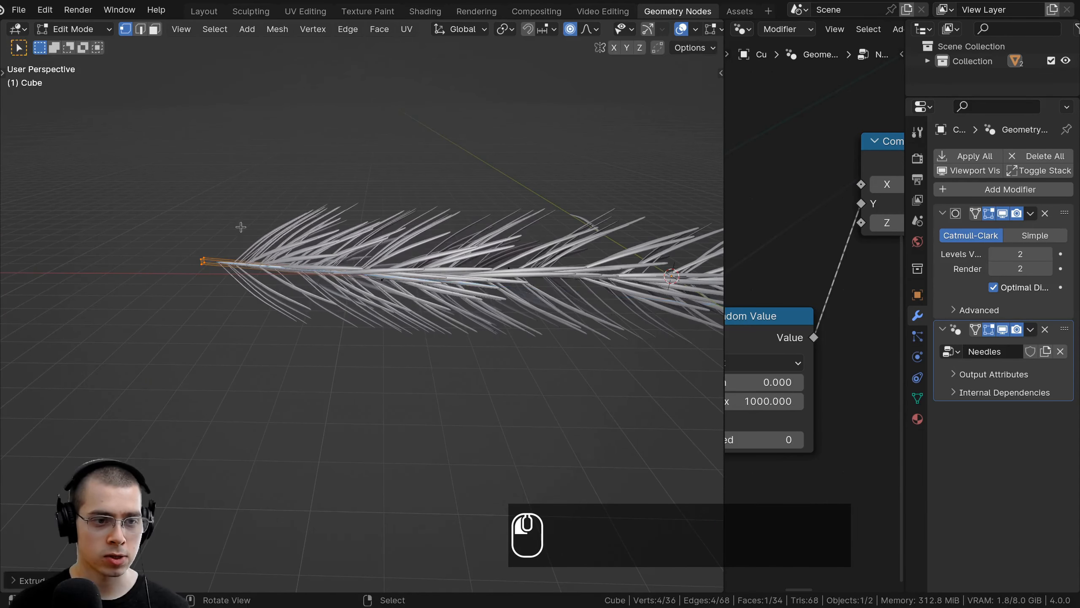
Step: Reposition and slightly rotate the extruded branch end, and return to Object Mode
key("g")
left_click(238, 231)
key("g")
left_click(250, 247)
key("r")
left_click(270, 249)
key("g")
left_click(270, 246)
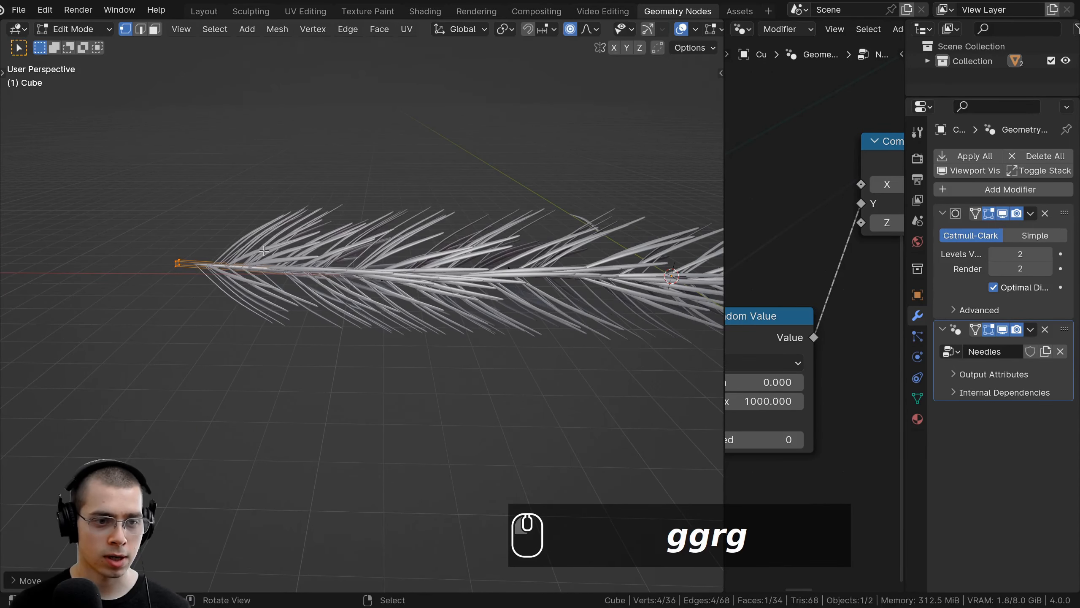
scroll(348, 269, "down", 2)
middle_click_drag(348, 269, 327, 281, "shift")
key("Tab")
Step: Select all objects and widen the node editor around the Distribute Points on Faces node
key("a")
middle_click_drag(458, 306, 468, 298)
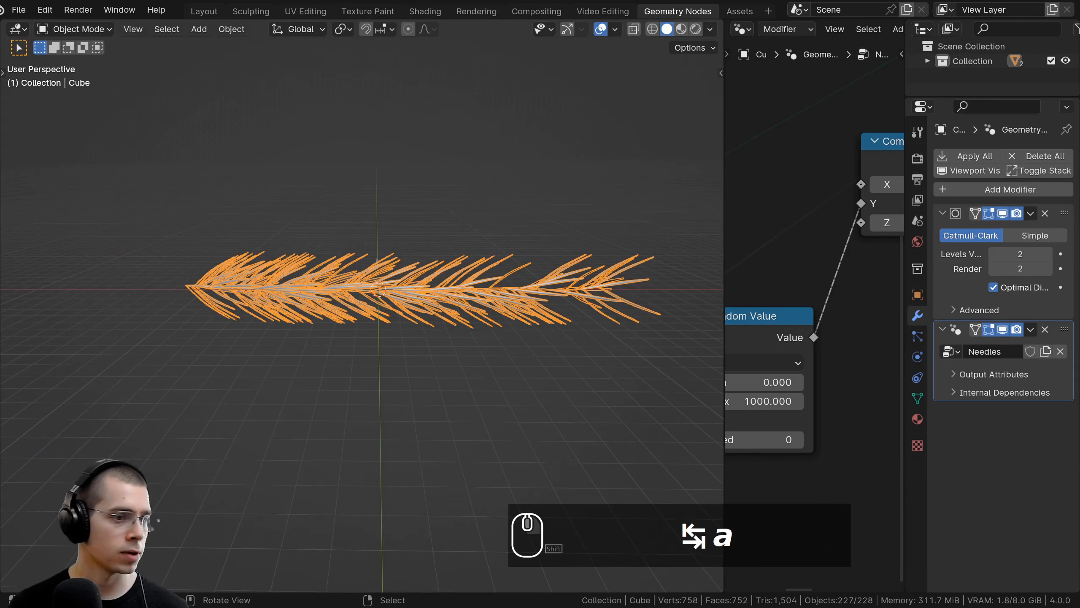
scroll(805, 325, "down", 3)
left_click_drag(723, 298, 550, 315)
scroll(657, 359, "up", 4)
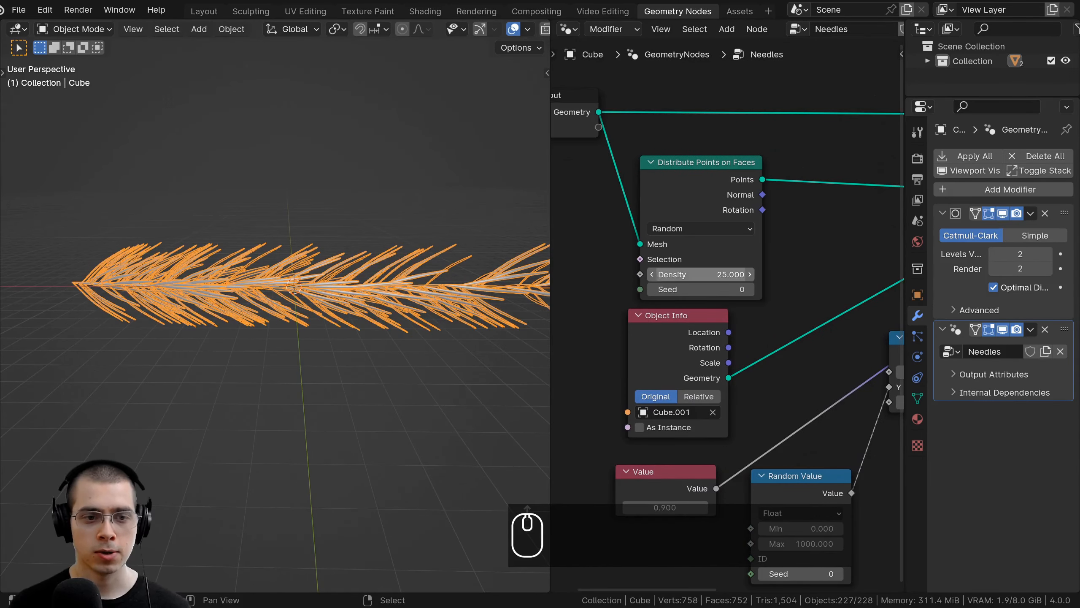
Step: Try a Distribute Points on Faces density of 96.9 with nothing selected, and set it back to 25
left_click_drag(660, 277, 731, 277)
key("alt+a")
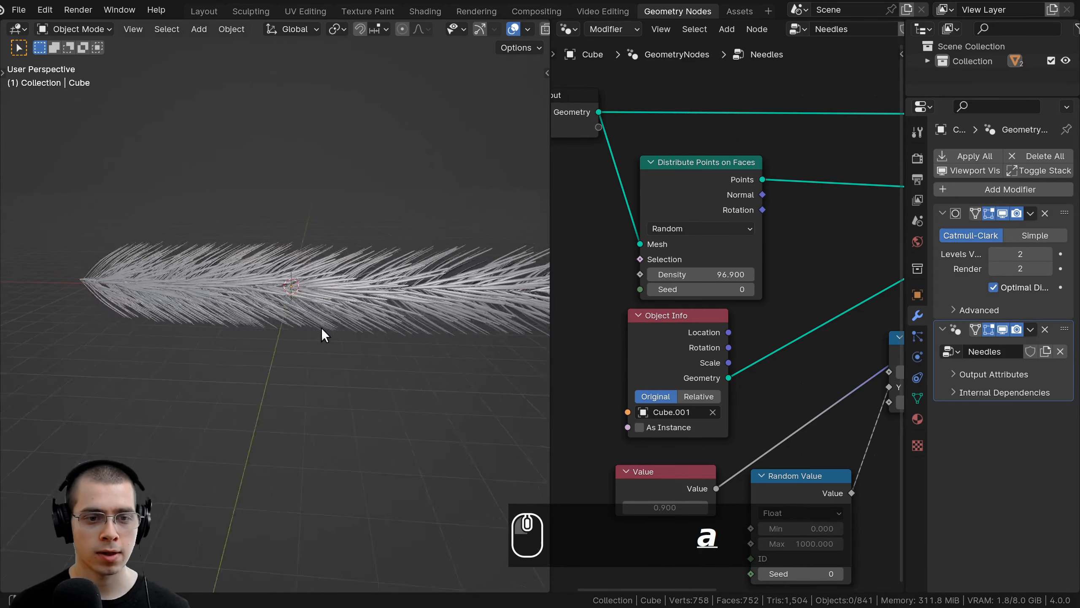
middle_click_drag(320, 327, 236, 323)
left_click_drag(714, 268, 622, 280)
right_click(622, 279)
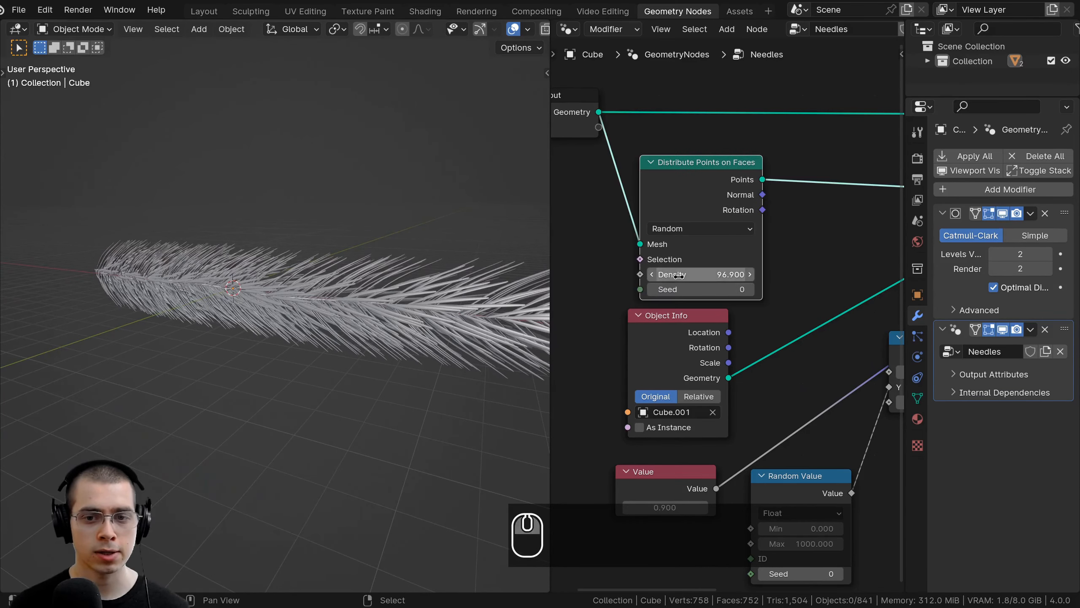
right_click(680, 275)
double_click(698, 274)
type("25")
left_click(778, 268)
middle_click_drag(381, 298, 411, 307)
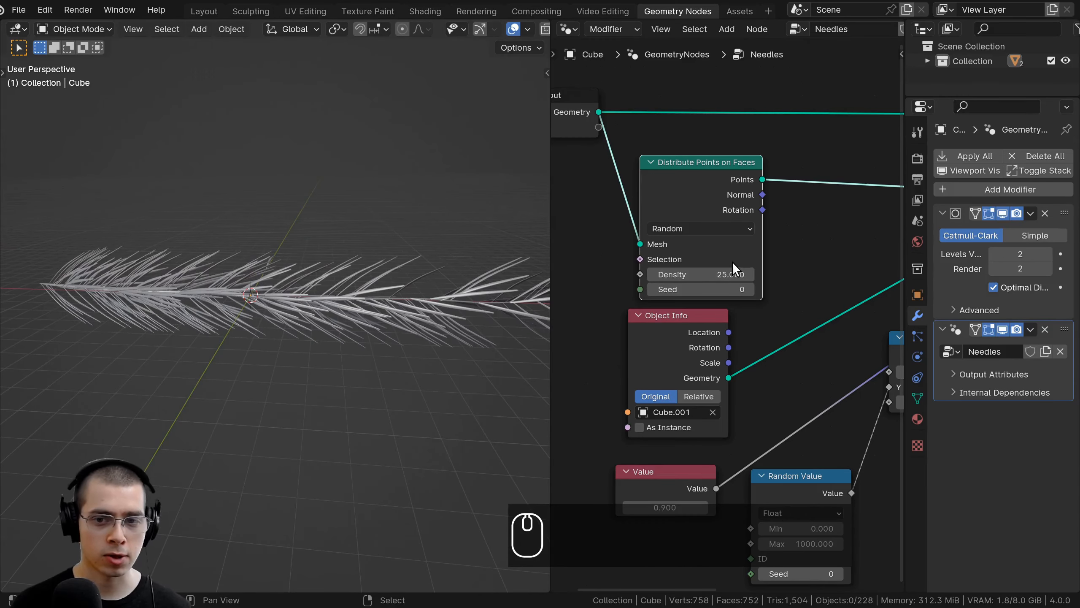
Step: Set the density of the Distribute Points on Faces node to 30
double_click(715, 272)
type("30")
key("Return")
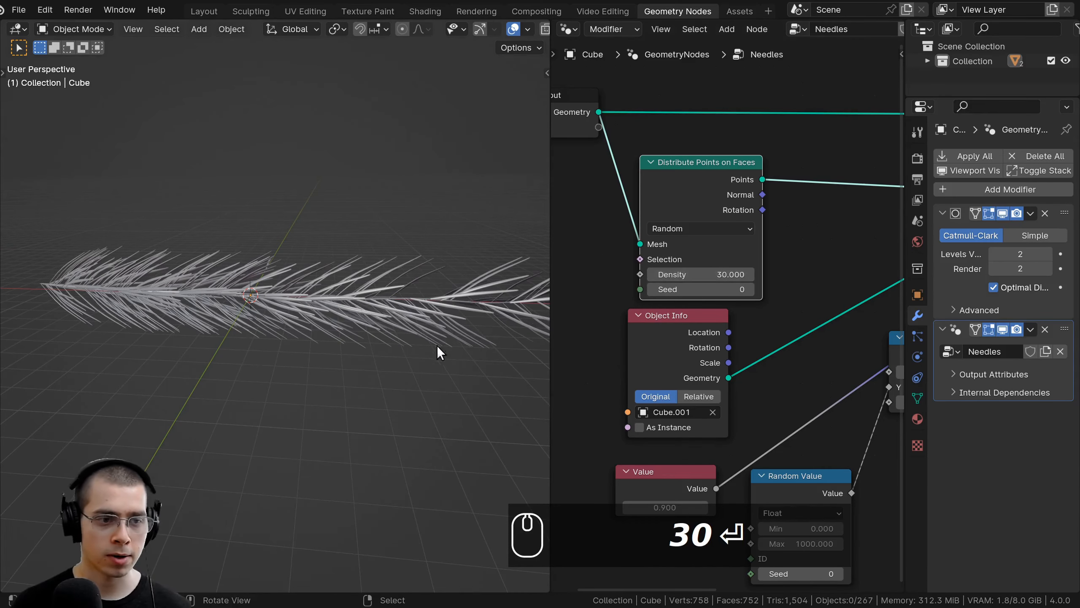
Step: Switch the viewport to Material Preview shading and examine the needles up close
mouse_move(437, 346)
middle_mouse_down()
mouse_move(362, 350)
mouse_move(425, 394)
mouse_move(432, 331)
mouse_move(429, 345)
mouse_move(392, 353)
mouse_move(339, 201)
middle_mouse_up()
key("z")
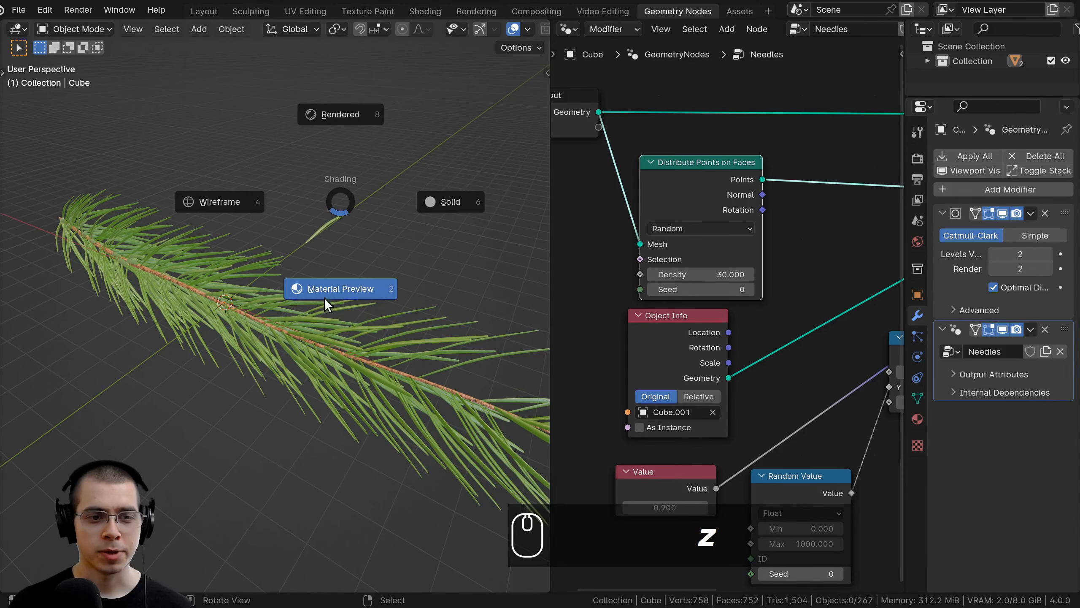
middle_click_drag(341, 354, 437, 336)
middle_click_drag(362, 290, 304, 336)
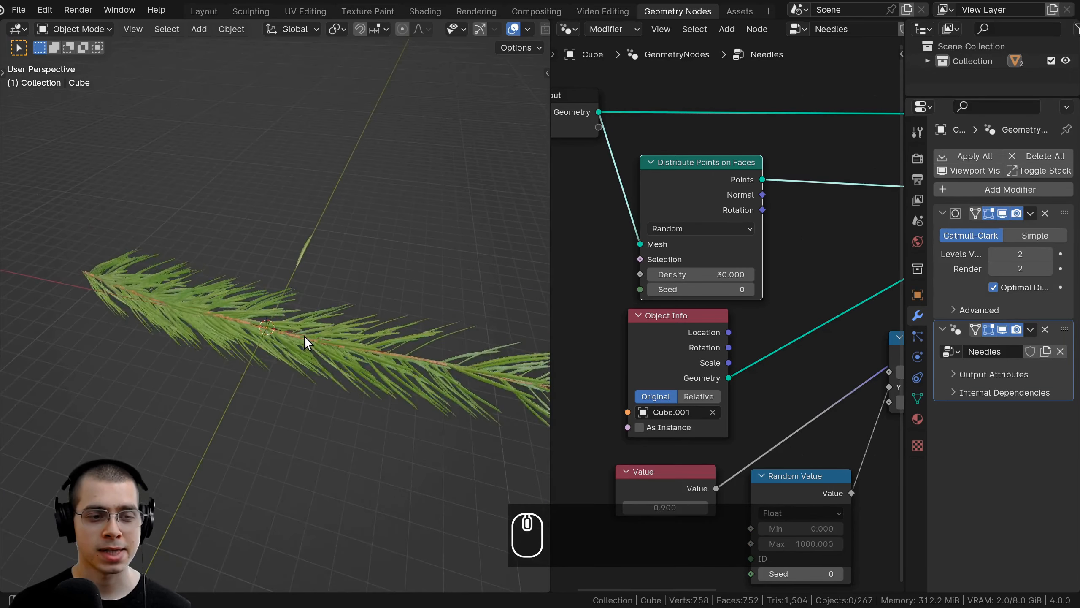
scroll(307, 324, "up", 6)
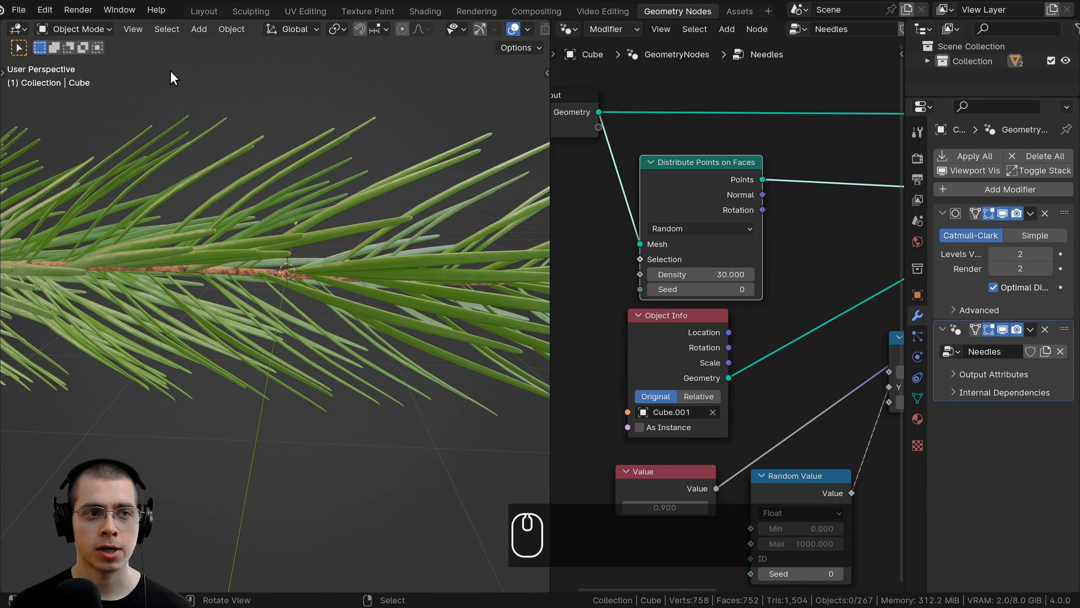
Step: Switch to the Layout workspace with the whole branch in view
left_click(213, 14)
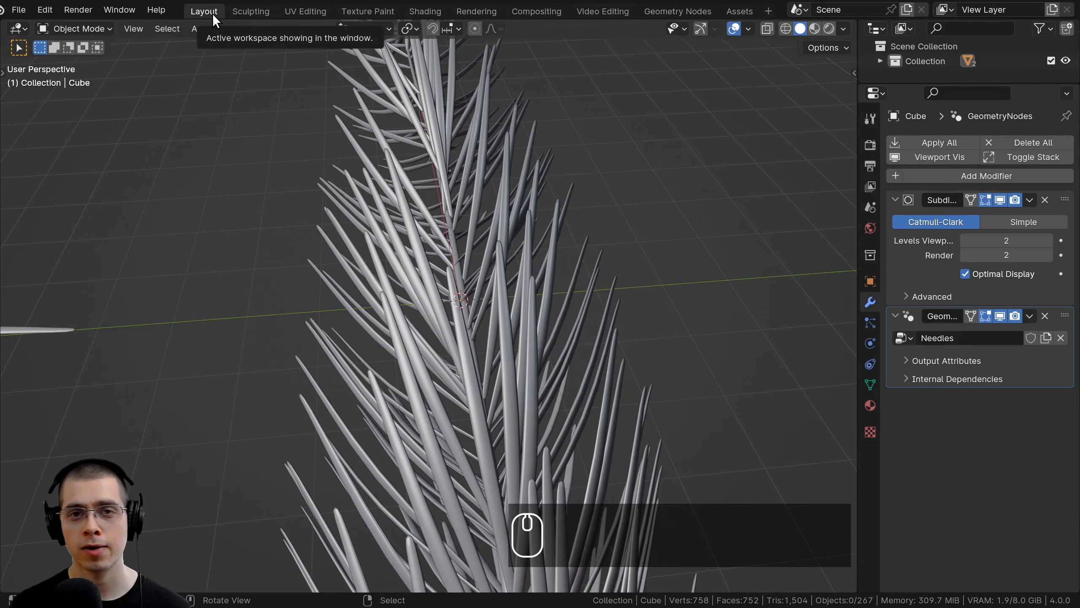
scroll(491, 265, "down", 5)
middle_click_drag(491, 264, 604, 304)
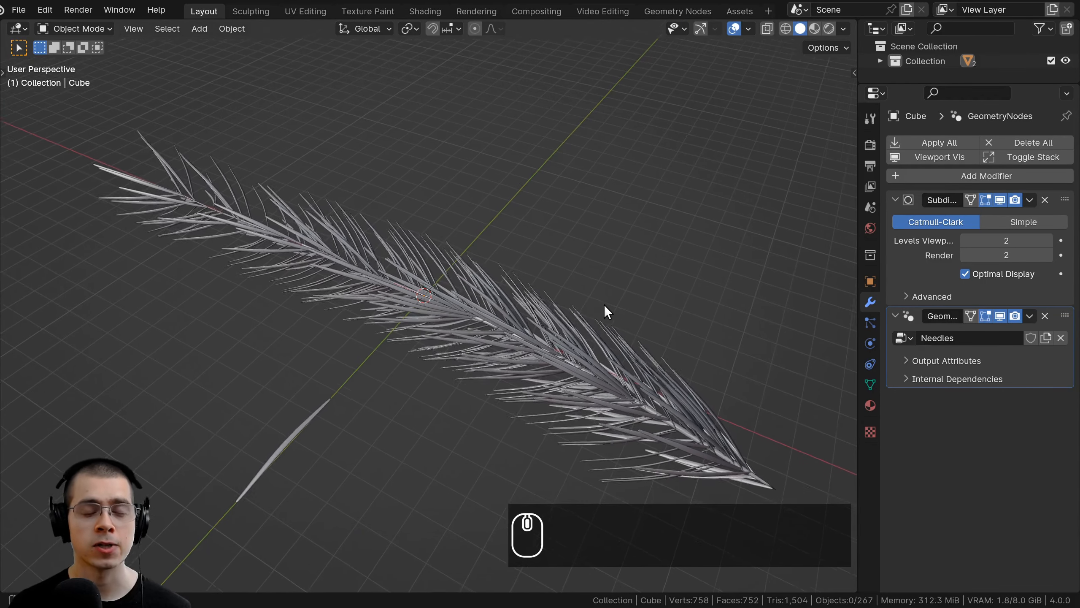
Step: Add an Environment Texture to the world background colour, load christmas_photo_studio_01_1k.hdr, and switch the viewport to Rendered shading
left_click(870, 229)
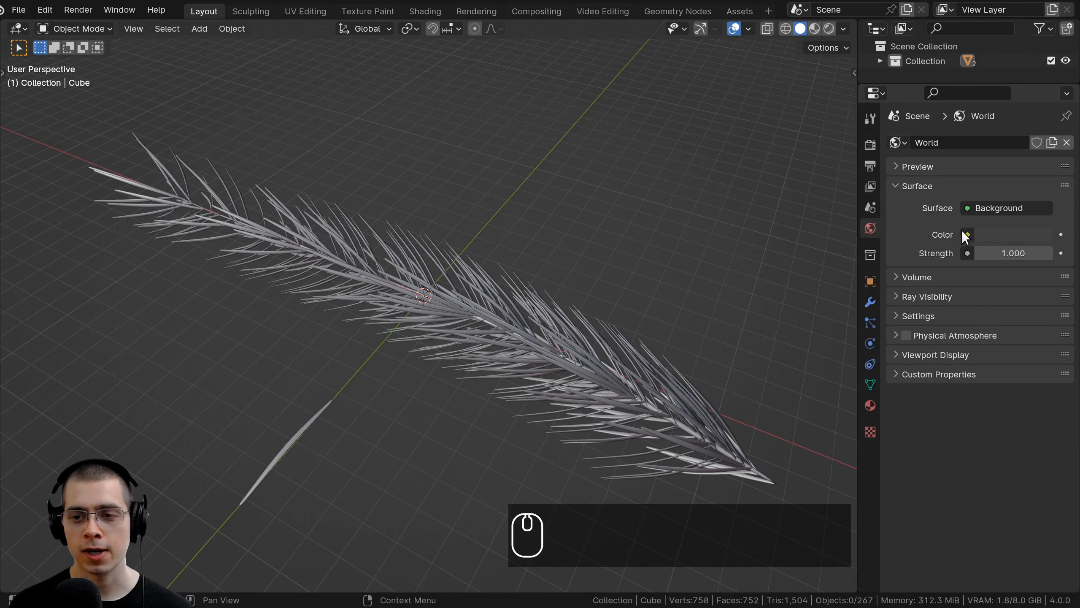
left_click(966, 236)
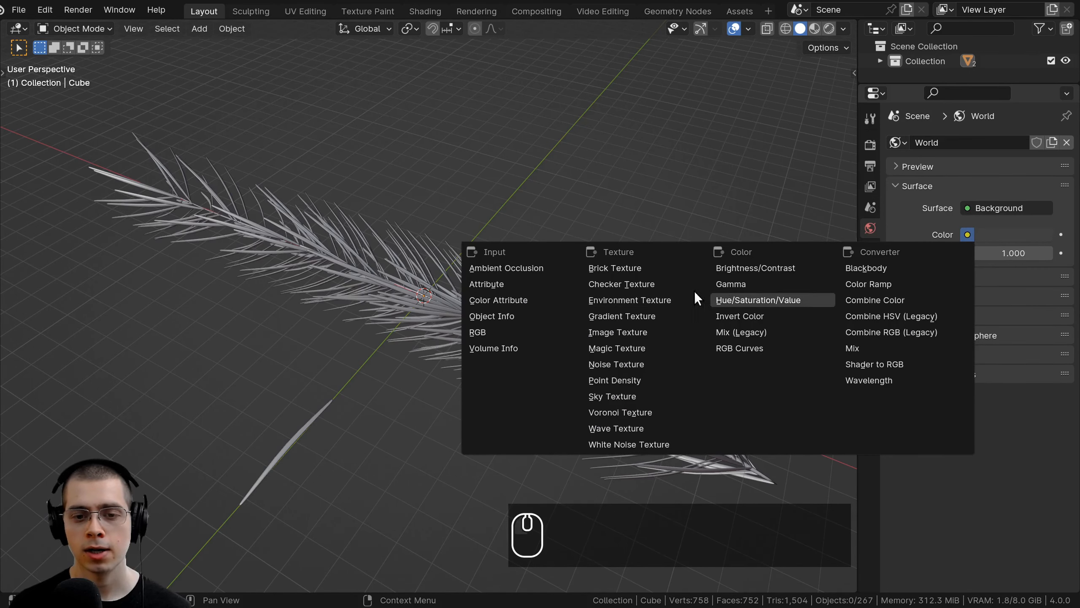
left_click(663, 299)
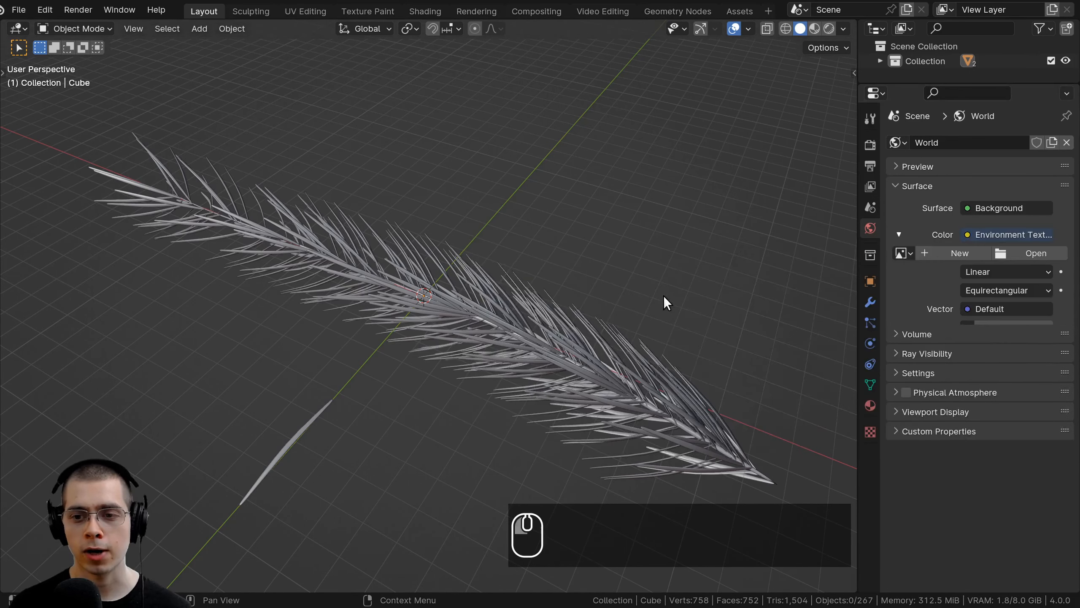
left_click(1031, 253)
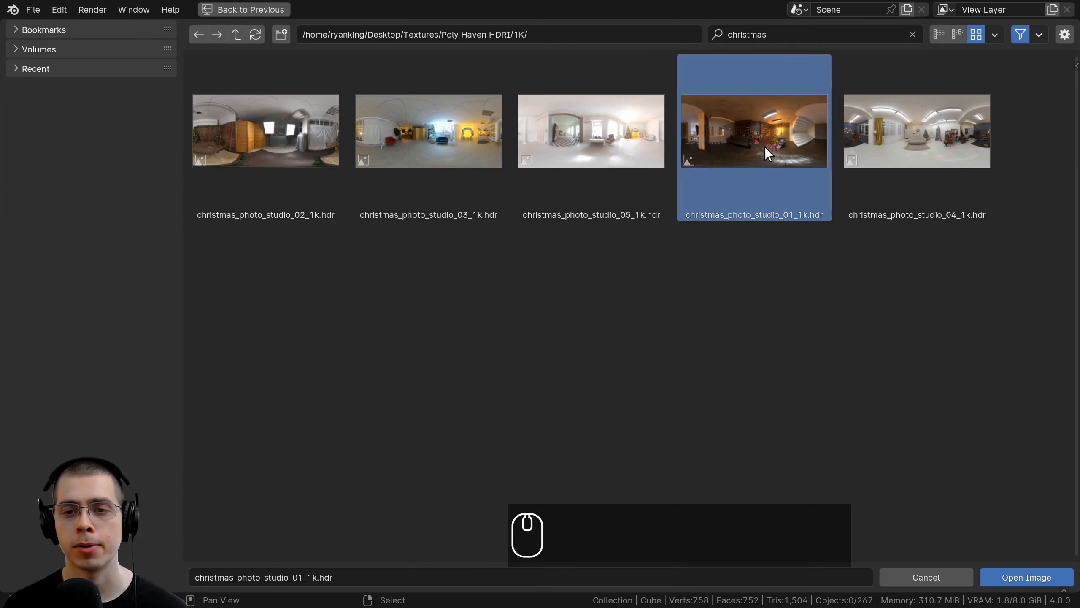
left_click(1012, 574)
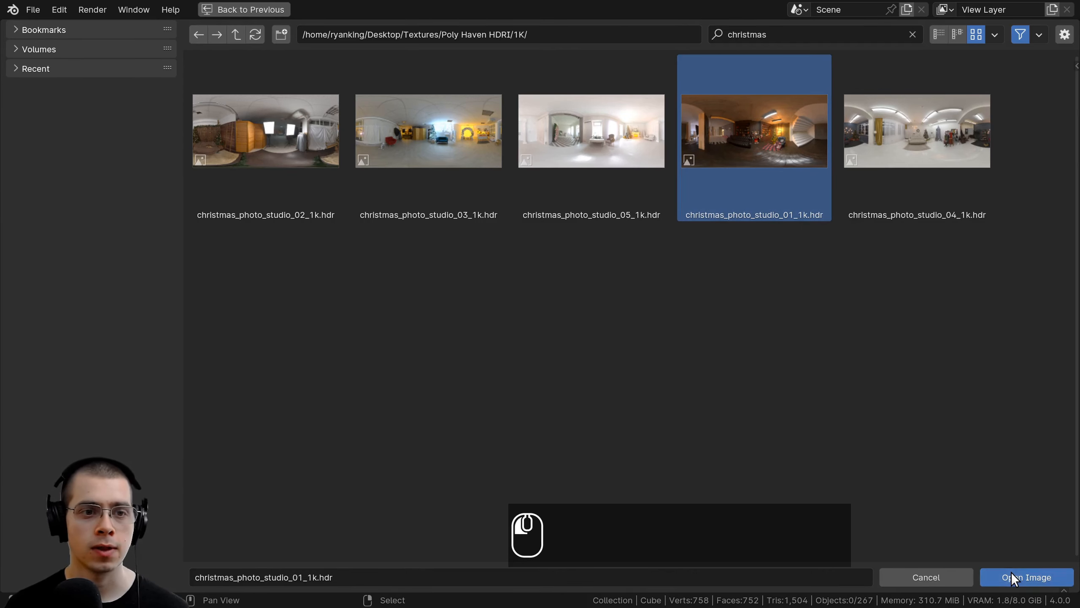
key("z")
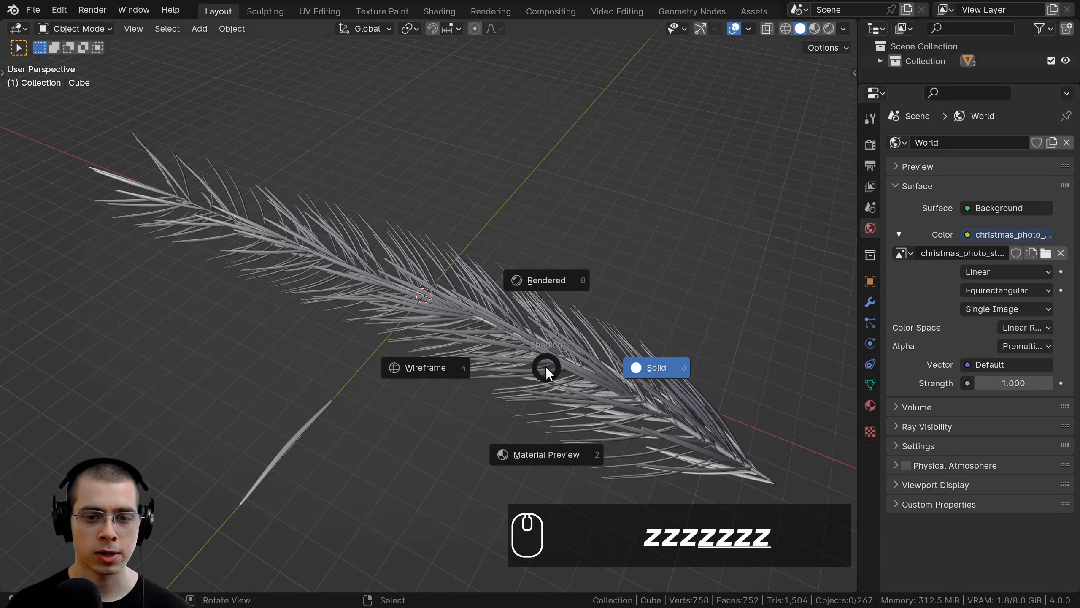
middle_click_drag(551, 289, 608, 288)
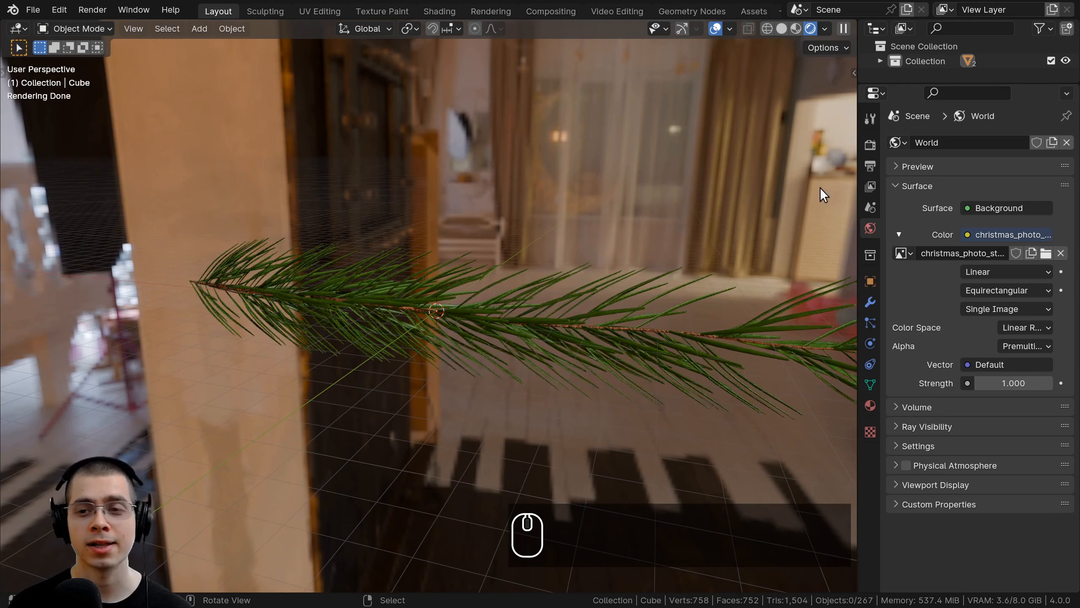
Step: Show the Color Management settings in the scene's render properties
left_click(871, 144)
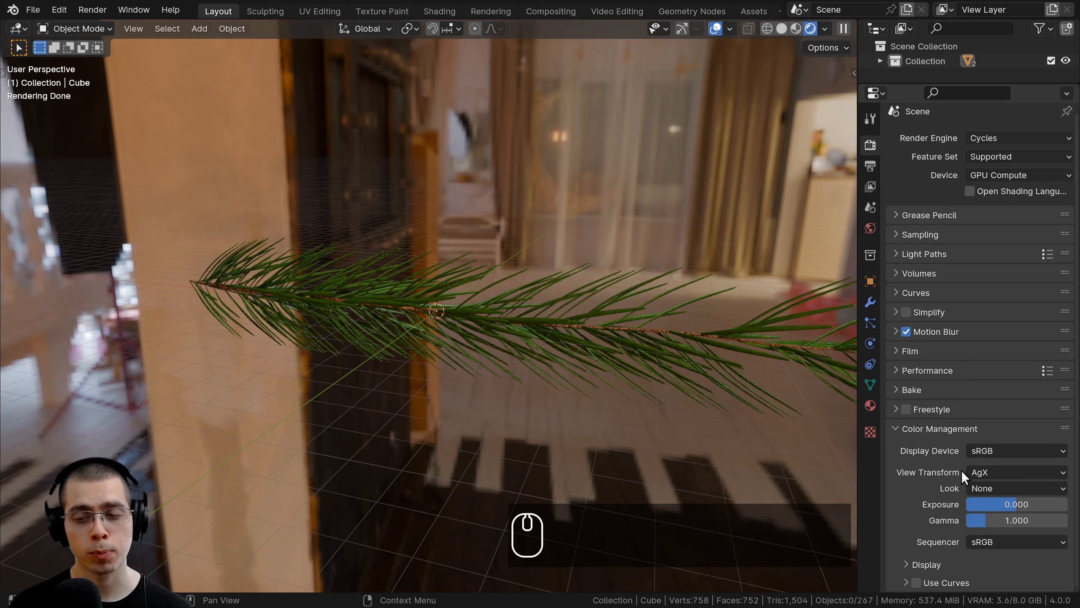
left_click(931, 427)
left_click(939, 439)
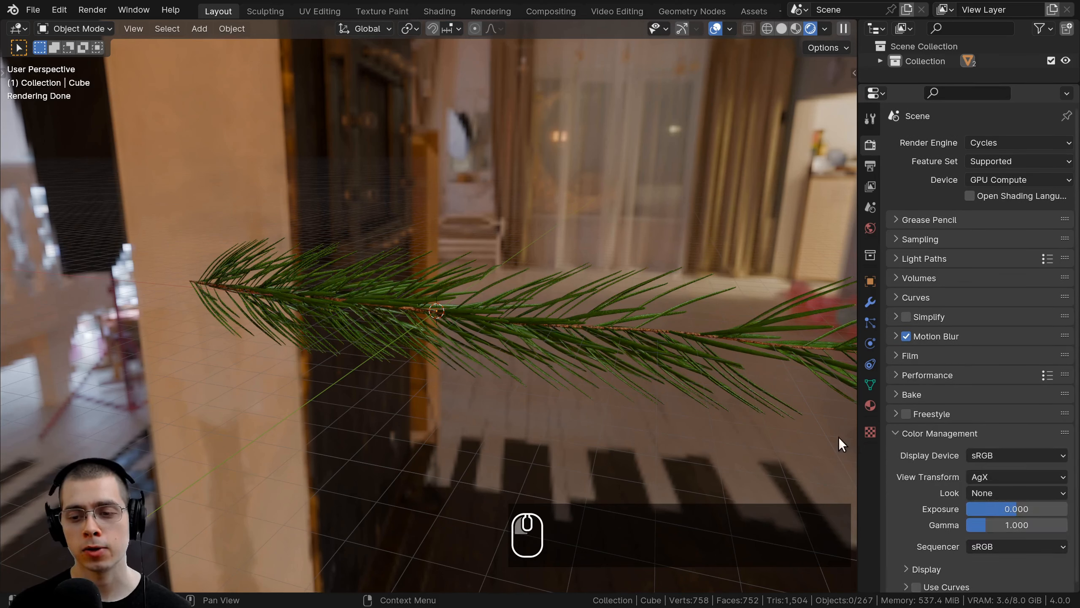
left_click(906, 437)
left_click(908, 437)
scroll(929, 486, "down", 1)
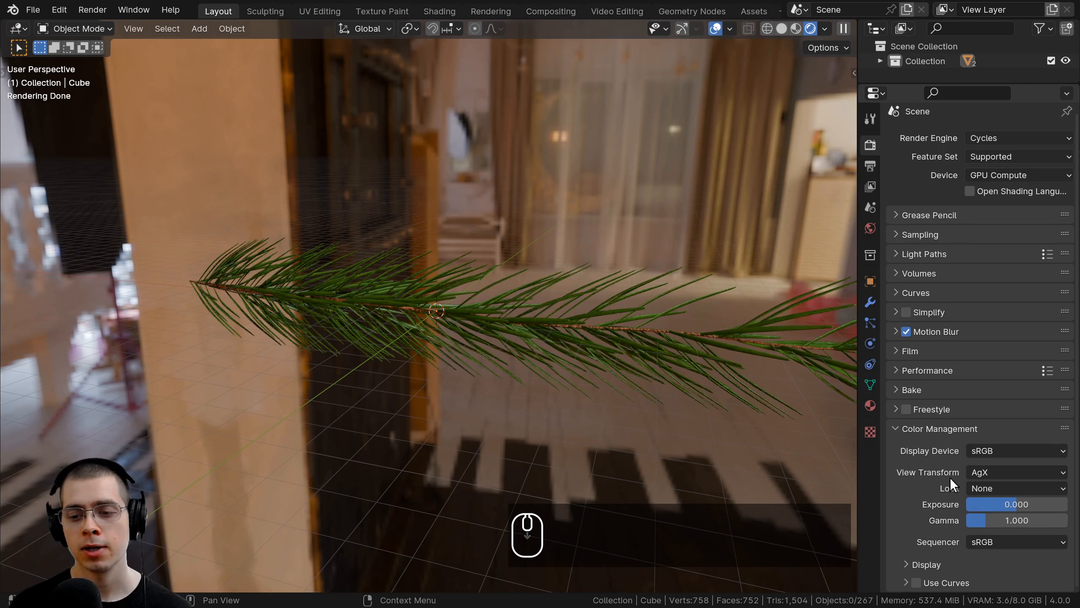
Step: Keep the view transform at AgX and set the colour management Look to Very High Contrast
left_click(995, 471)
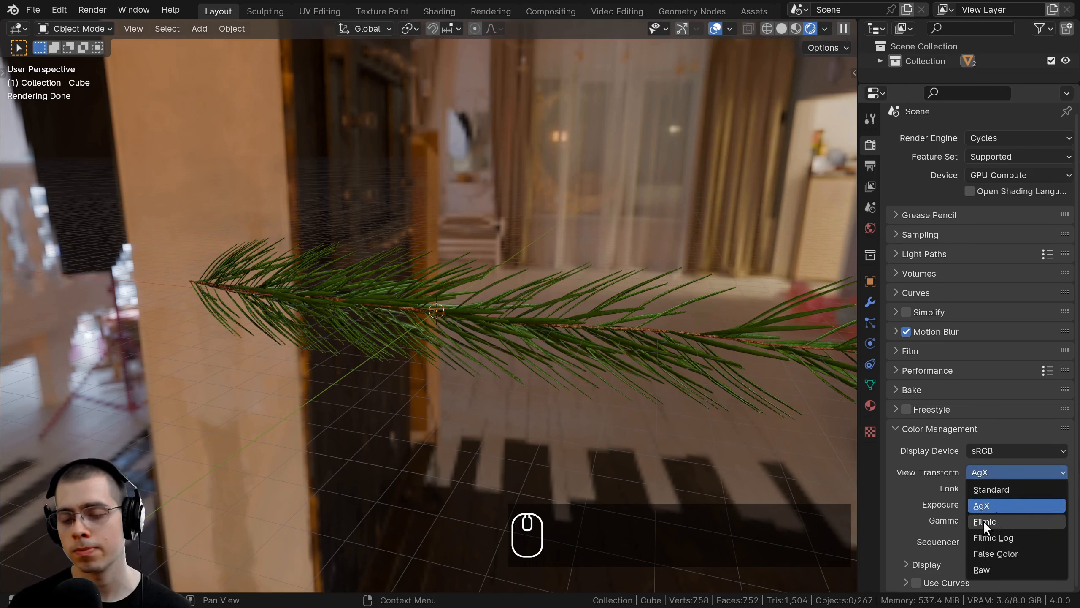
left_click(935, 483)
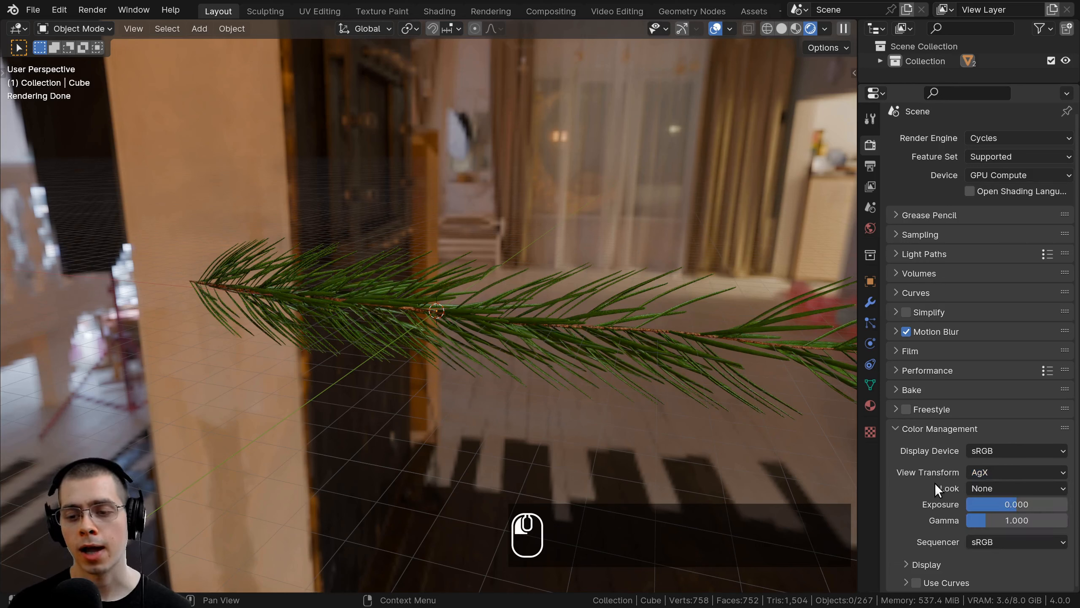
left_click(1002, 473)
left_click(991, 506)
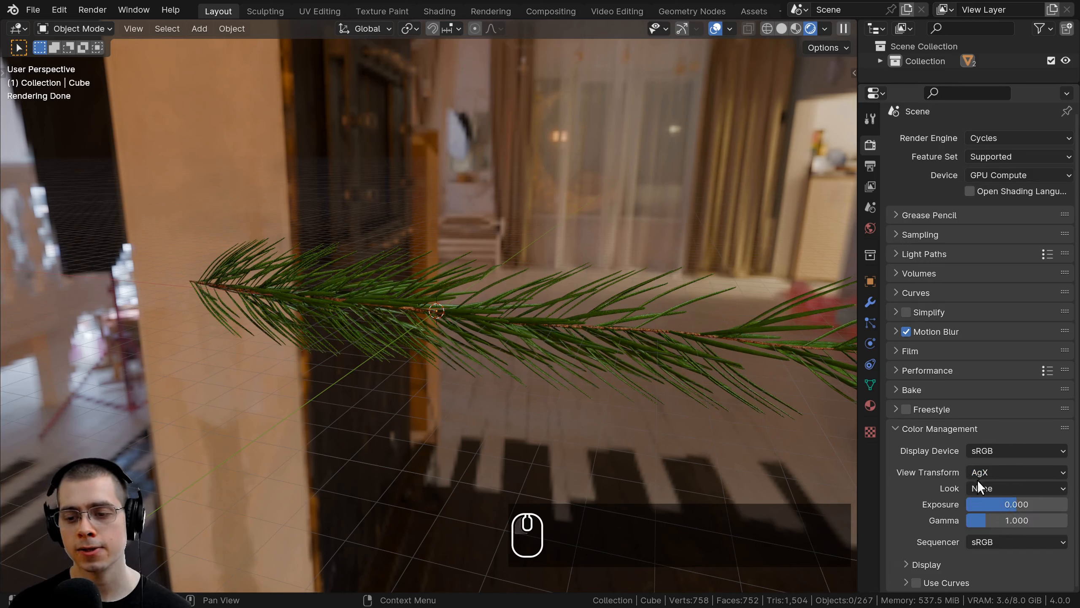
left_click(983, 490)
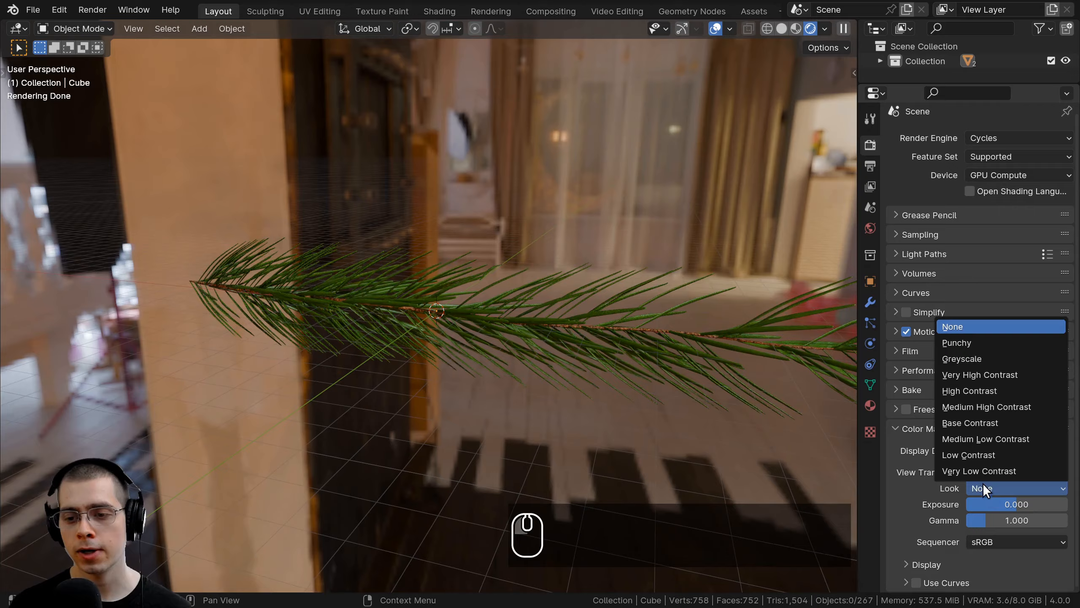
left_click(972, 379)
middle_click_drag(451, 309, 579, 294)
scroll(442, 251, "up", 3)
middle_click_drag(442, 251, 424, 246)
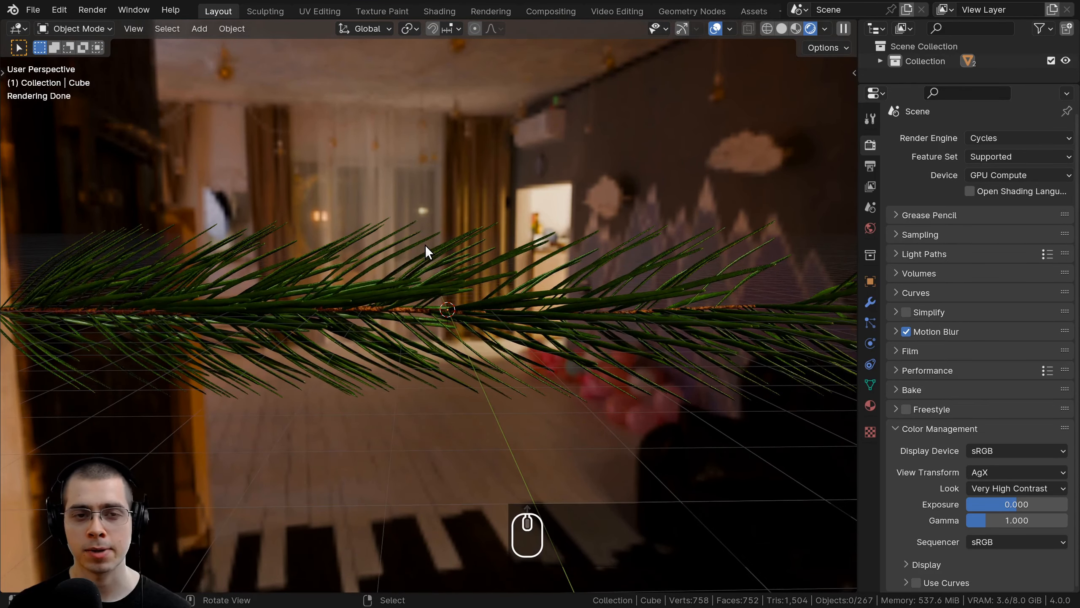
mouse_move(622, 255)
middle_mouse_down()
mouse_move(629, 285)
mouse_move(415, 213)
mouse_move(386, 176)
mouse_move(384, 275)
mouse_move(378, 236)
mouse_move(392, 220)
middle_mouse_up()
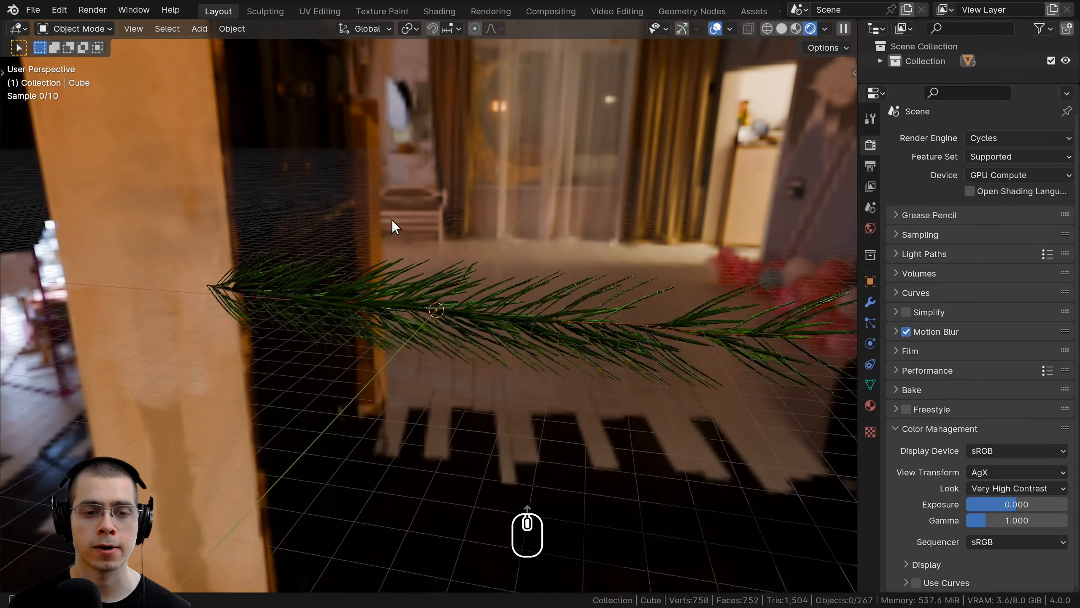
Step: Switch the viewport to Solid shading and hide all the objects in the scene
key("z")
left_click(596, 247)
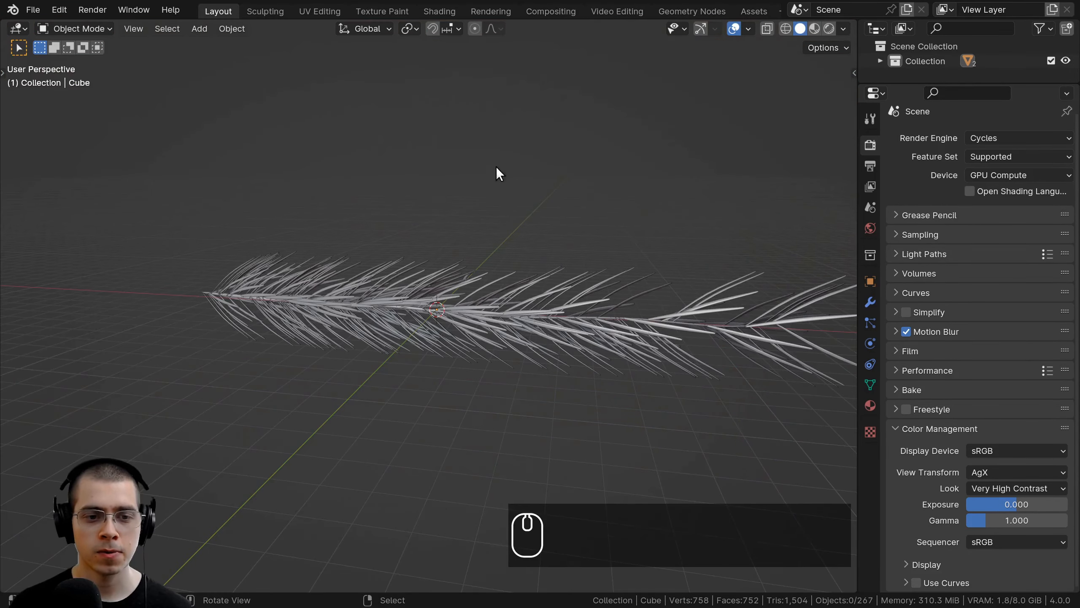
middle_click_drag(496, 167, 493, 275)
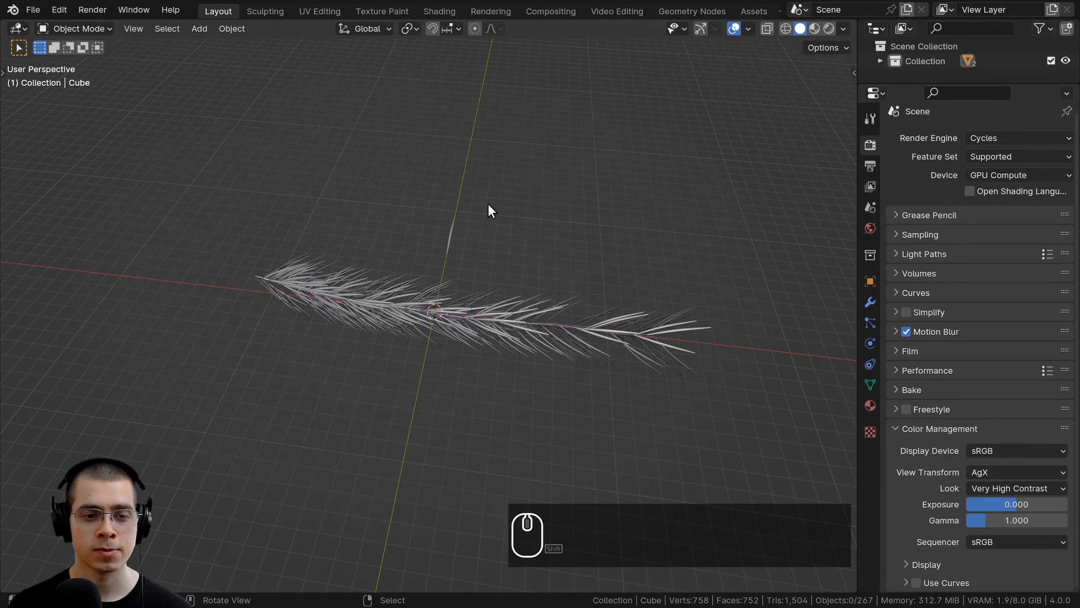
key("a")
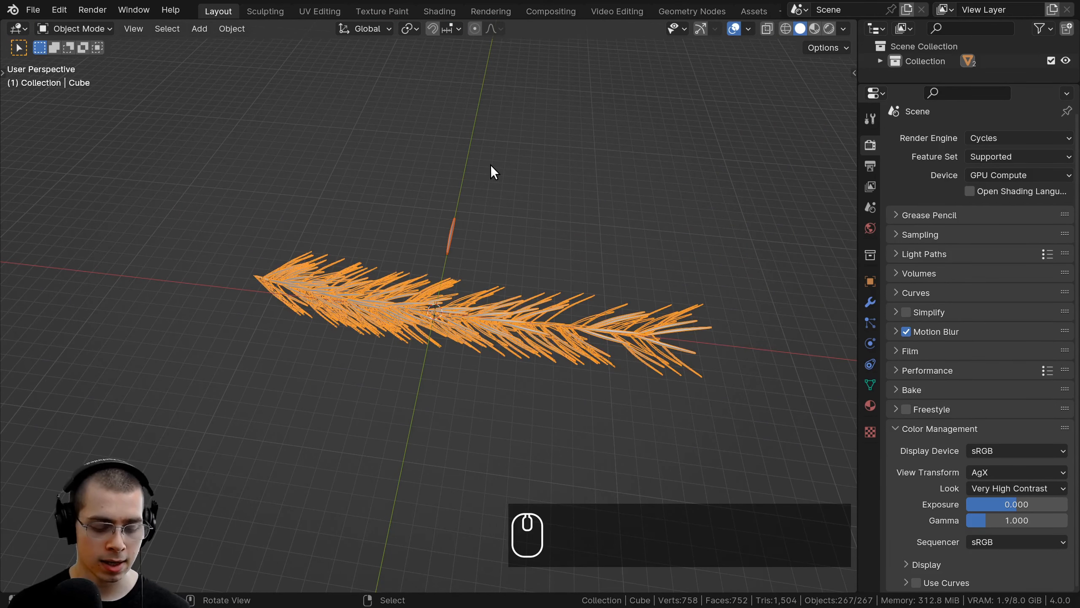
key("h")
Step: Reset the 3D cursor to the world origin and add a UV sphere there
middle_click_drag(491, 162, 491, 229, "shift")
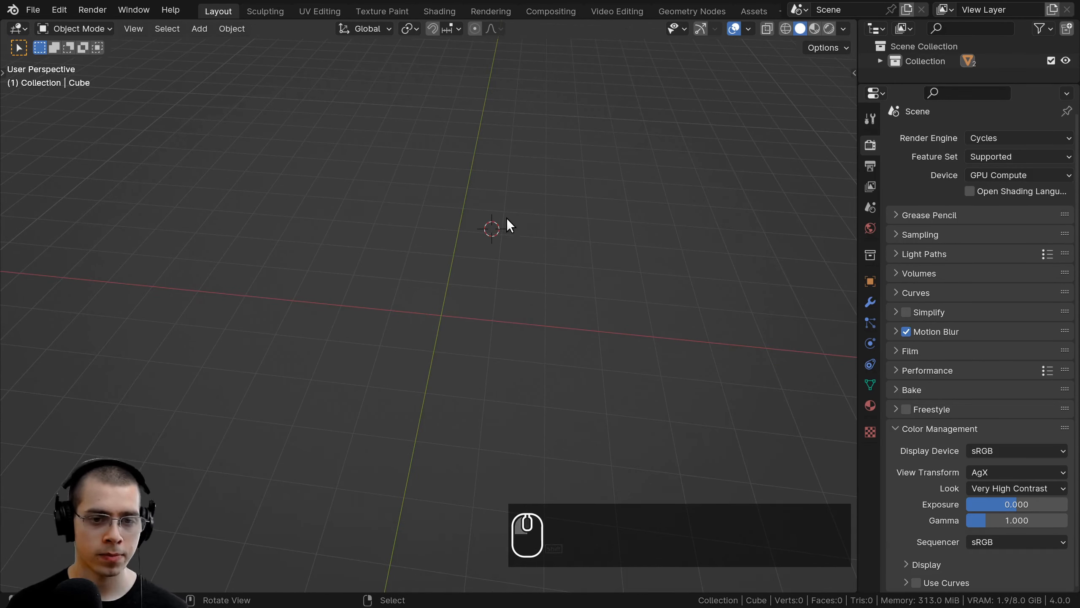
key("shift+c")
key("shift+c")
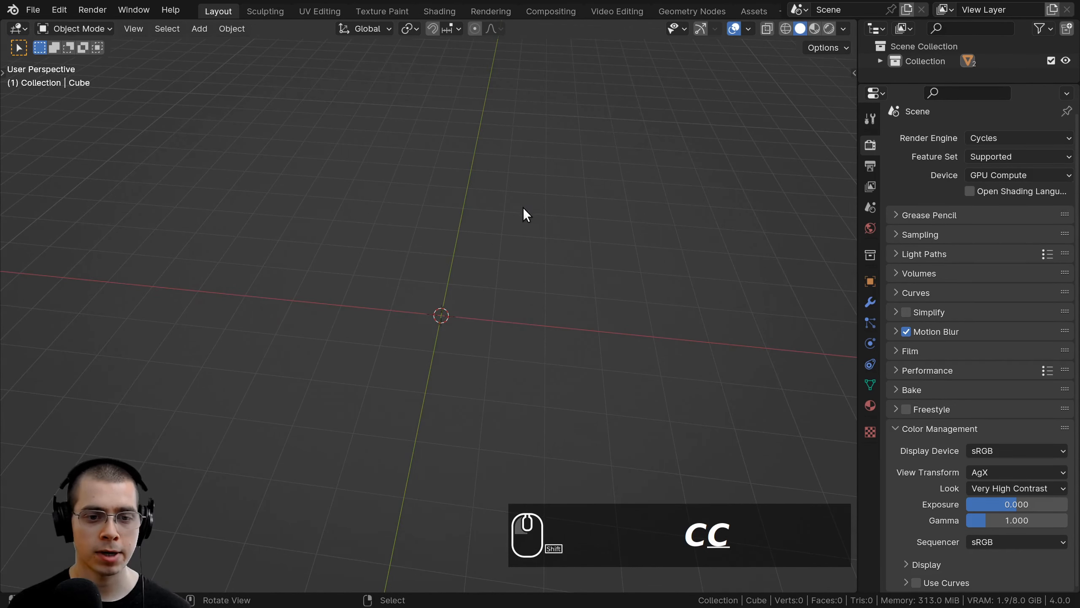
scroll(457, 299, "up", 1, "shift")
scroll(457, 298, "up", 3, "shift")
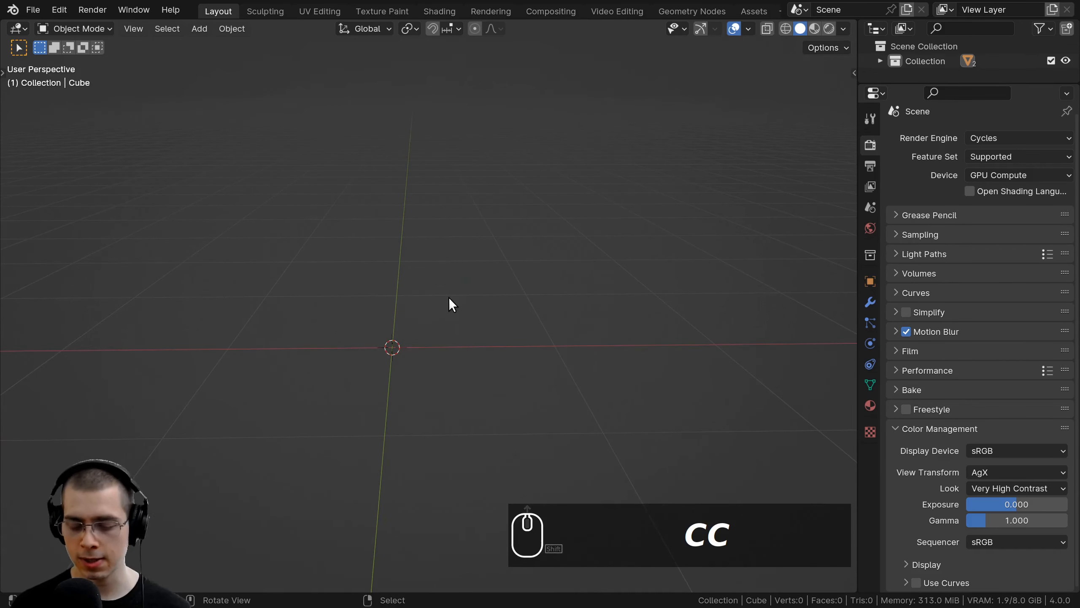
key("KP_1")
middle_click_drag(449, 297, 498, 313)
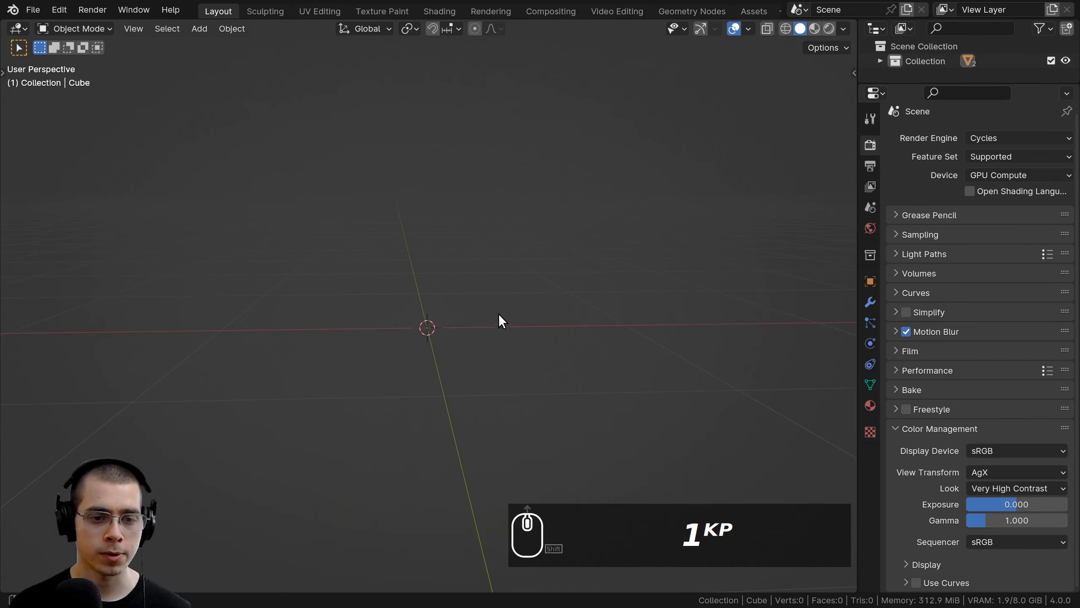
key("shift+a")
mouse_move(442, 252)
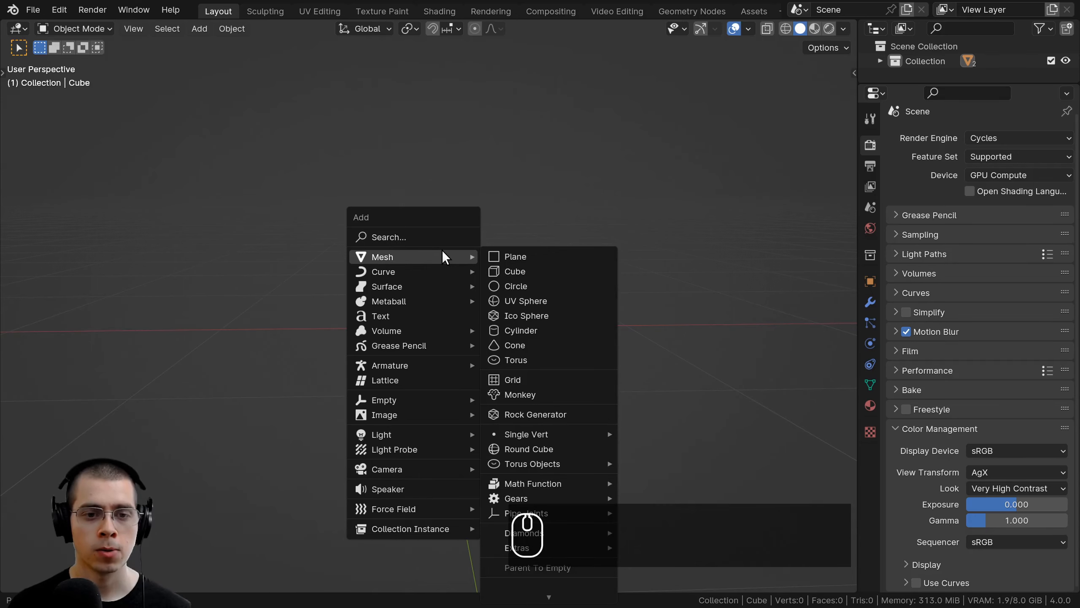
left_click(544, 299)
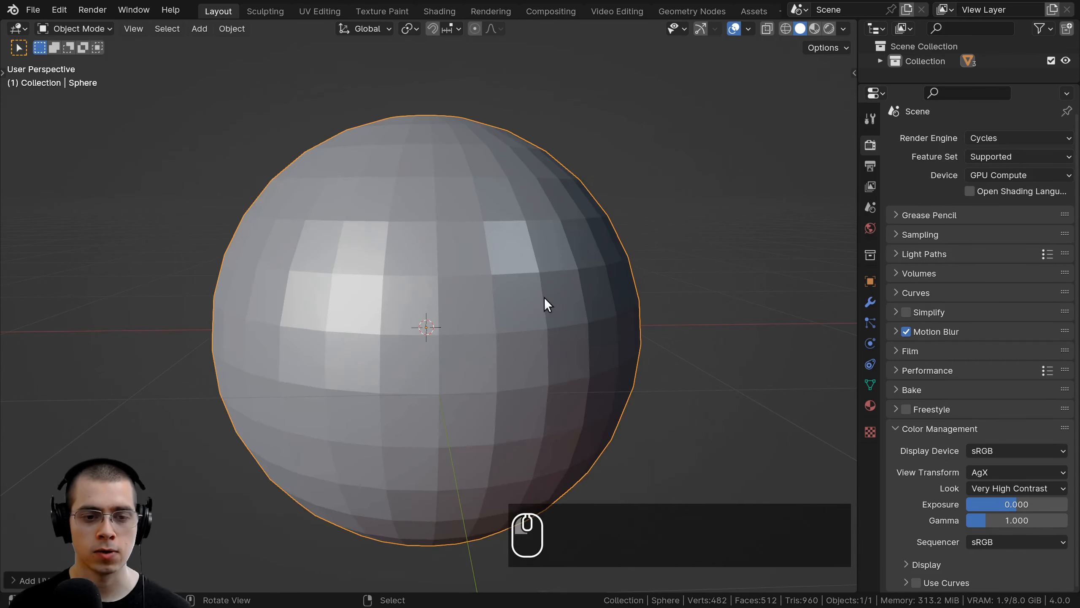
Step: Scale the sphere by 0.5 and apply its scale
scroll(554, 297, "down", 3)
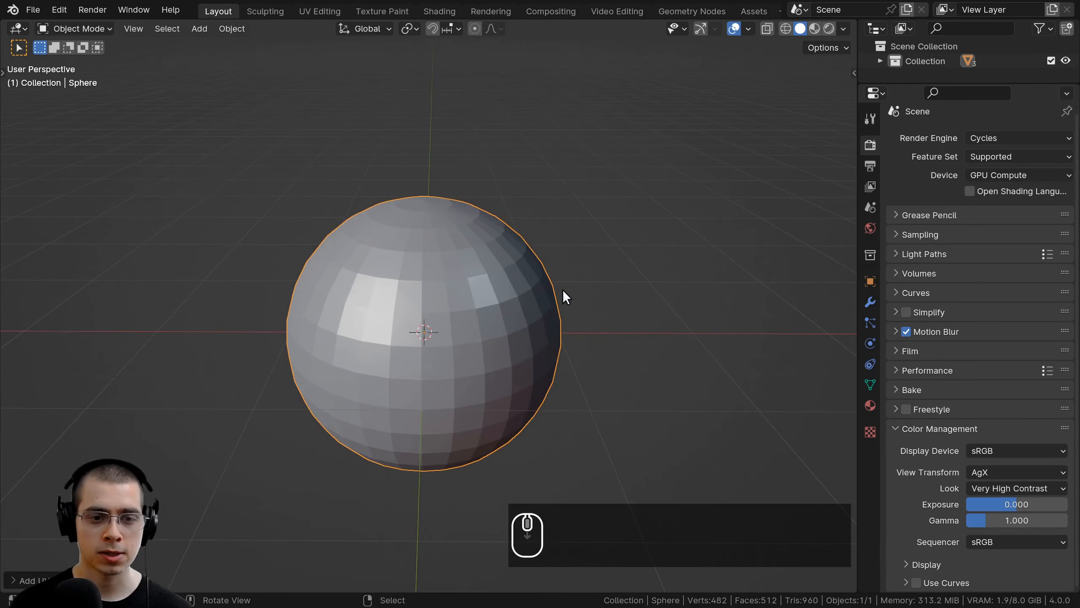
type("s.5")
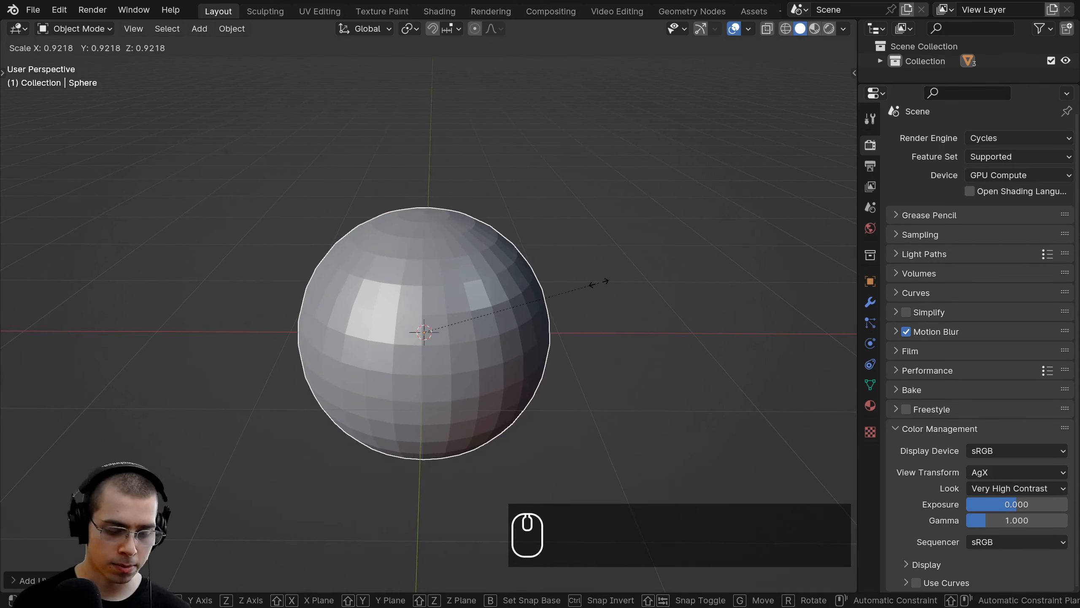
key("Return")
scroll(491, 235, "up", 2)
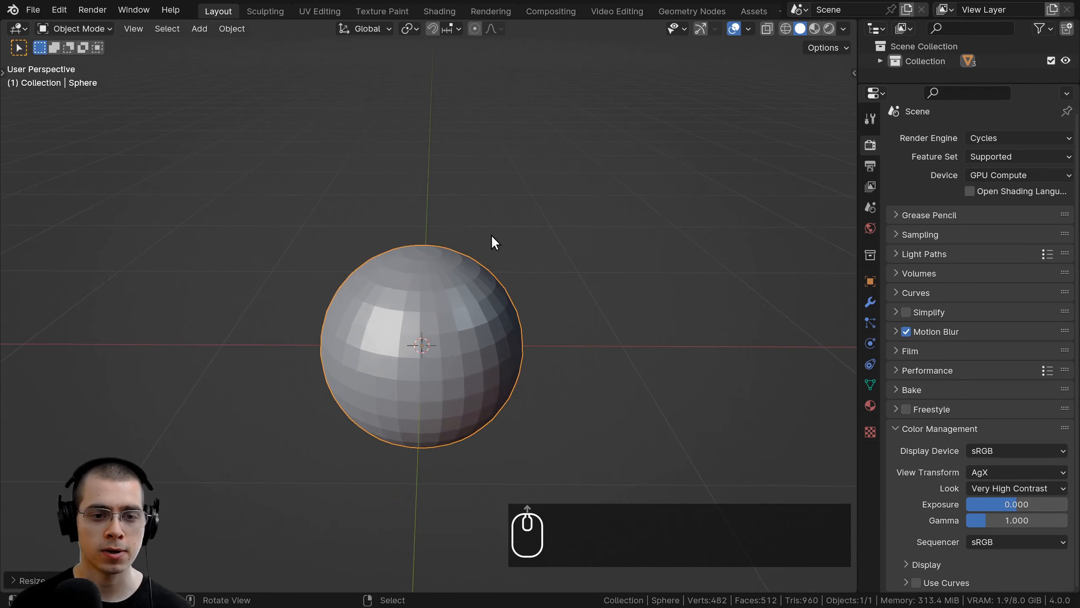
key("ctrl+a")
left_click(477, 235)
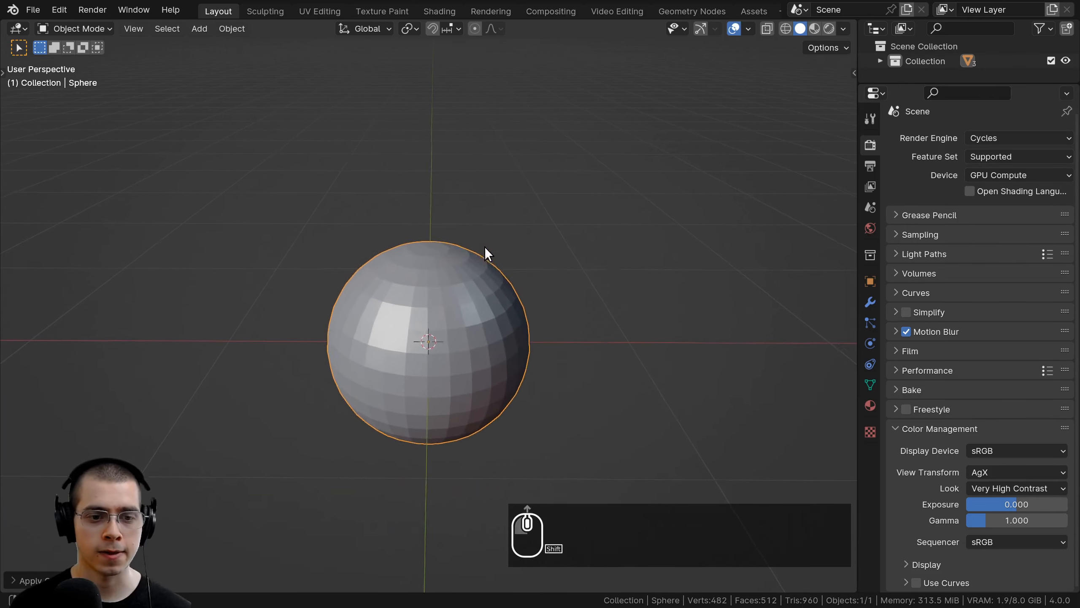
Step: Shade the sphere smooth
scroll(481, 242, "up", 2)
key("w")
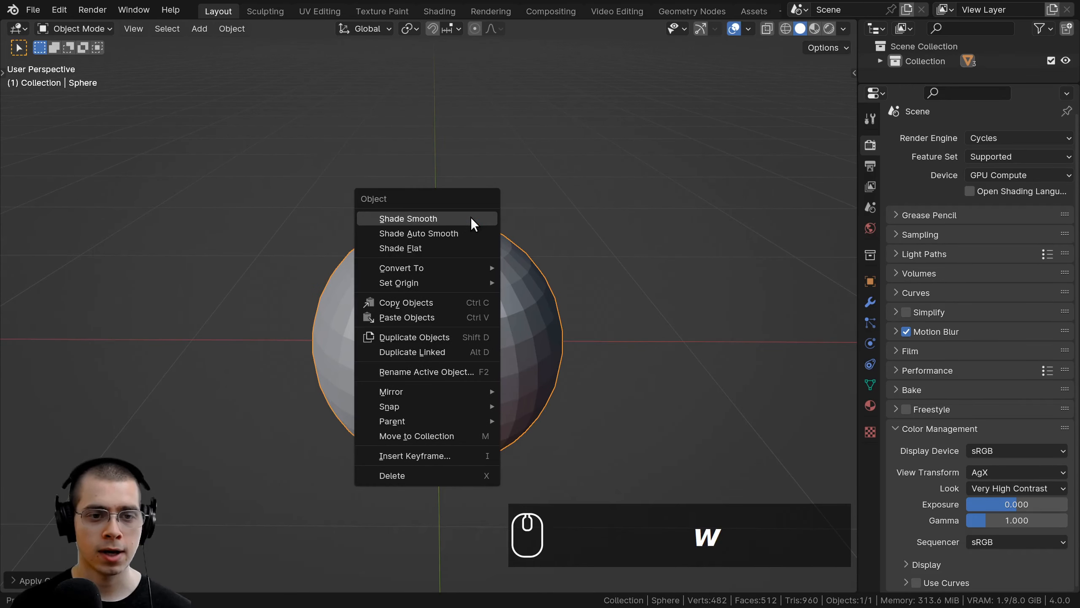
left_click(419, 219)
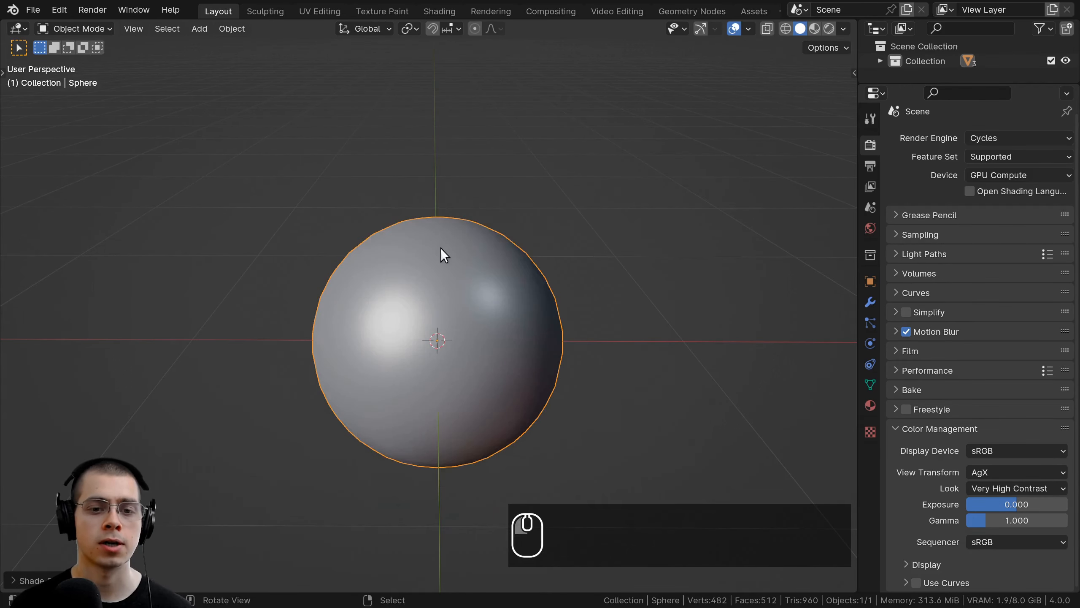
Step: In Edit Mode, duplicate the second edge loop below the sphere's upper pole and move the copy up about 0.03 m along Z
middle_click_drag(440, 248, 374, 258)
key("Tab")
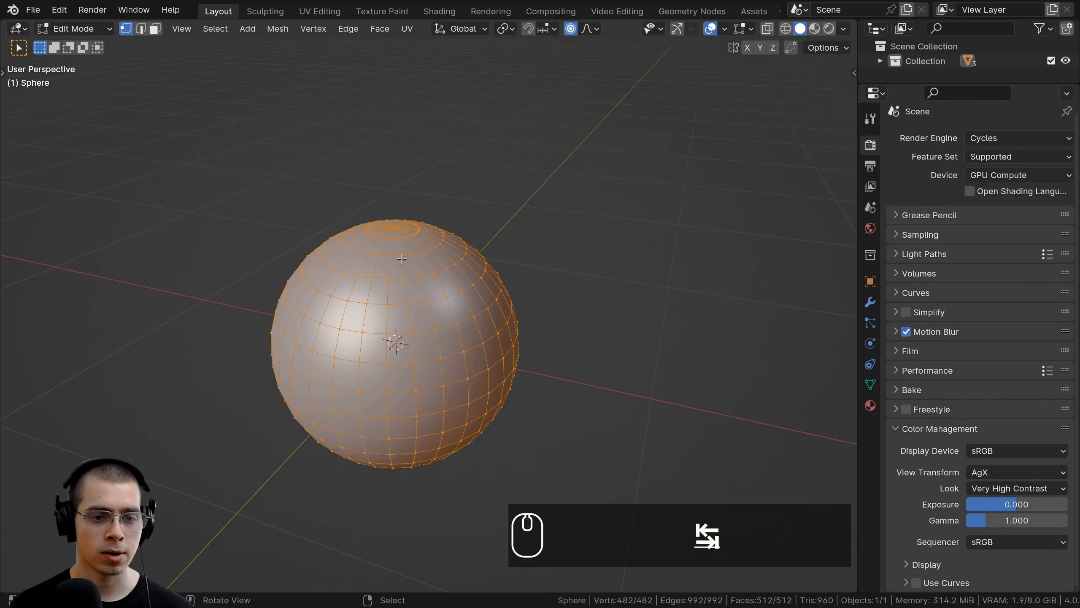
scroll(421, 306, "up", 5)
scroll(437, 349, "up", 3, "shift")
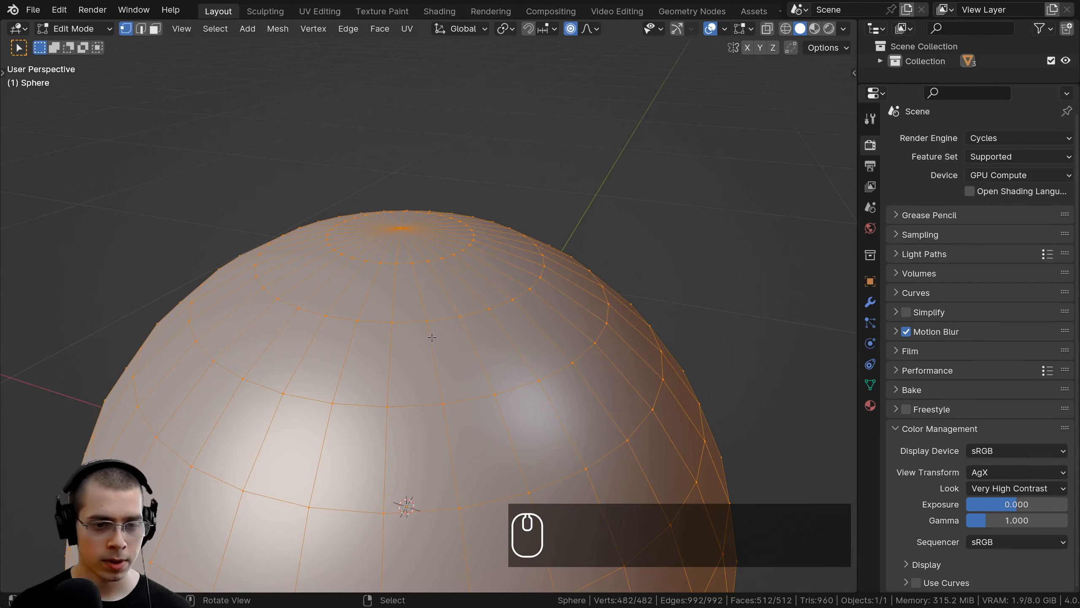
left_click(408, 321, "alt")
middle_click_drag(408, 321, 514, 385)
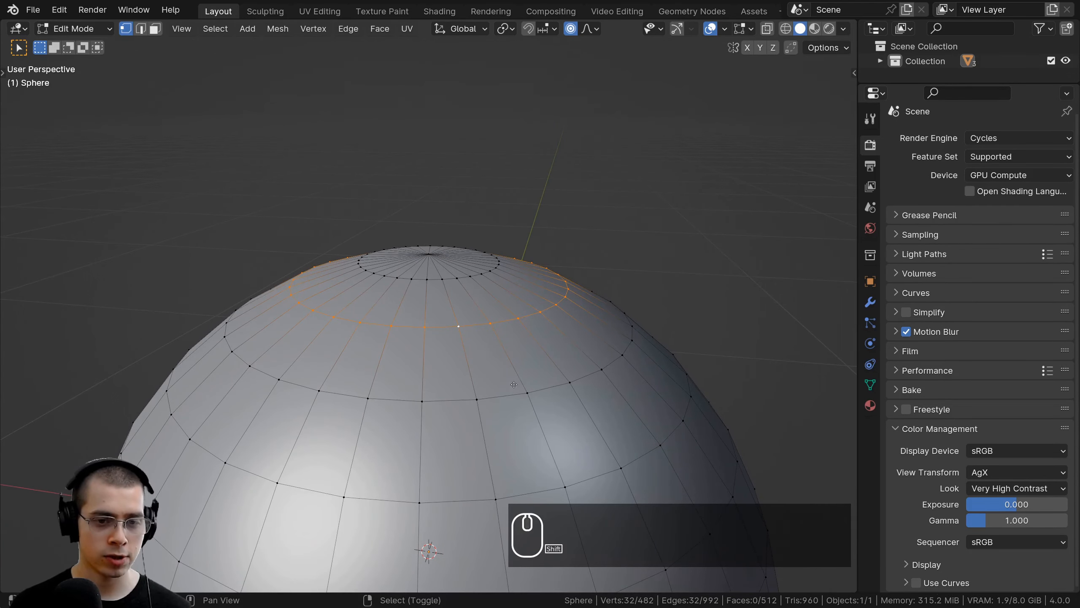
key("shift+d")
key("z")
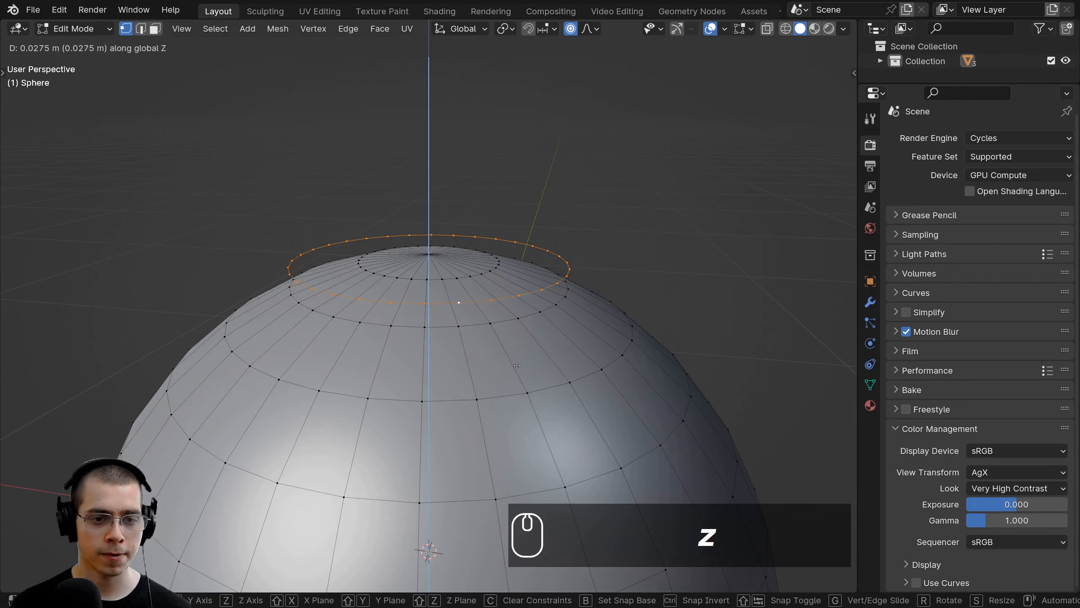
left_click(517, 366)
key("g")
key("z")
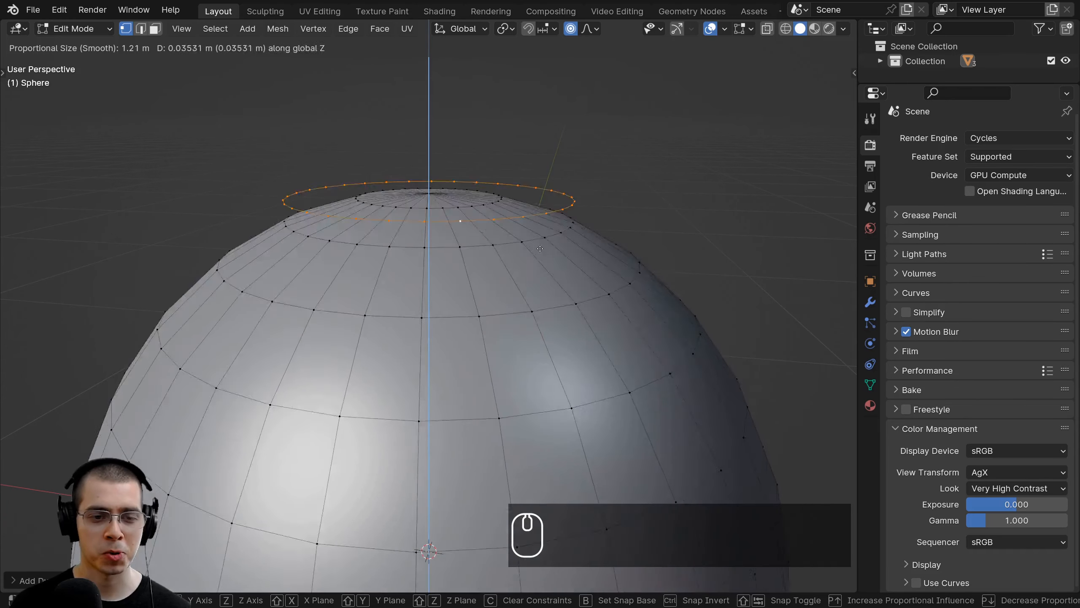
right_click(582, 387)
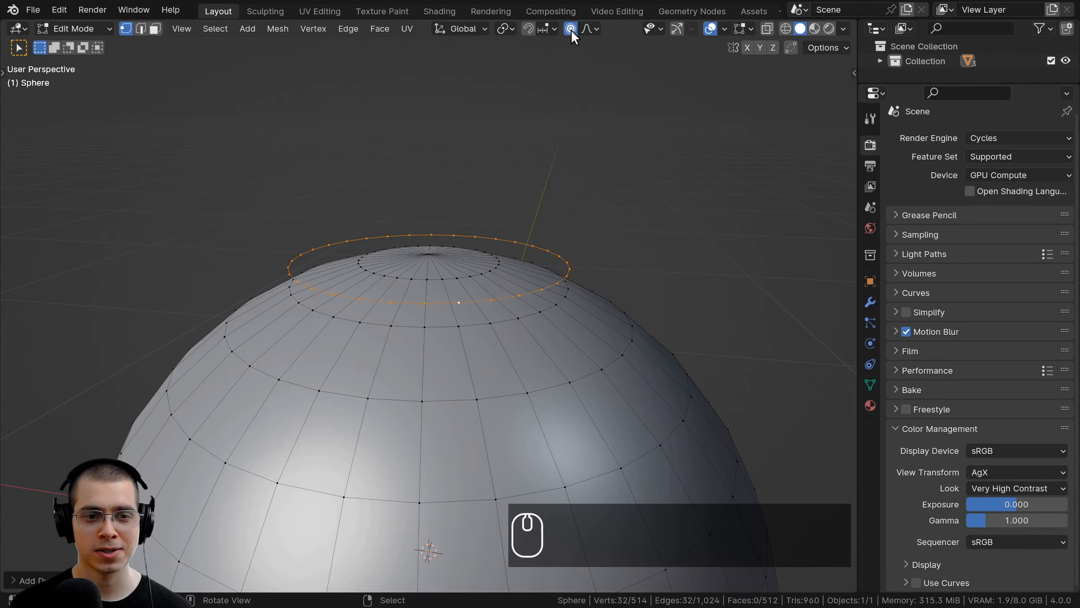
Step: Turn off proportional editing and raise the duplicated ring about 0.07 m along Z above the sphere
scroll(505, 323, "down", 2)
key("g")
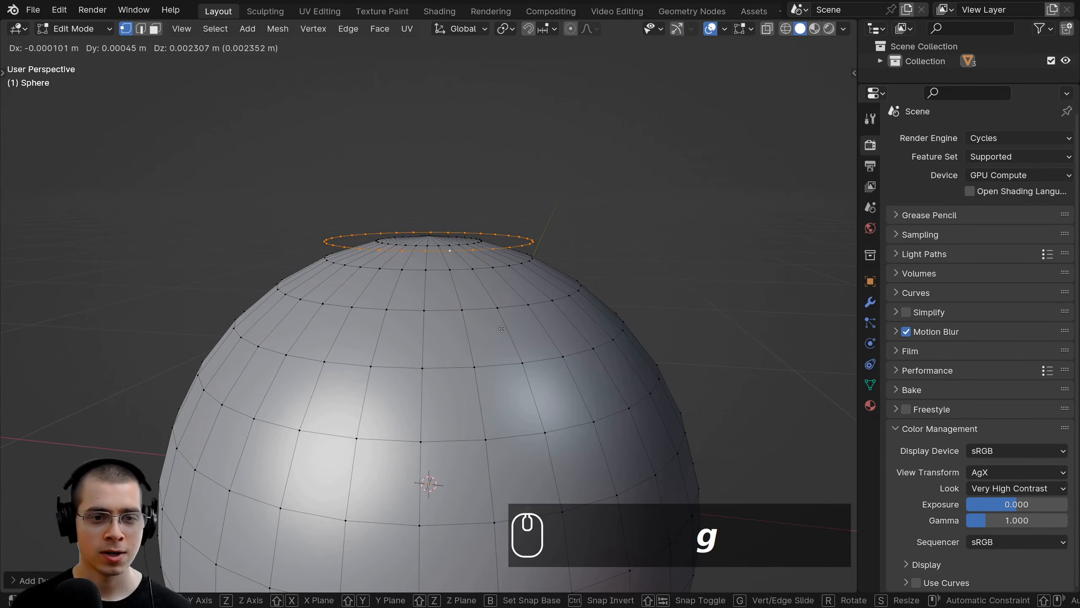
key("z")
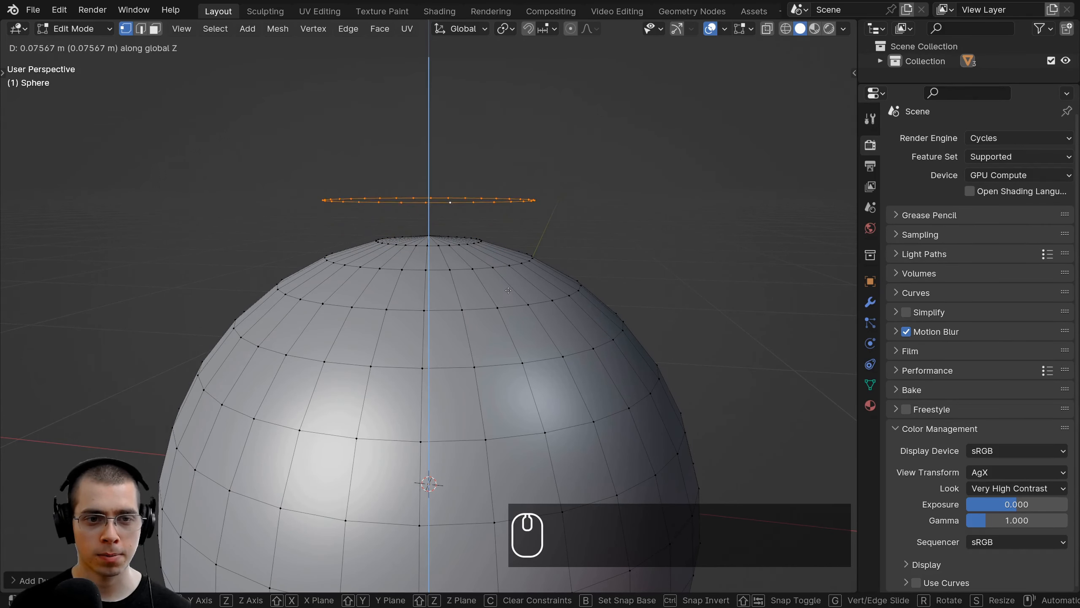
left_click(506, 296)
Step: Scale the ring slightly smaller and extrude it down along Z to meet the sphere, forming a collar
middle_click_drag(506, 296, 514, 243)
key("s")
left_click(547, 288)
key("e")
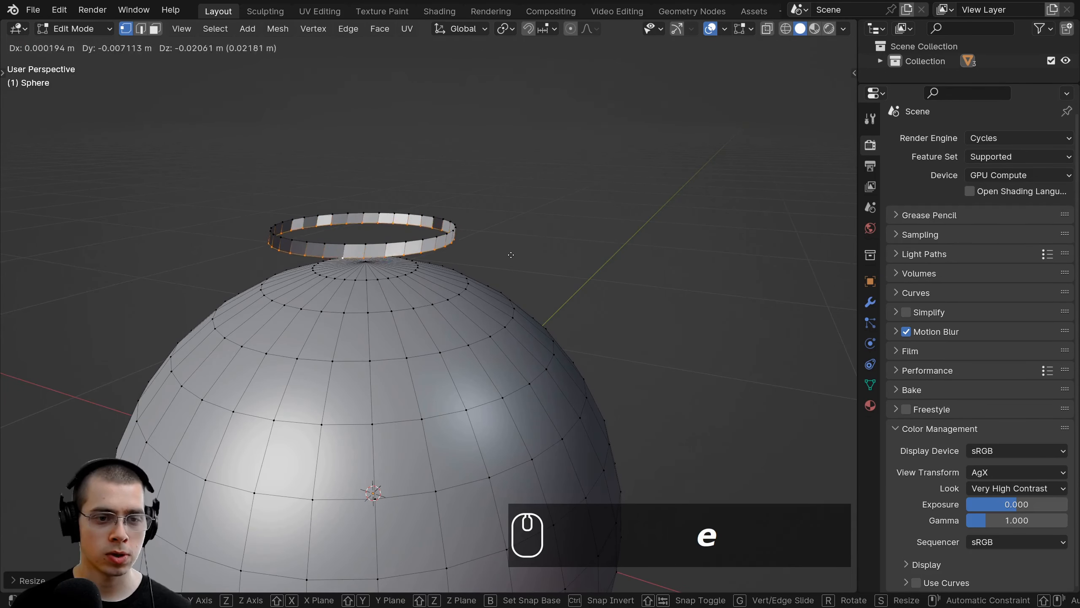
key("z")
left_click(516, 299)
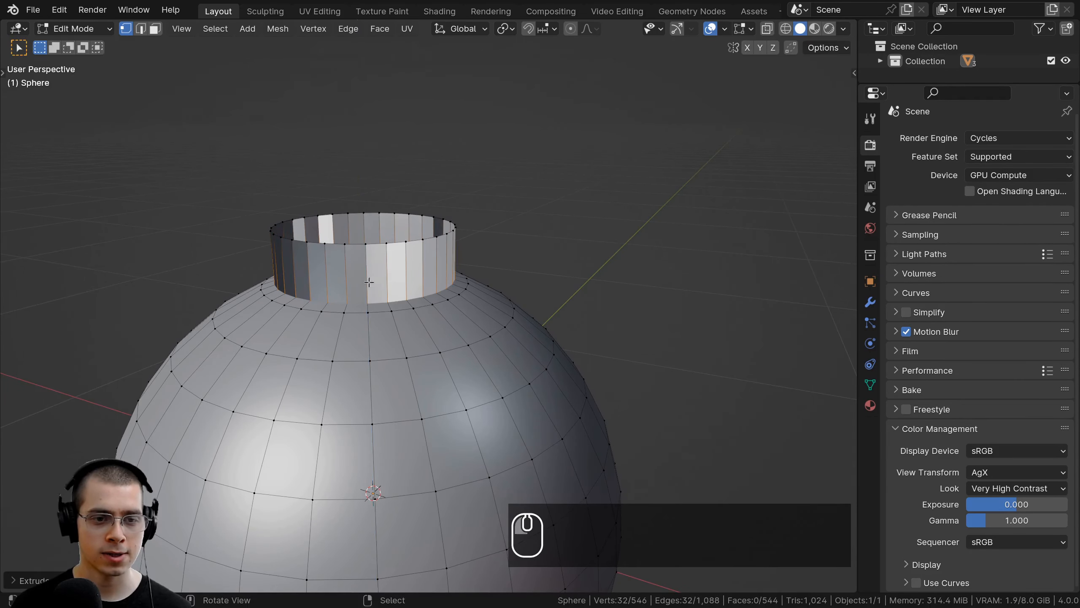
Step: Select the collar's upper edge loop and raise it slightly along Z to make the collar taller
middle_click_drag(516, 298, 431, 196)
left_click(438, 177, "alt")
middle_click_drag(553, 225, 522, 271)
key("g")
key("z")
left_click(559, 253)
Step: Select the whole collar above the sphere and scale it uniformly to about 0.89
scroll(521, 271, "down", 5)
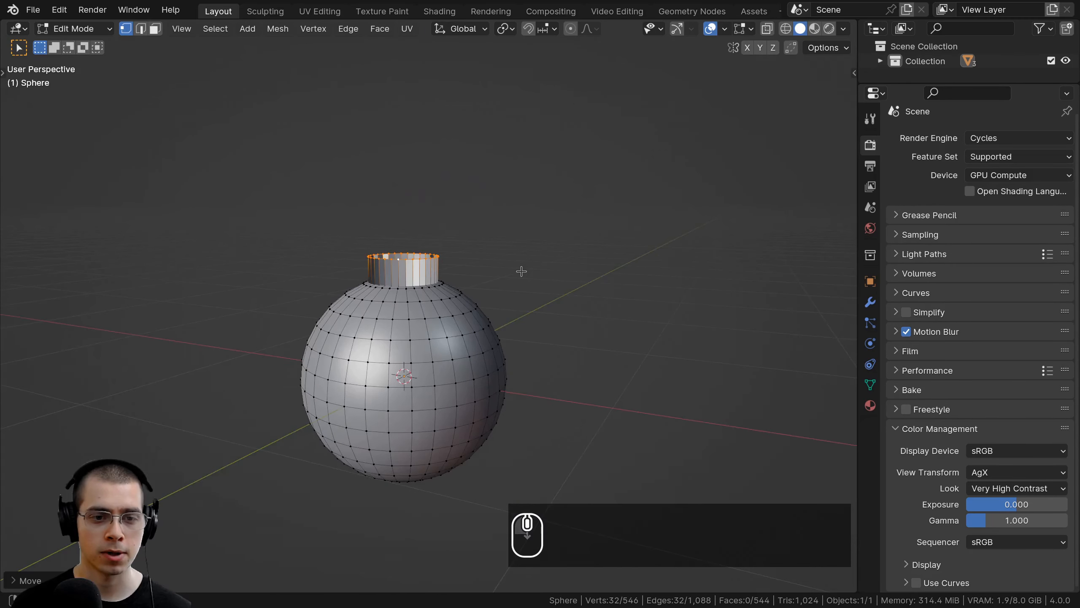
scroll(506, 256, "up", 4)
right_click(479, 221)
scroll(479, 254, "up", 4)
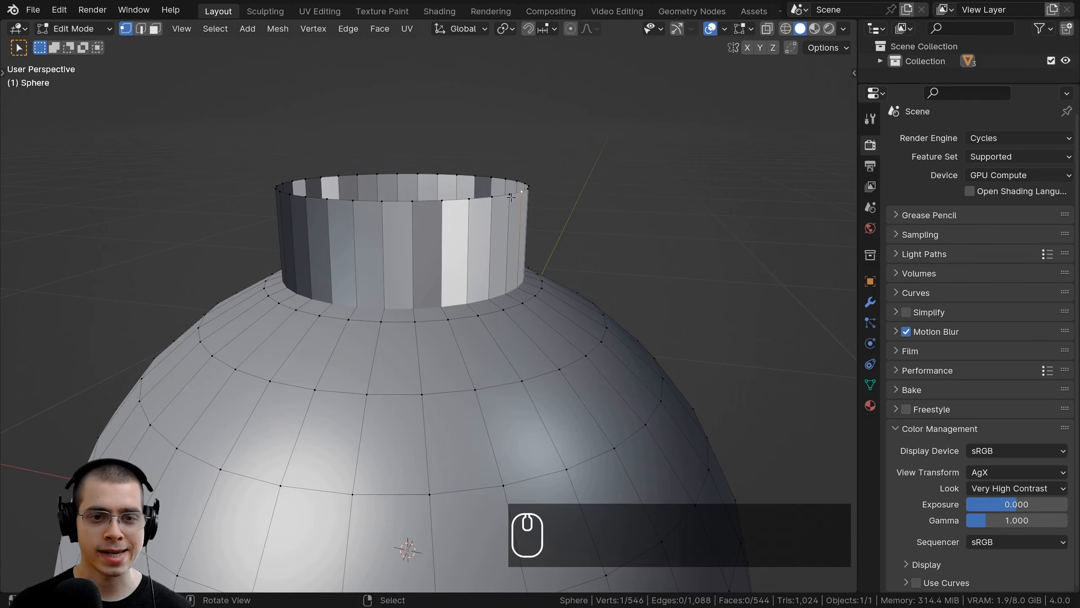
key("l")
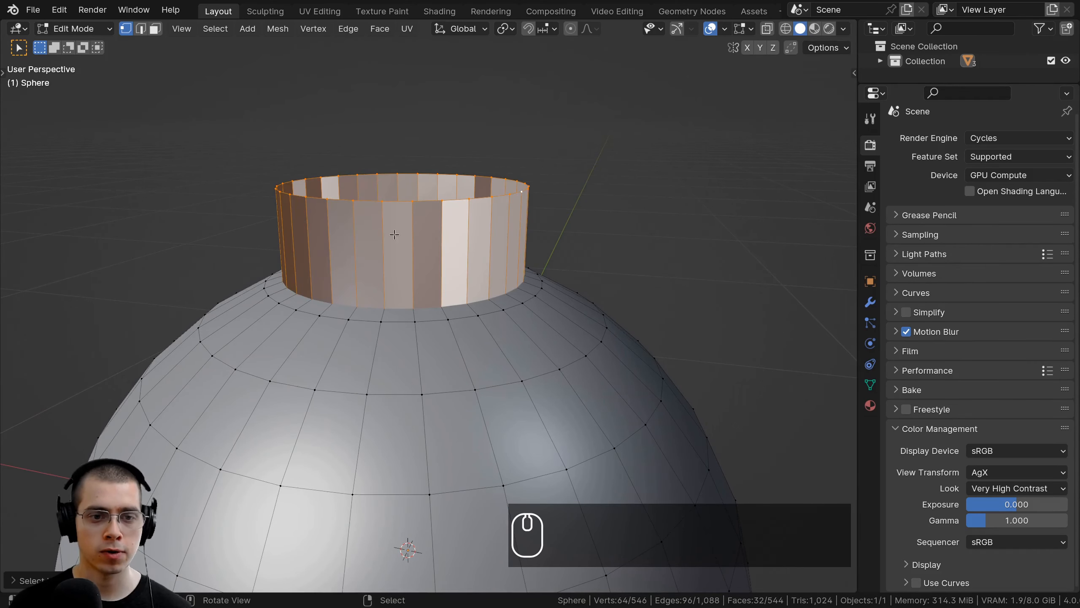
key("s")
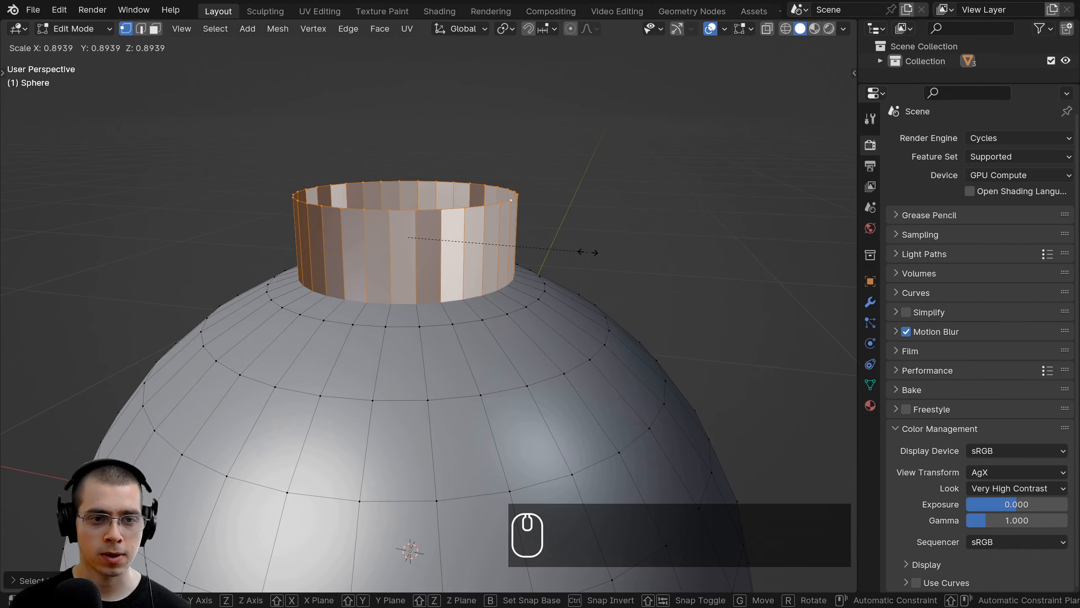
left_click(588, 251)
Step: Adjust the collar's height by scaling along Z, and move it along Z to sit on the sphere
key("s")
key("z")
left_click(602, 239)
key("g")
key("z")
left_click(600, 237)
Step: Select the collar's upper edge loop and fill it with a single face to close the cap
middle_click_drag(416, 217, 414, 244)
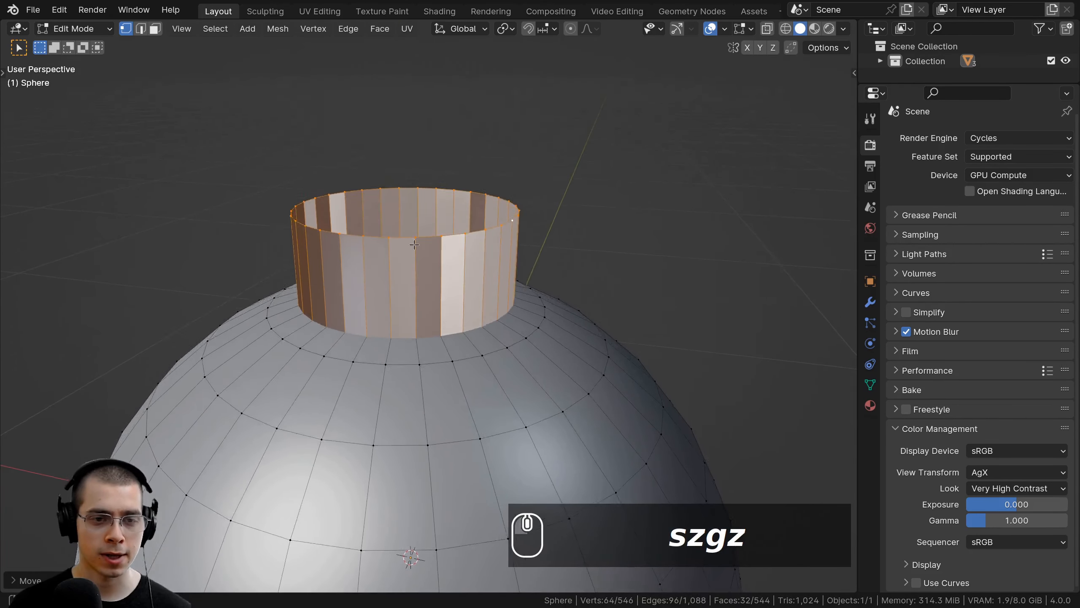
scroll(414, 239, "up", 4)
scroll(408, 229, "down", 2)
left_click(397, 232, "alt")
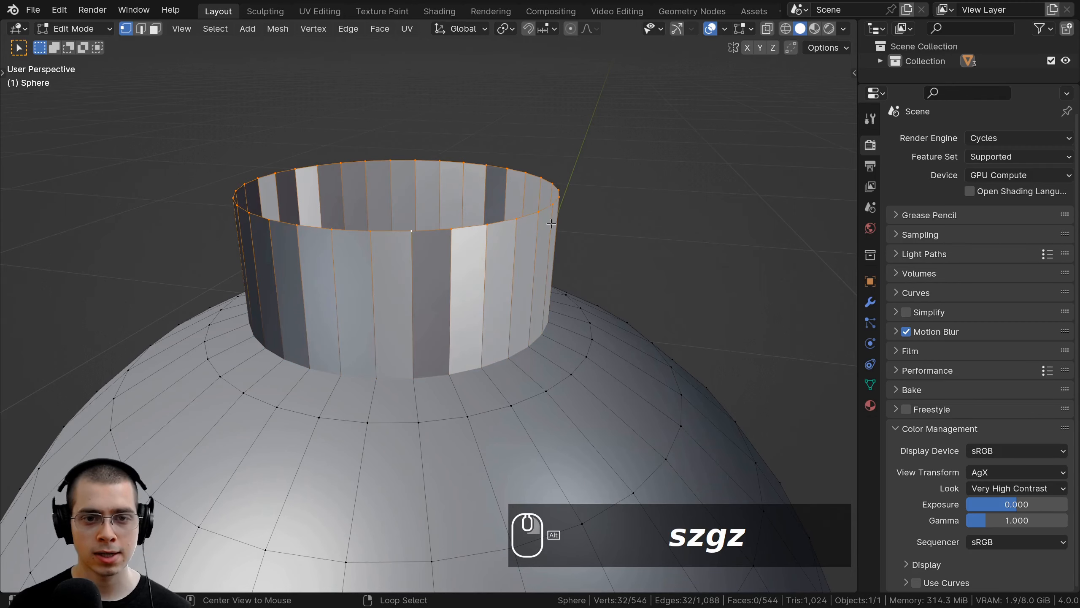
middle_click_drag(342, 227, 360, 236)
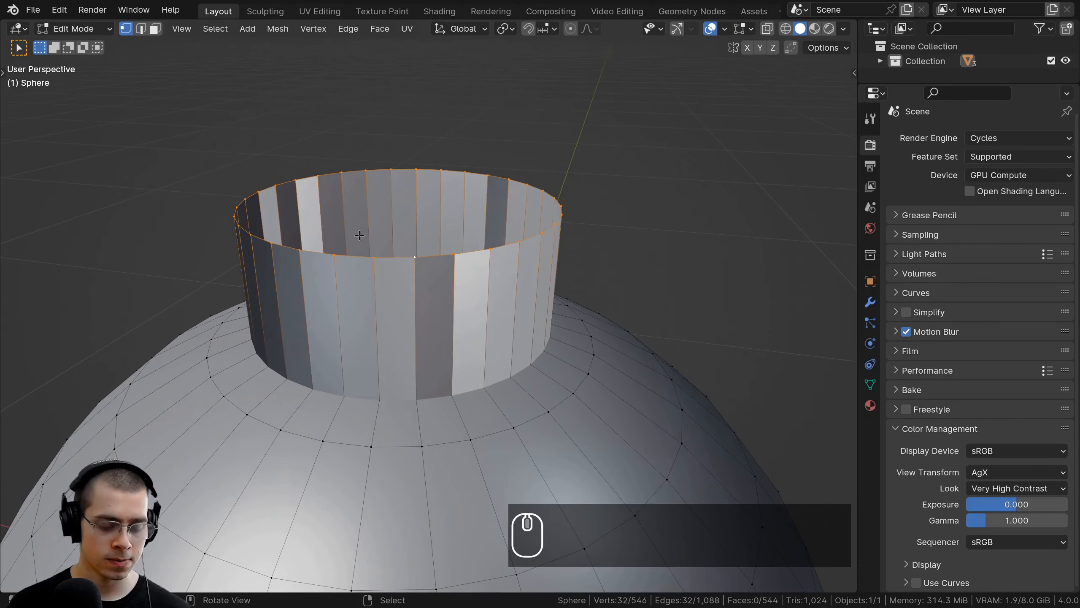
key("f")
scroll(432, 302, "down", 6)
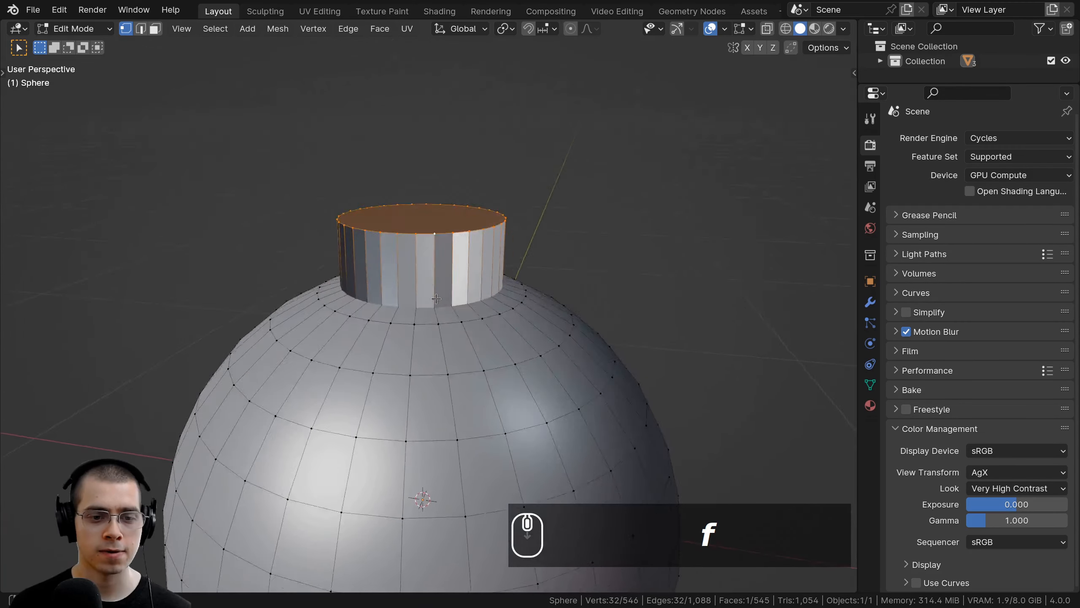
scroll(432, 301, "up", 6)
scroll(316, 257, "down", 2)
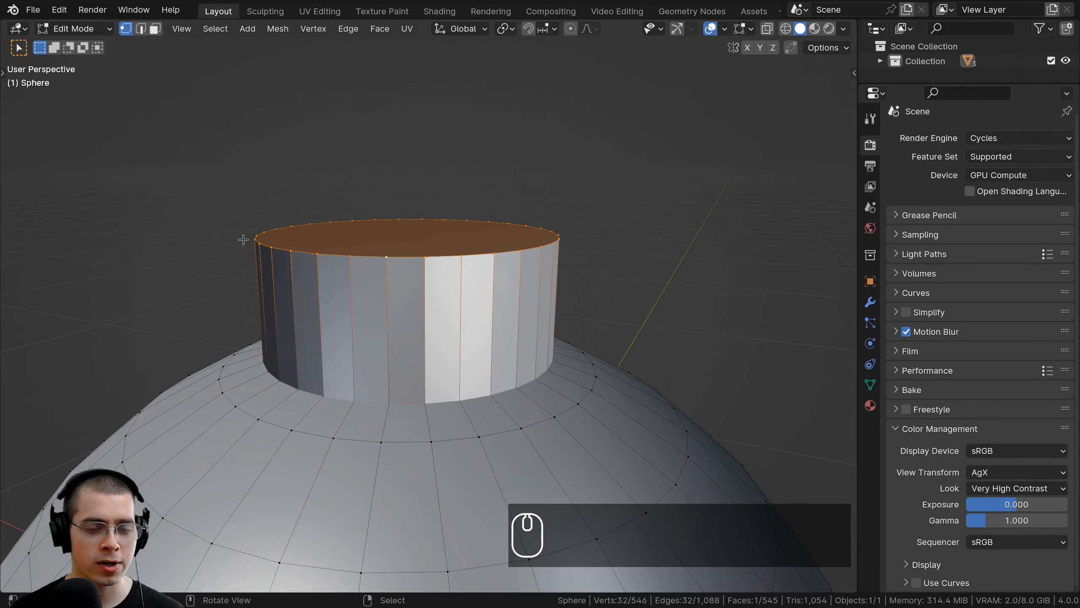
Step: Select the entire mesh, recalculate its normals to the outside, and clear the selection
scroll(262, 344, "down", 3)
middle_click_drag(262, 344, 262, 334)
middle_click_drag(262, 334, 290, 309, "shift")
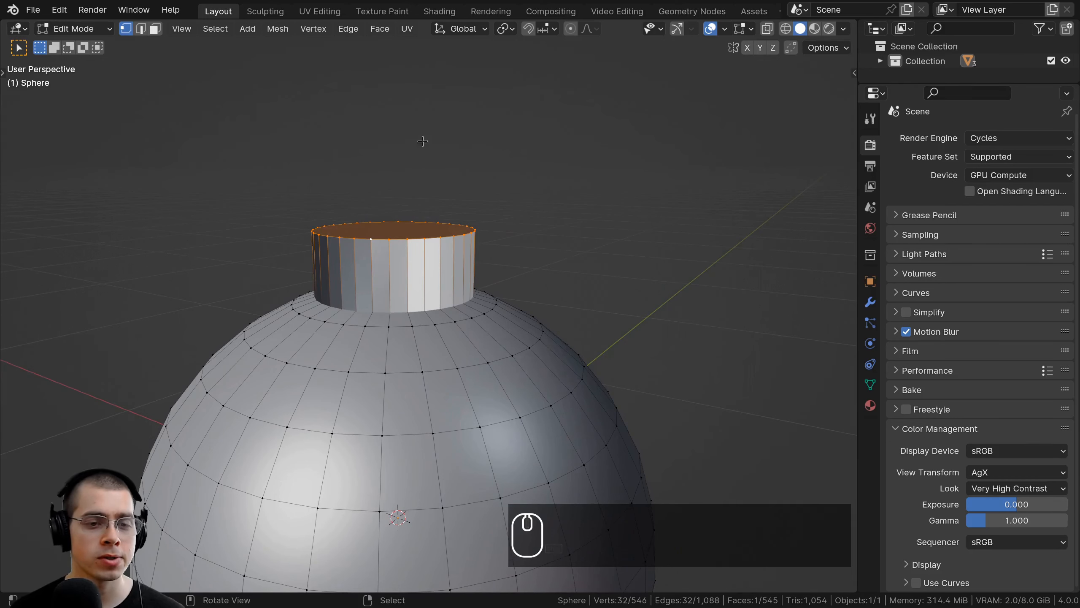
key("a")
middle_click_drag(477, 318, 475, 315, "shift")
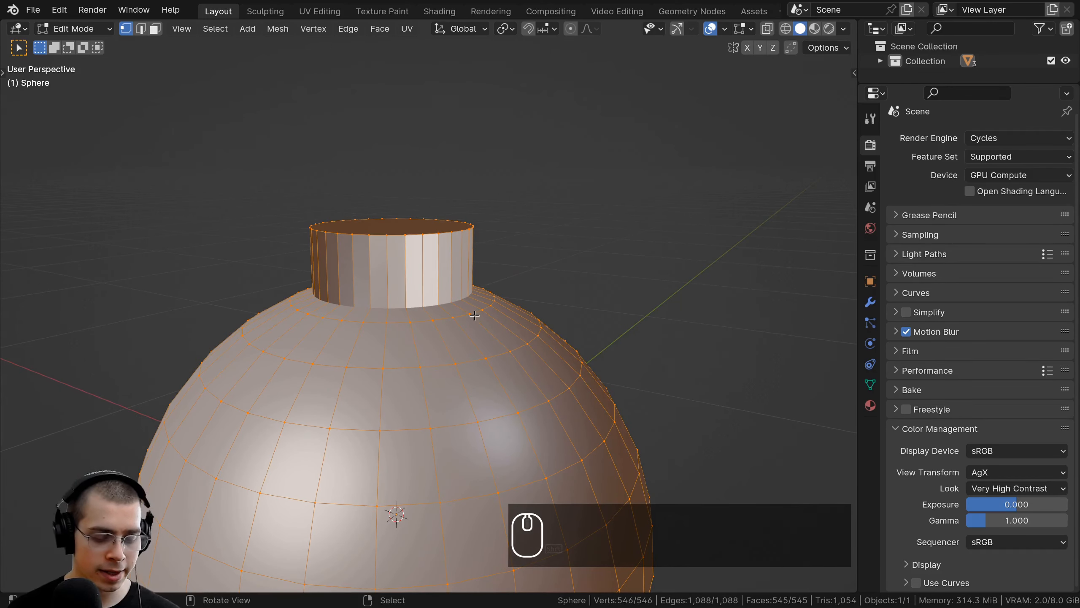
key("shift+n")
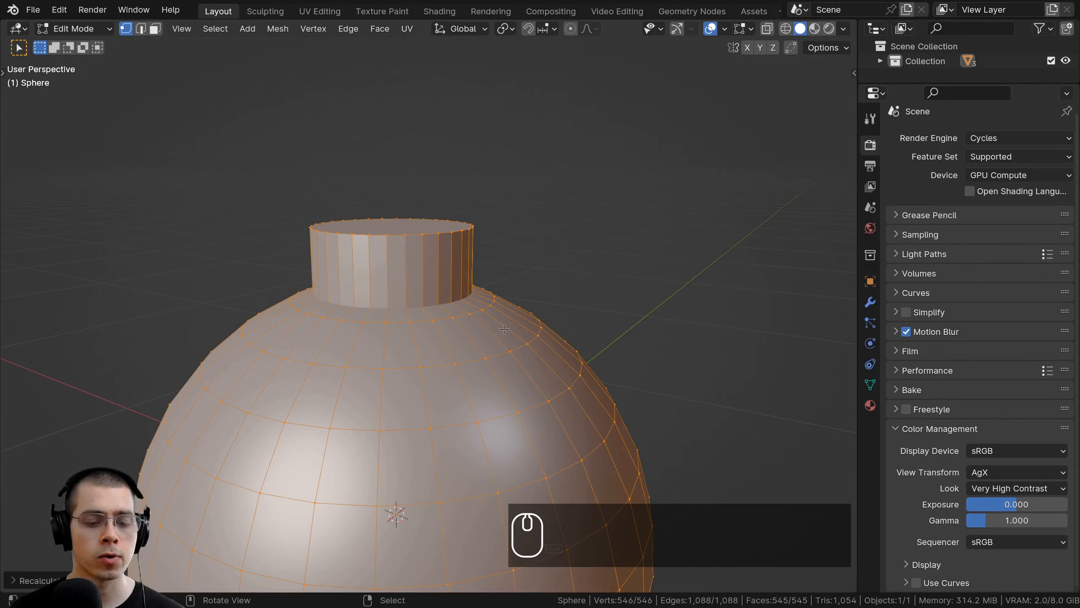
key("alt+a")
Step: Add a cube to the bauble mesh, shrink it to a small block and raise it along Z above the cap
middle_click_drag(493, 321, 406, 209)
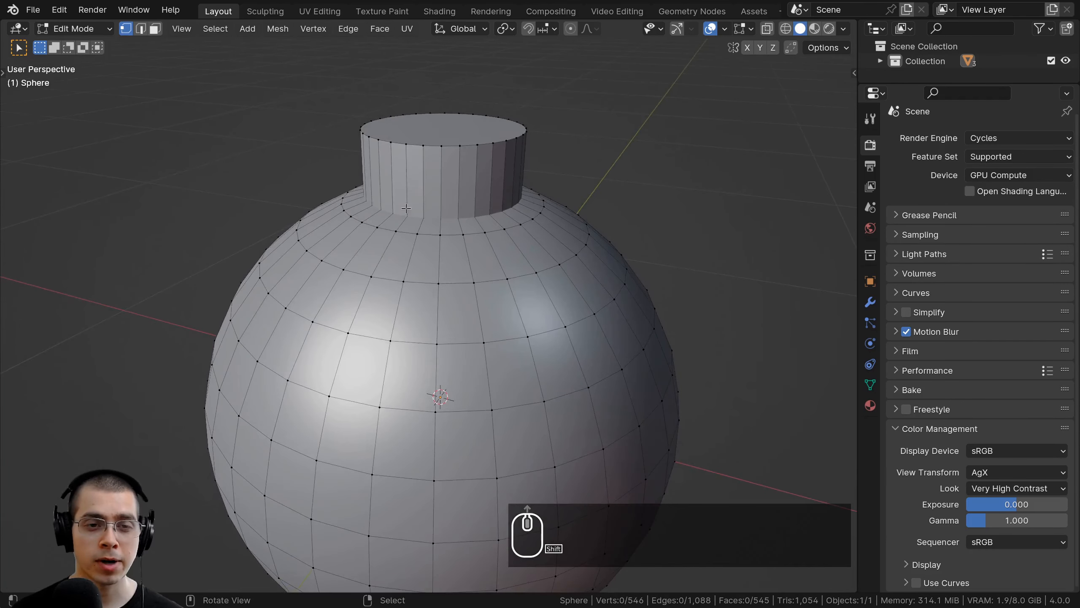
scroll(373, 128, "down", 3)
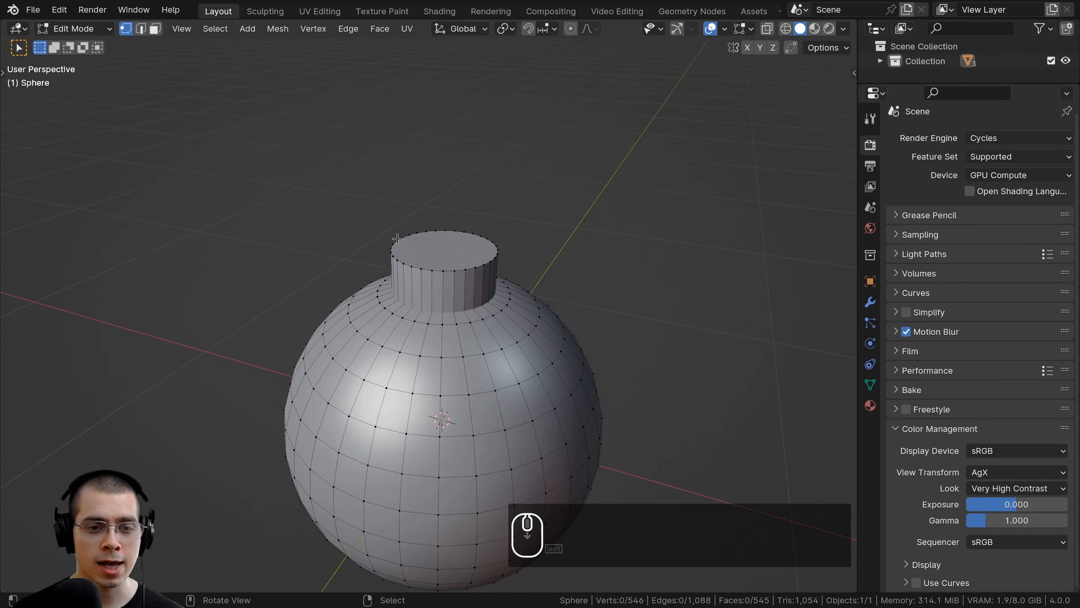
key("shift+a")
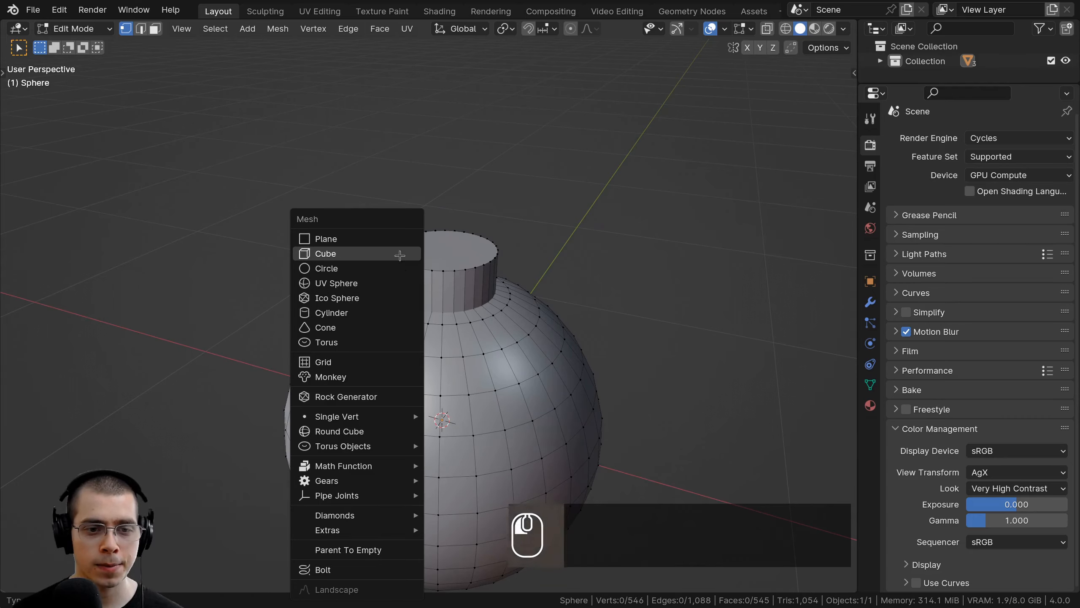
left_click(400, 254)
scroll(409, 254, "down", 5)
key("s")
left_click(468, 298)
key("g")
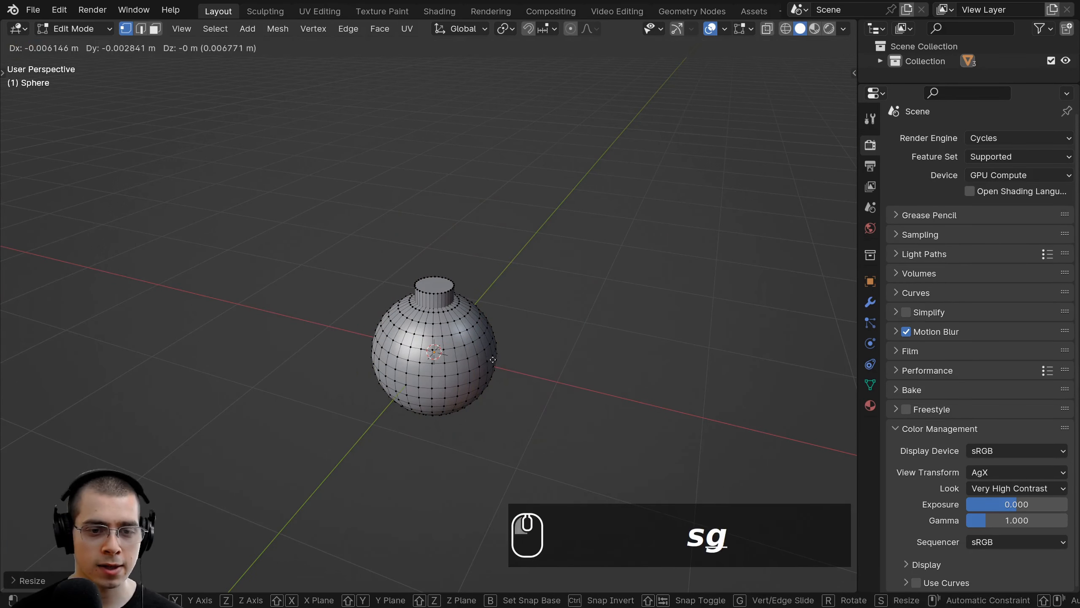
key("z")
left_click(494, 268)
key("s")
left_click(451, 282)
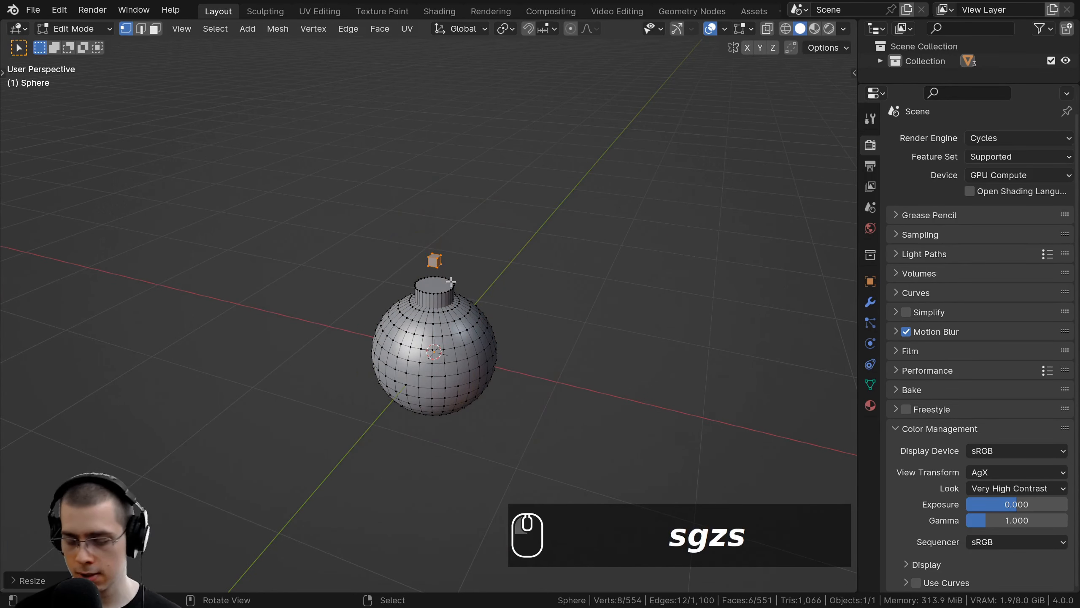
Step: Lower the cube onto the cap, scale it smaller and move it down about 0.04 m along Z into the cap's surface
key("KP_Decimal")
scroll(564, 302, "down", 3)
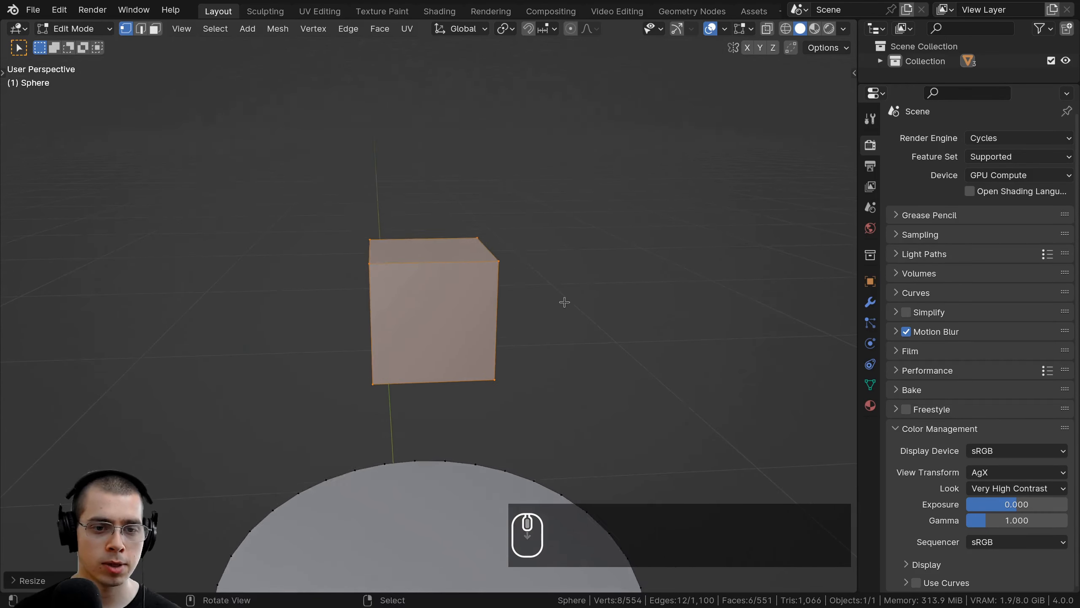
scroll(526, 188, "down", 3)
key("g")
key("z")
left_click(587, 304, "shift")
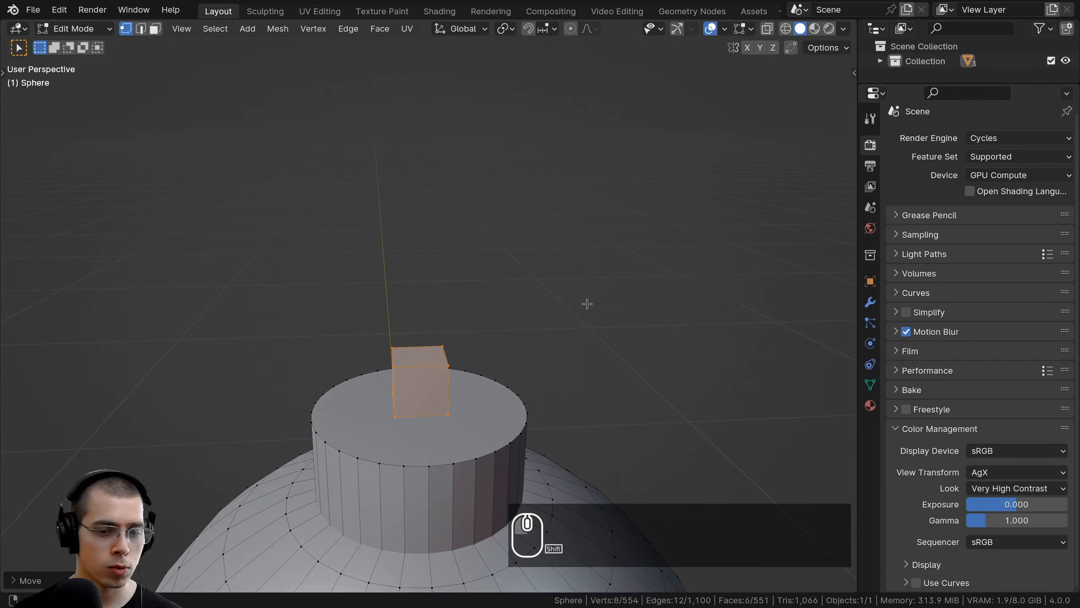
scroll(587, 304, "up", 2)
key("s")
left_click(497, 324)
key("g")
key("z")
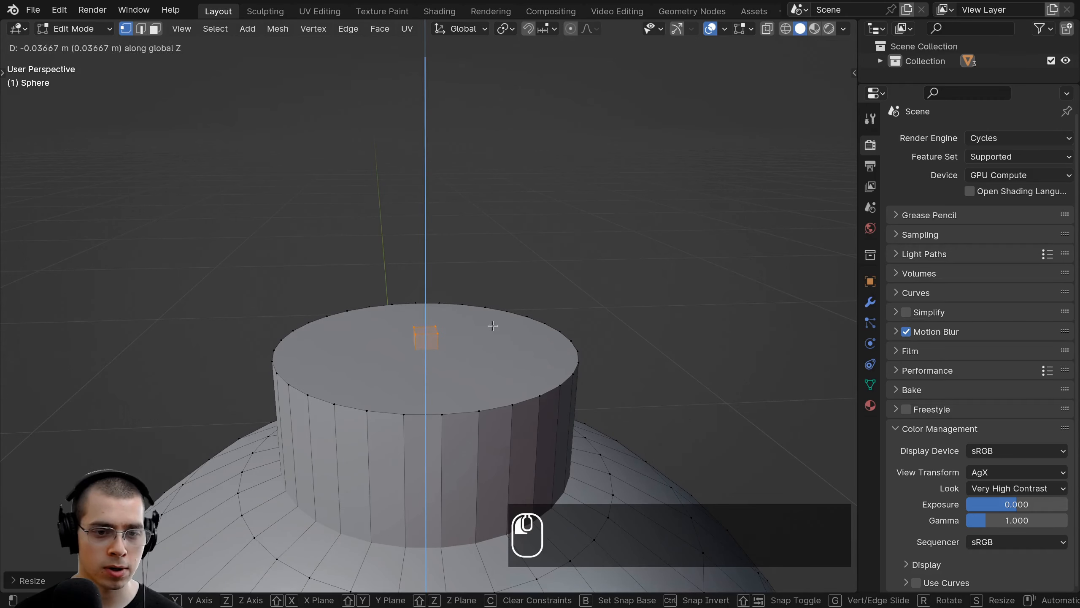
left_click(493, 325)
Step: Move the small cube along X until it sits near the cap's edge
key("g")
key("x")
left_click(395, 330)
scroll(399, 331, "up", 1)
key("g")
key("x")
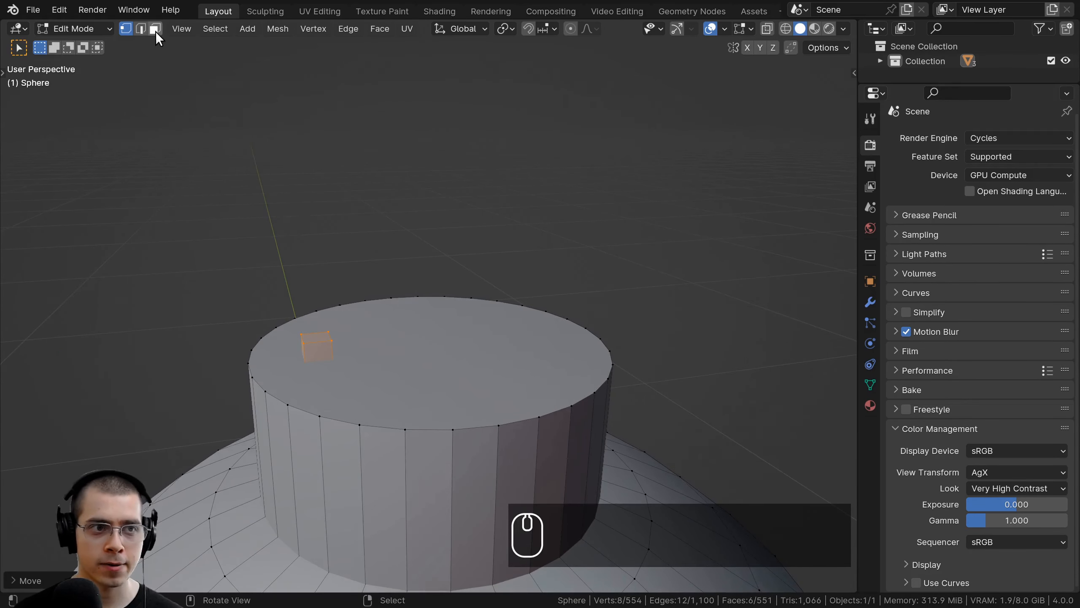
Step: In face select mode, raise the cube's top face about 0.06 m along Z to form an upright post
left_click(156, 29)
scroll(284, 336, "up", 2)
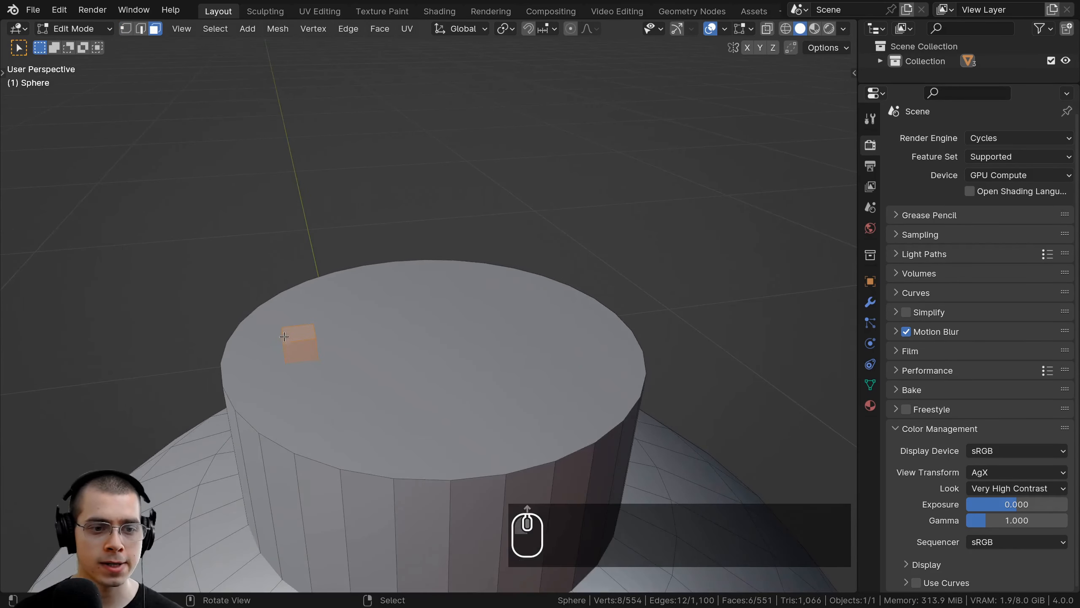
mouse_move(298, 335)
middle_mouse_down()
mouse_move(276, 283)
mouse_move(307, 323)
middle_mouse_up()
key("g")
key("z")
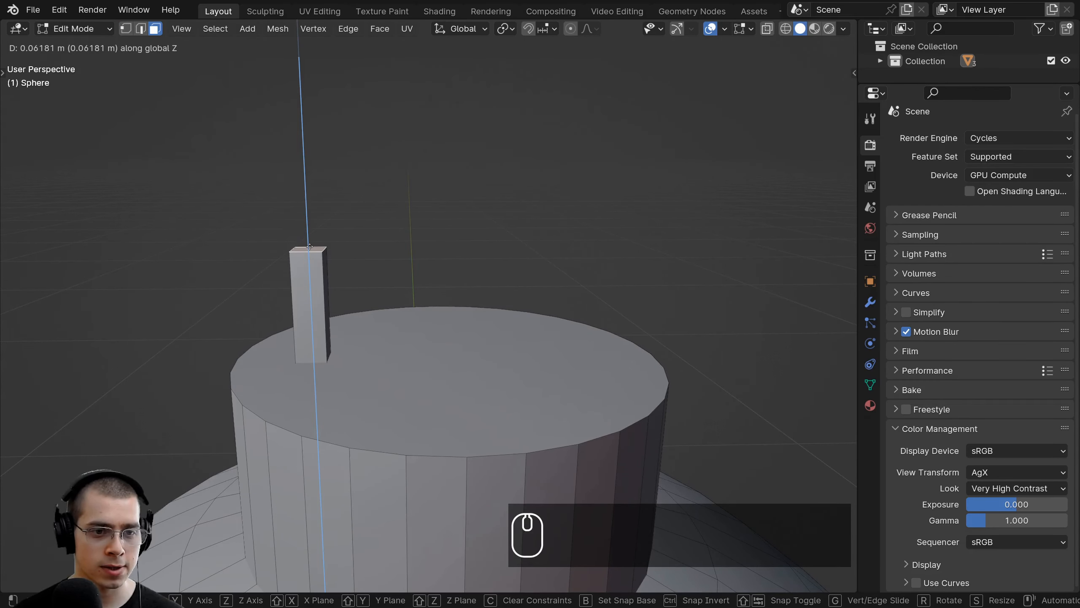
left_click(310, 247)
scroll(344, 247, "down", 1)
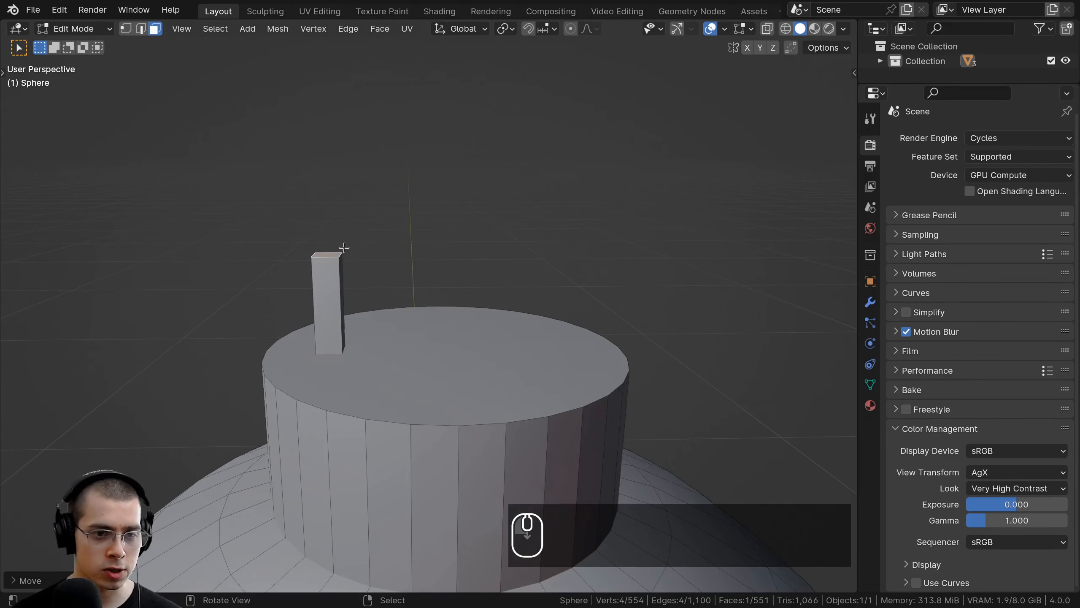
Step: Extrude the post's top face up slightly for a corner block, and extrude the block's inner side face about 0.14 m across the cap
left_click(345, 223)
mouse_move(346, 223)
middle_mouse_down()
mouse_move(331, 234)
mouse_move(344, 229)
middle_mouse_up()
right_click(361, 239)
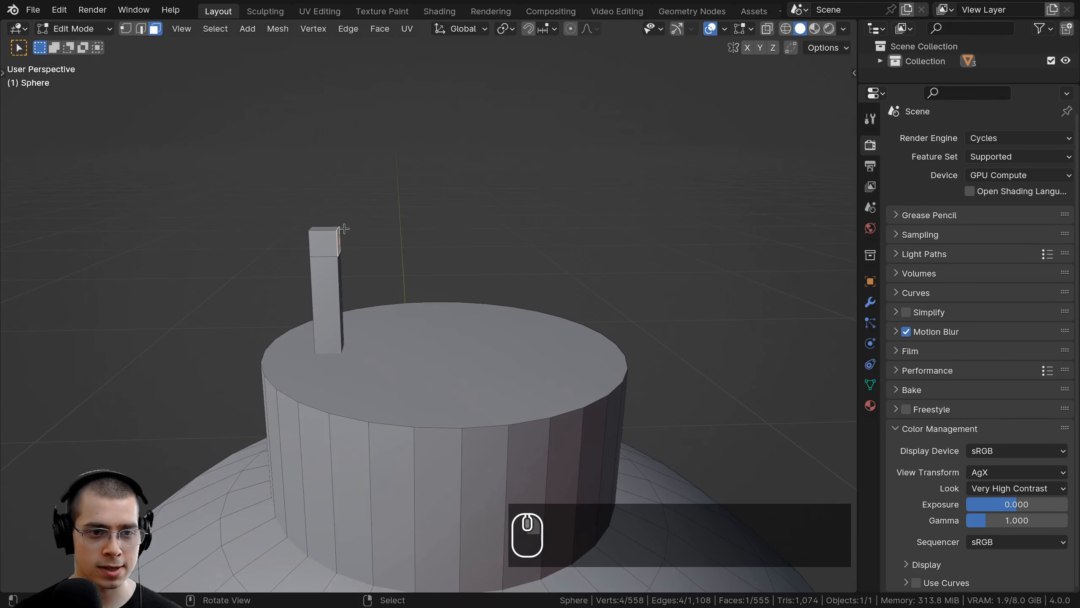
key("e")
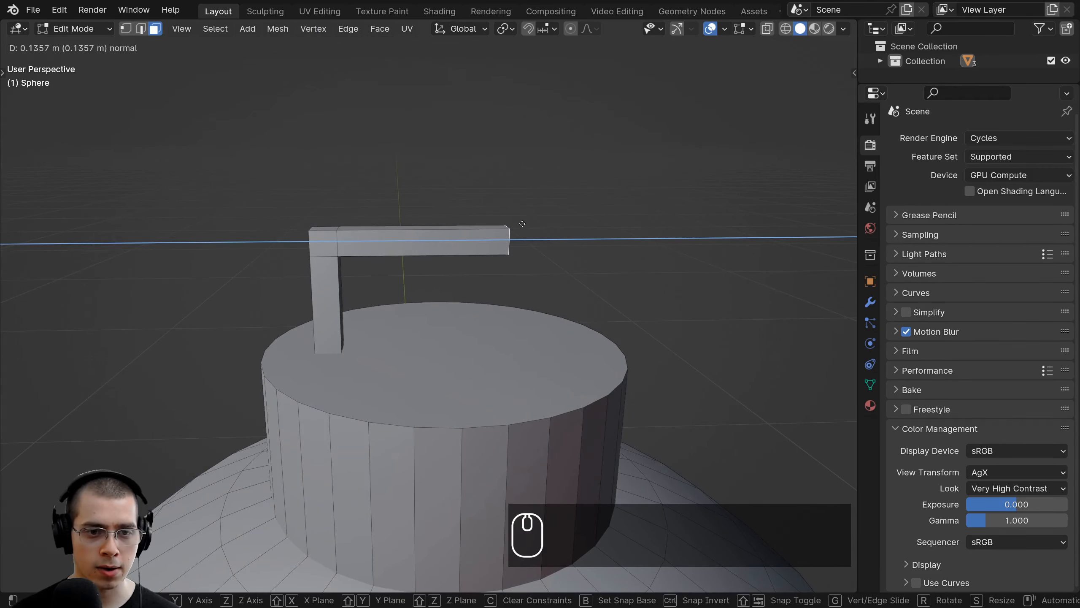
left_click(522, 223)
Step: Extrude the crossbar's end face about 0.02 m further, and extrude the end block's underside about 0.09 m down into the cap
scroll(527, 215, "up", 2)
key("e")
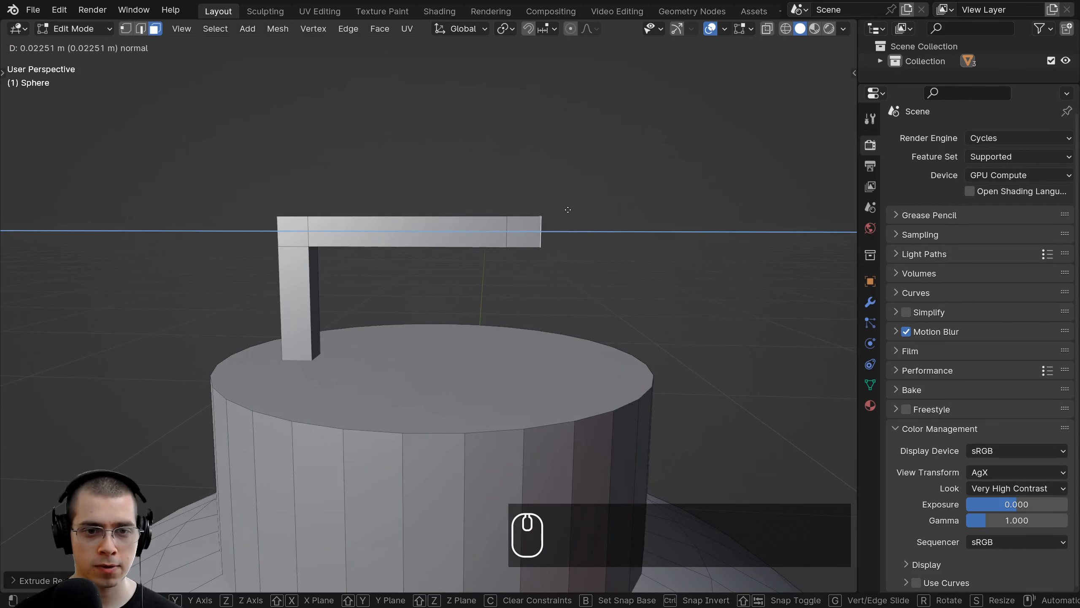
left_click(568, 209)
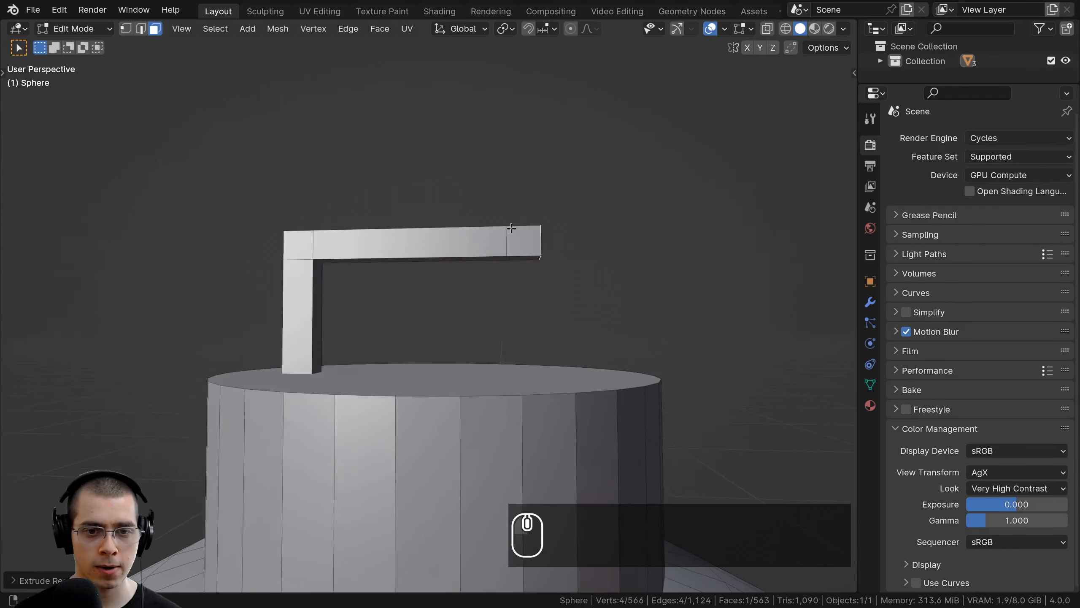
middle_click_drag(525, 215, 523, 219)
right_click(523, 258)
key("e")
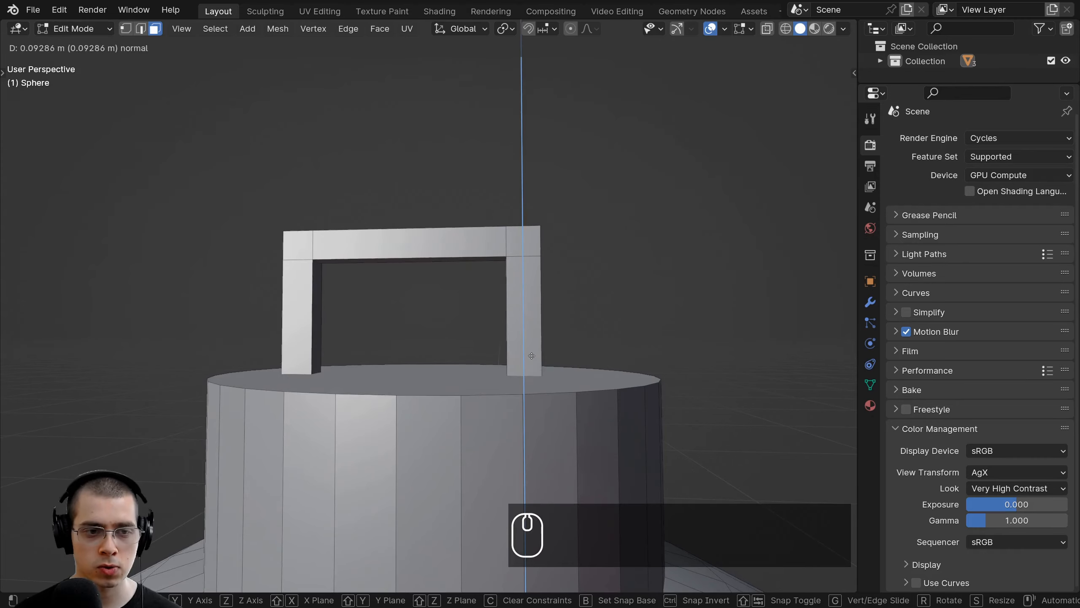
left_click(532, 356)
Step: Delete the bottom faces of both handle legs inside the cap, using Only Faces
middle_click_drag(531, 356, 209, 497)
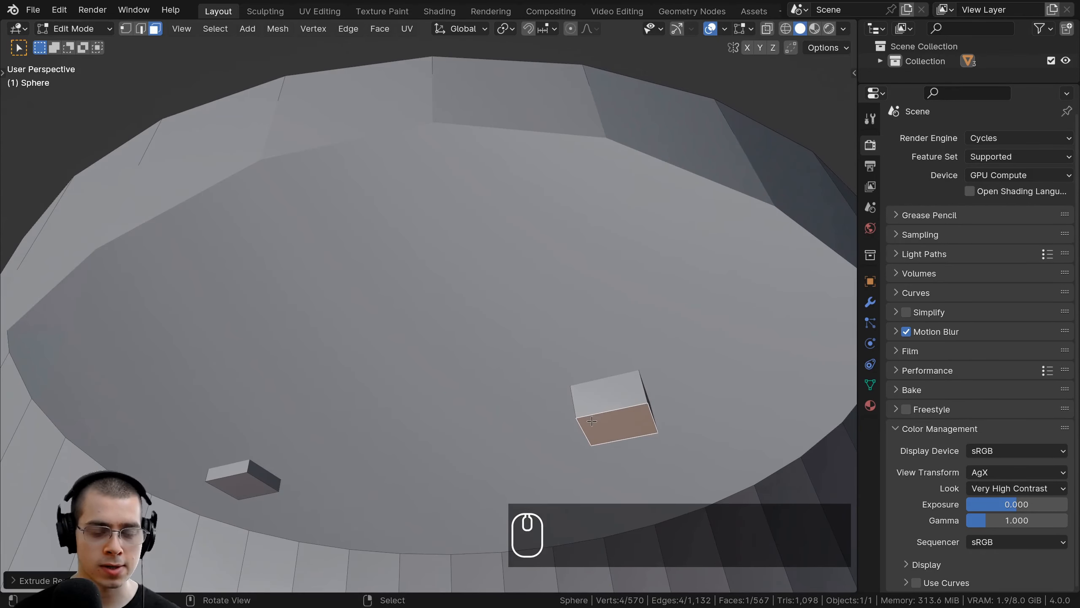
key("x")
left_click(528, 452)
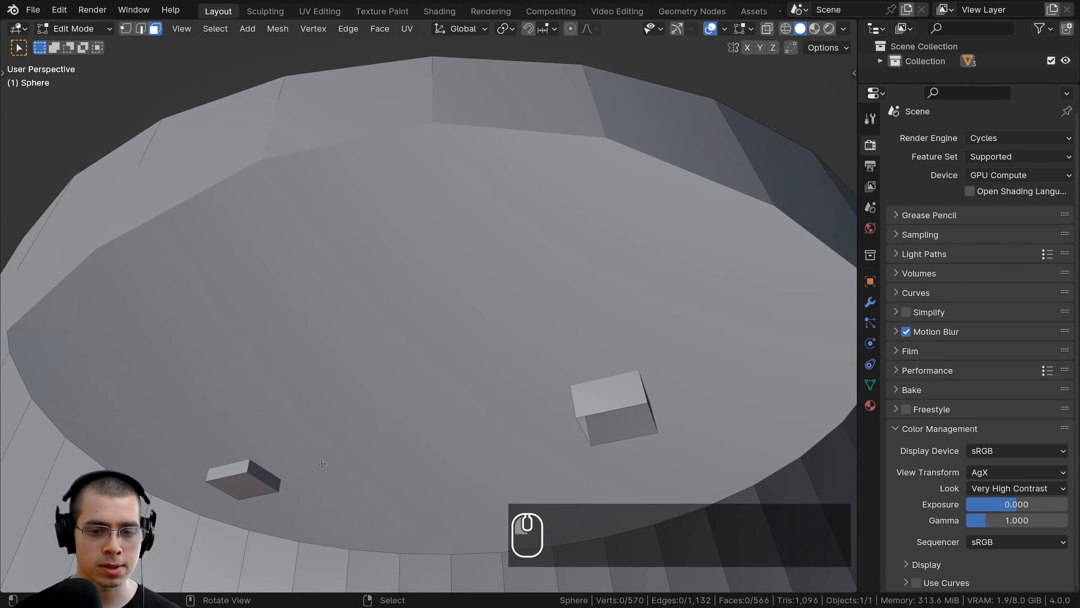
left_click(242, 486)
key("x")
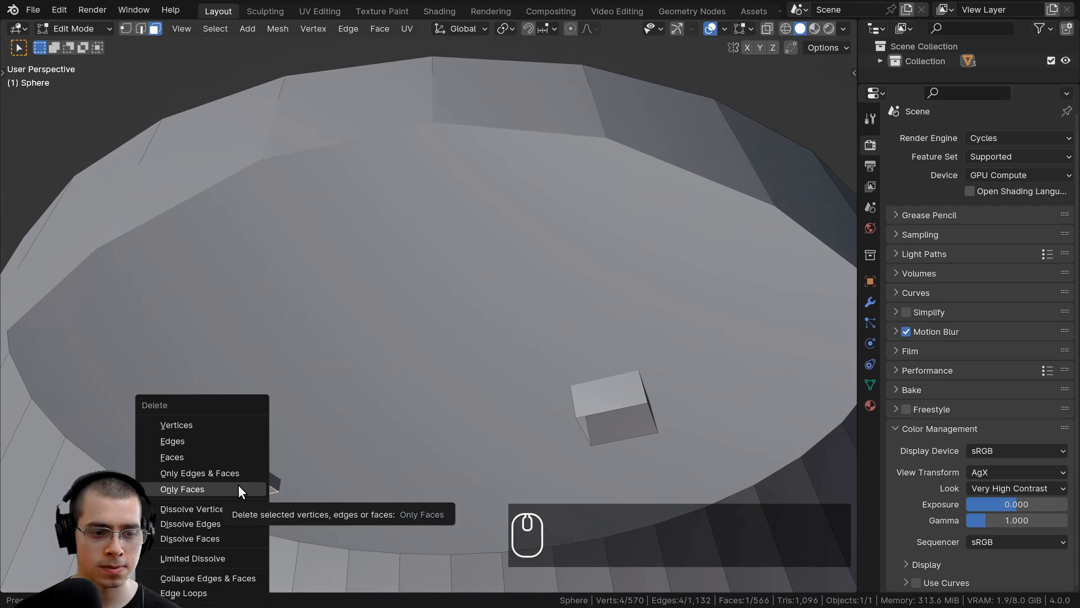
left_click(238, 487)
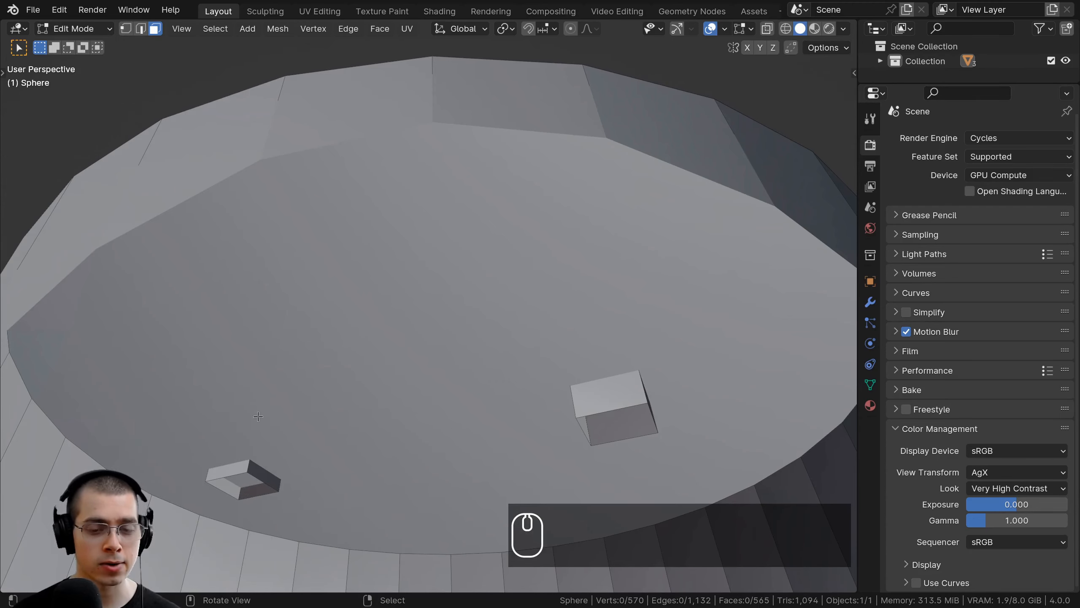
middle_click_drag(578, 372, 623, 282)
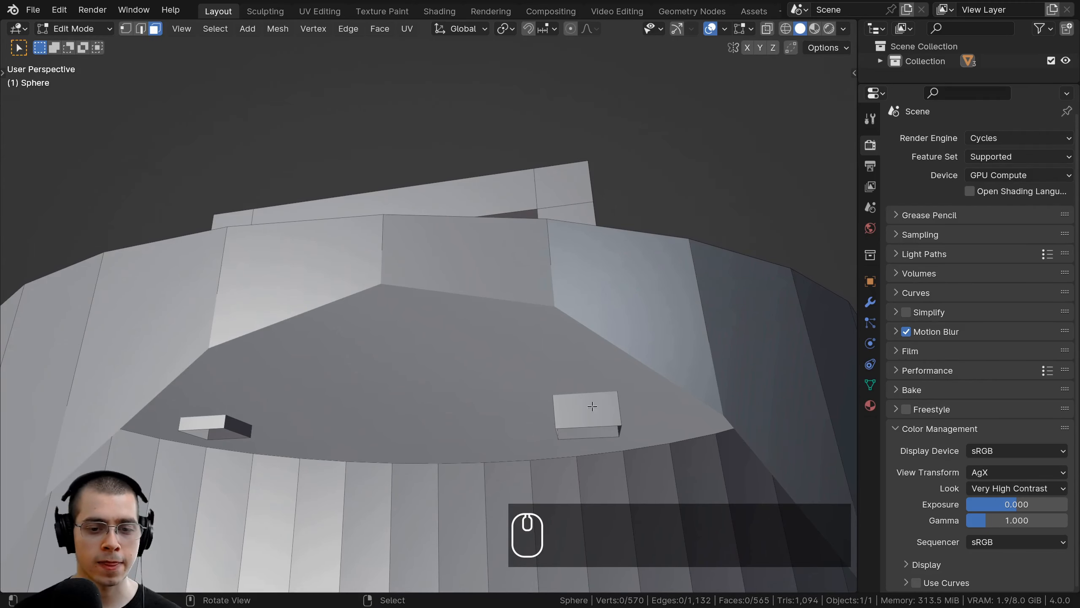
middle_click_drag(566, 434, 553, 480)
scroll(540, 383, "down", 3)
middle_click_drag(489, 217, 513, 285, "shift")
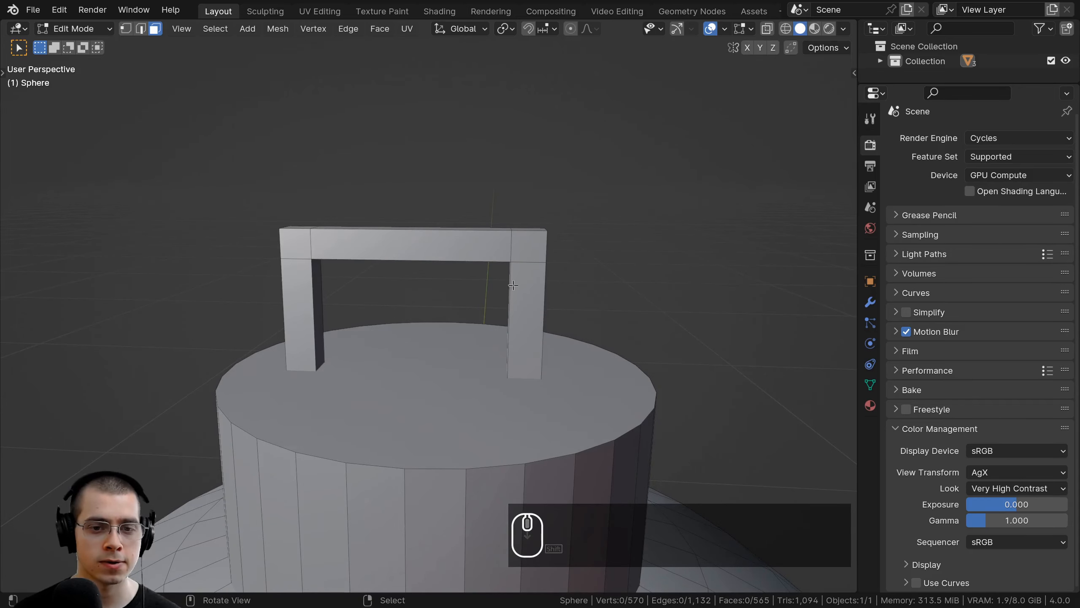
Step: Select the whole handle mesh, scale it down slightly, and shift it to sit on the cap
key("l")
scroll(494, 246, "down", 2)
middle_click_drag(494, 246, 476, 258)
key("g")
left_click(542, 263)
key("s")
left_click(563, 241)
key("g")
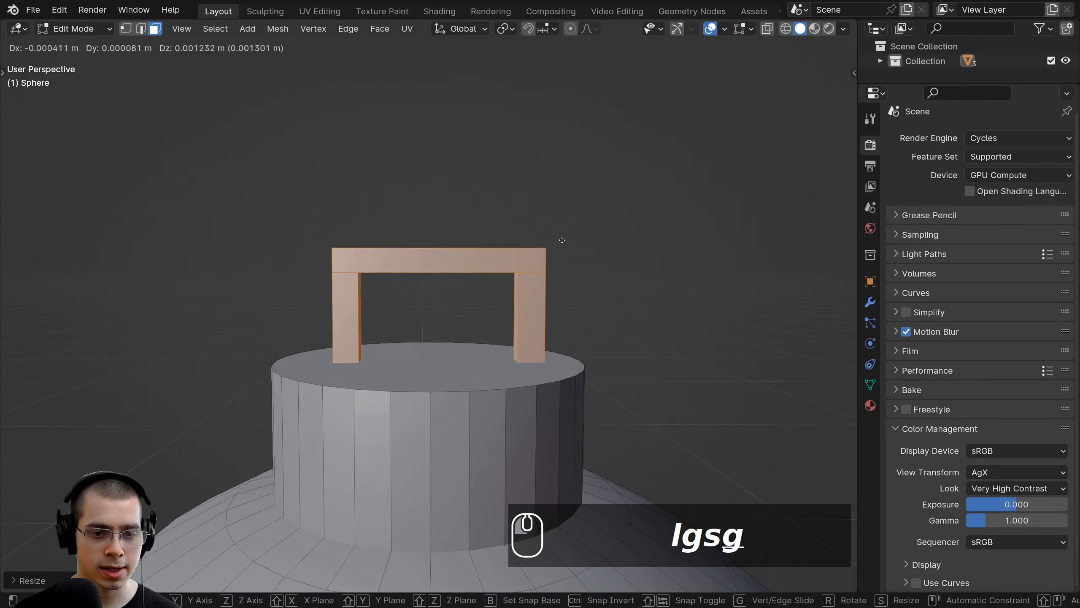
left_click(560, 231)
Step: Centre the handle on the cap's round top as seen from above
middle_click_drag(558, 231, 446, 419)
key("g")
left_click(350, 258)
scroll(447, 419, "down", 3)
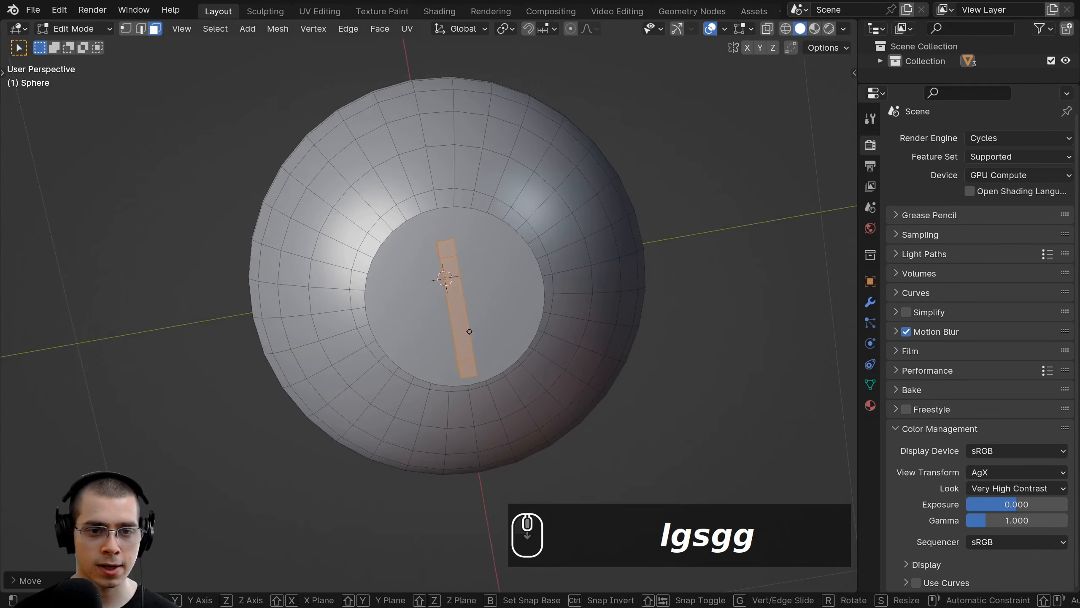
key("g")
left_click(578, 323)
scroll(702, 338, "up", 1)
middle_click_drag(576, 316, 536, 286)
Step: Narrow the handle along X by a factor of about 0.93 and fine-tune its size and centring on the cap
key("s")
middle_click(701, 329)
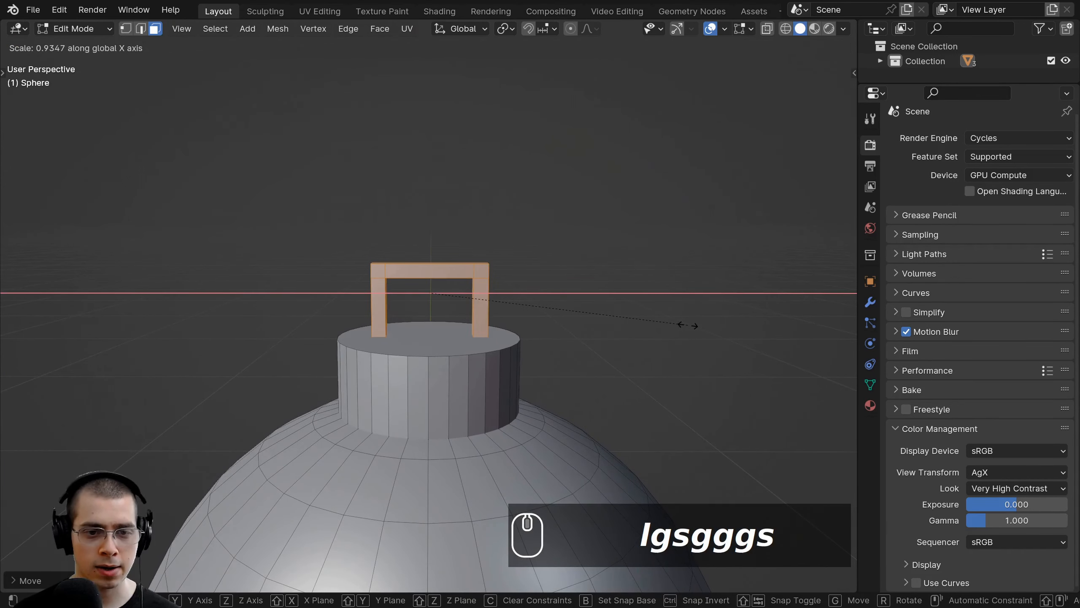
left_click(686, 325)
scroll(599, 322, "up", 2)
key("g")
left_click(599, 323)
middle_click_drag(597, 326, 592, 333)
key("s")
left_click(591, 333)
key("g")
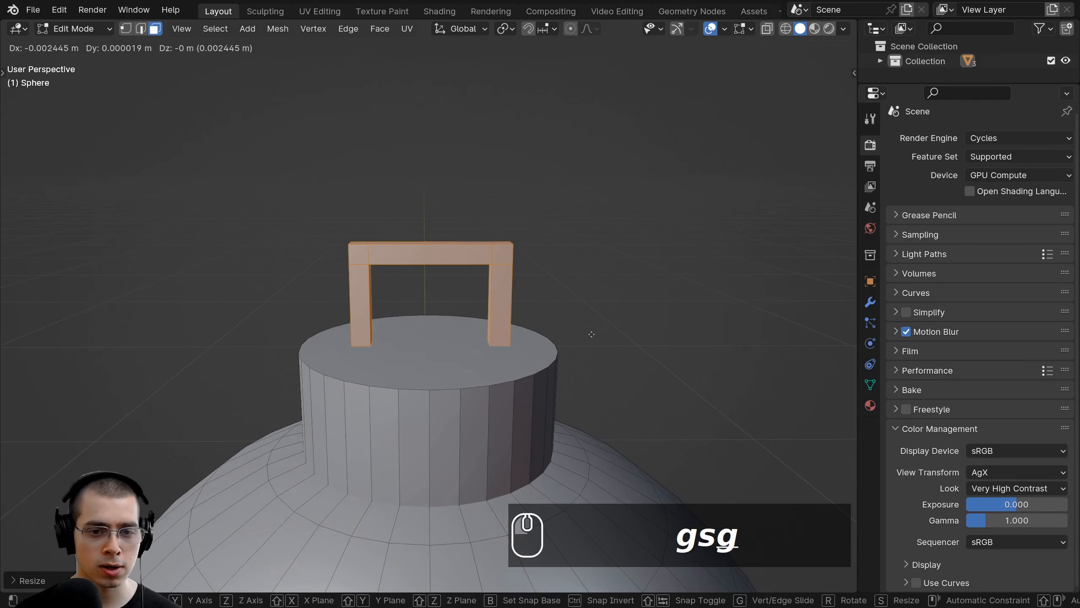
left_click(589, 332)
Step: Leave edit mode and add a level 1 Subdivision Surface to the bauble
key("Tab")
scroll(489, 306, "down", 4)
middle_click_drag(488, 306, 486, 268, "shift")
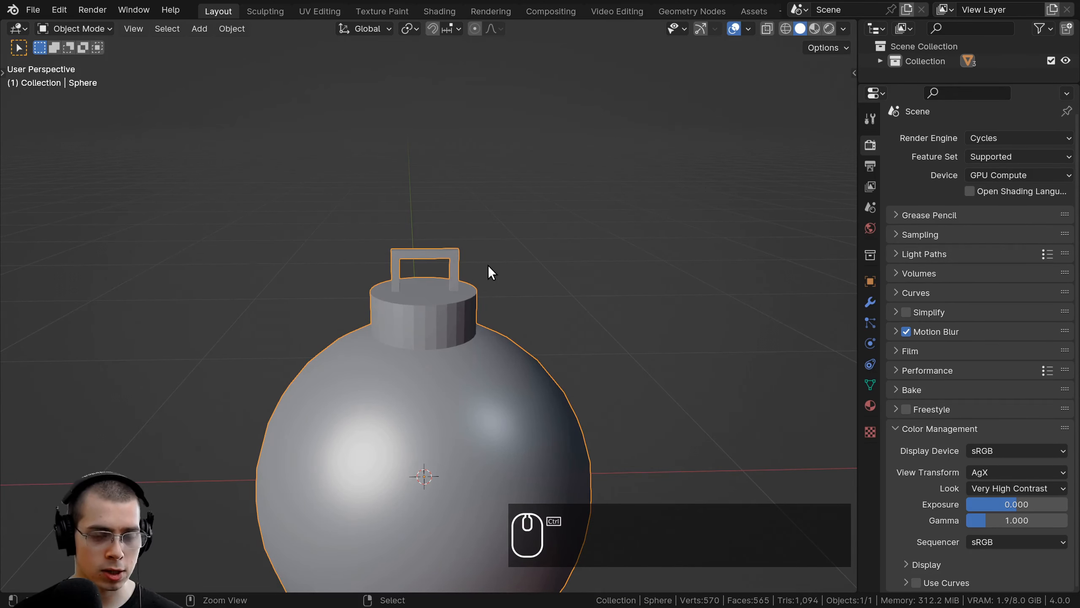
key("ctrl+1")
middle_click_drag(496, 257, 404, 325)
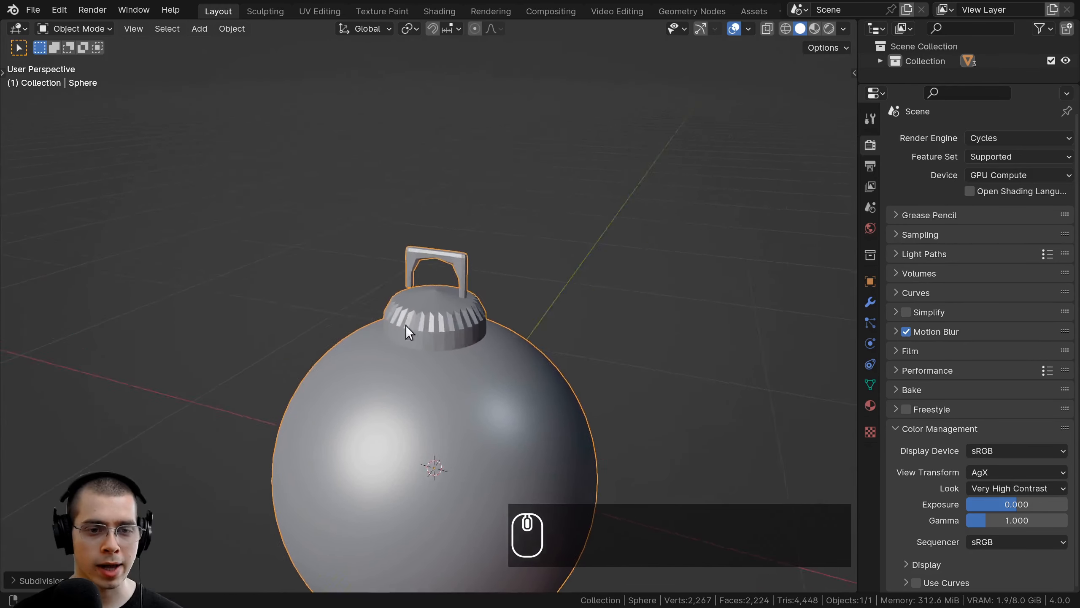
scroll(443, 319, "up", 2)
scroll(443, 323, "down", 3)
scroll(434, 298, "up", 4)
Step: Apply Shade Smooth to the bauble
key("w")
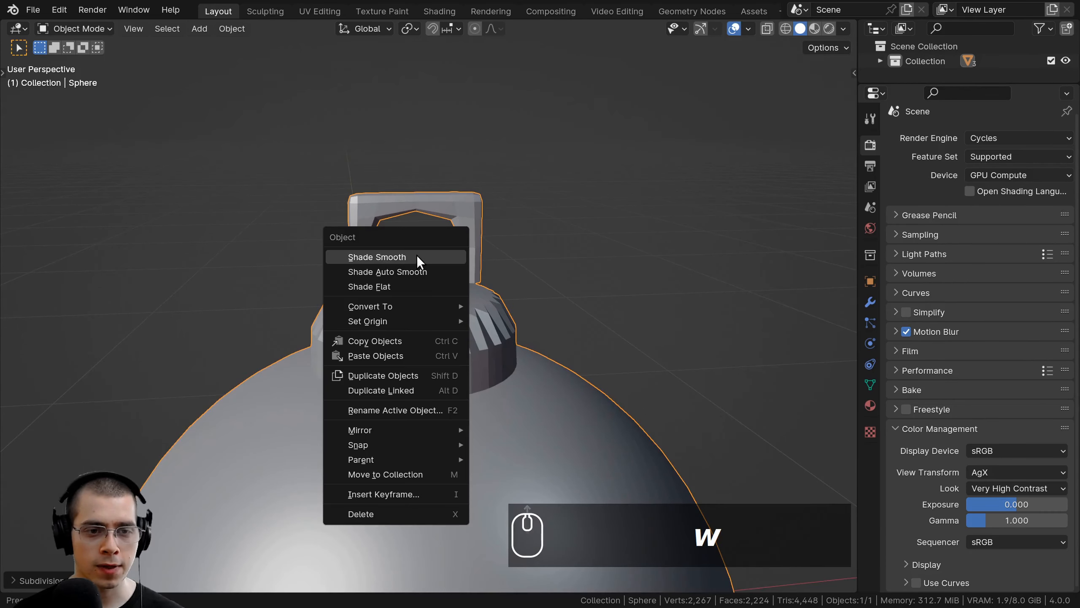
left_click(397, 255)
scroll(489, 356, "down", 5)
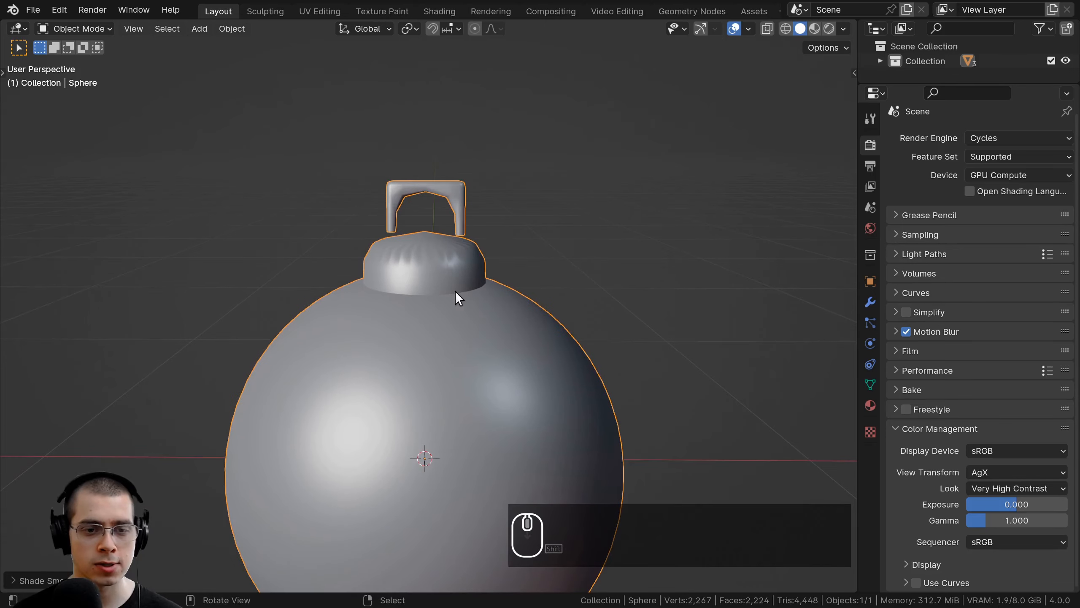
Step: Bevel the cap's top edge loop with 2 segments and a width of about 0.003 m
middle_click_drag(510, 317, 501, 410, "shift")
scroll(501, 410, "up", 4)
middle_click_drag(478, 331, 482, 422)
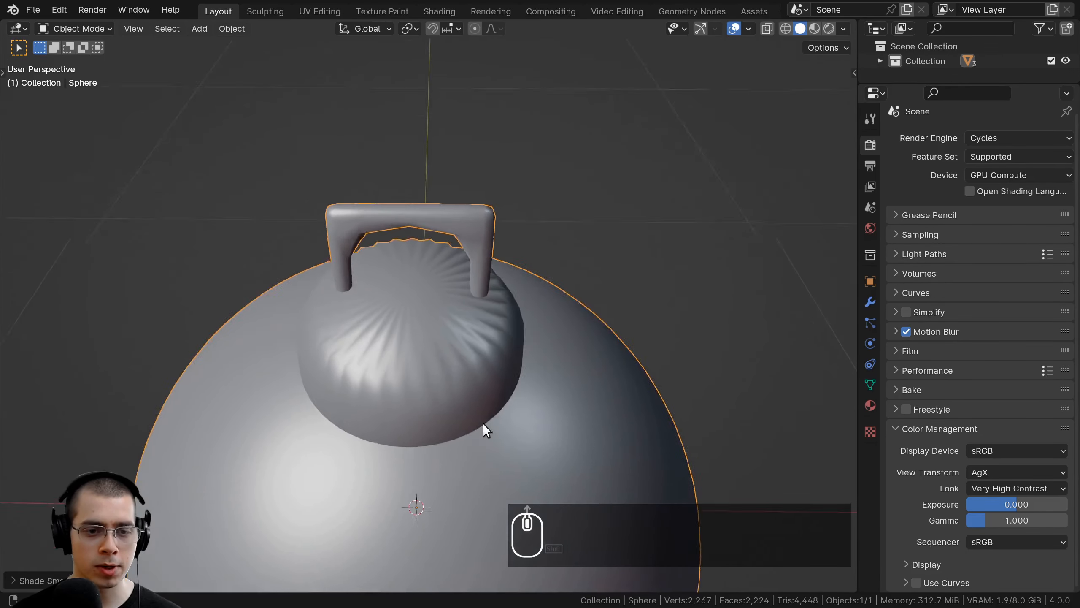
middle_click_drag(483, 351, 480, 266)
middle_click_drag(481, 266, 466, 326, "shift")
scroll(477, 289, "up", 1)
key("Tab")
scroll(372, 362, "up", 4)
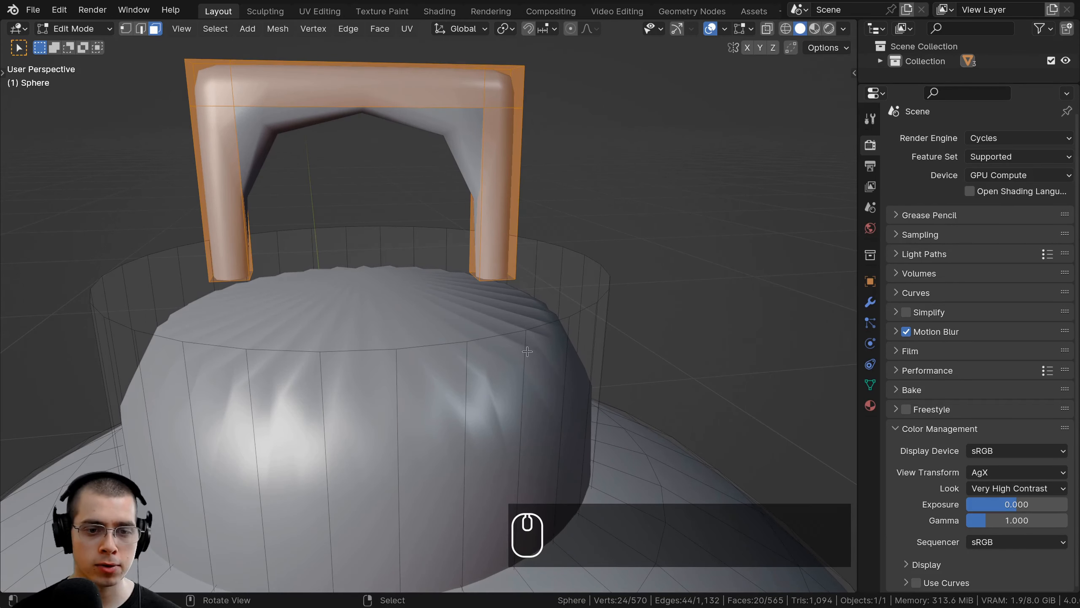
left_click(124, 28)
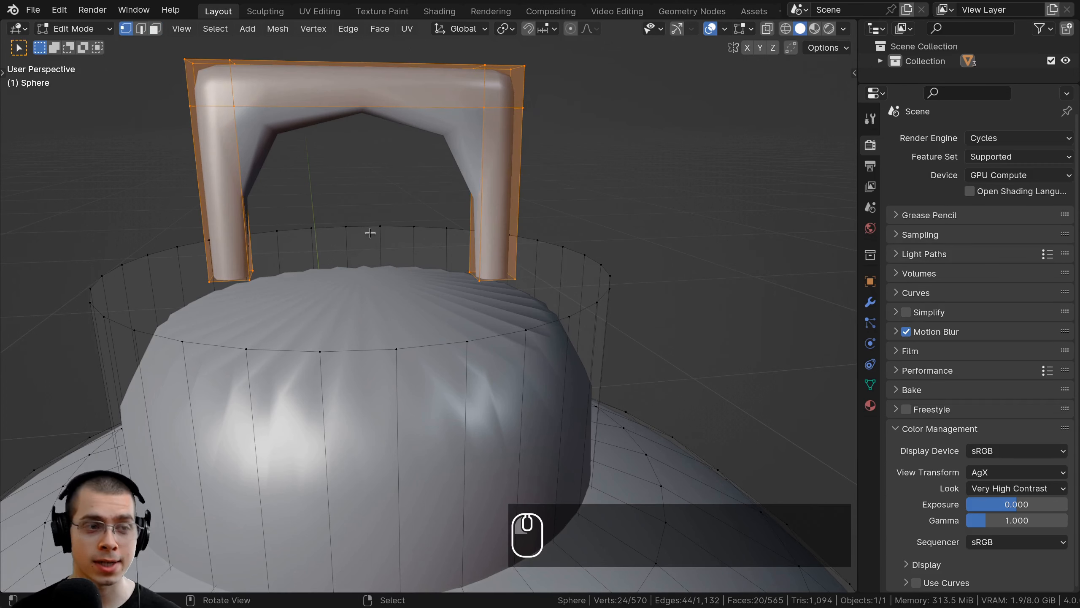
left_click(585, 307, "alt")
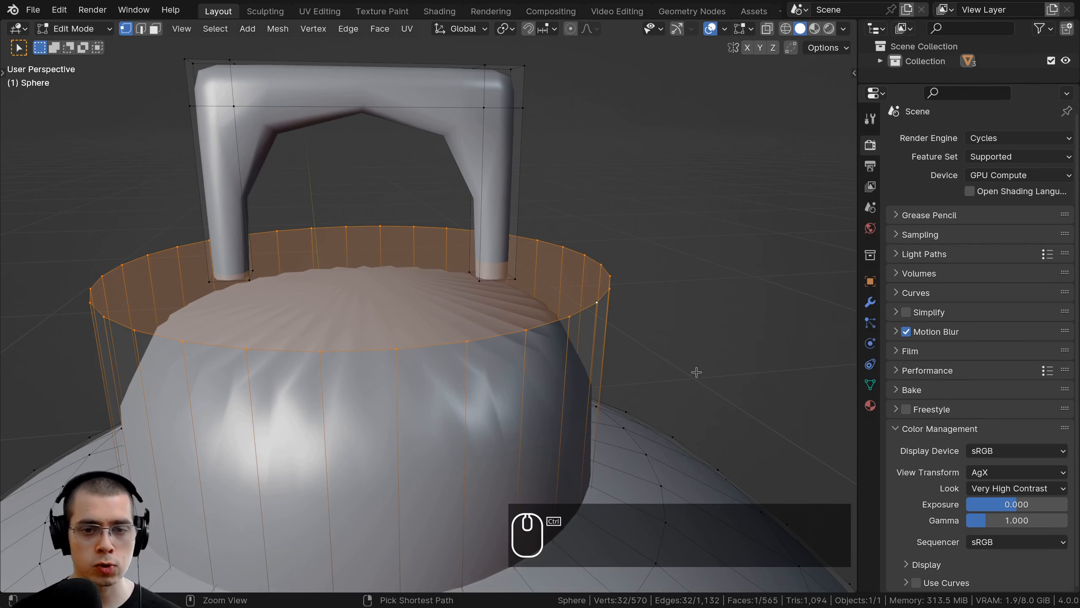
key("ctrl+b")
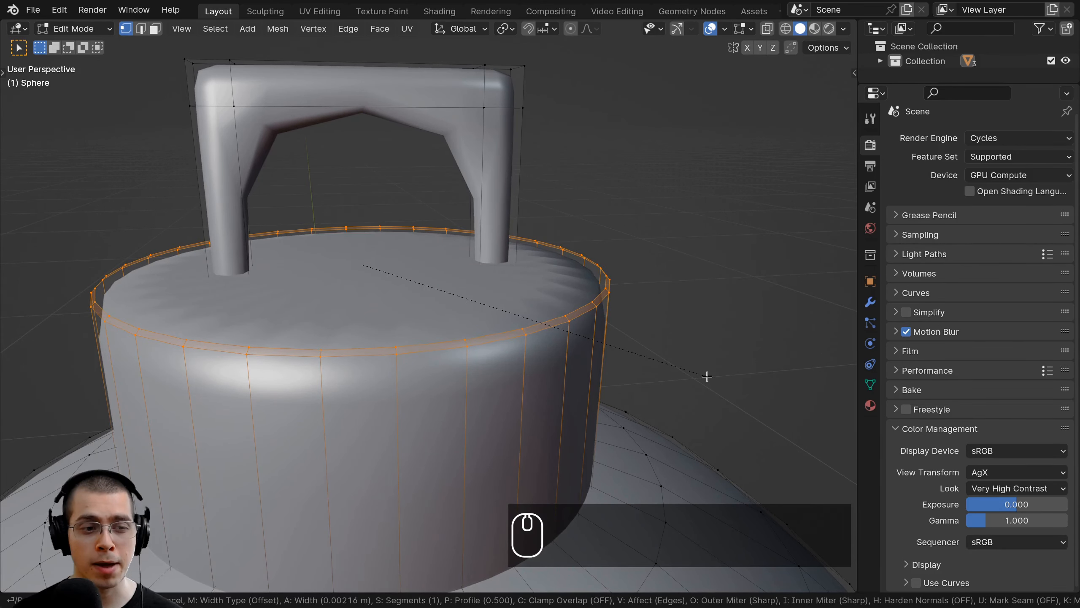
scroll(707, 379, "down", 1)
scroll(708, 379, "up", 1)
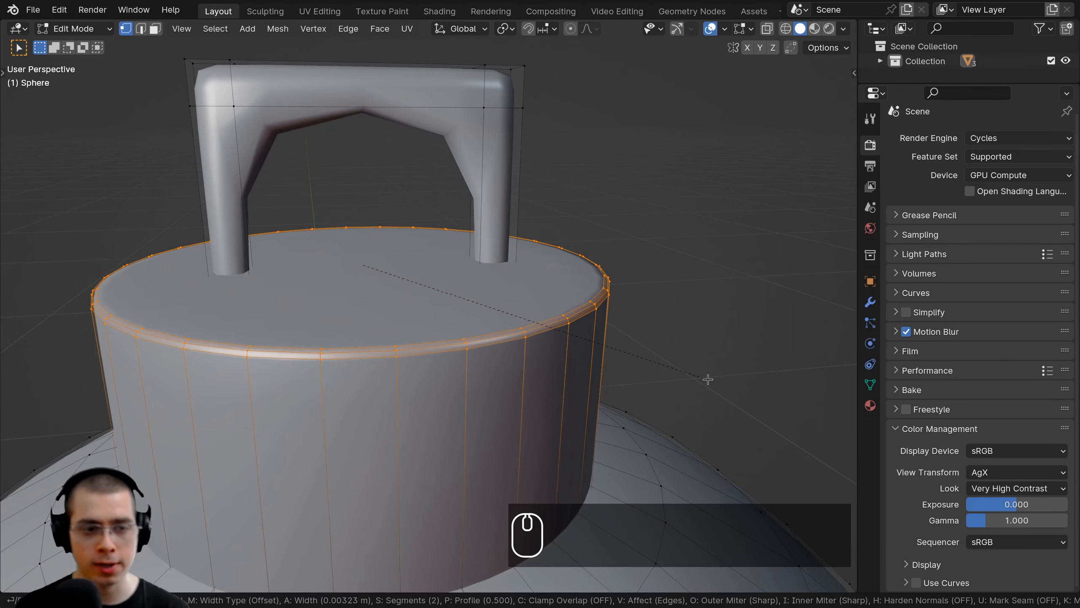
left_click(707, 379)
Step: Add loop cuts close to the handle's right corner, one high on the leg and one on the crossbar
scroll(511, 361, "down", 4)
middle_click_drag(489, 332, 477, 306)
scroll(408, 272, "up", 1)
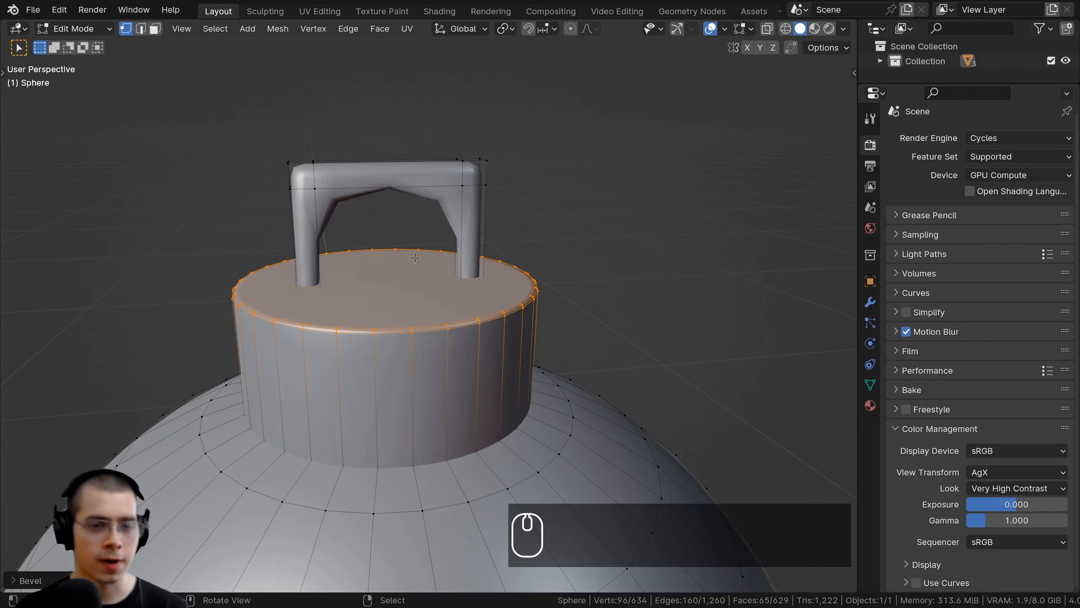
middle_click_drag(402, 256, 408, 361, "shift")
scroll(409, 360, "up", 3)
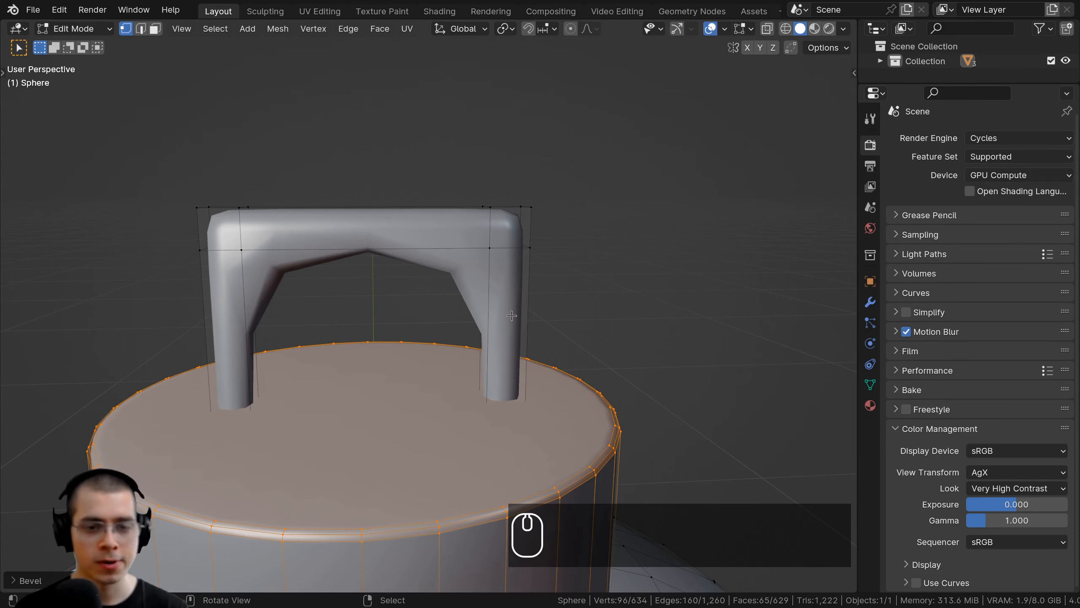
key("ctrl+r")
key("Escape")
key("ctrl+r")
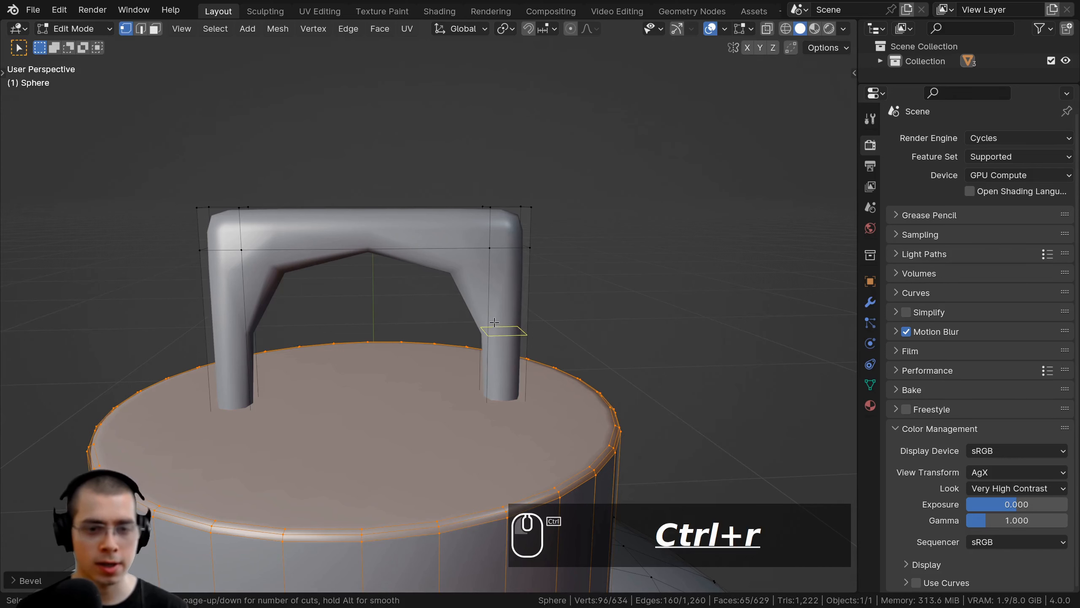
left_click(494, 322)
left_click(500, 250)
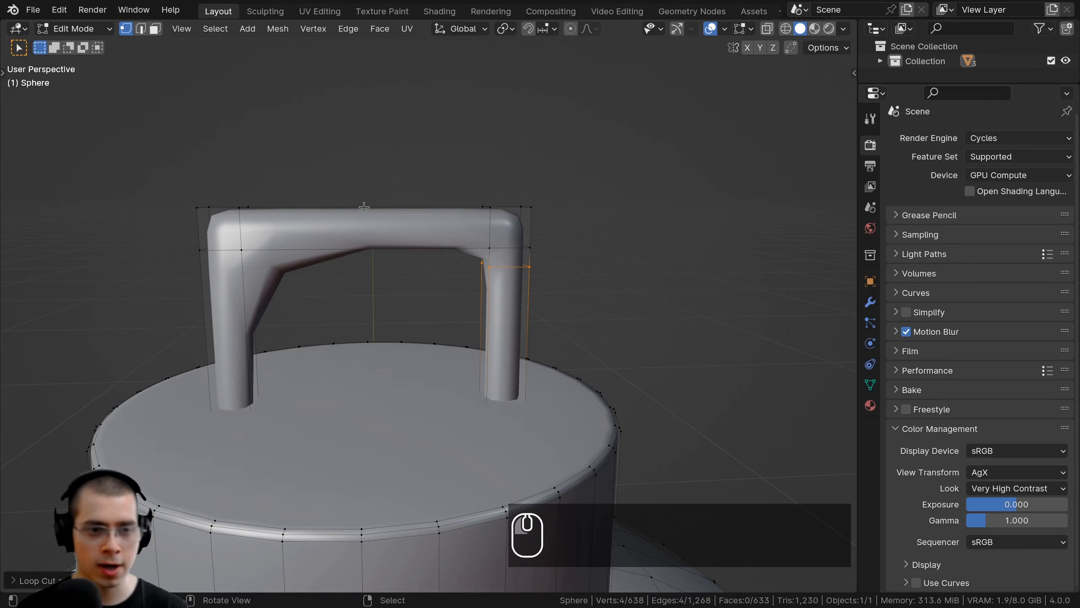
key("ctrl+r")
left_click(465, 223)
left_click(467, 208)
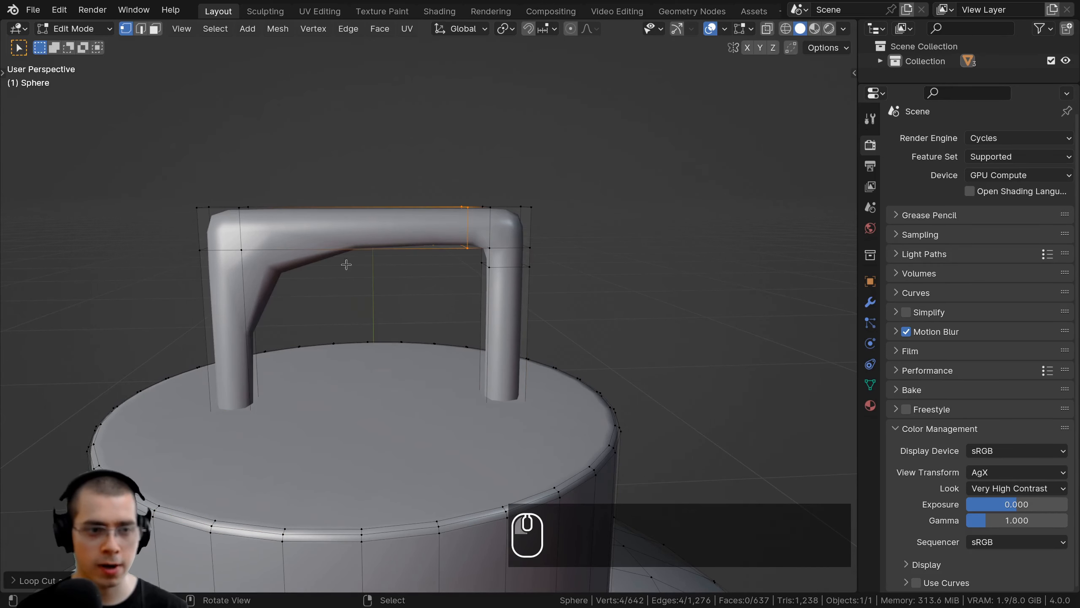
Step: Add loop cuts close to the handle's left corner, one high on the leg and one on the crossbar
key("ctrl+r")
left_click(232, 336)
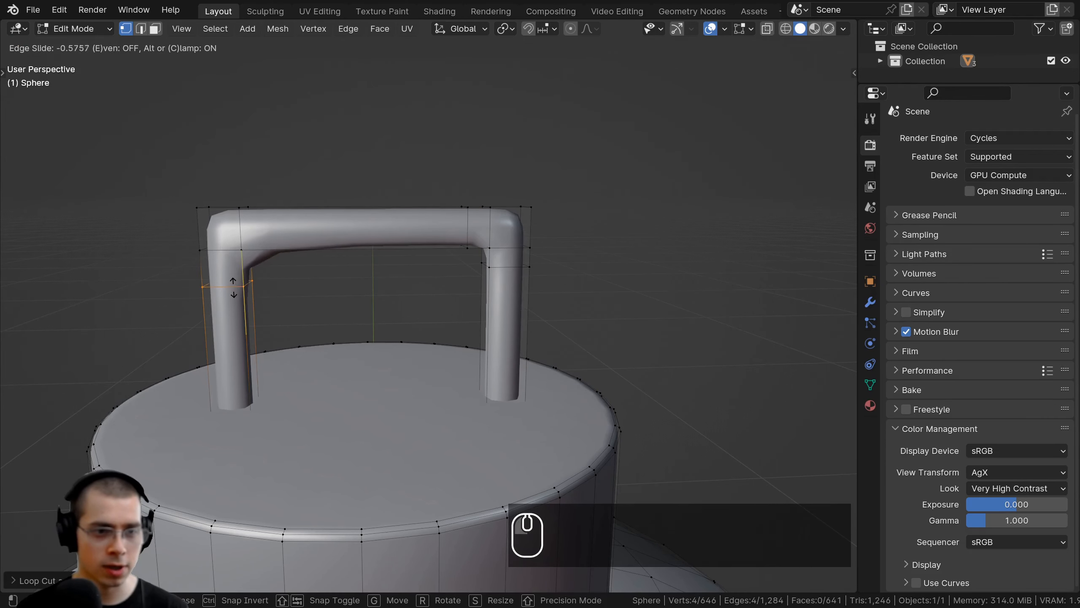
left_click(231, 277)
middle_click_drag(362, 276, 389, 282)
middle_click_drag(389, 281, 510, 304, "shift")
scroll(480, 255, "up", 1)
key("ctrl+r")
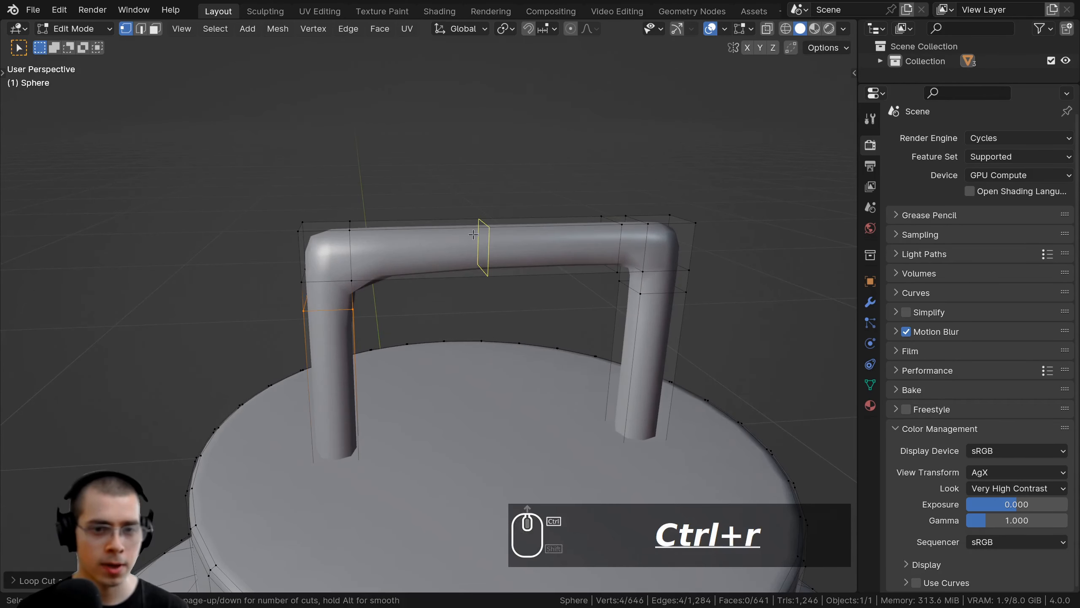
left_click(494, 230)
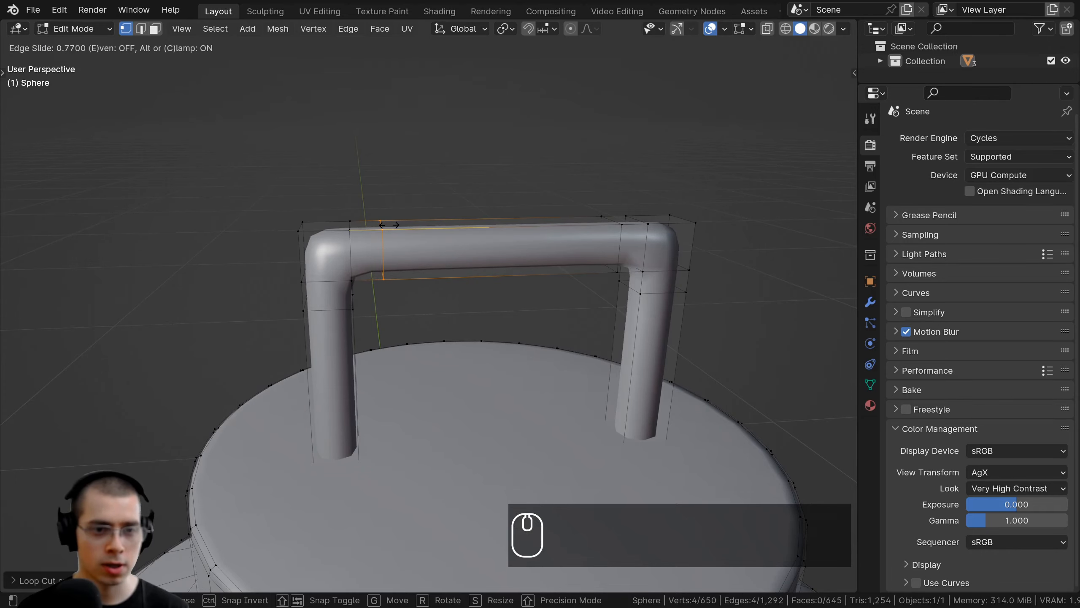
left_click(388, 225)
Step: Leave edit mode, deselect the bauble, and examine the smoothed shape of its cap and handle
key("Tab")
scroll(439, 306, "down", 6)
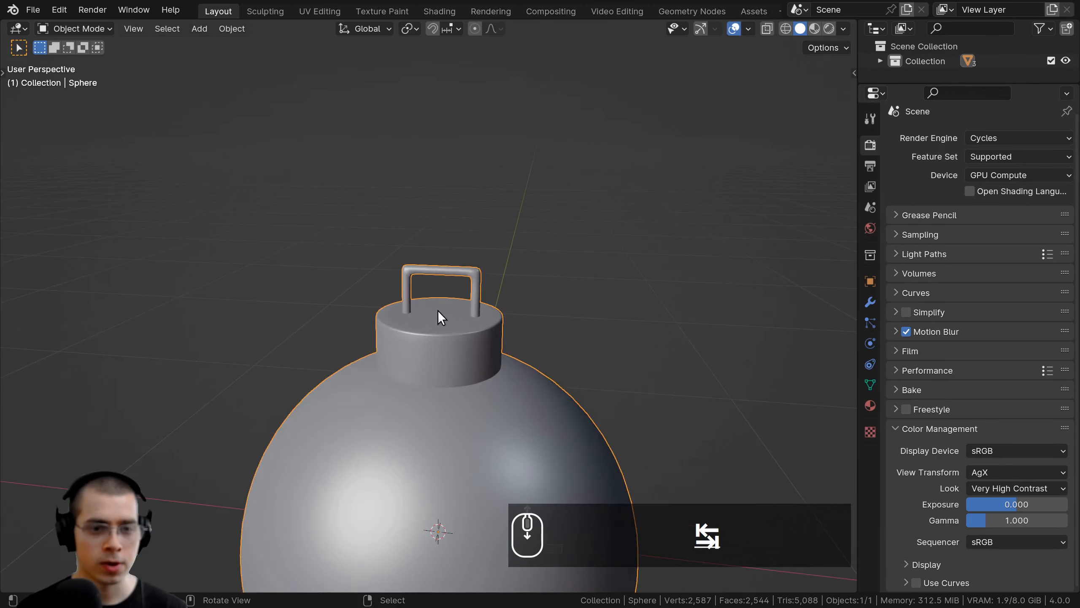
scroll(437, 311, "down", 7)
key("a")
key("a")
middle_click_drag(369, 333, 410, 291)
scroll(393, 360, "up", 5)
scroll(449, 384, "up", 5)
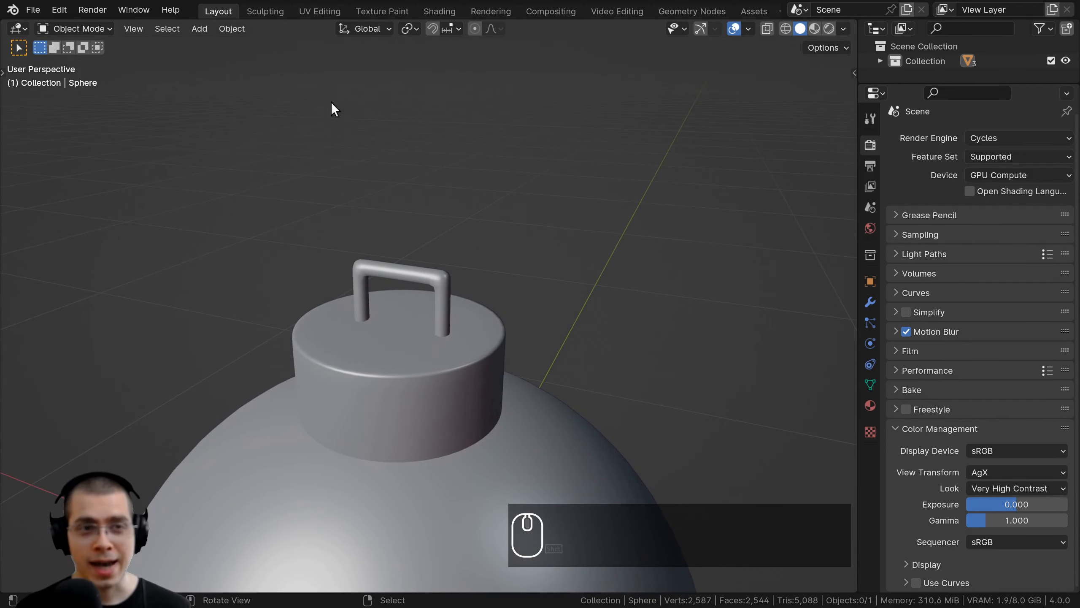
middle_click_drag(425, 217, 394, 269)
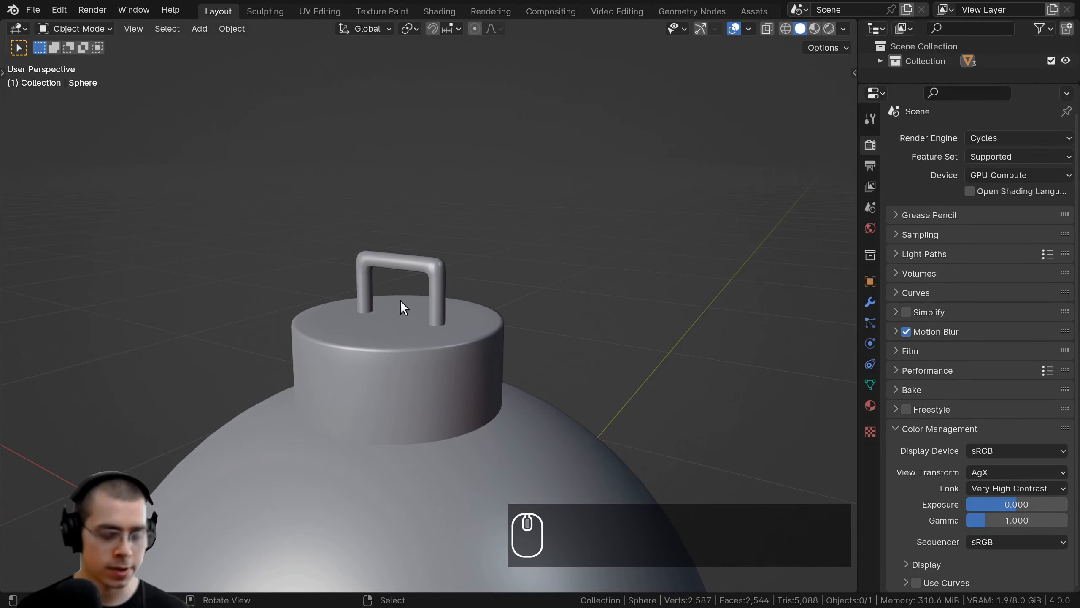
Step: Return to editing the bauble mesh and bring up the mesh primitives available to add
key("Tab")
scroll(416, 264, "up", 1)
key("shift+a")
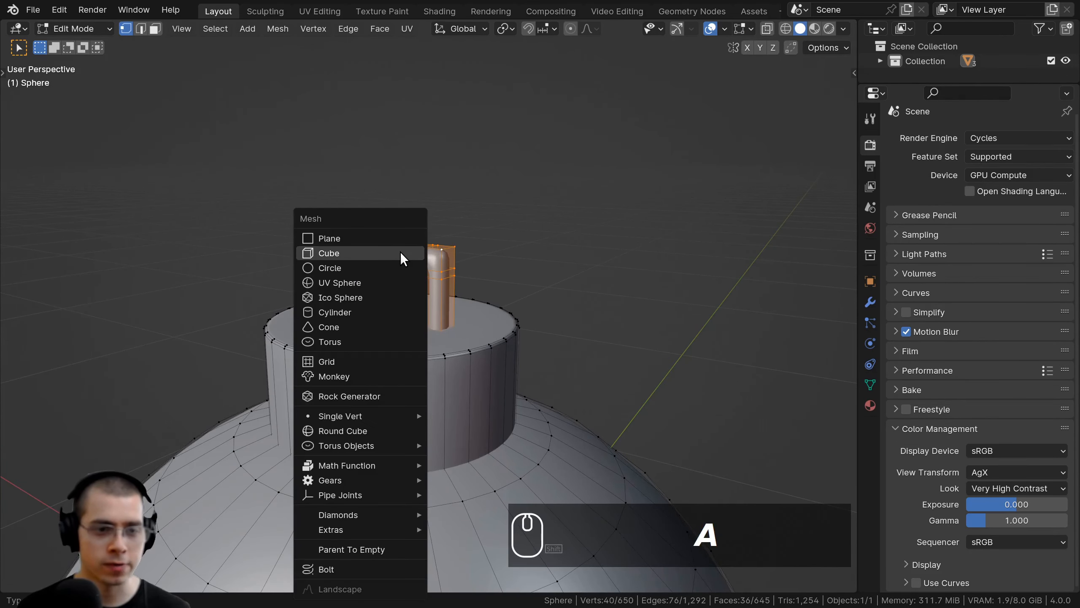
Step: Add a cube to the ornament mesh, scale it down and raise it to the metal handle on the cap
left_click(400, 252)
scroll(400, 251, "down", 3)
key("s")
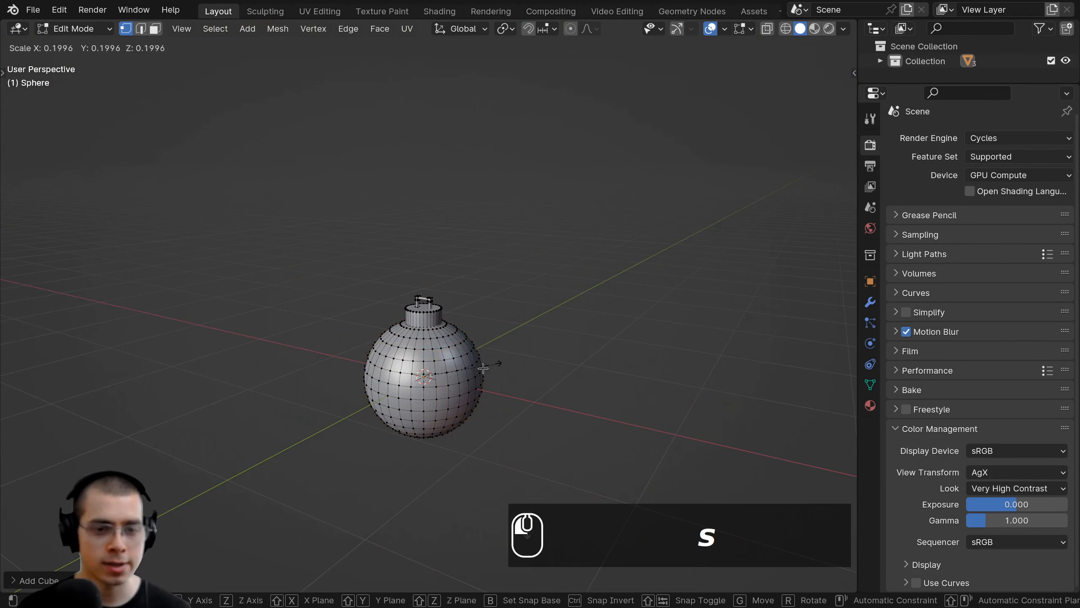
key("g")
key("z")
scroll(706, 283, "up", 2)
left_click(706, 282)
key("s")
left_click(462, 281)
scroll(596, 249, "up", 6)
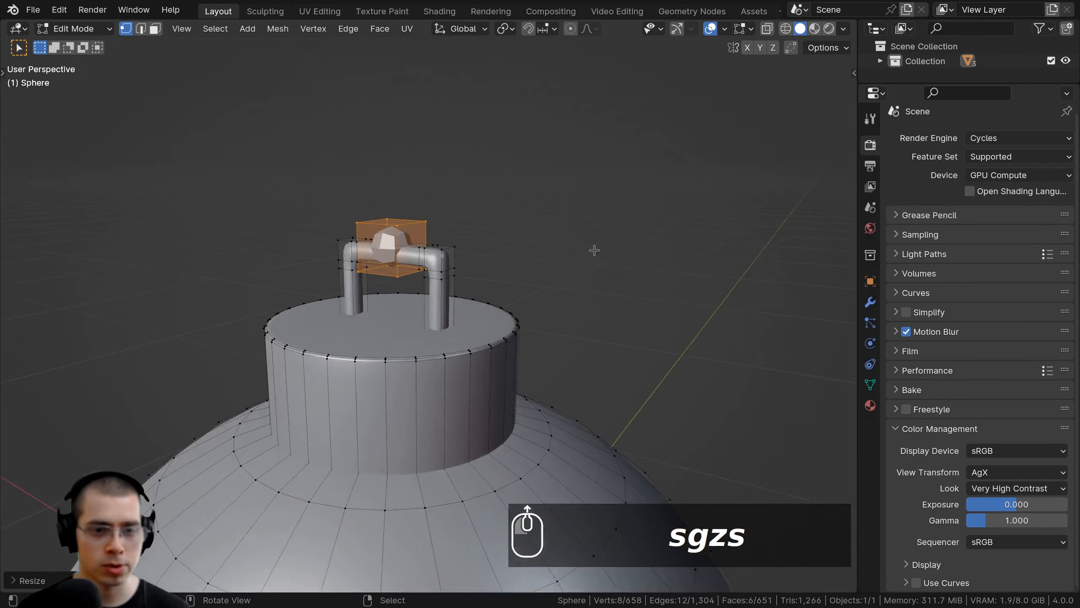
Step: Shrink the cube further and lower it along Z so it sits just beneath the handle's crossbar
key("s")
left_click(464, 222)
key("g")
key("z")
key("s")
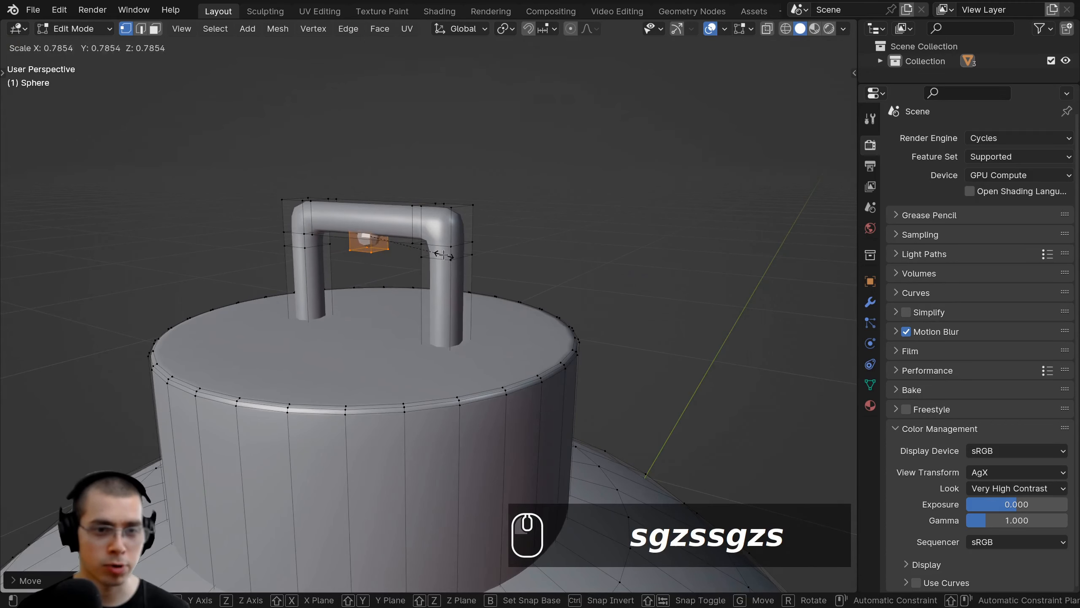
key("g")
key("z")
key("s")
key("g")
key("z")
left_click(402, 254)
Step: Select the small cube's front face and display the mesh in wireframe from the right view
middle_click_drag(402, 254, 400, 232)
scroll(400, 232, "up", 2)
left_click(158, 32)
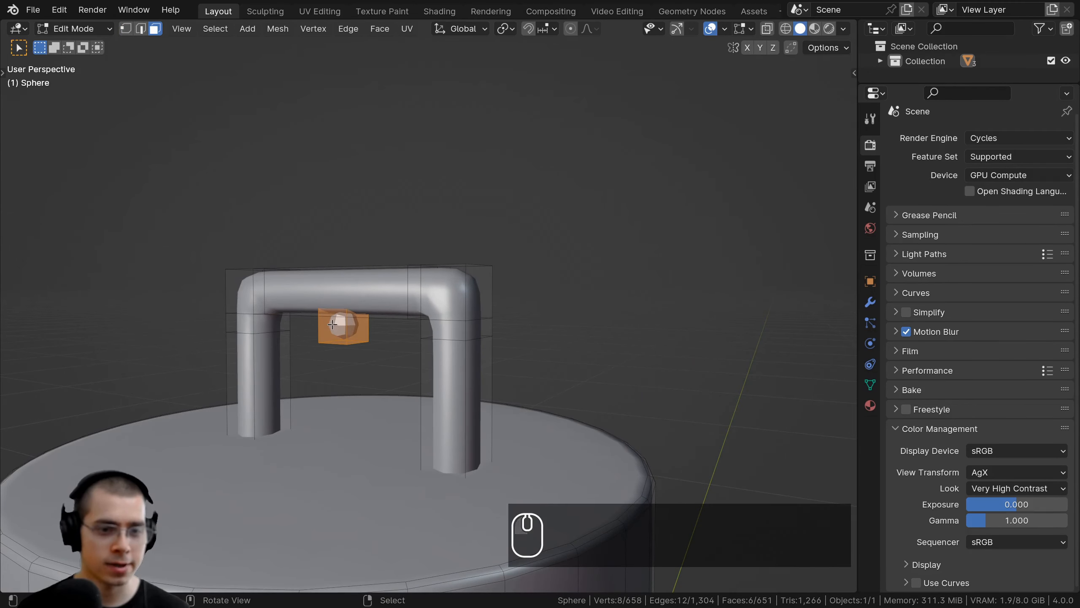
left_click(333, 324)
key("KP_1")
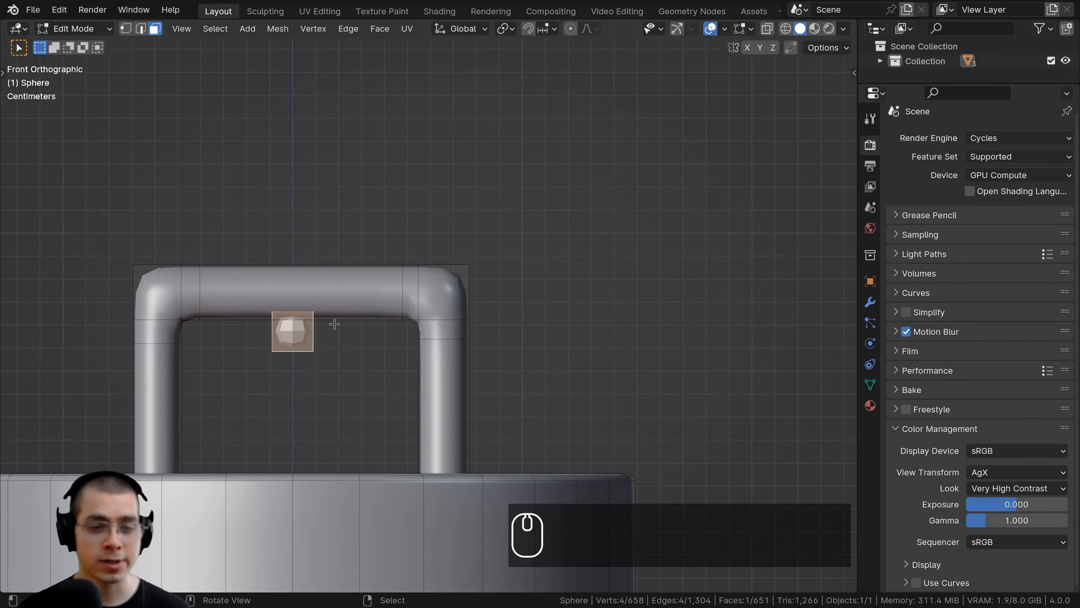
key("KP_3")
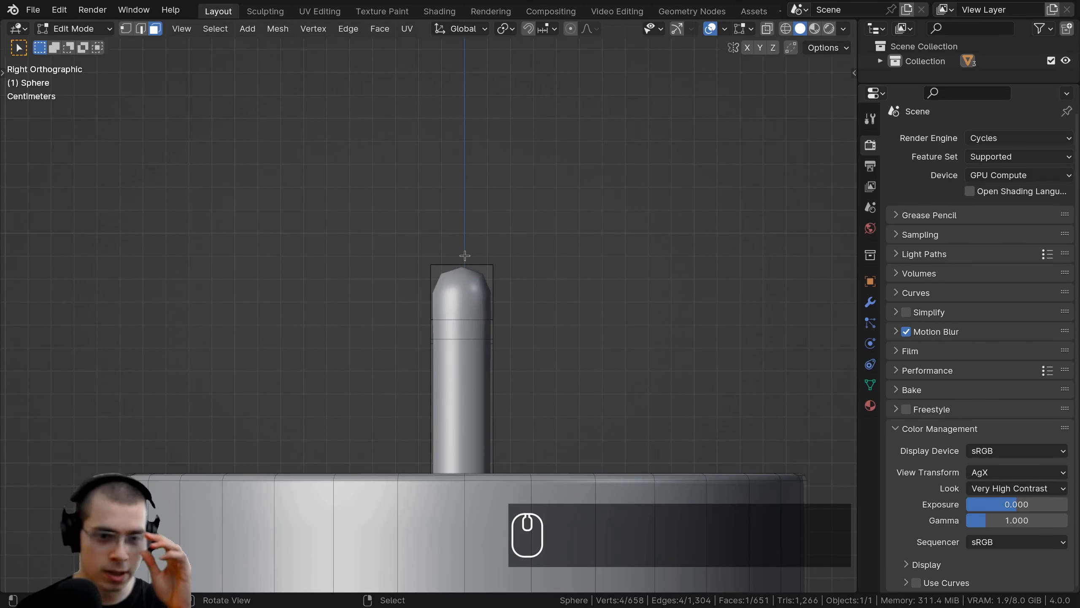
scroll(623, 156, "up", 2)
key("z")
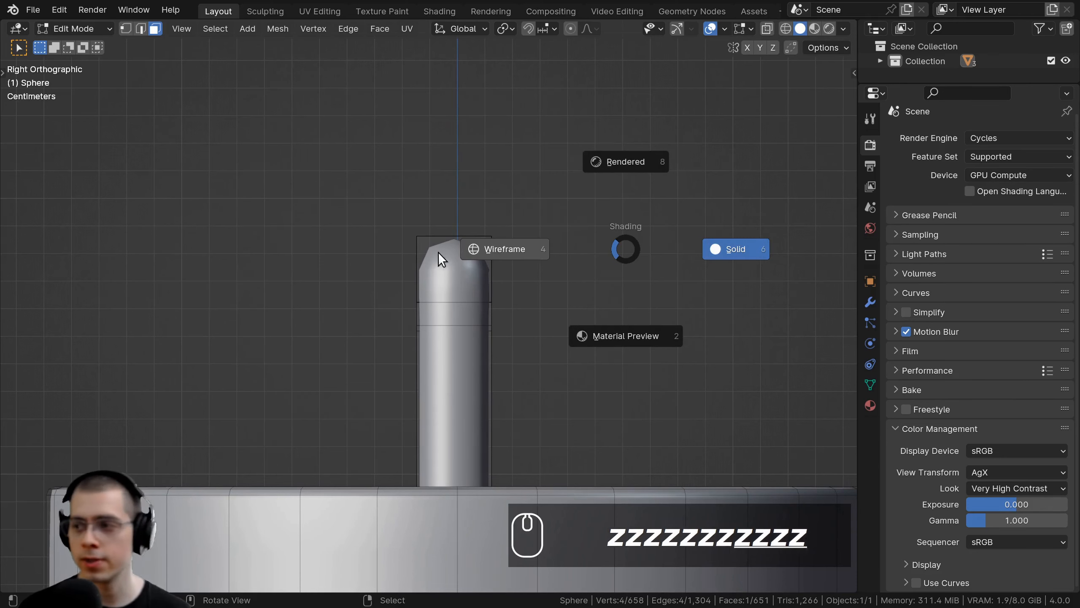
middle_click_drag(504, 245, 506, 273, "shift")
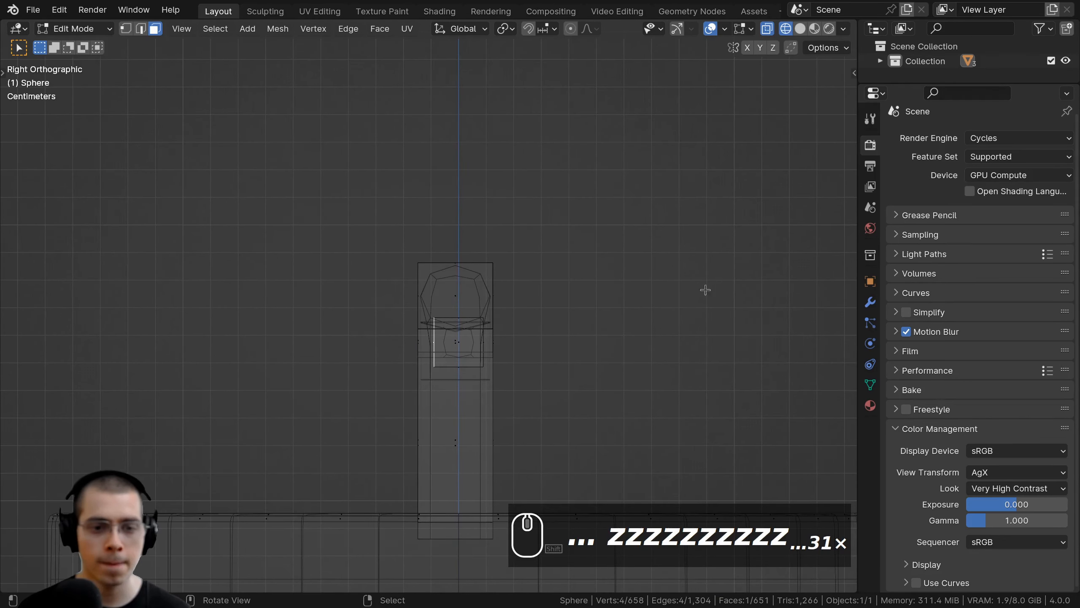
scroll(416, 357, "up", 1)
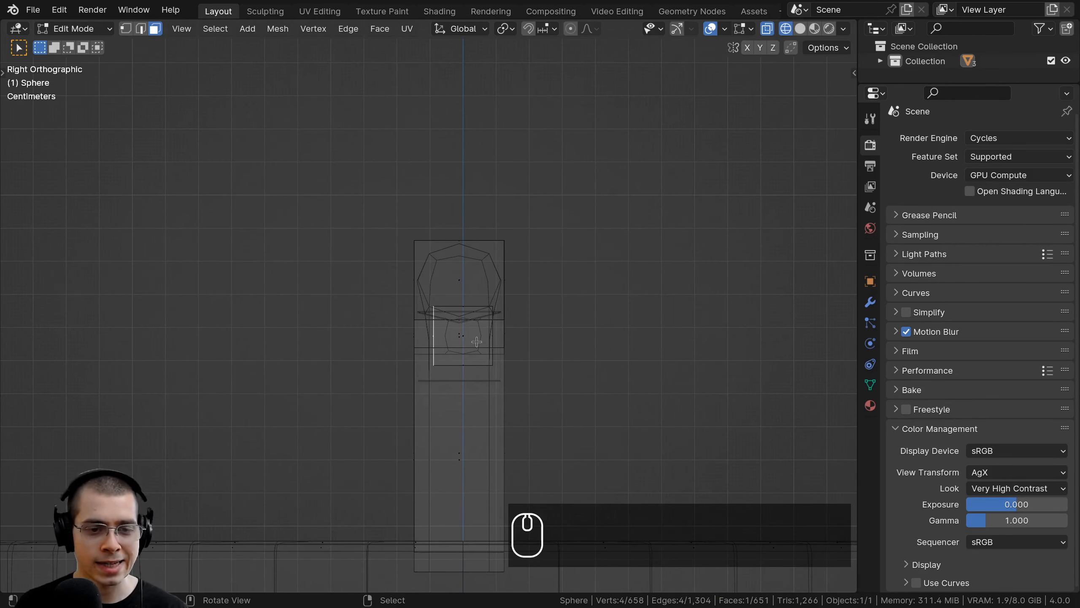
Step: Extrude the cube's front face outward, rotating and moving it so it starts turning upward around the handle bar
key("e")
left_click(429, 276)
key("r")
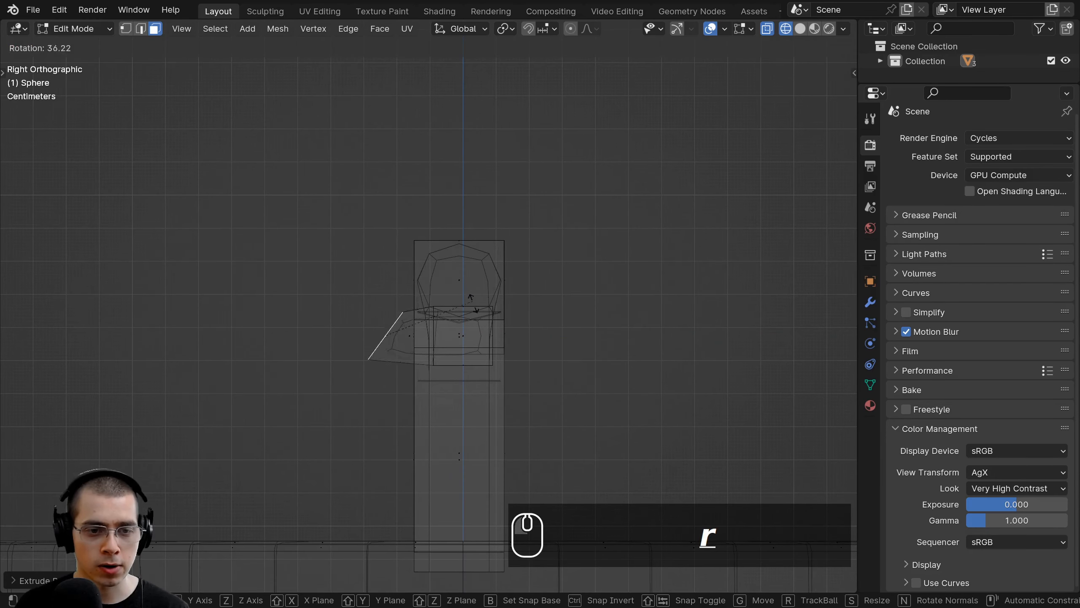
left_click(468, 281)
key("g")
left_click(418, 339)
middle_click_drag(419, 339, 396, 369, "shift")
scroll(396, 370, "down", 3)
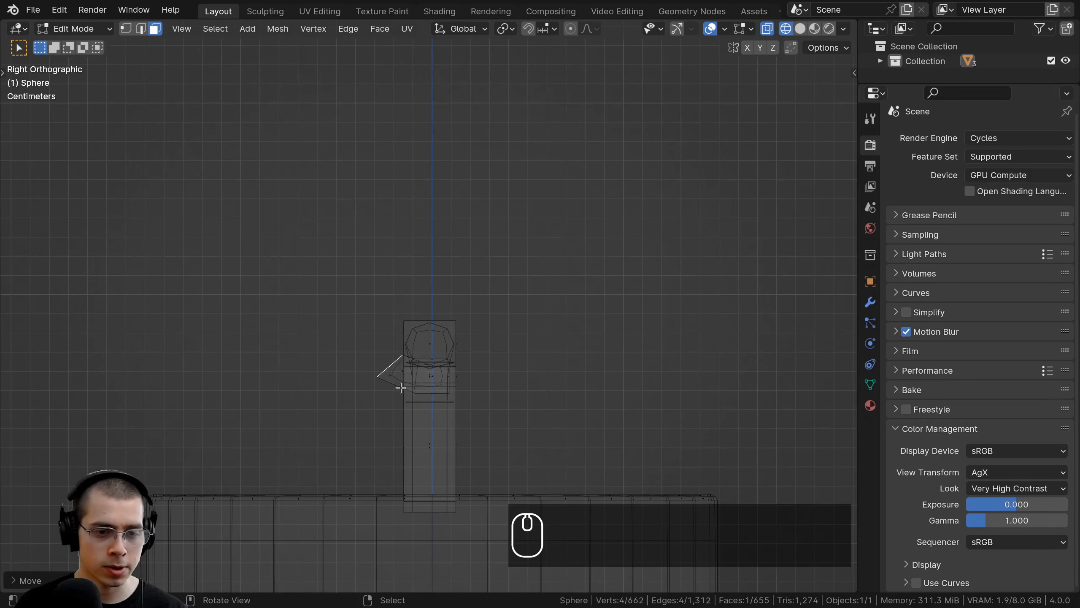
Step: Extrude a second short segment upward beside the handle and level its end face to point nearly straight up
key("e")
left_click(360, 318)
key("r")
left_click(420, 287)
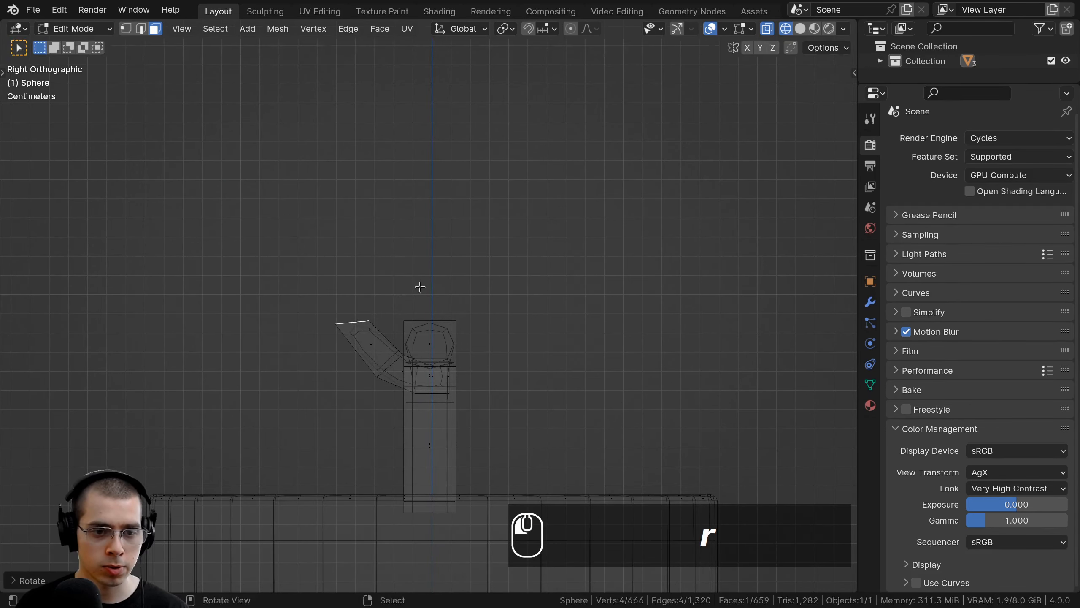
key("g")
left_click(436, 282)
middle_click_drag(437, 282, 390, 445, "shift")
Step: Extrude a long, slightly outward-leaning strand upward from the hook and adjust the position and tilt of its end face
key("e")
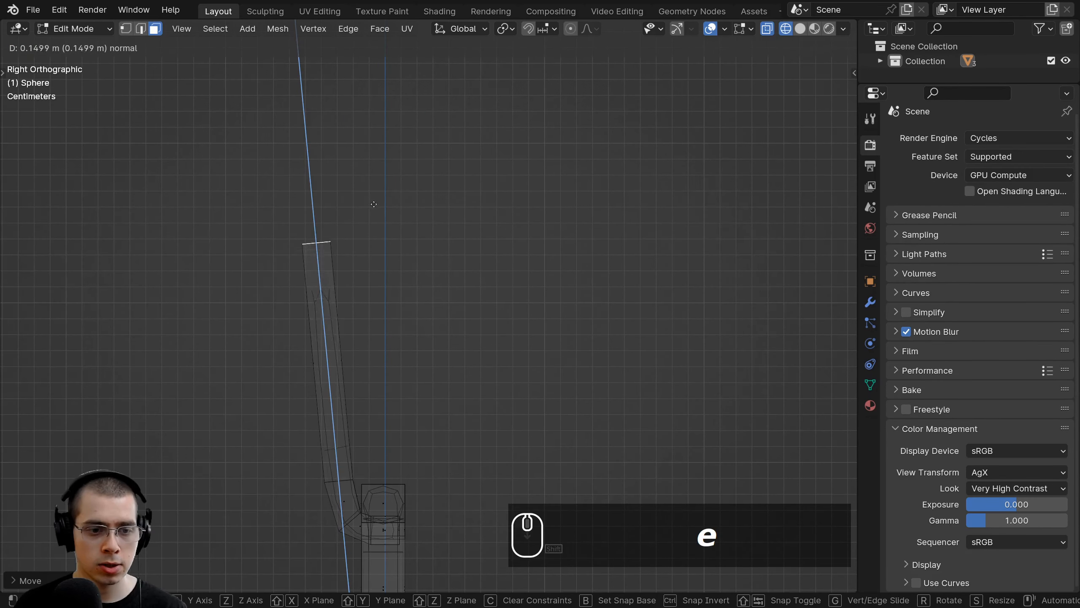
left_click(372, 160)
scroll(374, 244, "down", 4)
middle_click_drag(384, 257, 386, 341, "shift")
key("g")
left_click(386, 188)
key("r")
left_click(453, 234)
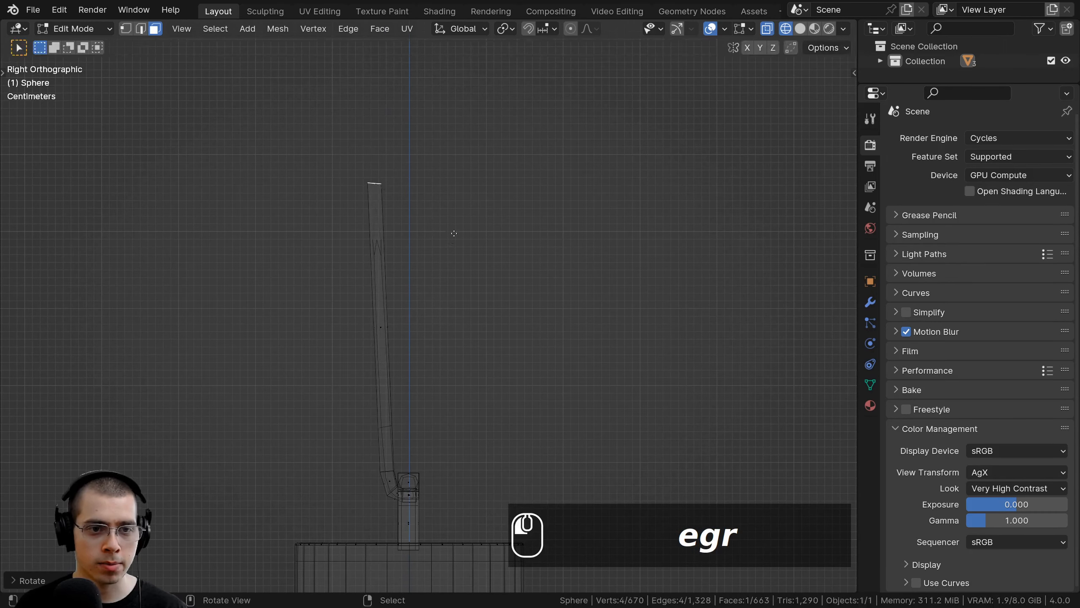
key("g")
left_click(446, 230)
key("r")
left_click(455, 208)
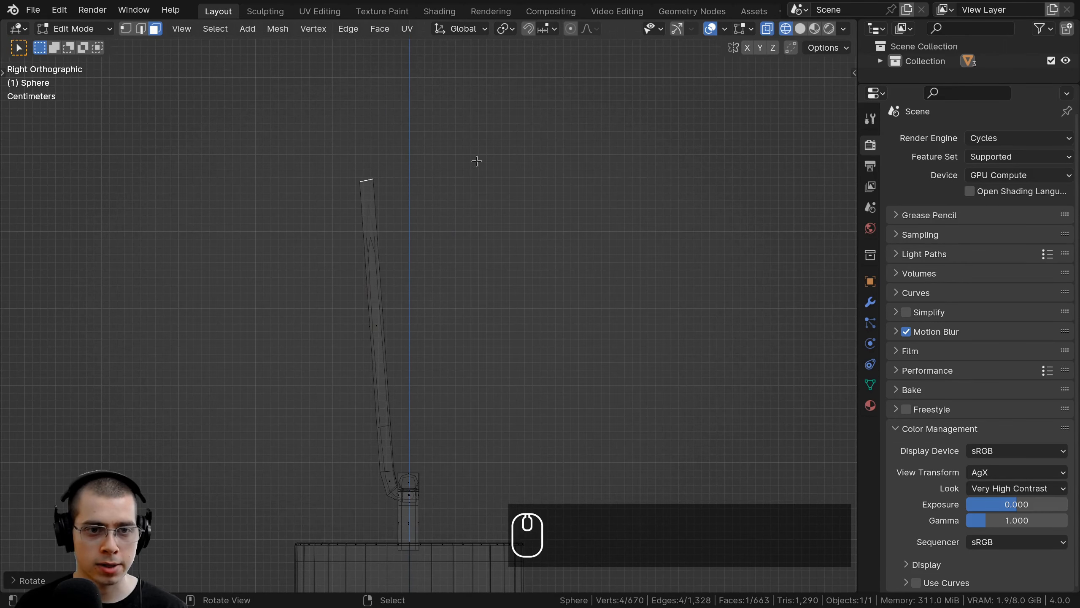
key("g")
left_click(365, 178)
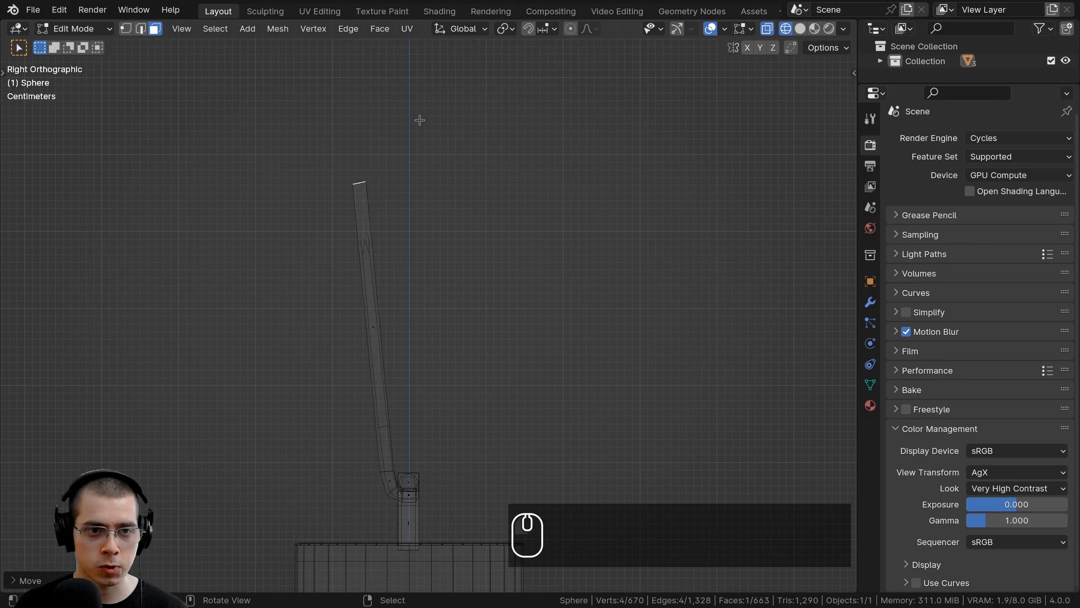
Step: Extrude a short segment from the strand's upper end and rotate it inward to begin the loop's curve
key("e")
left_click(385, 147)
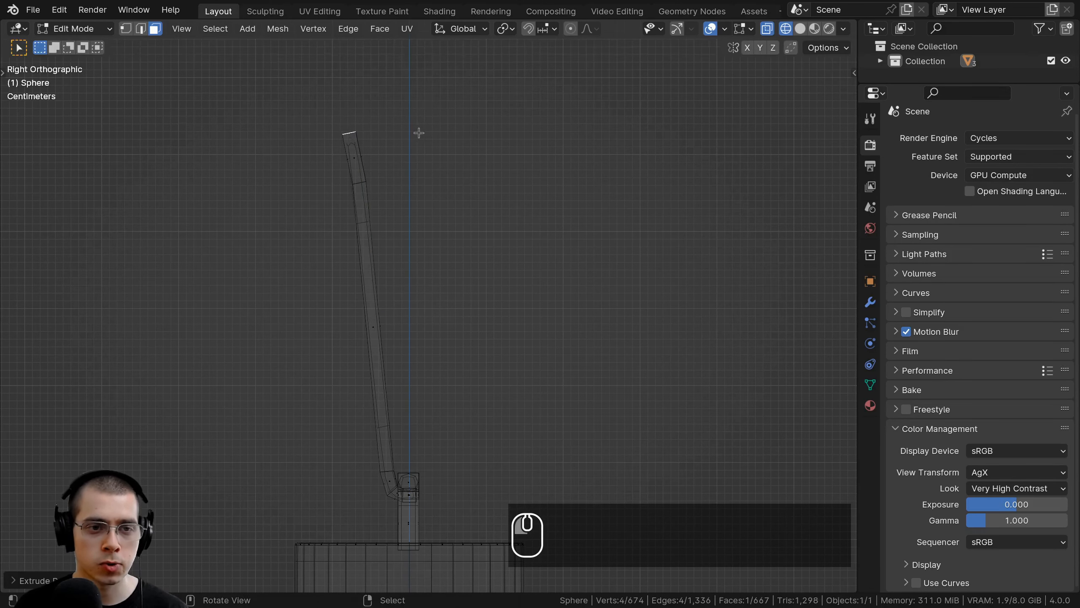
key("r")
left_click(419, 154)
key("g")
left_click(427, 173)
Step: Extrude another segment at the loop's top, angling it diagonally toward the centre line
key("e")
left_click(436, 132)
key("r")
left_click(430, 169)
key("g")
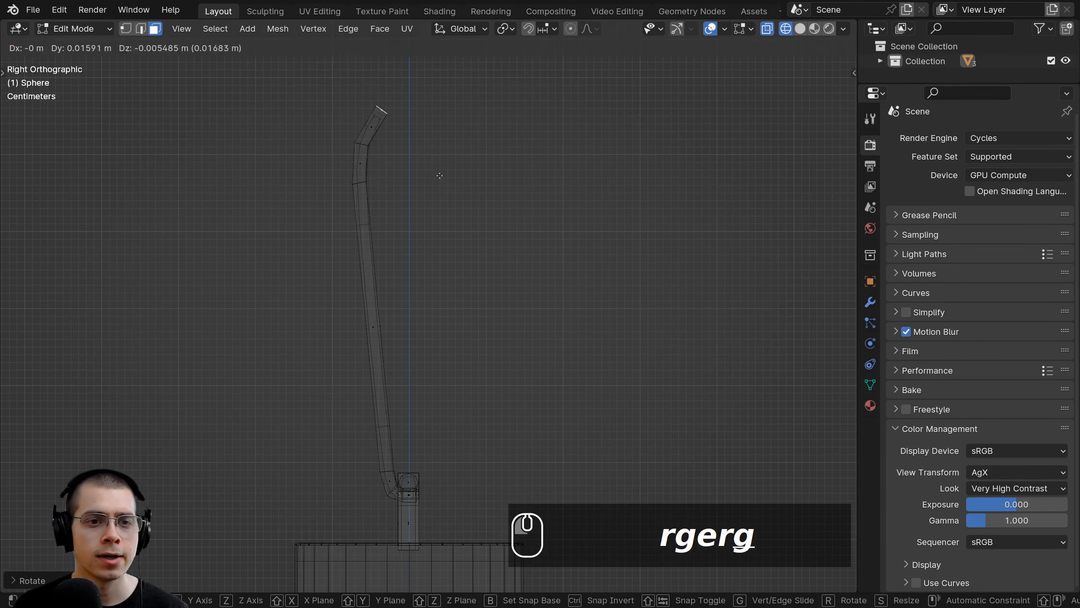
left_click(445, 174)
key("r")
key("g")
left_click(420, 186)
Step: Extrude a roughly horizontal segment across the centre line to form the crown of the loop
key("e")
left_click(460, 133)
key("r")
left_click(402, 170)
key("g")
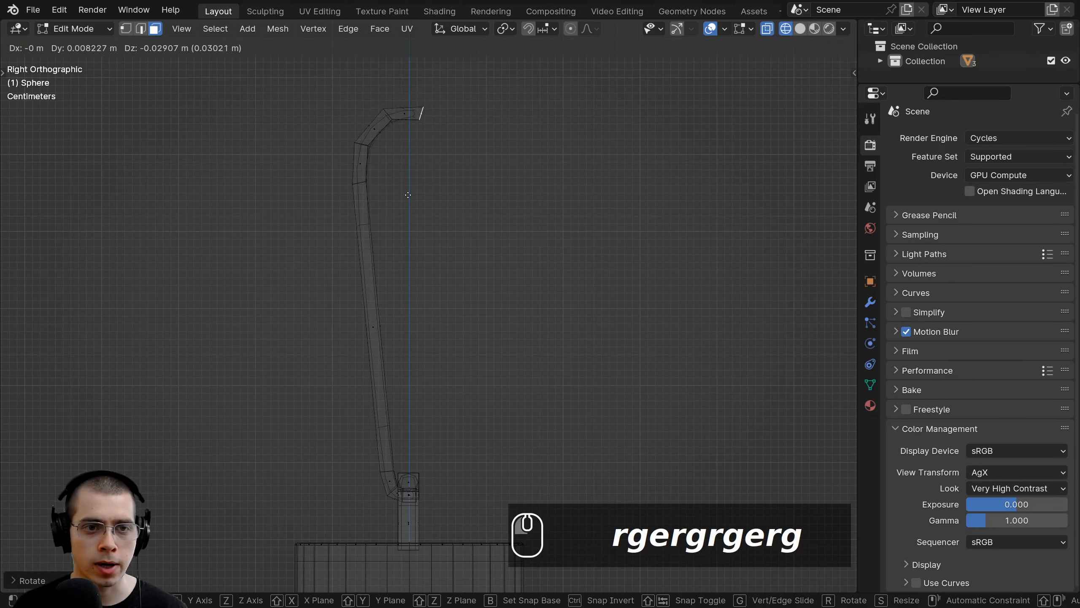
left_click(415, 191)
Step: Extrude the loop past its crown and rotate the end face so it curves downward on the opposite side
key("e")
left_click(500, 170)
key("r")
left_click(480, 200)
key("g")
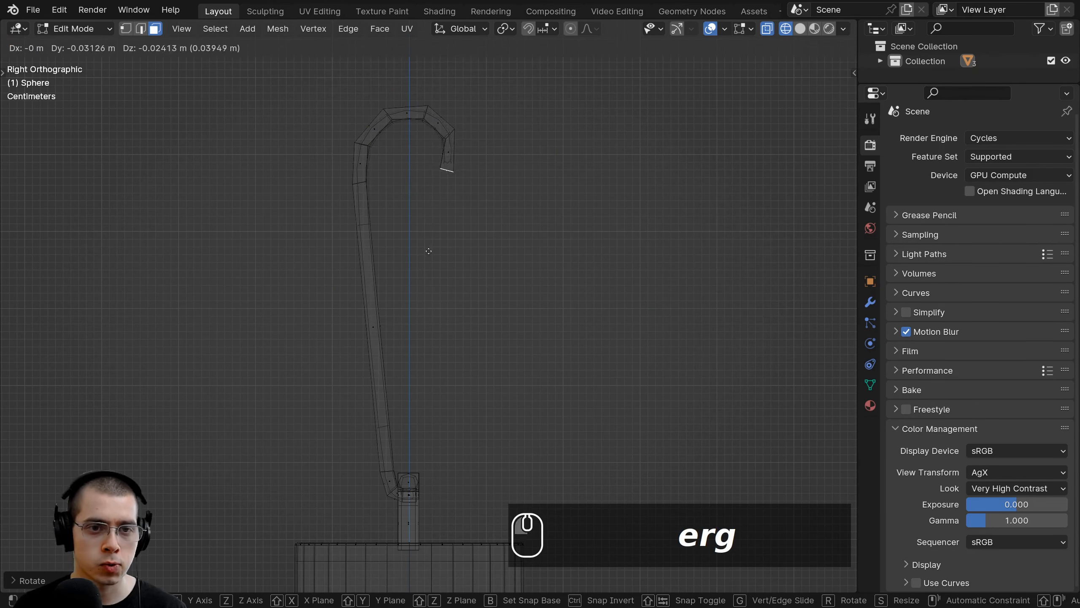
left_click(469, 246)
Step: Extrude the loop's second long strand down toward the handle, tilting and moving its end face inward
middle_click_drag(469, 246, 491, 171, "shift")
key("e")
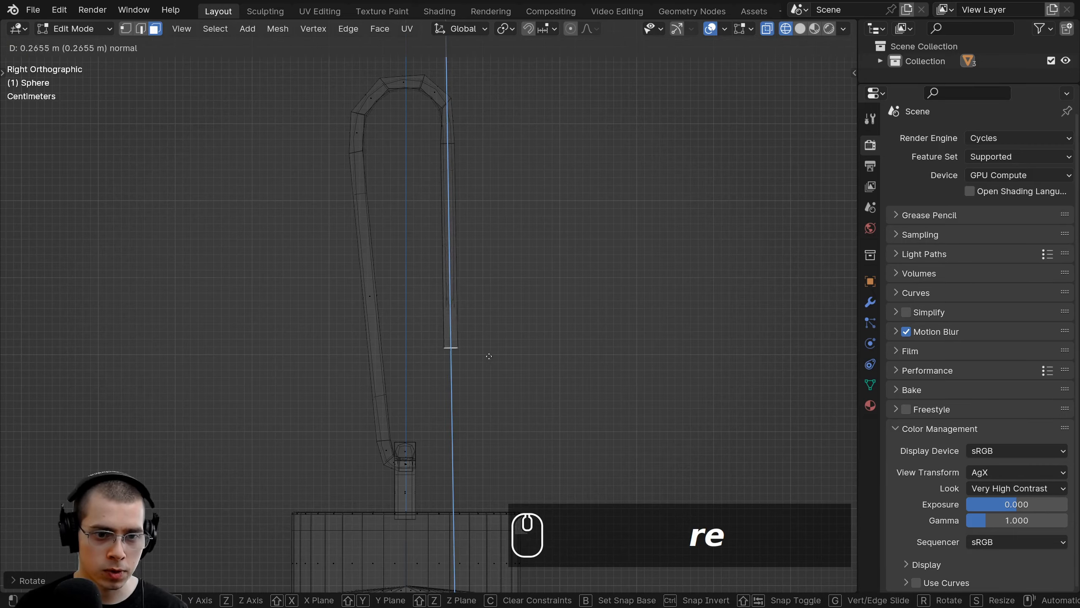
left_click(450, 437)
scroll(492, 265, "up", 3)
key("r")
left_click(481, 315)
key("g")
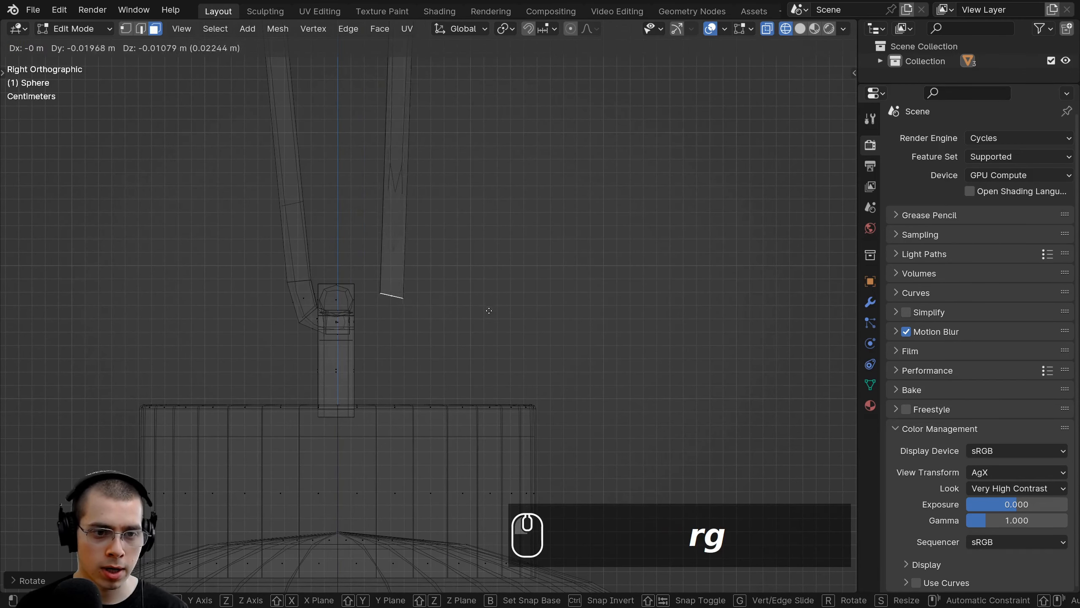
left_click(464, 259)
key("r")
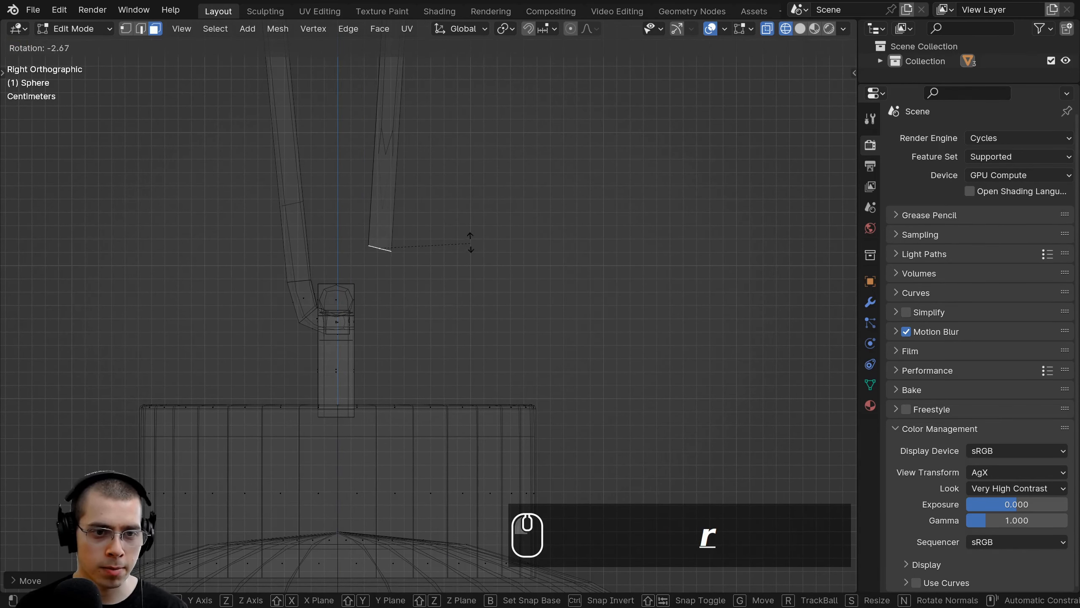
left_click(470, 243)
Step: Extrude a short segment from the descending strand's lower end, angled in toward the handle bar
key("e")
left_click(462, 304)
key("r")
left_click(460, 317)
key("g")
left_click(456, 320)
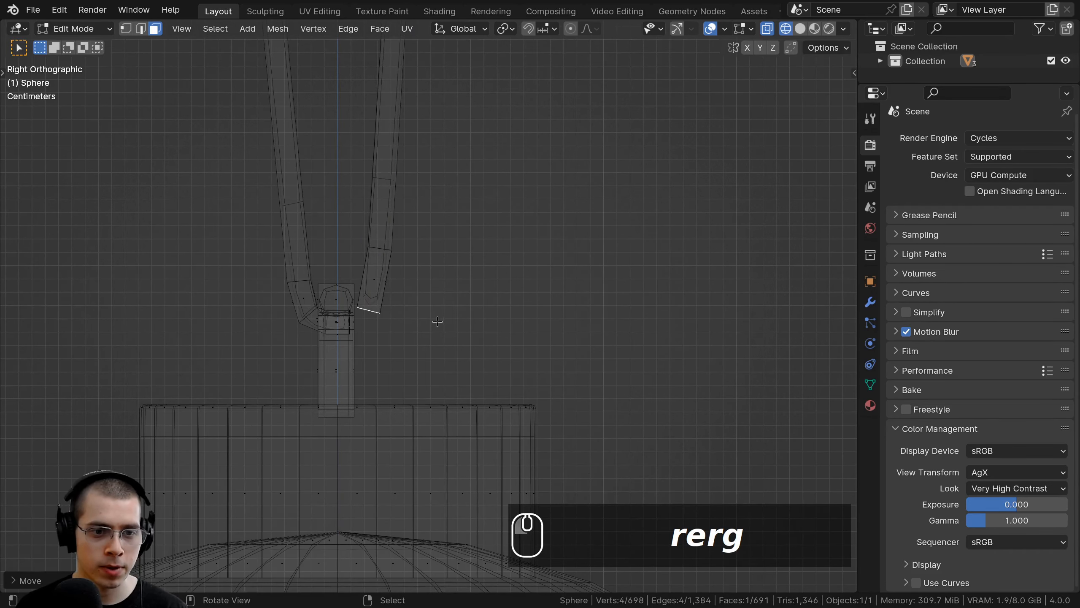
Step: Return to solid shading and delete the two end faces at the loop's gap beneath the handle
key("z")
mouse_move(555, 326)
middle_mouse_down()
mouse_move(442, 337)
mouse_move(445, 295)
mouse_move(421, 299)
mouse_move(341, 272)
mouse_move(454, 455)
mouse_move(403, 384)
middle_mouse_up()
scroll(440, 338, "up", 5)
scroll(429, 334, "up", 3)
left_click(451, 290, "shift")
key("x")
left_click(341, 270)
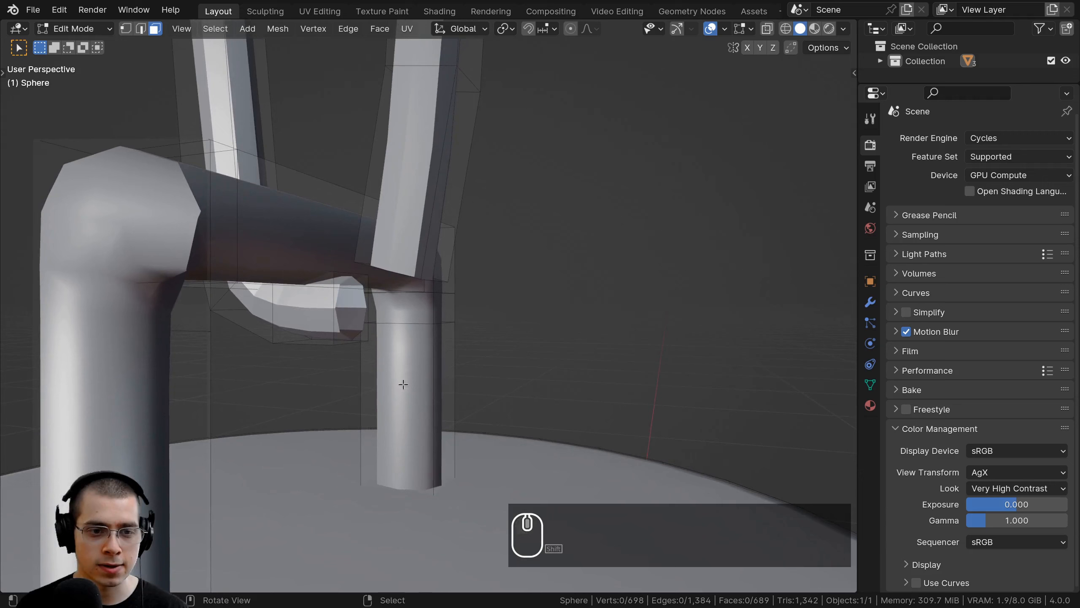
Step: Select both open edge loops at the gap in vertex mode and join them with Bridge Edge Loops
left_click(123, 30)
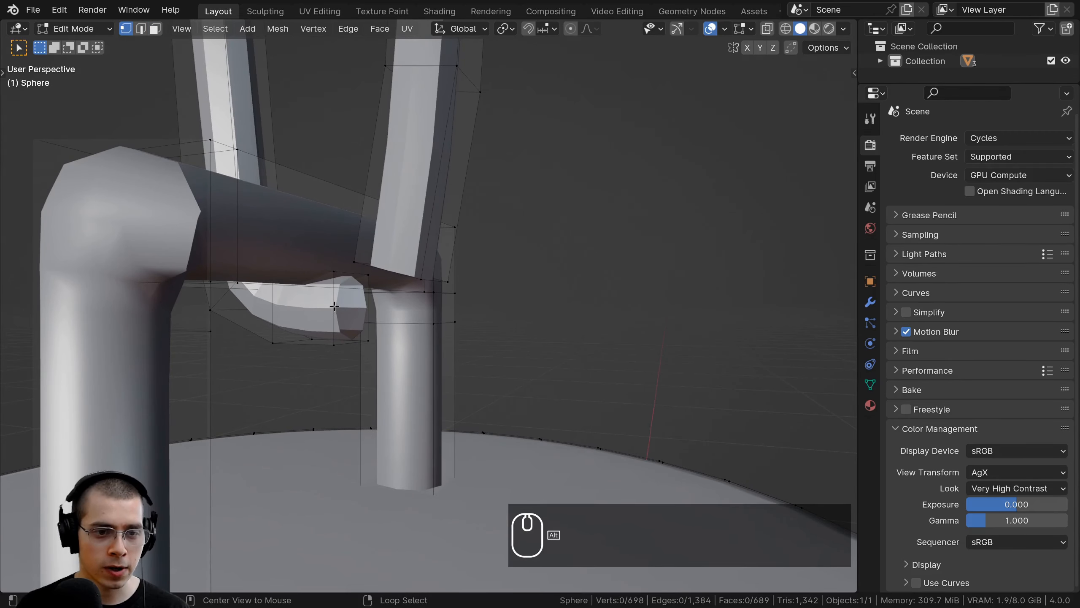
middle_click_drag(337, 305, 464, 254)
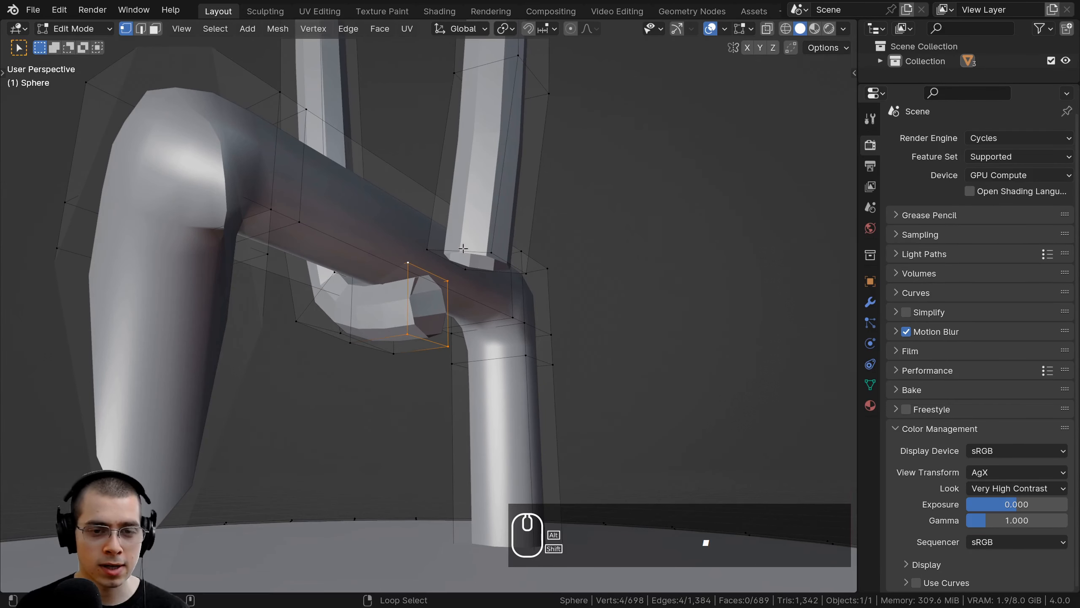
middle_click_drag(467, 257, 491, 165)
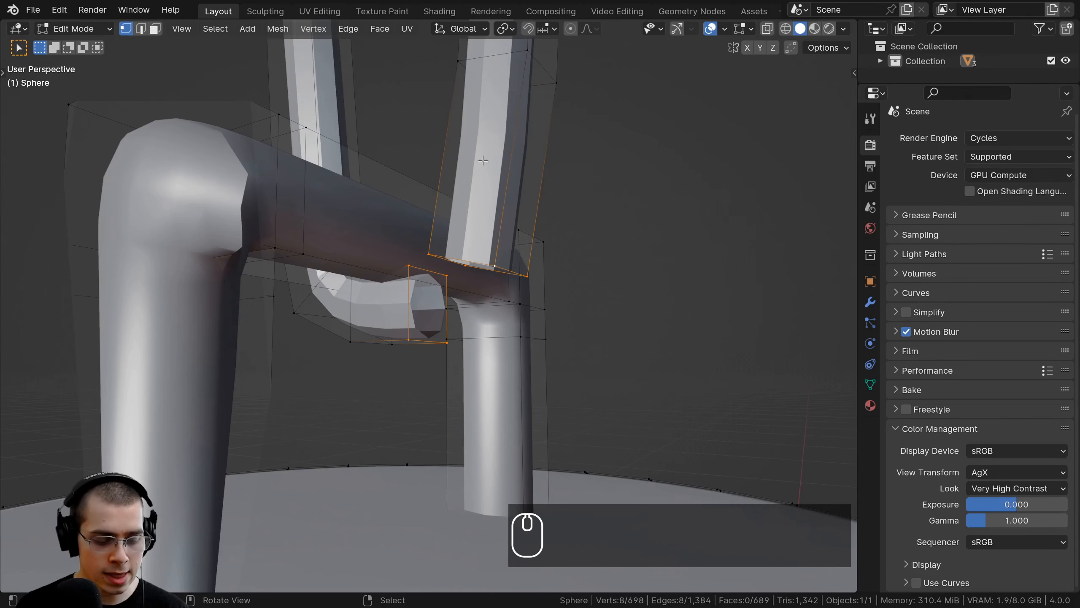
key("ctrl+e")
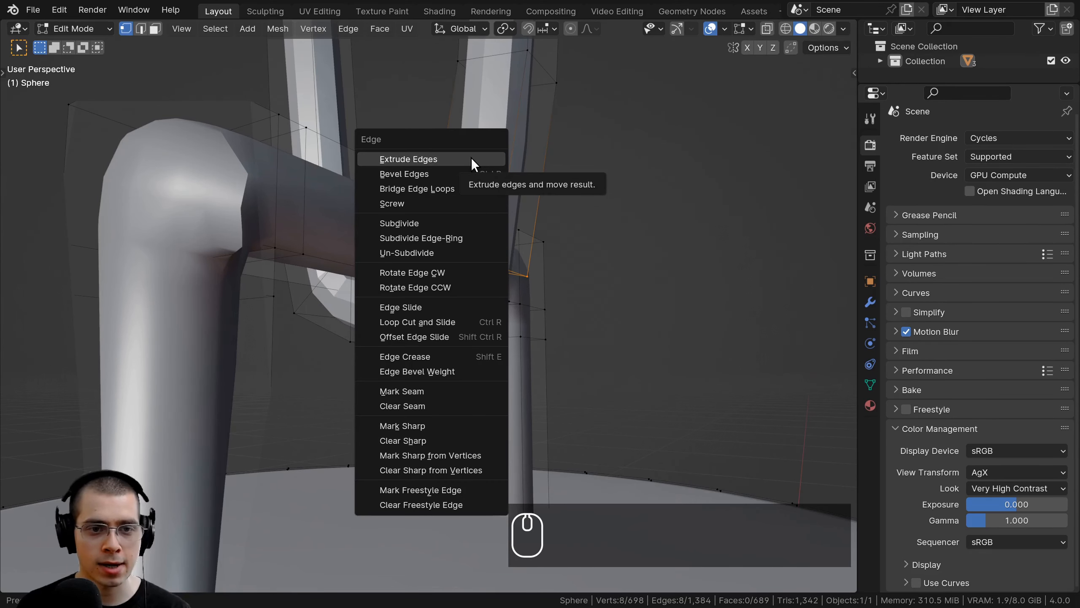
left_click(440, 188)
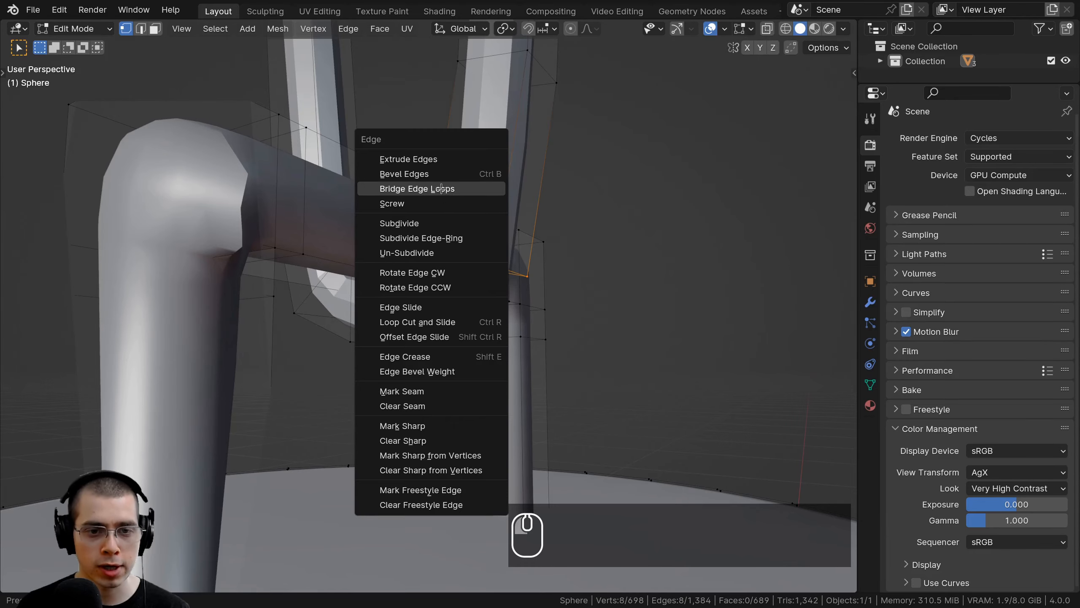
Step: Leave mesh editing and apply Shade Smooth to the whole ornament
middle_click_drag(440, 188, 443, 232)
scroll(358, 297, "down", 1)
key("Tab")
scroll(358, 297, "down", 2)
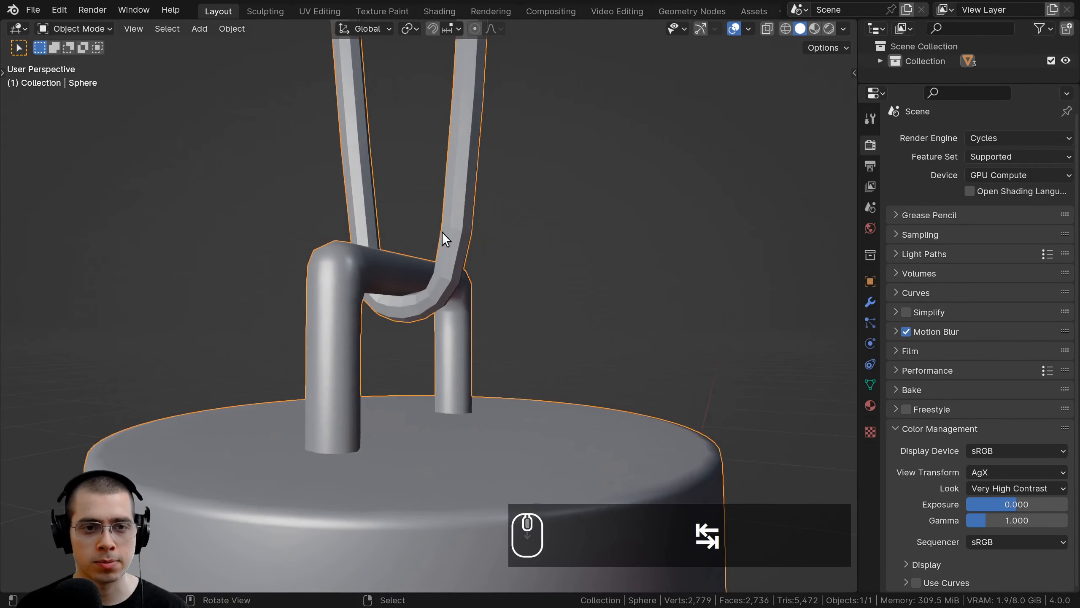
scroll(436, 241, "down", 10)
scroll(457, 318, "up", 5)
key("w")
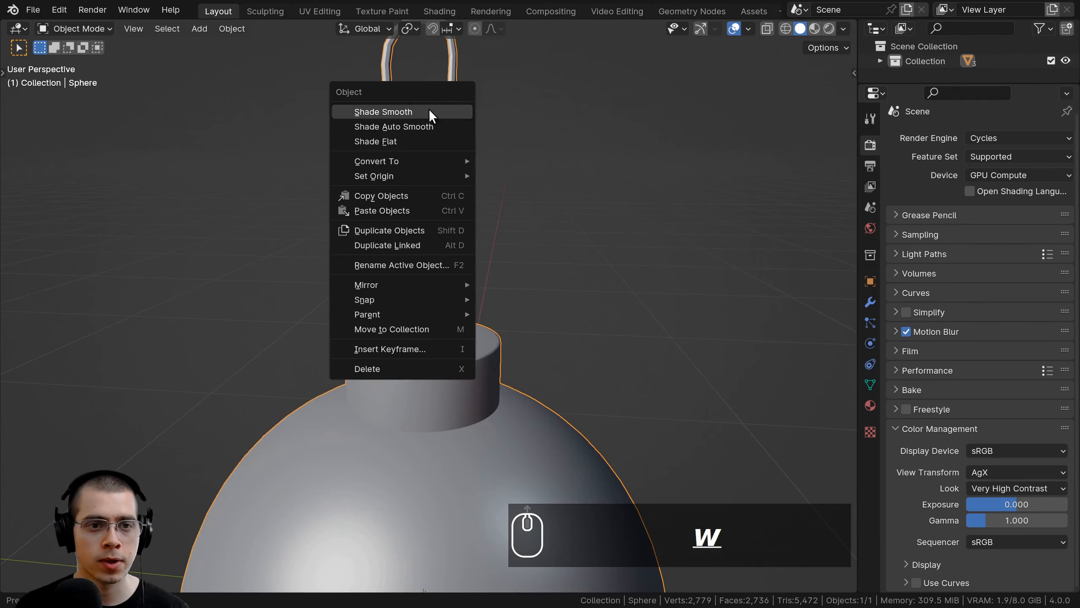
left_click(372, 107)
Step: Check the finished ornament from several angles and save the file Christmas Tutorial.blend
middle_click_drag(454, 225, 382, 279)
key("a")
scroll(472, 335, "down", 6)
middle_click_drag(404, 326, 472, 304)
left_click(467, 366)
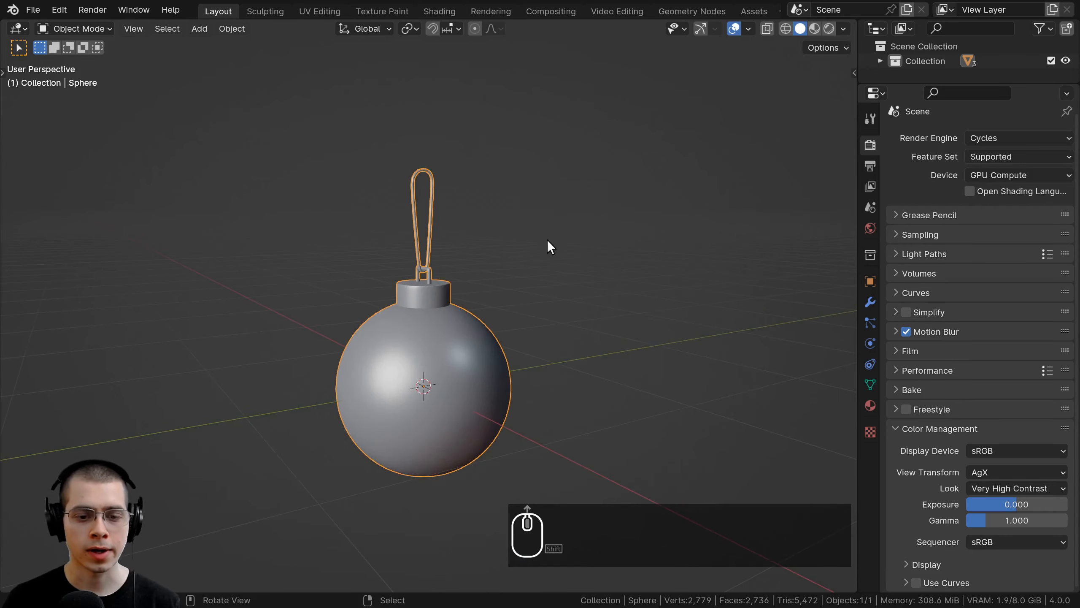
key("ctrl+s")
middle_click_drag(458, 210, 383, 213)
scroll(340, 217, "up", 1)
middle_click_drag(274, 224, 309, 209, "shift")
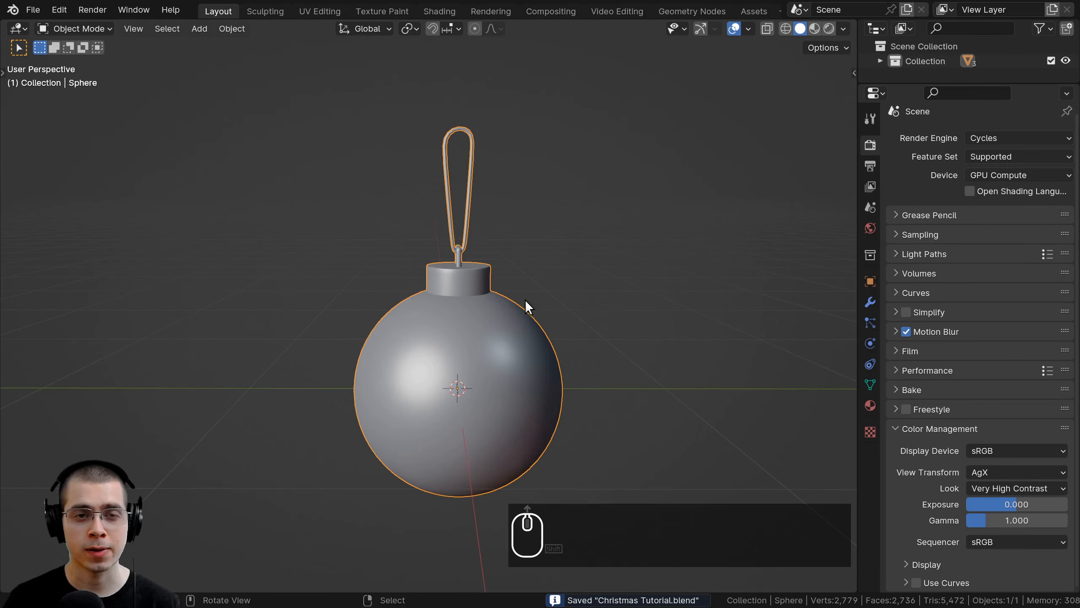
middle_click_drag(525, 299, 545, 255)
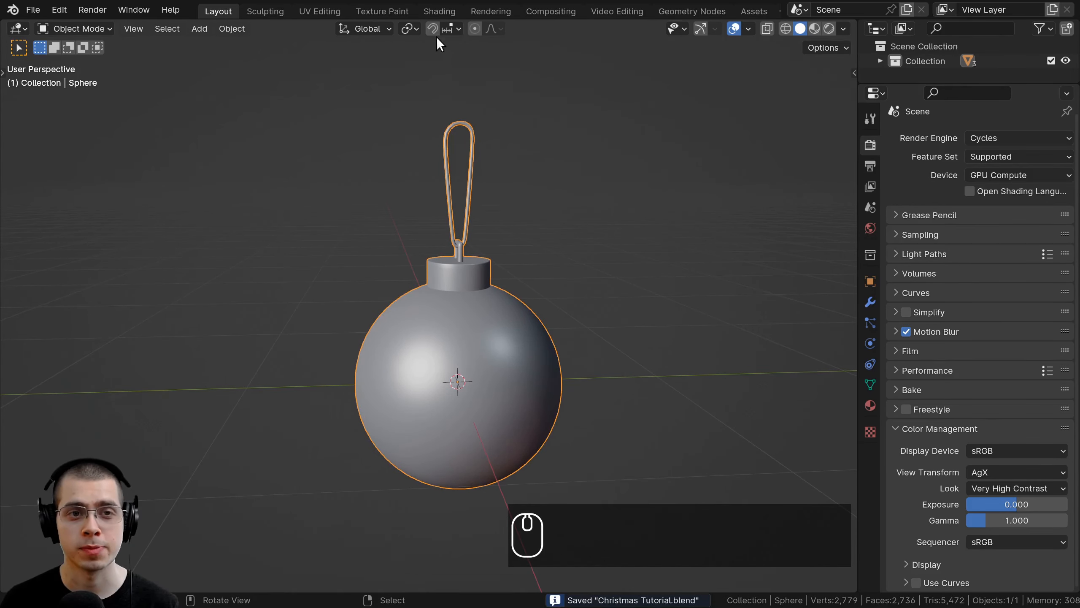
Step: Switch to the Shading workspace and create a new material named Red on the ornament
left_click(439, 11)
scroll(336, 230, "down", 6)
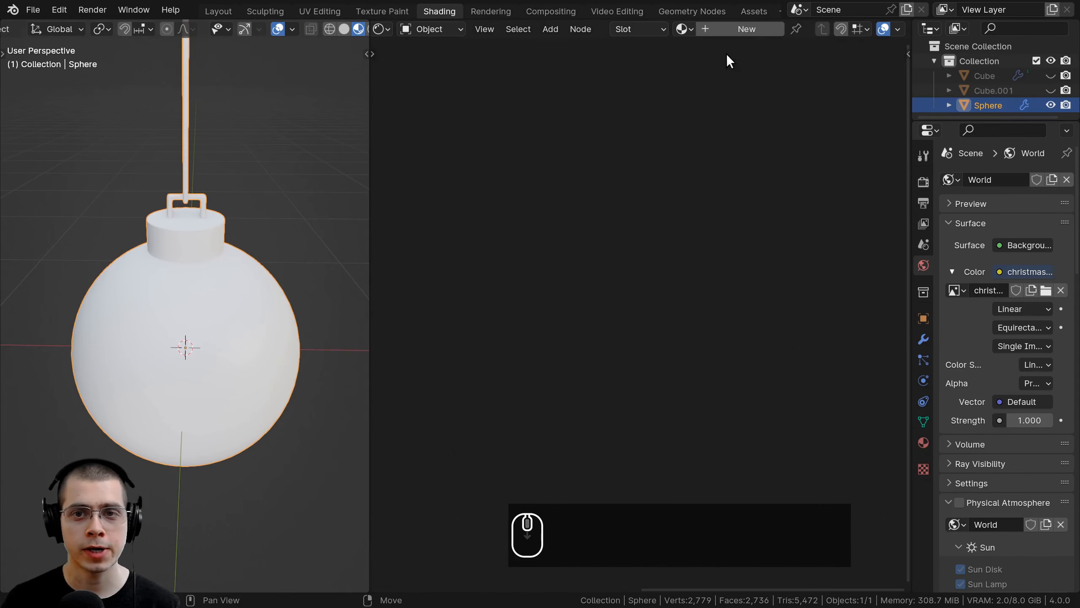
left_click(722, 31)
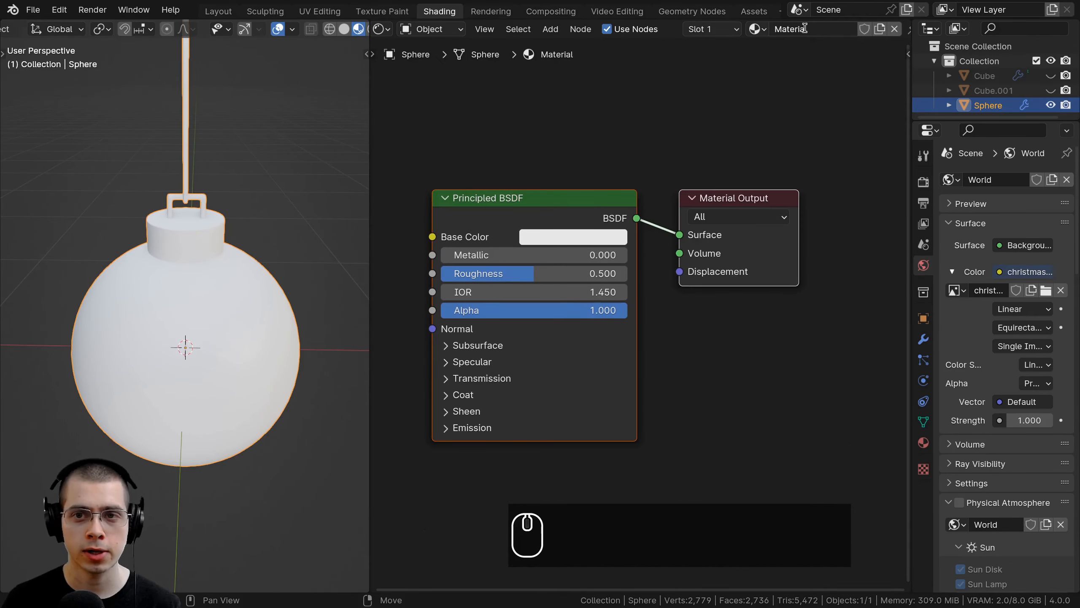
double_click(804, 29)
type("Red")
middle_click_drag(594, 207, 646, 207, "shift")
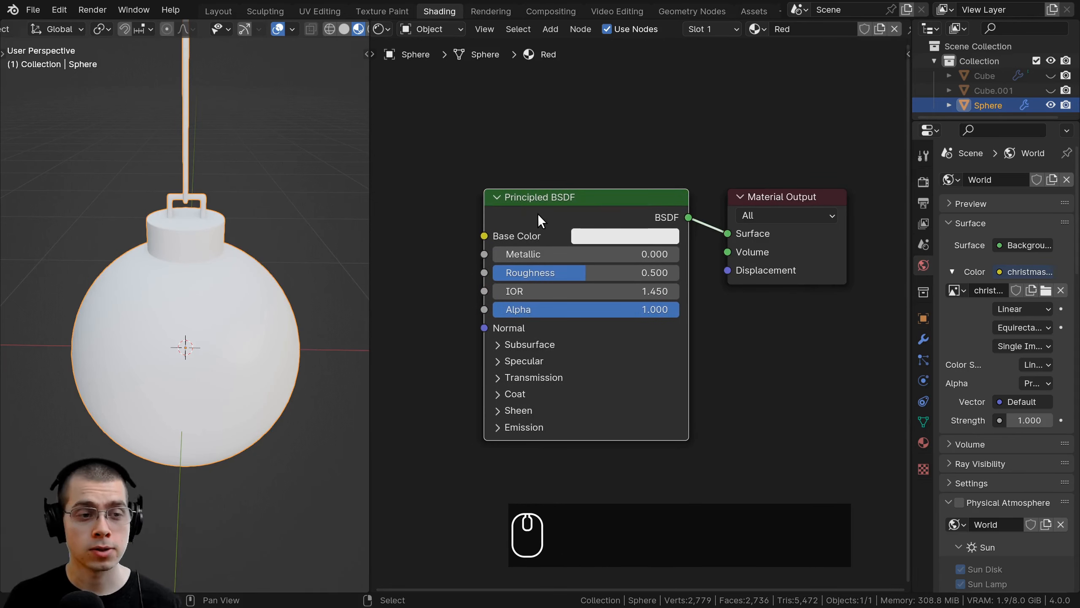
Step: Set the Red material's base color to a fully saturated red at maximum brightness
middle_click_drag(242, 322, 235, 246)
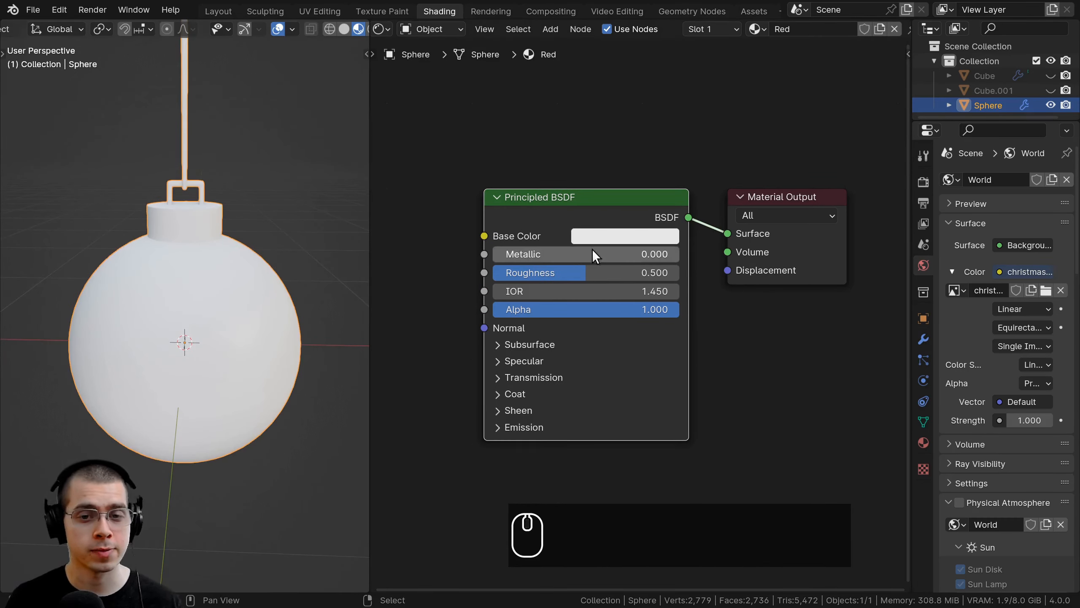
left_click(612, 236)
left_click_drag(653, 333, 650, 402)
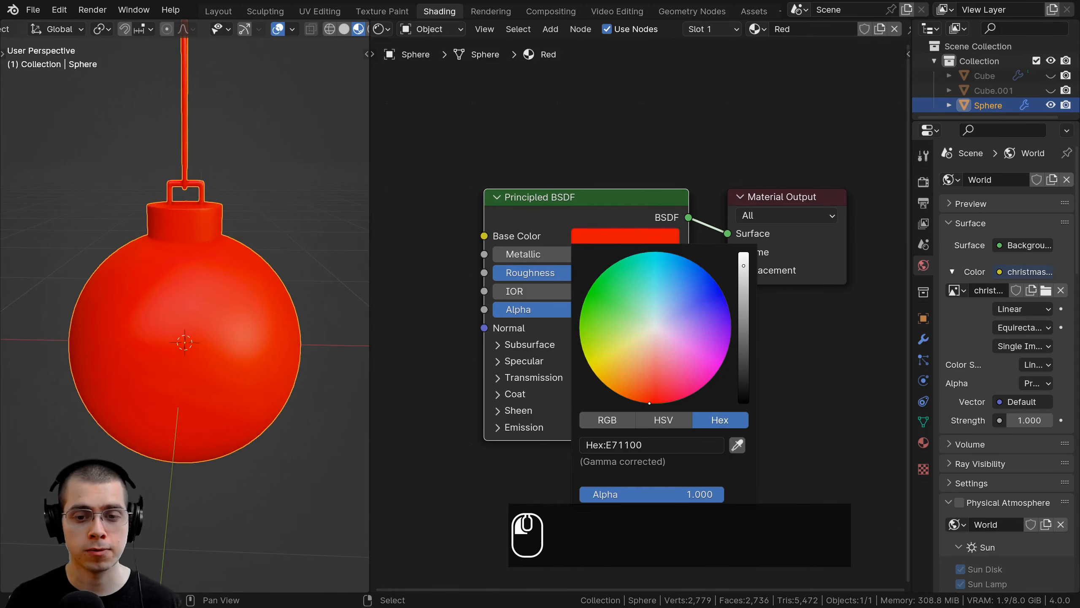
left_click_drag(747, 265, 747, 248)
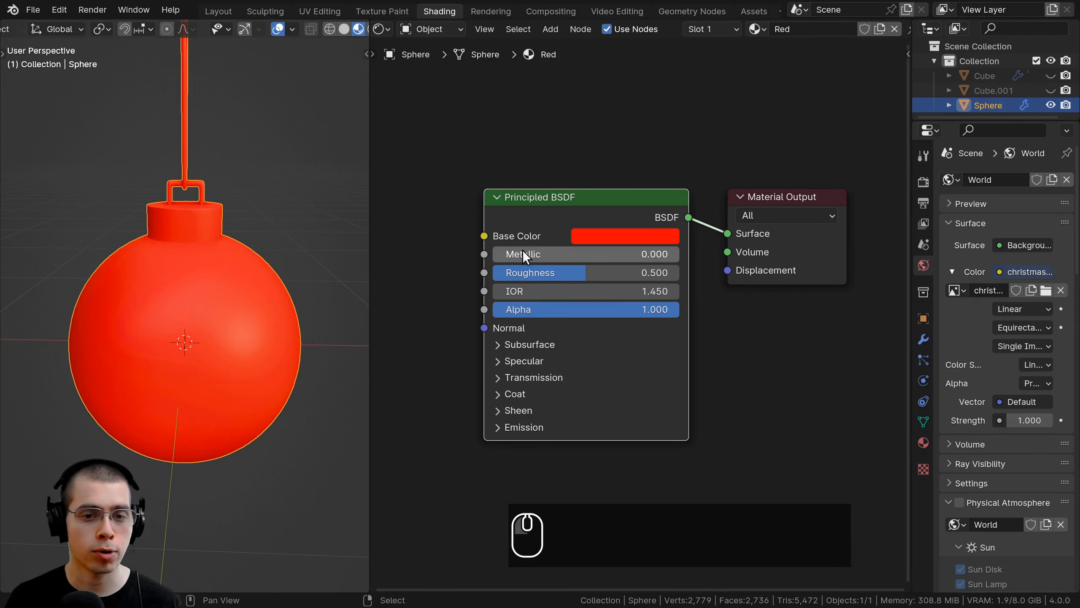
Step: Make the Red material fully metallic at 1.000 and set its roughness to 0.13
left_click_drag(535, 251, 723, 254)
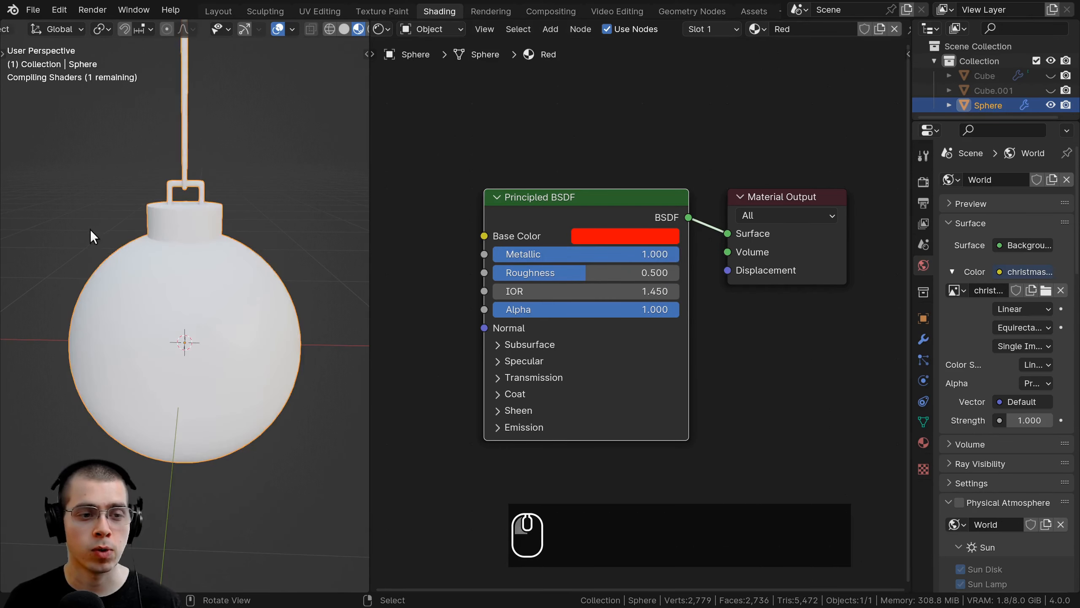
middle_click_drag(468, 298, 471, 290)
left_click(532, 266)
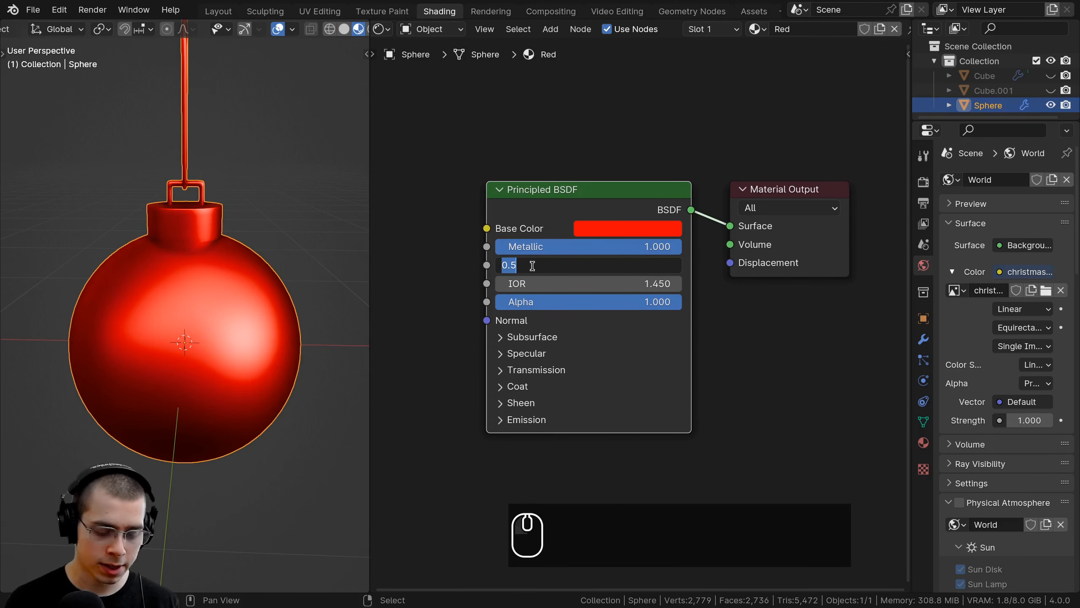
type(".13")
key("Return")
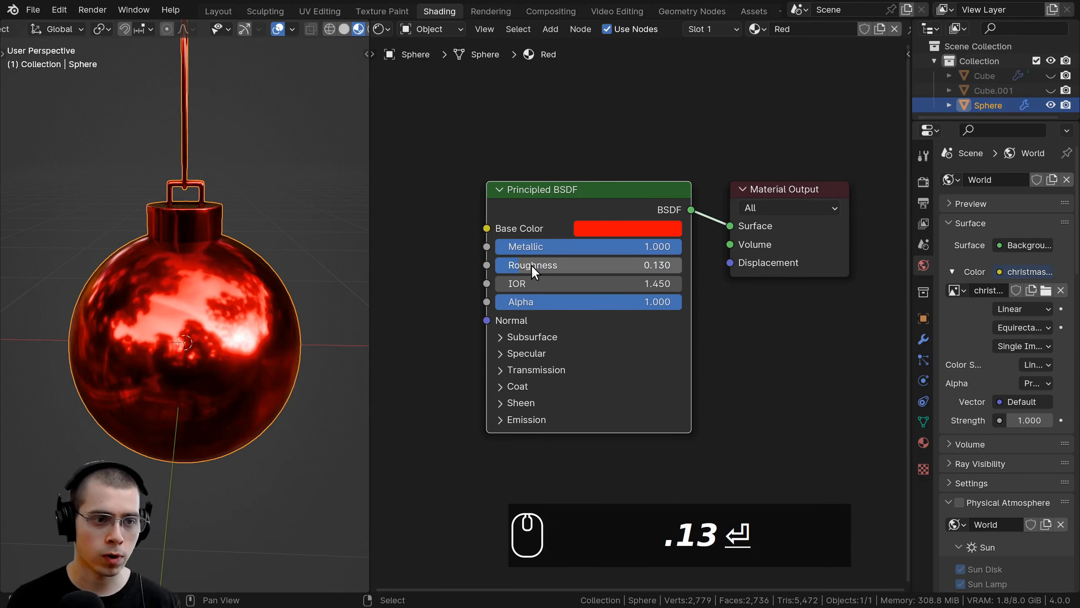
Step: Check the red ornament in another viewport shading mode and return to Material Preview
mouse_move(238, 298)
middle_mouse_down()
mouse_move(225, 212)
mouse_move(233, 227)
mouse_move(234, 212)
middle_mouse_up()
key("z")
left_click(228, 201)
key("z")
left_click(236, 371)
mouse_move(233, 342)
middle_mouse_down()
mouse_move(243, 380)
mouse_move(236, 319)
mouse_move(218, 327)
middle_mouse_up()
scroll(244, 304, "up", 6)
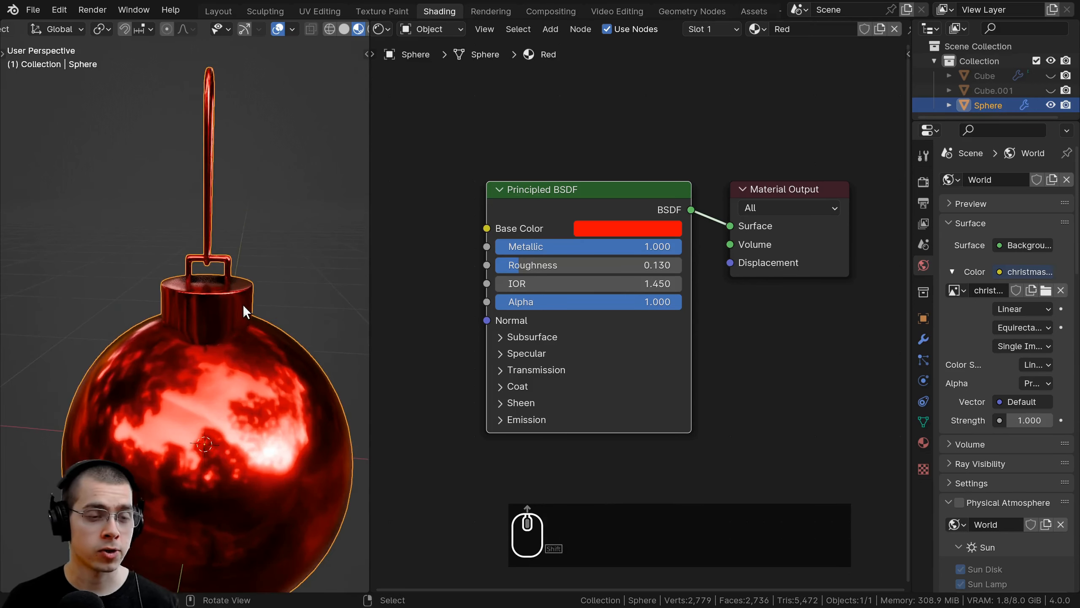
Step: Enter mesh editing and select the linked geometry of the cap and its handle
key("Tab")
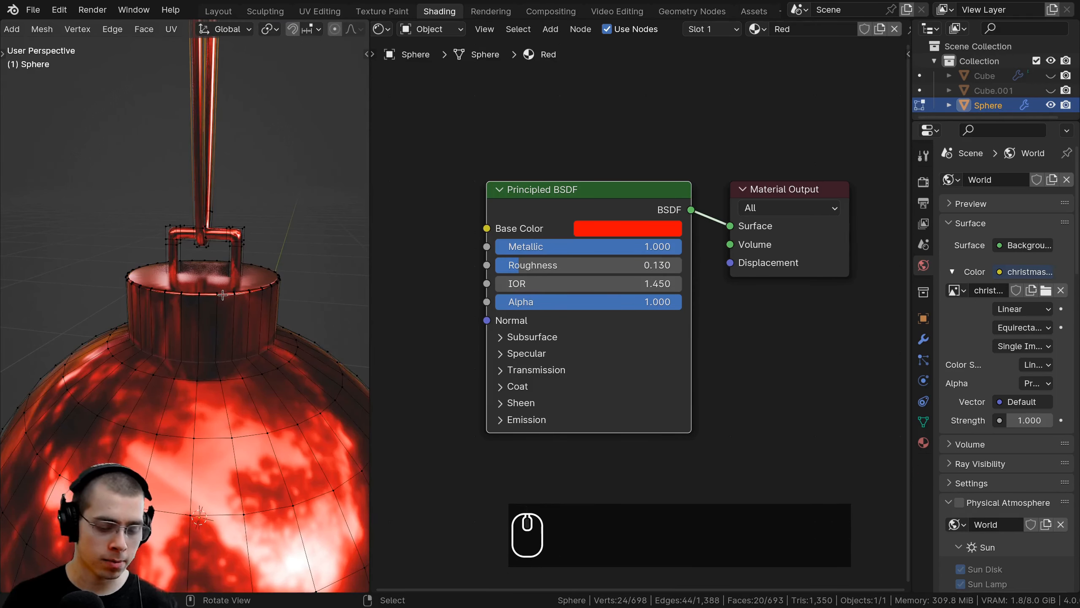
key("l")
key("l")
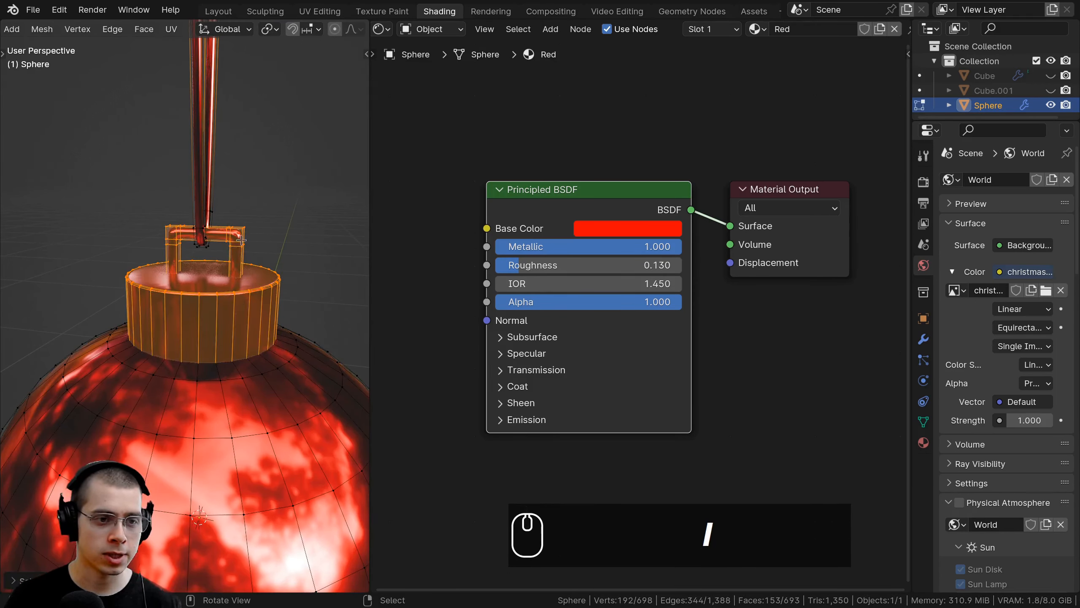
scroll(236, 311, "down", 4)
scroll(204, 267, "up", 4)
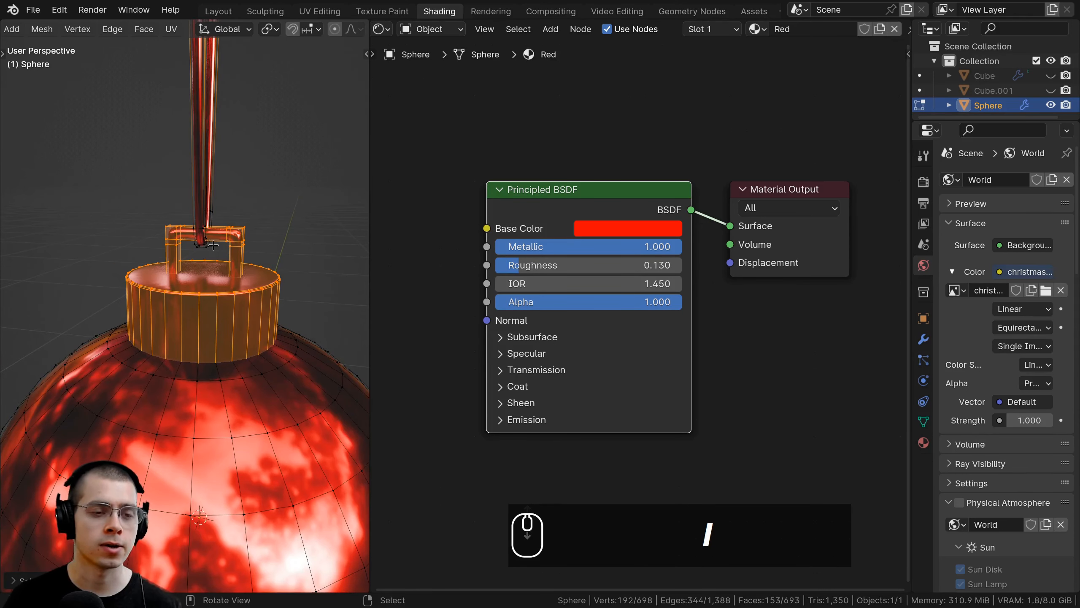
Step: Add a second material slot to the ornament with a new material named Gold, widening the properties area for room
left_click(923, 442)
left_click_drag(910, 343, 846, 340)
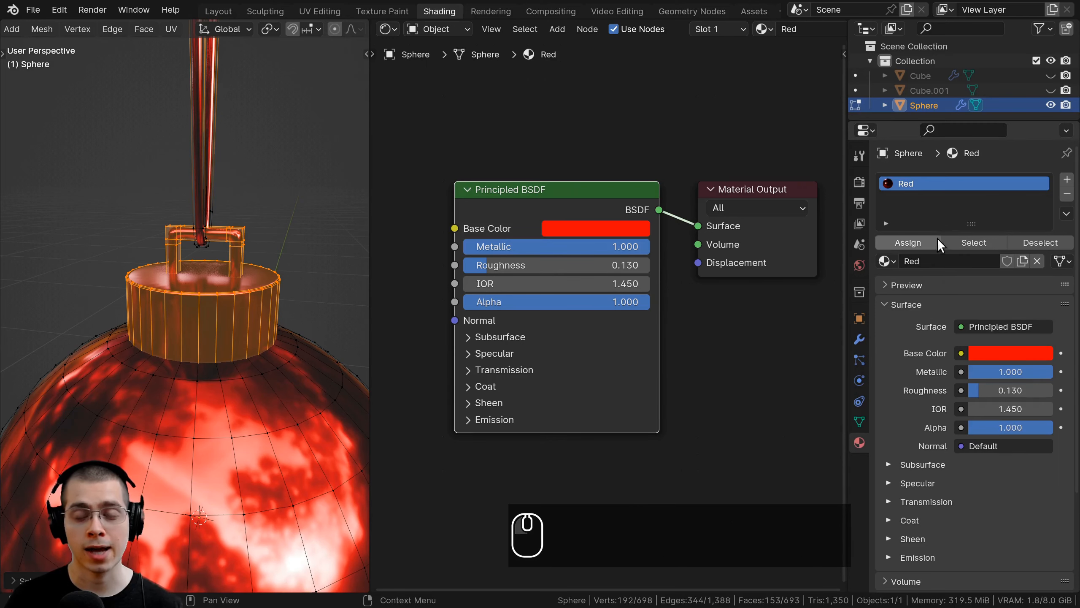
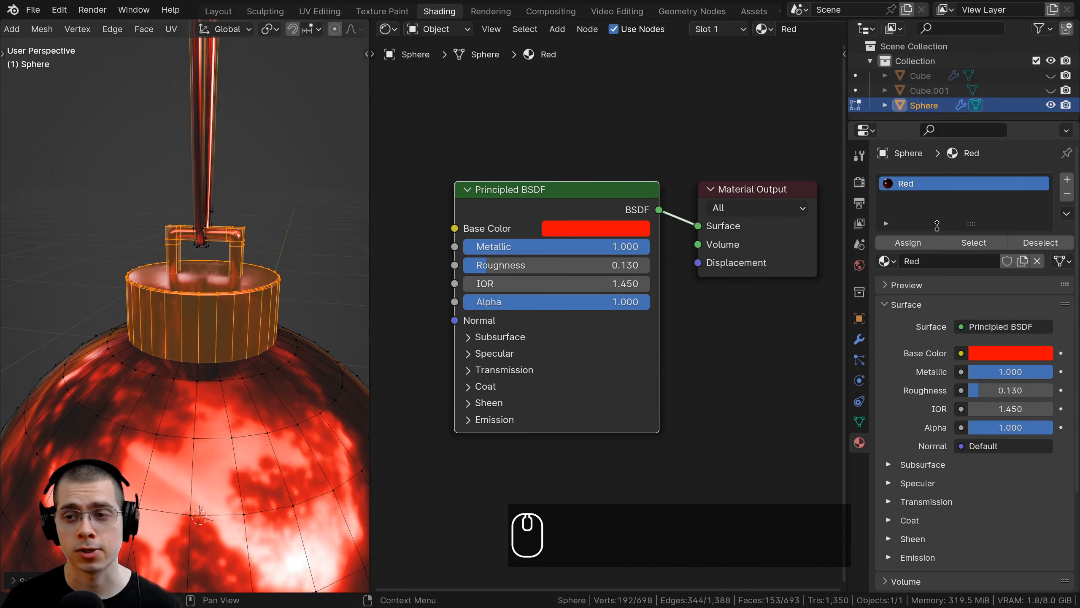
left_click(1067, 181)
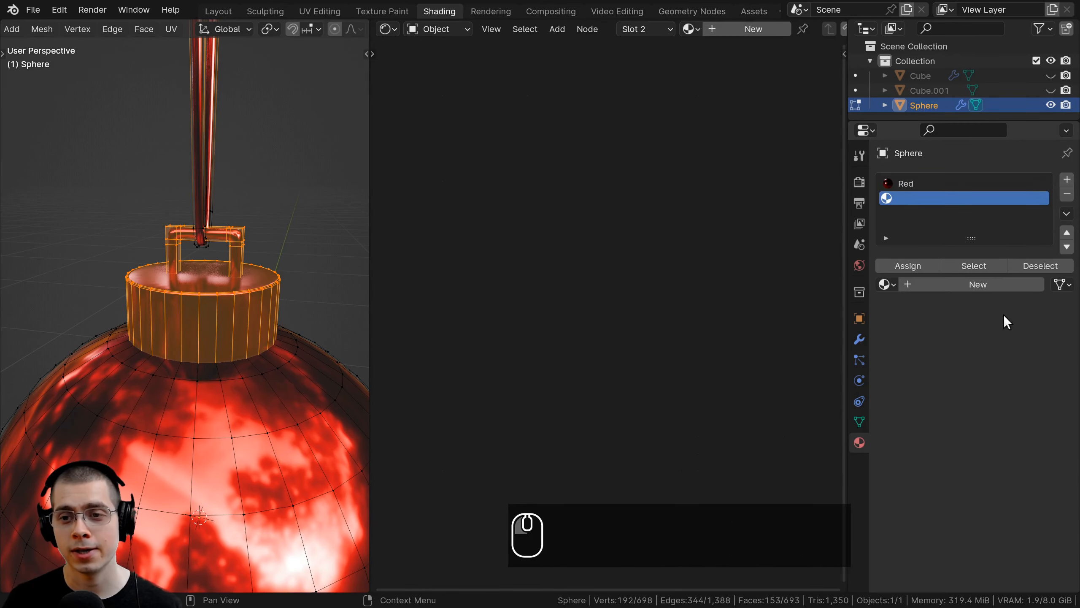
left_click(975, 285)
double_click(907, 196)
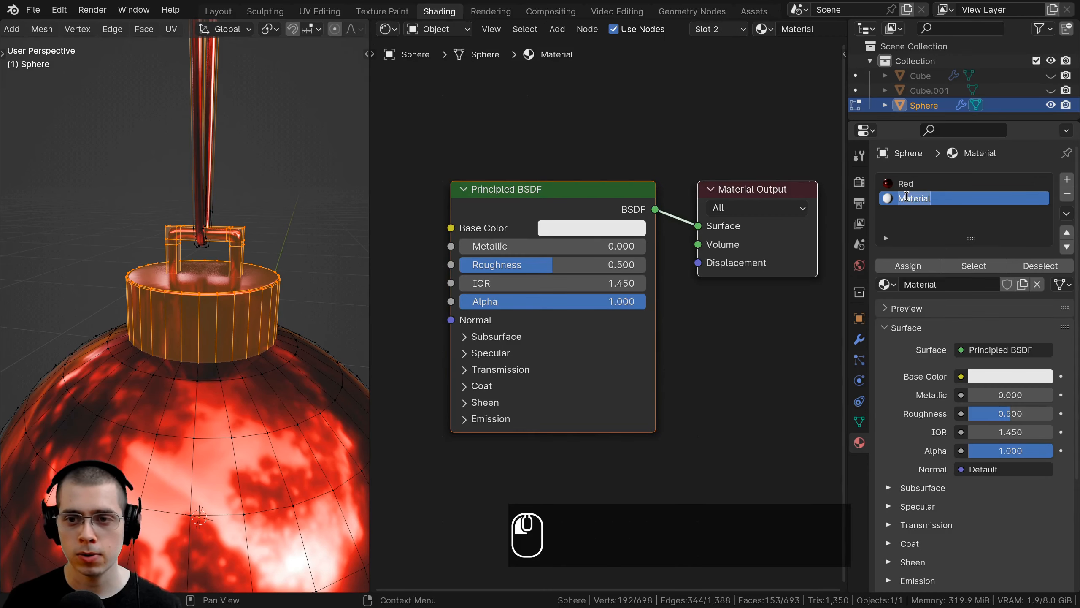
type("Gol")
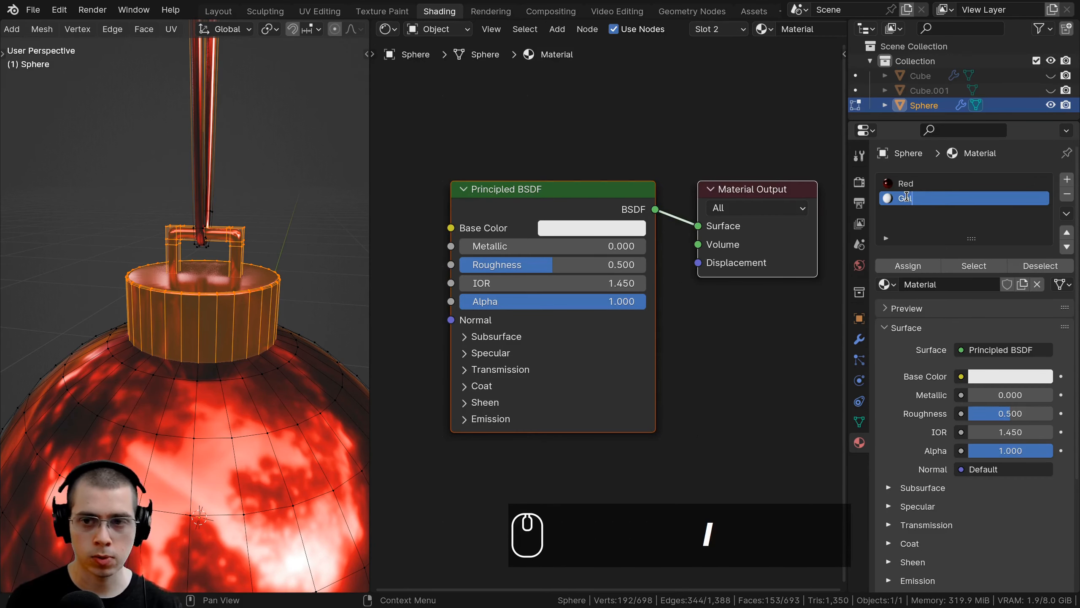
type("d")
key("Return")
Step: Clear the selection, reselect only the cap and its handle as linked geometry, and assign the Gold material to them
key("g")
right_click(234, 260)
key("alt+a")
scroll(238, 272, "down", 2)
middle_click_drag(264, 293, 236, 310)
key("l")
key("l")
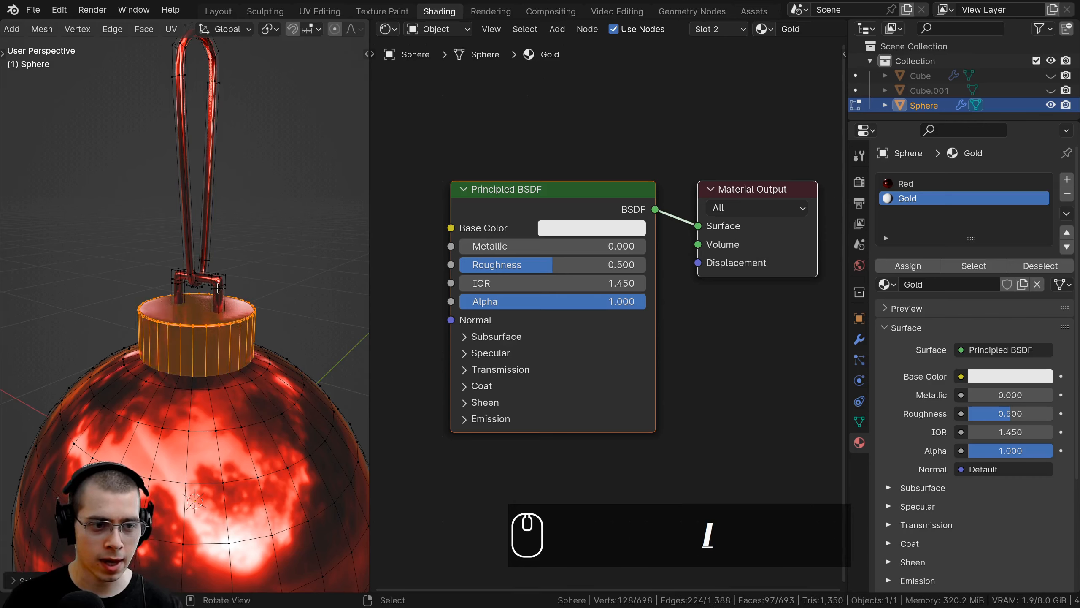
scroll(234, 286, "up", 3)
middle_click_drag(250, 281, 264, 282)
key("g")
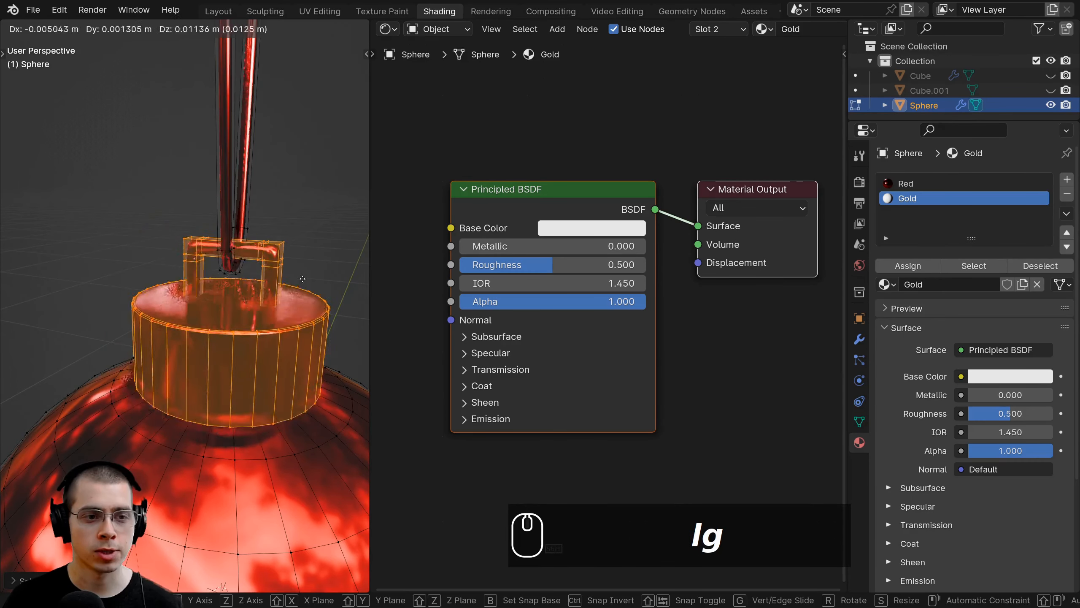
right_click(251, 289)
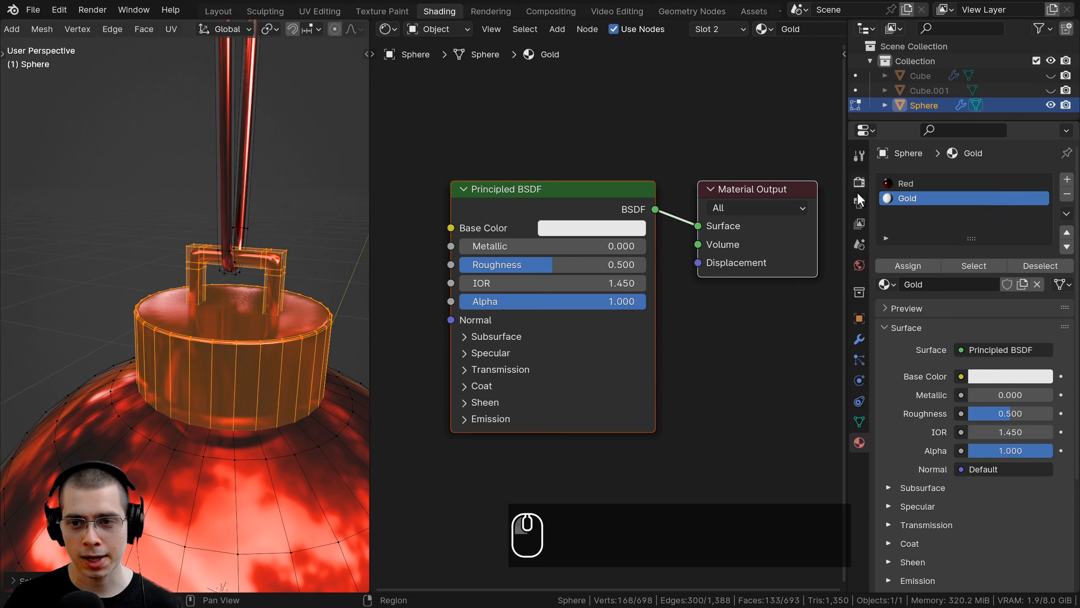
left_click(905, 266)
Step: Set the Gold material's base color to a bright, fully saturated orange-yellow
middle_click_drag(366, 339, 332, 290, "shift")
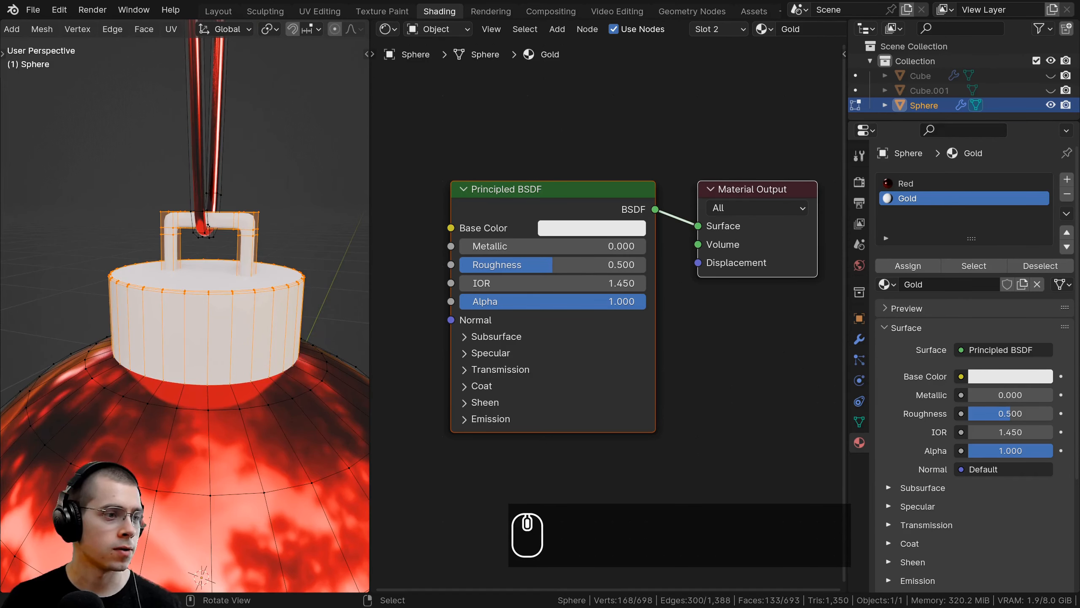
left_click(570, 227)
left_click_drag(598, 333, 577, 380)
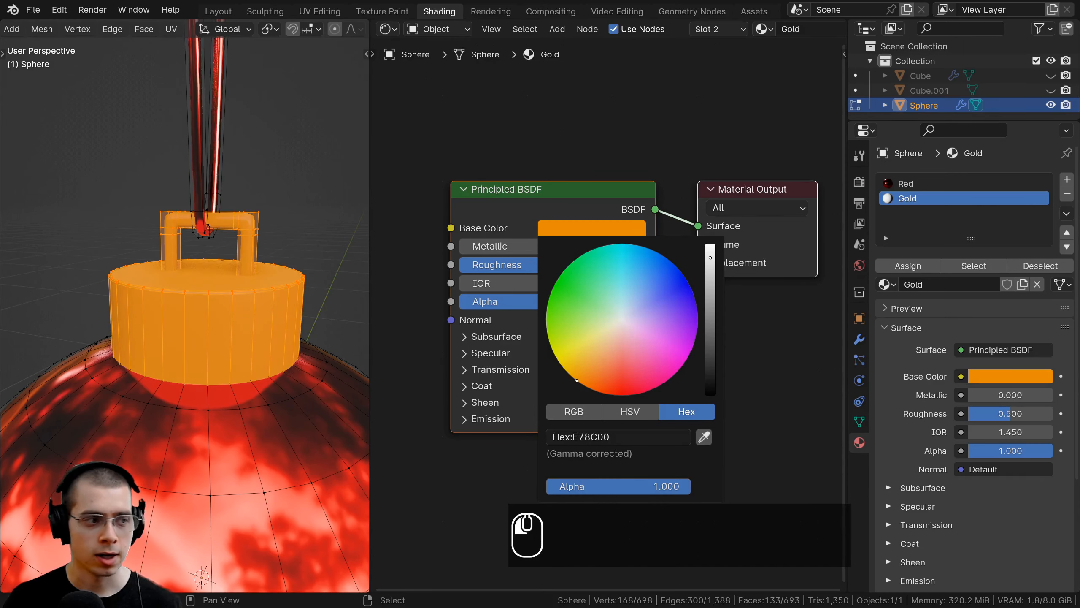
scroll(577, 382, "up", 2)
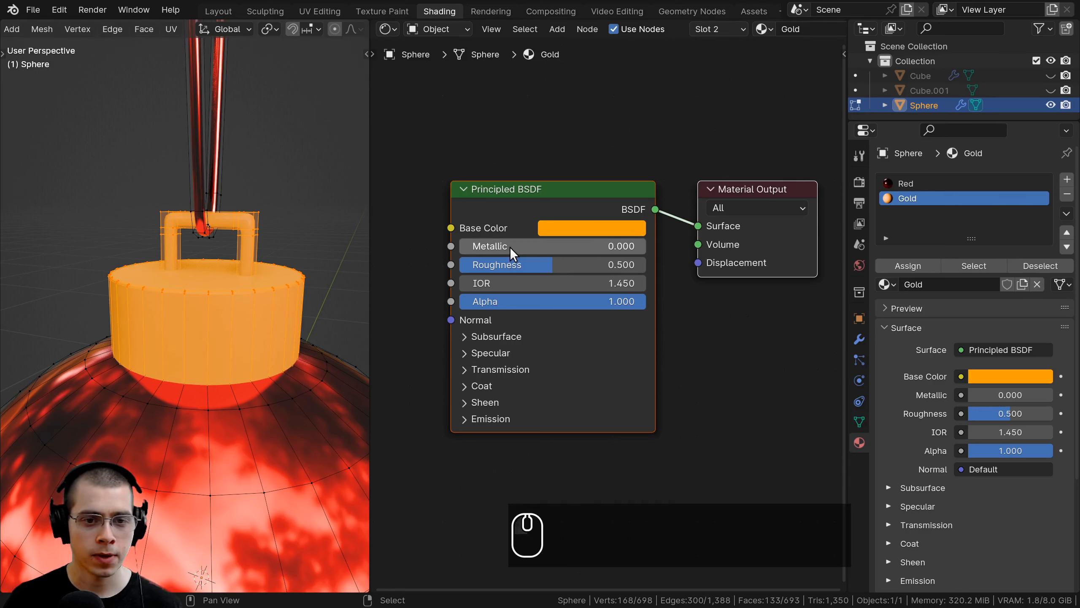
Step: Make the Gold material fully metallic at 1.000 and set its roughness to 0.2
left_click_drag(510, 248, 646, 249)
scroll(226, 302, "up", 3)
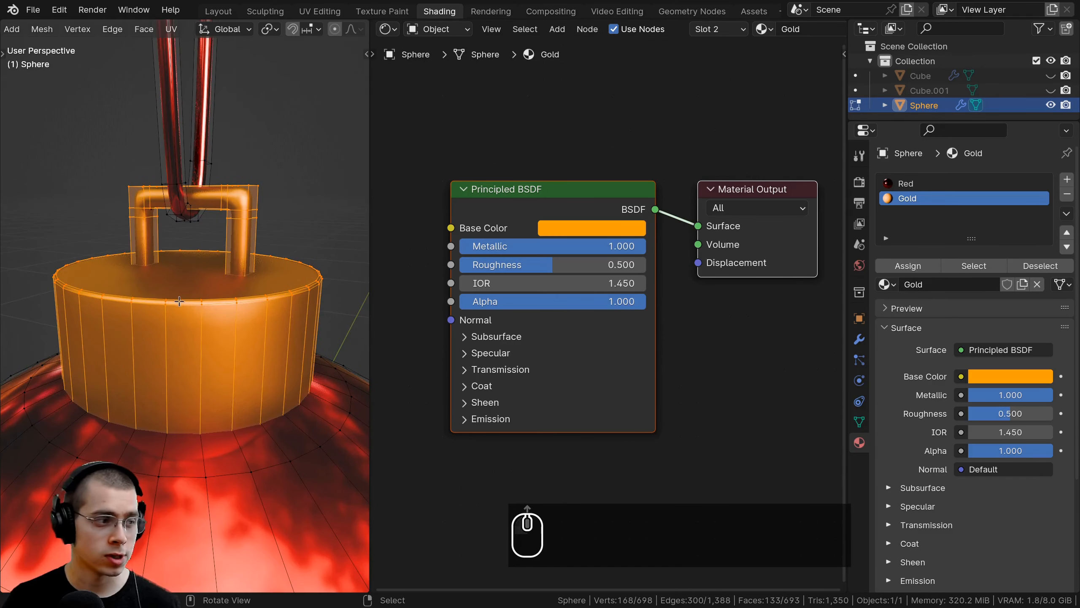
left_click(554, 265)
type(".2")
key("Return")
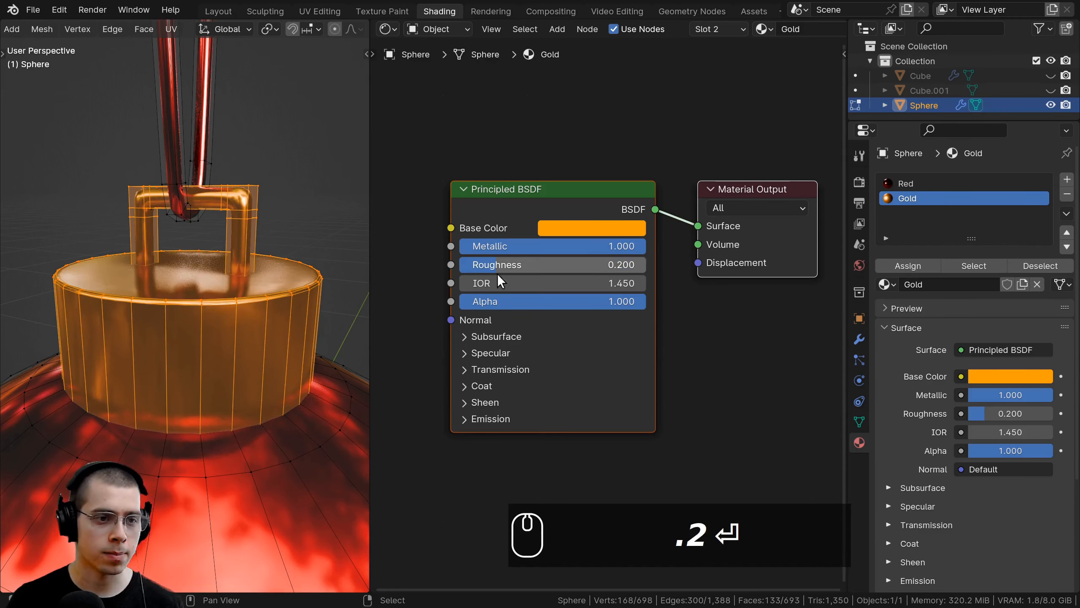
Step: Check the gold cap in Object Mode, return to mesh editing and select only the linked string loop
key("Tab")
scroll(283, 326, "down", 5)
middle_click_drag(258, 323, 247, 279, "shift")
scroll(236, 346, "up", 2)
scroll(238, 366, "up", 1)
middle_click_drag(247, 279, 254, 314, "shift")
key("Tab")
scroll(128, 202, "up", 1)
middle_click_drag(204, 154, 181, 174)
key("a")
key("a")
key("l")
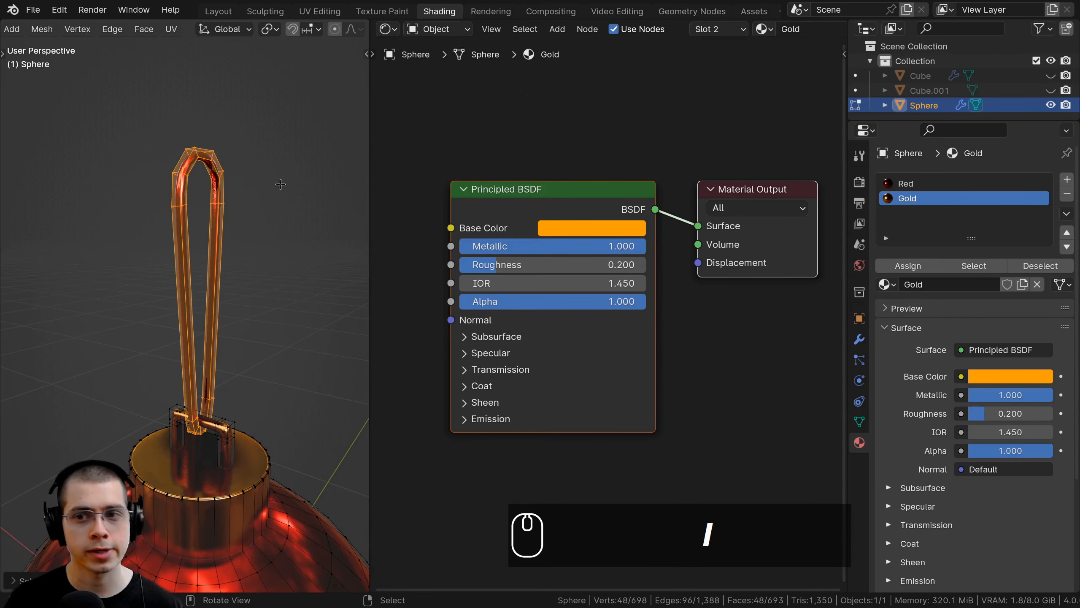
Step: Add a third material slot with a new material named String and assign it to the selected loop
left_click(1065, 181)
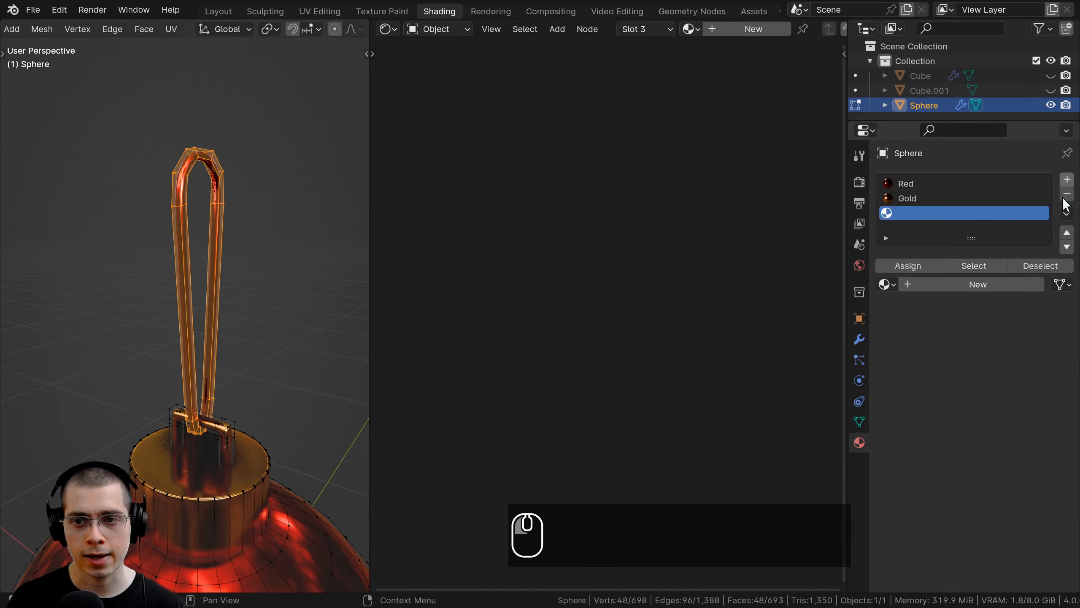
left_click(940, 285)
double_click(932, 210)
type("St")
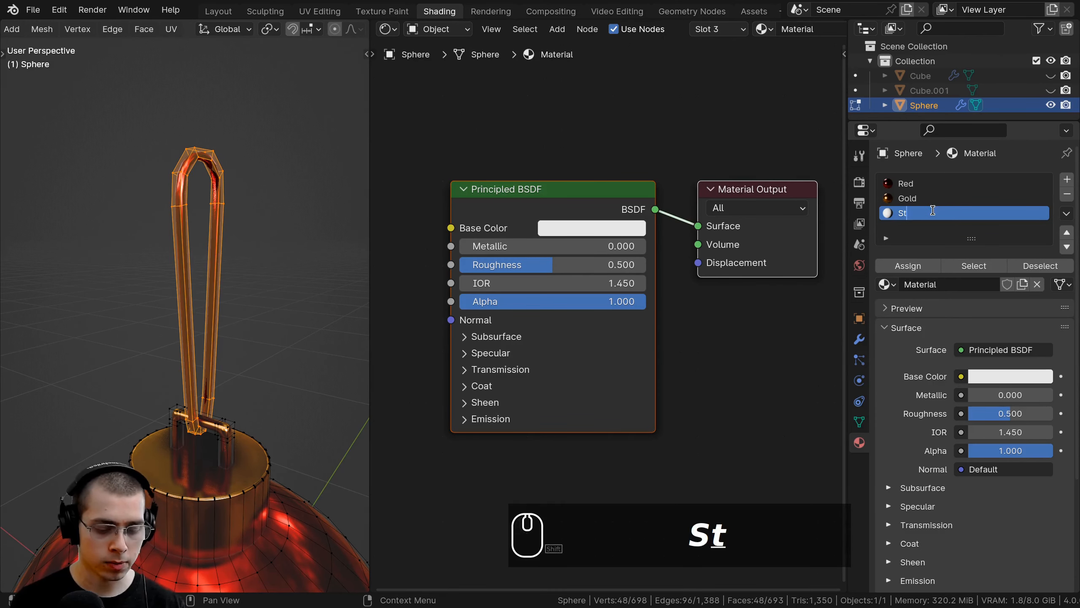
type("ring")
key("Return")
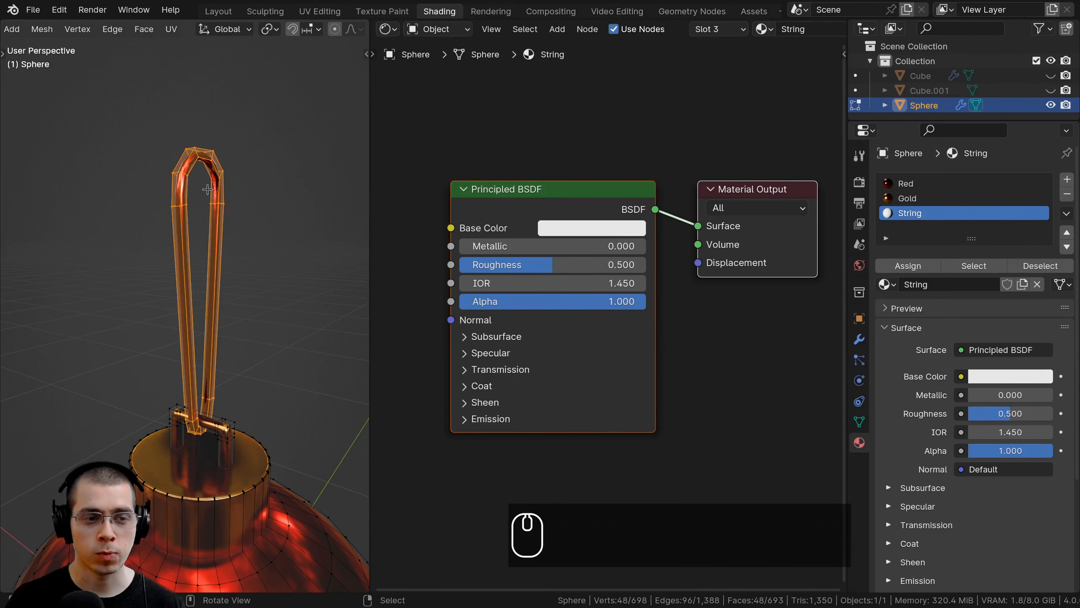
left_click(908, 266)
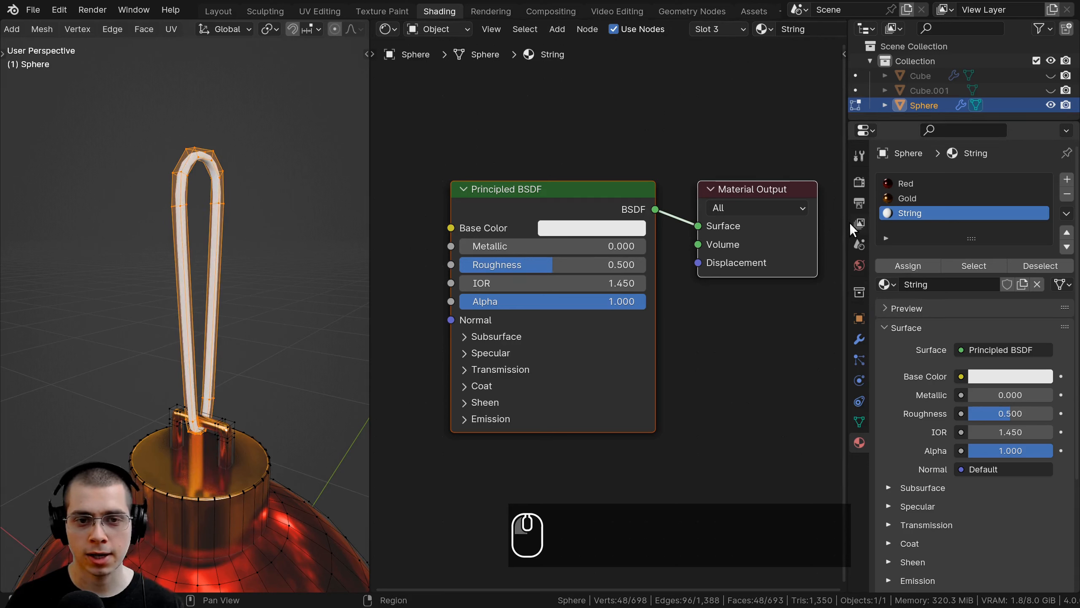
Step: Set the String material's roughness to 0.6 and its base color to a dark green, hex 044700
left_click(541, 266)
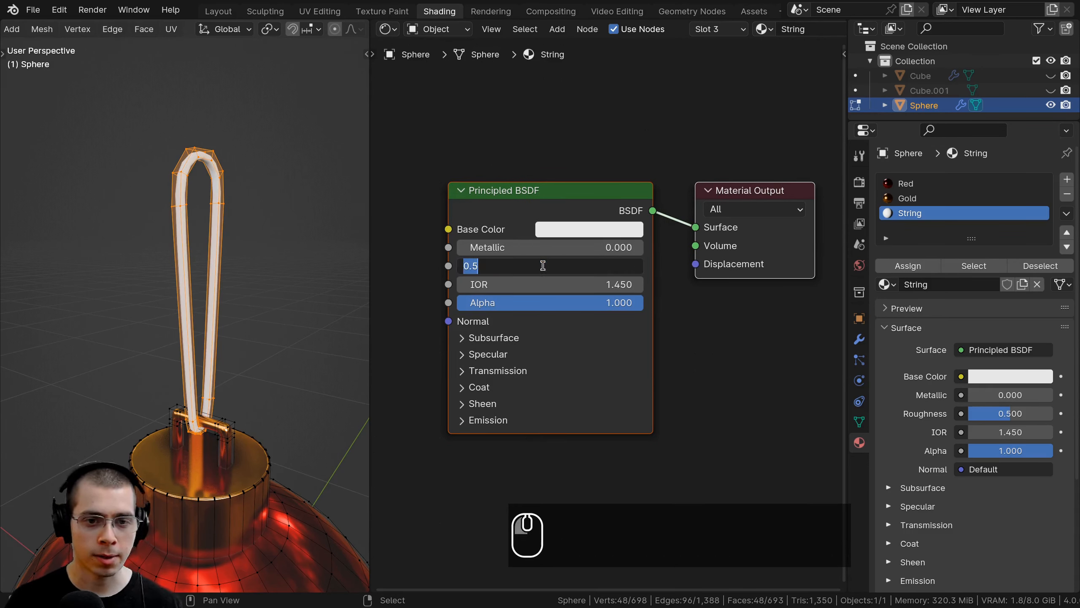
type(".6")
key("Return")
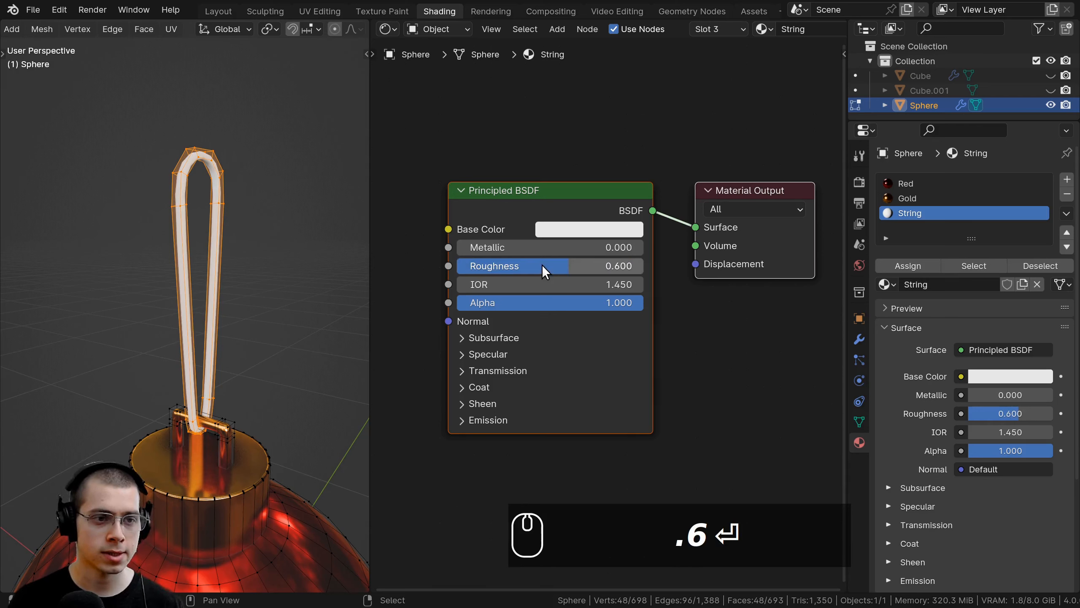
left_click(547, 231)
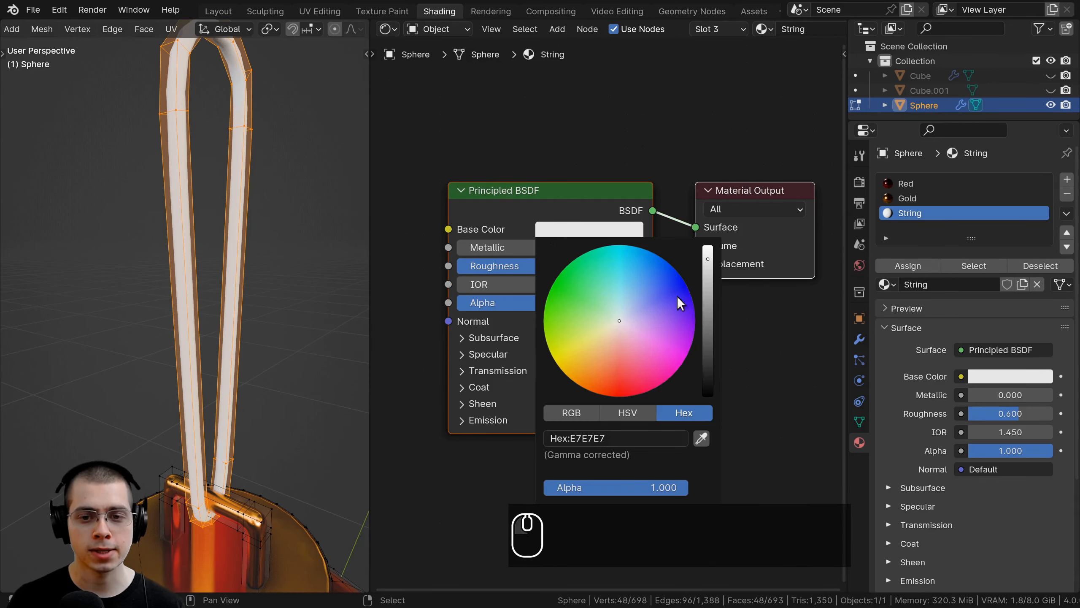
left_click_drag(620, 319, 551, 287)
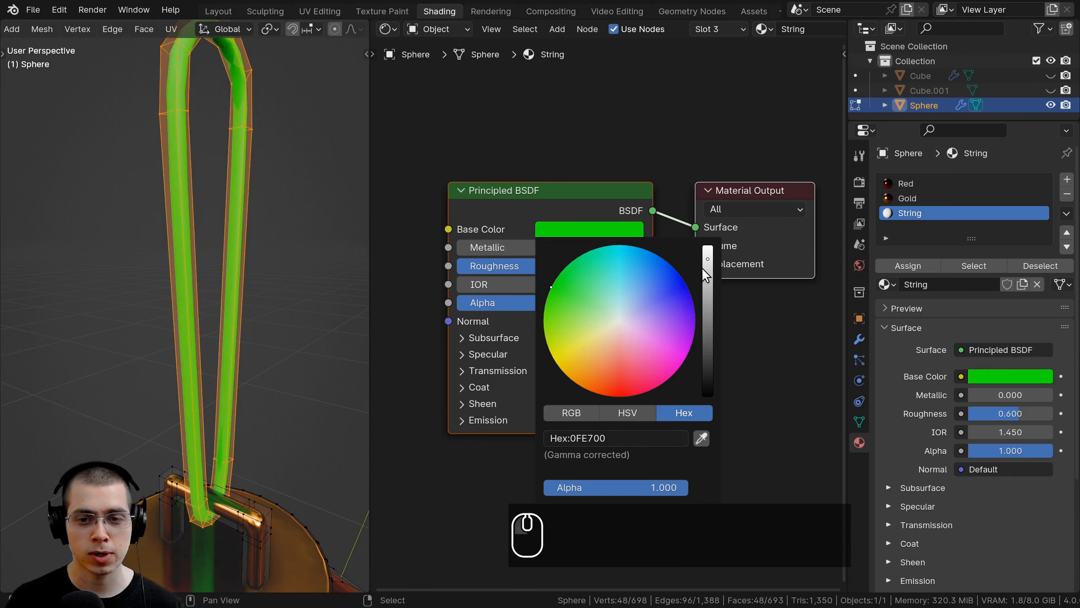
left_click_drag(706, 272, 707, 346)
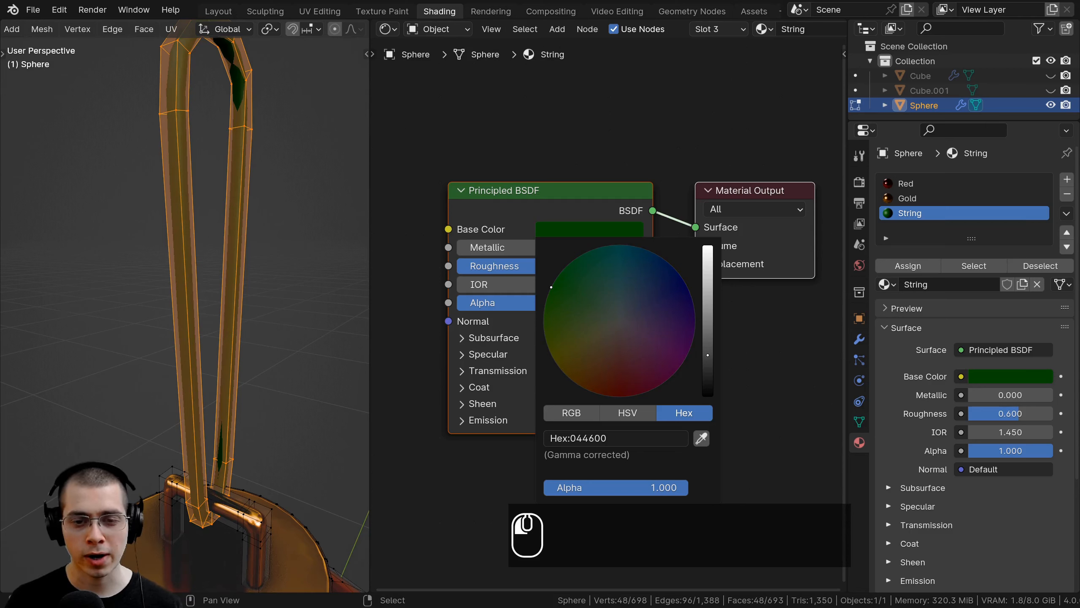
left_click(556, 232)
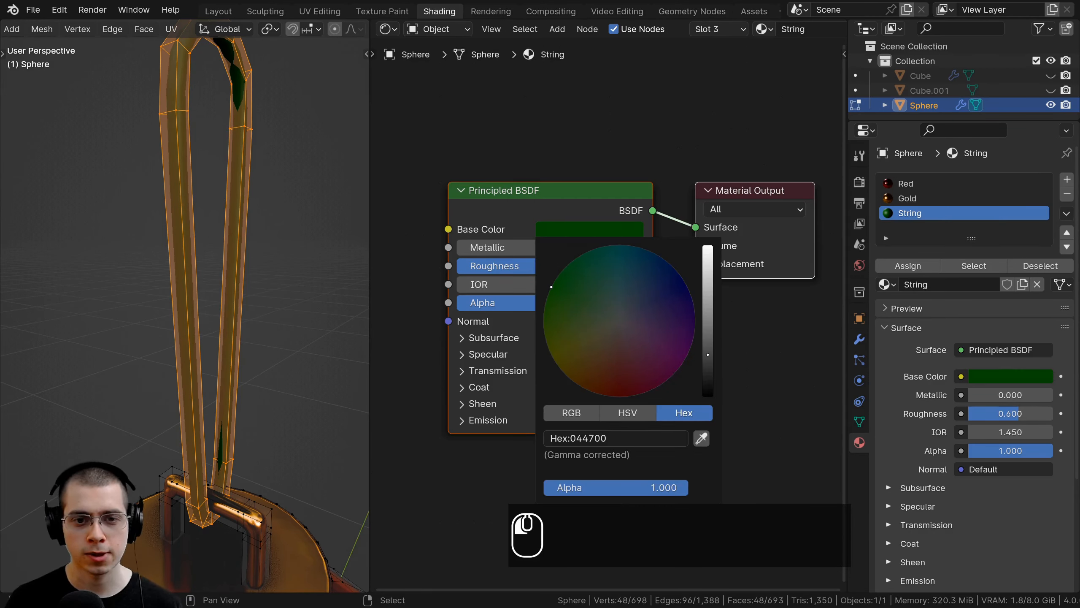
Step: Return to Object Mode and switch the viewport to Rendered shading with the whole ornament in view
scroll(226, 268, "down", 10)
key("Tab")
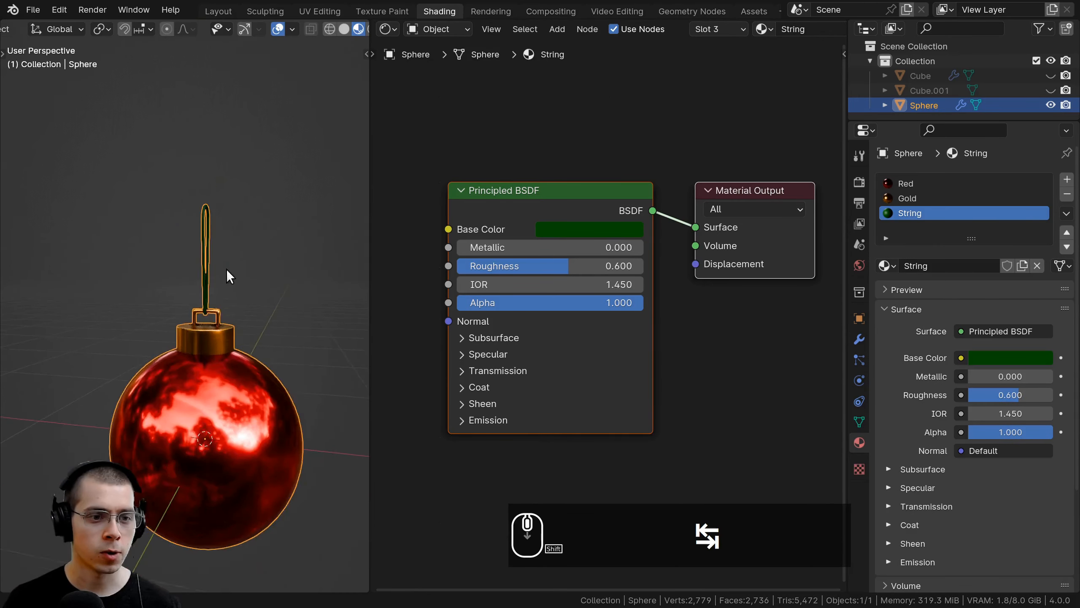
middle_click_drag(227, 269, 239, 242, "shift")
middle_click_drag(239, 242, 265, 296)
key("z")
key("z")
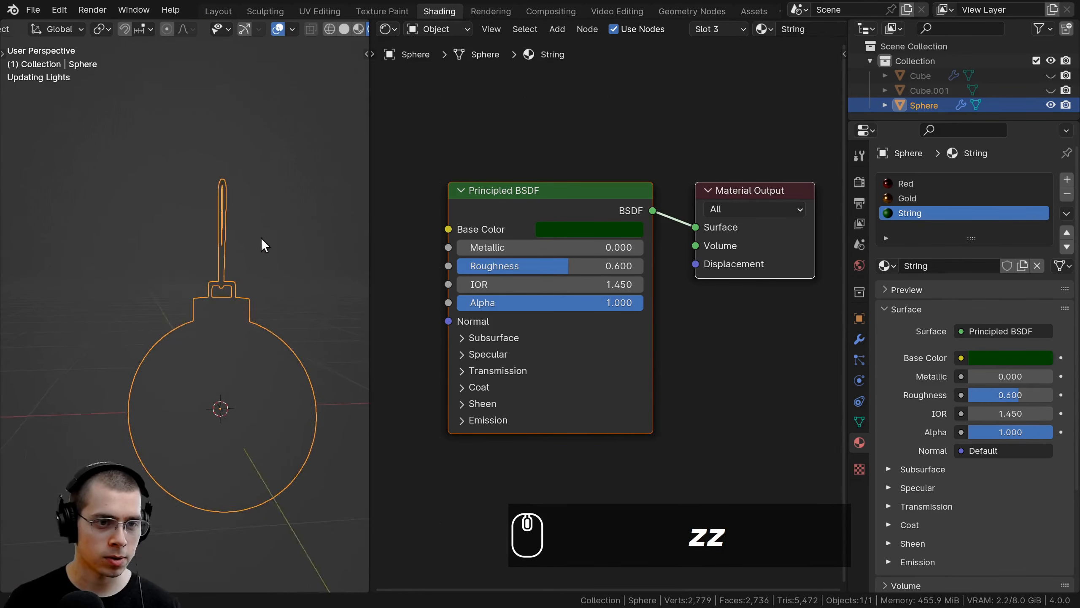
Step: Deselect everything and examine the rendered ball, gold cap and green string up close and from farther away
key("alt+a")
mouse_move(246, 225)
middle_mouse_down()
mouse_move(283, 219)
mouse_move(258, 212)
middle_mouse_up()
middle_click_drag(258, 212, 206, 347, "shift")
scroll(194, 275, "up", 2)
left_click(192, 270)
key("alt+a")
scroll(190, 257, "down", 2)
scroll(206, 346, "down", 2)
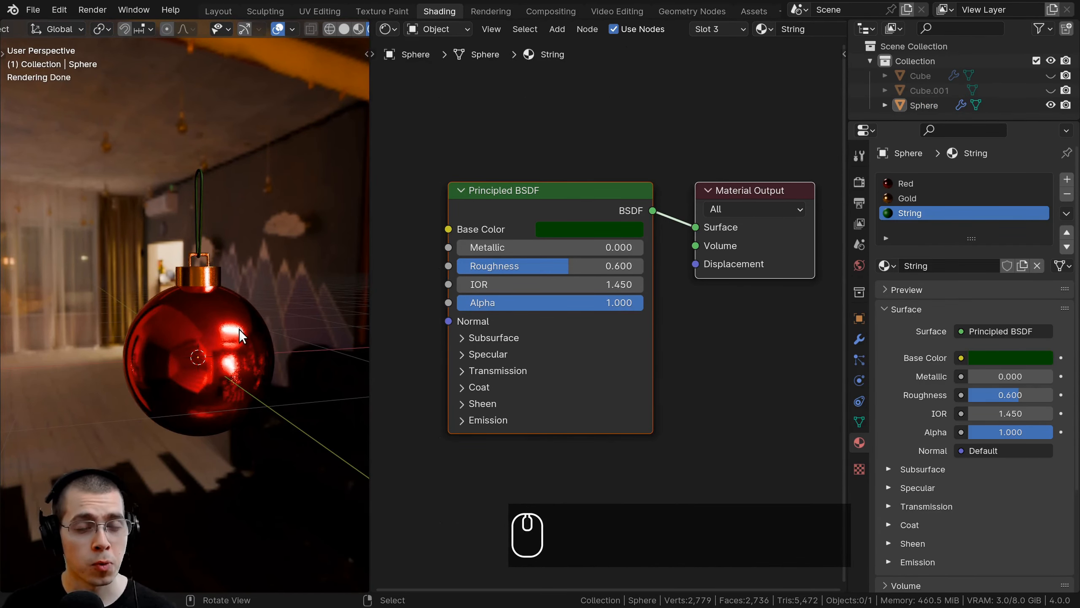
scroll(225, 332, "down", 1)
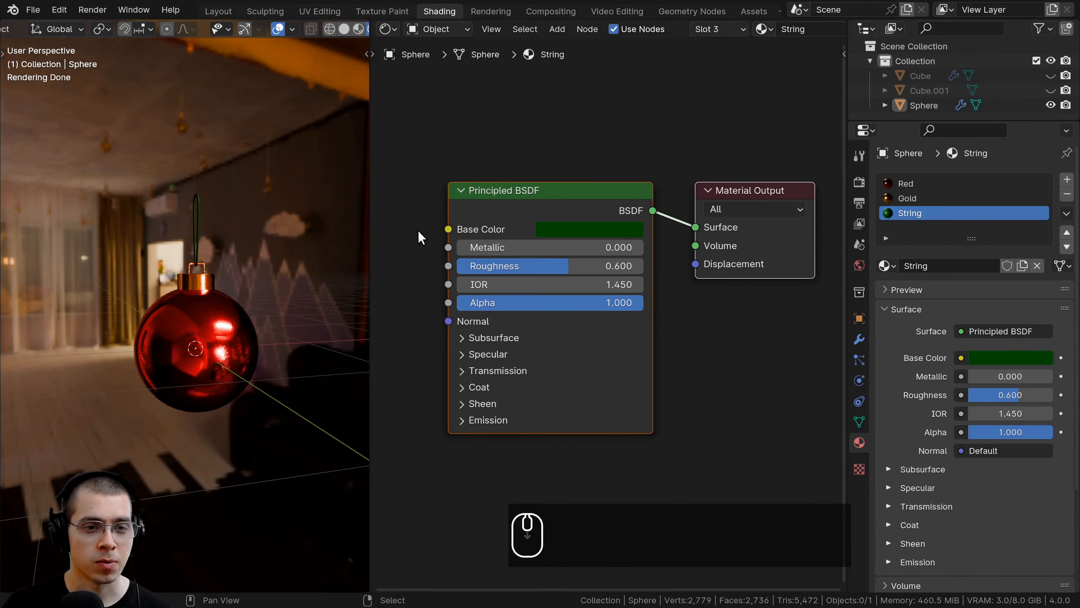
Step: Widen the 3D viewport and set its shading back to Material Preview
left_click_drag(369, 193, 521, 208)
scroll(410, 285, "down", 2)
key("z")
left_click(506, 316)
key("z")
left_click(263, 451)
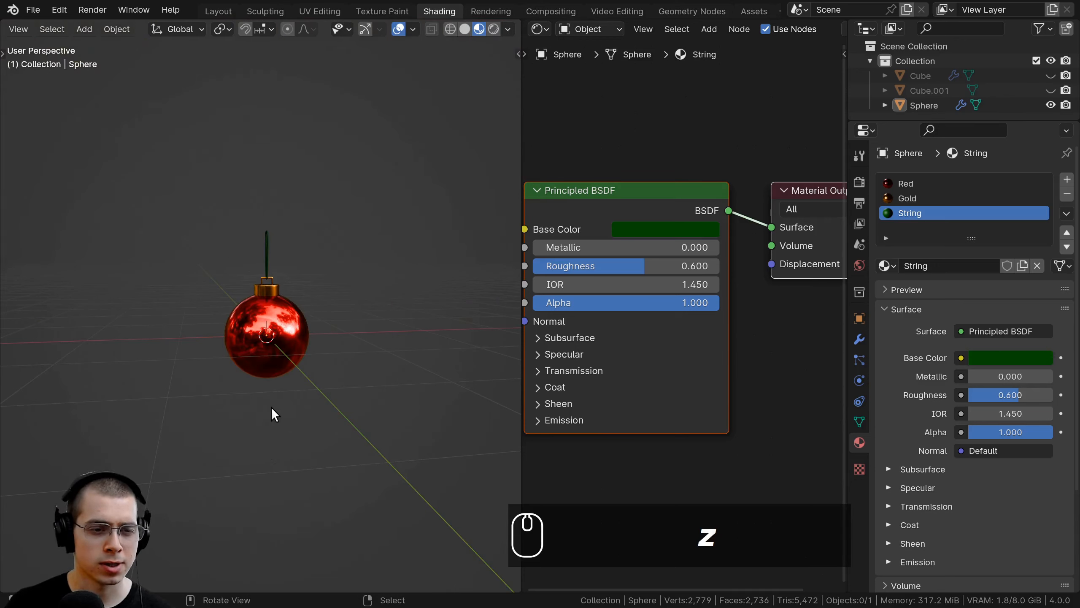
Step: Duplicate the ornament and place the copy beside the original in the negative X direction
middle_click_drag(271, 407, 264, 394)
scroll(275, 368, "up", 2)
mouse_move(271, 350)
middle_mouse_down("shift")
mouse_move(274, 369)
mouse_move(285, 353)
middle_mouse_up("shift")
left_click(277, 374)
key("shift+d")
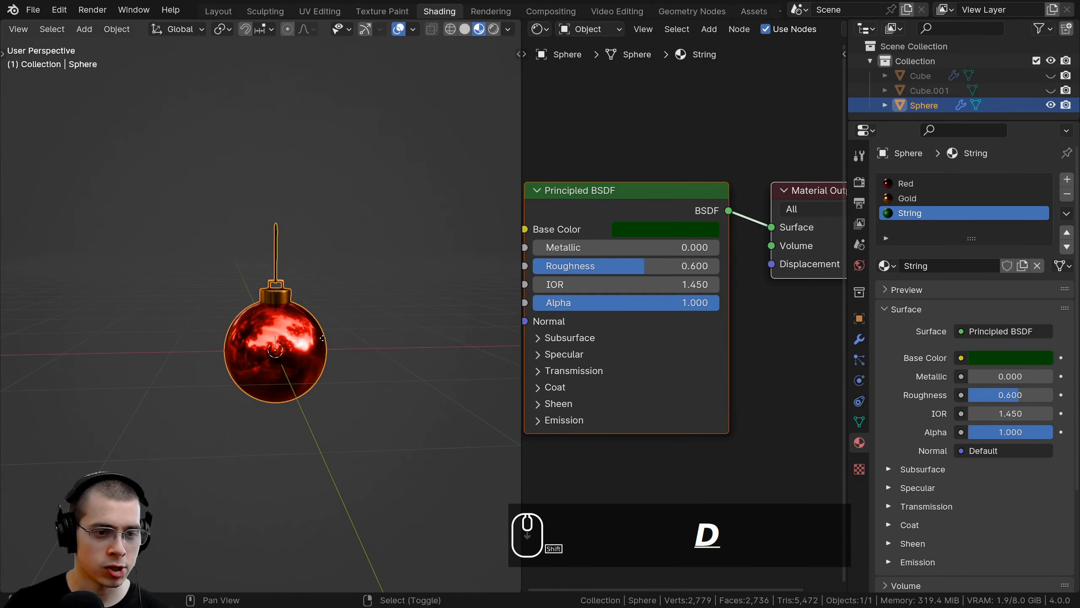
key("x")
left_click(206, 338)
Step: Duplicate the ornament twice more along X, one copy at each end, to form a row of four
scroll(197, 348, "down", 3)
key("shift+d")
key("x")
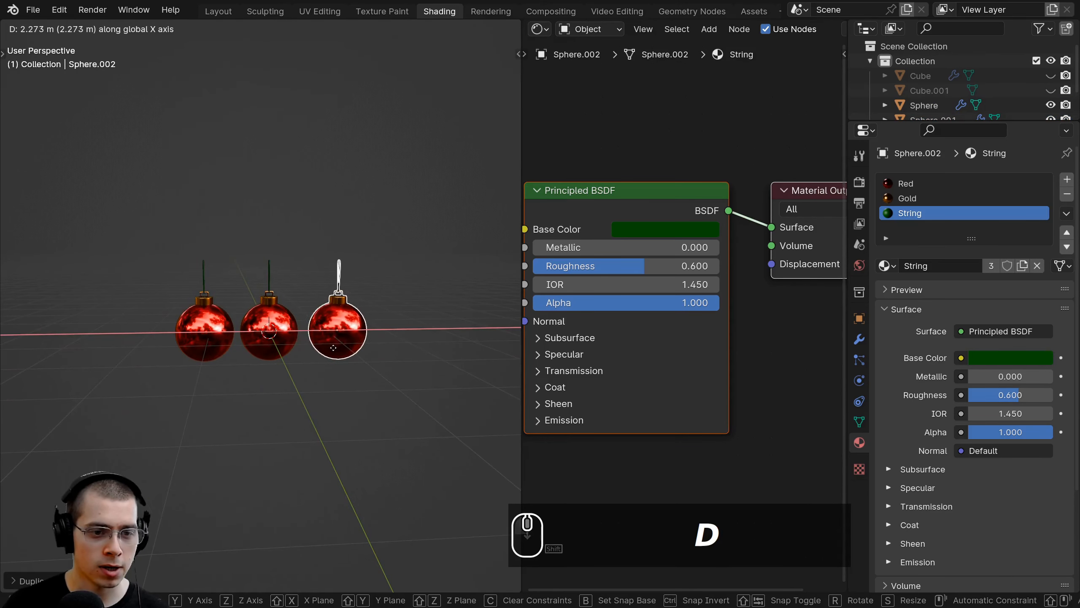
left_click(335, 348)
key("shift+d")
key("x")
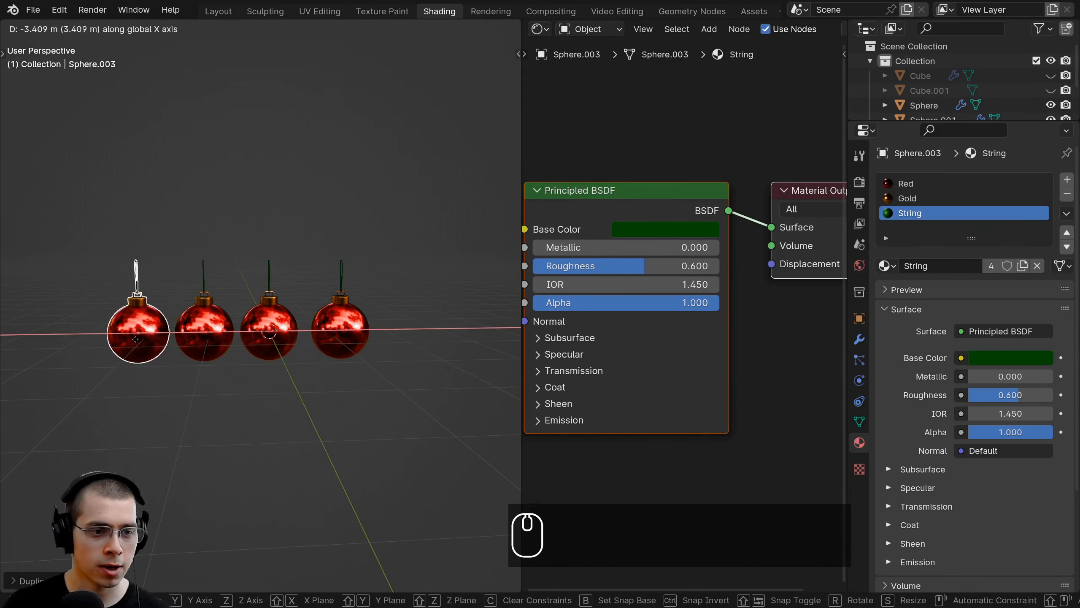
left_click(141, 338)
scroll(183, 345, "up", 3)
middle_click_drag(176, 352, 179, 352, "shift")
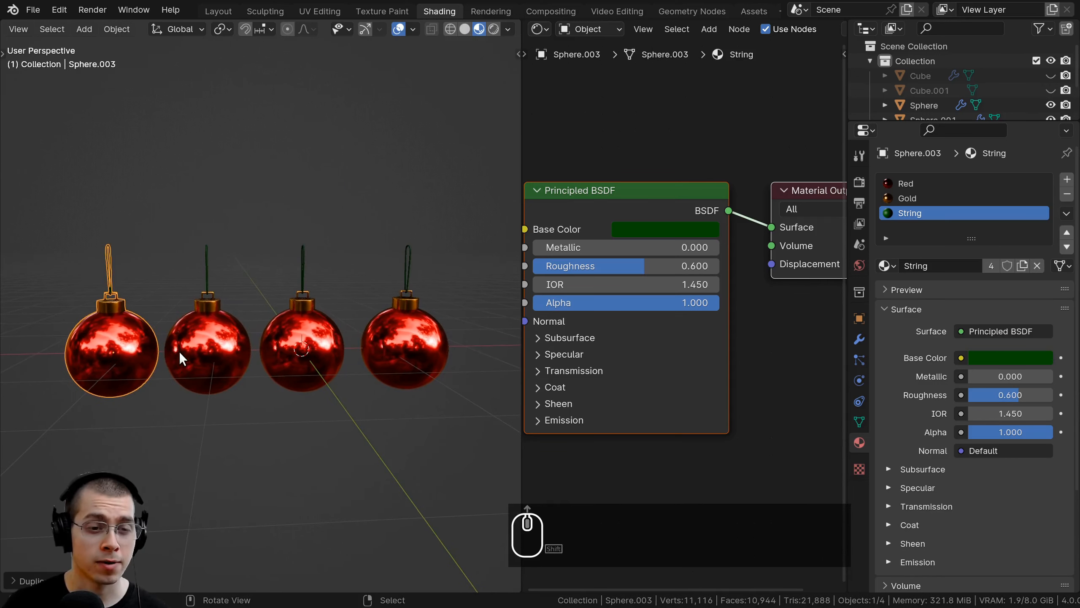
Step: Select the second ornament from the left in the row, keeping its position
left_click(293, 331)
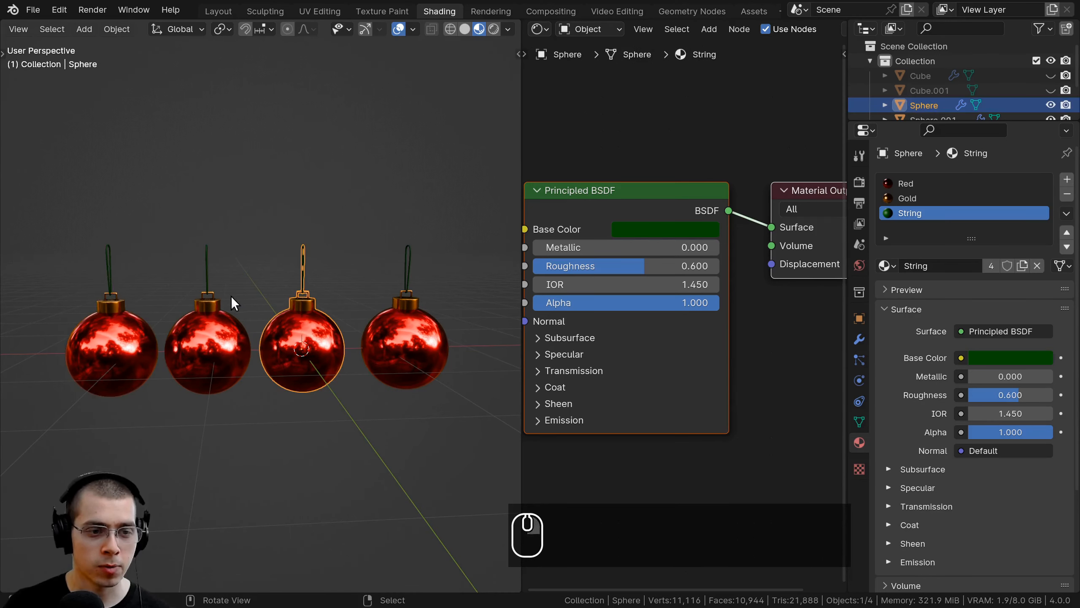
left_click(200, 315)
key("g")
right_click(205, 360)
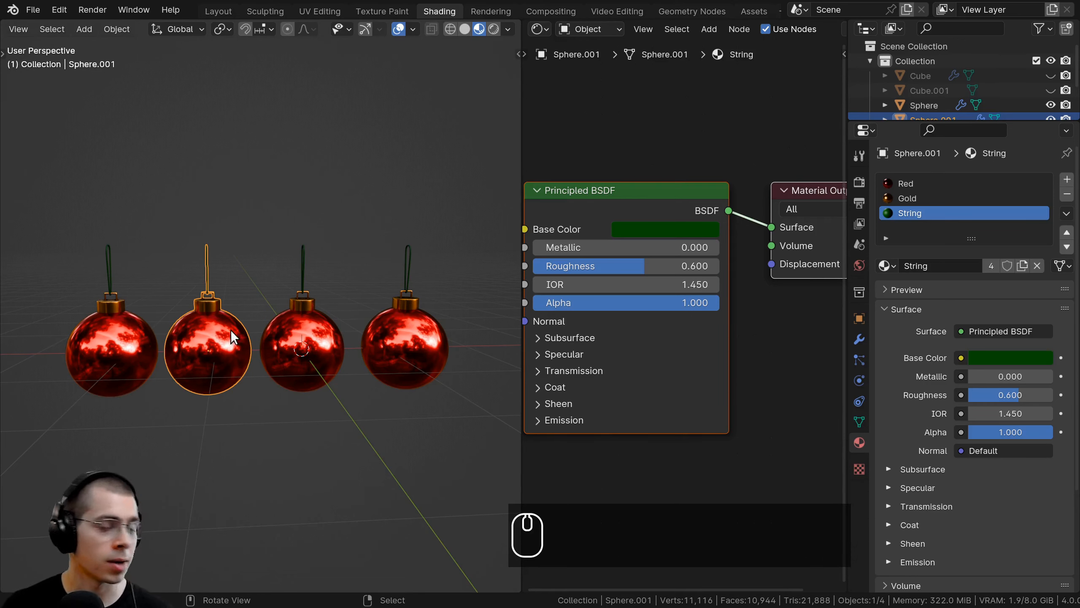
scroll(230, 330, "up", 2)
key("g")
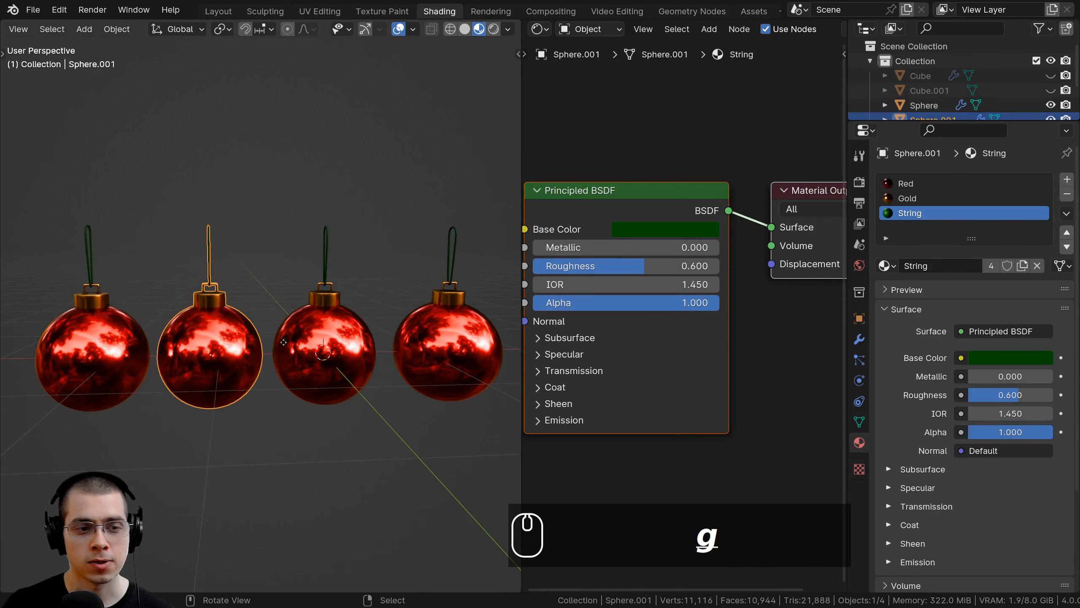
right_click(247, 268)
Step: Make an independent copy of the selected ornament's Red material and rename it Yellow
left_click(927, 183)
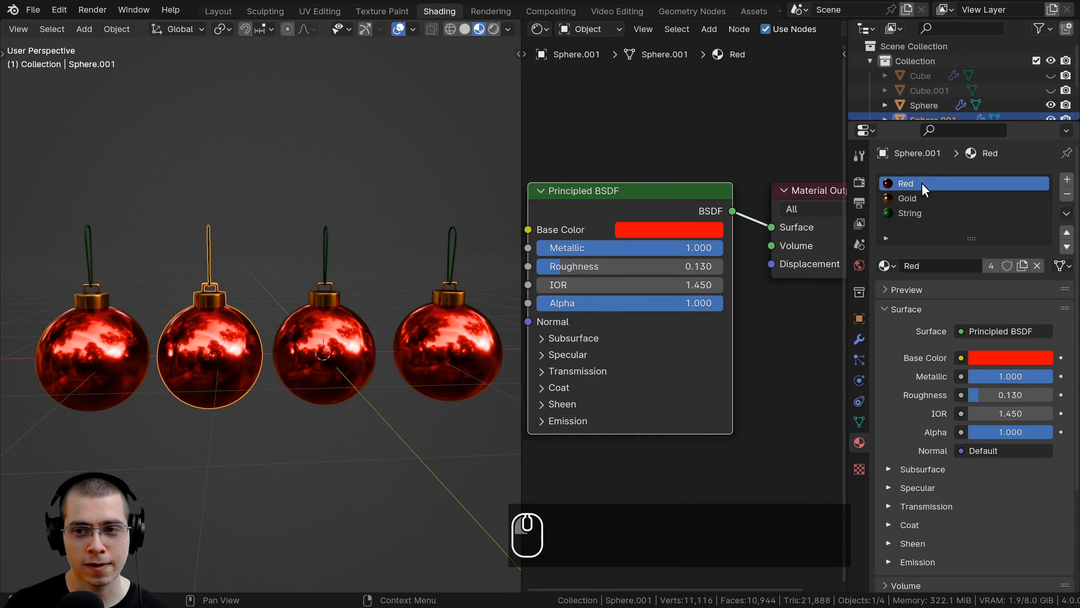
left_click_drag(845, 153, 830, 152)
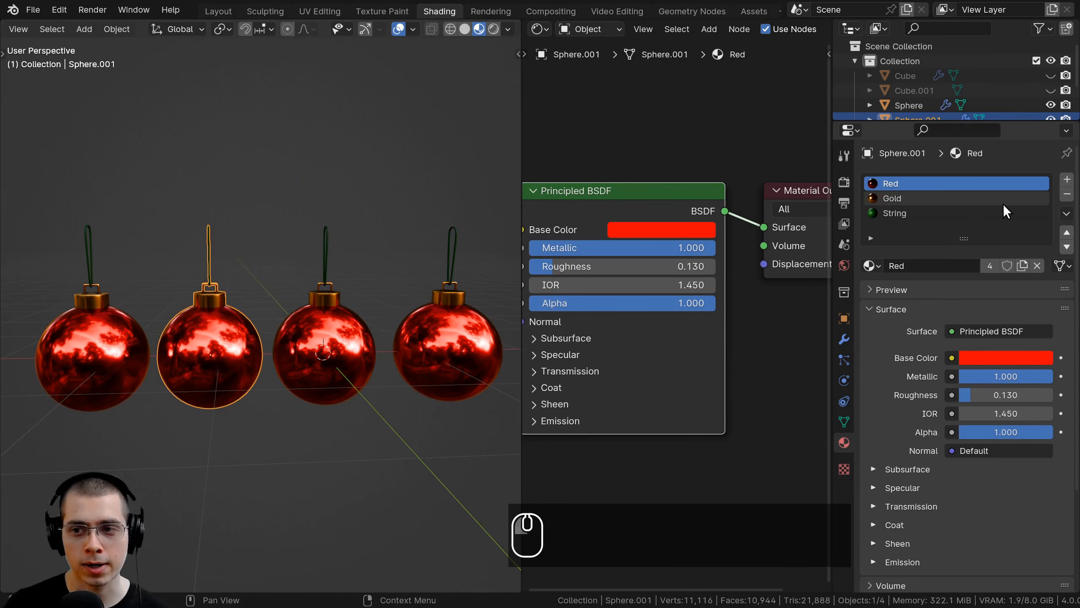
left_click(1023, 263)
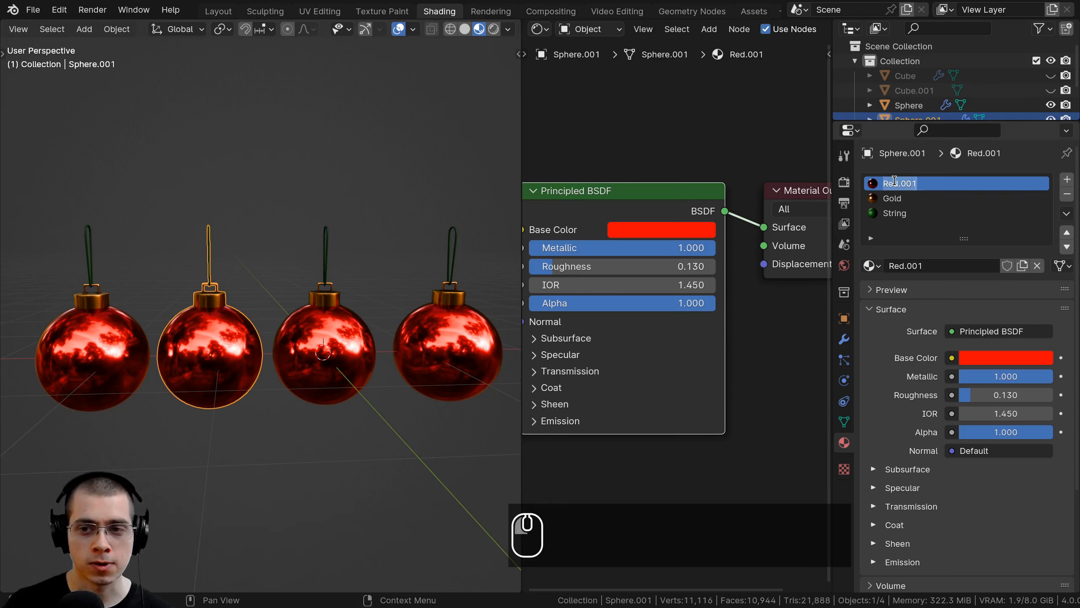
type("Yellow")
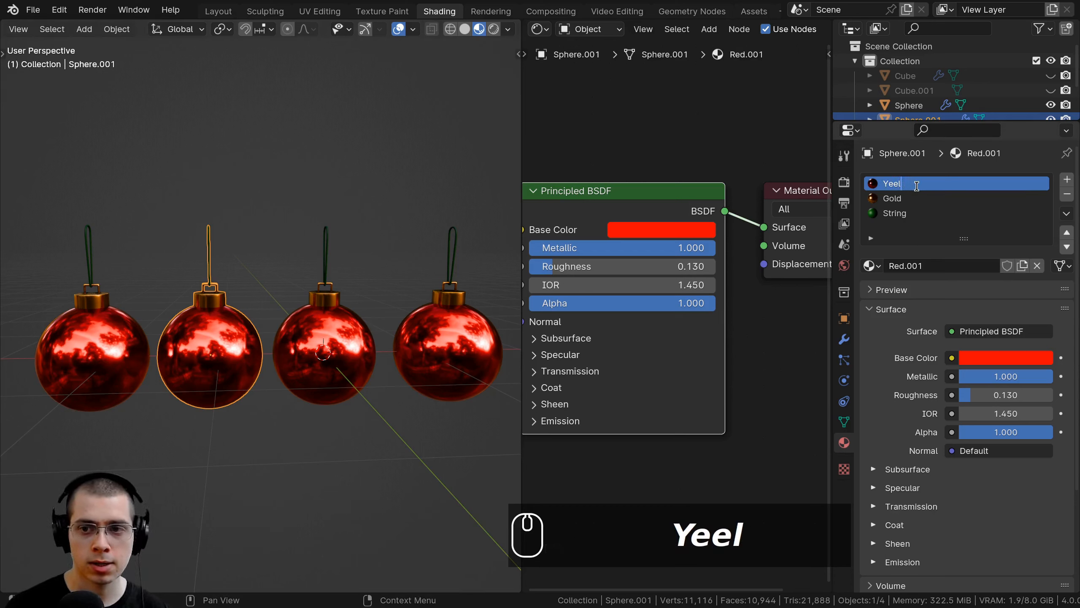
key("Return")
Step: Set the Yellow material's base color to a saturated golden yellow and its roughness to 0.35
left_click(670, 237)
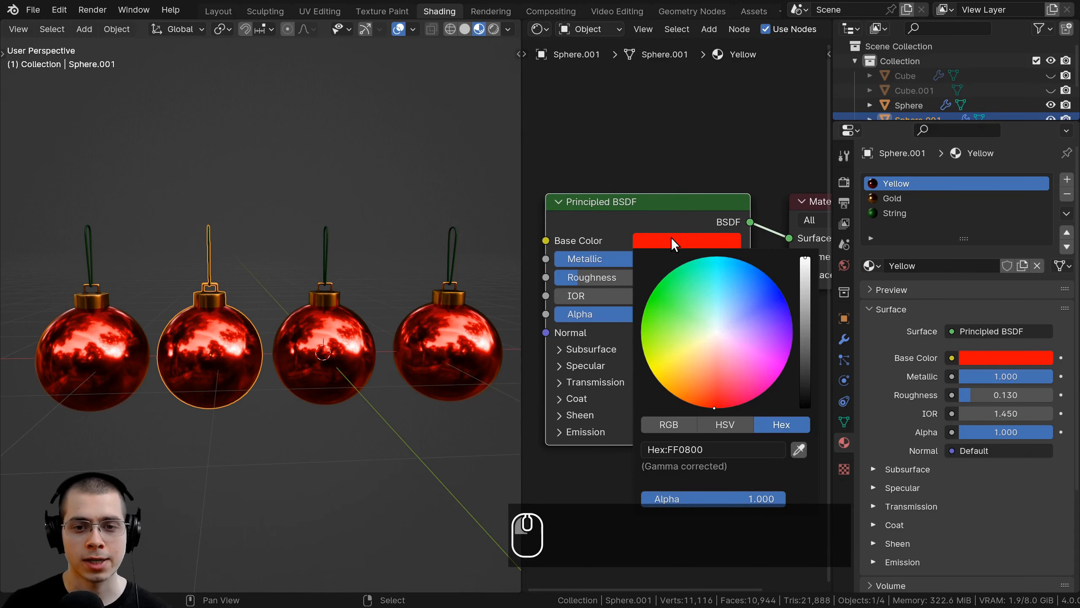
left_click_drag(676, 364, 664, 387)
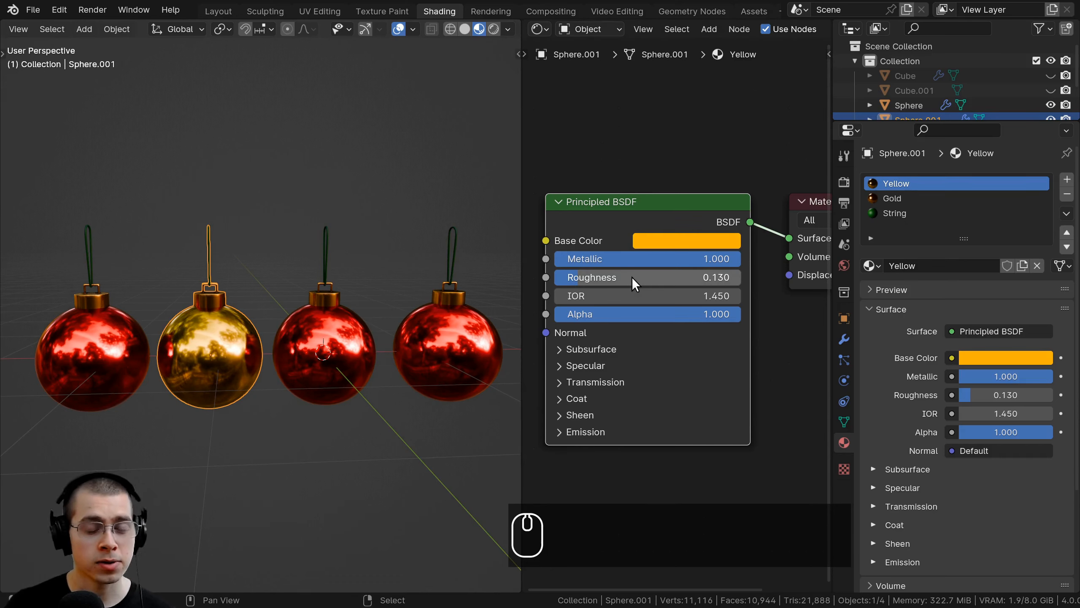
left_click(626, 276)
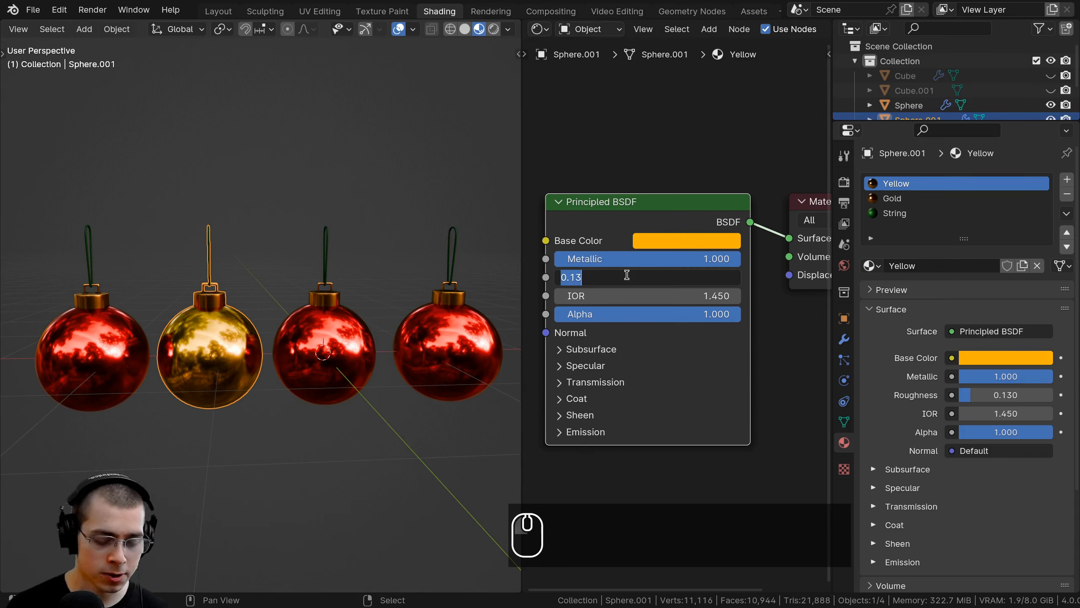
type(".35")
key("Return")
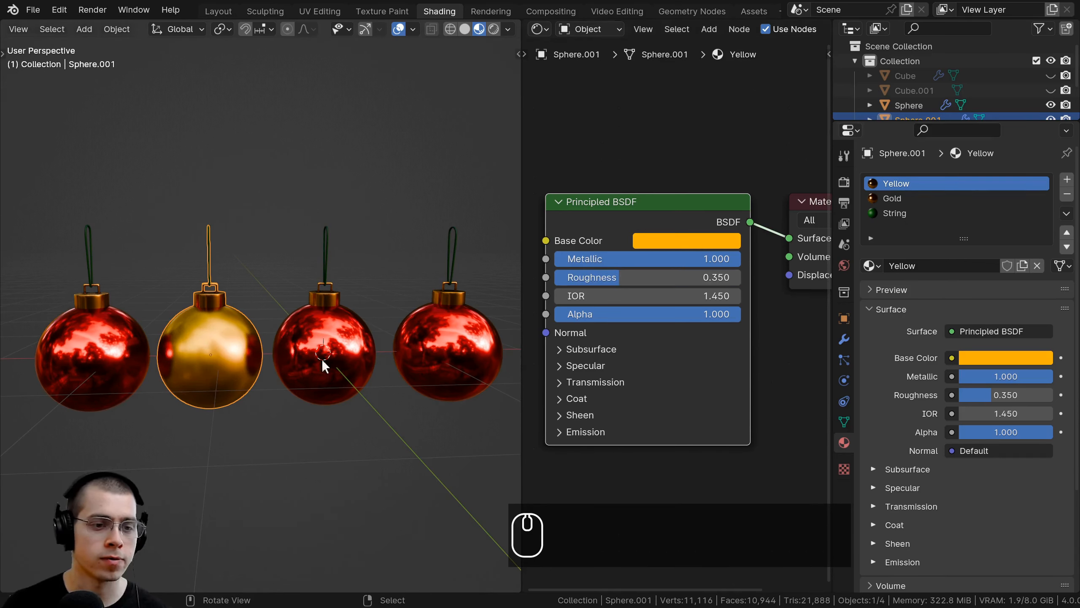
Step: Select the leftmost ornament, make an independent copy of its Red material and rename it Purple
key("KP_Decimal")
key("alt+a")
scroll(310, 304, "down", 4)
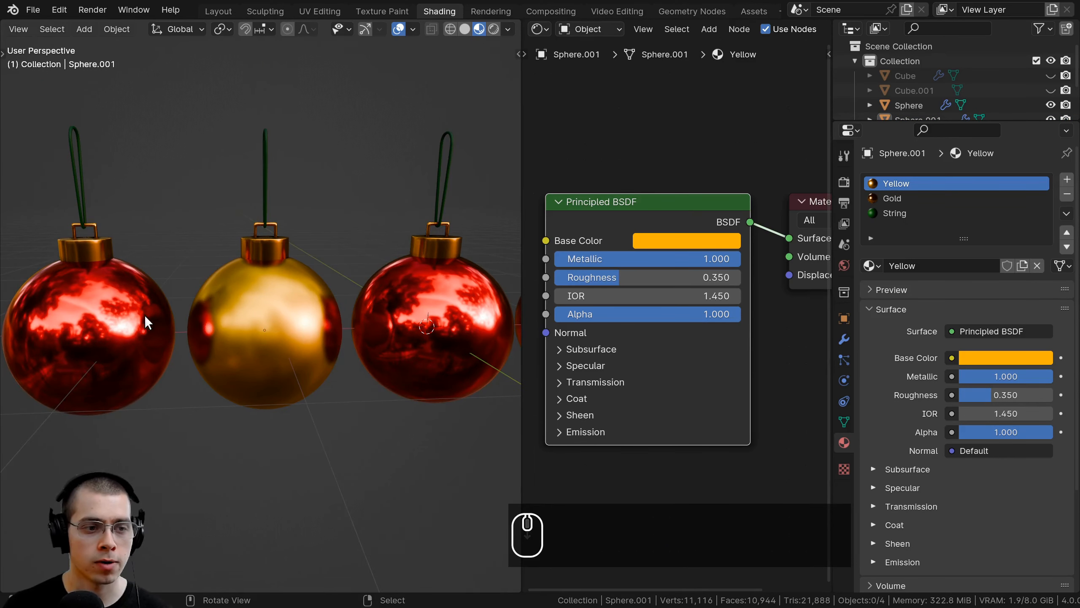
middle_click_drag(146, 317, 201, 301)
left_click(195, 279, "shift")
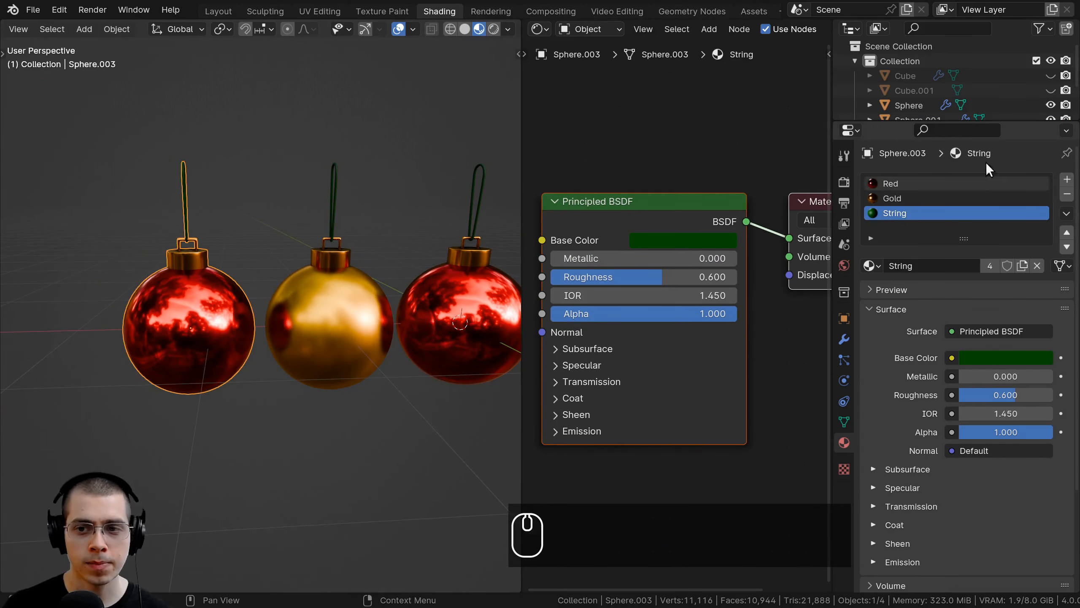
left_click(915, 184)
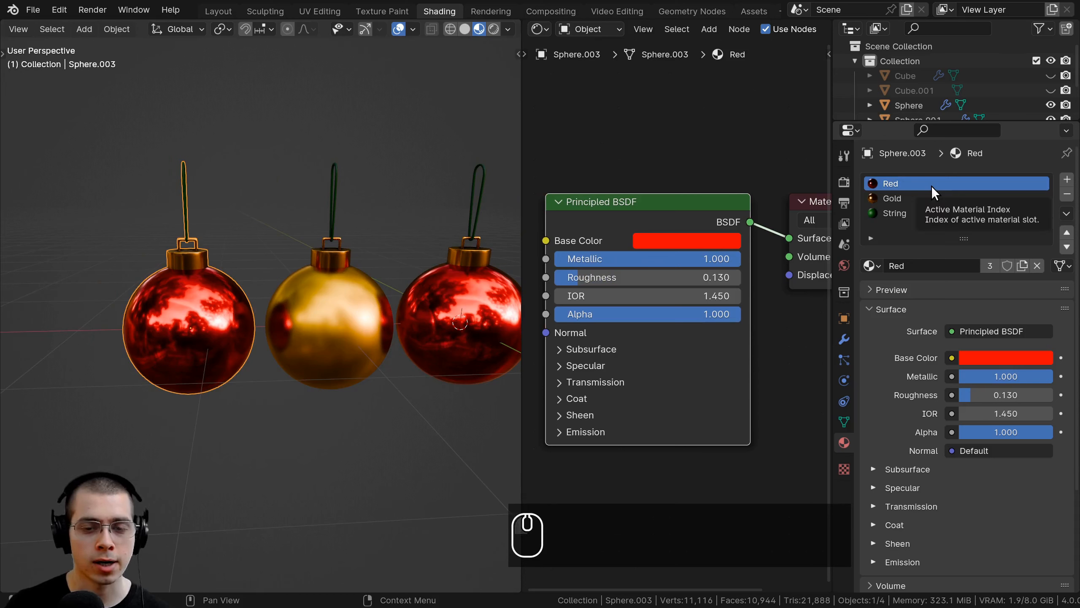
left_click(1020, 265)
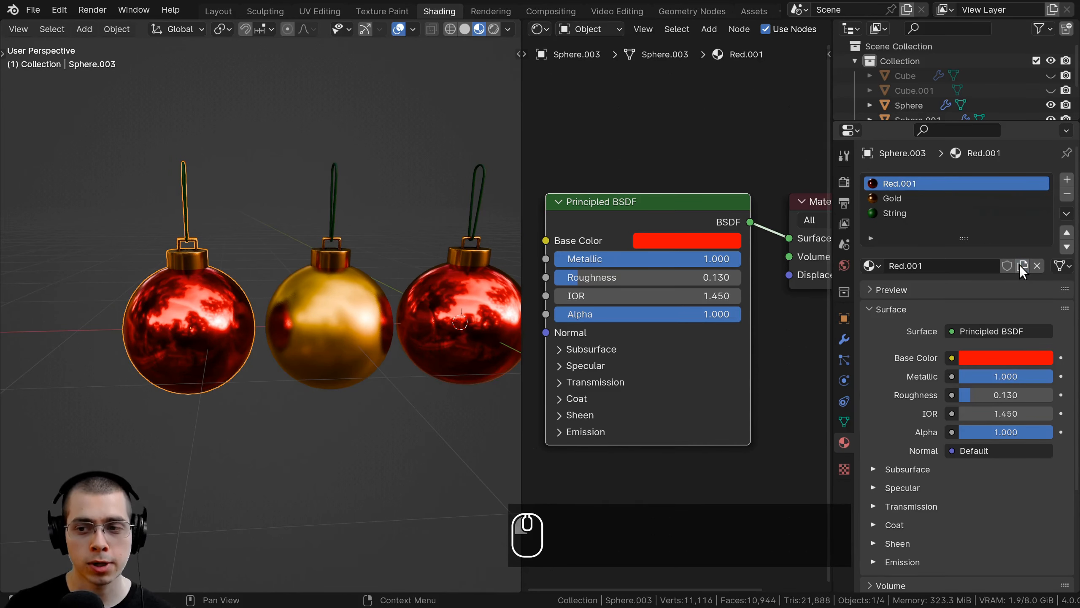
scroll(477, 319, "down", 3)
scroll(181, 275, "up", 2)
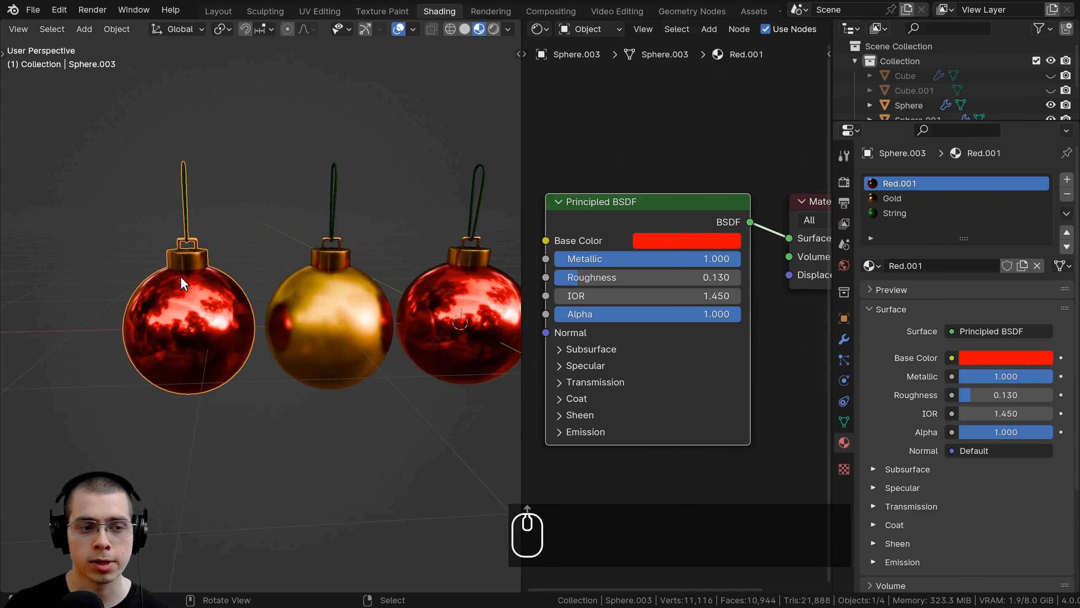
double_click(915, 183)
type("Purple")
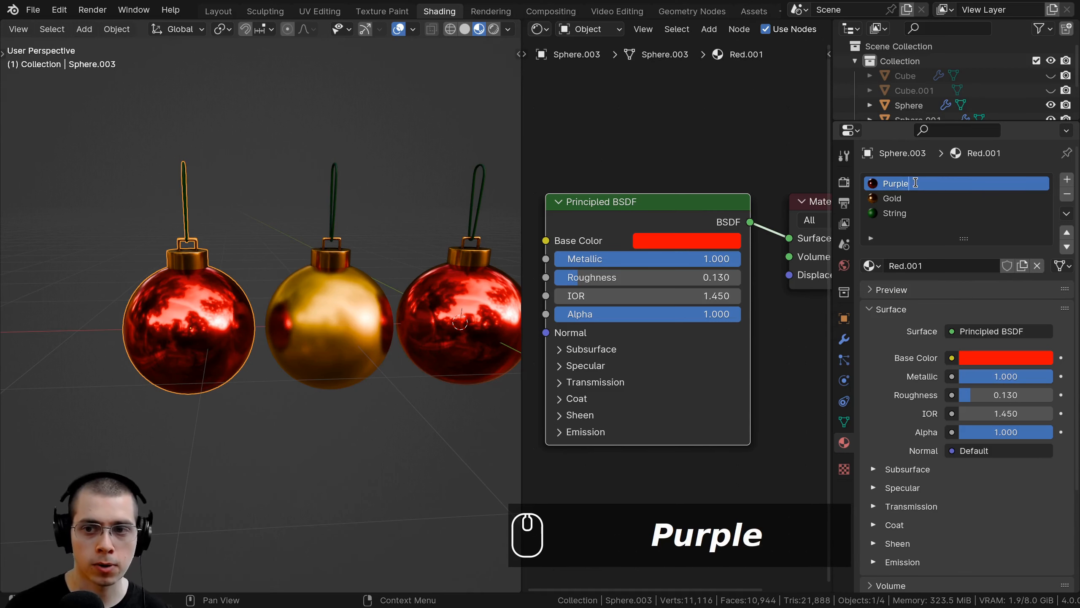
key("Return")
Step: Set the Purple material's base color to a bright violet, hex D44AFF
key("ctrl+c")
scroll(621, 272, "up", 2)
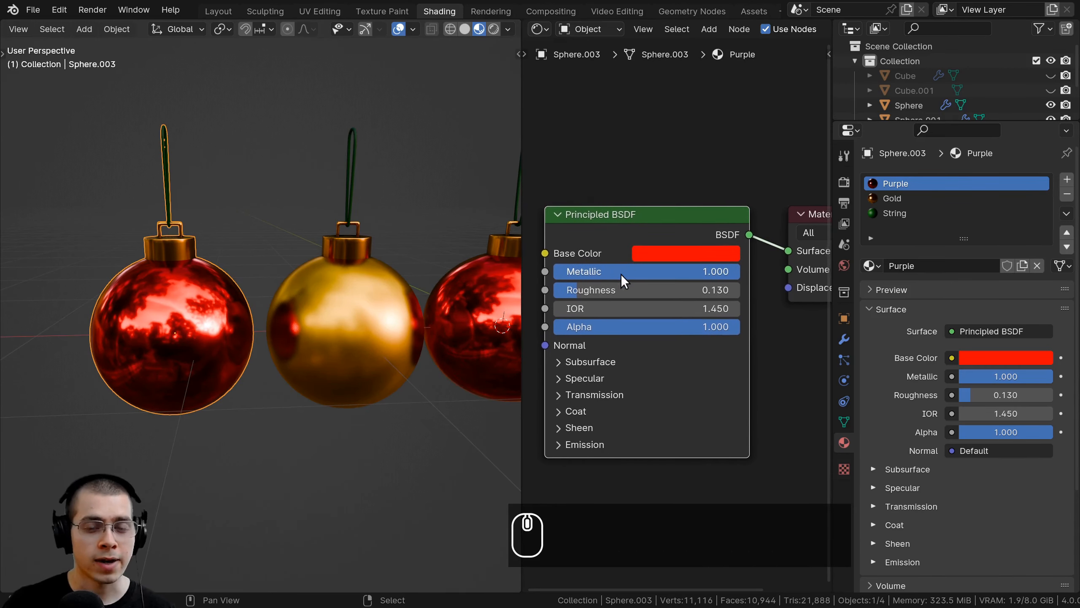
left_click(653, 251)
left_click_drag(706, 383, 795, 346)
key("ctrl+v")
left_click(670, 252)
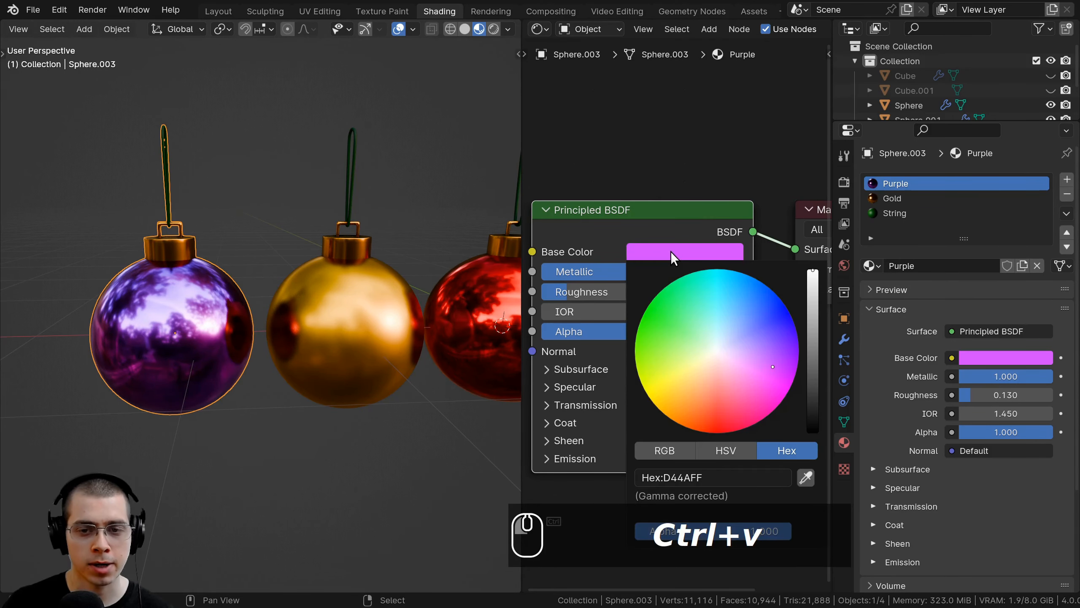
Step: Set the Purple material's roughness to 0.135
key("KP_Decimal")
left_click(646, 292)
key("BackSpace")
type("0.1")
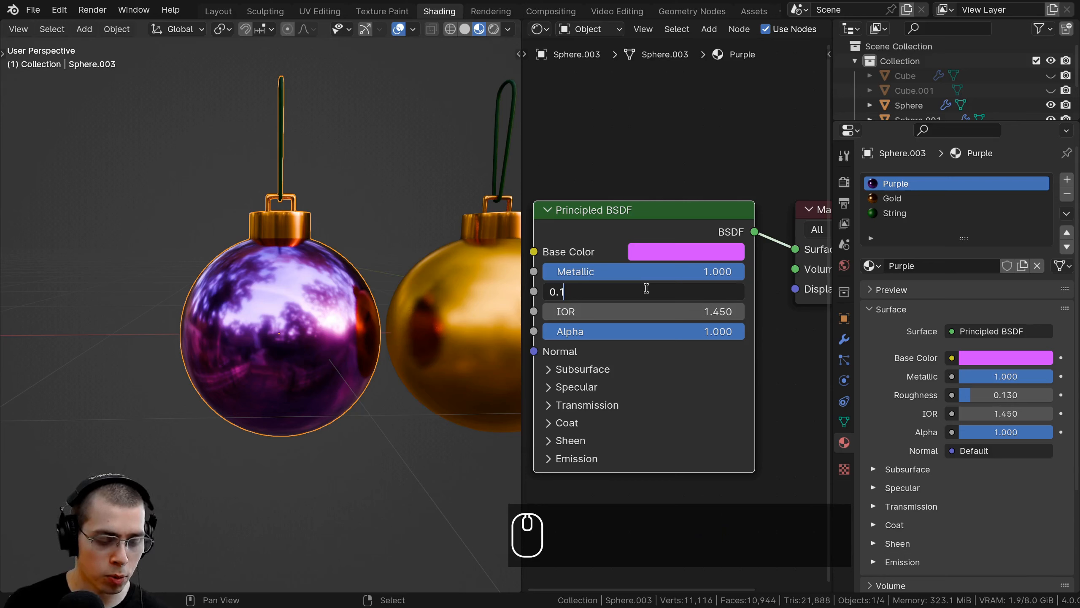
type("35")
key("Return")
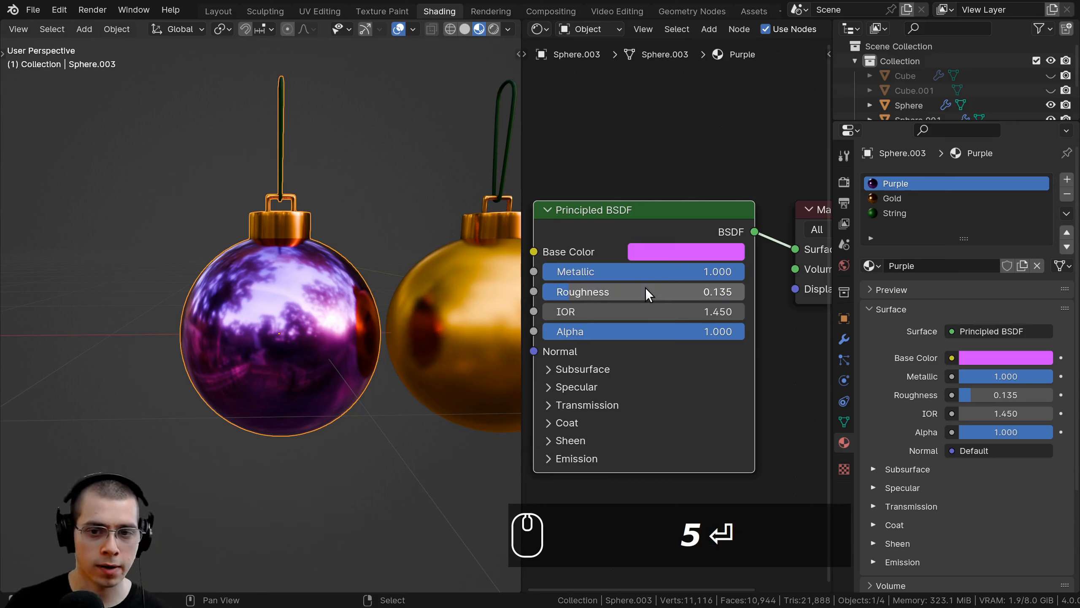
Step: Select the ornament on the other side of the red one, make an independent copy of its Red material and rename it Blue
scroll(361, 354, "down", 4)
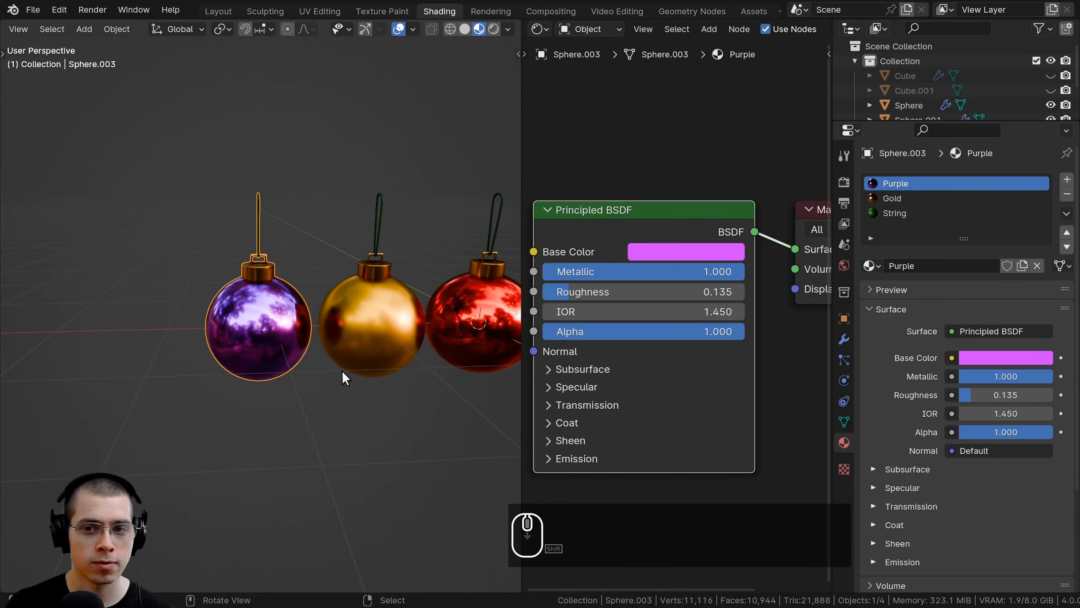
middle_click_drag(359, 394, 366, 319)
middle_click_drag(366, 319, 285, 316, "shift")
middle_click_drag(476, 325, 409, 329)
right_click(365, 327)
middle_click_drag(409, 329, 366, 337, "shift")
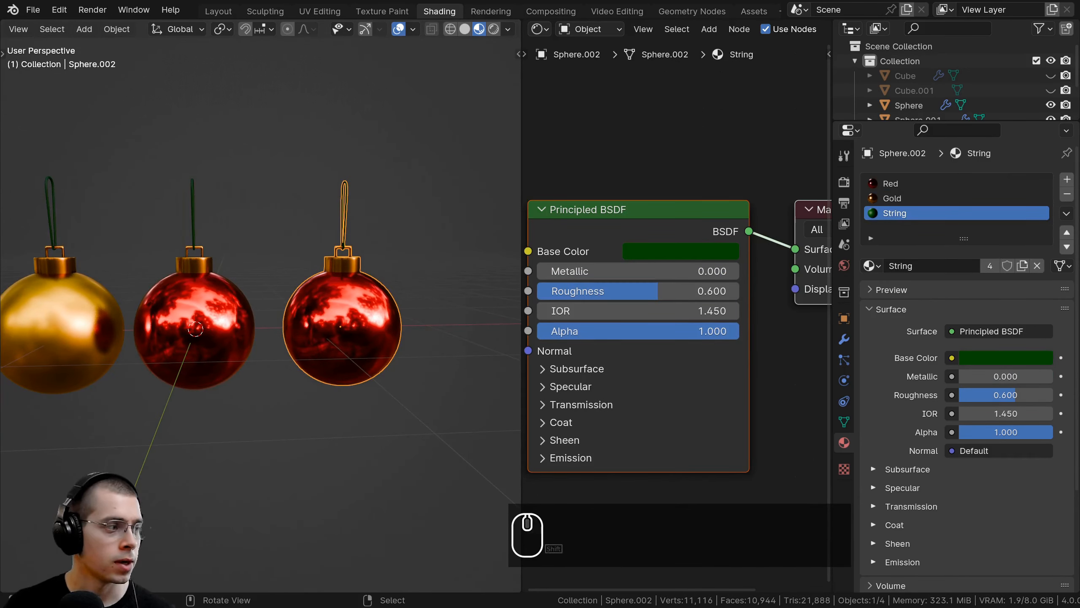
middle_click_drag(740, 340, 730, 344)
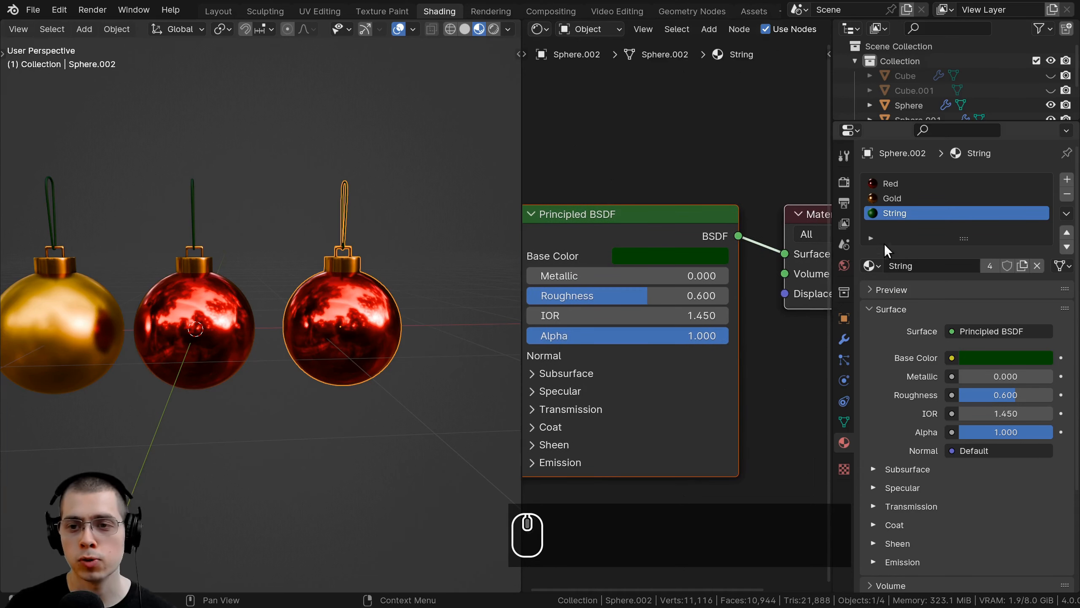
left_click(884, 186)
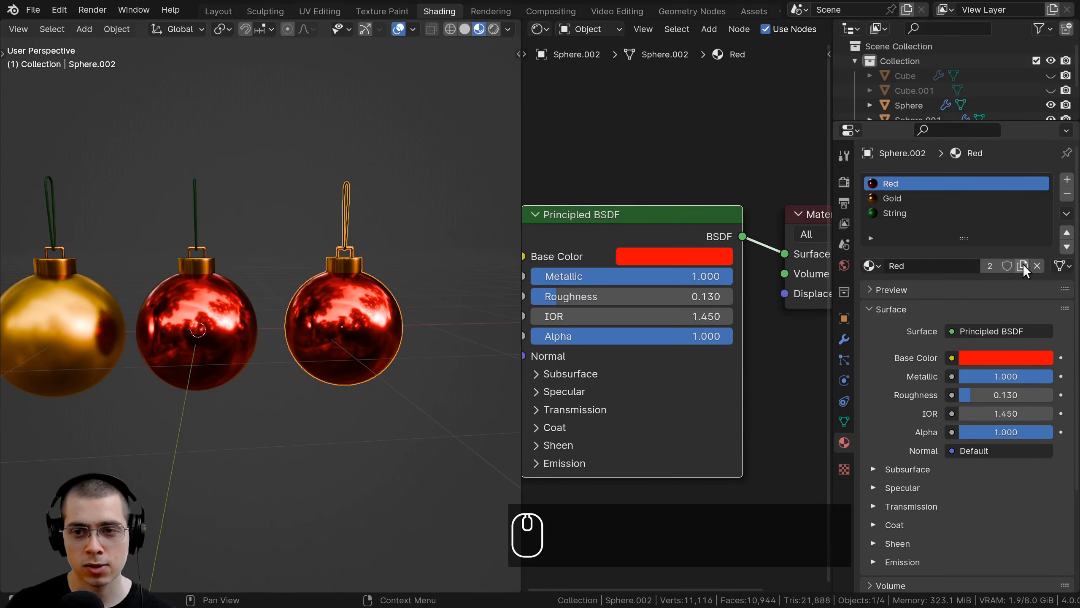
left_click(1023, 264)
double_click(896, 186)
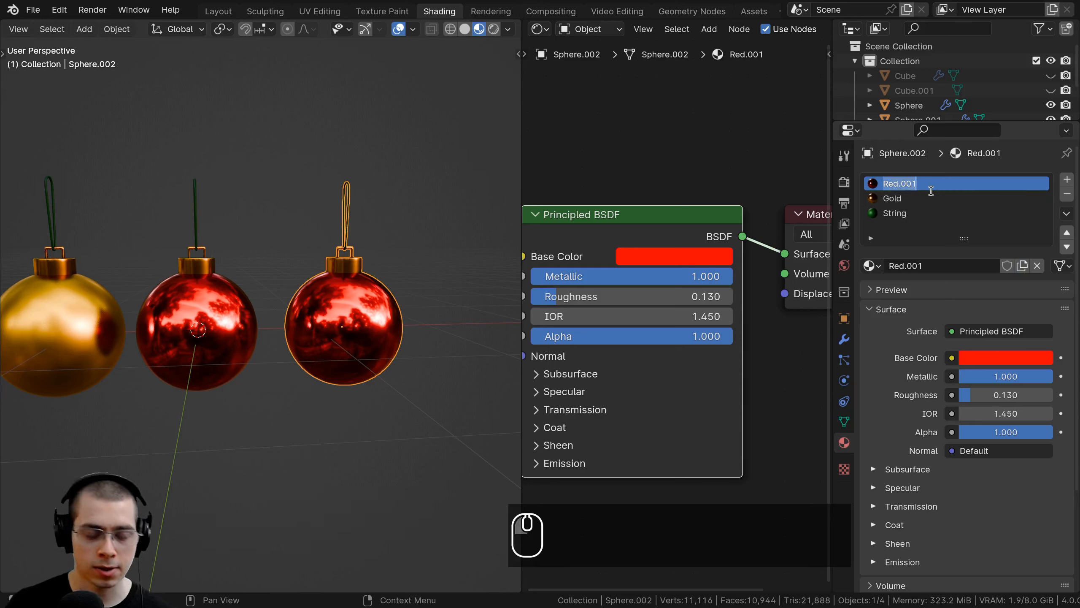
type("Blue")
key("Return")
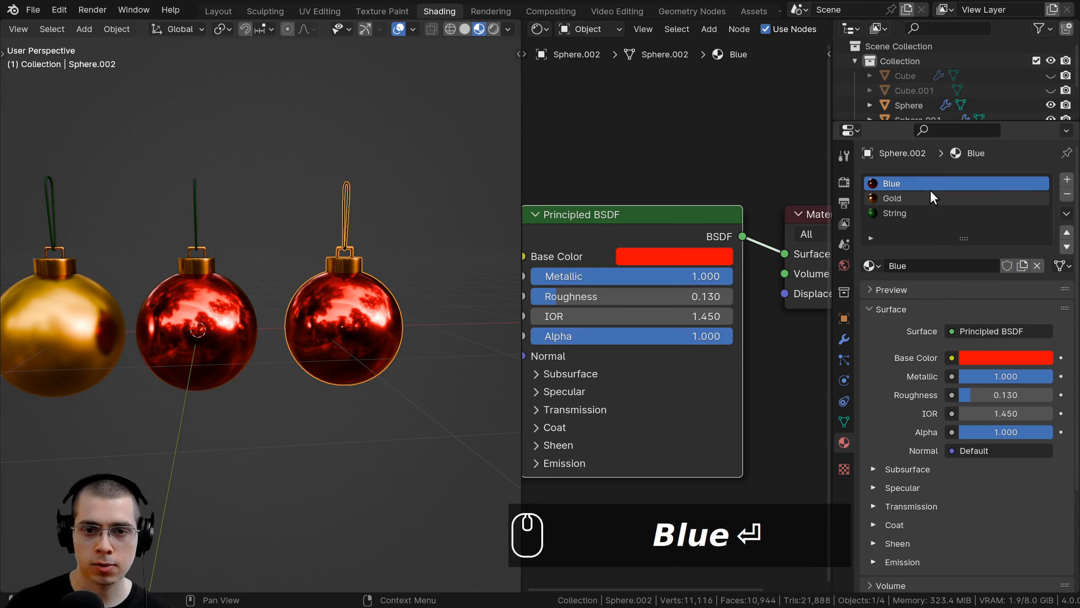
Step: Set the Blue material's base color to a bright sky blue and its roughness to 0.45
key("ctrl+c")
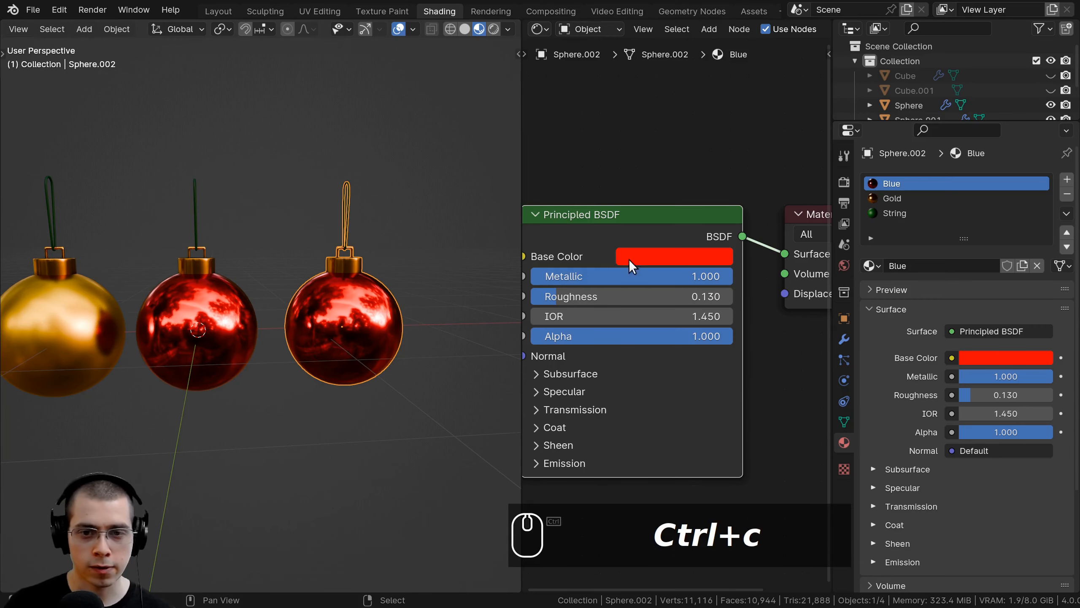
left_click(643, 257)
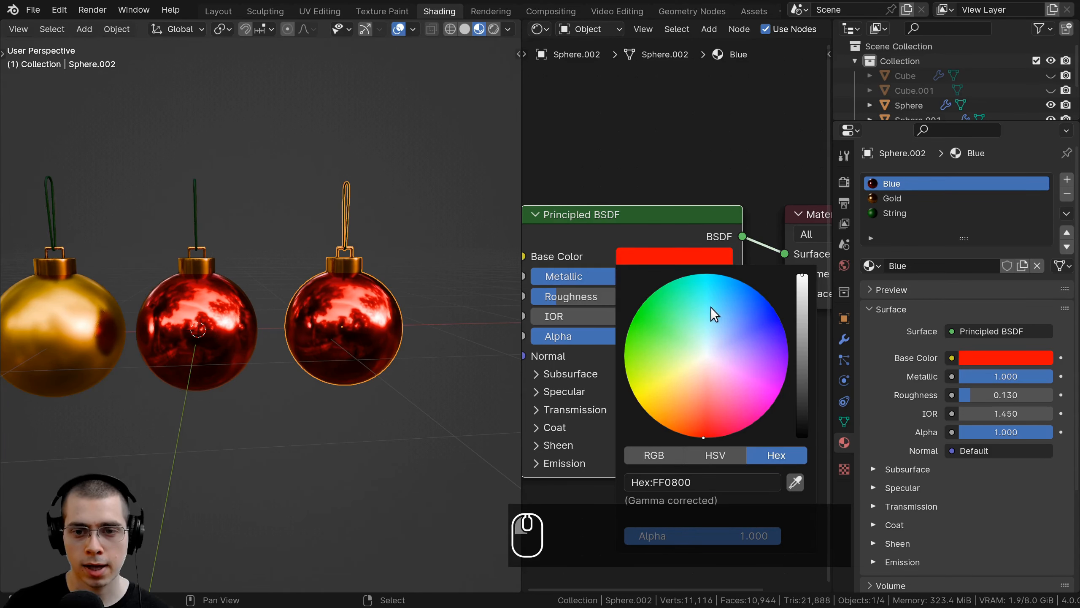
key("ctrl+v")
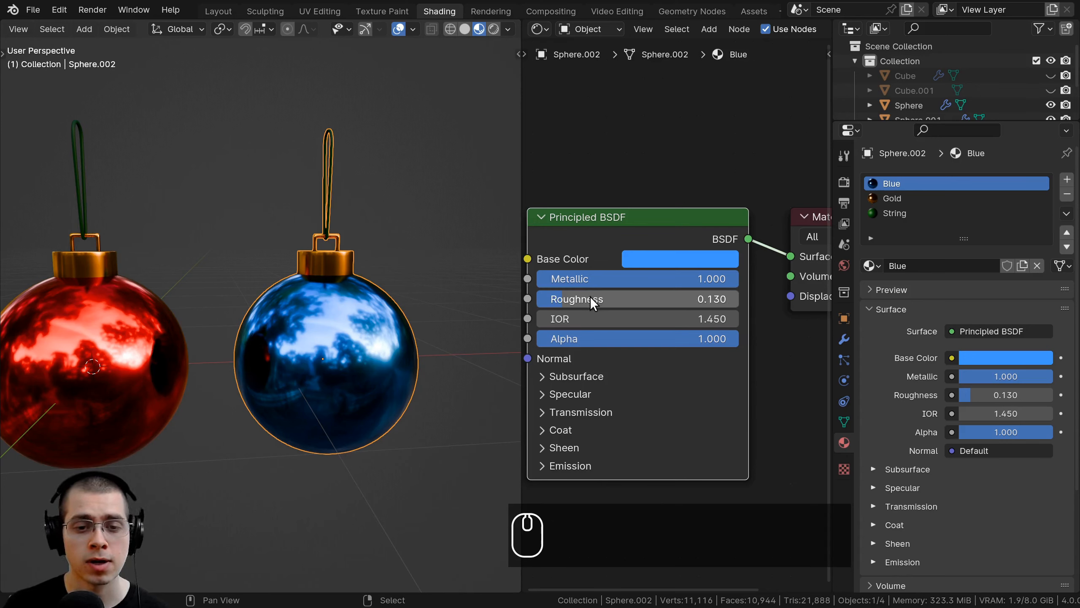
left_click(590, 297)
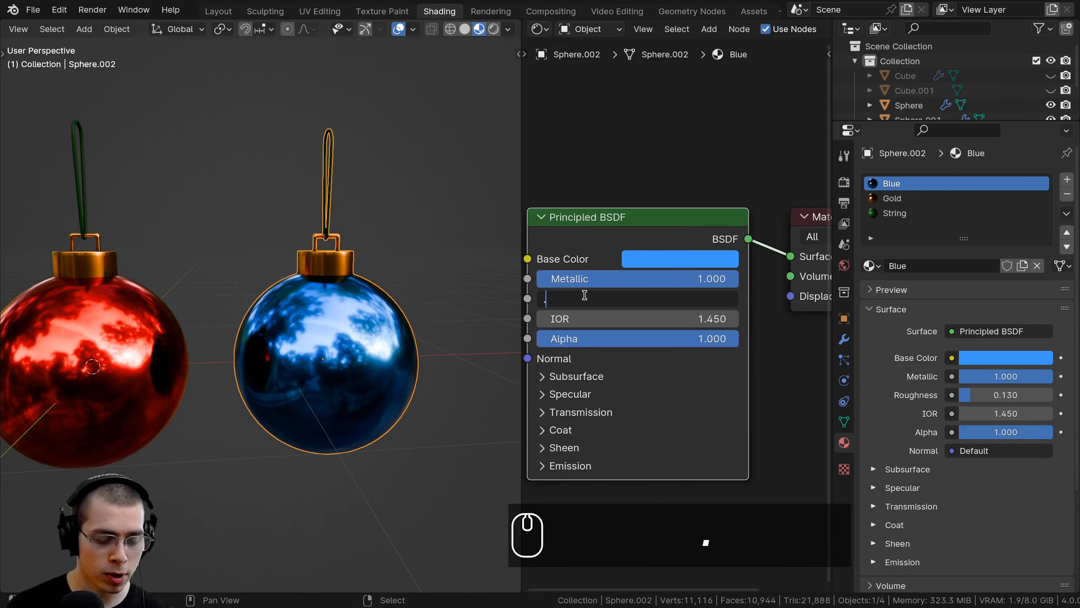
type(".45")
key("Return")
Step: Switch the viewport to rendered shading and examine the blue ornament's soft metallic finish up close
scroll(180, 403, "down", 5)
key("z")
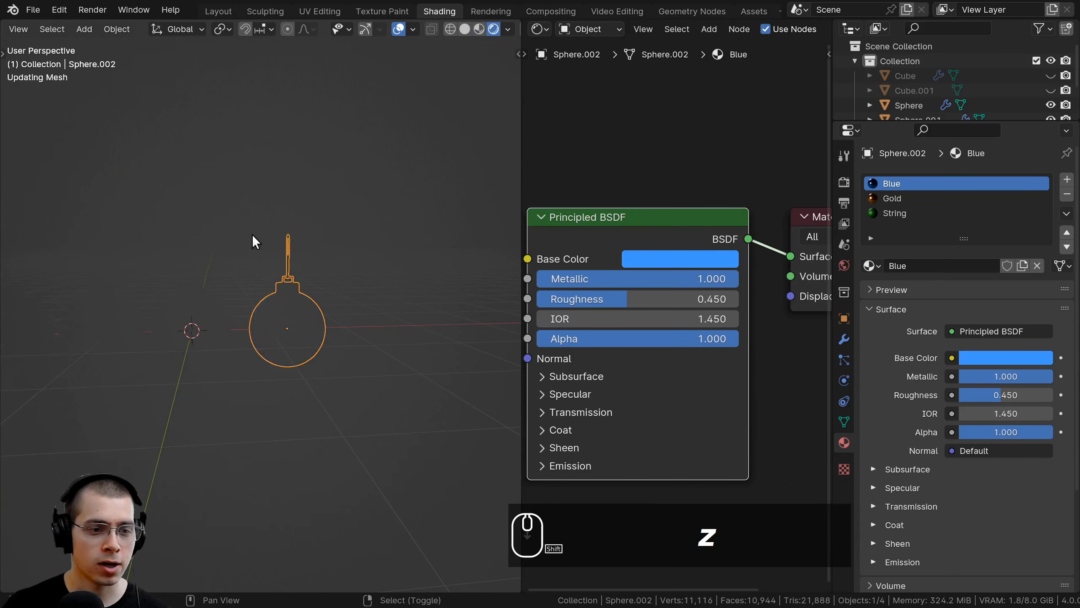
middle_click_drag(252, 235, 263, 229, "shift")
key("alt+a")
scroll(289, 279, "up", 6)
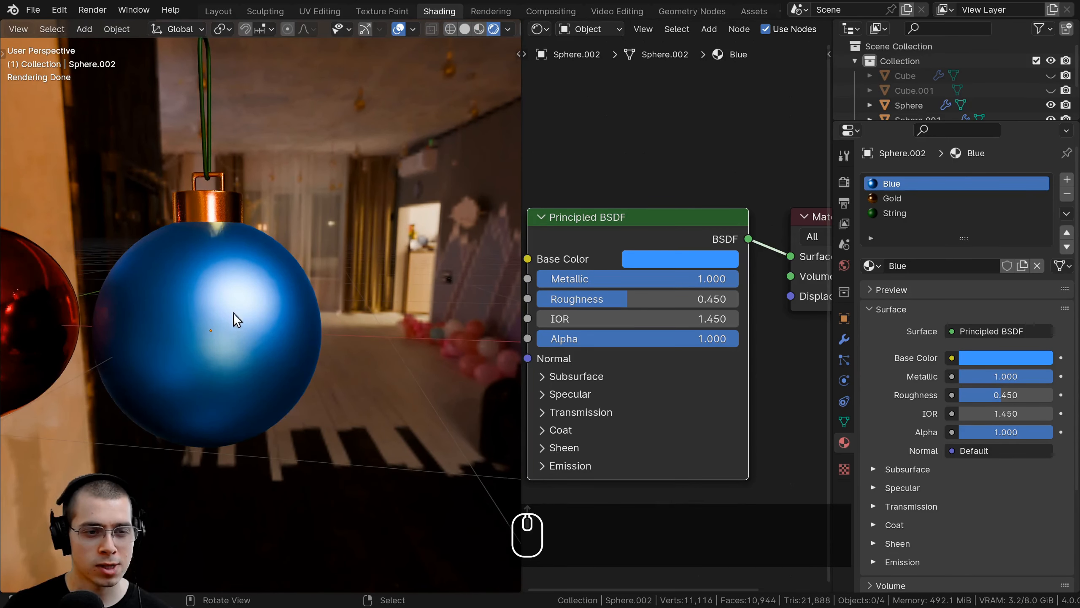
middle_click_drag(233, 312, 192, 223)
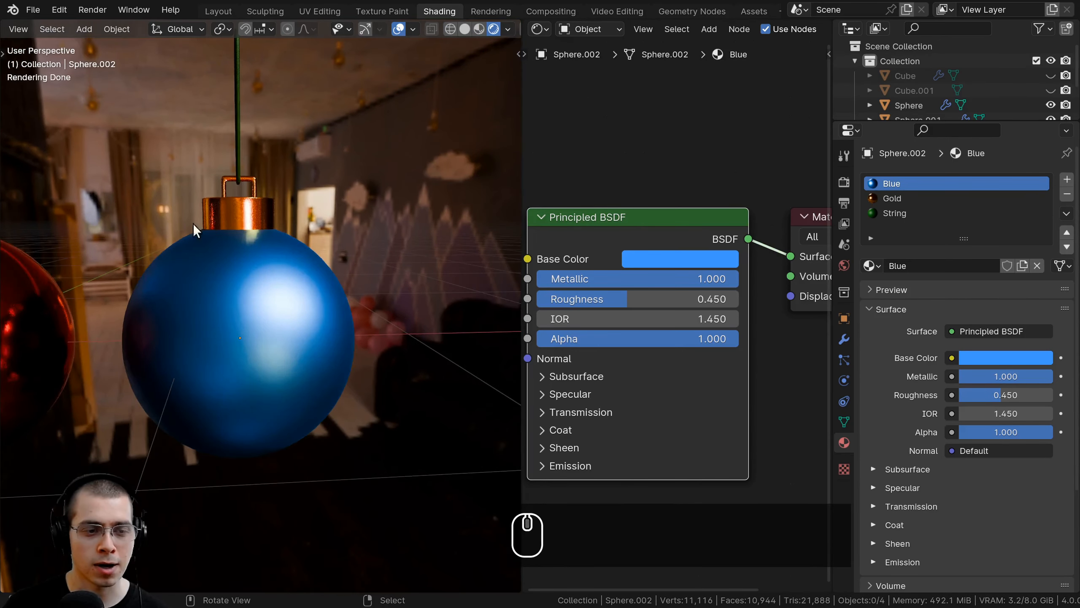
scroll(243, 321, "down", 3)
middle_click_drag(130, 327, 167, 324, "shift")
scroll(213, 313, "up", 2)
middle_click_drag(232, 302, 402, 311, "shift")
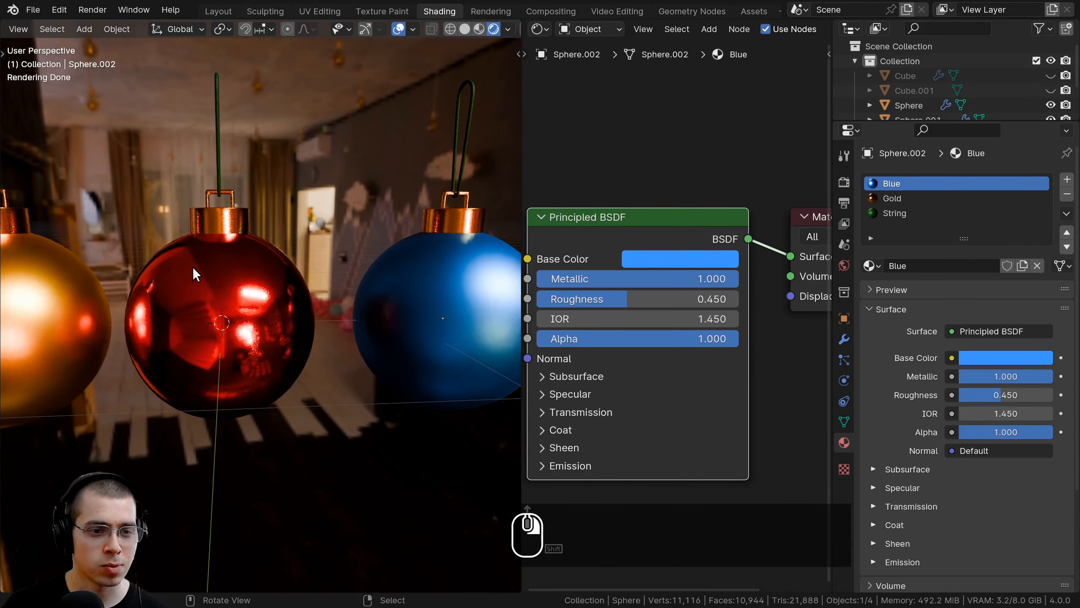
Step: Examine the red, yellow and purple ornaments up close in the rendered view, undoing the accidental move of the yellow one
right_click(192, 266)
key("alt+a")
scroll(213, 279, "up", 1)
middle_click_drag(217, 281, 221, 255)
middle_click_drag(221, 255, 238, 255, "shift")
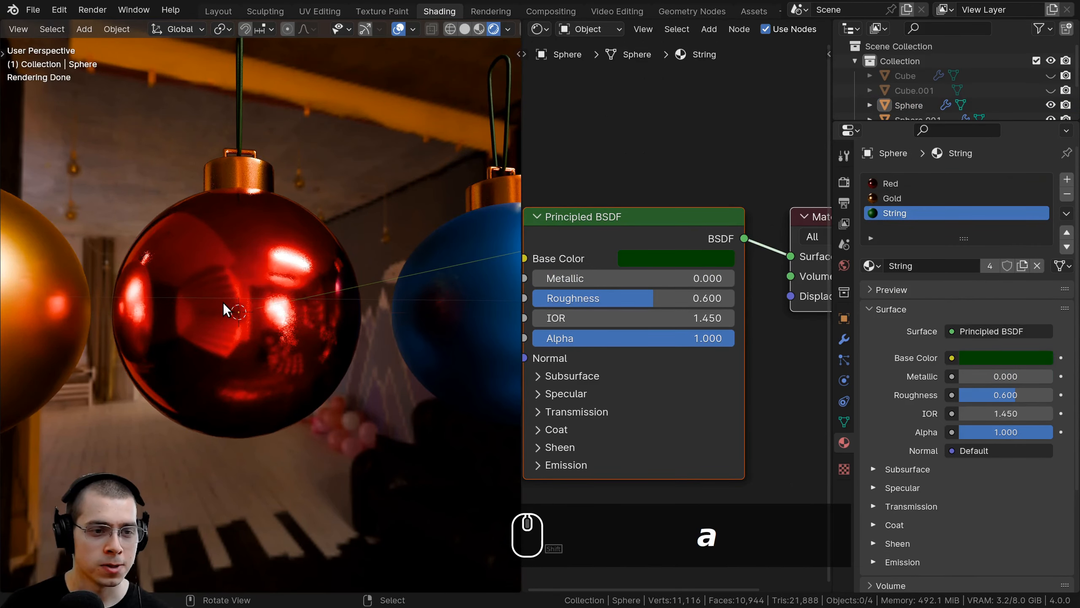
right_click(270, 312)
middle_click_drag(255, 312, 166, 314)
middle_click_drag(106, 283, 324, 274, "shift")
right_click(317, 270)
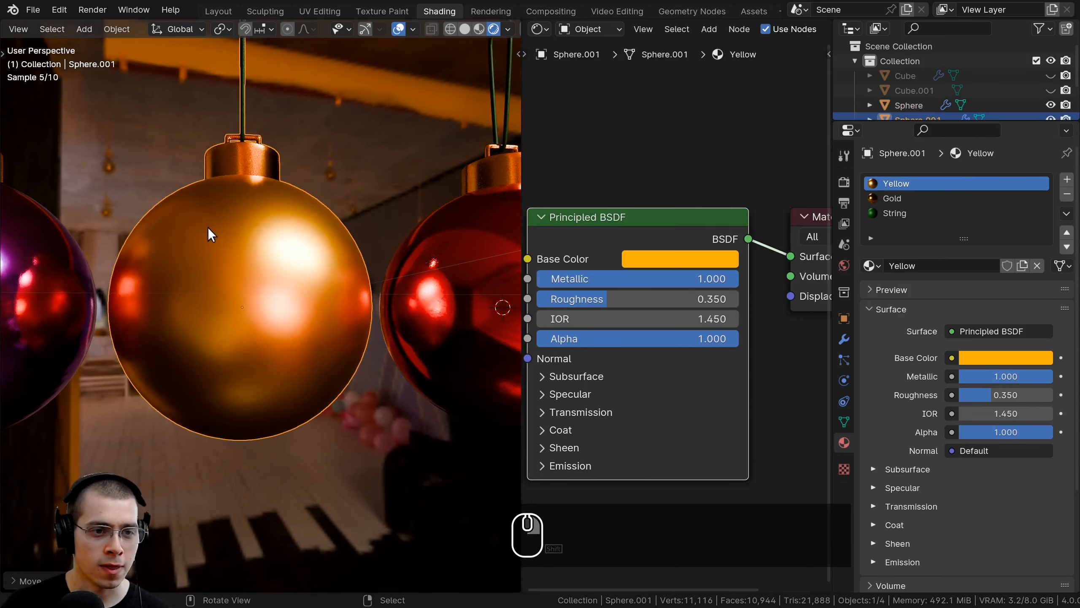
middle_click_drag(209, 243, 230, 309)
key("ctrl+z")
middle_click_drag(229, 268, 336, 285)
right_click(226, 279)
middle_click_drag(226, 280, 275, 267, "shift")
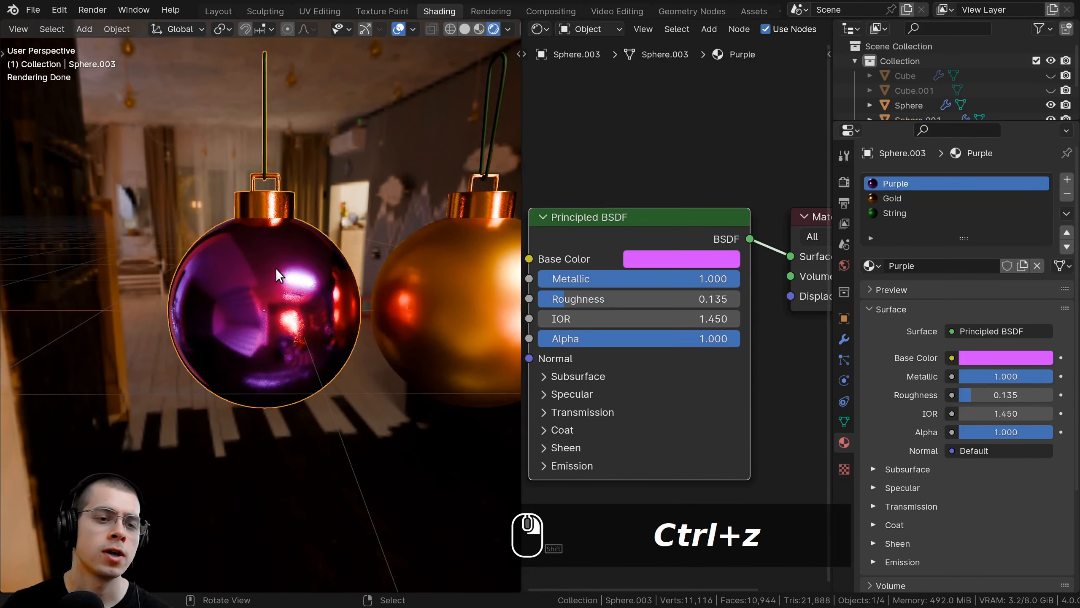
Step: Review the whole row of four ornaments together in the rendered view with nothing selected
scroll(243, 319, "down", 3)
key("a")
scroll(268, 336, "down", 4)
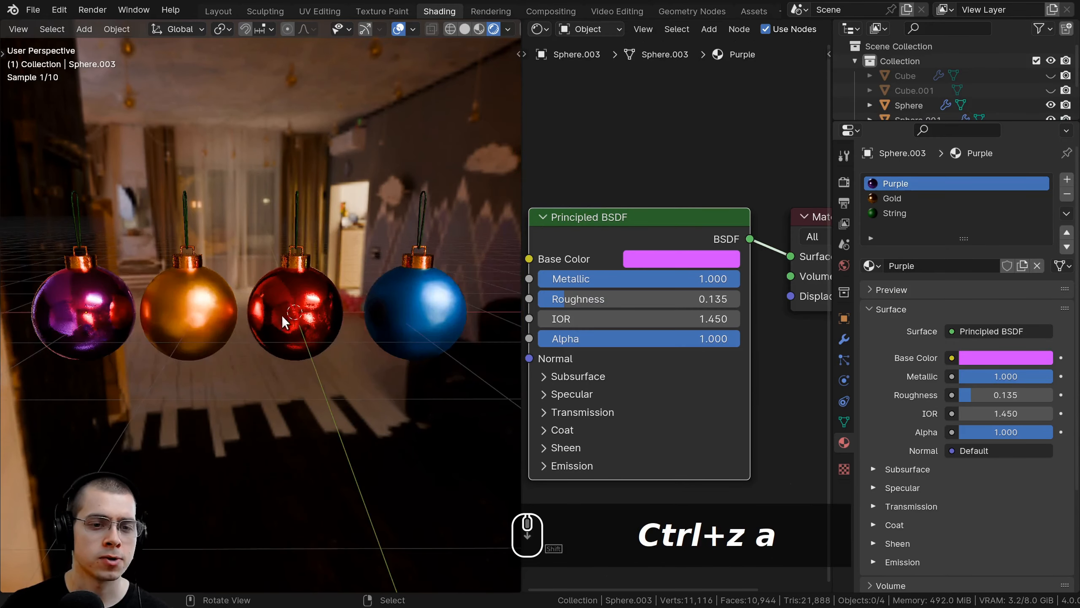
middle_click_drag(249, 318, 236, 272)
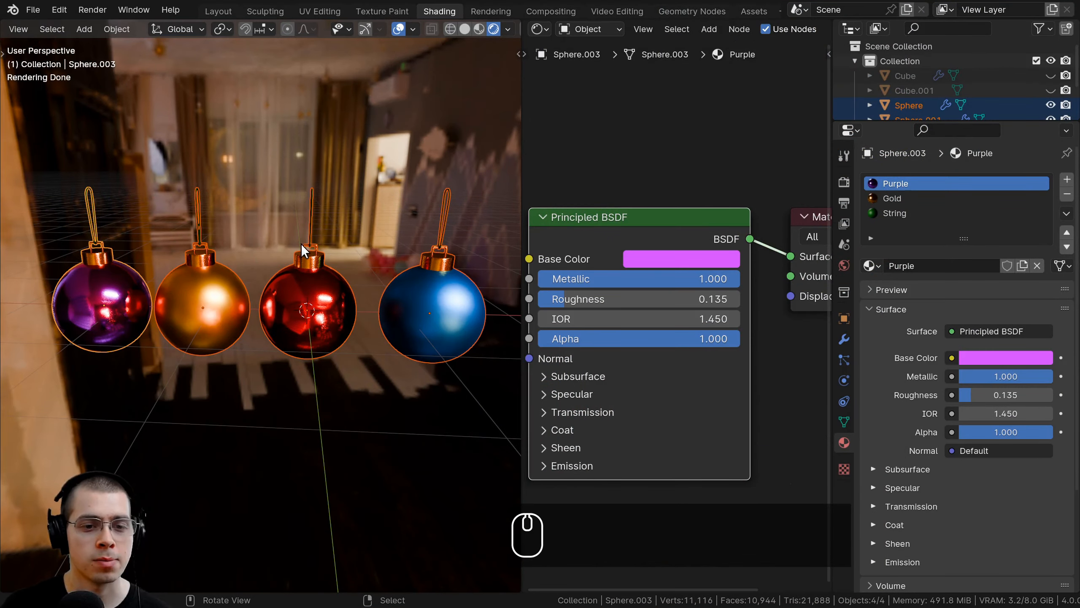
key("a")
middle_click_drag(300, 244, 299, 221)
mouse_move(299, 254)
middle_mouse_down("shift")
mouse_move(299, 238)
mouse_move(344, 244)
mouse_move(304, 250)
middle_mouse_up("shift")
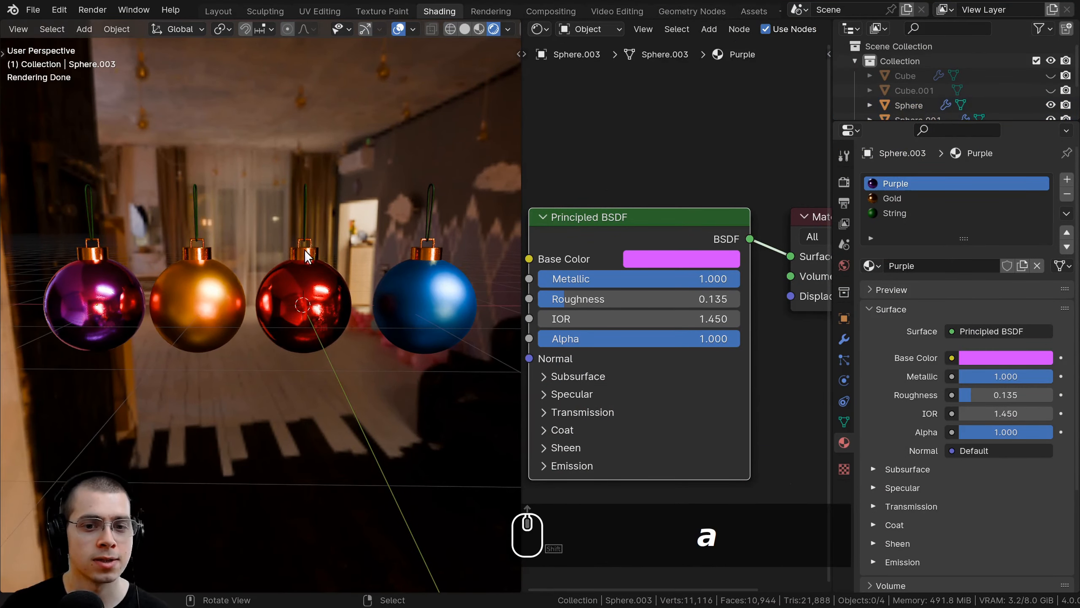
Step: Switch to the Layout workspace, unhide all hidden objects and clear the selection
left_click(217, 11)
scroll(439, 297, "down", 4)
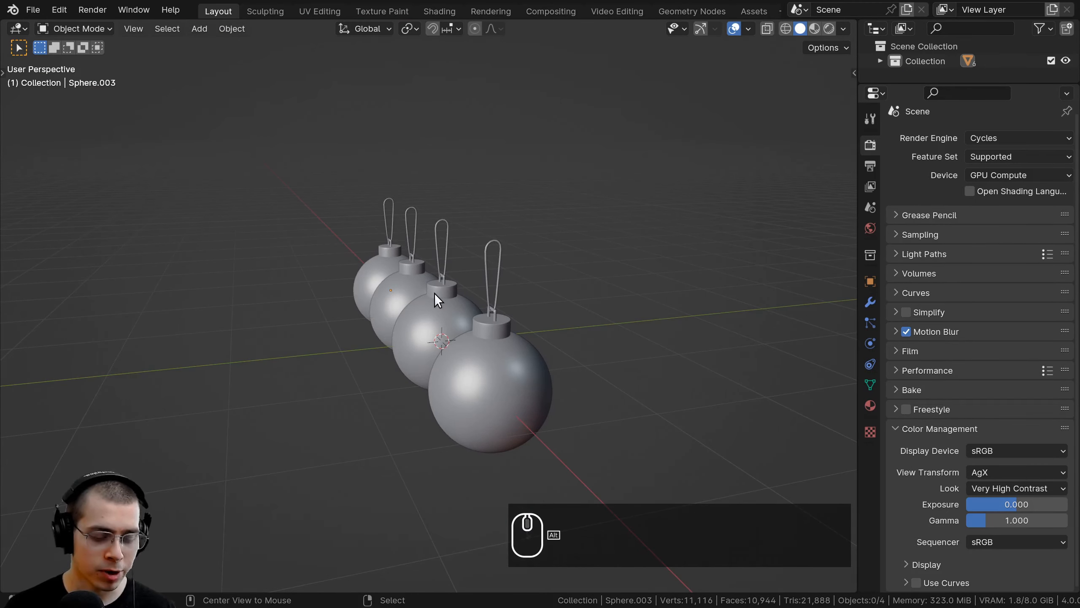
key("alt+h")
key("a")
middle_click_drag(424, 294, 452, 389)
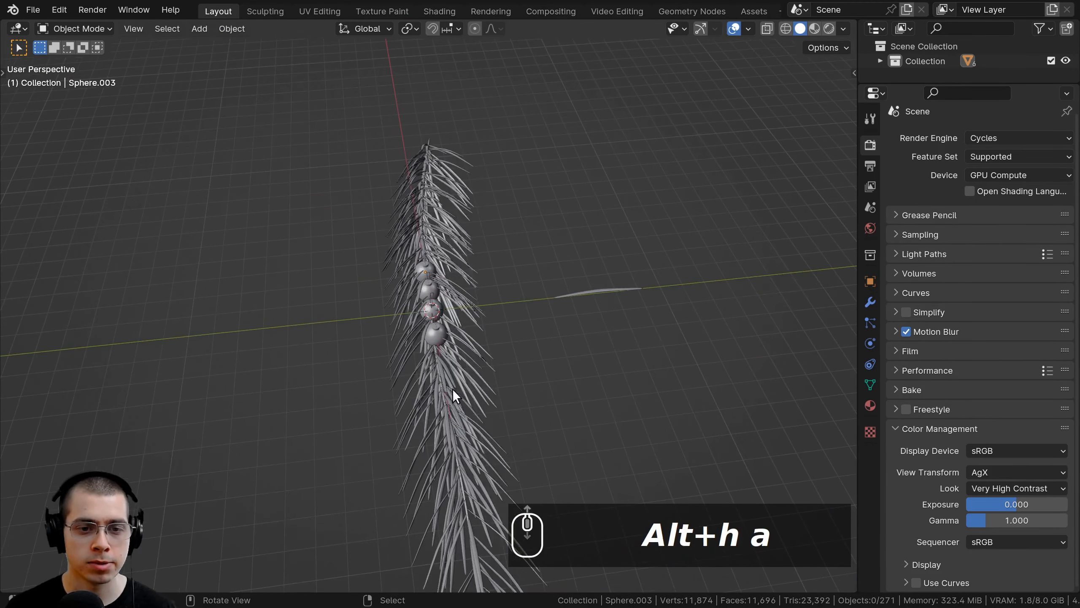
Step: Move the separate single pine needle down along the Z axis, well away from the branch and ornaments
left_click(597, 289)
scroll(582, 301, "down", 5)
key("g")
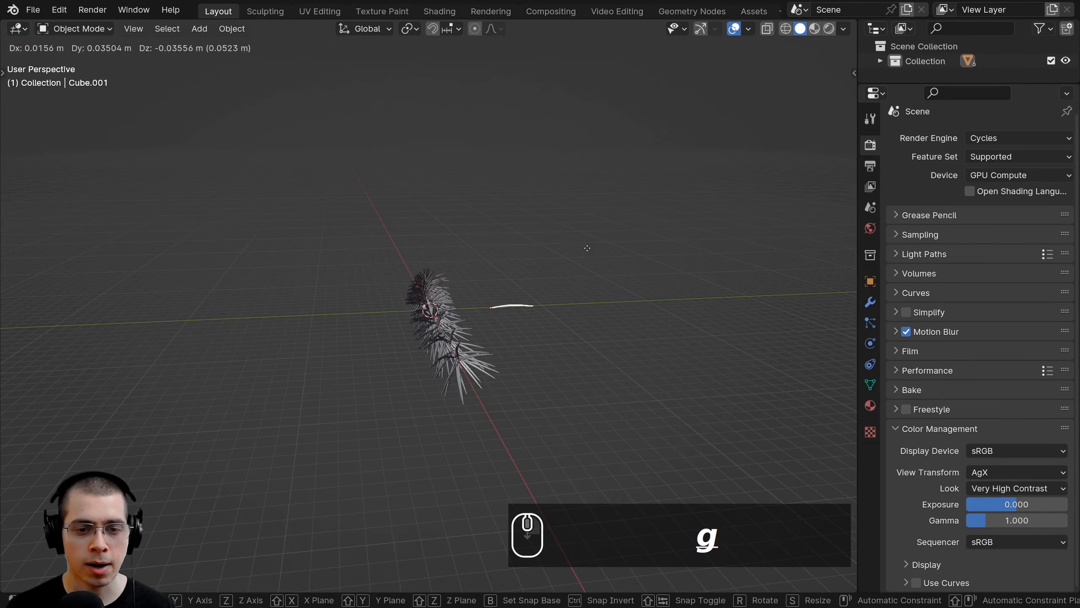
key("z")
left_click(561, 412)
middle_click_drag(538, 404, 537, 316, "shift")
key("g")
left_click(426, 420)
Step: Select the pine branch with all its needles and move it above the row of ornaments
middle_click_drag(432, 303, 407, 366, "shift")
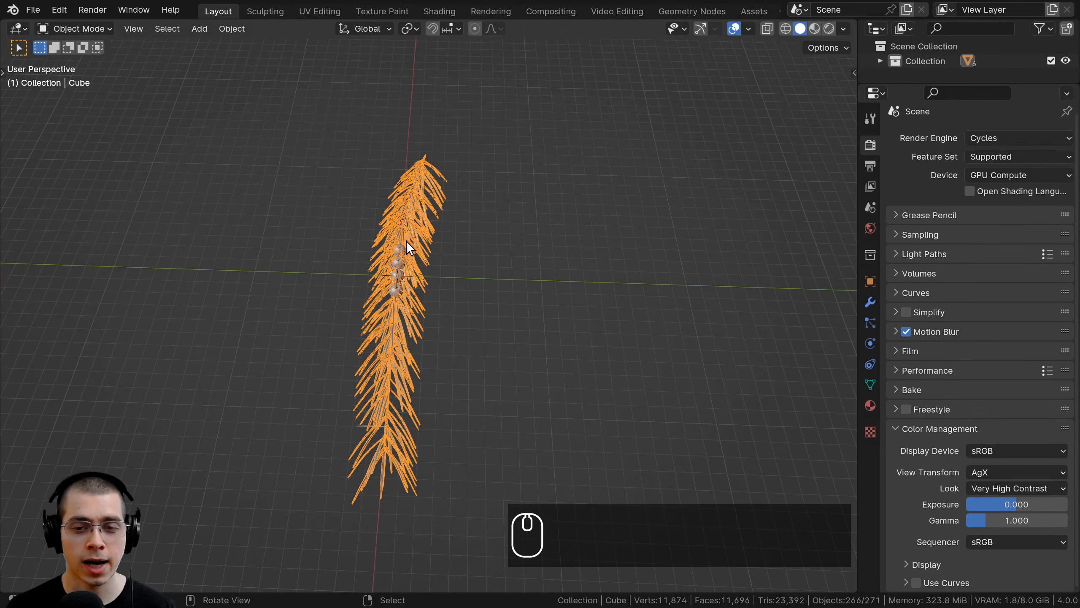
key("g")
left_click(534, 312)
middle_click_drag(534, 312, 435, 275)
key("KP_1")
scroll(374, 253, "up", 4)
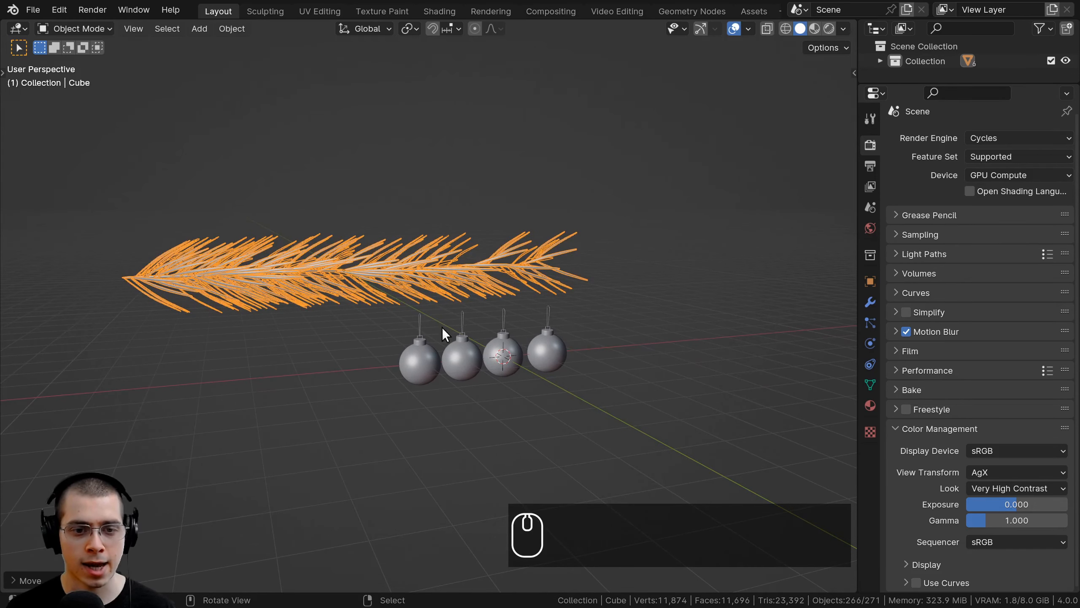
Step: Add a camera and align it to a view showing the four ornaments below the branch
middle_click_drag(444, 328, 462, 280)
key("shift+a")
mouse_move(463, 278)
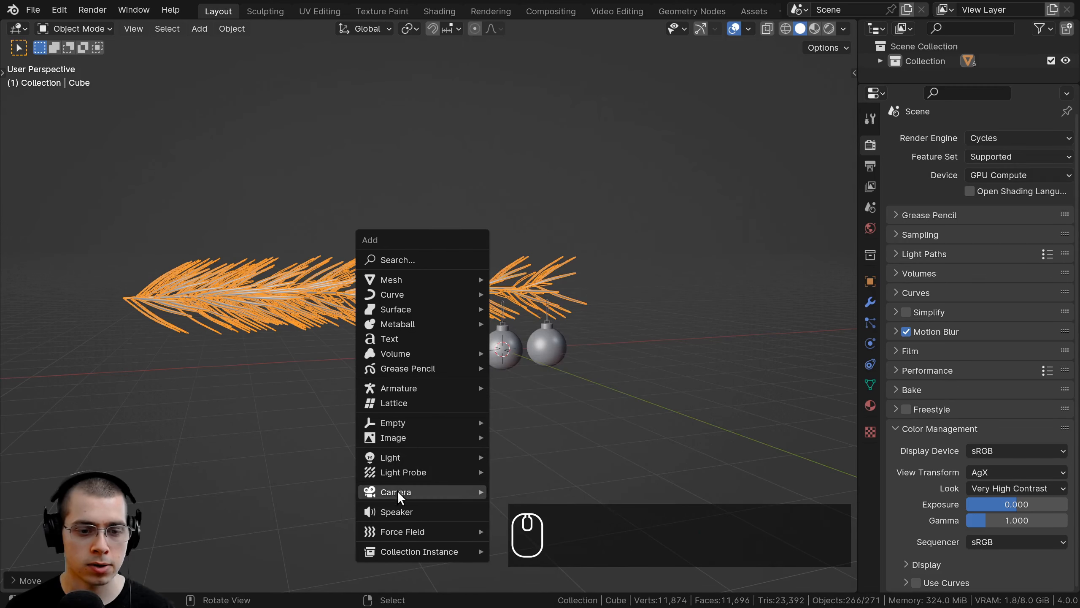
mouse_move(399, 494)
left_click(506, 487)
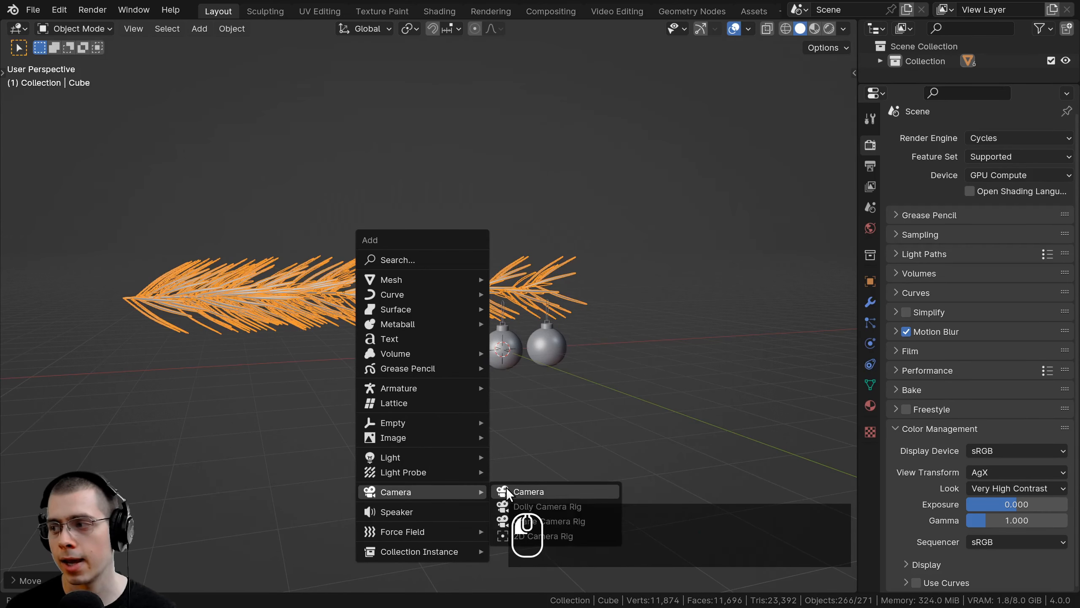
scroll(413, 396, "up", 5, "shift")
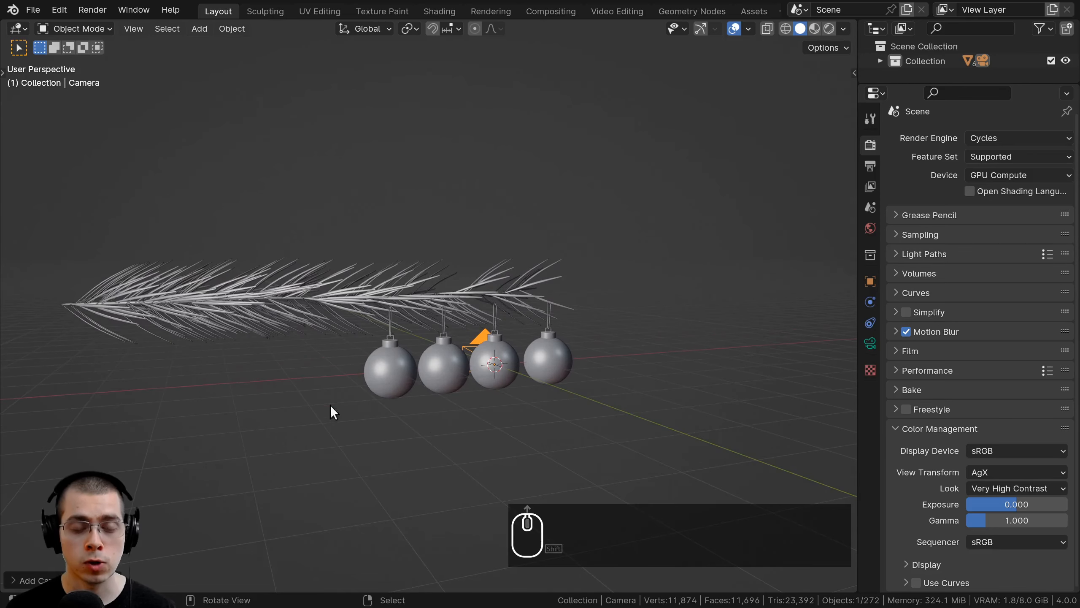
mouse_move(461, 378)
middle_mouse_down("shift")
mouse_move(440, 393)
mouse_move(447, 376)
mouse_move(445, 386)
middle_mouse_up("shift")
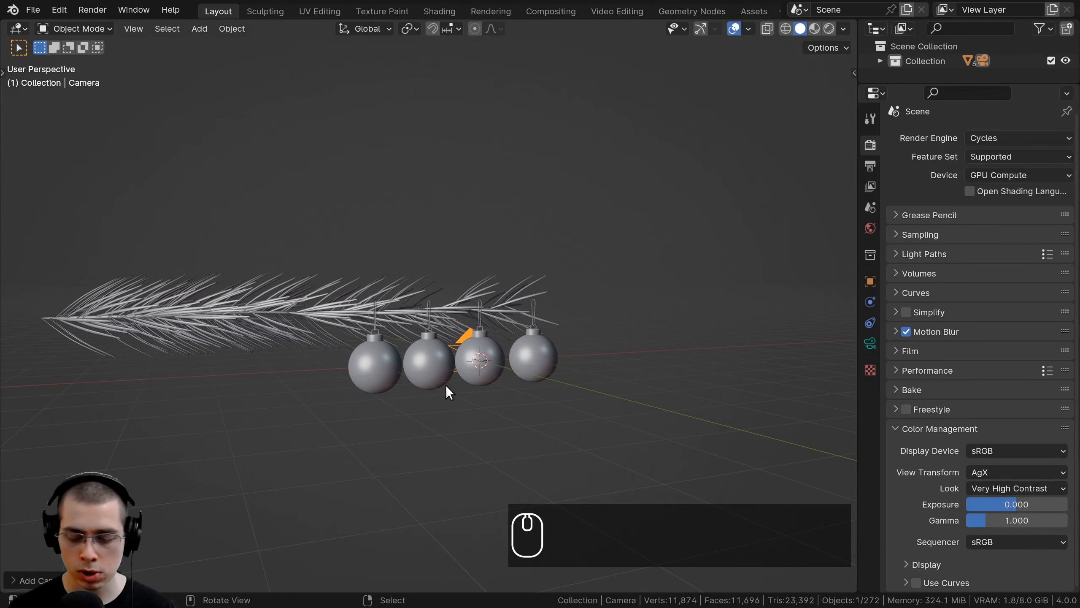
key("ctrl+alt+KP_0")
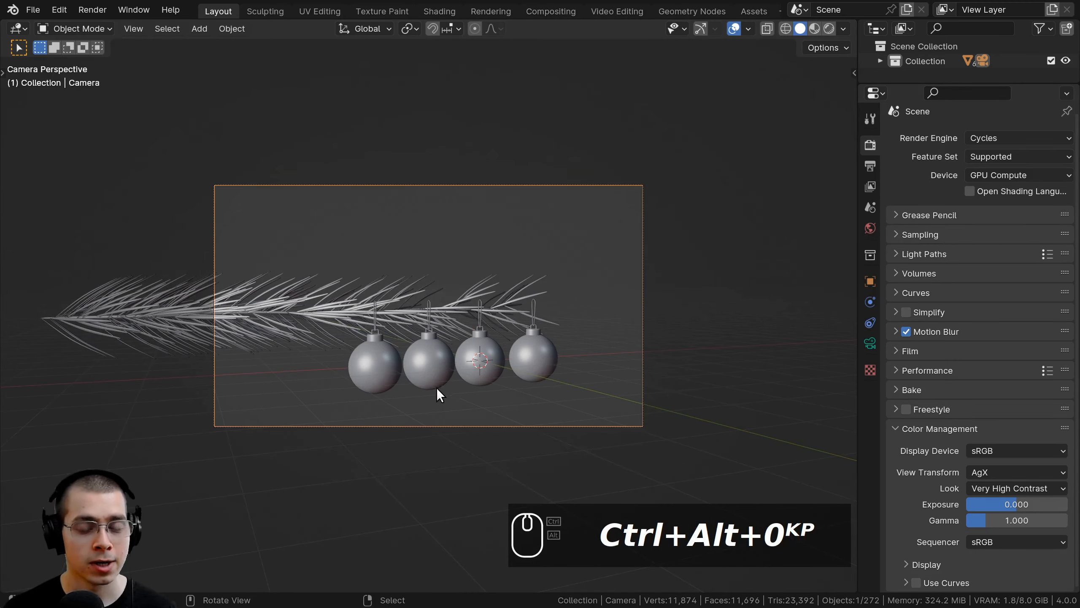
Step: Move the camera to reframe the ornaments and the end of the branch, keeping the camera selected
key("g")
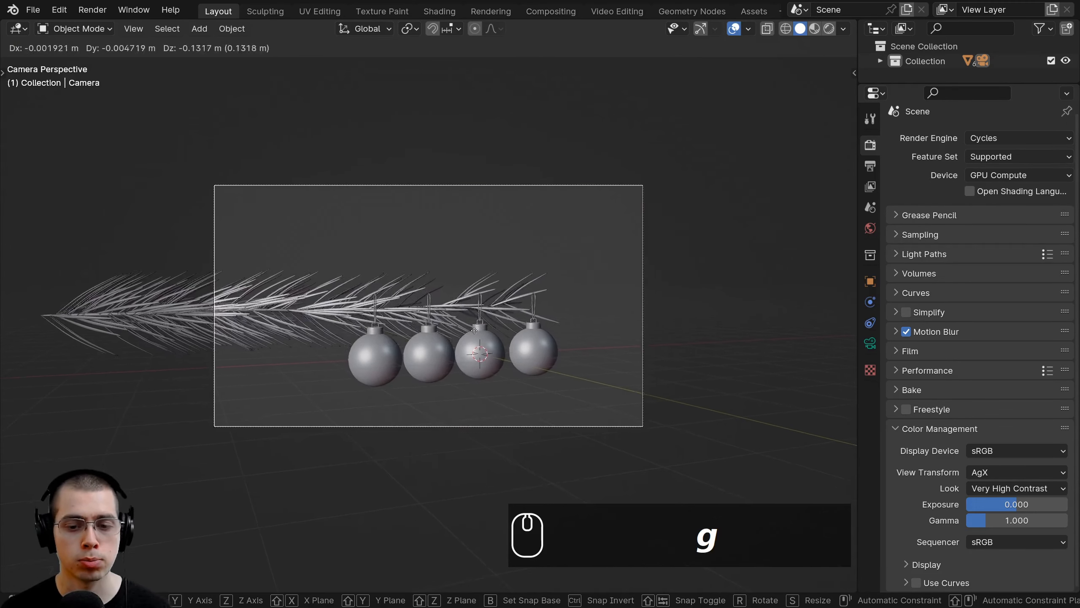
left_click(480, 290)
middle_click_drag(504, 284, 498, 269, "shift")
scroll(497, 270, "down", 1)
key("g")
left_click(488, 280)
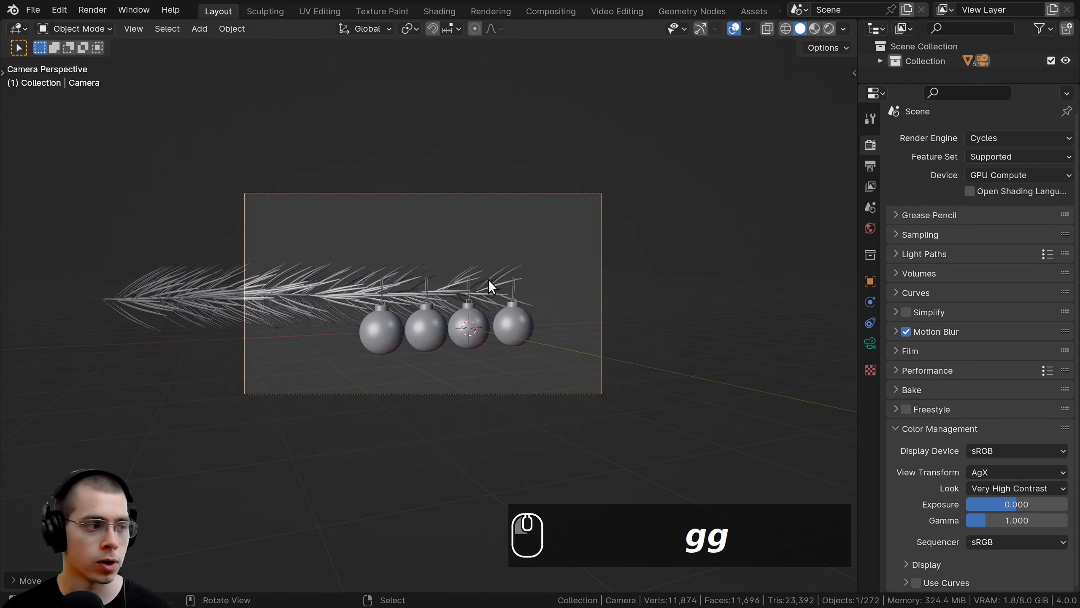
key("a")
right_click(491, 189)
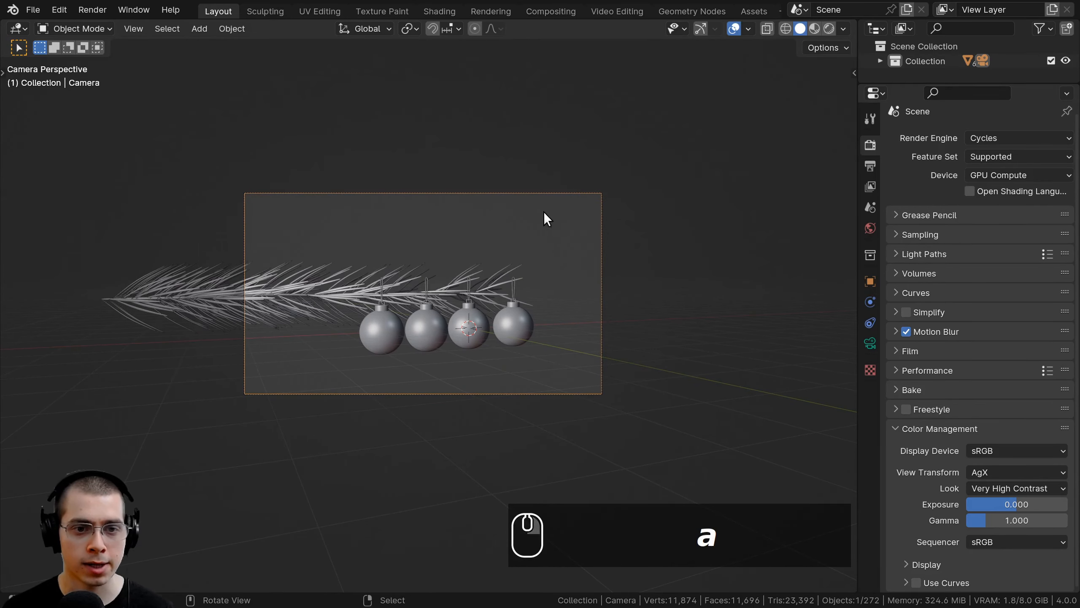
Step: Reposition the camera to recentre the ornaments in the frame and move it about 3 m closer along its local Z axis
key("g")
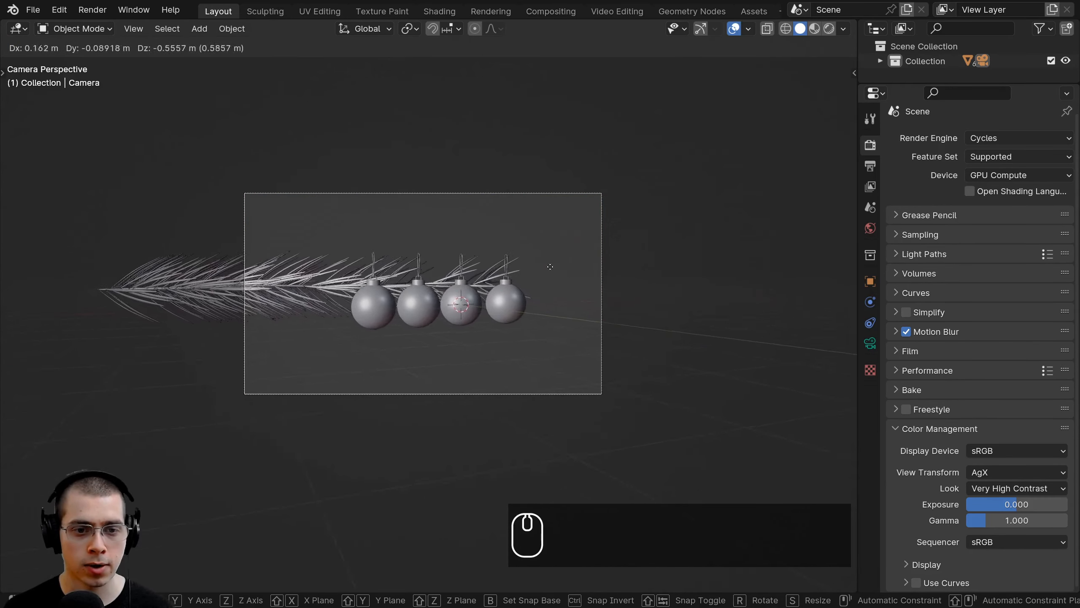
left_click(565, 247)
key("g")
left_click(559, 249)
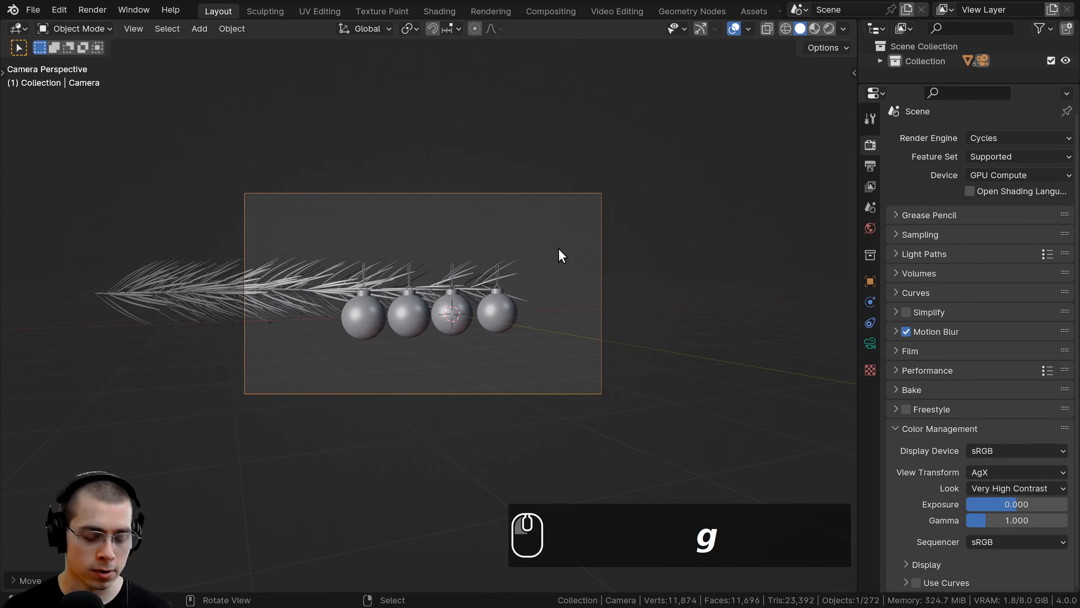
key("g")
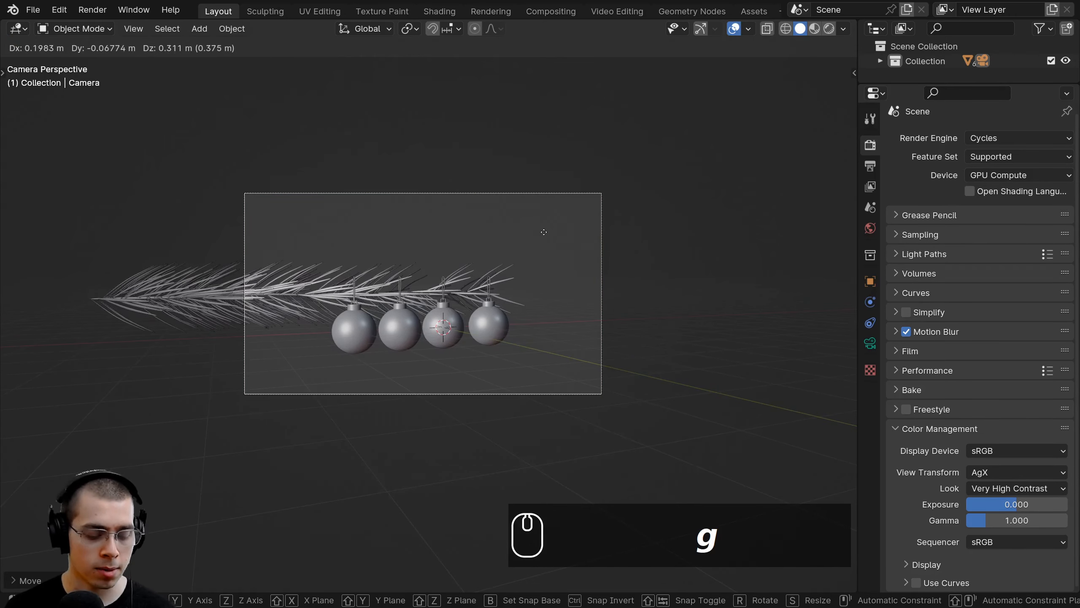
key("z")
key("z")
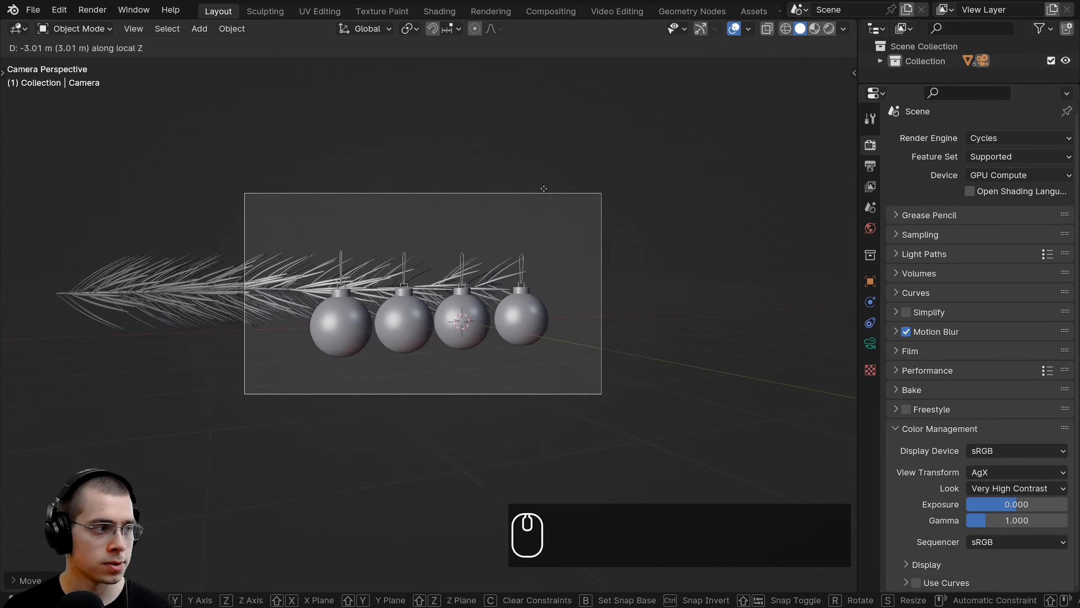
left_click(540, 194)
Step: Switch the viewport shading to Material Preview in the camera view
scroll(385, 290, "up", 2)
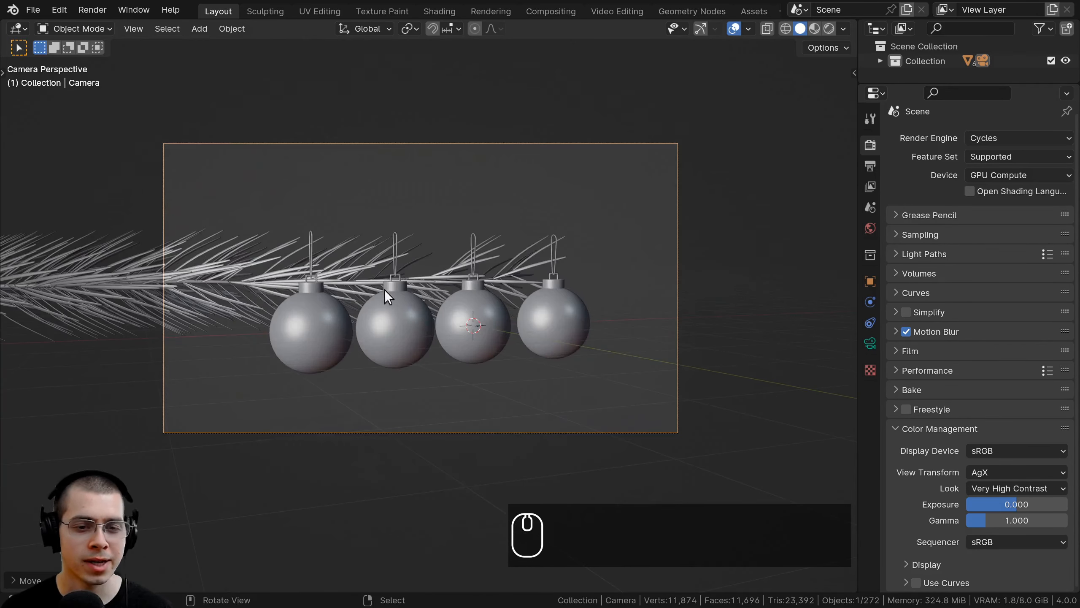
key("z")
key("z")
key("z")
key("z")
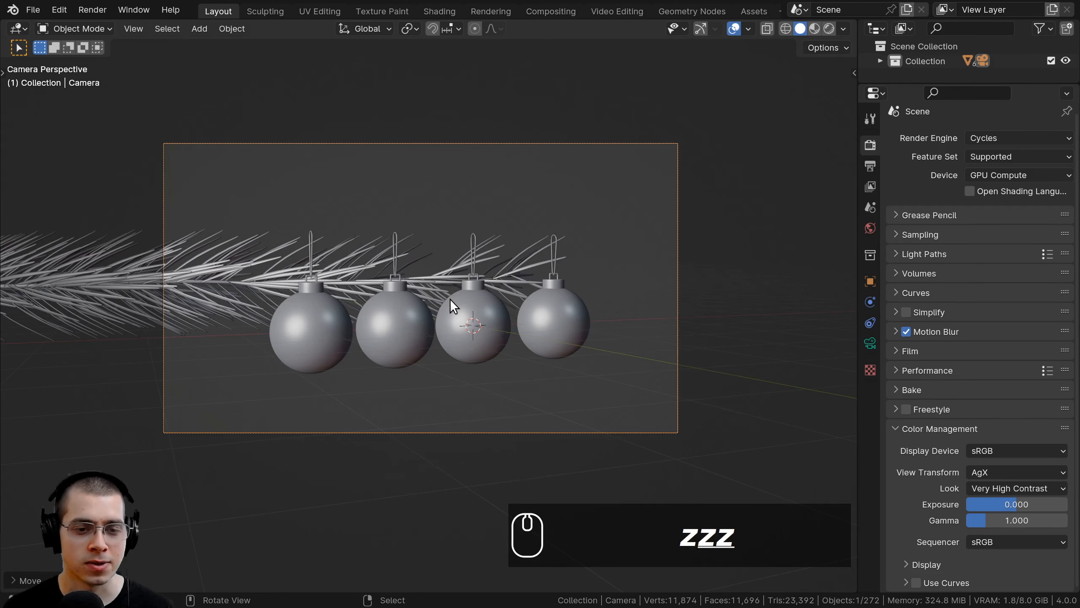
key("z")
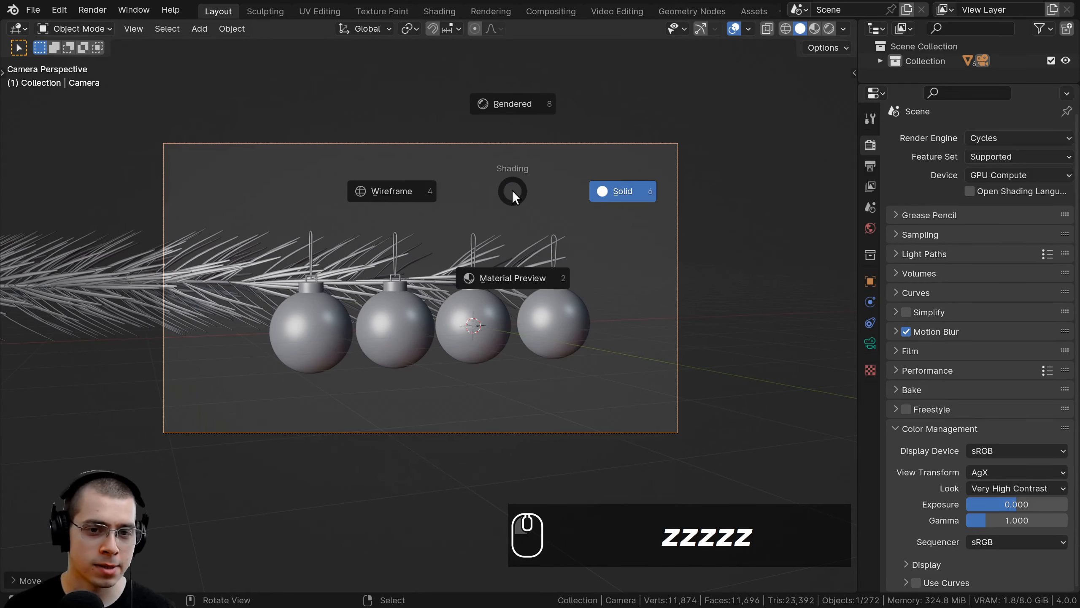
left_click(519, 309)
Step: Select the red ornament and move it toward the camera, ahead of the row of ornaments
left_click(452, 314)
middle_click_drag(486, 320, 286, 347)
key("g")
left_click(211, 299)
key("KP_0")
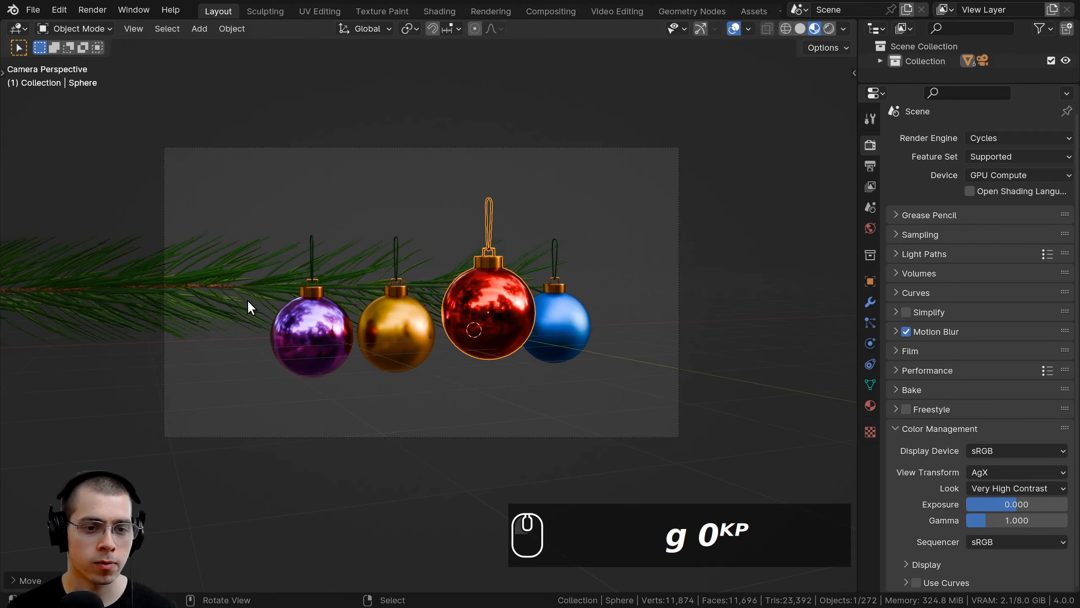
key("g")
left_click(470, 313)
Step: Bring the red ornament still closer to the camera and place it higher than the others, near the centre of the frame
middle_click_drag(468, 312, 386, 292)
key("g")
left_click(346, 304)
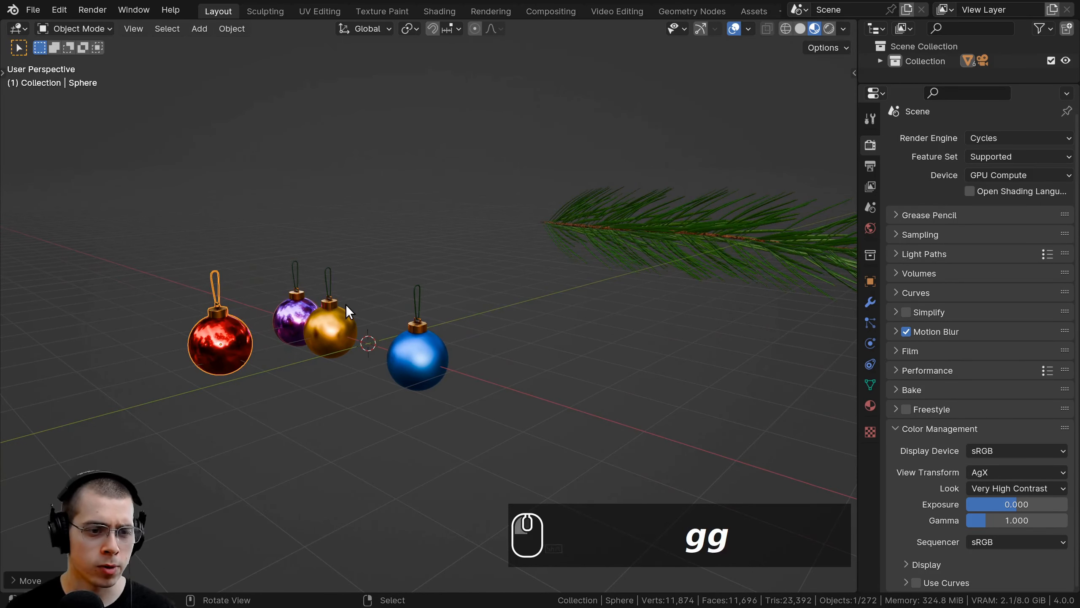
key("KP_0")
key("g")
left_click(403, 292)
key("g")
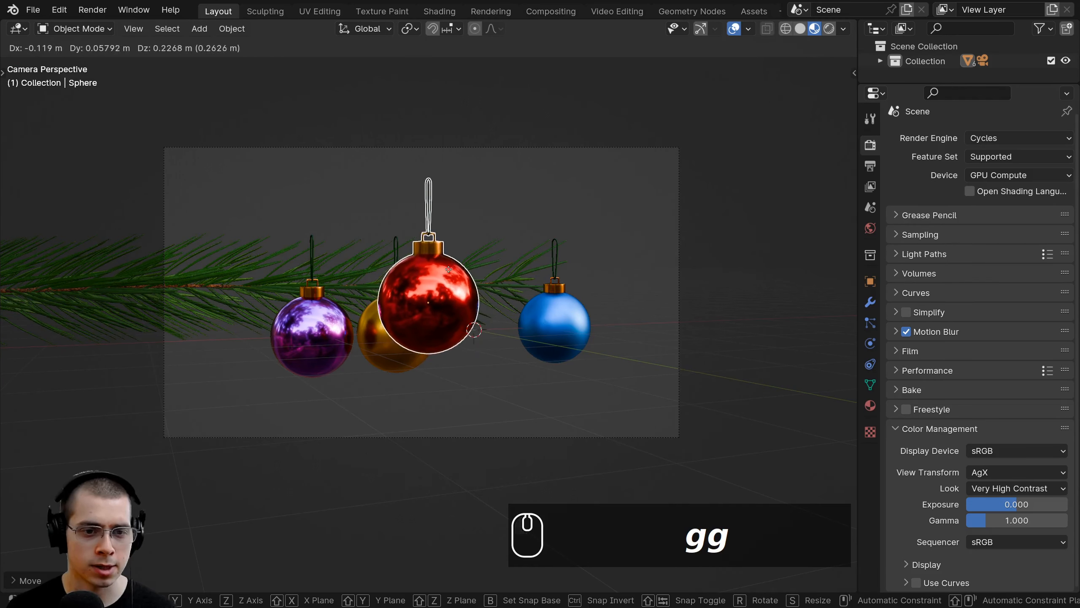
left_click(449, 272)
Step: Select the gold ornament and move it to the outer side of the purple ornament, away from the red one
middle_click_drag(337, 317, 360, 300, "shift")
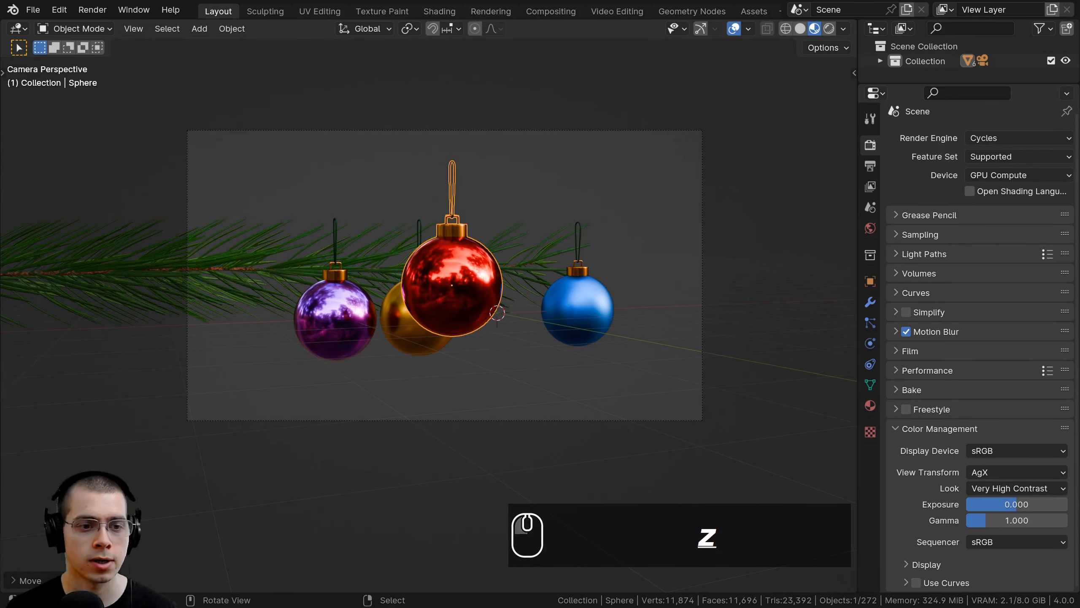
left_click(395, 331)
key("g")
left_click(225, 340)
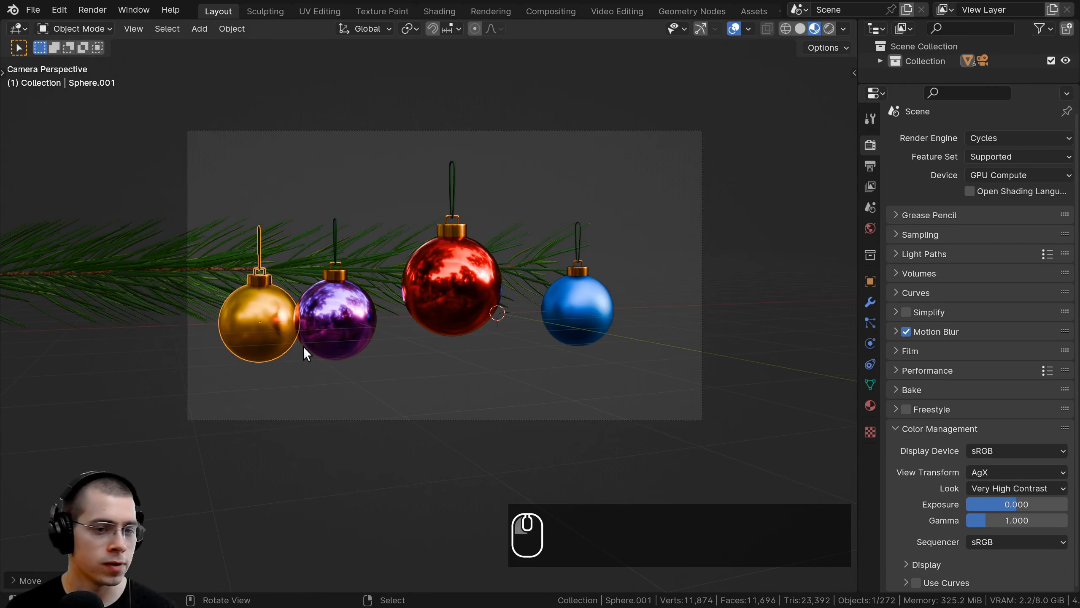
middle_click_drag(364, 359, 553, 334)
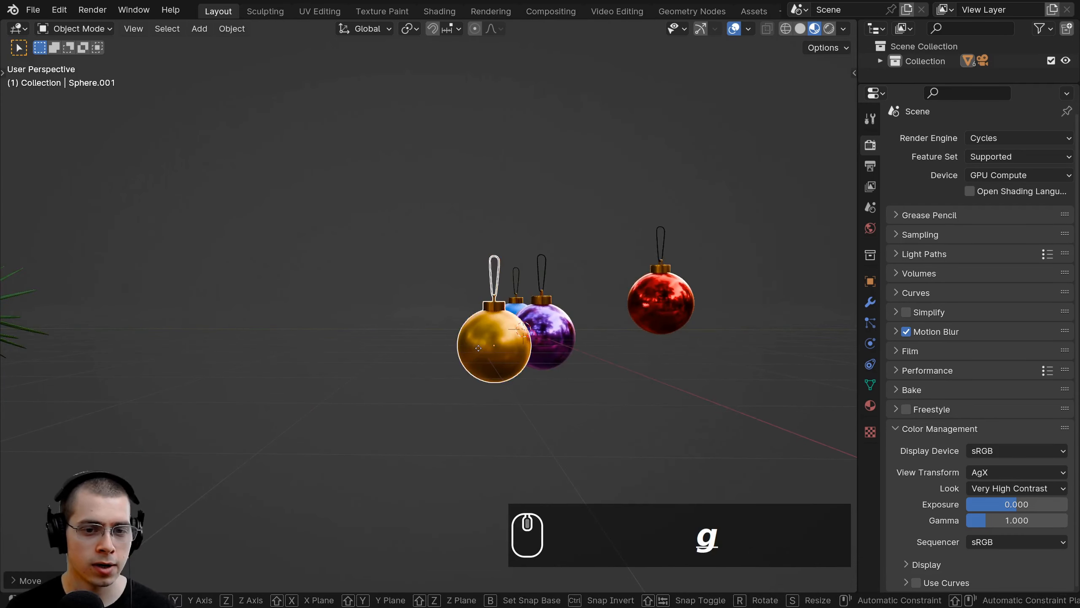
left_click(553, 332)
Step: Select the purple ornament and move it back, farther away from the camera than the gold and red ones
scroll(564, 304, "down", 2)
key("g")
left_click(376, 337)
key("g")
left_click(505, 319)
middle_click_drag(506, 319, 293, 334)
key("g")
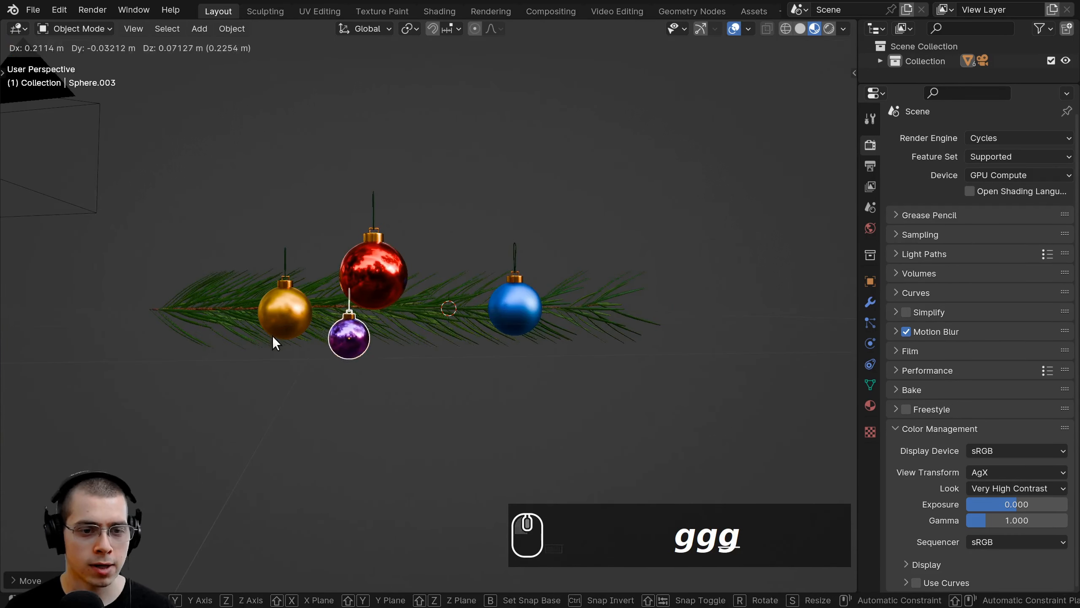
left_click(289, 332)
Step: Scale the purple ornament up slightly and place it low between the gold and red ornaments in the camera view
key("KP_0")
key("g")
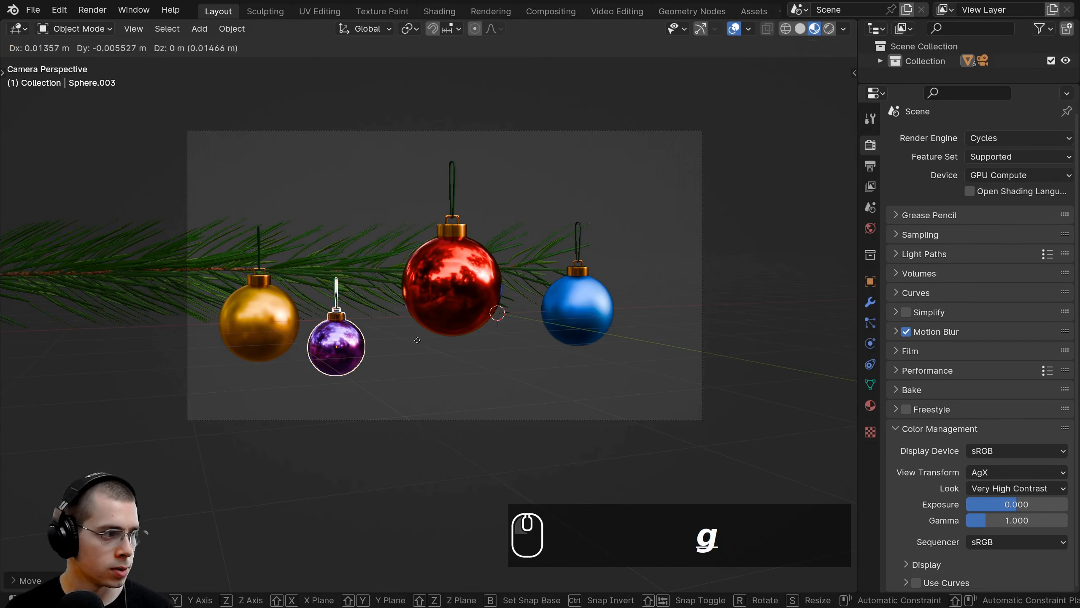
key("s")
key("g")
left_click(530, 314)
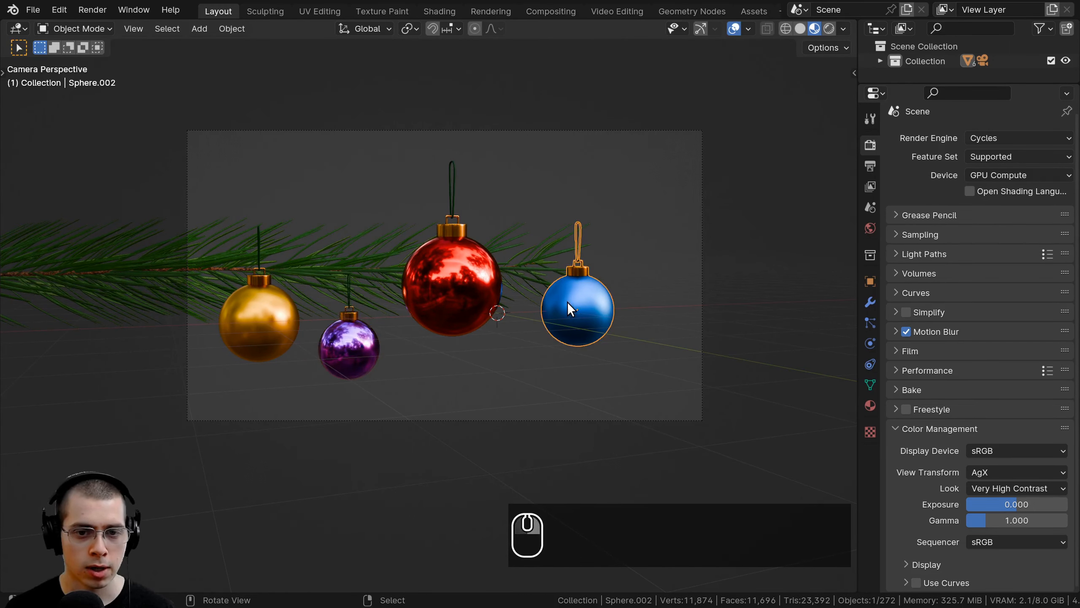
Step: Move the blue ornament back from the camera to about the purple ornament's depth and lower it in the frame
key("g")
left_click(547, 293)
middle_click_drag(454, 307, 293, 323)
key("g")
left_click(452, 315)
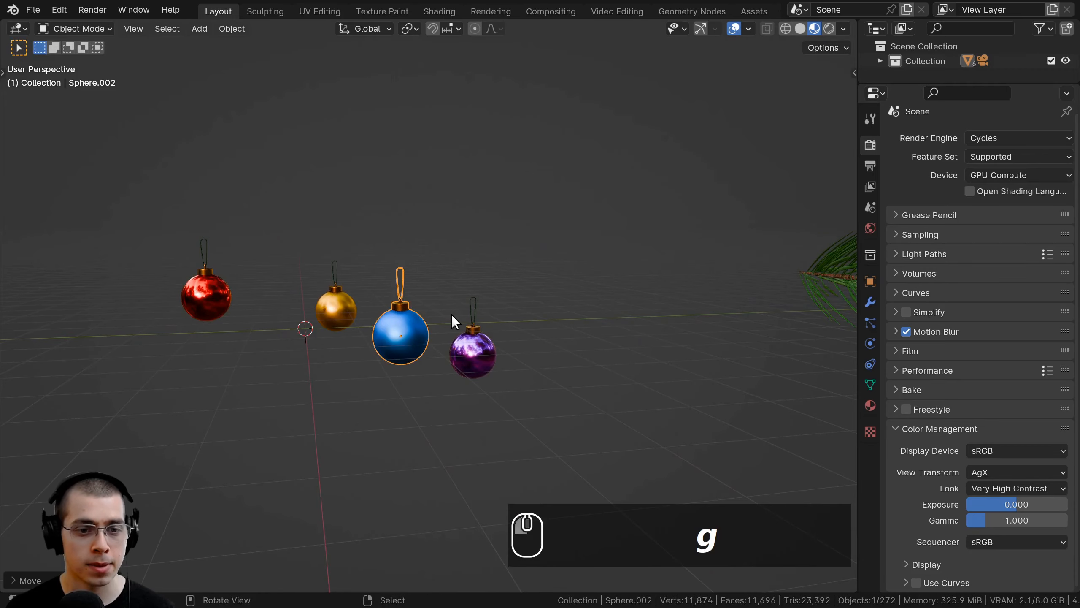
key("g")
key("KP_0")
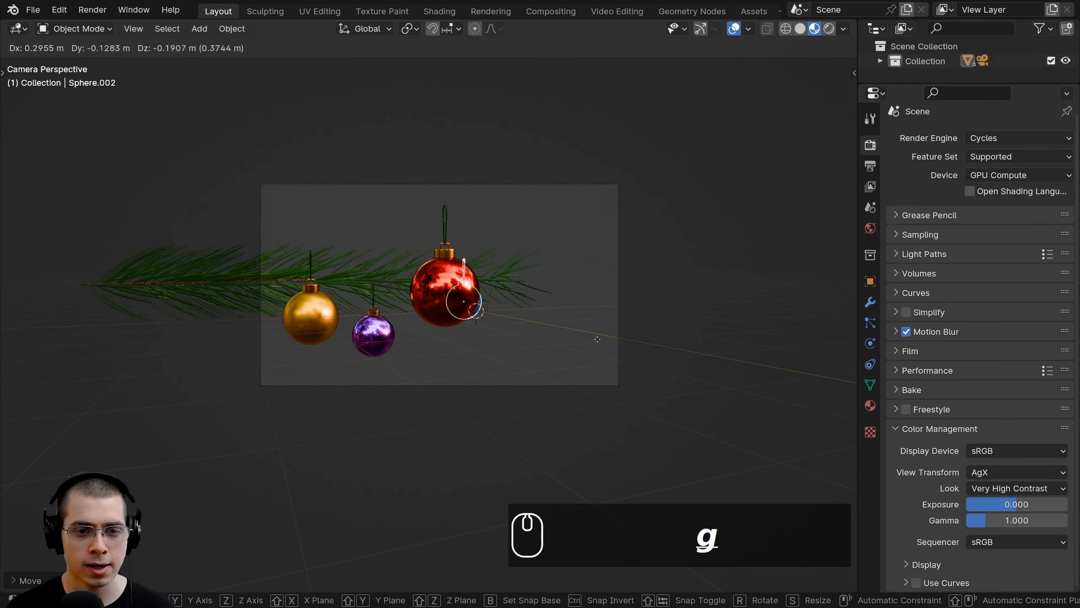
left_click(644, 371)
Step: Bring the blue ornament slightly closer to the camera and place it low beside the red ornament, under the branch tip
middle_click_drag(645, 371, 403, 342)
key("g")
left_click(274, 333)
key("KP_0")
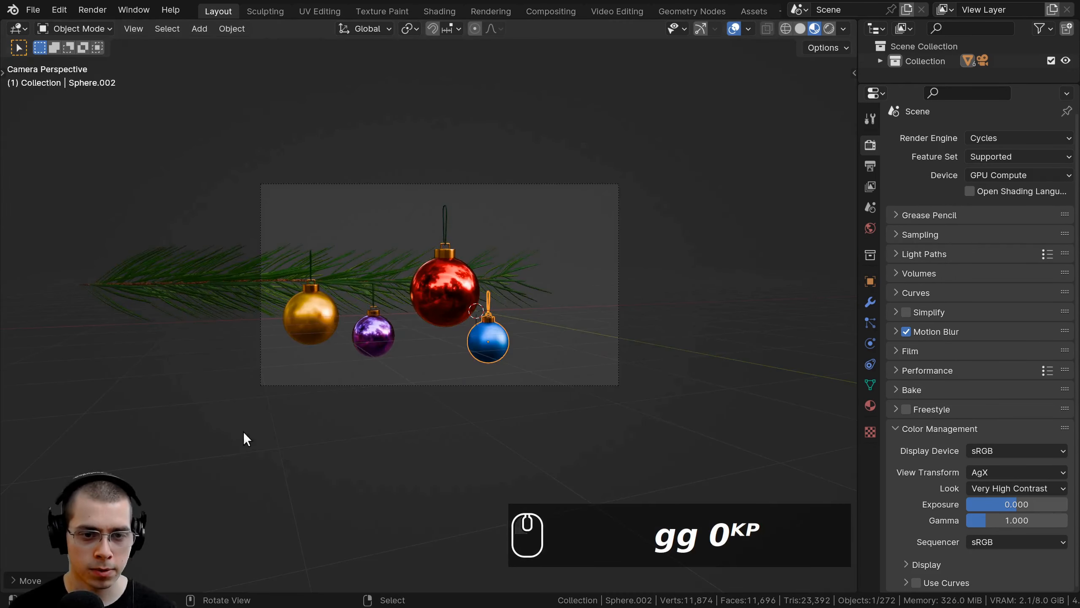
key("g")
left_click(246, 426)
middle_click_drag(485, 369, 327, 340)
key("g")
left_click(289, 337)
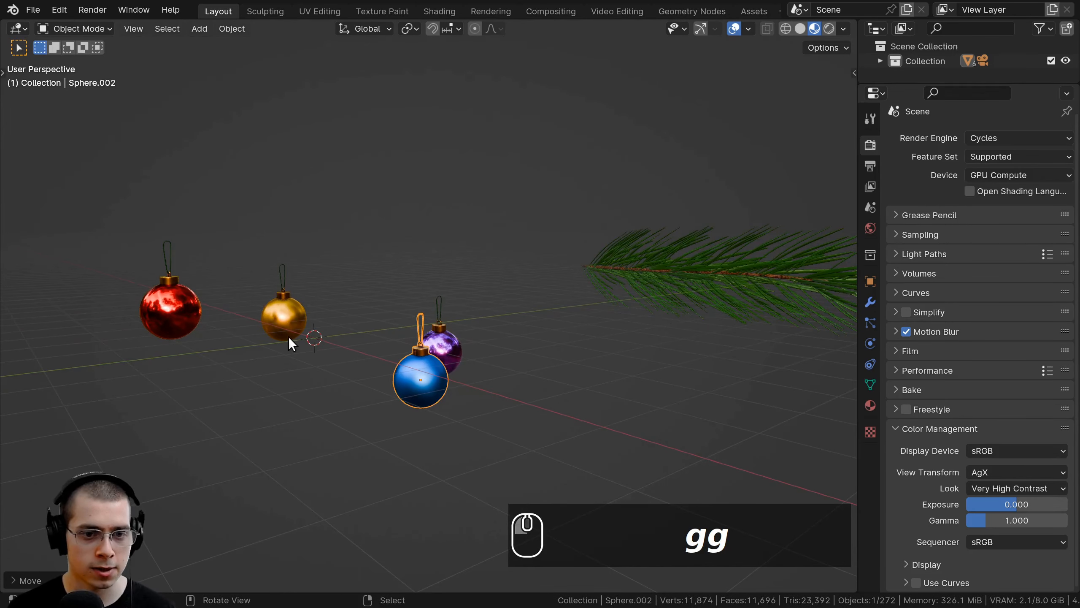
key("KP_0")
key("g")
scroll(543, 307, "up", 2)
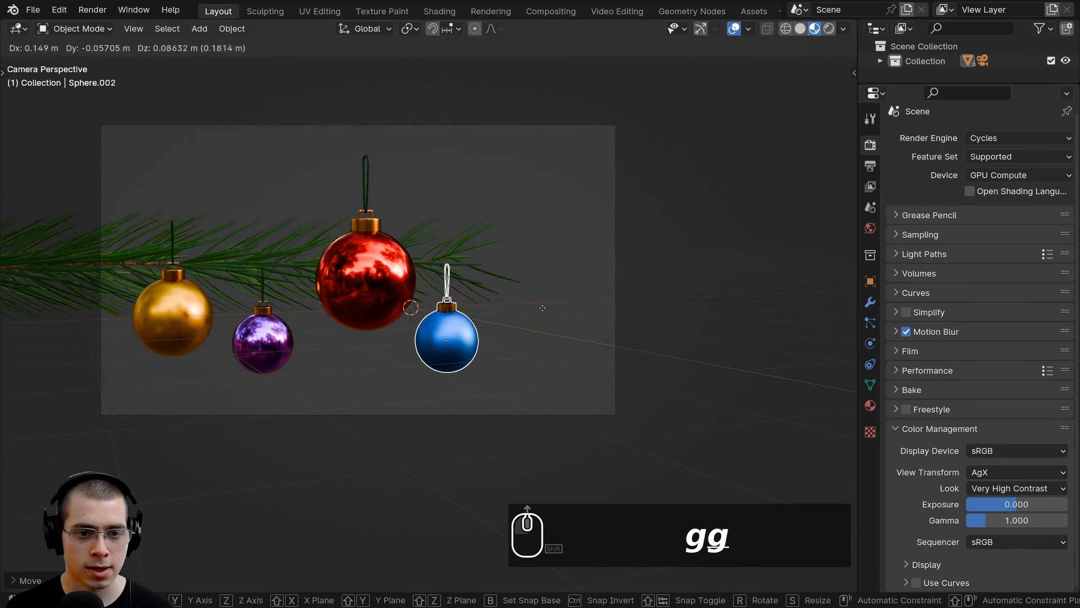
Step: Rotate the blue ornament about 83° around the Z axis so its hanging loop faces the camera
key("r")
key("z")
scroll(568, 302, "up", 2)
key("r")
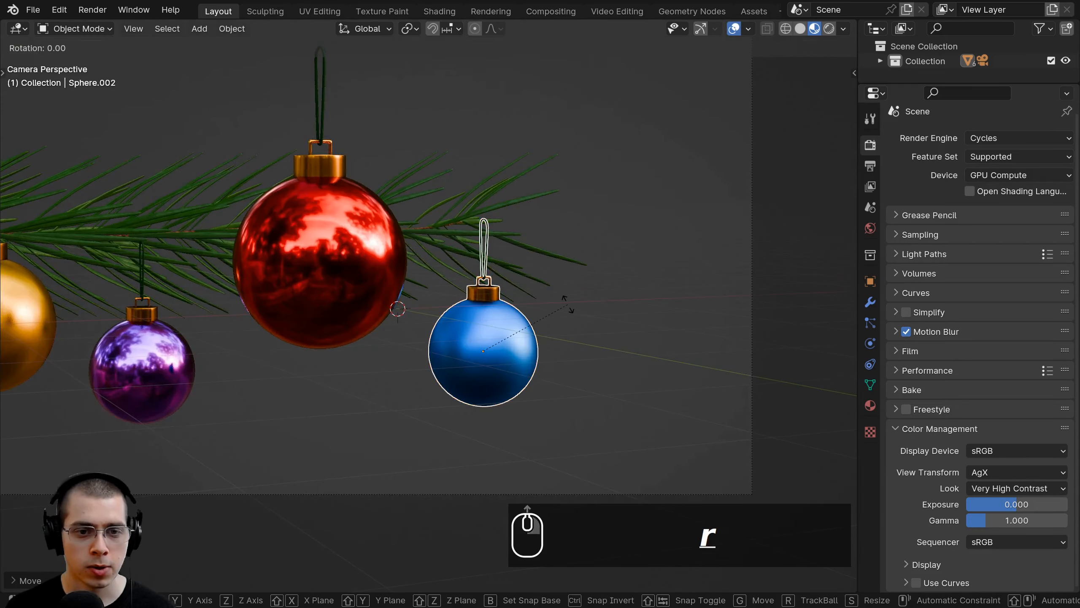
key("z")
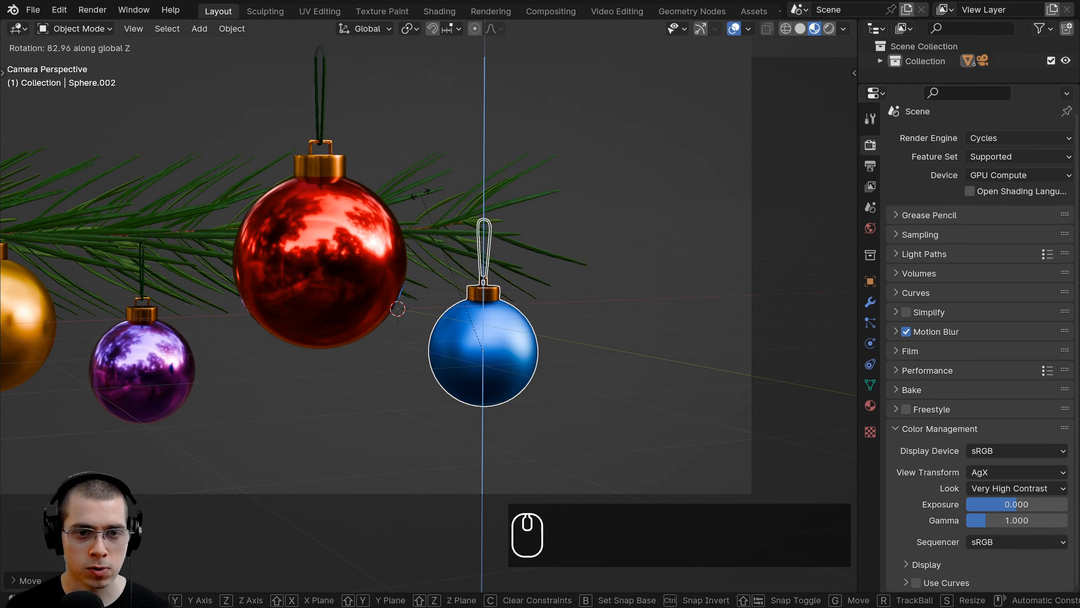
left_click(404, 210)
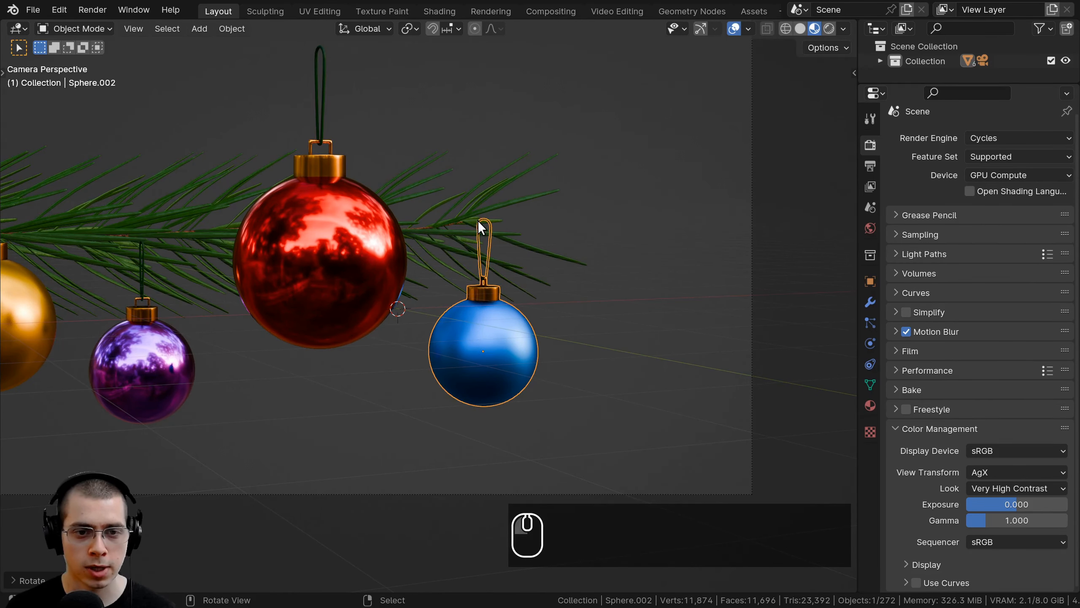
Step: Adjust the blue ornament's depth, scale it up slightly and reposition it beside the red ornament
scroll(487, 357, "down", 3)
middle_click_drag(487, 357, 438, 361)
key("g")
left_click(427, 355)
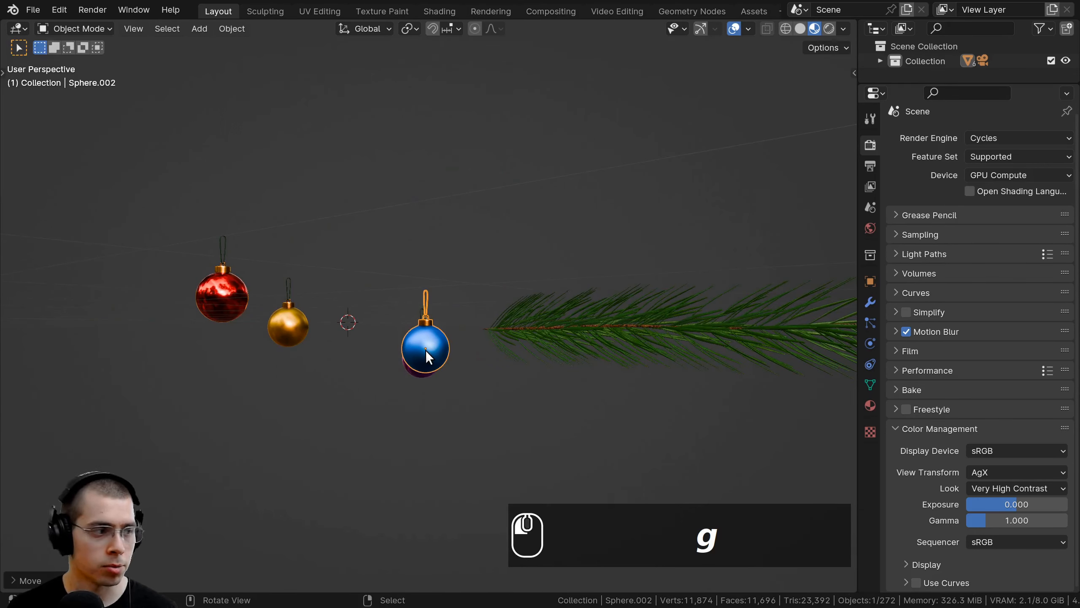
key("KP_0")
key("s")
key("g")
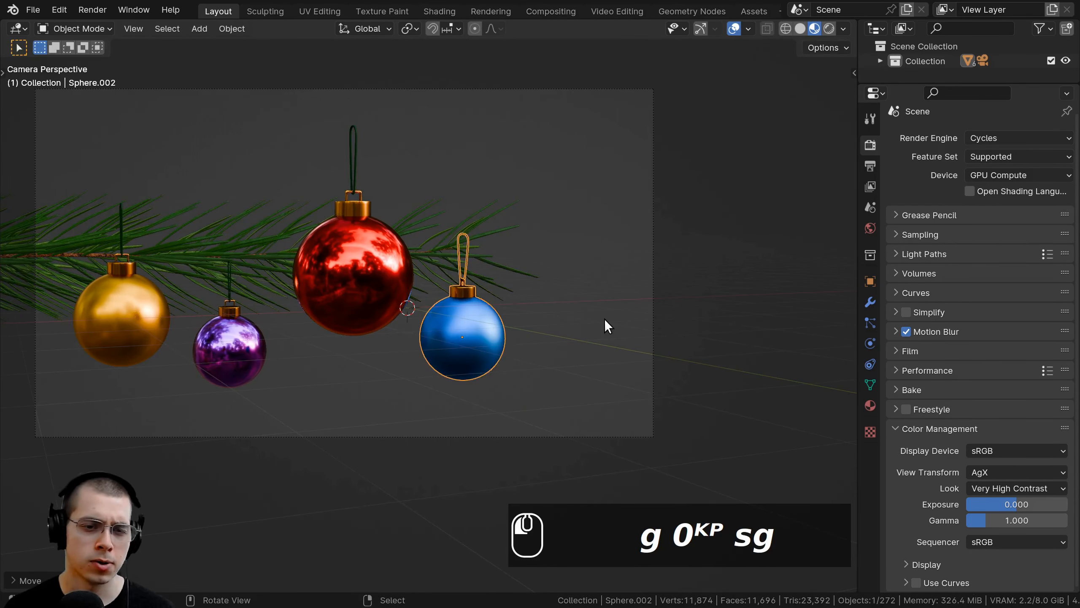
Step: Scale the purple ornament up slightly and fine-tune its position between the gold and red ornaments
key("alt+a")
left_click(249, 360)
key("s")
key("g")
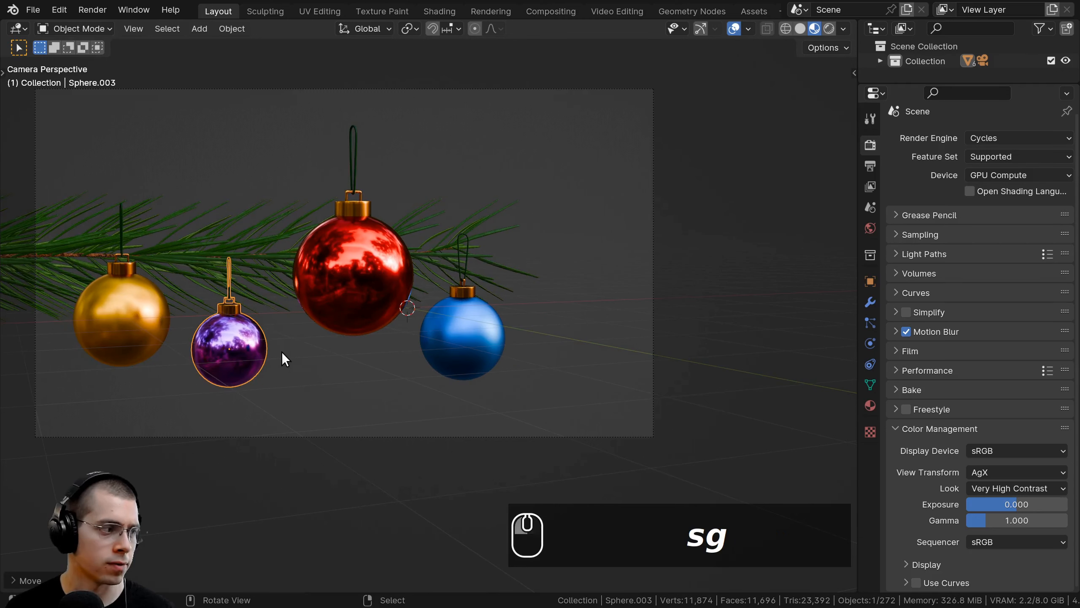
key("a")
right_click(257, 346)
key("g")
left_click(259, 346)
Step: Fine-tune the positions of the gold and red ornaments, and clear the selection
right_click(140, 305)
key("g")
left_click(141, 303)
right_click(374, 259)
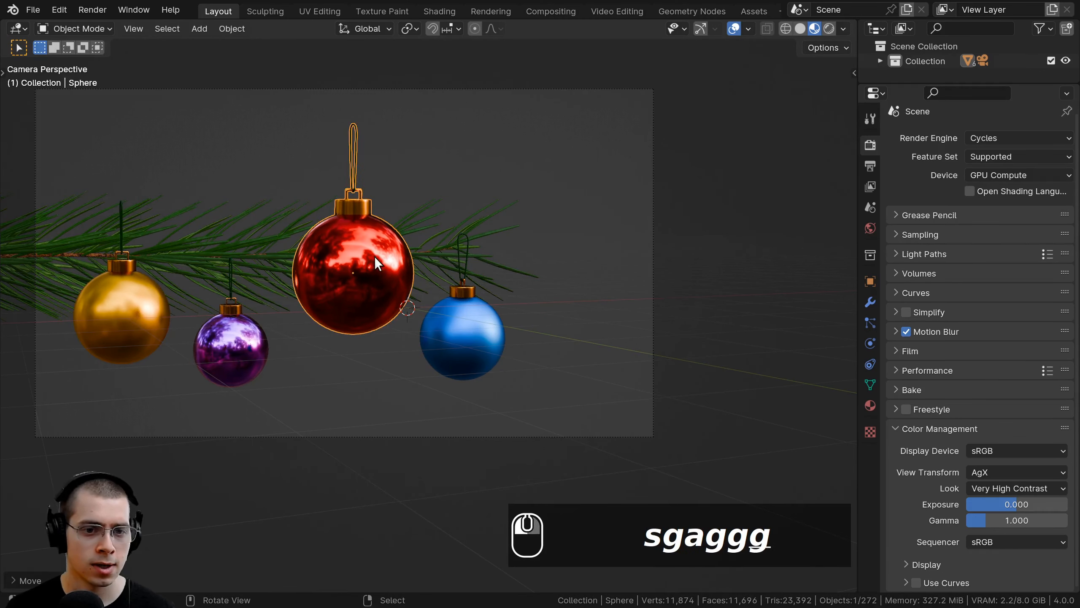
scroll(374, 256, "down", 1)
scroll(447, 288, "up", 2)
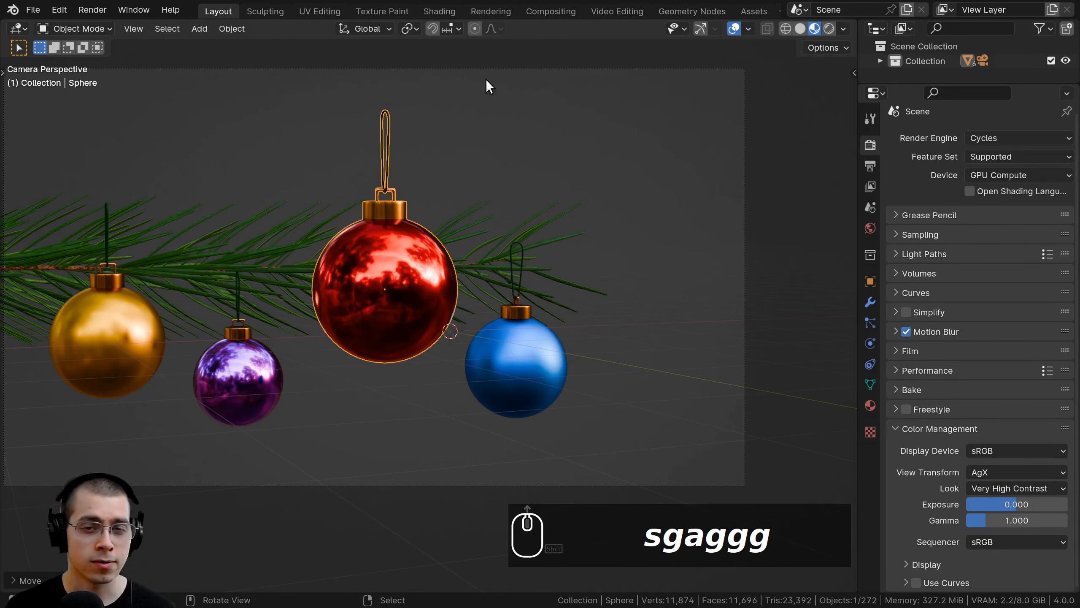
key("alt+a")
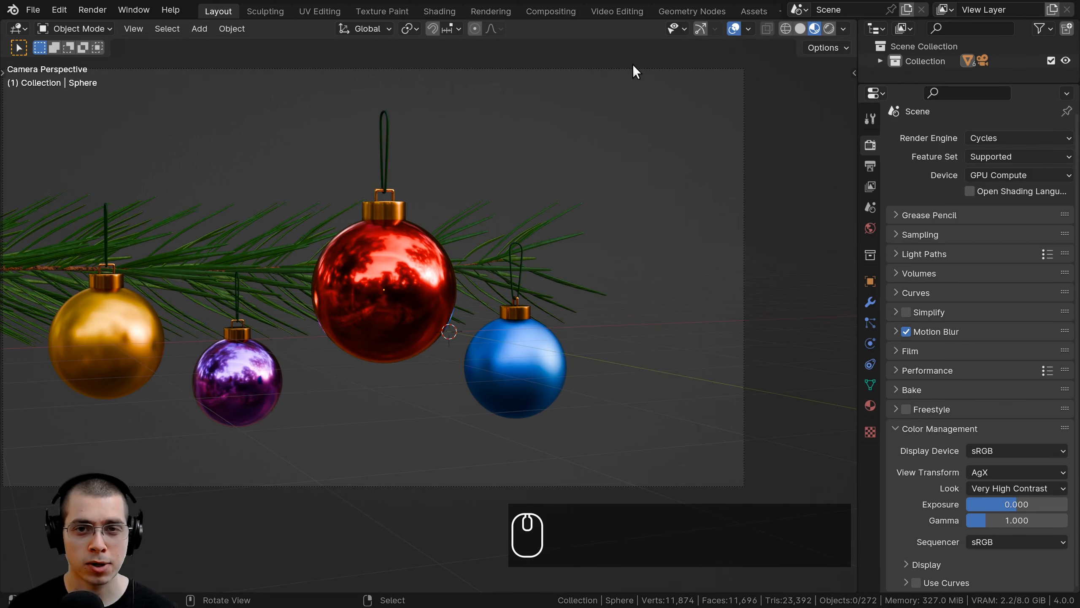
Step: Select the pine branch and shift it sideways behind the ornaments in the camera view
scroll(233, 195, "down", 3)
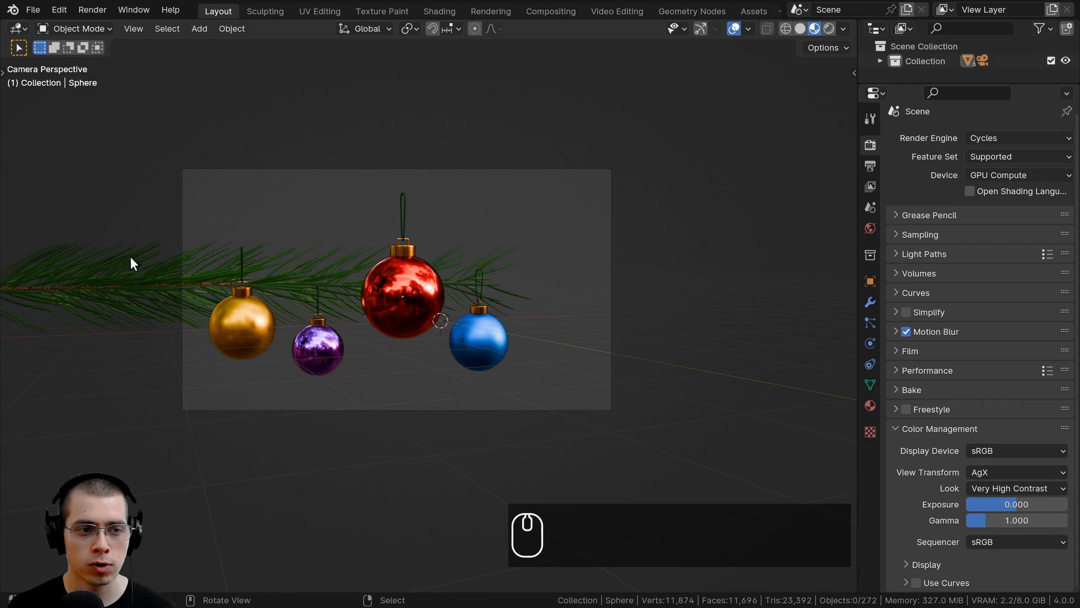
scroll(660, 202, "up", 3)
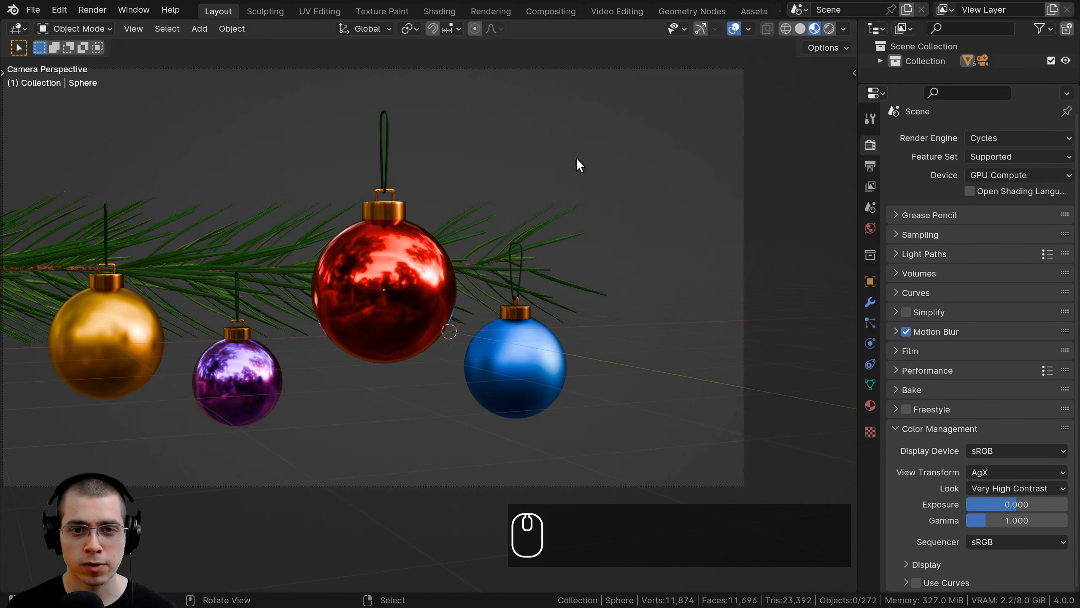
scroll(686, 158, "down", 2)
left_click_drag(240, 311, 250, 315, "shift")
middle_click_drag(249, 315, 256, 318, "shift")
left_click(288, 285)
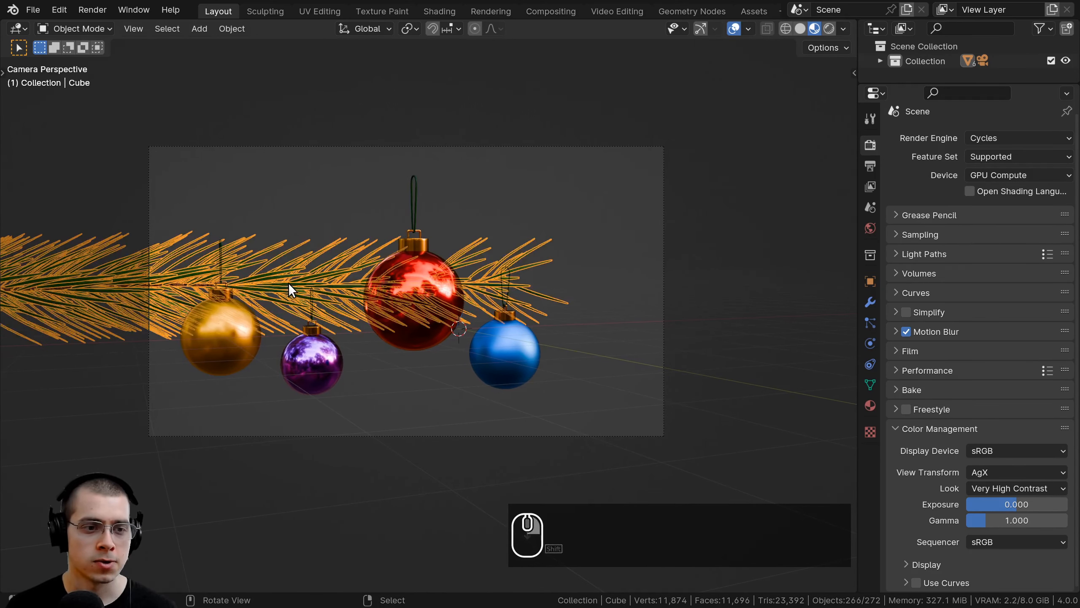
scroll(289, 285, "down", 1)
key("g")
left_click(344, 291)
Step: Shift the pine branch slightly sideways behind the ornaments from an elevated view
middle_click_drag(344, 294, 336, 351)
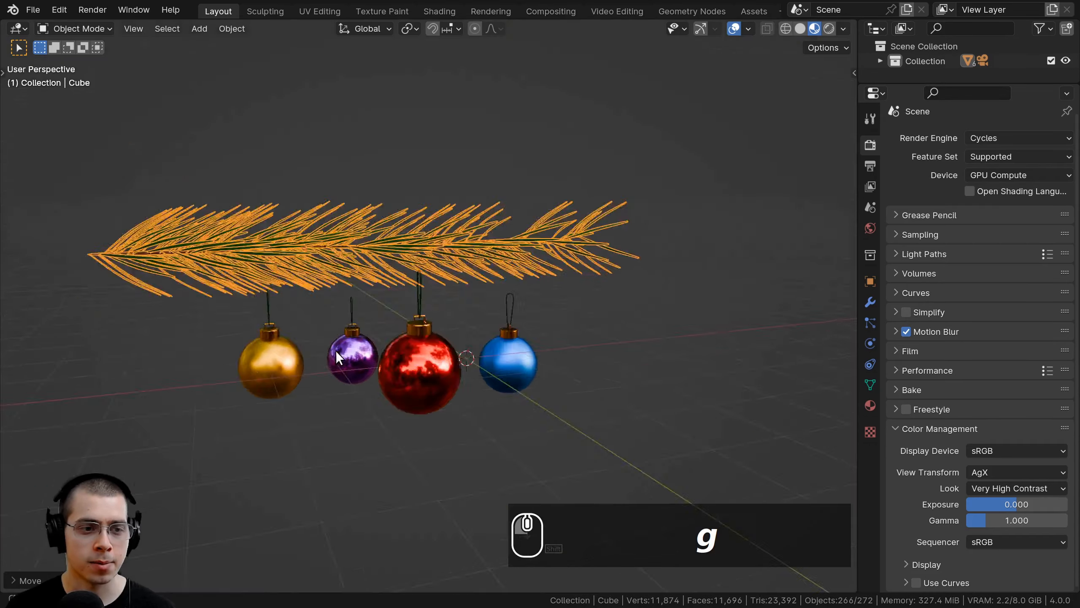
scroll(337, 357, "down", 5)
middle_click_drag(314, 216, 298, 162)
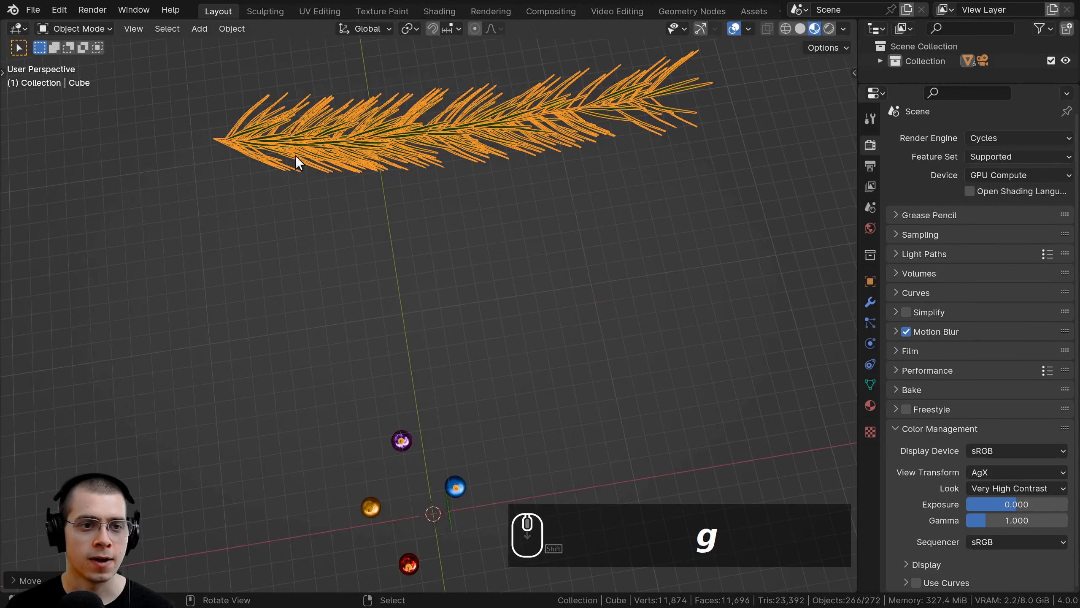
key("g")
left_click(427, 158)
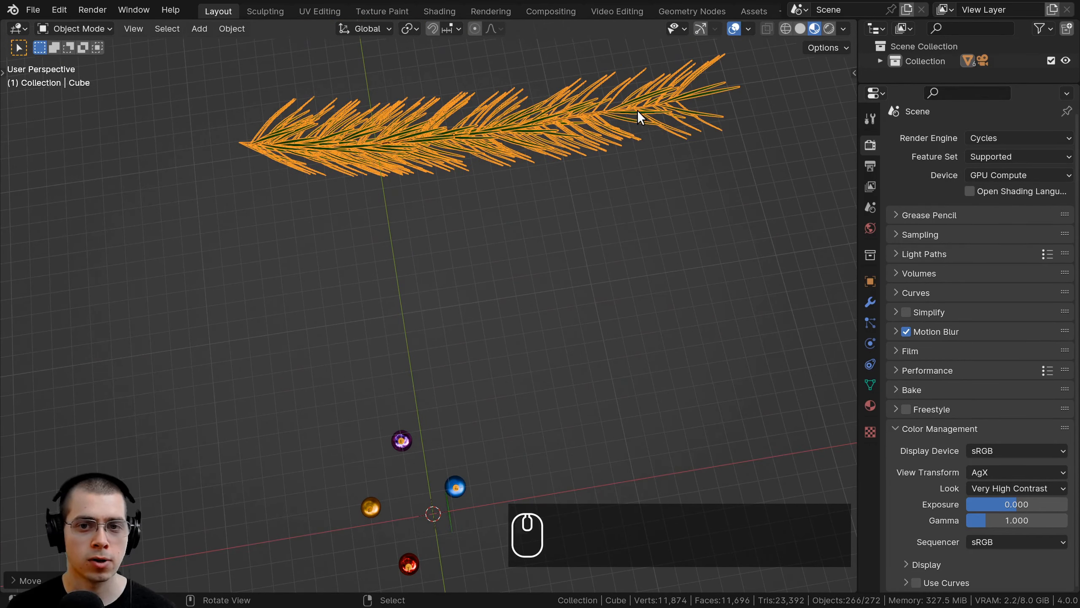
middle_click_drag(533, 193, 595, 282)
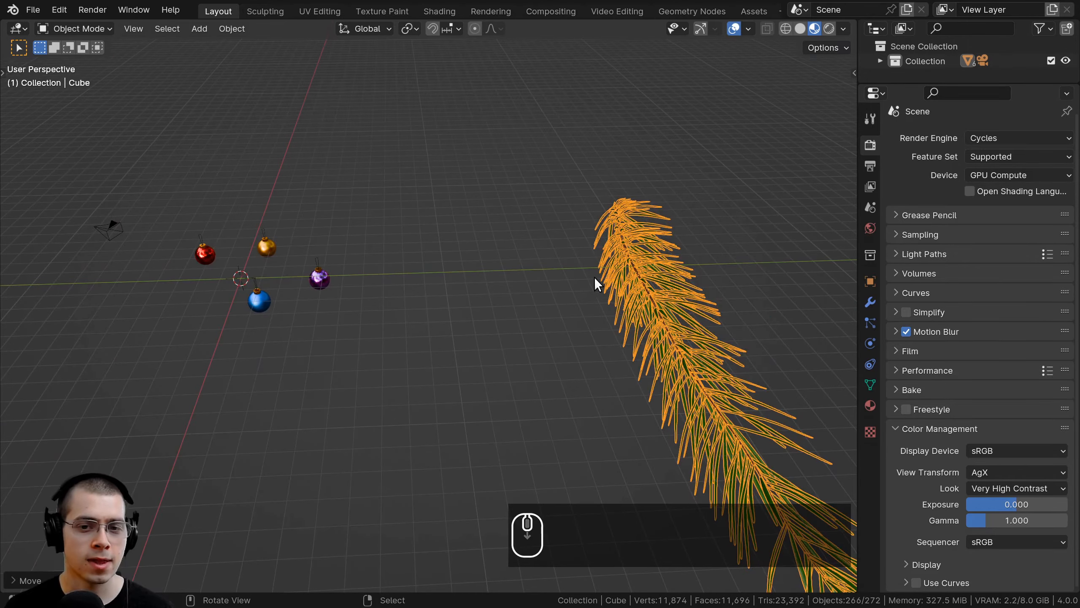
key("g")
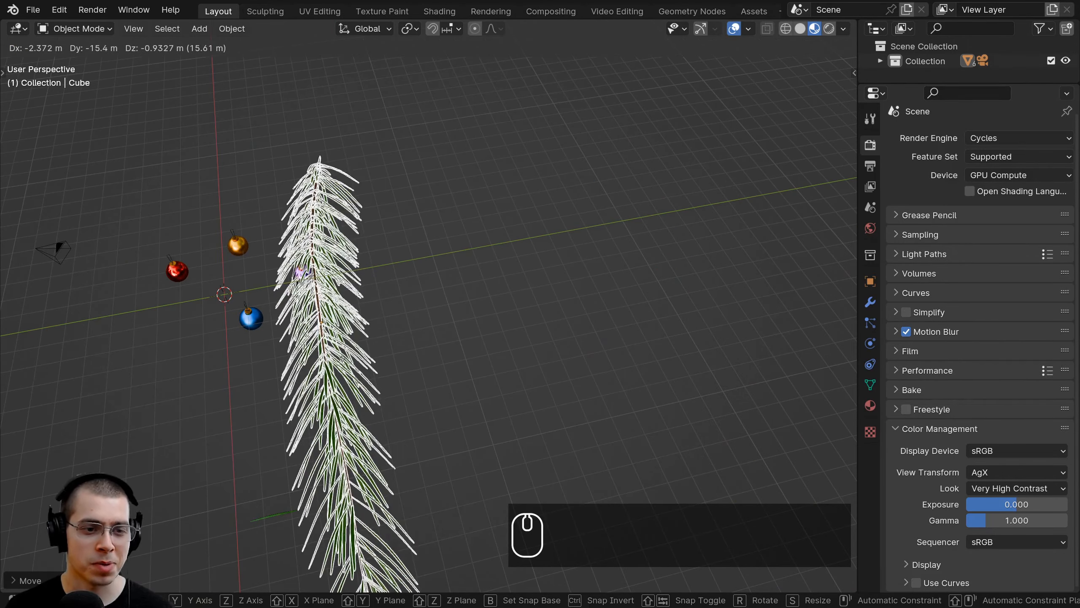
right_click(349, 293)
middle_click_drag(285, 300, 616, 256)
key("s")
right_click(657, 224)
Step: Scale the pine branch down slightly and move it to the lower part of the camera frame, behind the ornaments
key("KP_0")
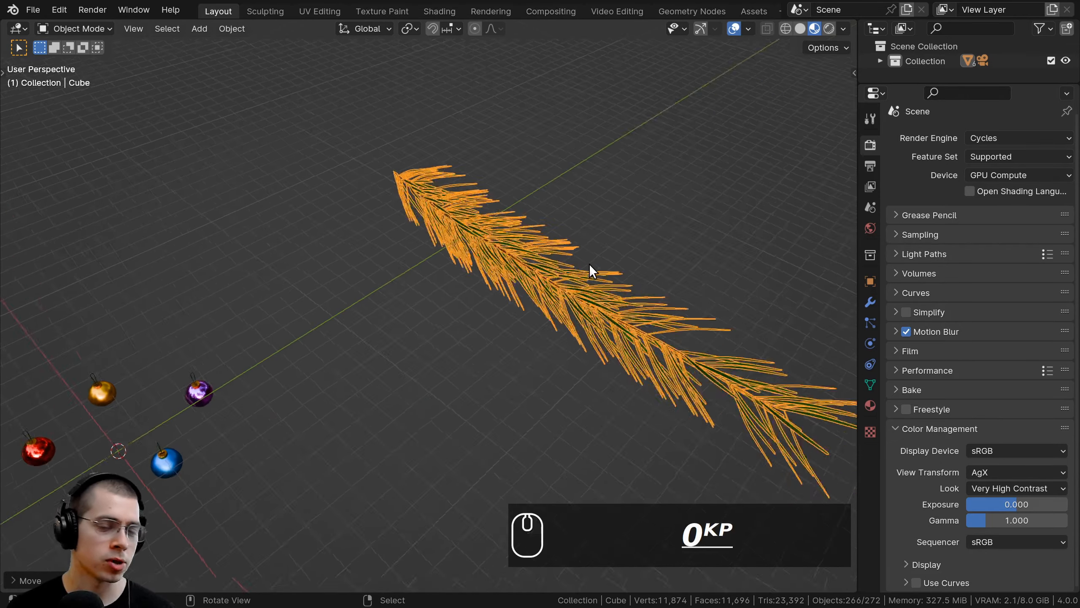
key("g")
key("s")
left_click(480, 340)
key("g")
left_click(401, 422)
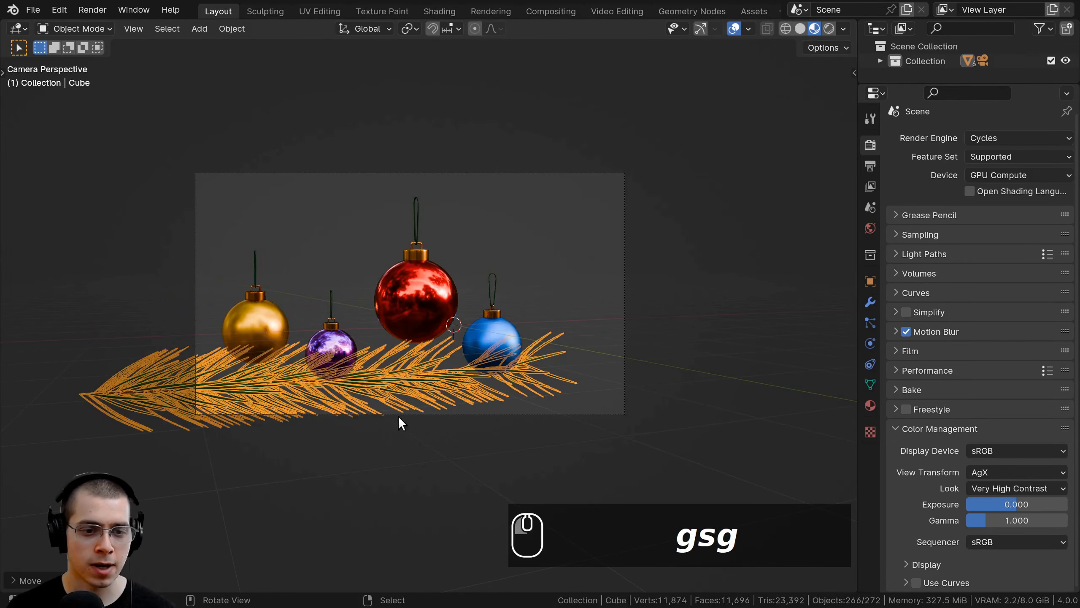
Step: Create a linked duplicate of the pine branch and place it above the original, slightly closer to the ornaments
middle_click_drag(359, 276, 357, 265, "shift")
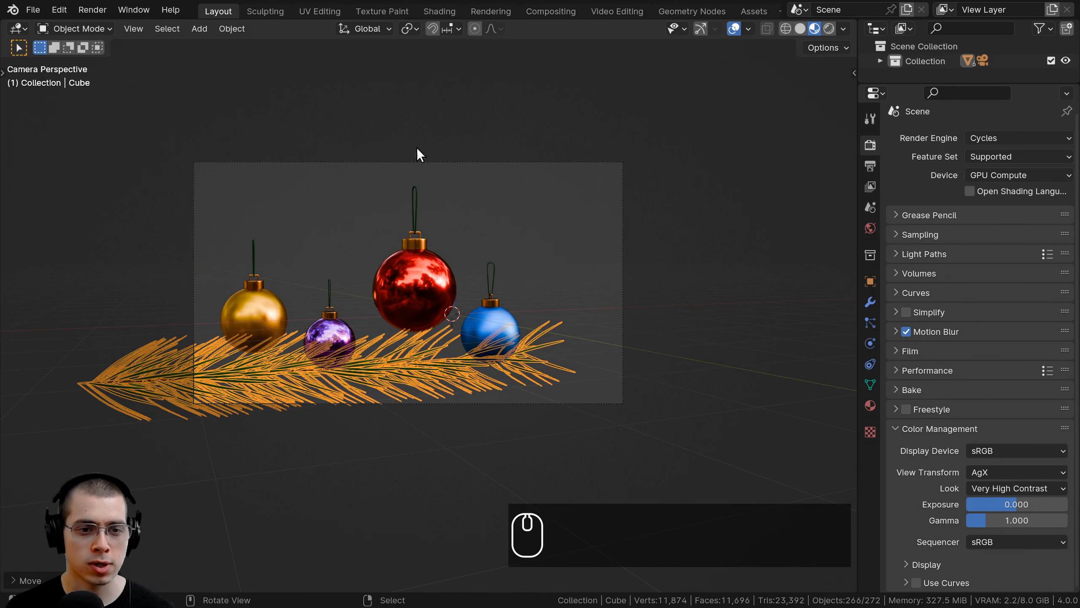
middle_click_drag(378, 323, 376, 317, "shift")
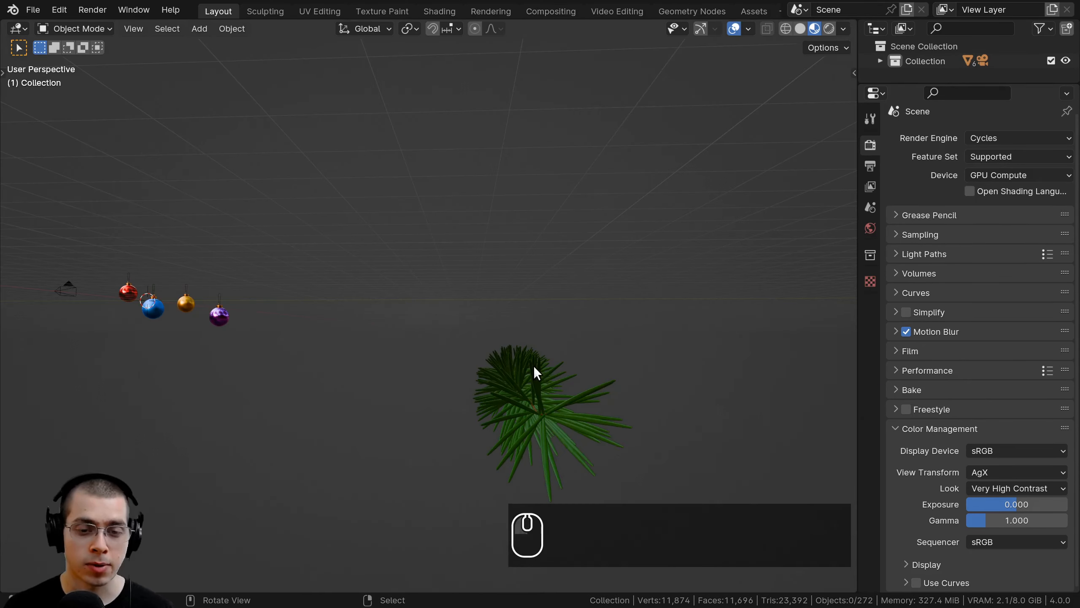
right_click(540, 366)
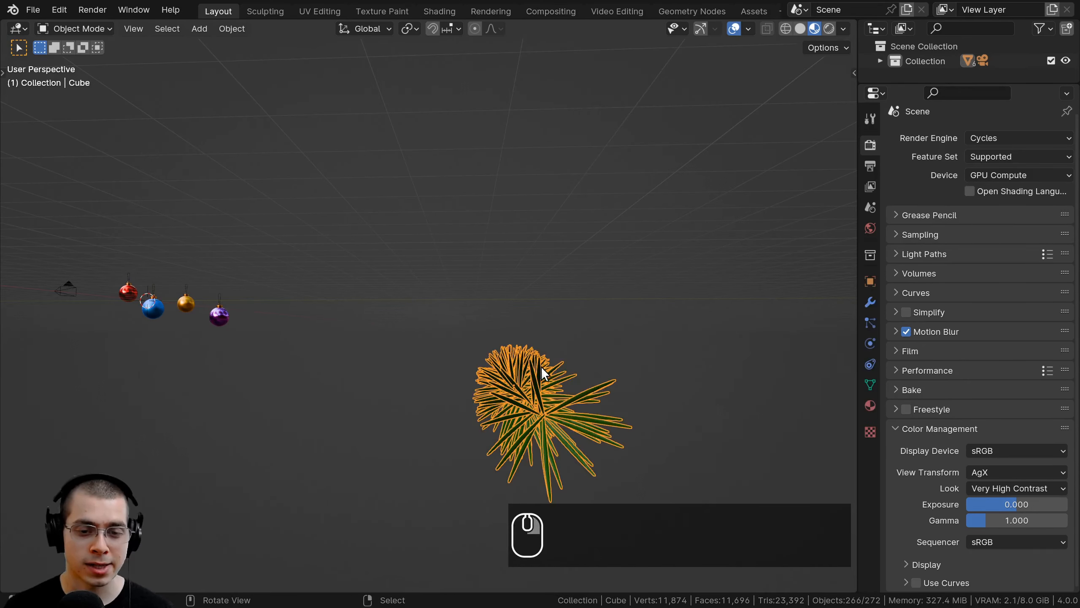
middle_click_drag(541, 366, 512, 322)
key("alt+d")
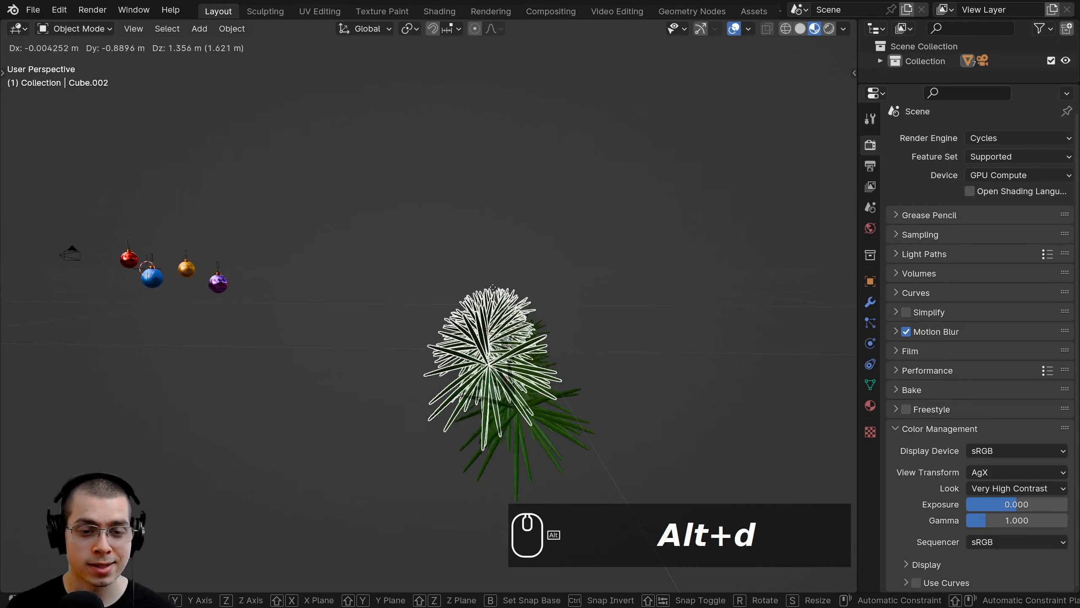
left_click(481, 273)
middle_click_drag(481, 272, 377, 296)
key("g")
left_click(382, 282)
Step: Try moving the duplicated branch's stem vertices in Edit Mode, then return to Object Mode
key("Tab")
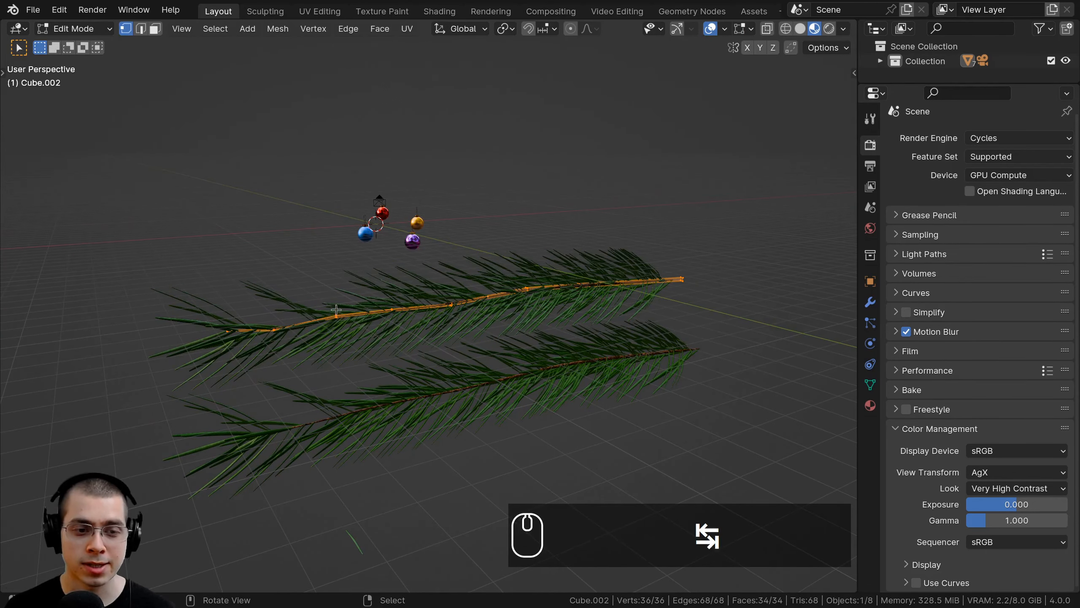
key("g")
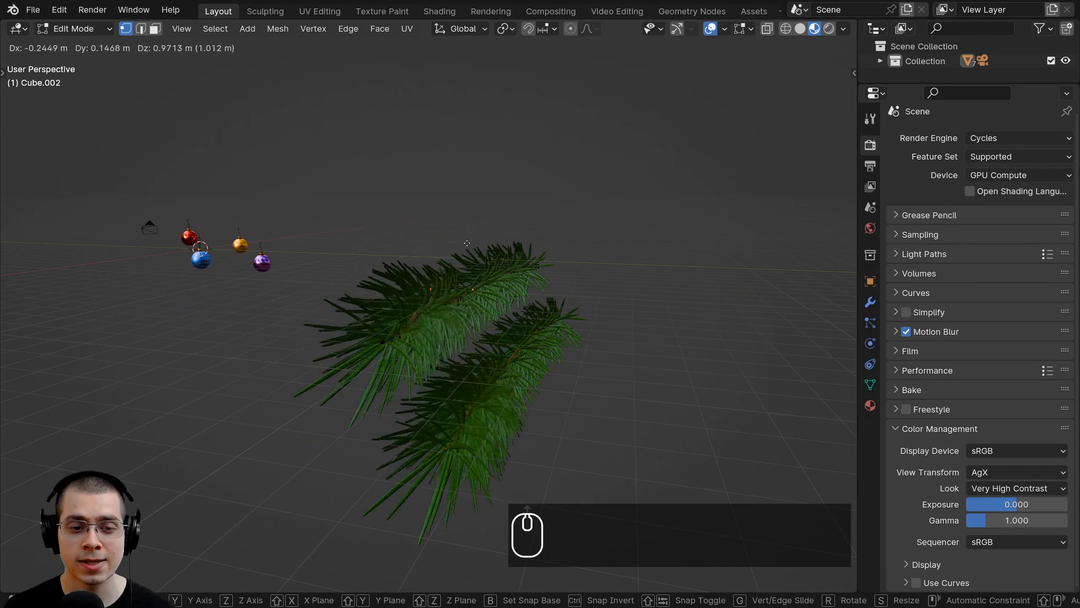
right_click(401, 245)
middle_click_drag(402, 245, 362, 268)
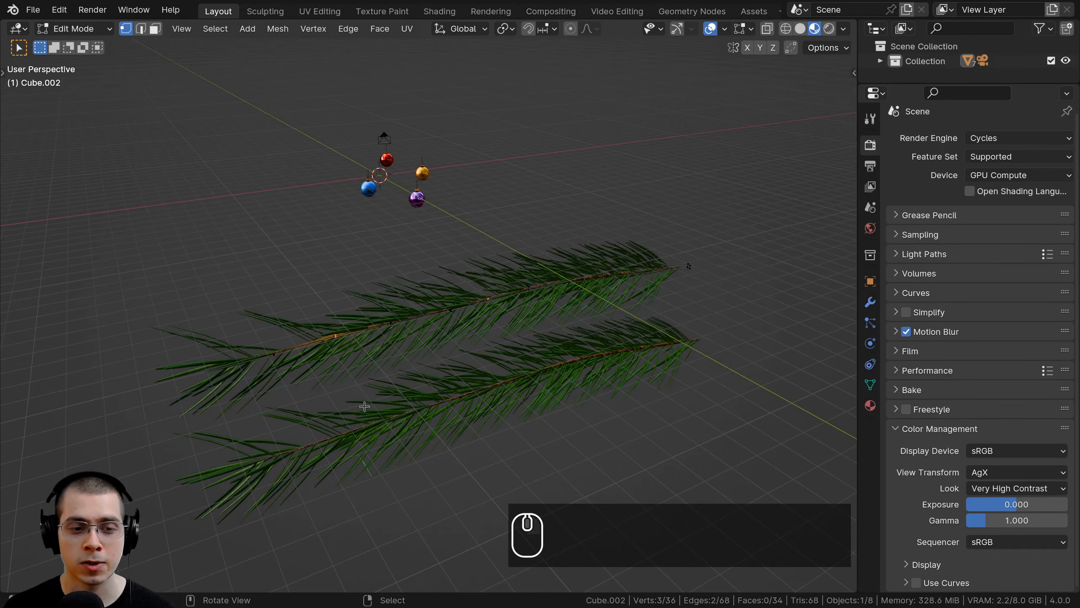
key("g")
right_click(345, 386)
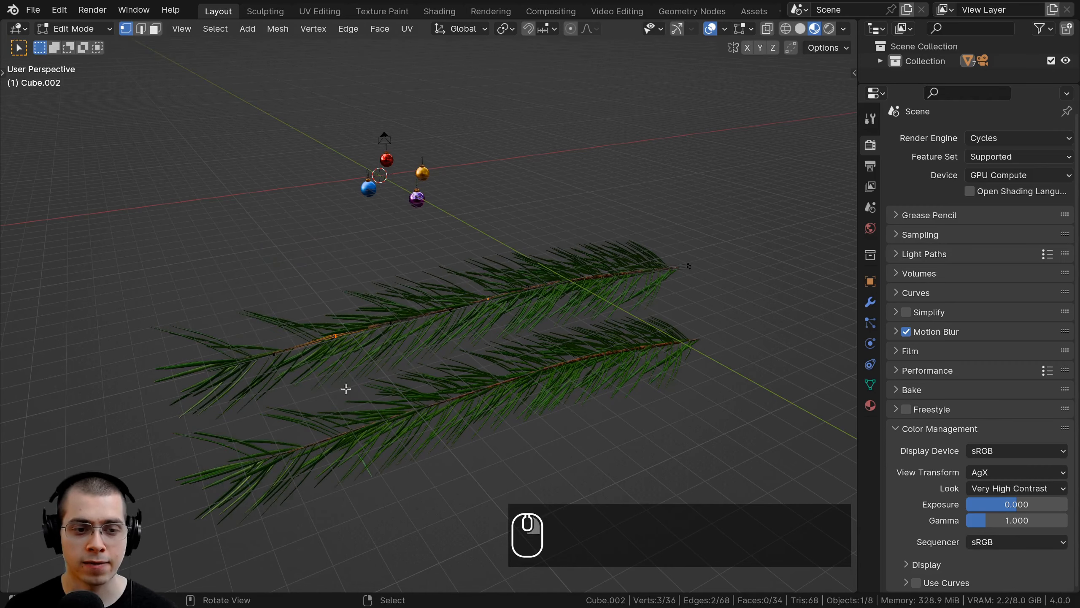
key("g")
right_click(317, 309)
key("g")
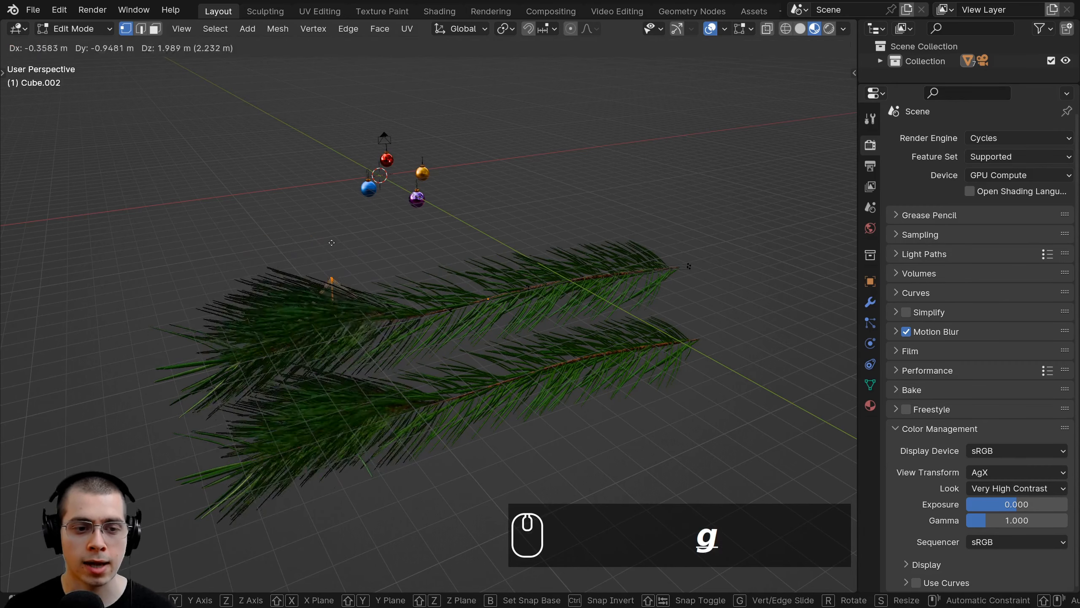
right_click(332, 345)
middle_click_drag(473, 362, 461, 303)
key("Tab")
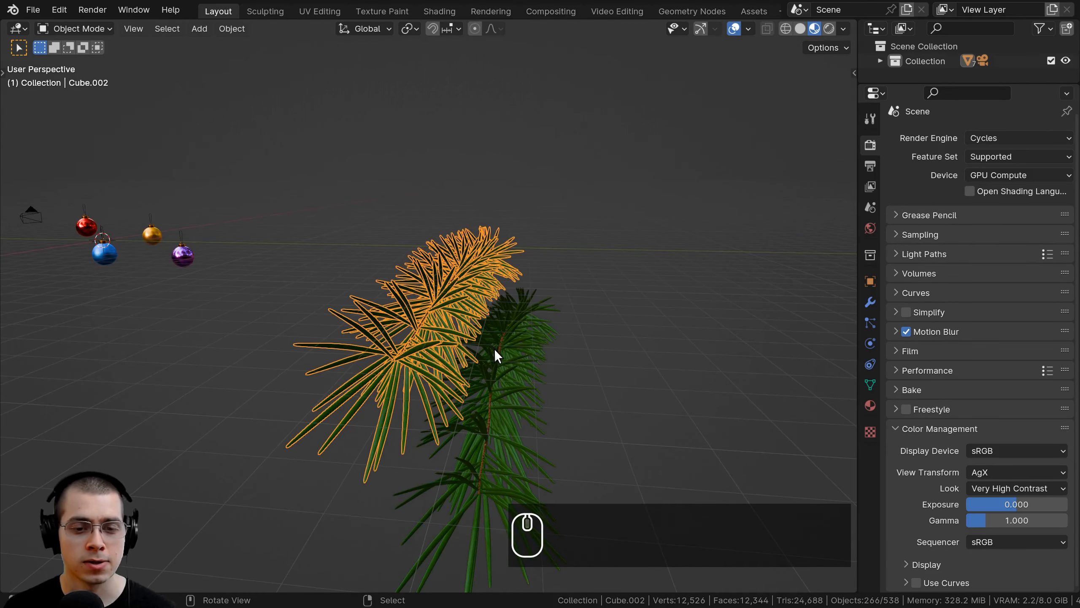
Step: Select the upper duplicate branch and rotate it so its needles differ from the original's
left_click(495, 348)
left_click(449, 297)
left_click(478, 324)
left_click(461, 303)
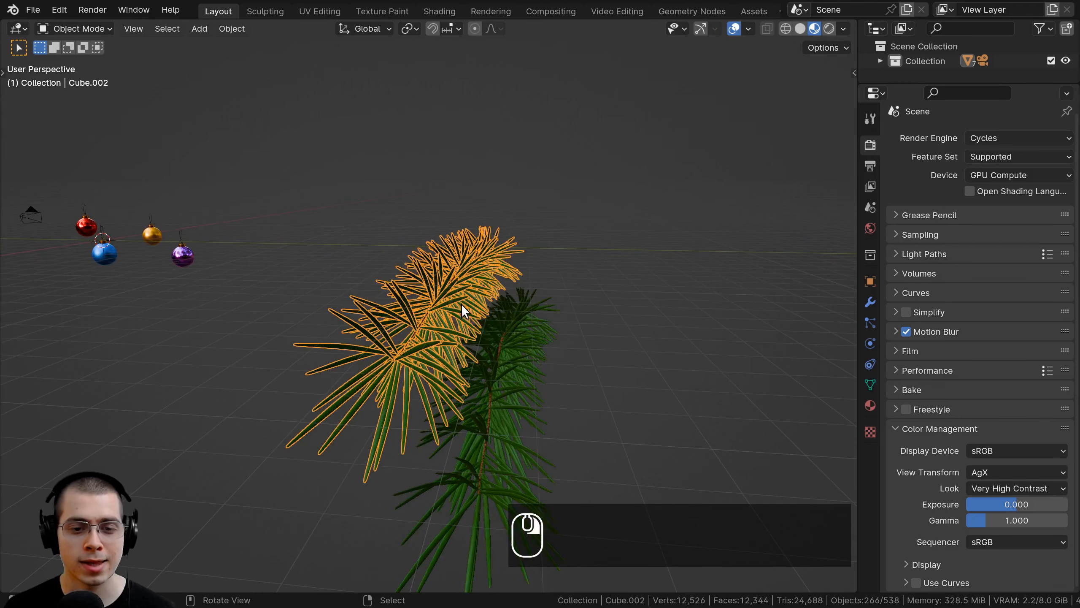
left_click(471, 306)
left_click(485, 309)
middle_click_drag(484, 309, 505, 261)
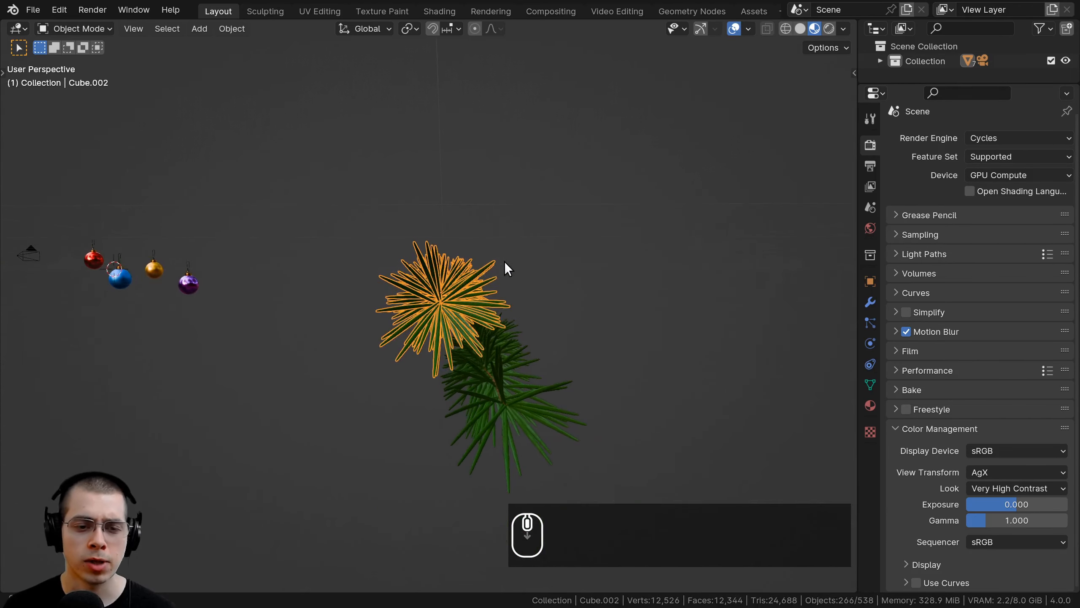
key("r")
left_click(111, 211)
Step: Vary the upper branch's tilt and twist with several free and view-aligned rotations
middle_click_drag(333, 266, 352, 280)
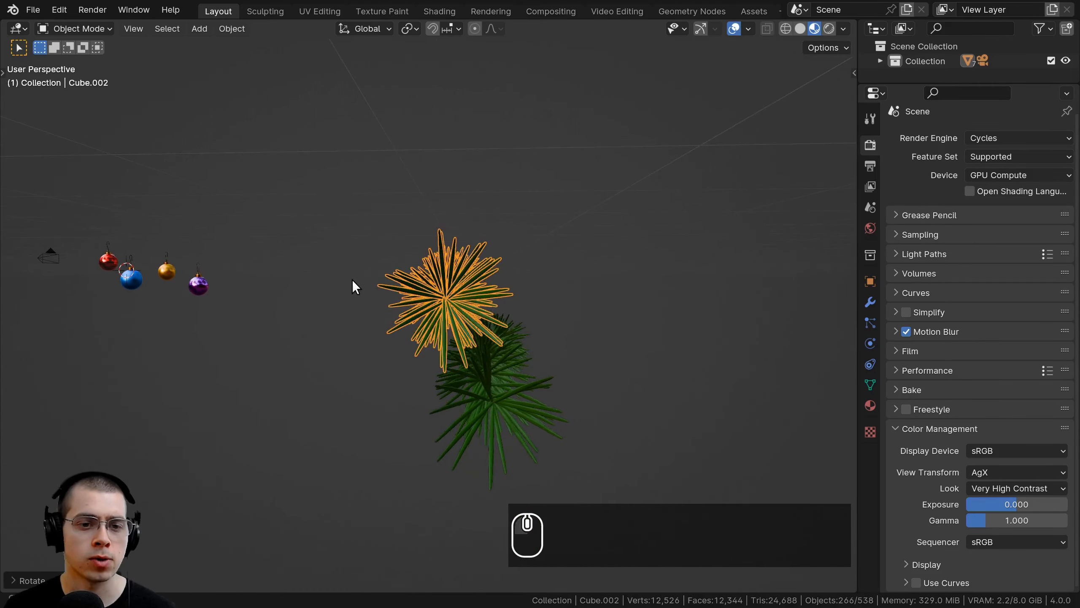
key("r")
key("r")
left_click(532, 268)
middle_click_drag(532, 269, 528, 288)
key("r")
left_click(532, 252)
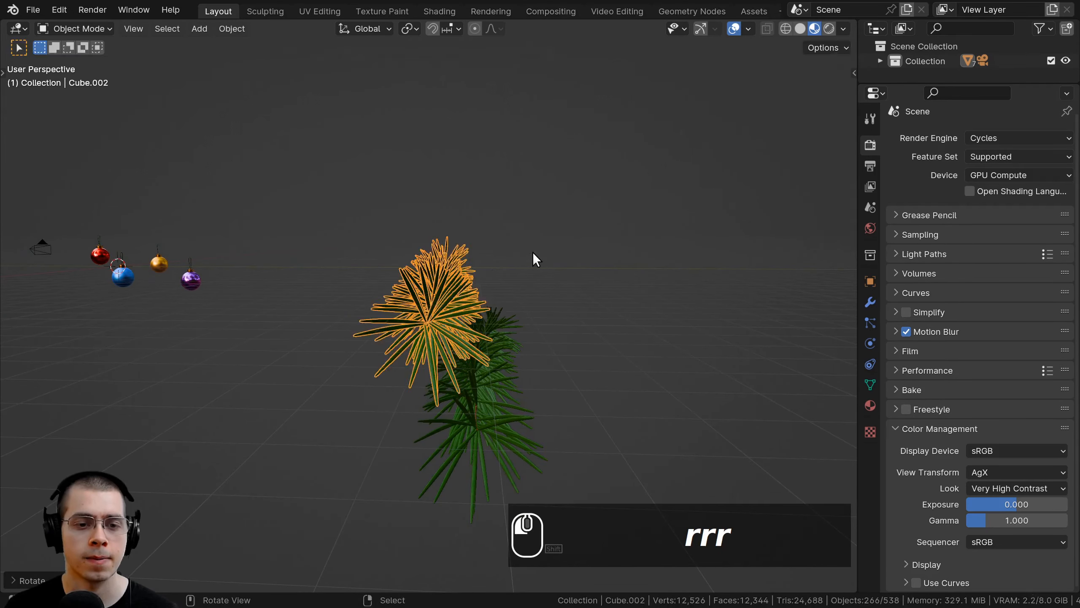
middle_click_drag(532, 251, 554, 248)
key("r")
left_click(478, 167)
key("r")
key("r")
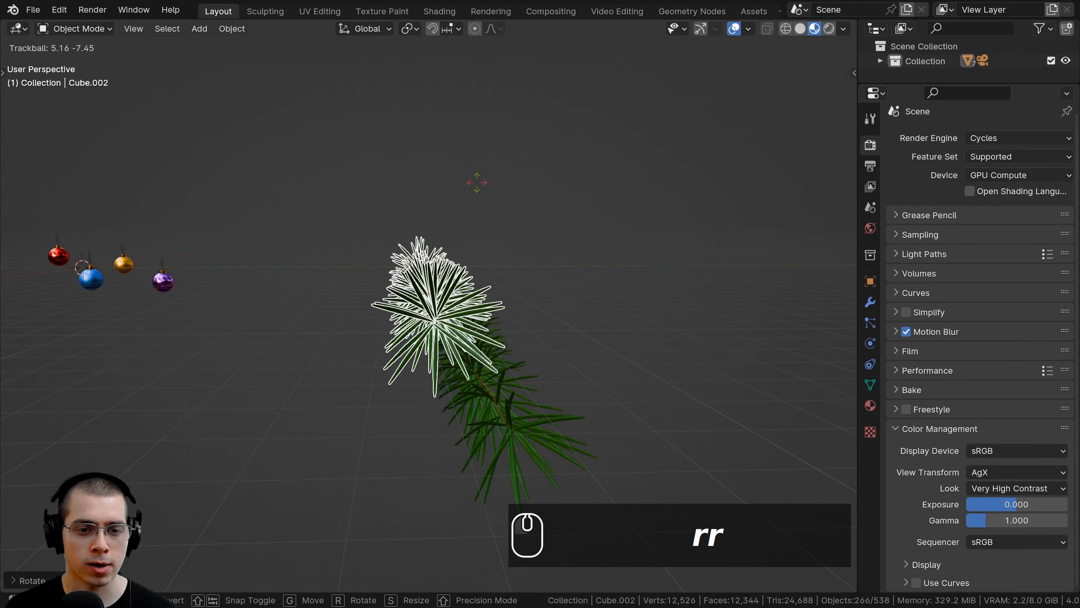
left_click(474, 181)
Step: Refine the second branch's rotation and move it into place above the original branch
middle_click_drag(474, 181, 468, 181)
key("r")
key("r")
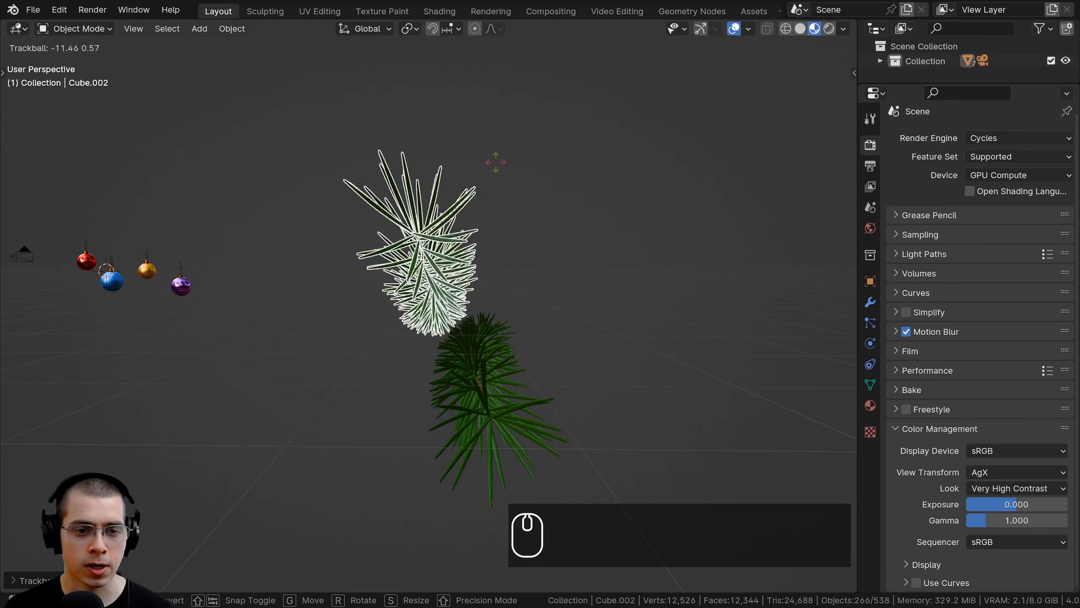
left_click(494, 182)
key("g")
left_click(529, 187)
key("r")
left_click(532, 228)
middle_click_drag(532, 228, 491, 281)
key("g")
left_click(533, 221)
key("r")
key("r")
left_click(528, 221)
Step: Create another linked duplicate of the branch, rotate it freely and place it above and farther from the ornaments
key("alt+d")
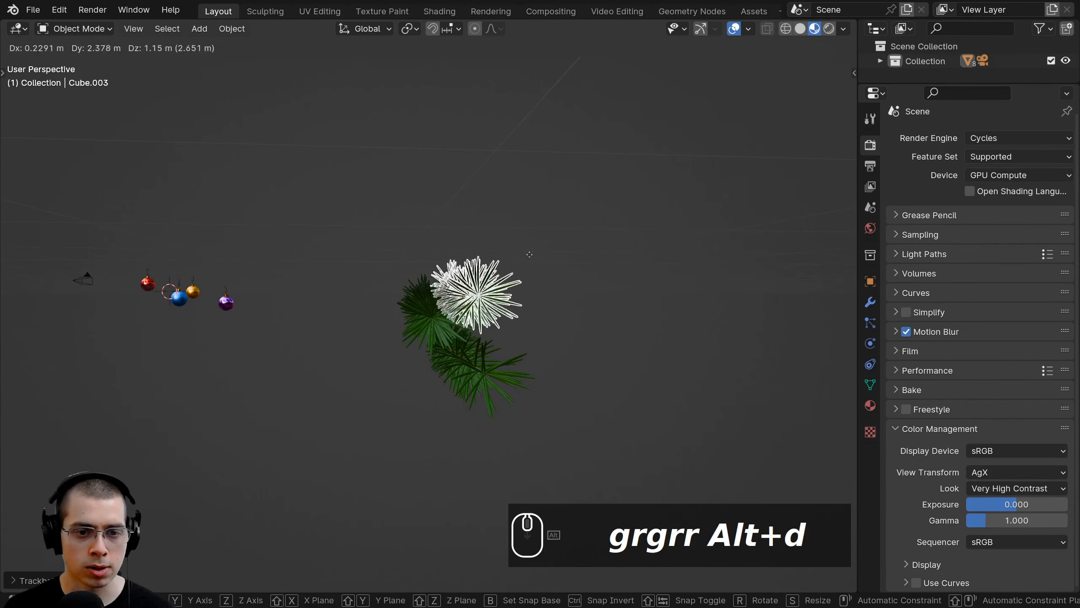
left_click(569, 248)
key("r")
key("r")
key("g")
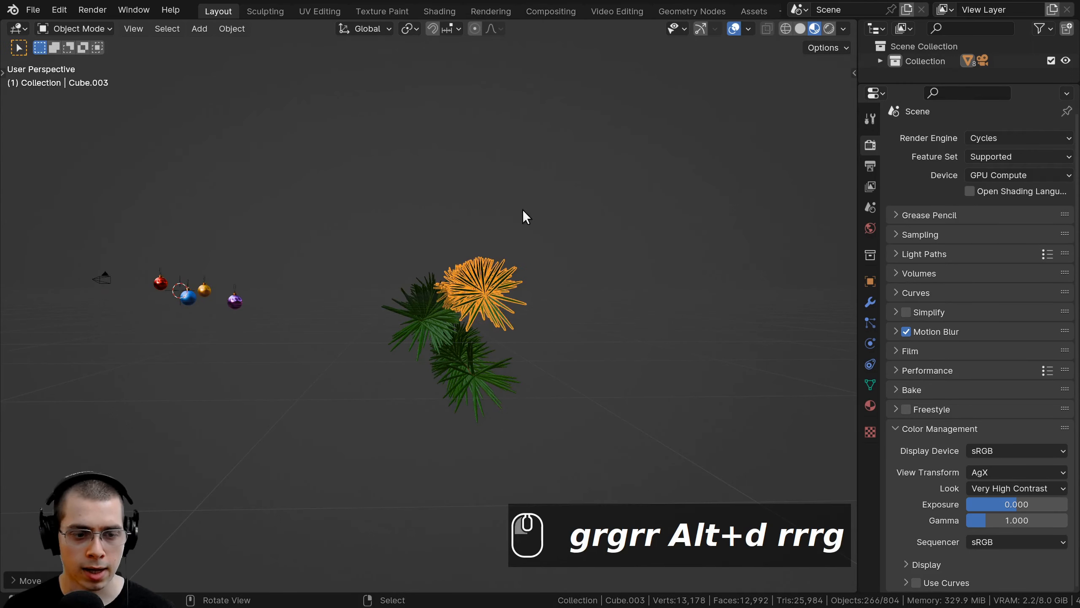
left_click(523, 215)
Step: Create a further linked branch duplicate, place it on top of the cluster and rotate it freely
key("alt+d")
left_click(489, 119)
key("r")
key("r")
left_click(390, 119)
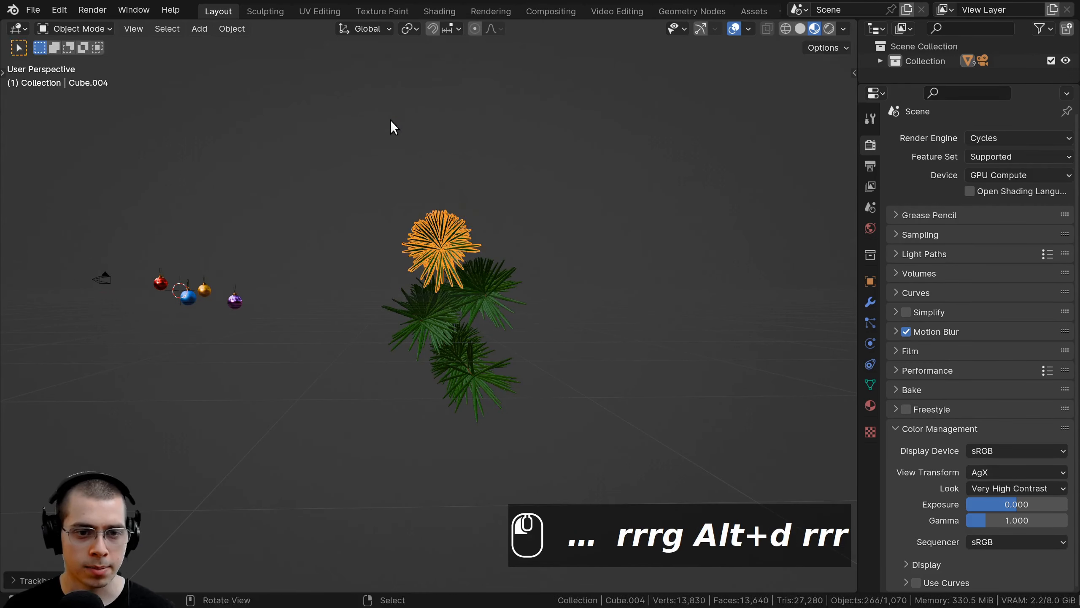
key("g")
left_click(386, 127)
Step: Rotate the topmost branch from an overhead view and adjust its position over the cluster
middle_click_drag(386, 128, 405, 354)
key("g")
left_click(409, 339)
key("r")
left_click(617, 287)
key("g")
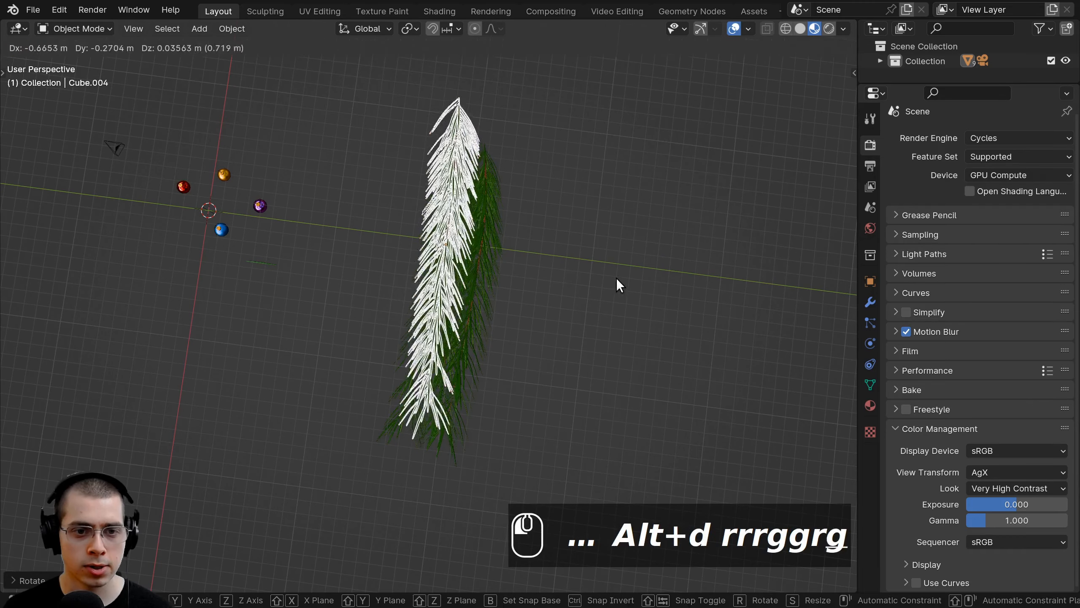
left_click(612, 275)
Step: Create one more linked branch duplicate above the cluster and rotate it freely so it angles away from the others
scroll(596, 276, "down", 2)
middle_click_drag(519, 246, 532, 208)
key("alt+d")
key("r")
key("r")
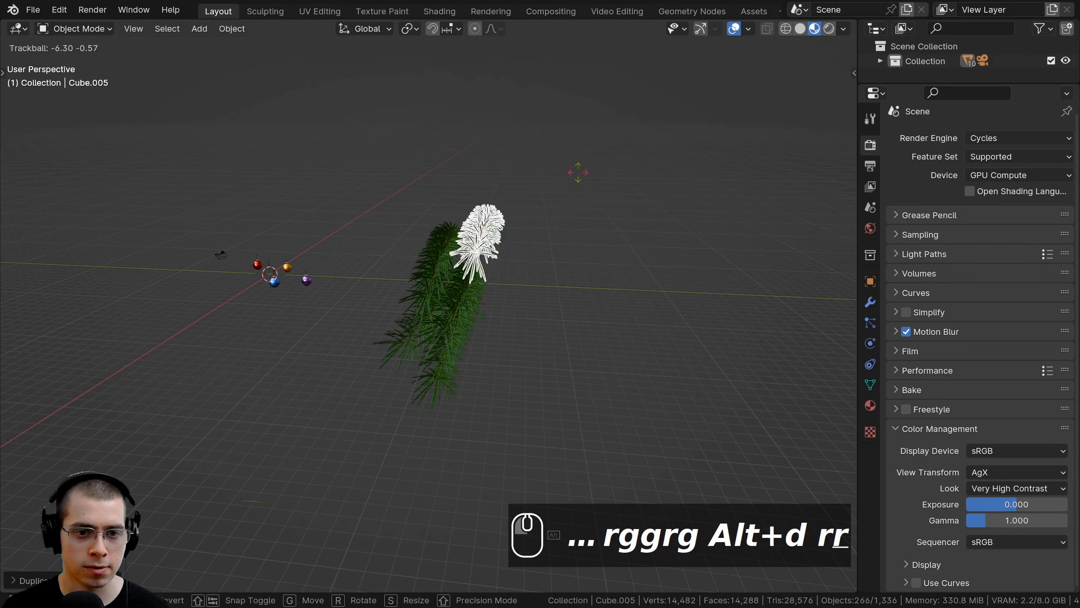
key("r")
key("r")
key("r")
left_click(476, 189)
middle_click_drag(278, 264, 302, 228)
scroll(302, 228, "up", 1)
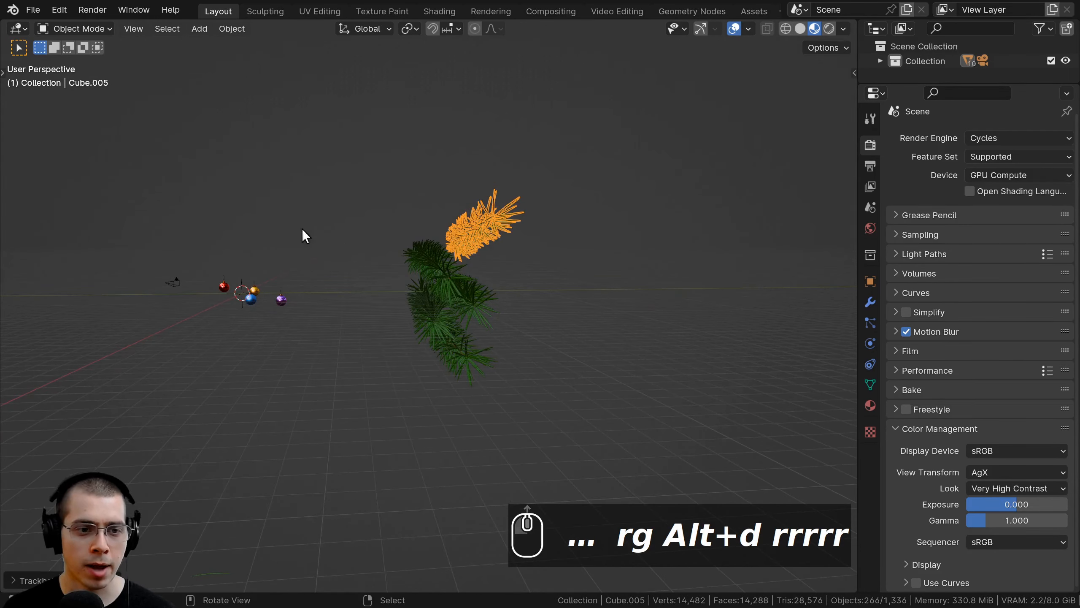
middle_click_drag(384, 311, 188, 303)
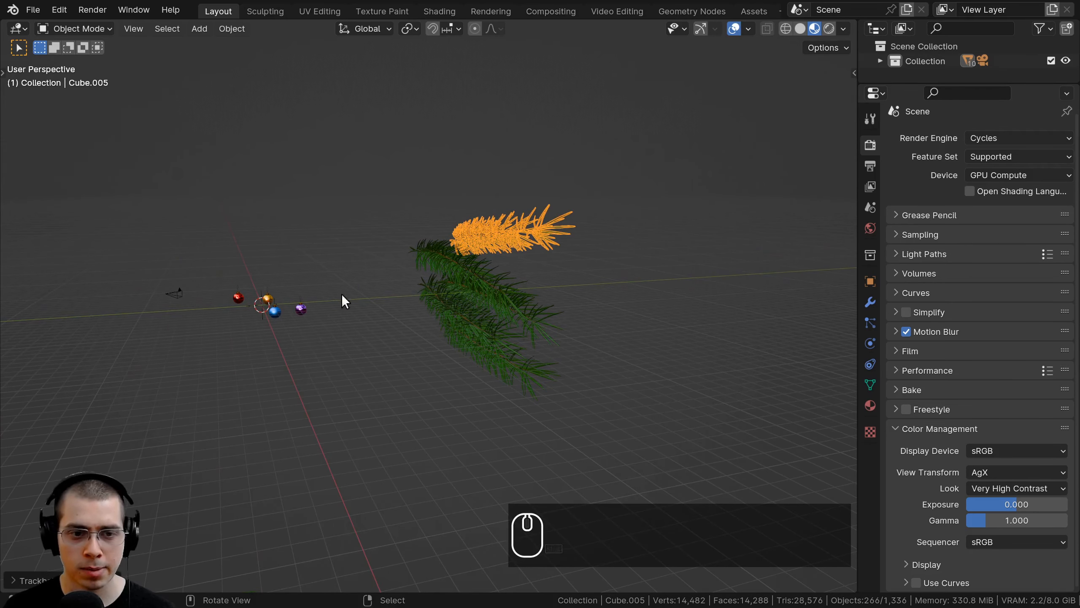
middle_click_drag(422, 305, 398, 263)
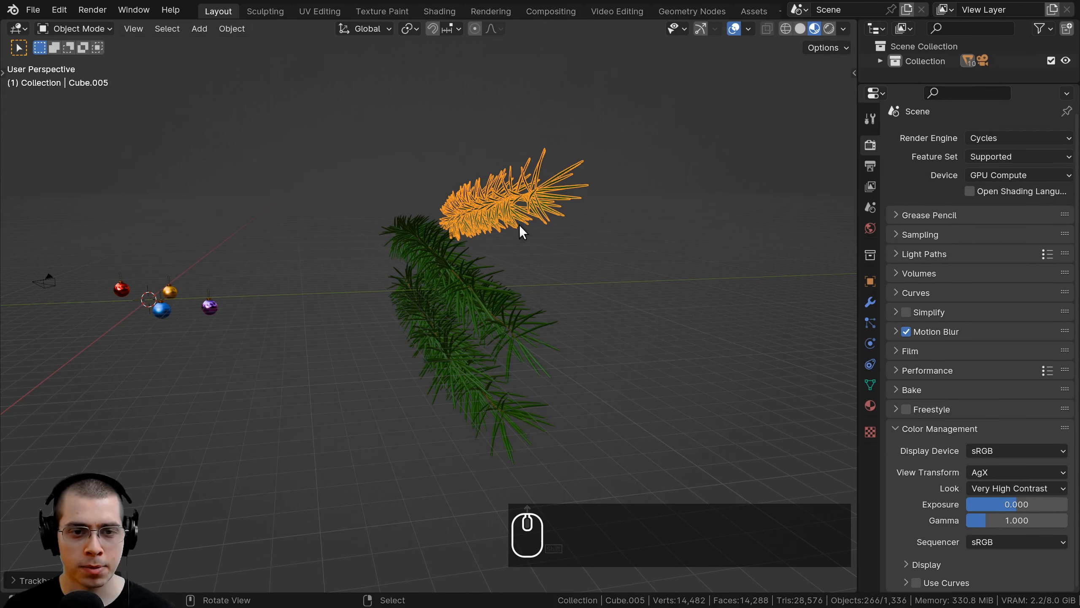
middle_click_drag(183, 335, 203, 284, "shift")
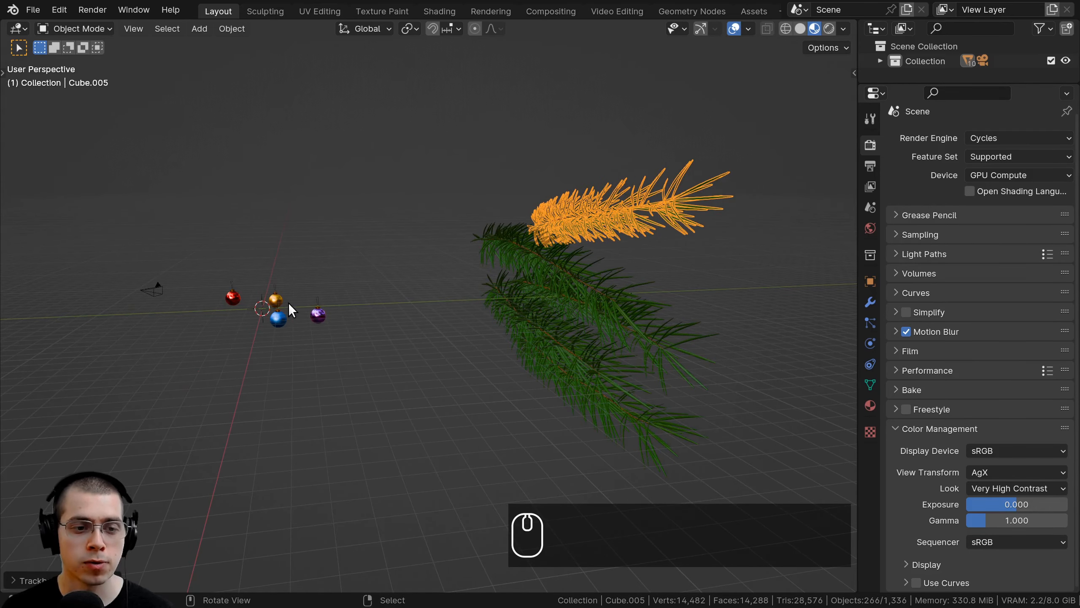
Step: Rotate the topmost branch freely and move it into place directly above the rest of the cluster
middle_click_drag(556, 251, 489, 323, "shift")
key("r")
key("r")
left_click(585, 273)
key("g")
left_click(565, 281)
key("g")
left_click(489, 293)
key("g")
left_click(475, 310)
key("g")
left_click(508, 265)
middle_click_drag(508, 264, 431, 255)
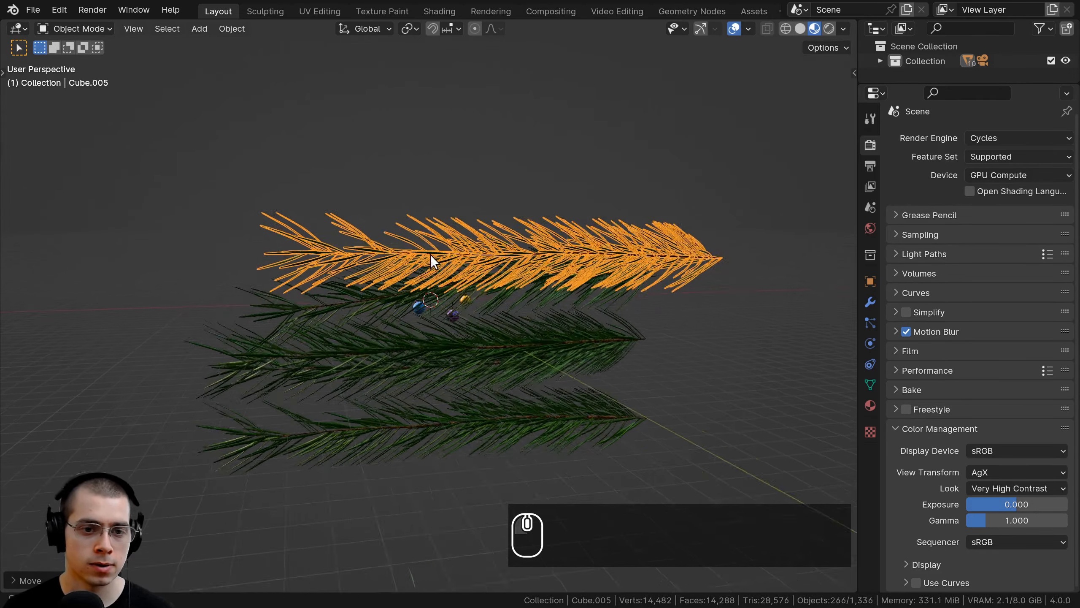
Step: Add another linked branch duplicate and, in the camera view, place it across the frame just behind the ornament tops
key("KP_0")
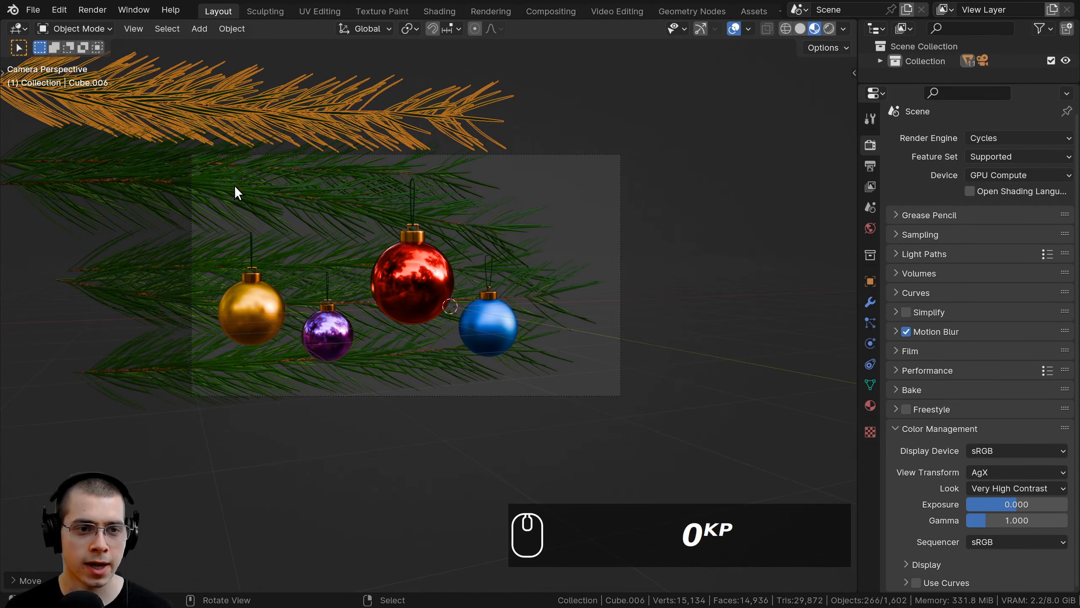
middle_click_drag(238, 185, 246, 198, "shift")
key("g")
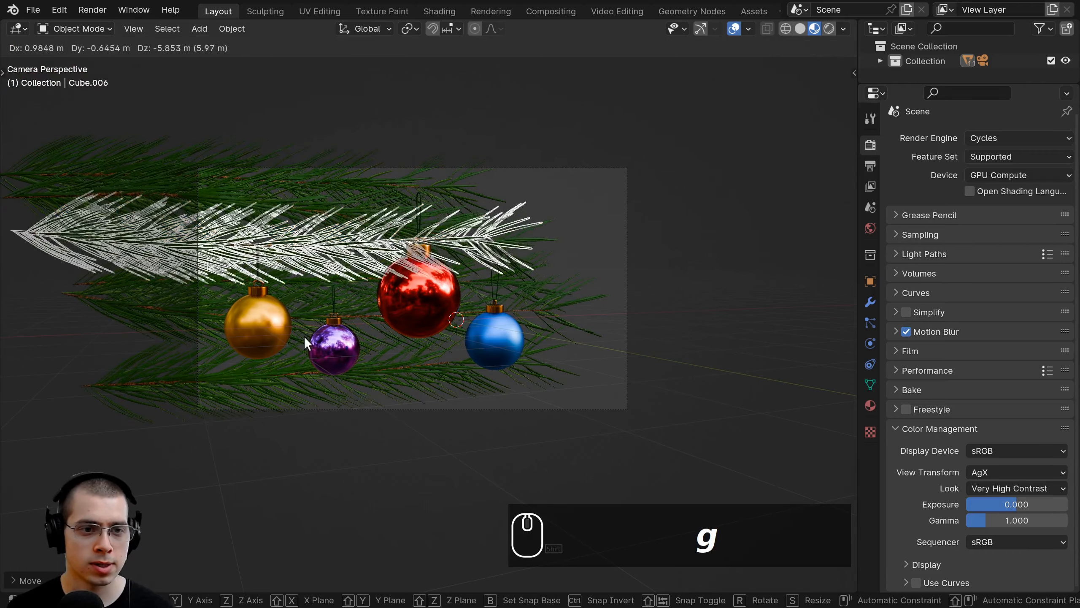
left_click(304, 336)
Step: Shift two of the upper branches in the camera view to cover the area along the frame's upper edge
right_click(336, 178)
key("g")
left_click(348, 157)
right_click(330, 215)
key("g")
left_click(378, 206)
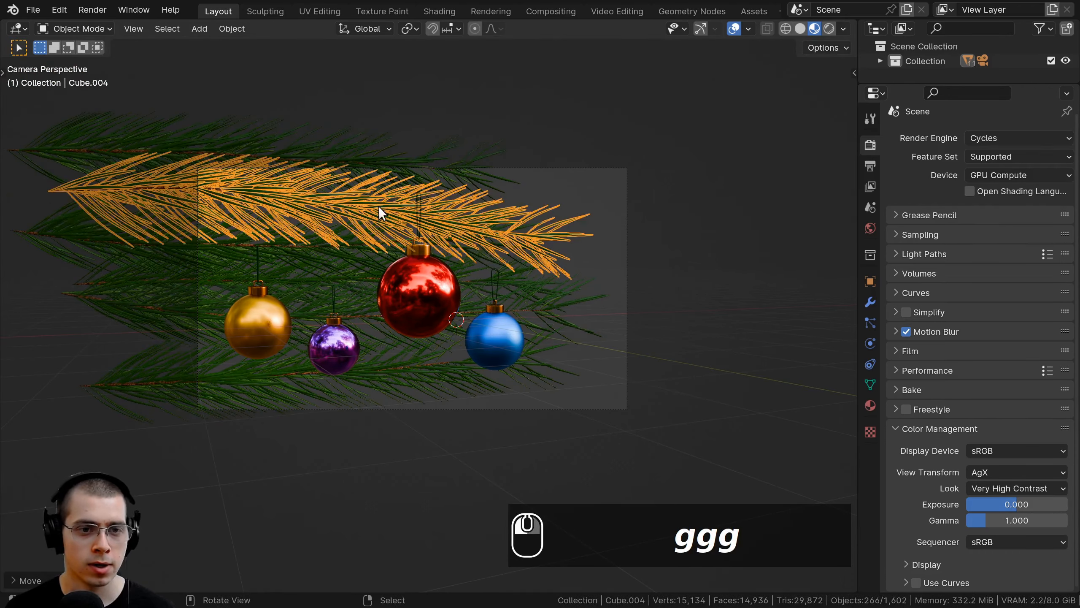
Step: Reposition the topmost branch and raise the lowest branch slightly in the camera view
right_click(443, 153)
key("g")
left_click(462, 152)
key("g")
left_click(442, 376)
right_click(443, 369)
key("g")
left_click(455, 345)
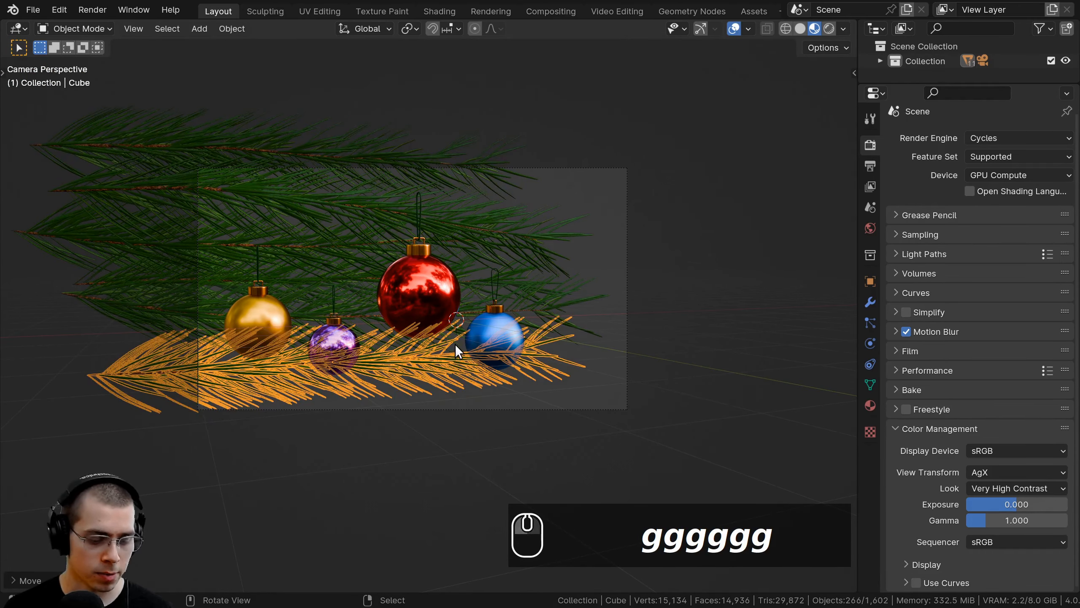
Step: Create a linked duplicate of the lowest branch, rotate it, and place it along the camera frame's lower edge
key("alt+d")
key("r")
key("r")
key("r")
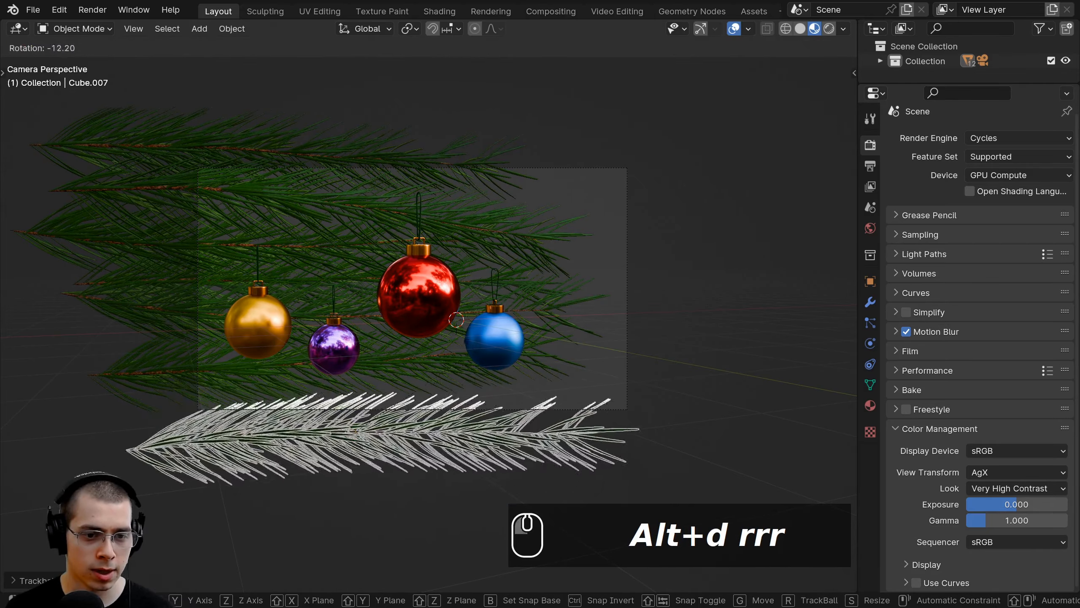
left_click(502, 366)
key("g")
left_click(496, 336)
key("r")
key("g")
left_click(506, 340)
Step: Create another linked branch duplicate, rotate it freely and place it behind the lower part of the cluster
scroll(704, 347, "down", 4)
middle_click_drag(704, 347, 645, 269)
key("alt+d")
key("r")
key("r")
left_click(626, 304)
key("g")
left_click(591, 283)
Step: Create a further linked duplicate above the rear branch, rotate it freely and set it behind the cluster's middle
key("alt+d")
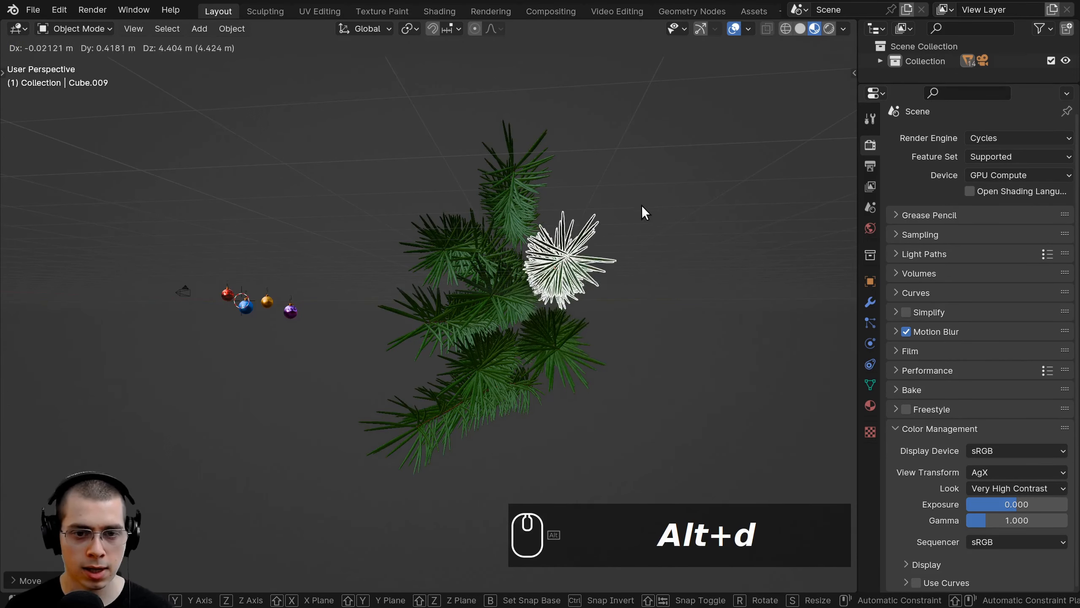
key("r")
key("r")
key("r")
left_click(643, 385)
key("g")
left_click(605, 352)
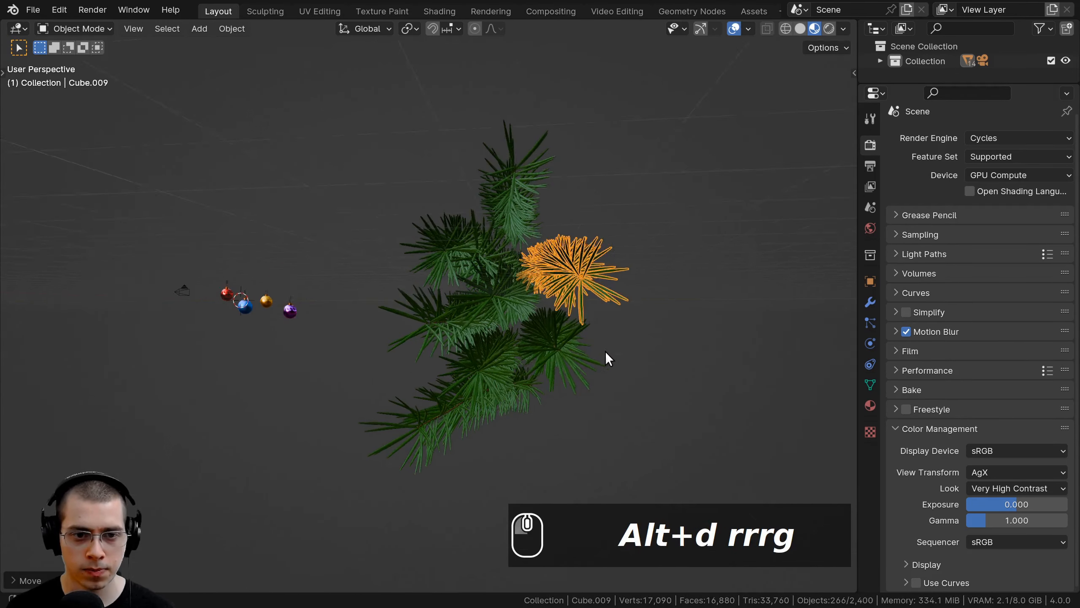
Step: Rotate and move the upper rear branch in the camera view so it runs behind the red ornament's cap
middle_click_drag(605, 352, 697, 334)
key("KP_0")
key("g")
left_click(663, 323)
key("r")
key("g")
left_click(538, 207)
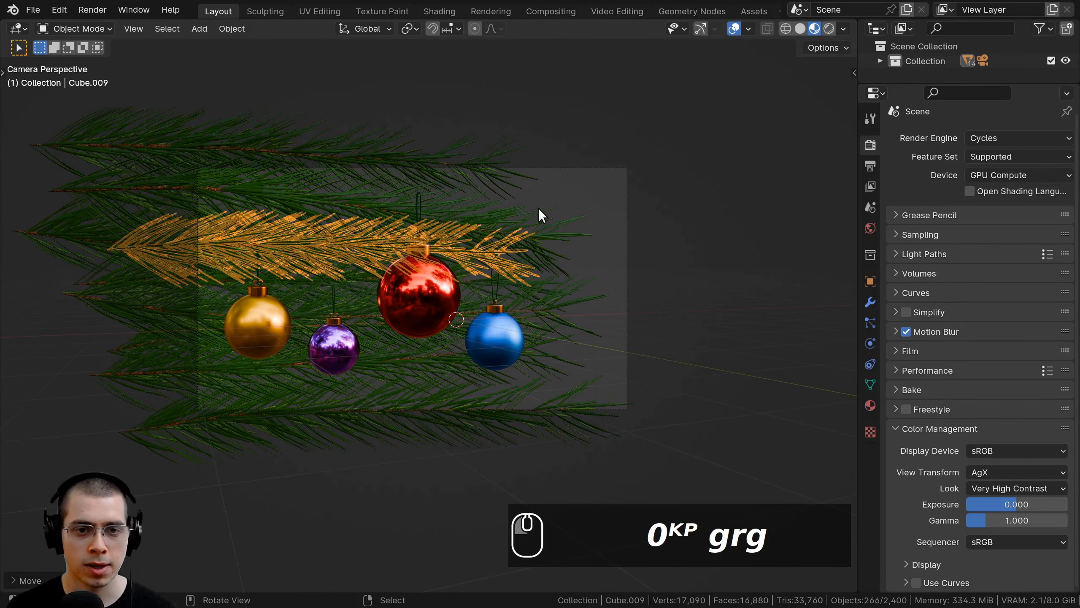
Step: Rotate the lowest branch slightly and raise it to cover the camera frame's lower edge
left_click(572, 400)
key("g")
key("r")
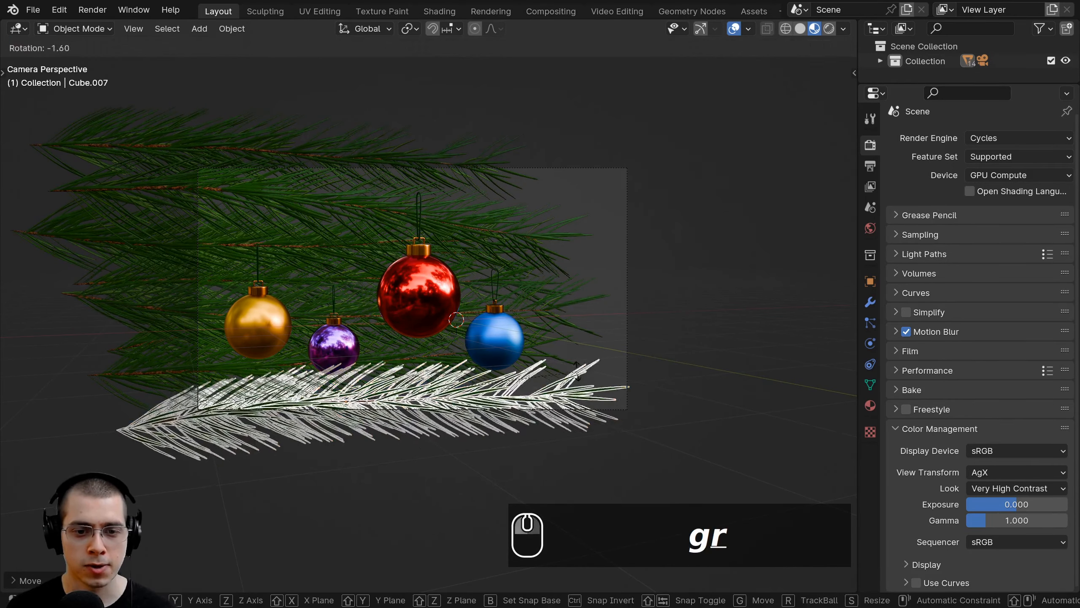
key("g")
left_click(566, 376)
Step: Rotate and shift the branches in the upper part of the camera frame to close the gaps between them
left_click(522, 233)
key("r")
key("g")
left_click(534, 215)
key("r")
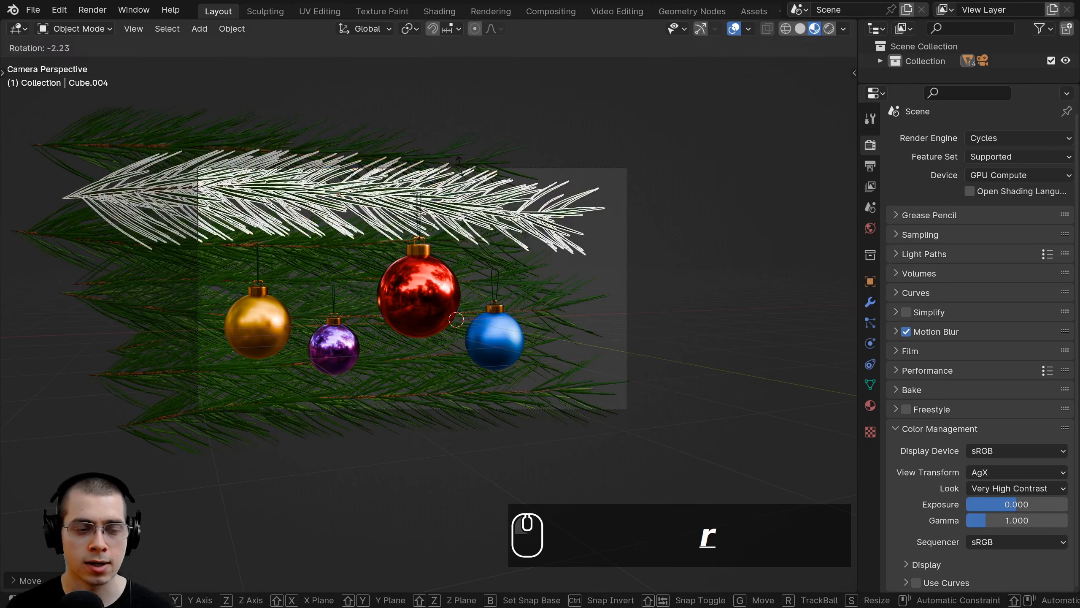
key("g")
left_click(127, 202)
key("g")
left_click(261, 203)
Step: Adjust the positions of the topmost, upper and middle branches one by one in the camera view
right_click(514, 178)
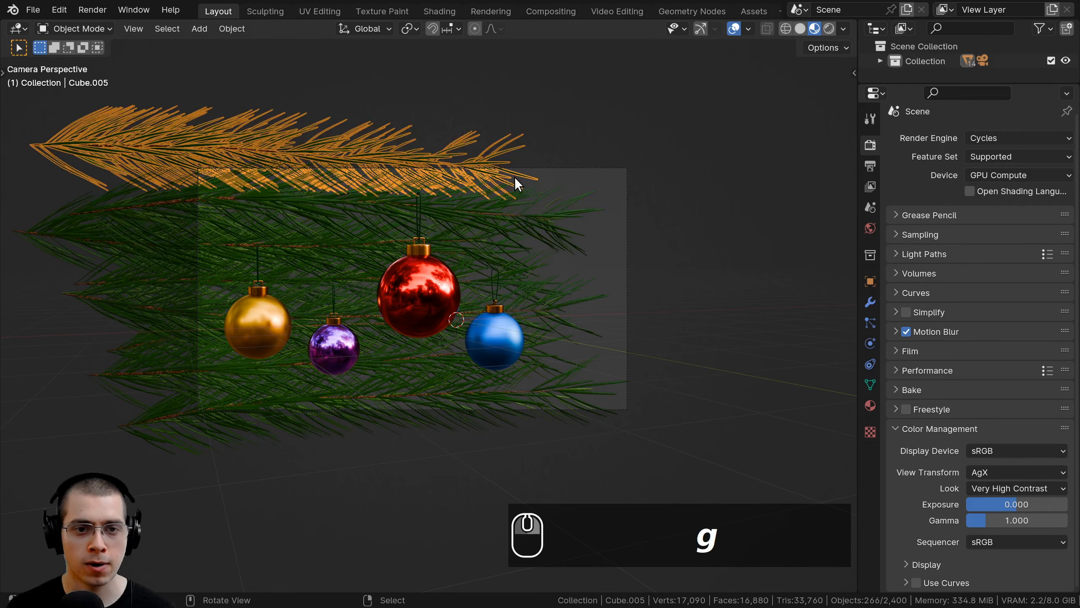
key("g")
right_click(527, 213)
key("g")
left_click(528, 216)
right_click(532, 288)
key("g")
left_click(529, 287)
Step: Nudge the branch behind the ornament tops and reposition the branch near the frame's lower edge
right_click(517, 255)
key("g")
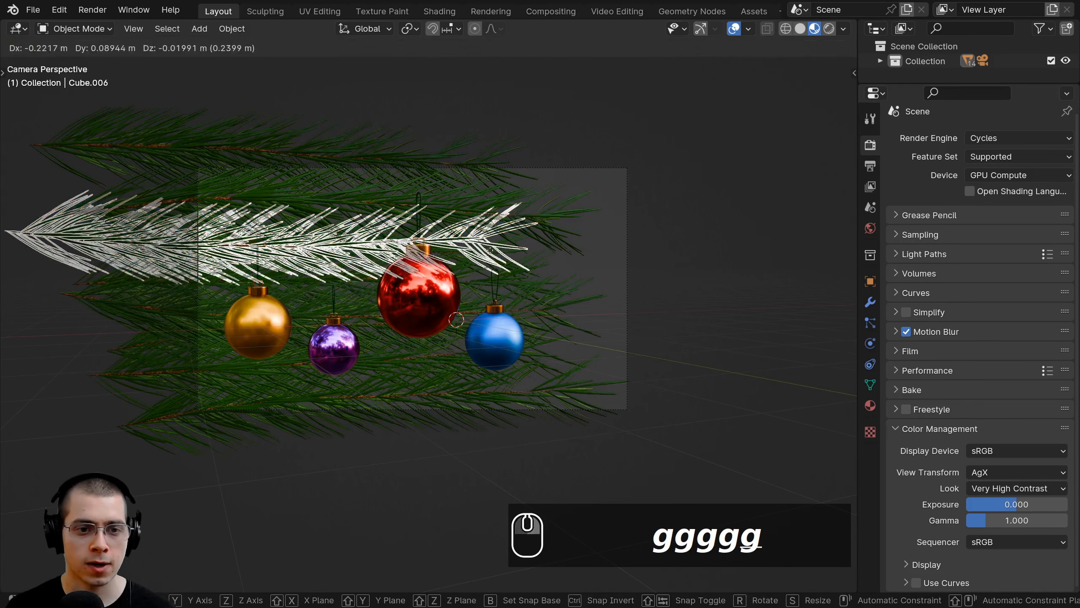
left_click(510, 256)
key("a")
right_click(547, 384)
key("g")
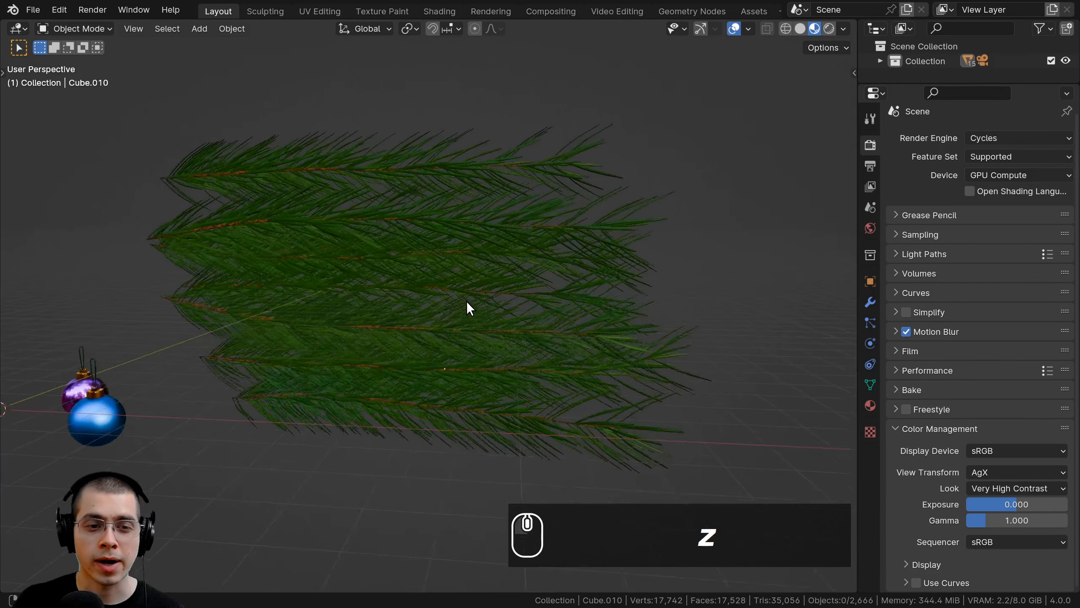
Step: Make an independent, unlinked duplicate of an upper front branch and place it between the cluster and the ornaments
middle_click_drag(466, 300, 552, 336)
middle_click_drag(304, 340, 322, 397)
scroll(264, 317, "up", 4)
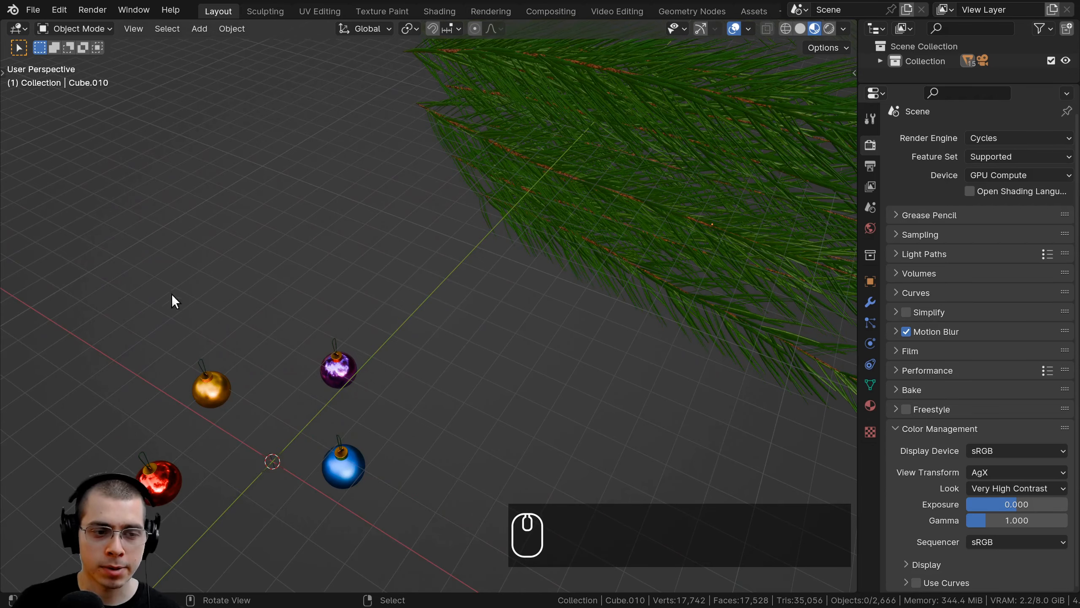
middle_click_drag(171, 294, 298, 416)
scroll(308, 422, "down", 5)
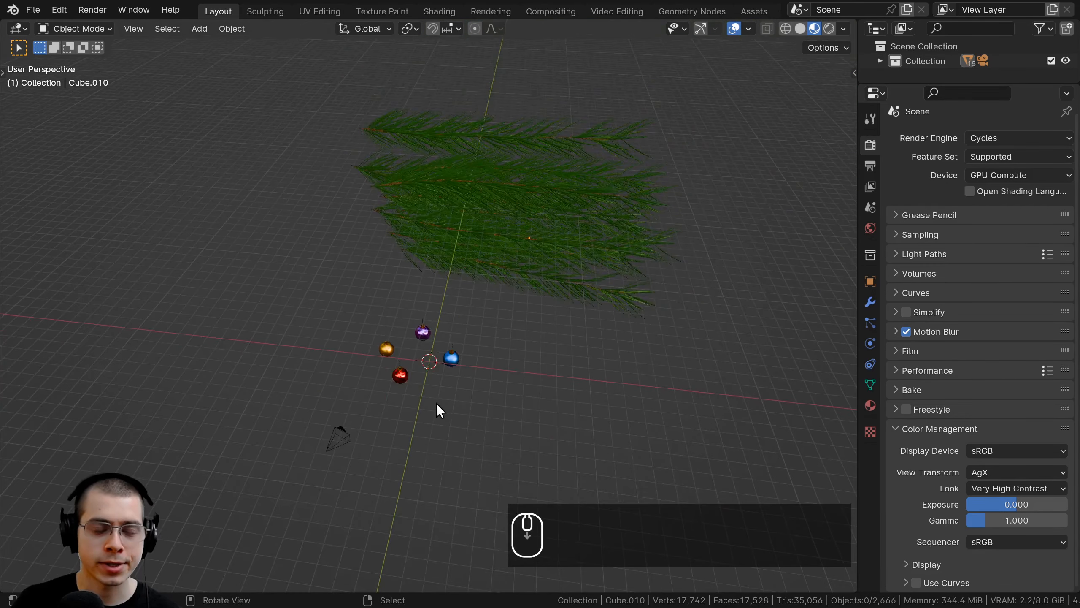
middle_click_drag(436, 410, 526, 209)
left_click(570, 222)
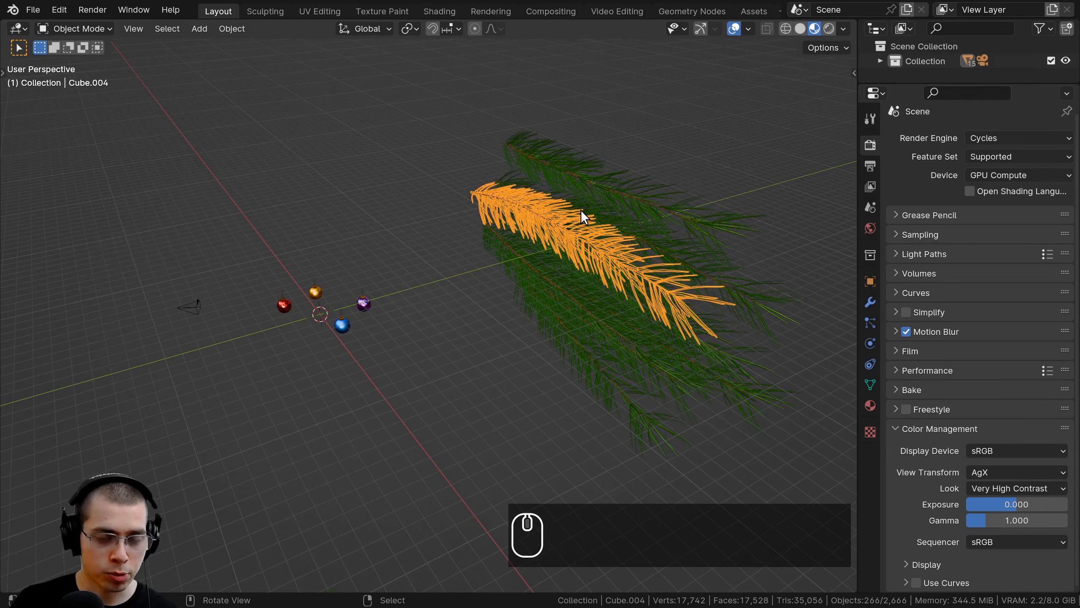
key("shift+d")
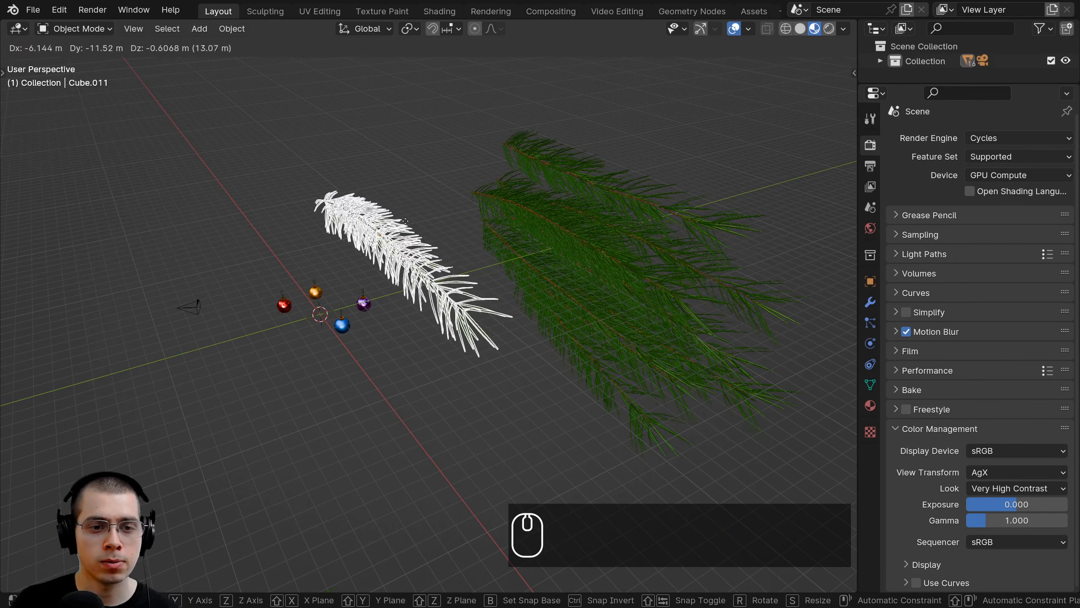
left_click(401, 223)
Step: Try rotating the duplicated branch's mesh and moving the vertices of its tip half in Edit Mode
key("Tab")
mouse_move(447, 219)
middle_mouse_down()
mouse_move(416, 239)
mouse_move(434, 229)
middle_mouse_up()
key("r")
key("r")
left_click(444, 216)
key("a")
key("b")
left_click_drag(426, 220, 532, 311)
key("g")
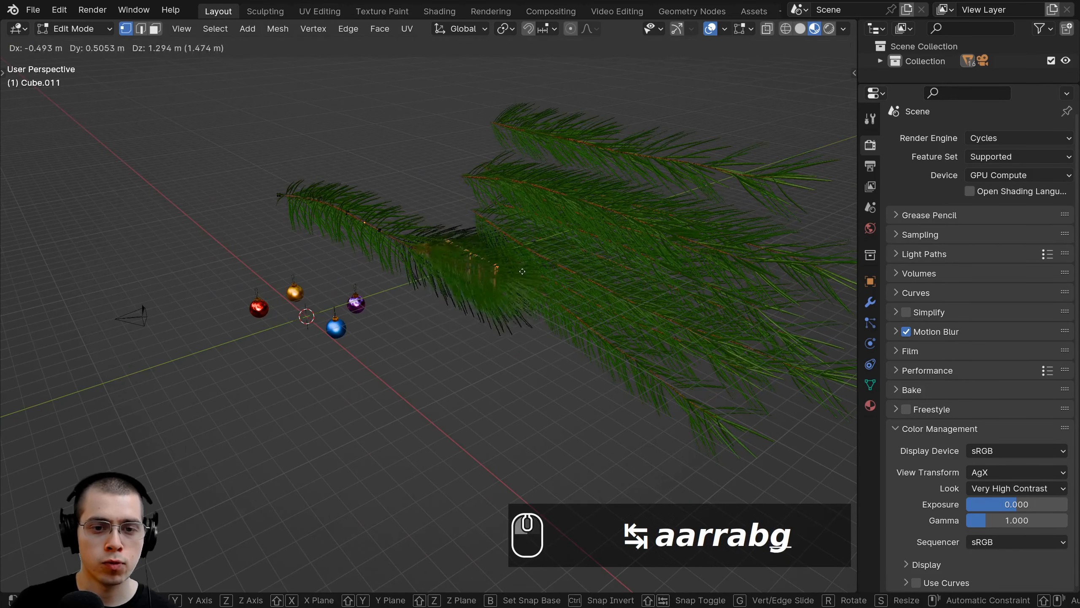
left_click(605, 201)
key("Tab")
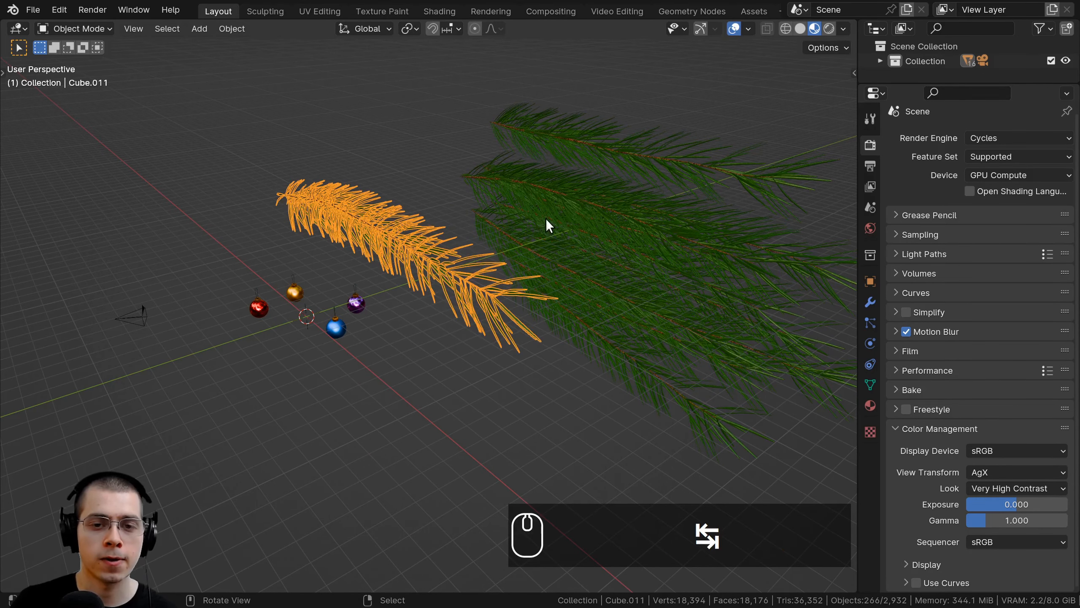
Step: Scale the duplicated branch down and move it close above the ornaments
middle_click_drag(545, 224, 579, 205)
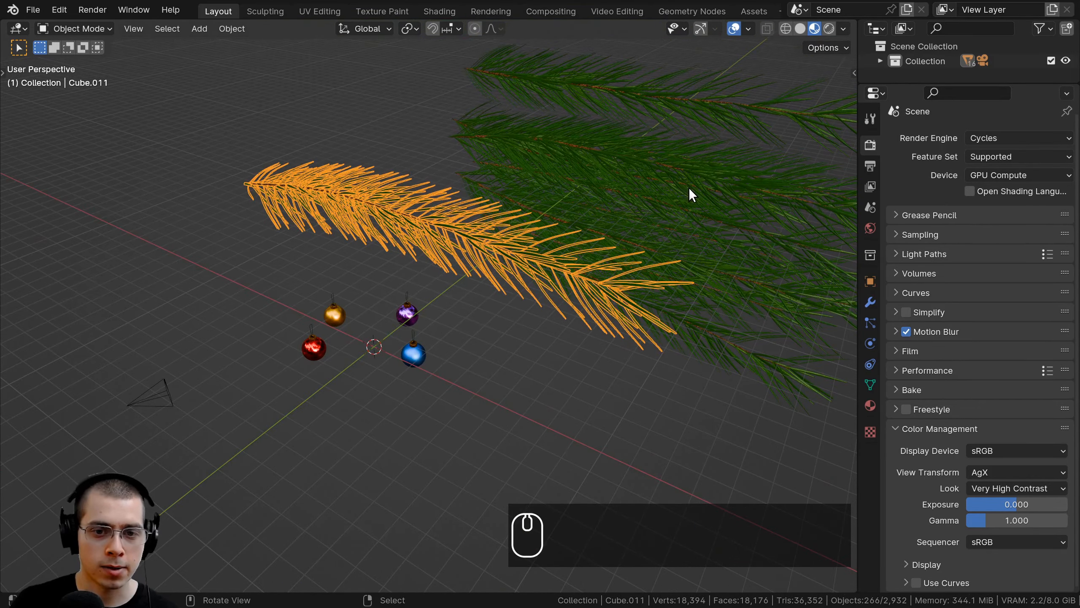
key("s")
left_click(523, 243)
key("g")
key("g")
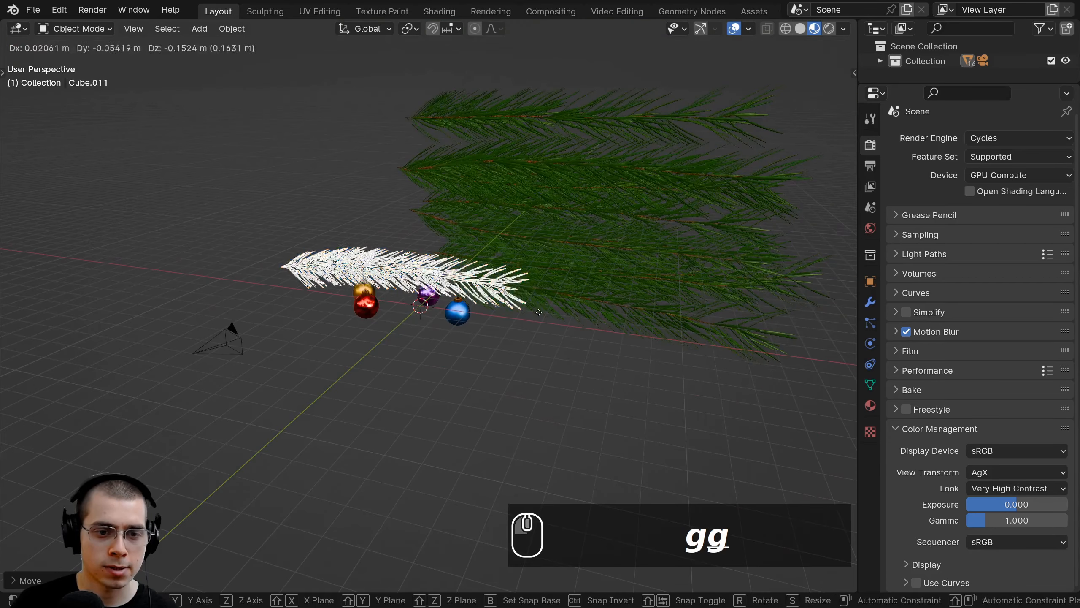
left_click(542, 316)
middle_click_drag(542, 315, 539, 278)
Step: In Edit Mode, stretch the small branch's whole mesh along the global X axis, then rescale and reposition it
key("Tab")
key("a")
key("a")
scroll(279, 335, "up", 2)
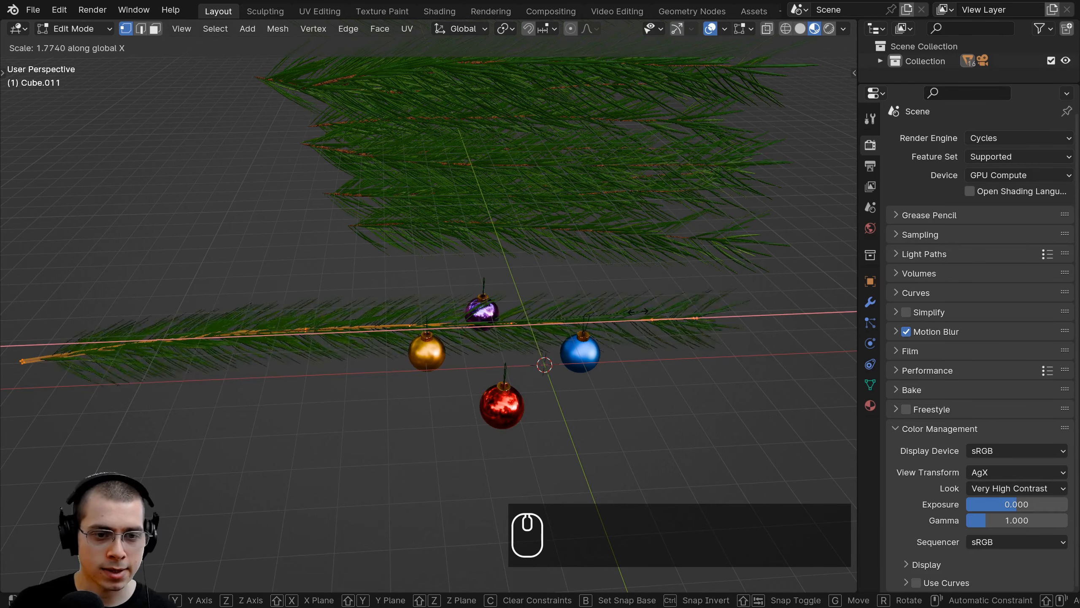
left_click(613, 312)
key("g")
left_click(608, 308)
middle_click_drag(608, 308, 484, 272)
key("s")
key("g")
left_click(569, 287)
Step: Box-select the small branch's base-end vertices in wireframe and move them to reshape that end
key("Tab")
key("Tab")
key("a")
key("b")
left_click_drag(176, 241, 106, 337)
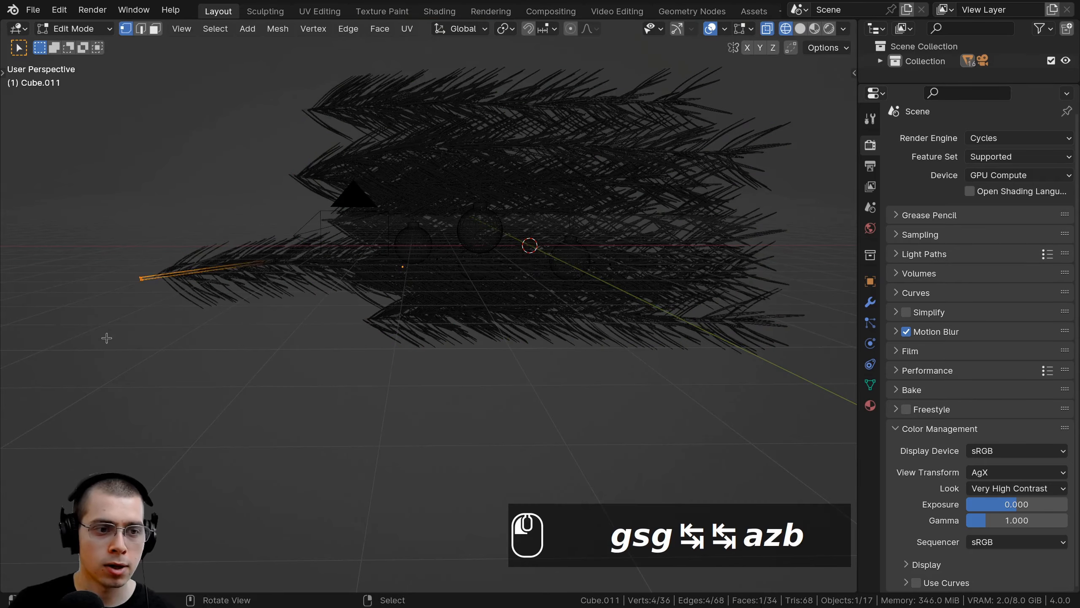
key("g")
left_click(119, 316)
middle_click_drag(255, 294, 374, 375)
key("z")
key("z")
key("Tab")
Step: Move the small branch among the ornaments and rotate it around the global Z axis
key("g")
left_click(439, 369)
key("r")
key("z")
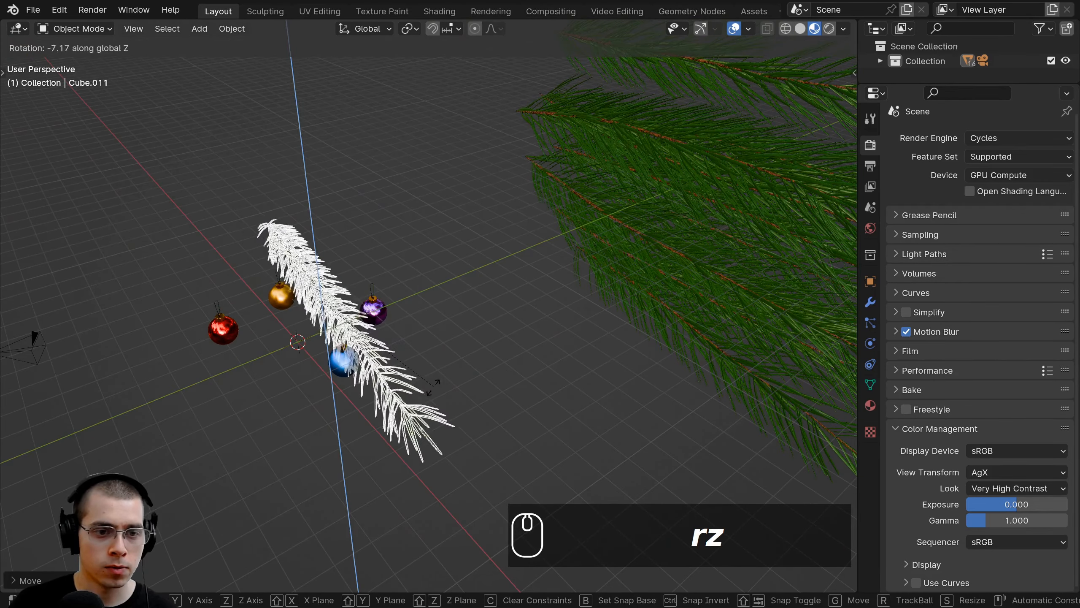
left_click(402, 411)
Step: Rotate the small branch from the front and move it up to the height of the ornament hooks
middle_click_drag(402, 411, 590, 330)
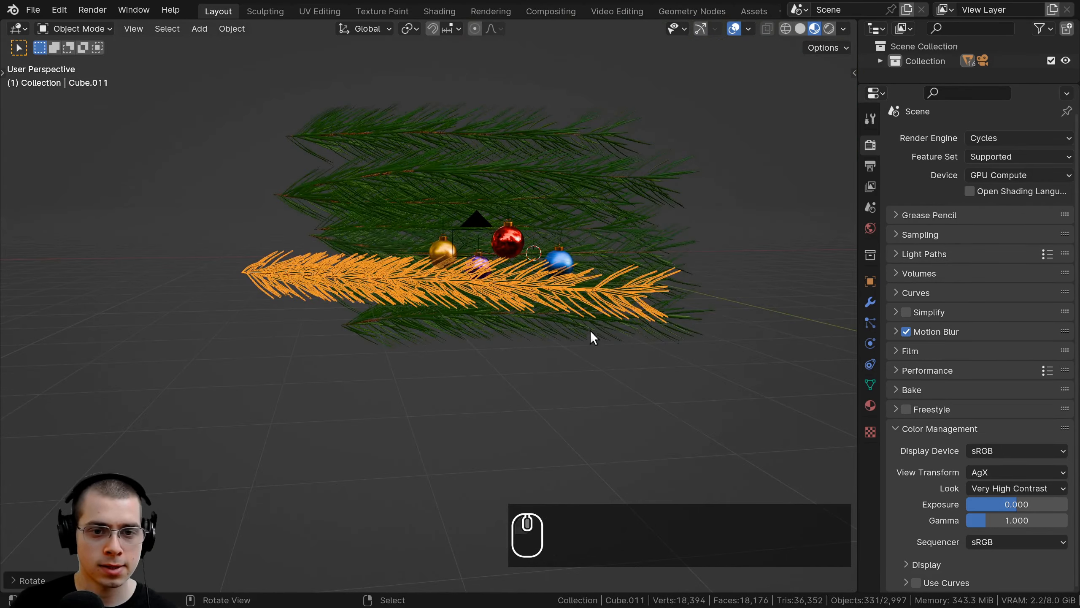
key("r")
left_click(603, 294)
key("g")
middle_click_drag(612, 267, 469, 443)
left_click(557, 268)
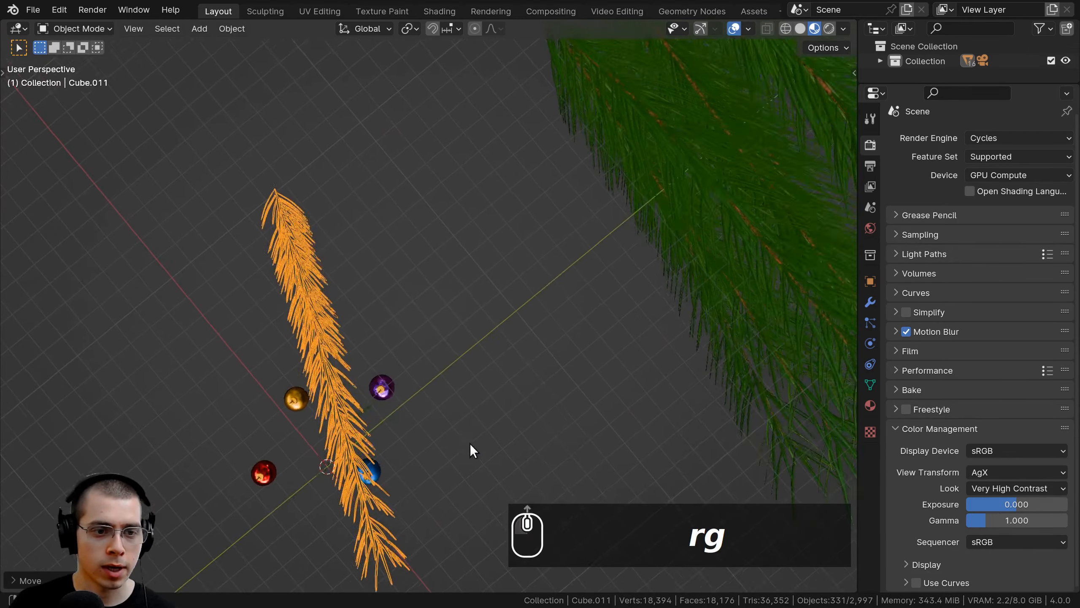
Step: Rotate and move the small foreground branch above the ornaments, then refine its tilt and height with a free trackball rotation in camera view
key("r")
key("g")
left_click(526, 402)
key("KP_0")
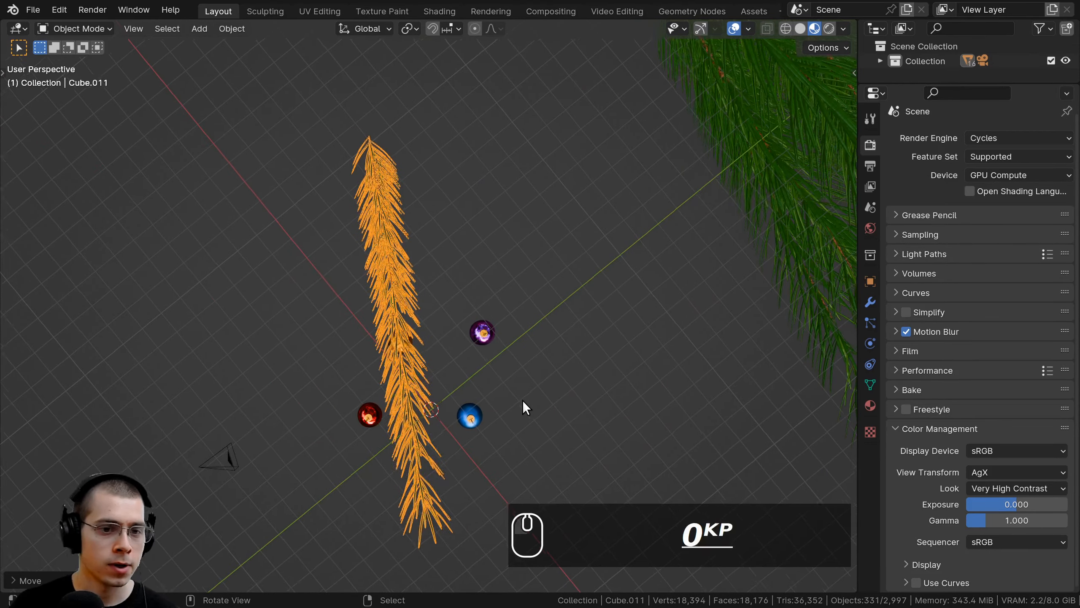
key("r")
key("r")
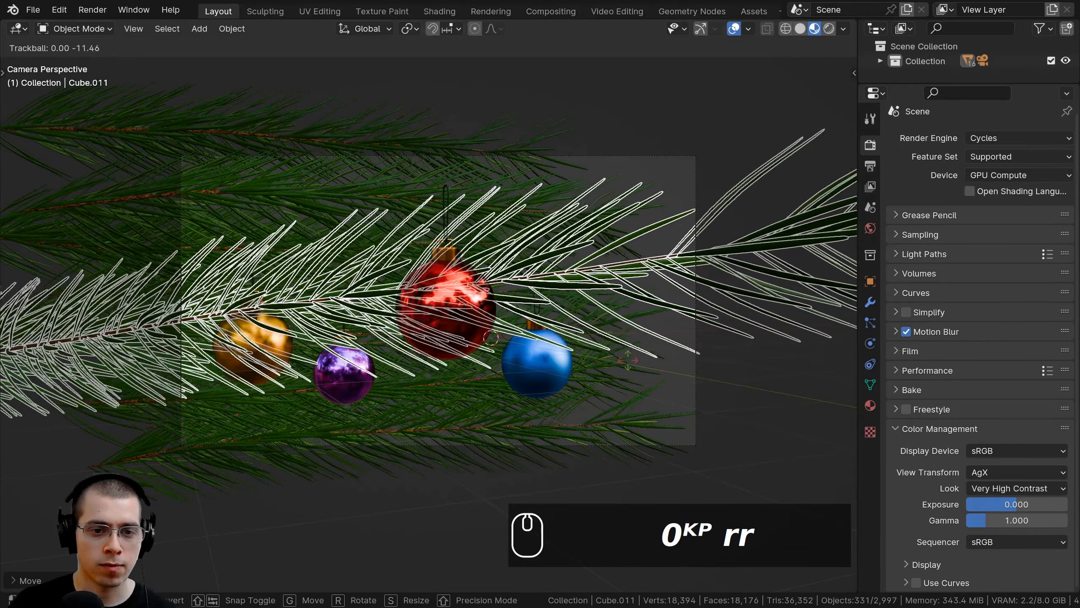
key("g")
left_click(624, 273)
Step: Raise the small foreground branch in camera view, then rotate and move it from above so it runs over the gold and red ornaments
key("a")
right_click(539, 158)
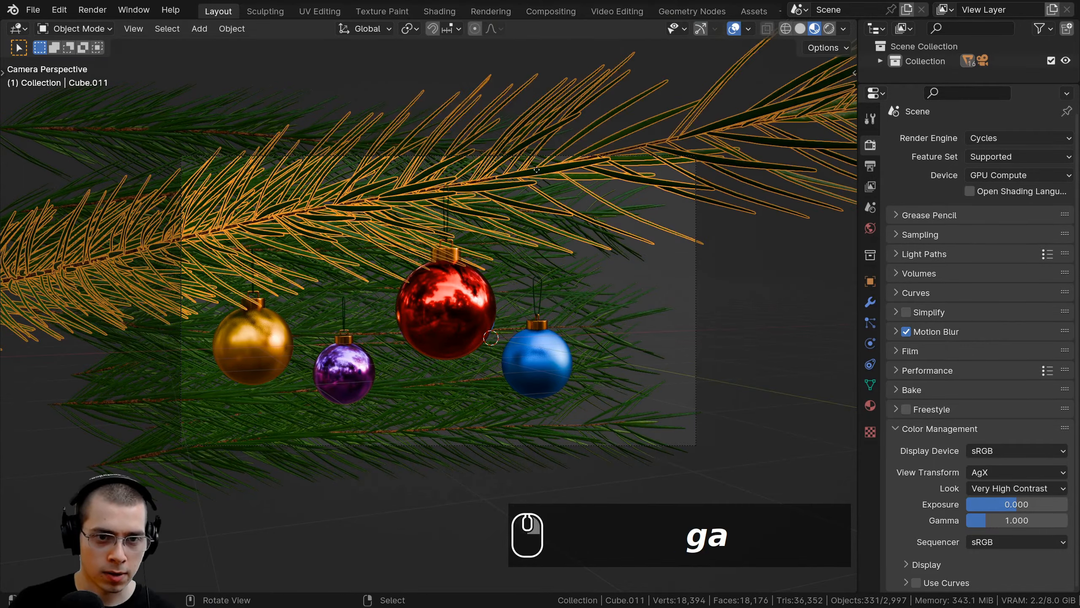
key("g")
left_click(527, 170)
middle_click_drag(528, 170, 446, 353)
key("r")
key("g")
left_click(391, 387)
middle_click_drag(391, 388, 448, 378)
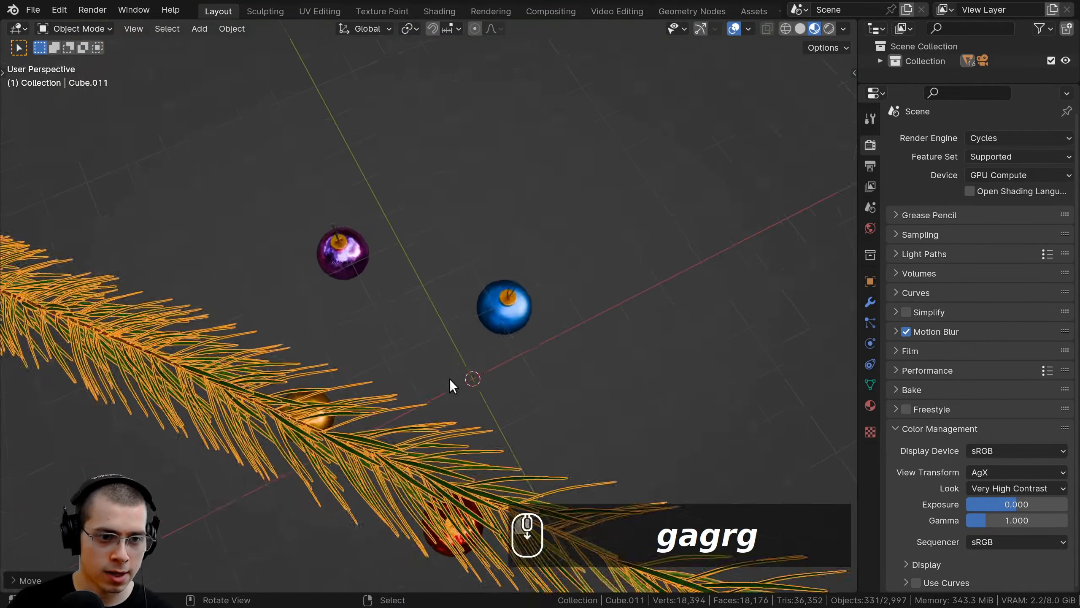
scroll(477, 385, "down", 1)
key("r")
key("g")
left_click(517, 380)
key("a")
Step: Select the red ornament, rescale it, and move it up beneath the foreground branch in camera view
middle_click_drag(516, 380, 435, 310)
key("g")
left_click(489, 307)
key("g")
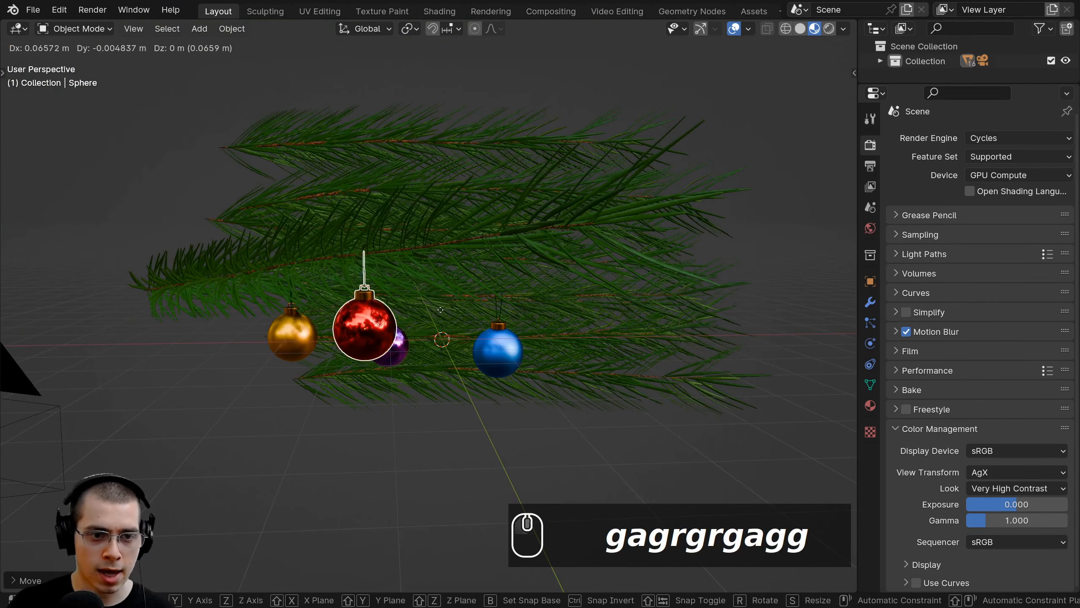
right_click(457, 248)
middle_click_drag(458, 248, 623, 245)
key("s")
left_click(661, 229)
key("g")
left_click(659, 233)
scroll(659, 233, "up", 2)
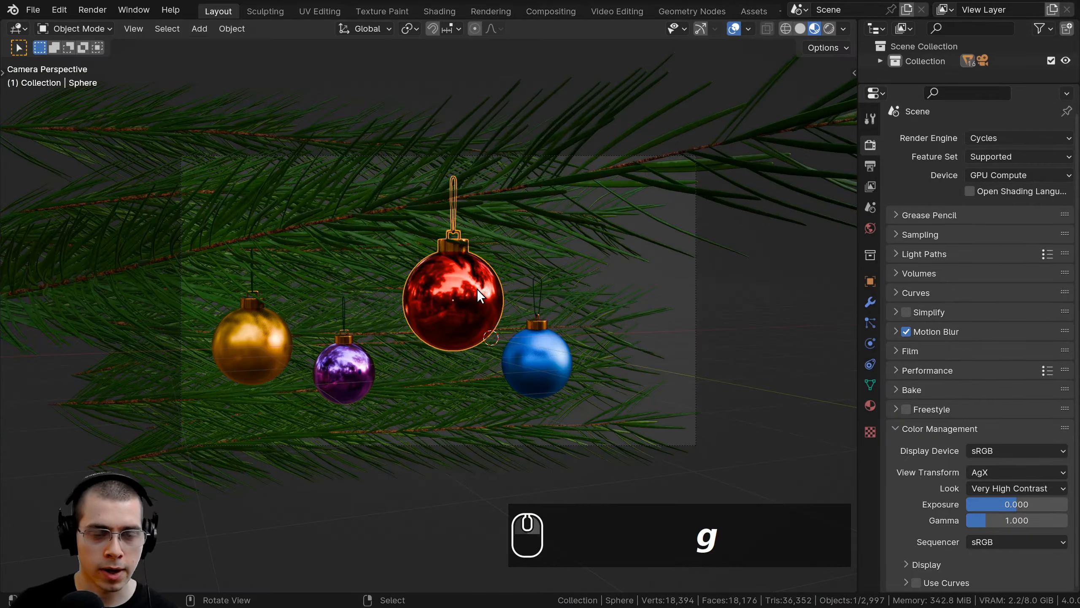
Step: Move the red ornament from several close-up angles until its hanging loop lines up with the foreground branch
key("KP_Decimal")
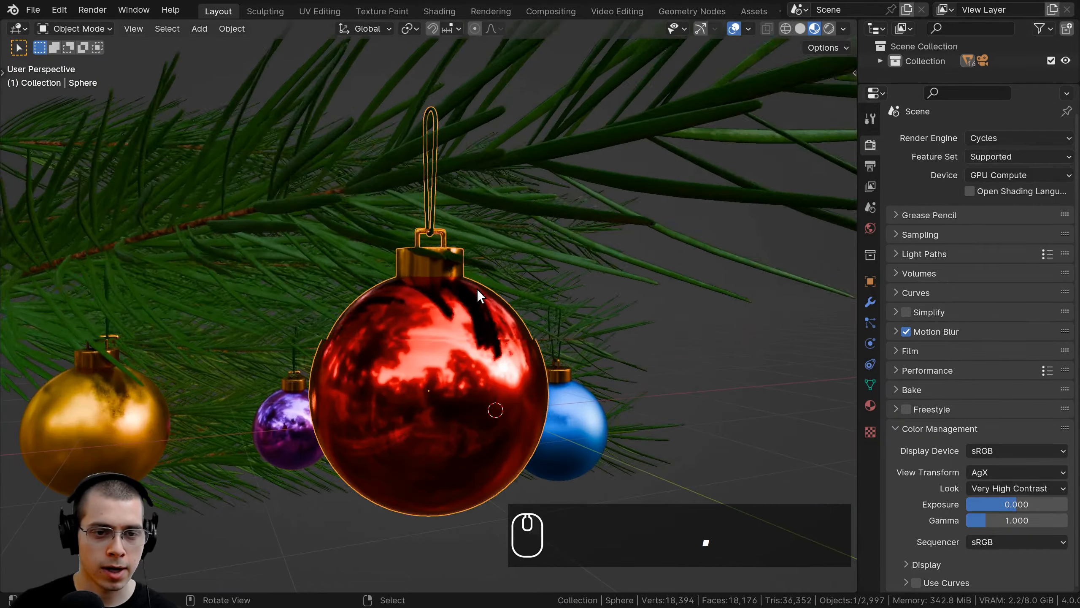
middle_click_drag(477, 289, 538, 224)
key("g")
left_click(682, 242)
middle_click_drag(651, 236, 684, 226)
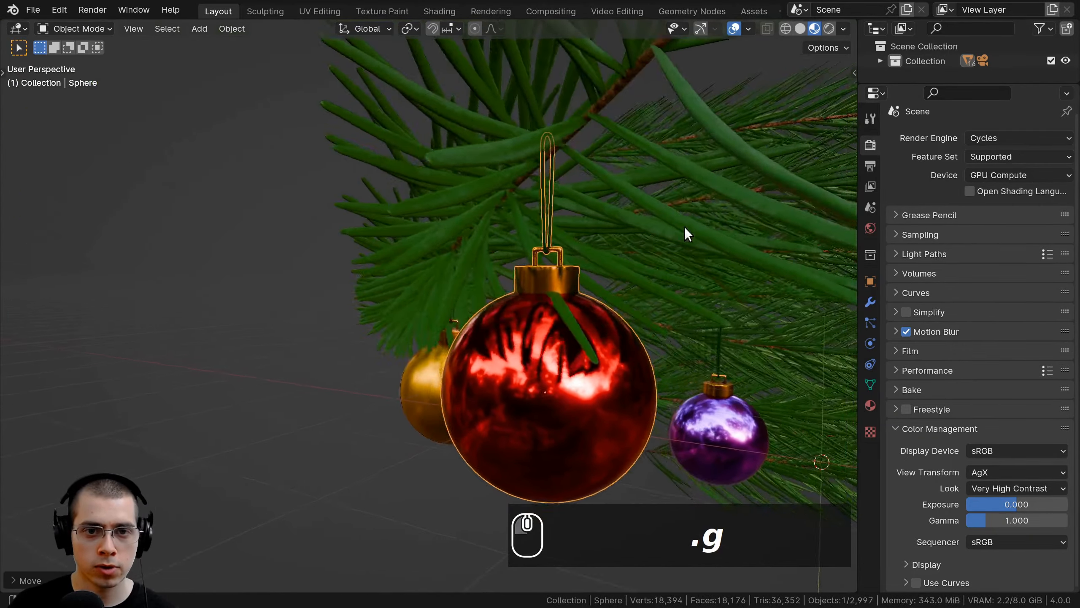
key("g")
left_click(603, 248)
middle_click_drag(603, 248, 637, 253)
key("g")
left_click(578, 258)
Step: Select the small foreground branch and shift its position relative to the ornaments
scroll(578, 258, "down", 4)
middle_click_drag(375, 232, 464, 234)
right_click(444, 235)
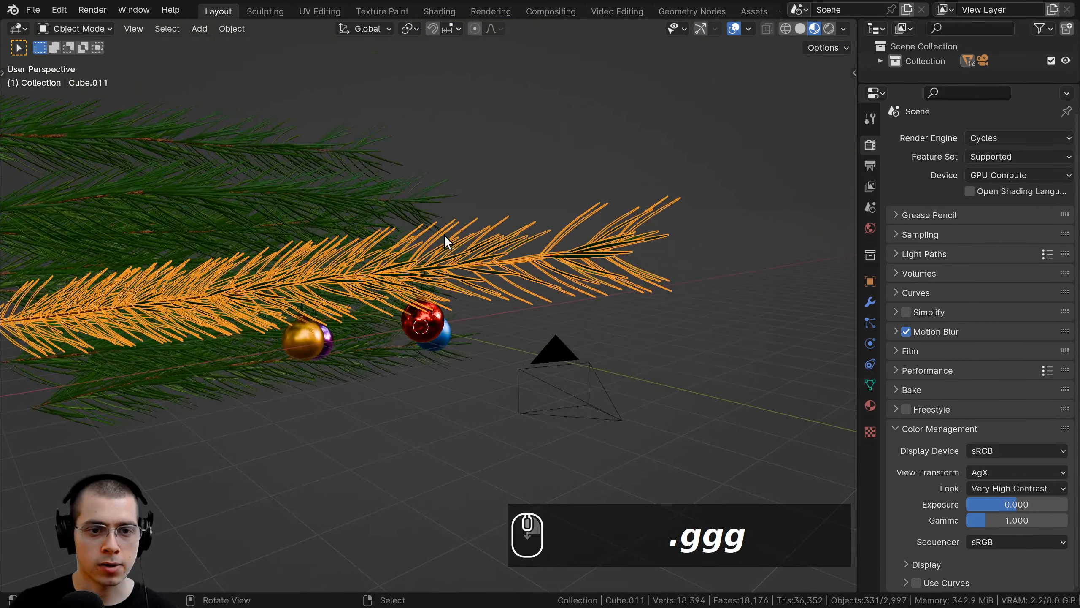
key("g")
left_click(488, 233)
Step: Move the red ornament close-up so the top of its loop meets the foreground branch's stem
right_click(434, 330)
scroll(425, 270, "up", 9)
middle_click_drag(477, 298, 574, 187)
key("g")
left_click(626, 216)
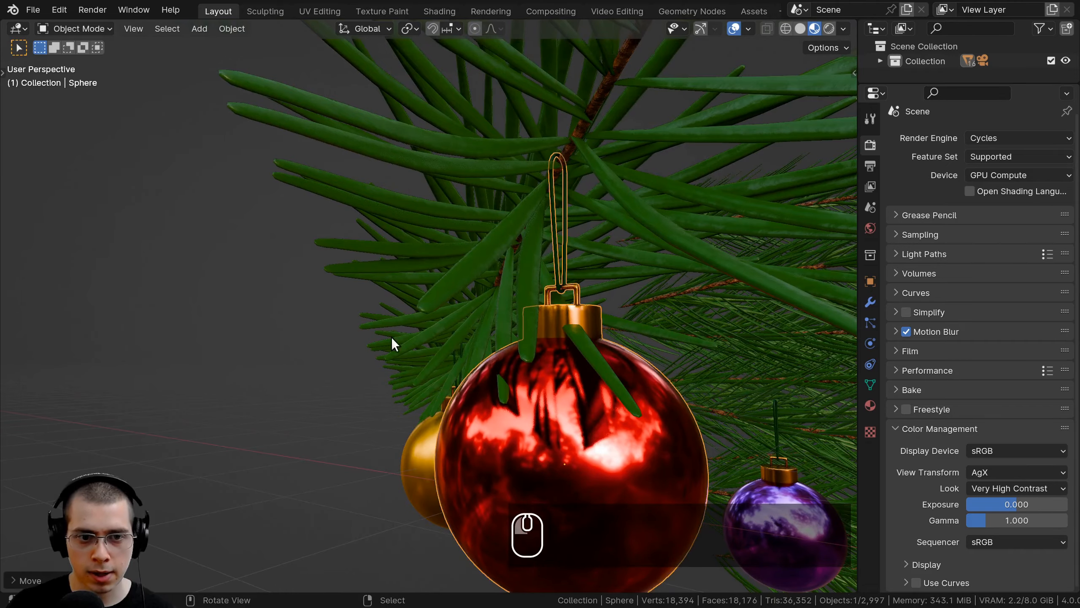
Step: Move the gold ornament beside the red one, rotate it slightly, and place its loop on the foreground branch
scroll(374, 345, "down", 4)
middle_click_drag(247, 394, 369, 383)
middle_click_drag(370, 383, 439, 310, "shift")
middle_click_drag(528, 251, 408, 272)
key("g")
left_click(438, 247)
middle_click_drag(438, 232, 298, 251)
middle_click_drag(561, 208, 517, 246, "shift")
key("g")
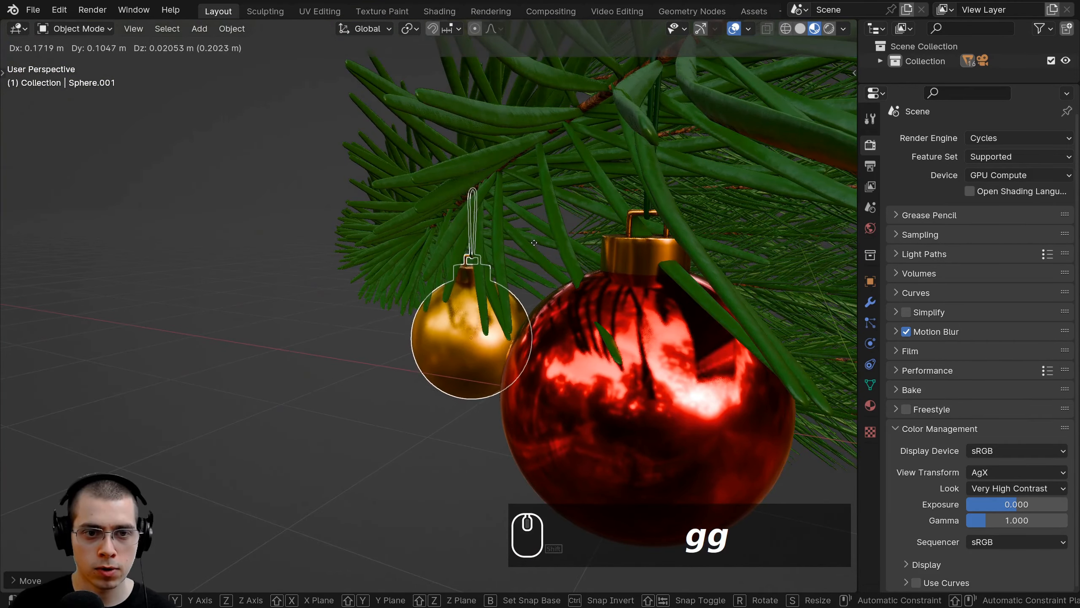
key("r")
left_click(334, 239)
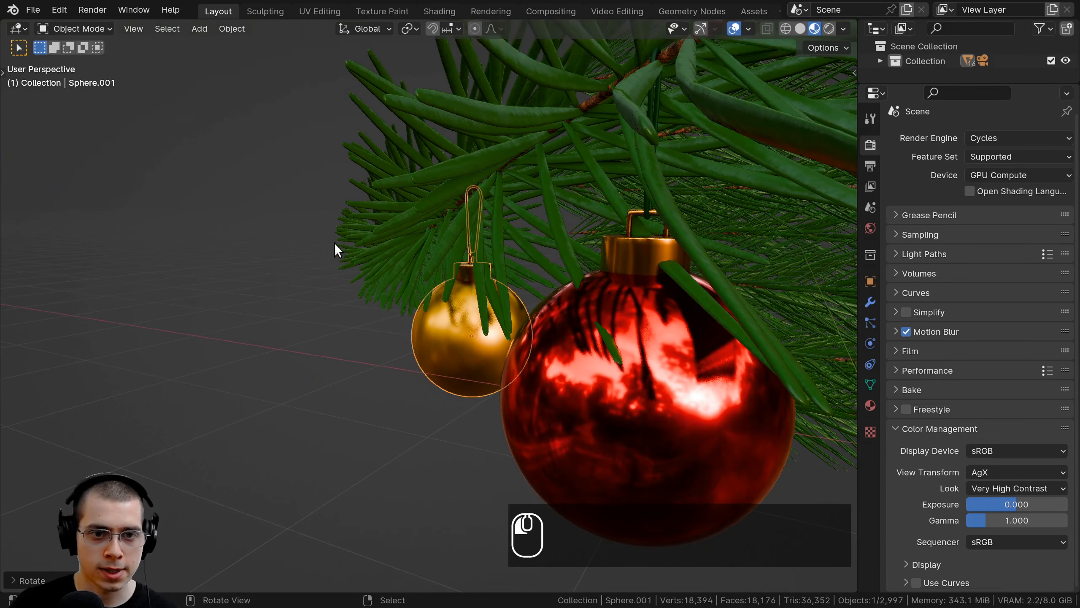
key("g")
left_click(389, 254)
Step: Enlarge the red ornament in camera view and move it slightly lower beneath the foreground branch
key("a")
middle_click_drag(390, 253, 299, 309)
key("KP_0")
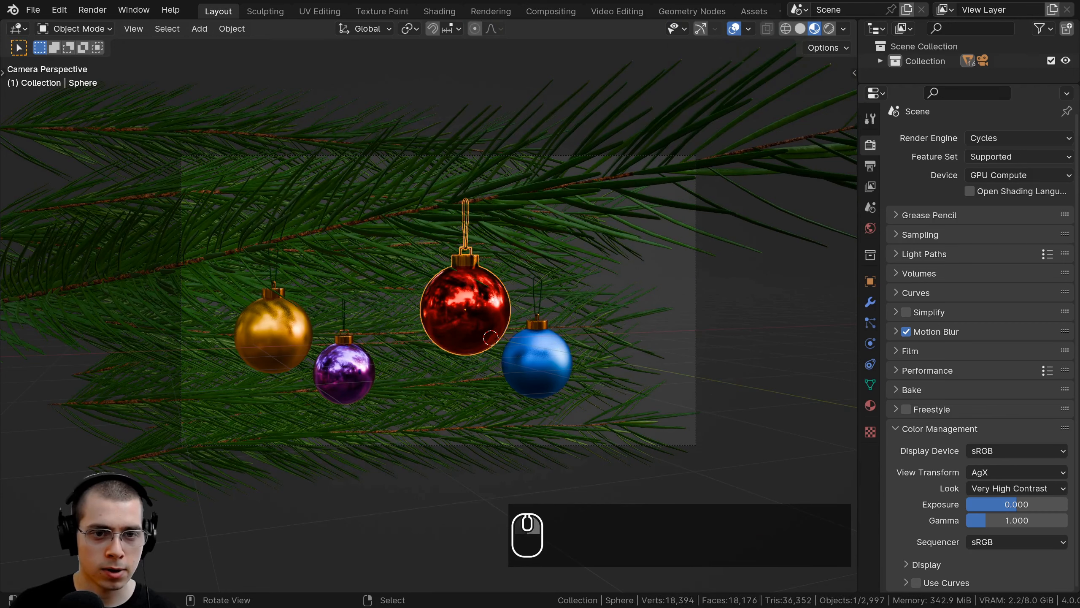
key("s")
key("g")
left_click(571, 365)
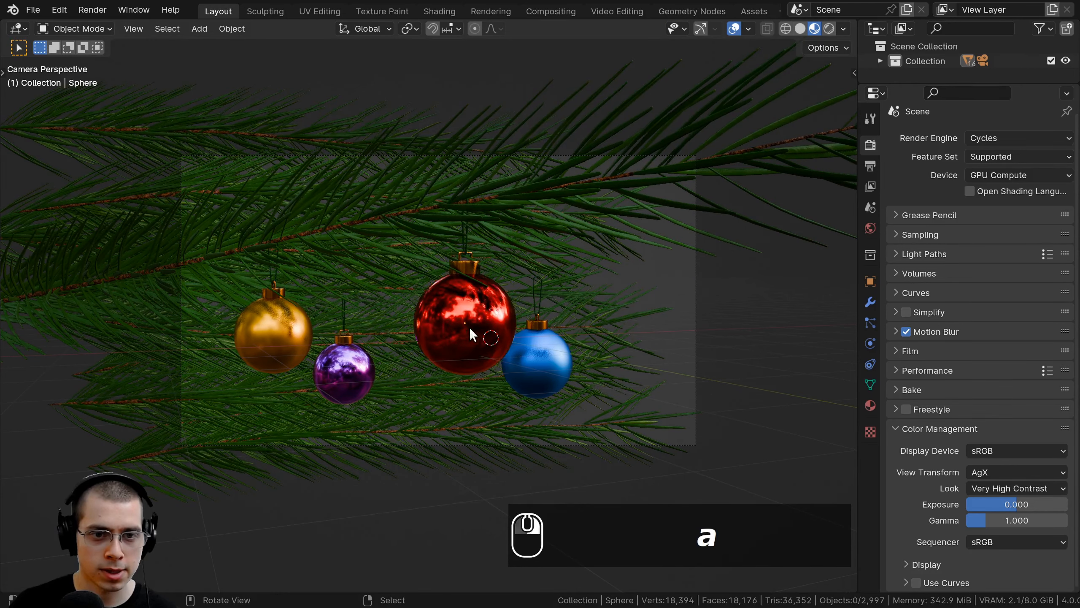
key("s")
key("g")
key("a")
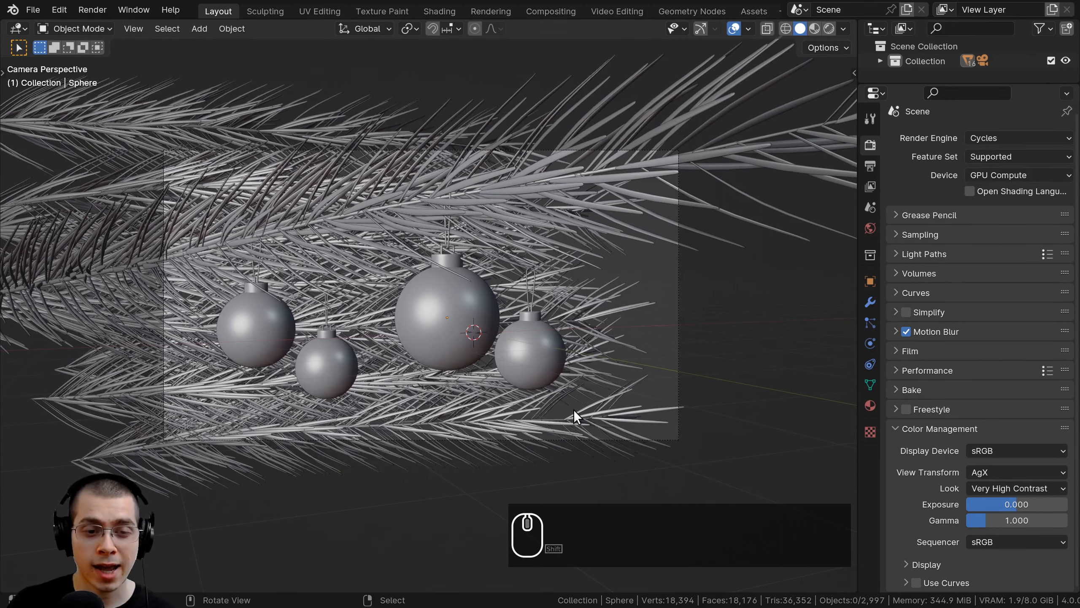
Step: Switch the viewport to rendered shading and inspect the lighting and arrangement of ornaments and branches through the camera
key("z")
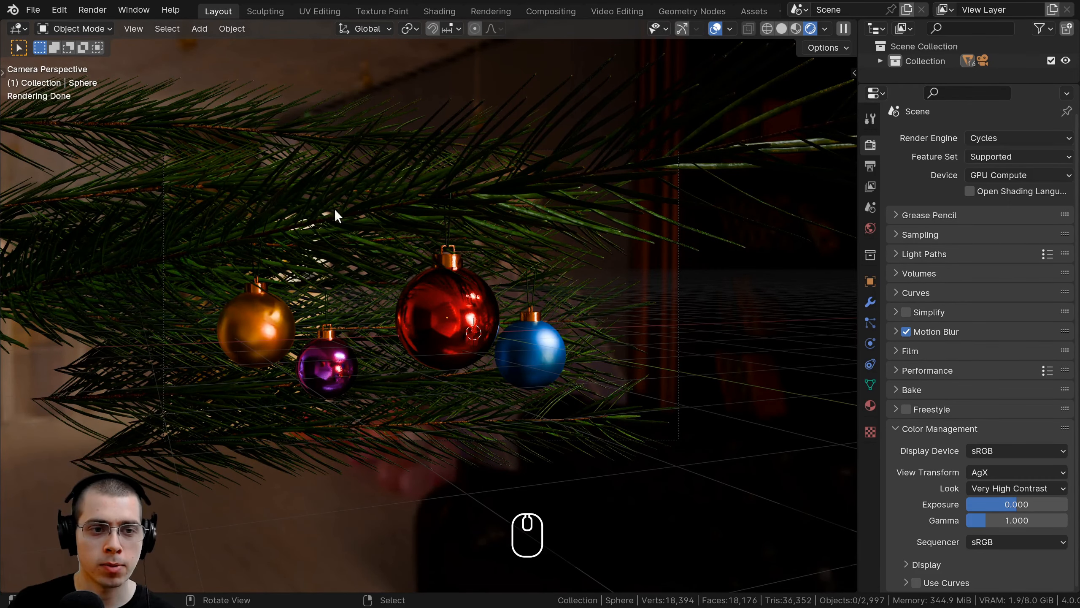
scroll(260, 174, "down", 1)
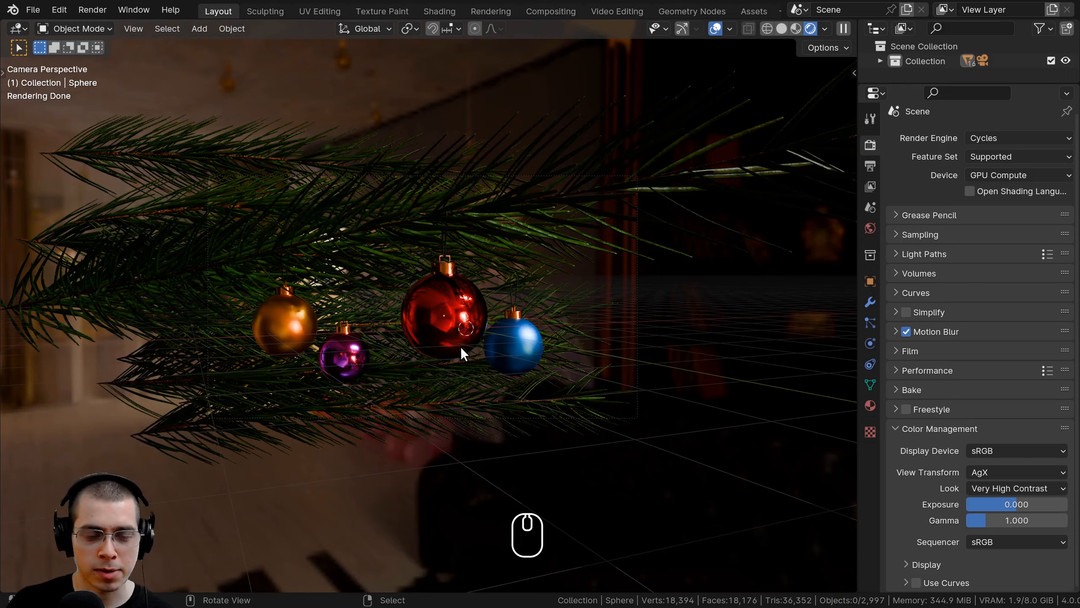
scroll(419, 346, "up", 2)
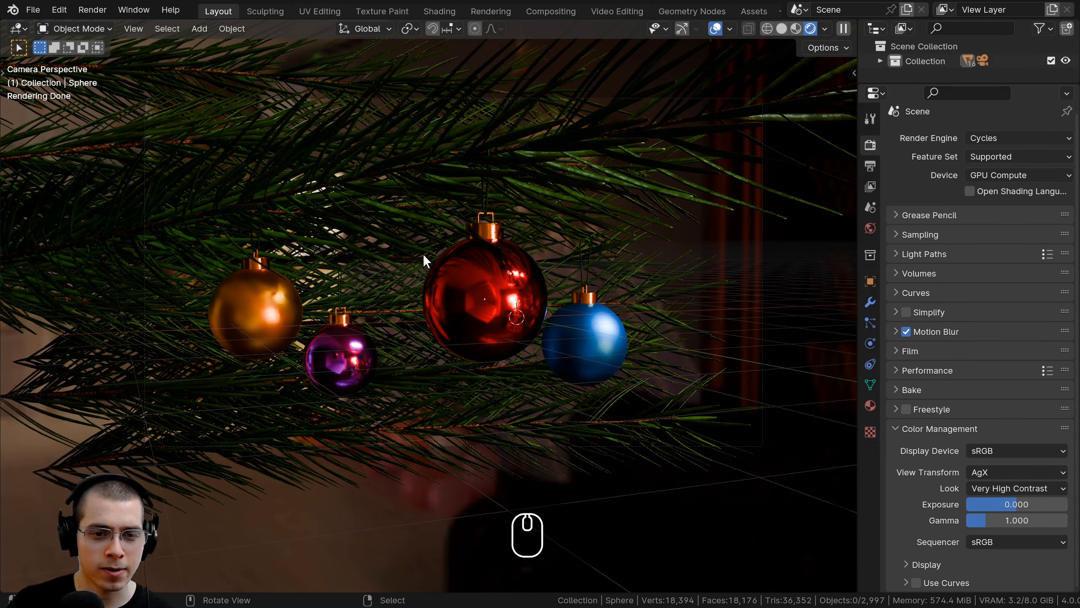
right_click(481, 293)
key("a")
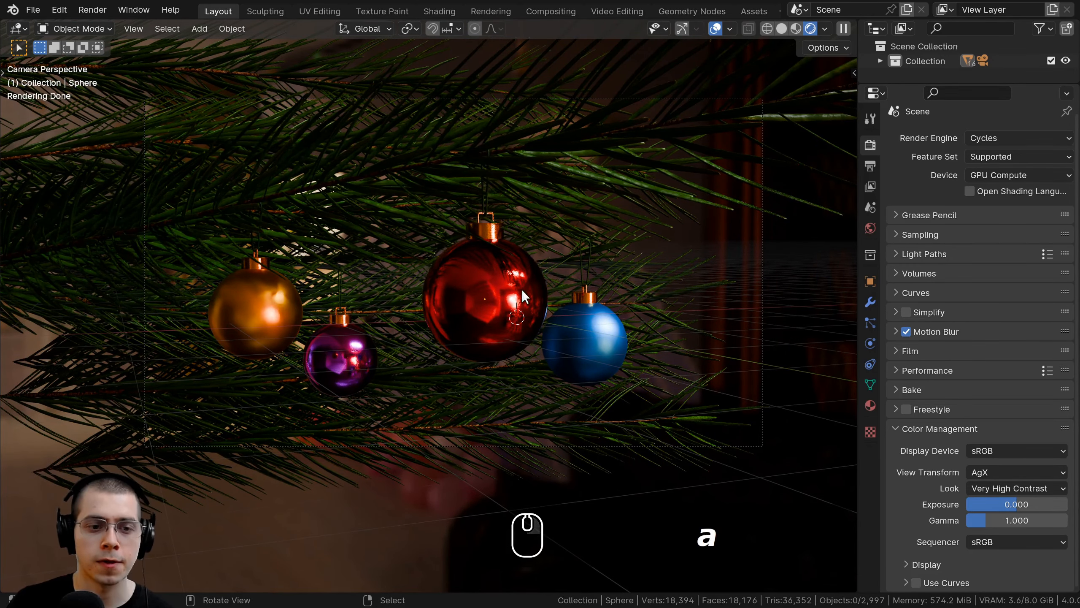
scroll(541, 276, "down", 1)
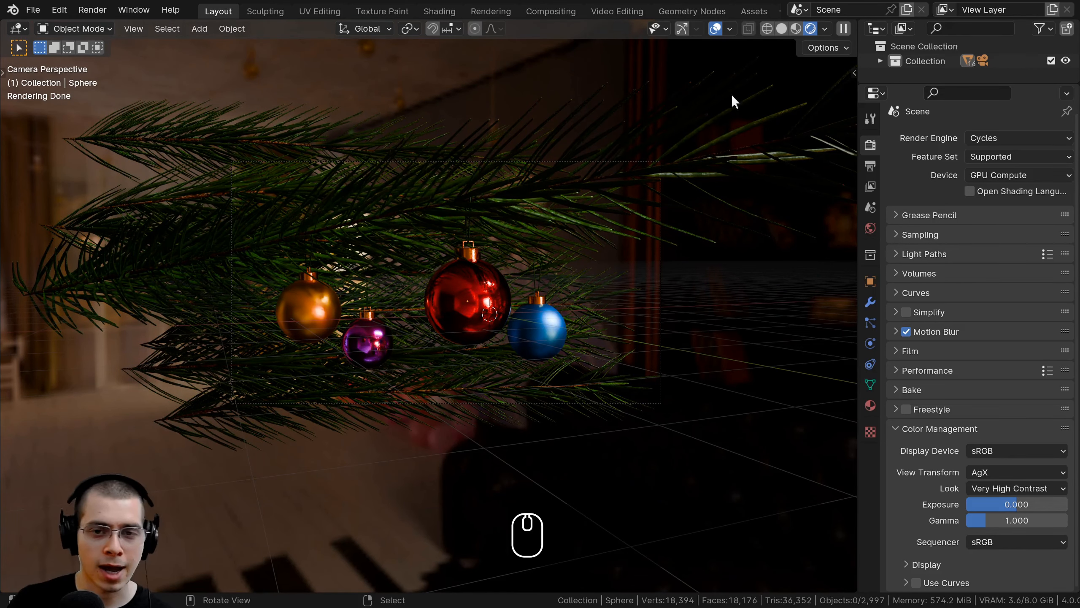
middle_click_drag(669, 166, 662, 171, "shift")
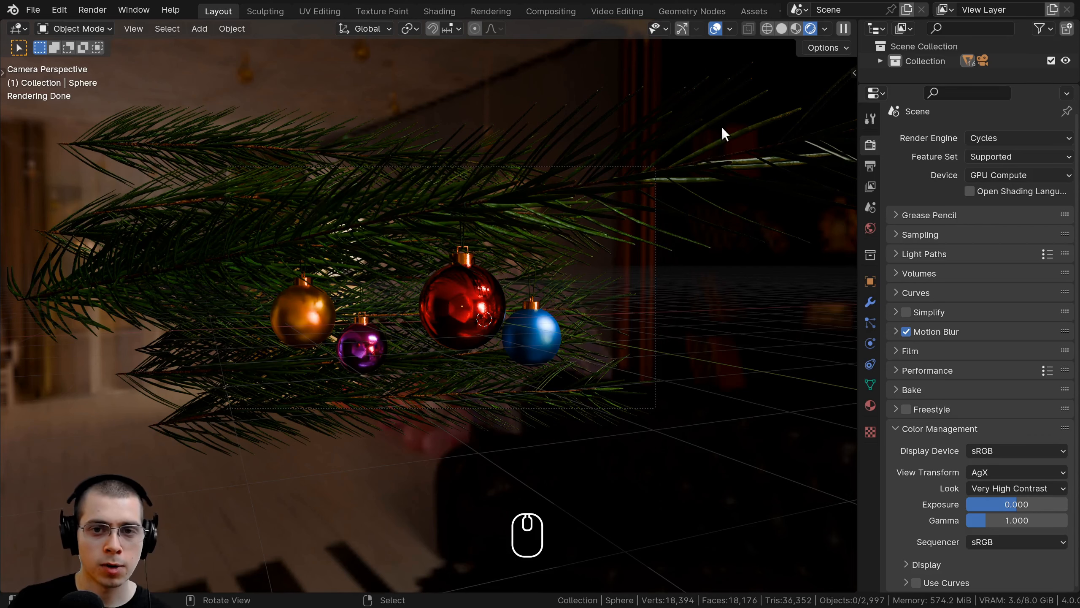
Step: Define a render region around the camera frame so only that area is rendered
key("ctrl+b")
left_click_drag(738, 103, 183, 455)
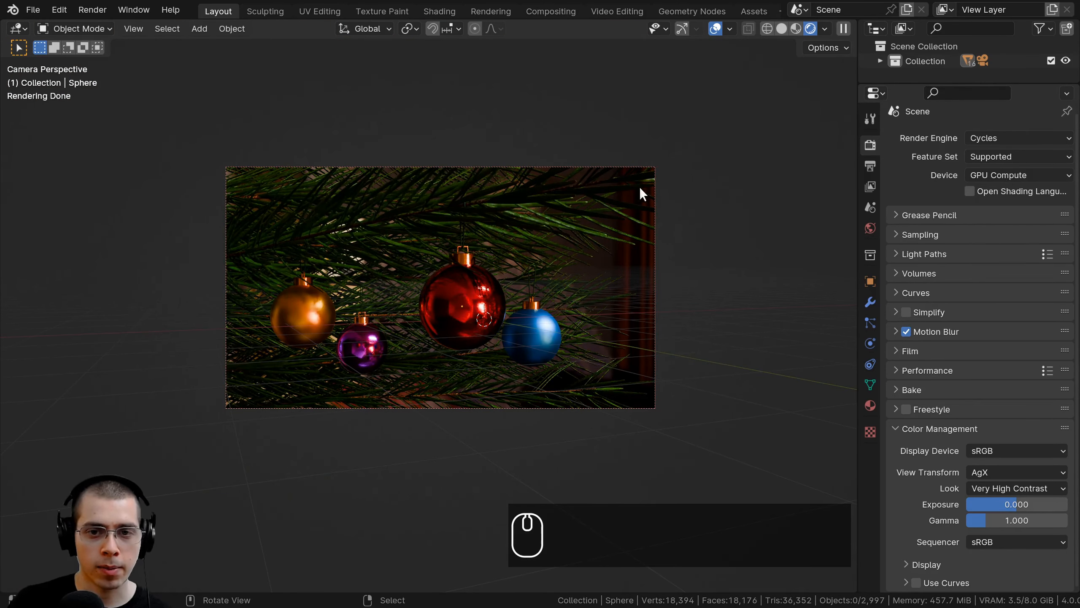
scroll(552, 148, "up", 2)
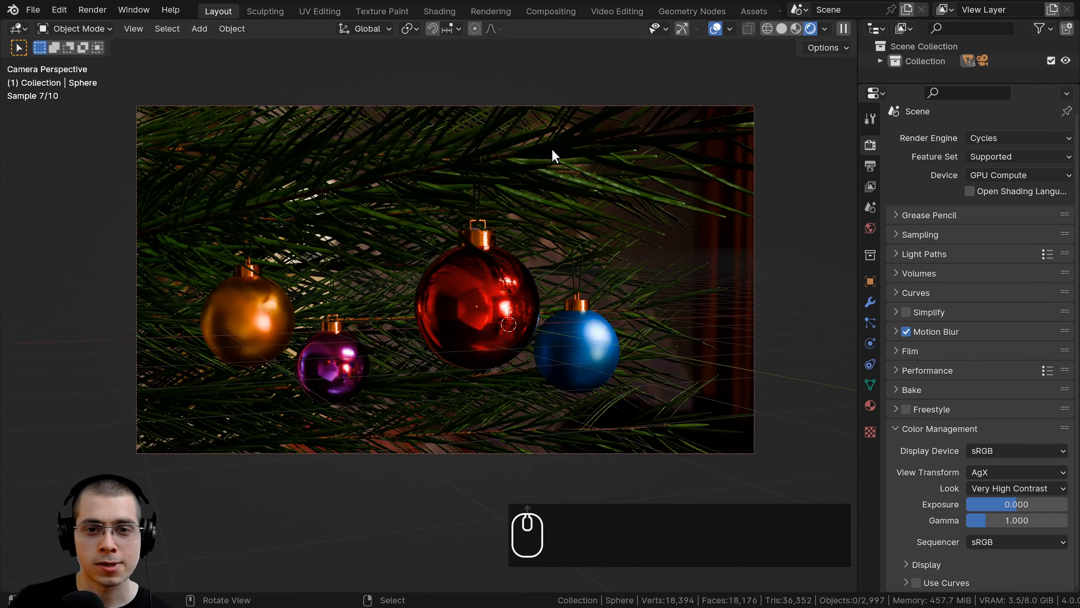
Step: Enable depth of field on the camera, with the red ornament as focus object and an F-Stop of 0.1
left_click(572, 106)
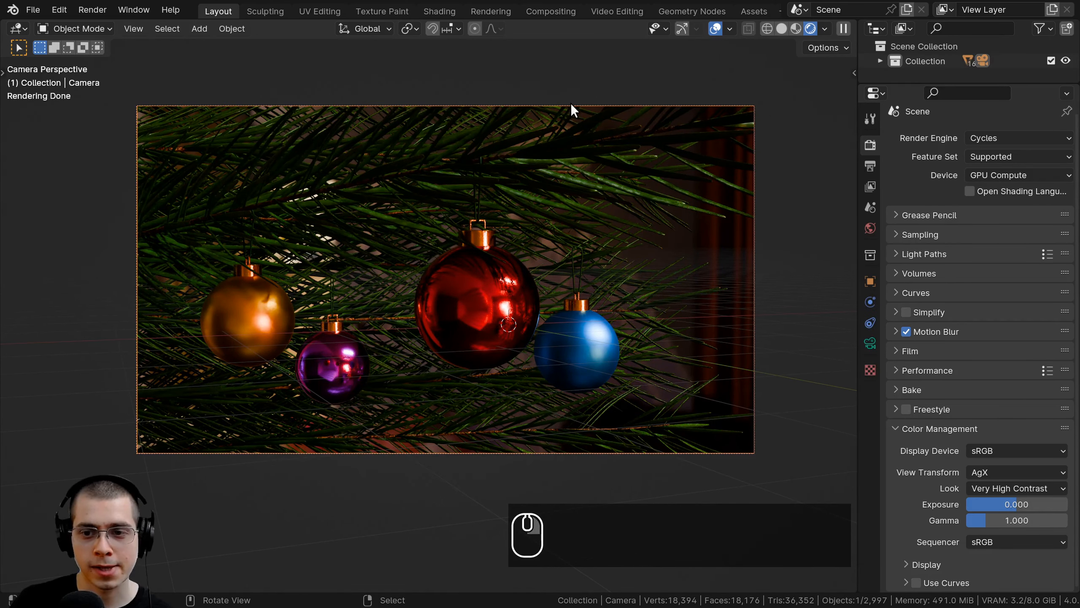
left_click(873, 343)
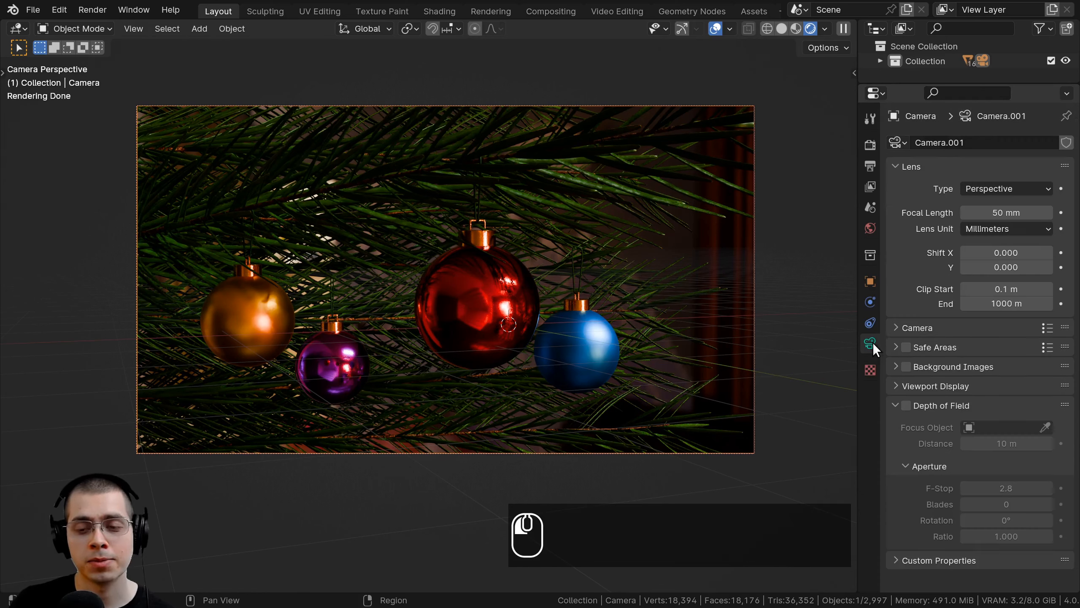
left_click(905, 404)
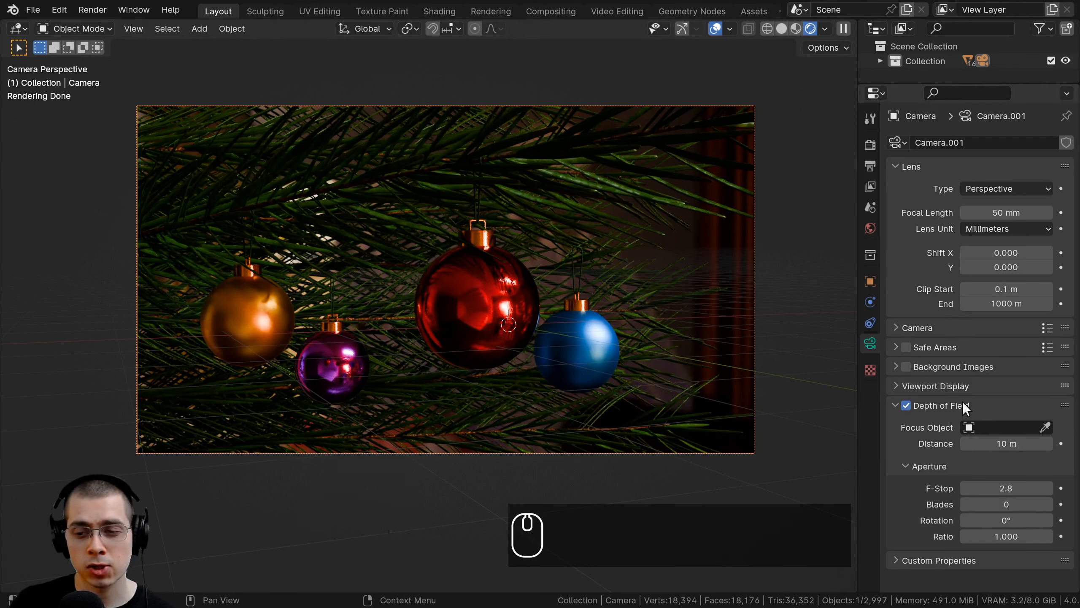
left_click(1046, 428)
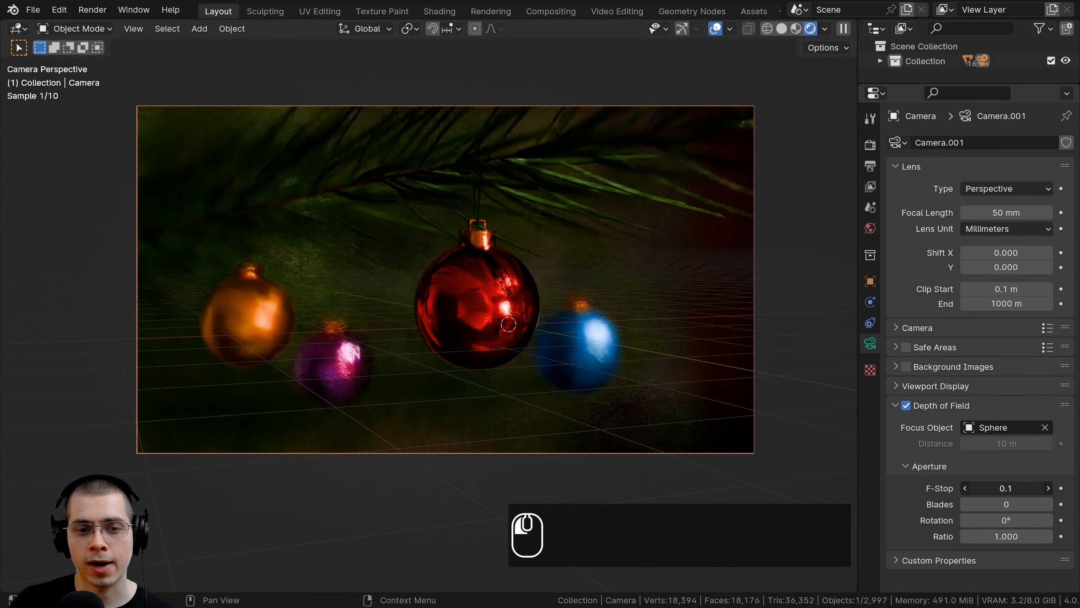
mouse_move(1006, 488)
left_mouse_down()
mouse_move(1037, 489)
mouse_move(998, 488)
left_mouse_up()
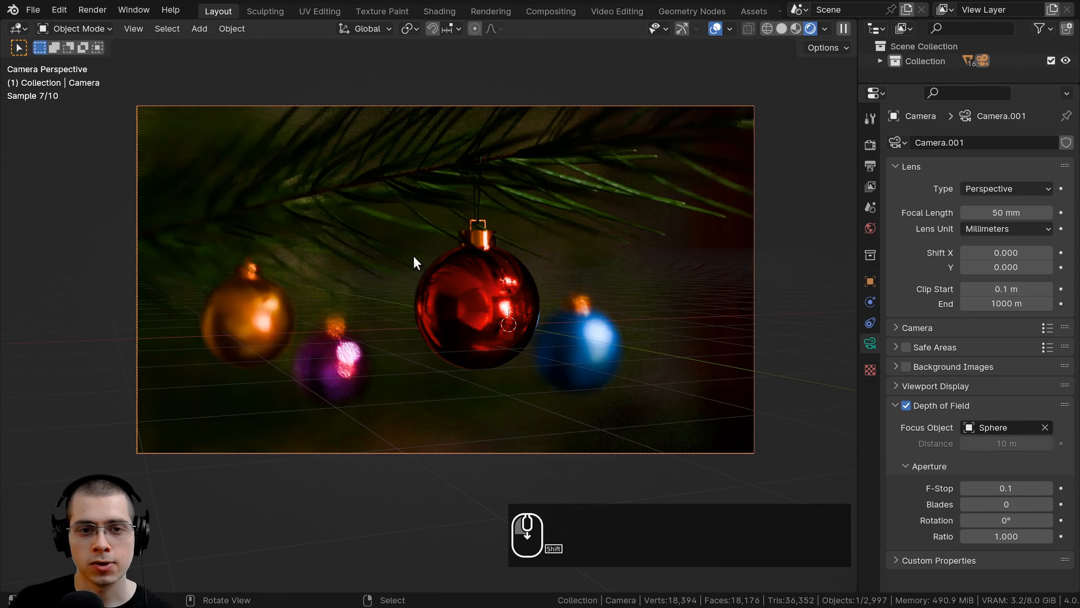
scroll(414, 255, "down", 1)
scroll(548, 224, "up", 1)
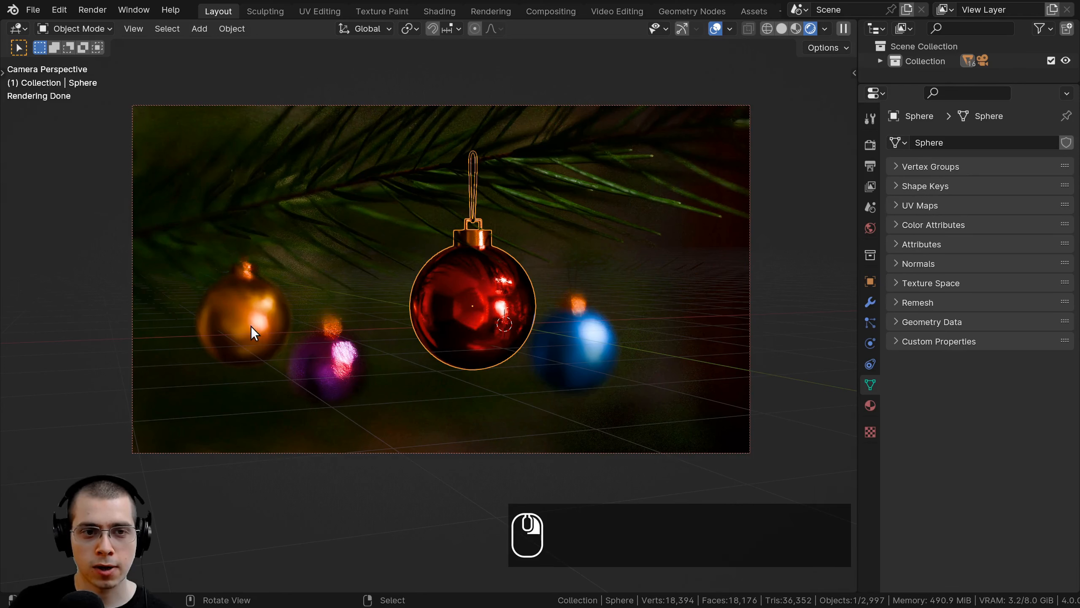
middle_click_drag(531, 281, 529, 280, "shift")
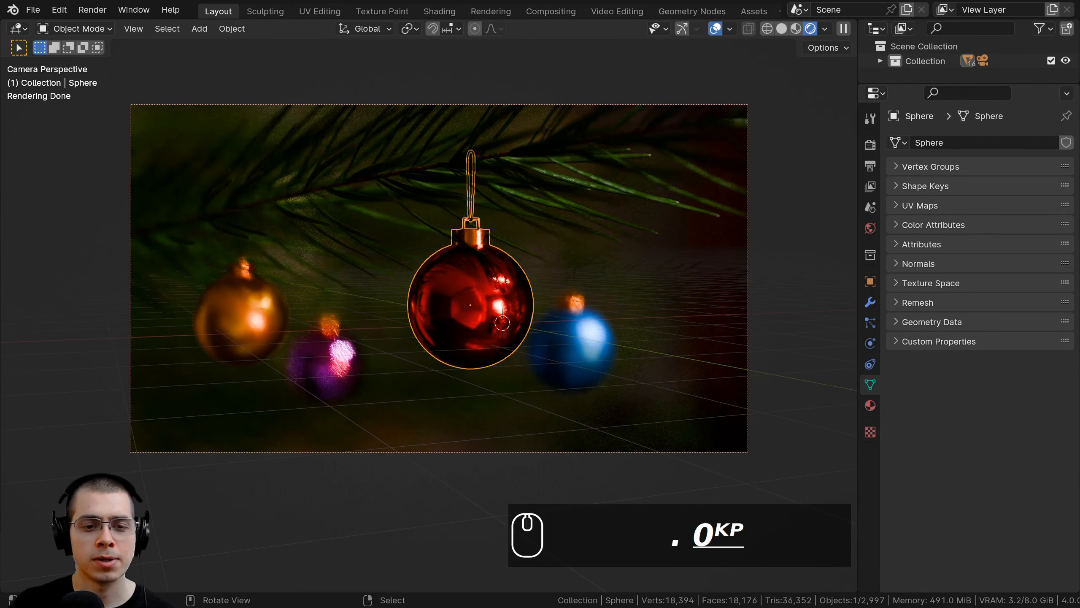
Step: Reselect the camera and set its depth of field F-Stop to 0.5
left_click(604, 105)
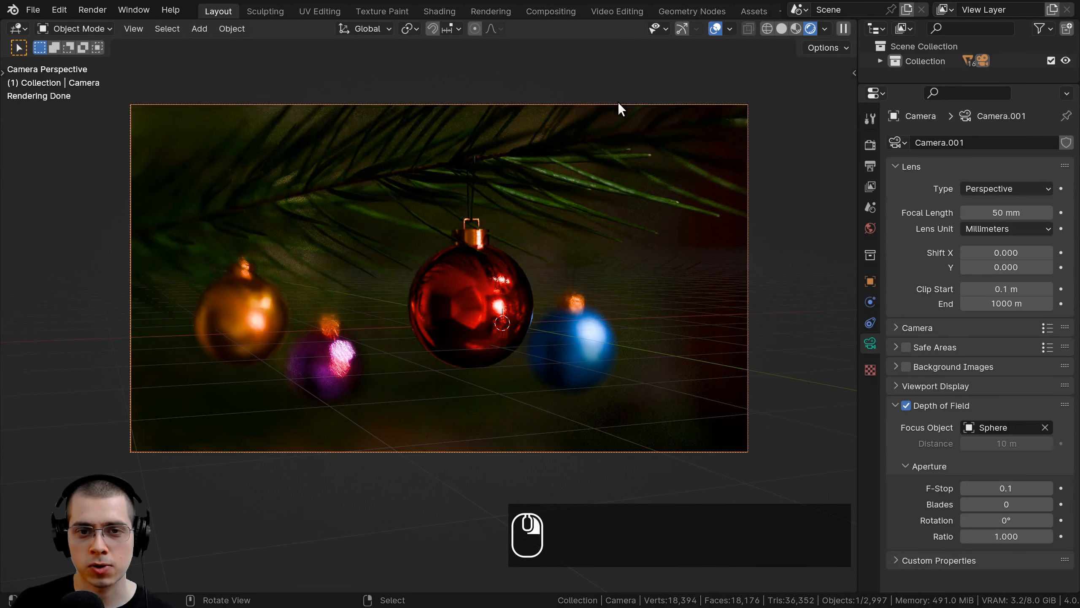
left_click(1021, 489)
key("BackSpace")
type("5")
key("Return")
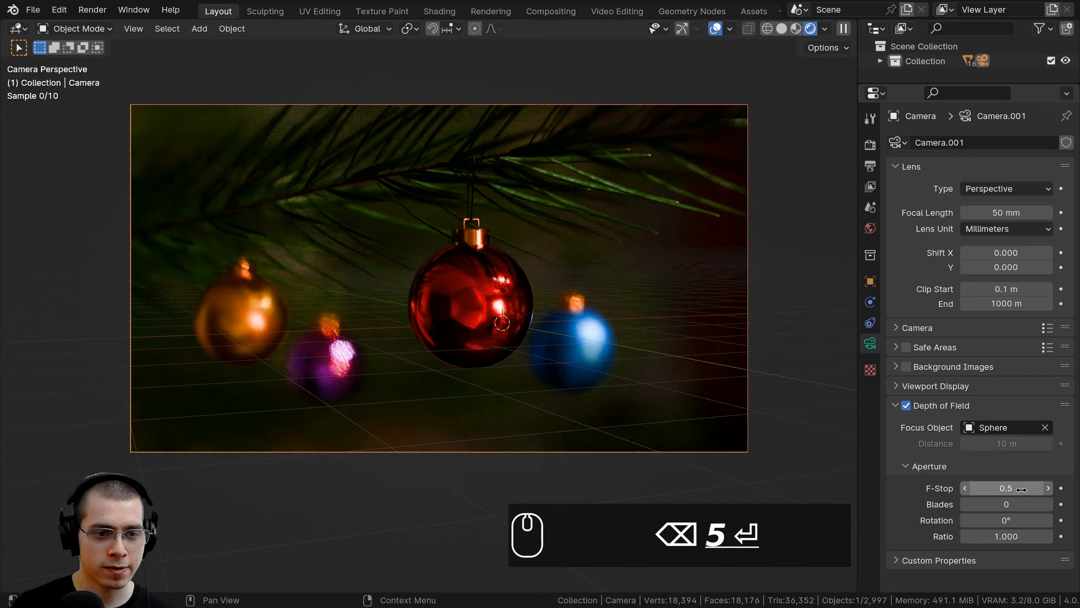
middle_click_drag(515, 246, 516, 239, "shift")
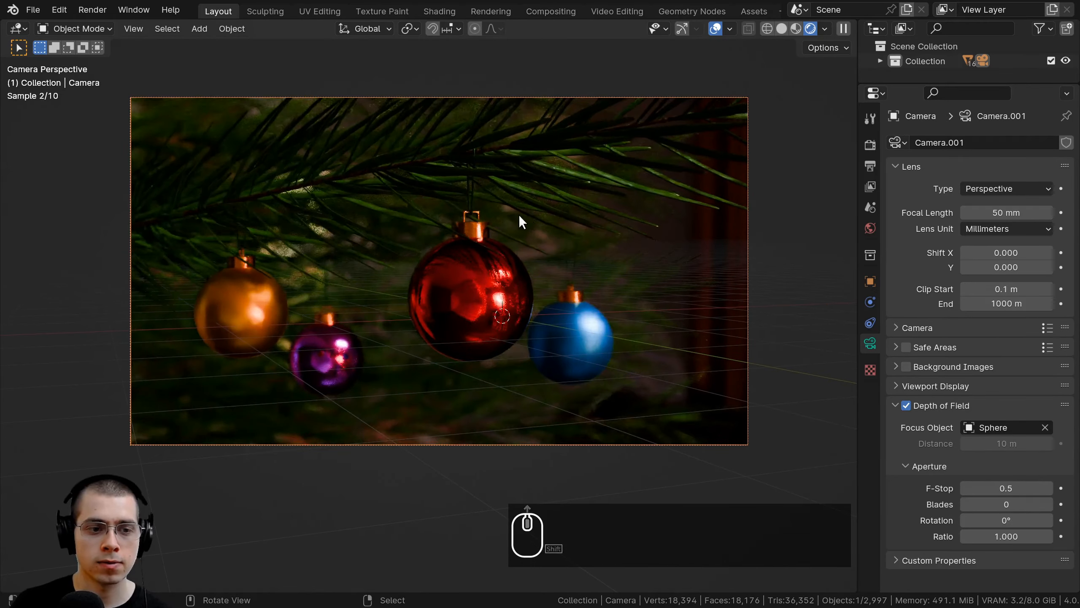
Step: Scale the small foreground branch down to about 0.82, move it slightly, and adjust its tilt with a free trackball rotation
key("s")
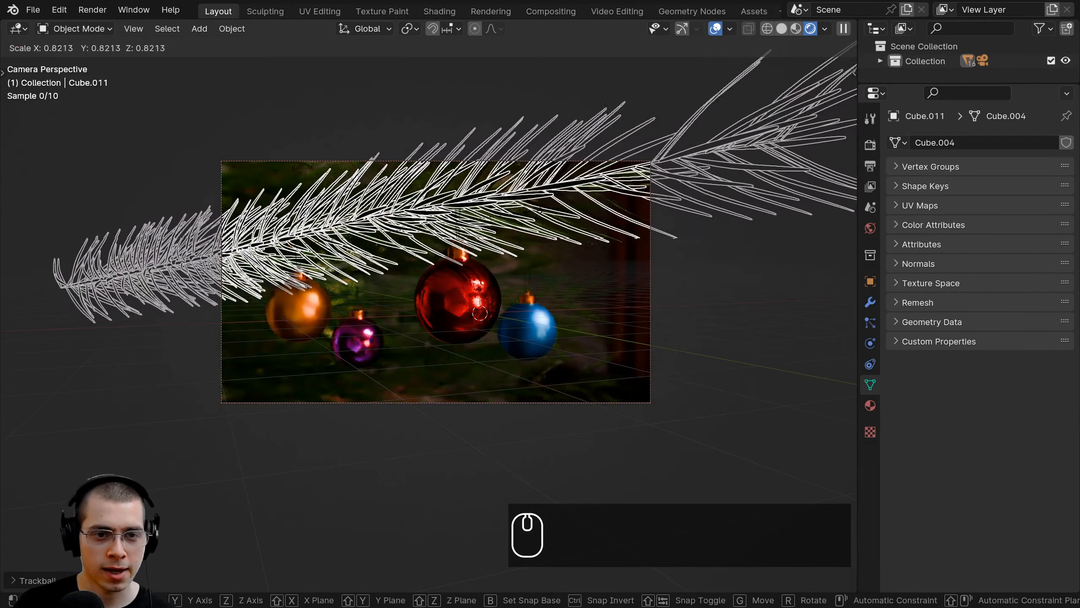
left_click(533, 217)
key("g")
left_click(531, 209)
key("r")
key("r")
left_click(530, 210)
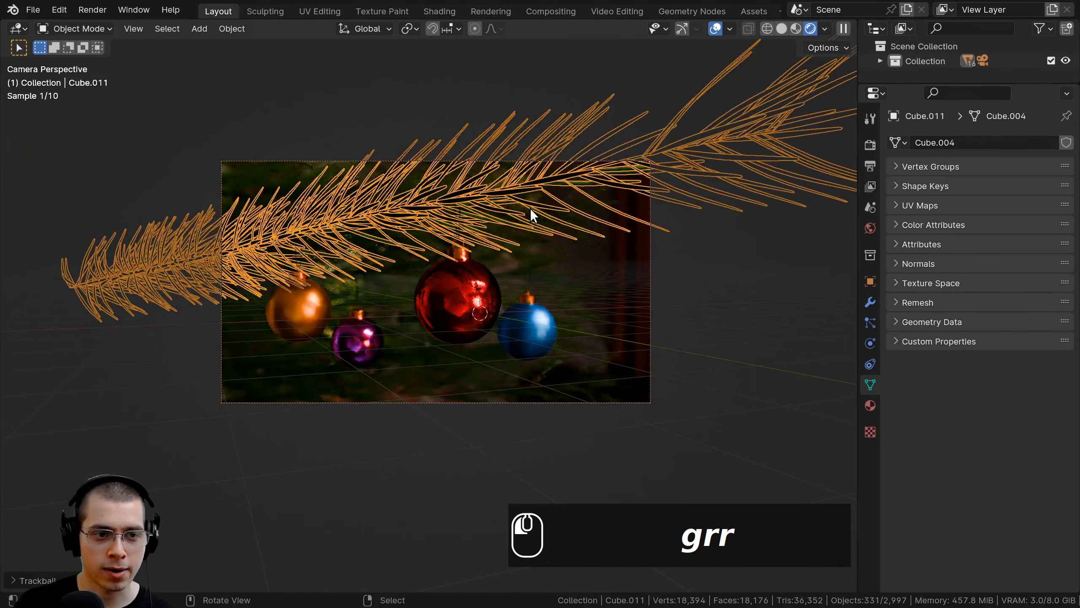
Step: Reselect the foreground branch and adjust its tilt with a further free trackball rotation, then deselect it
key("a")
right_click(340, 231)
key("r")
key("r")
left_click(410, 227)
key("a")
scroll(433, 217, "up", 1)
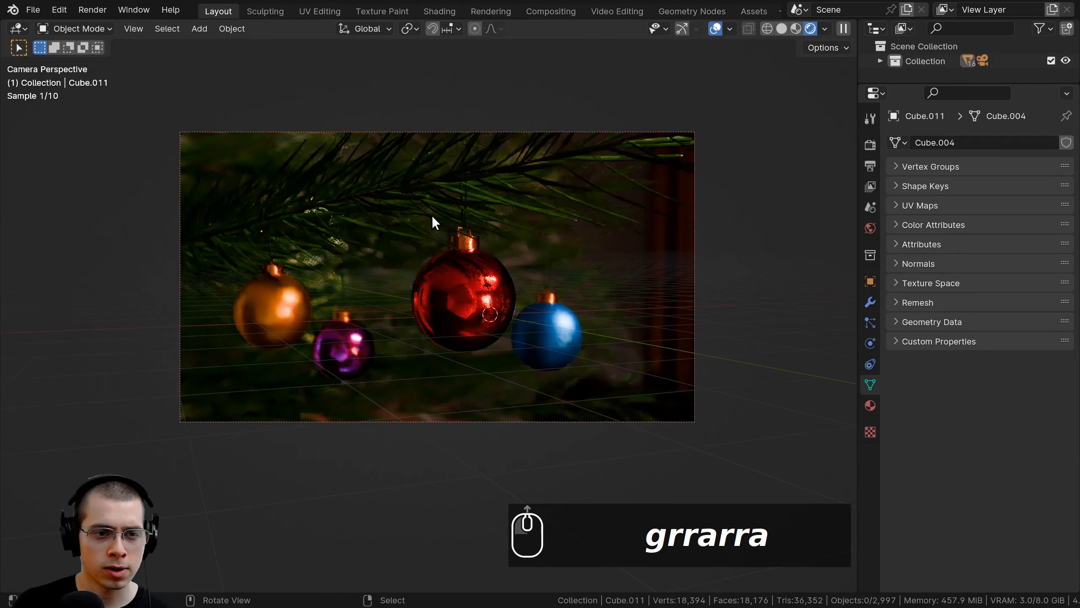
Step: Scale the foreground branch up slightly and reposition it so the ornament strings meet it in the camera view
right_click(433, 183)
key("s")
left_click(539, 193)
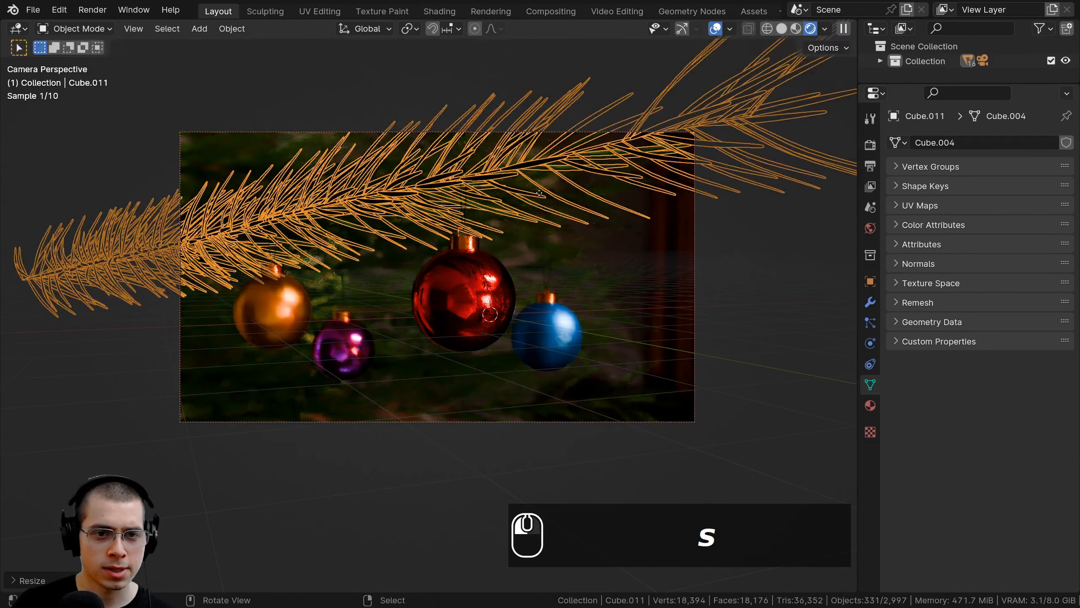
key("g")
left_click(412, 190)
key("a")
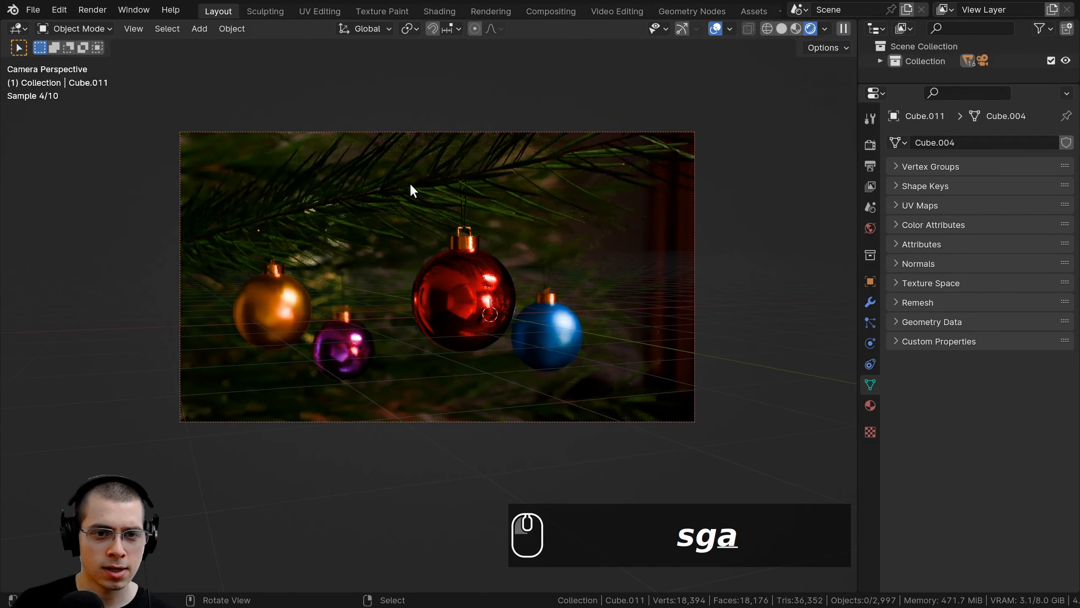
right_click(535, 187)
key("g")
left_click(535, 183)
key("a")
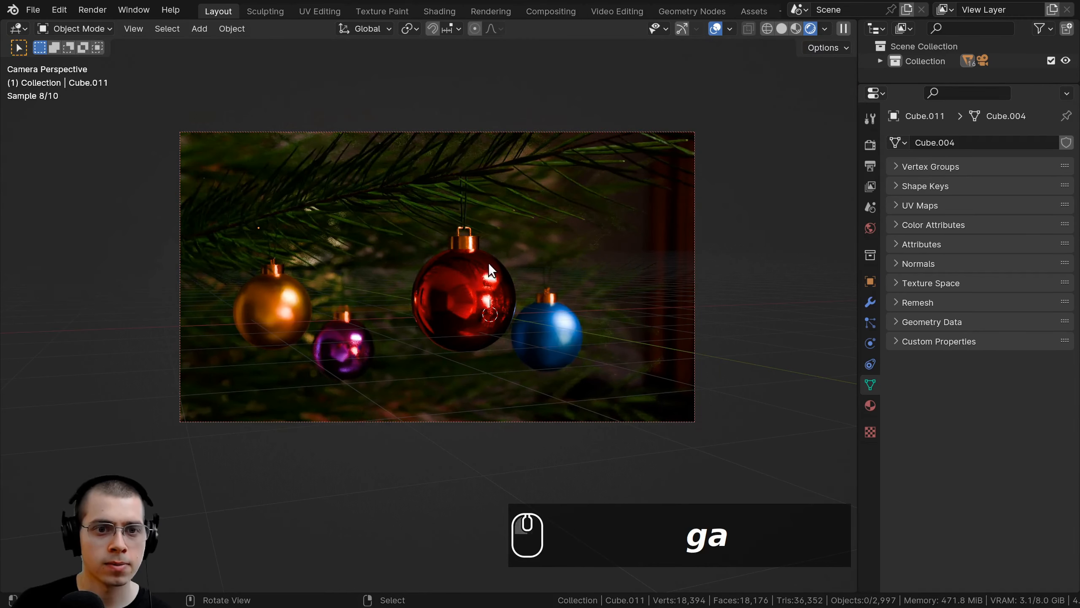
Step: Duplicate the foreground branch in solid shading and place the copy near the ornaments
scroll(535, 183, "up", 1)
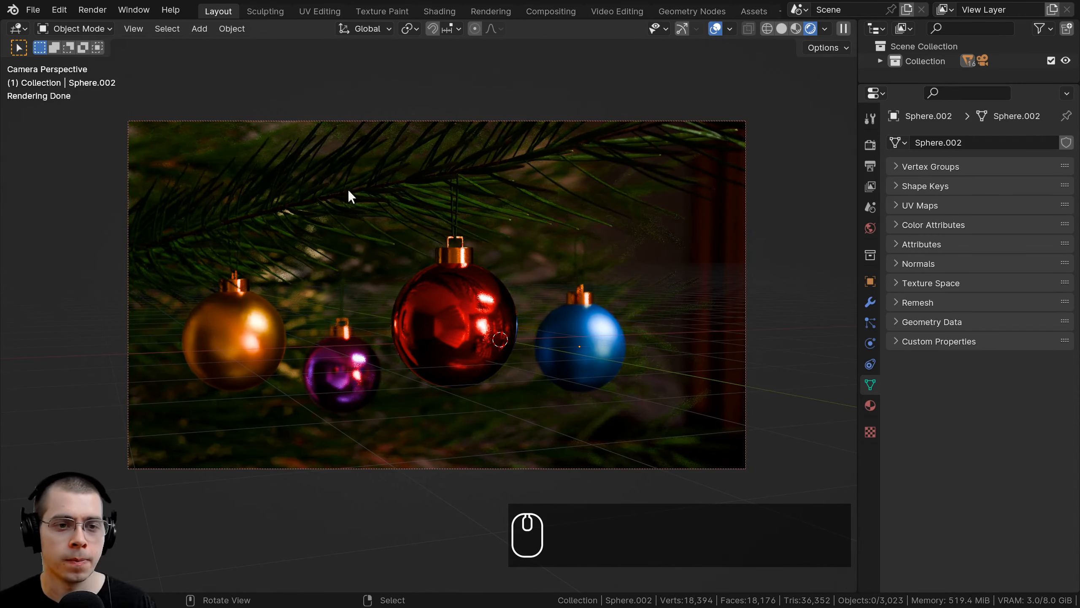
right_click(392, 190)
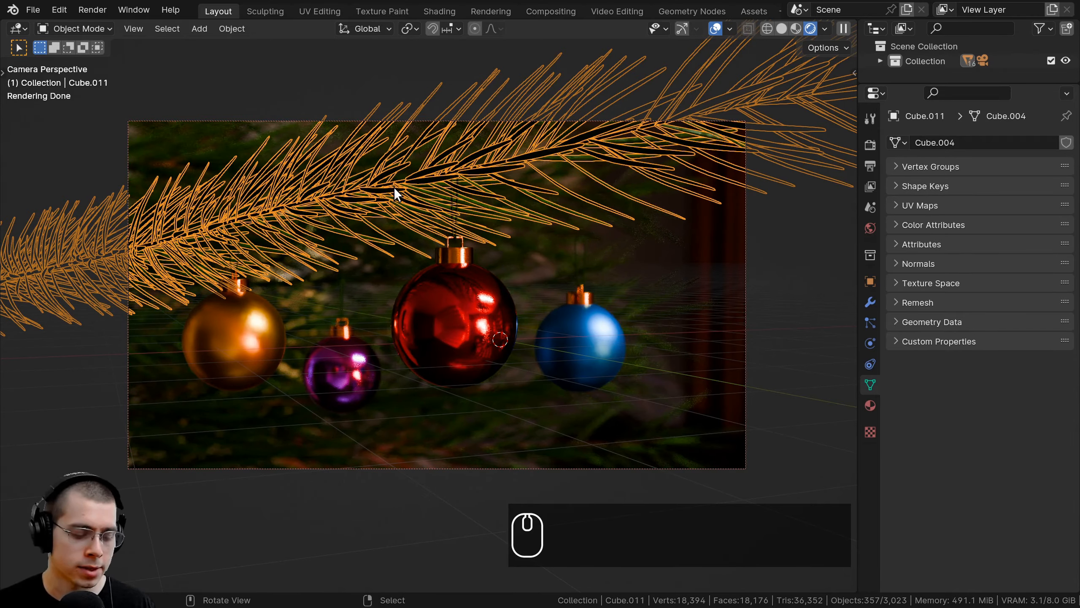
key("z")
left_click(579, 193)
mouse_move(579, 192)
middle_mouse_down()
mouse_move(415, 290)
mouse_move(378, 369)
middle_mouse_up()
key("shift+d")
left_click(501, 308)
Step: Tilt the branch copy with a free trackball rotation and move it lower and behind the original, beside the ornaments
middle_click_drag(501, 308, 484, 225)
key("r")
key("r")
left_click(483, 191)
key("g")
left_click(470, 218)
scroll(473, 166, "up", 3)
middle_click_drag(485, 226, 508, 226)
key("g")
left_click(474, 185)
key("g")
left_click(601, 224)
key("g")
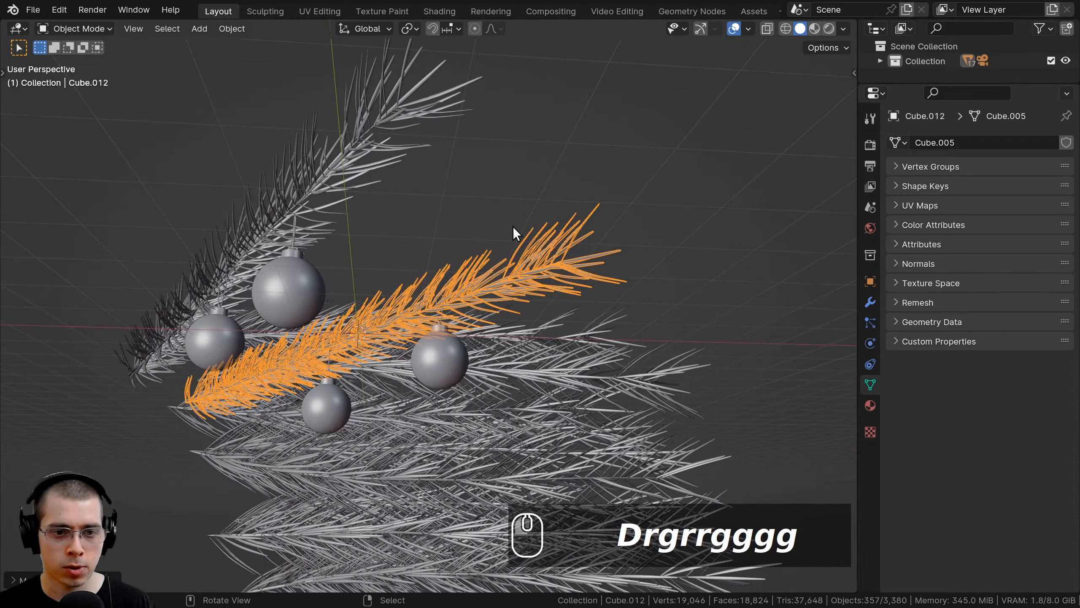
left_click(513, 226)
Step: Rotate the branch copy slightly and nudge its position while checking it through the camera in rendered shading
key("KP_0")
key("z")
left_click(550, 148)
scroll(650, 268, "up", 1)
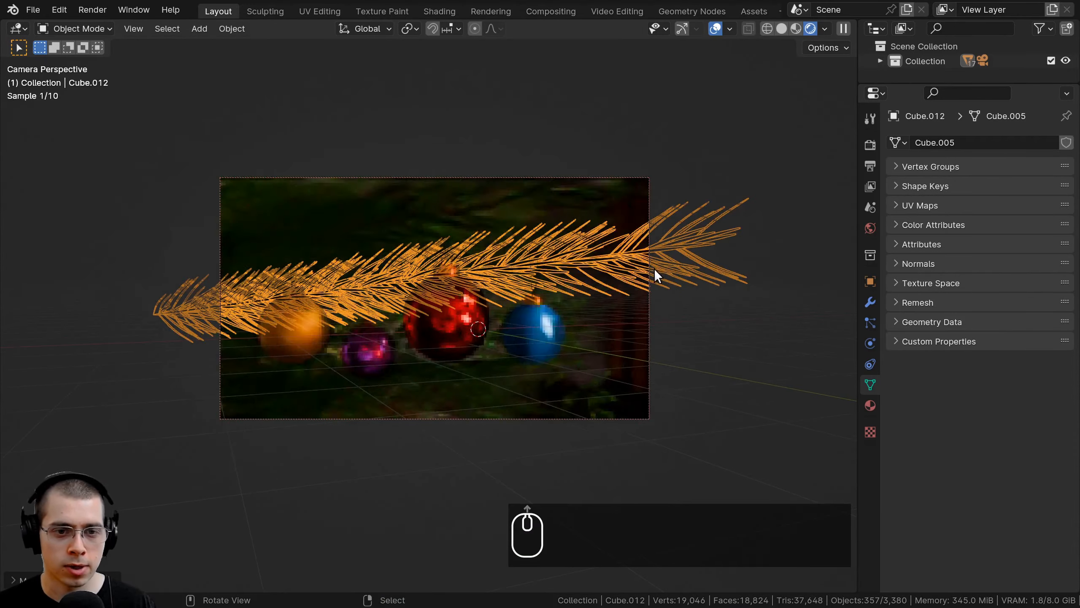
key("r")
left_click(657, 272)
key("g")
left_click(662, 274)
key("a")
left_click(598, 258)
key("g")
left_click(606, 268)
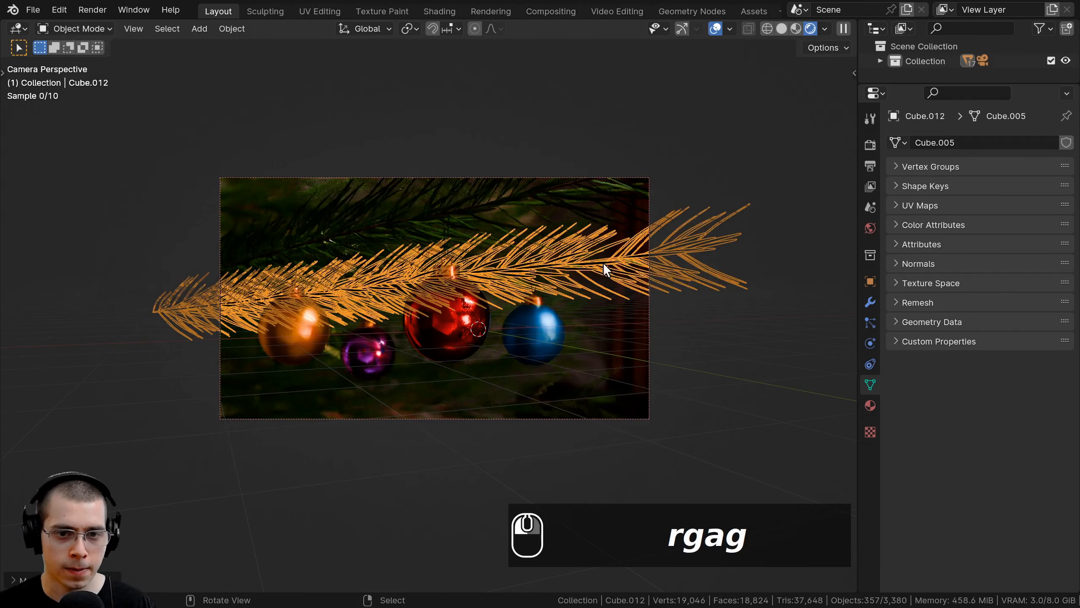
Step: Refine the branch copy with another small rotation and shift it slightly toward the blue ornament's side
key("r")
left_click(676, 279)
key("g")
left_click(681, 281)
key("a")
left_click(625, 267)
key("g")
left_click(630, 269)
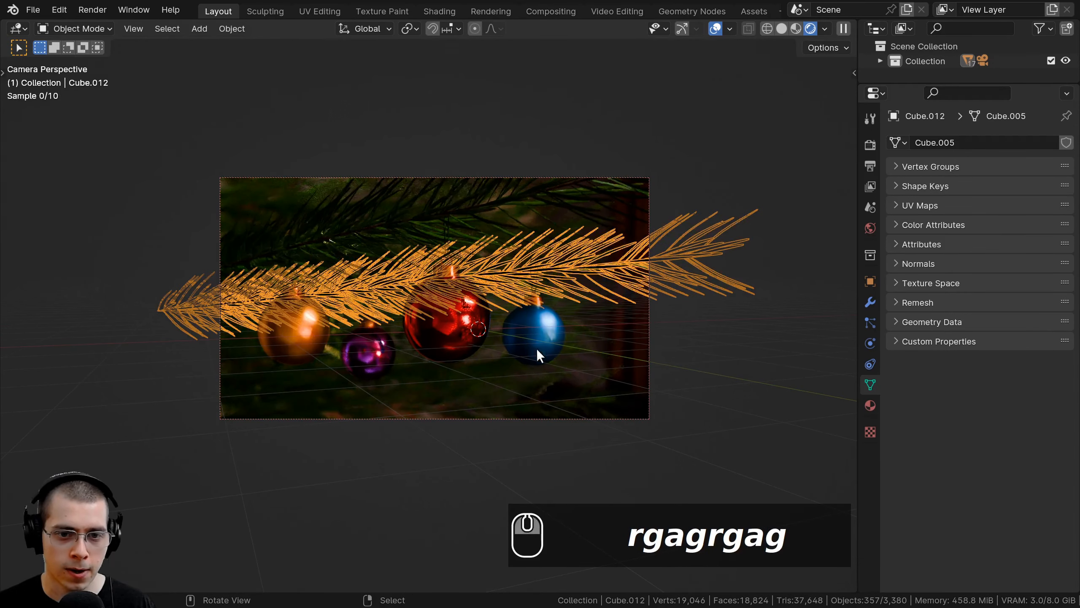
Step: Move the blue ornament farther from the red one, scale it down slightly and align it under the second branch
left_click(536, 352)
scroll(624, 346, "up", 3)
key("g")
left_click(682, 350)
key("s")
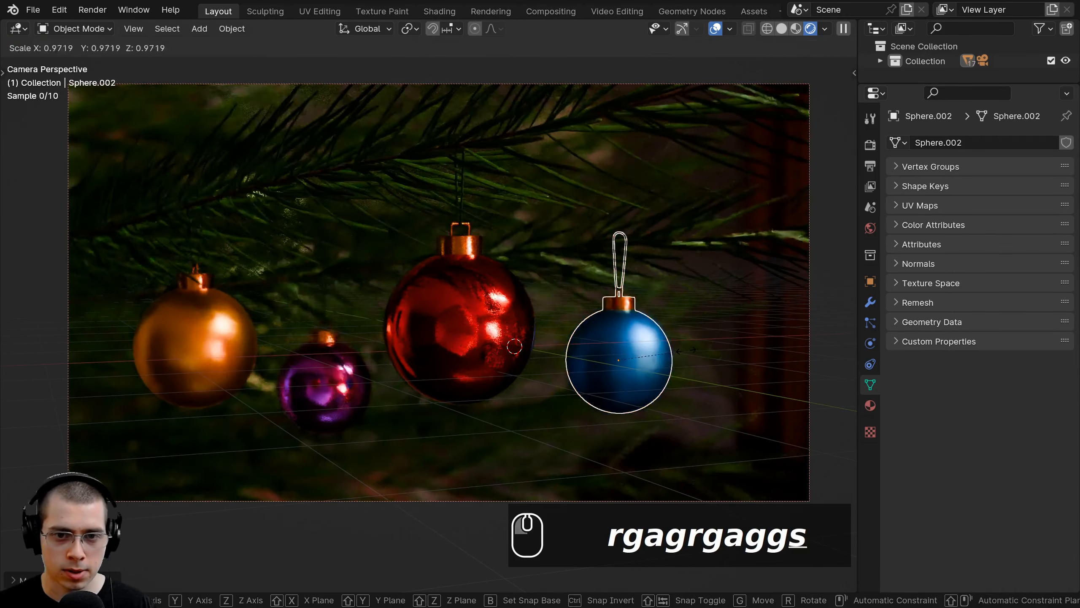
left_click(680, 346)
key("g")
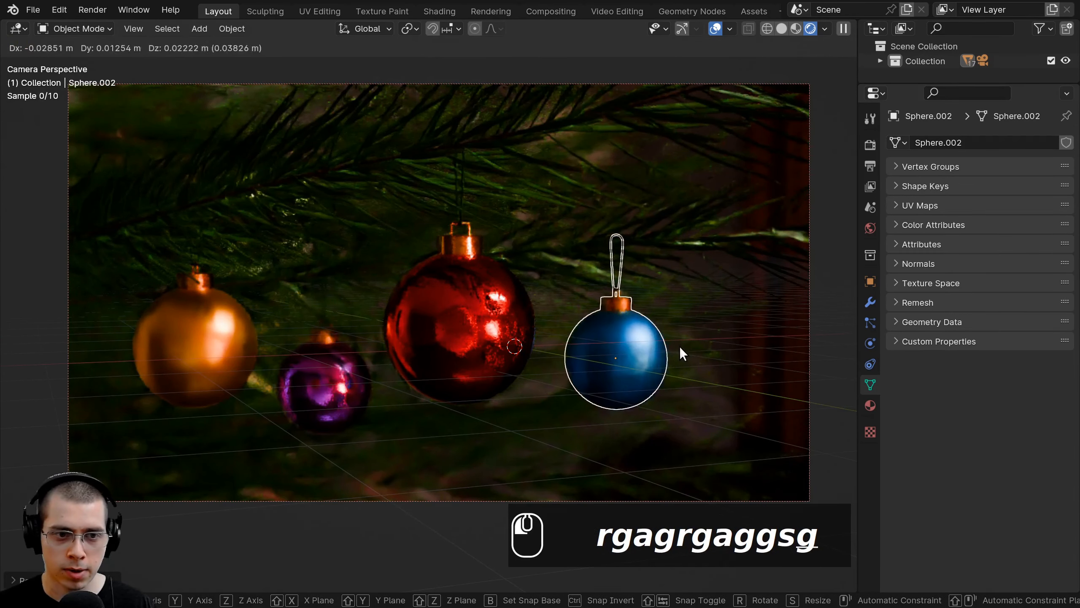
left_click(679, 347)
Step: Nudge the purple ornament's position slightly beneath the branches and deselect it
key("a")
left_click(324, 369)
key("g")
left_click(326, 368)
key("a")
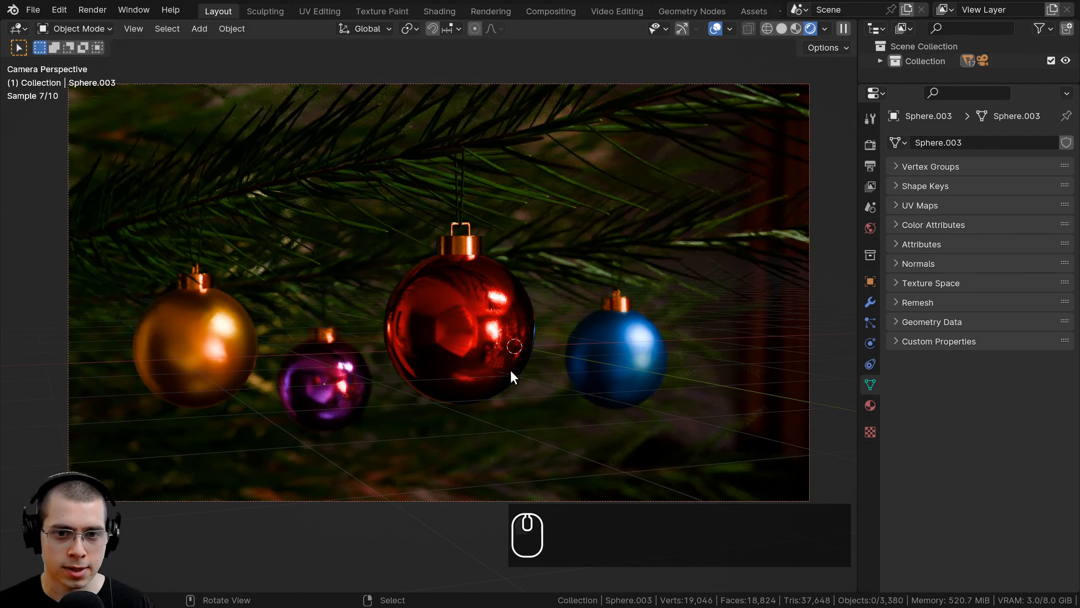
Step: Save the Christmas Tutorial.blend file
scroll(523, 365, "down", 2)
key("ctrl+s")
scroll(570, 196, "up", 1)
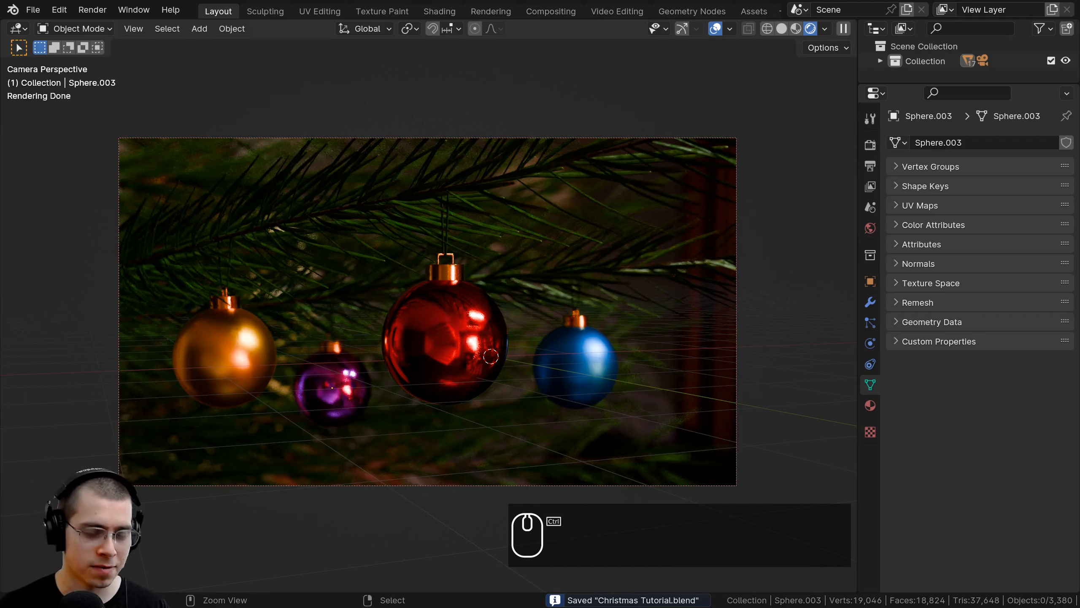
key("ctrl+s")
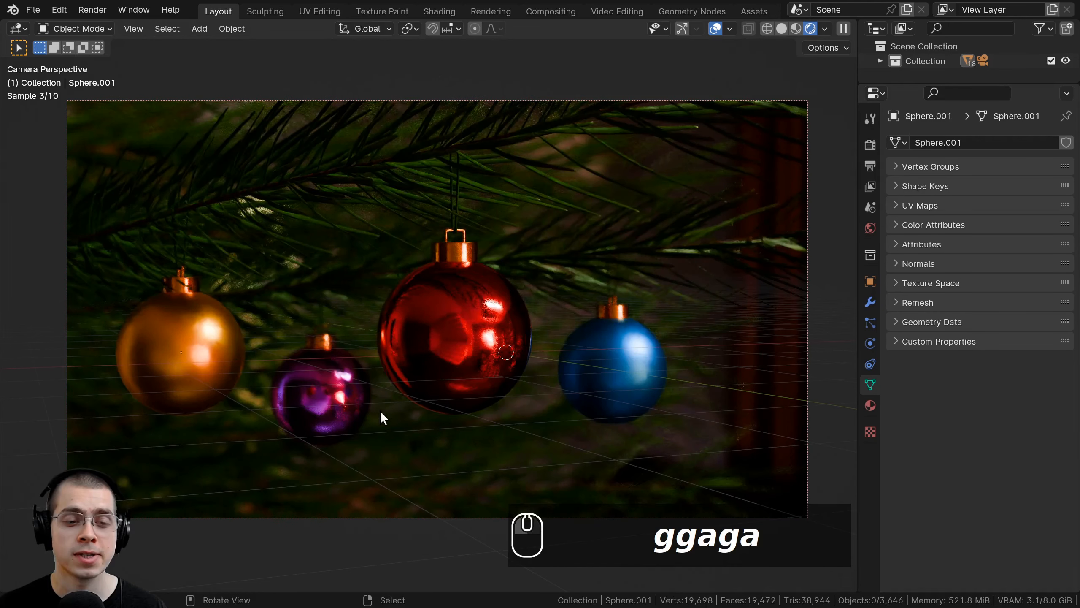
Step: Switch to solid shading outside the camera and add an area light to the scene
scroll(410, 404, "down", 1)
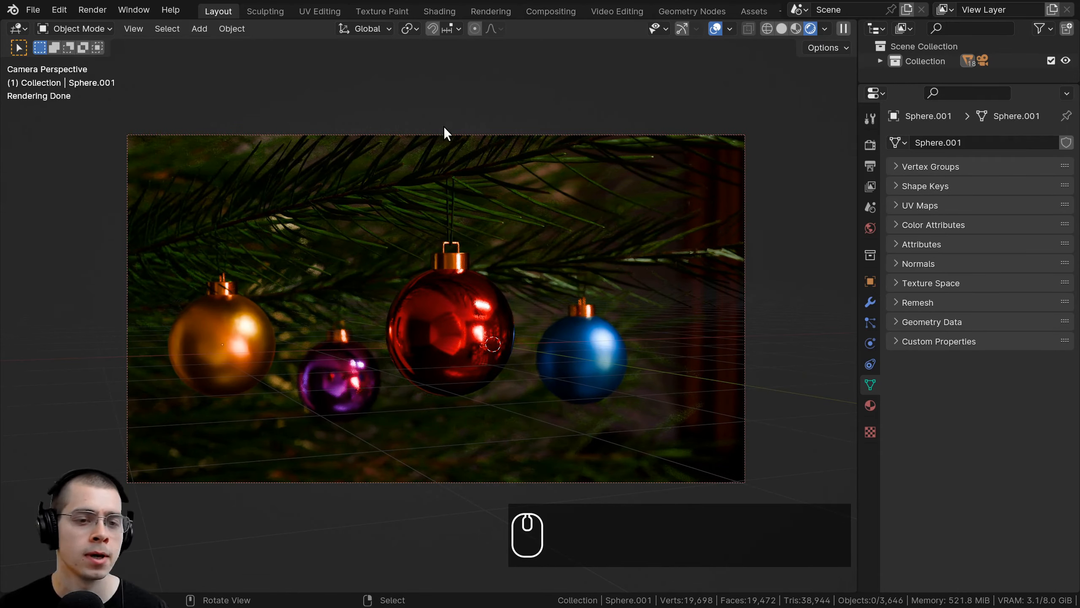
key("z")
scroll(481, 200, "down", 3)
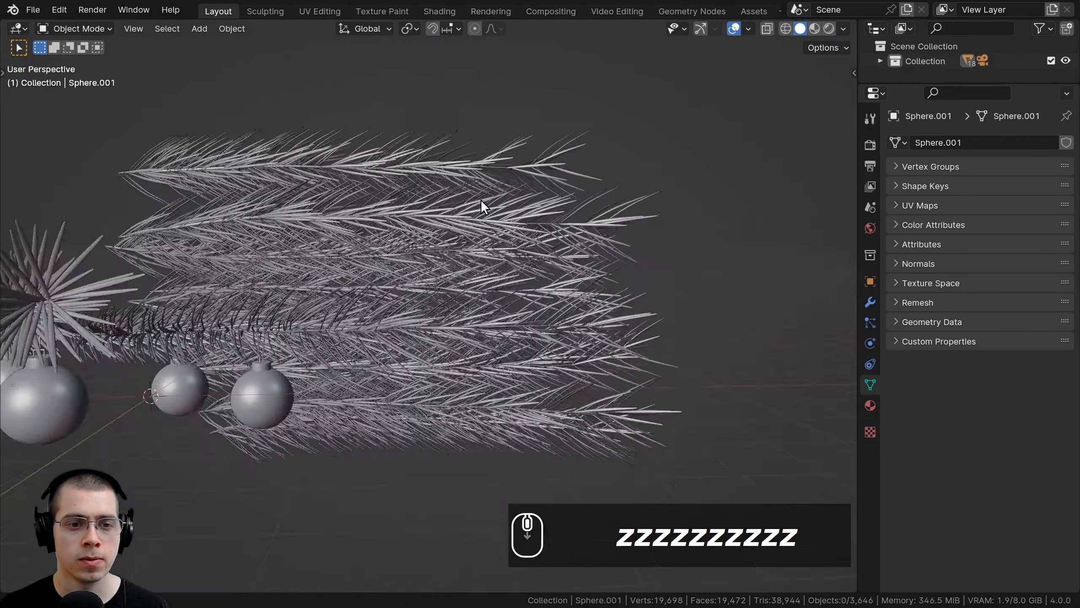
scroll(481, 199, "down", 5)
key("shift+a")
mouse_move(421, 161)
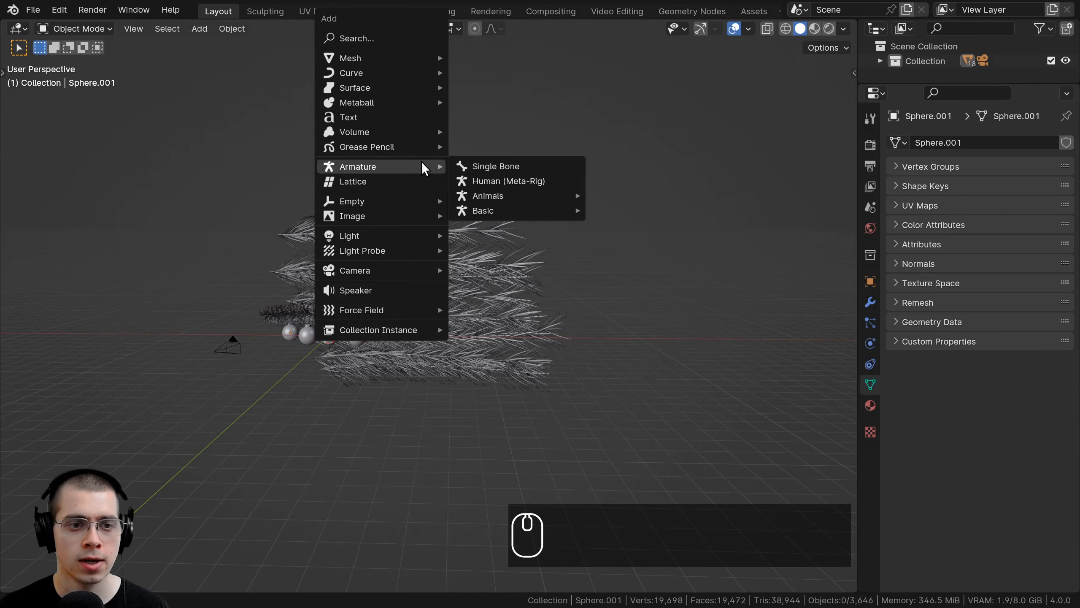
mouse_move(389, 235)
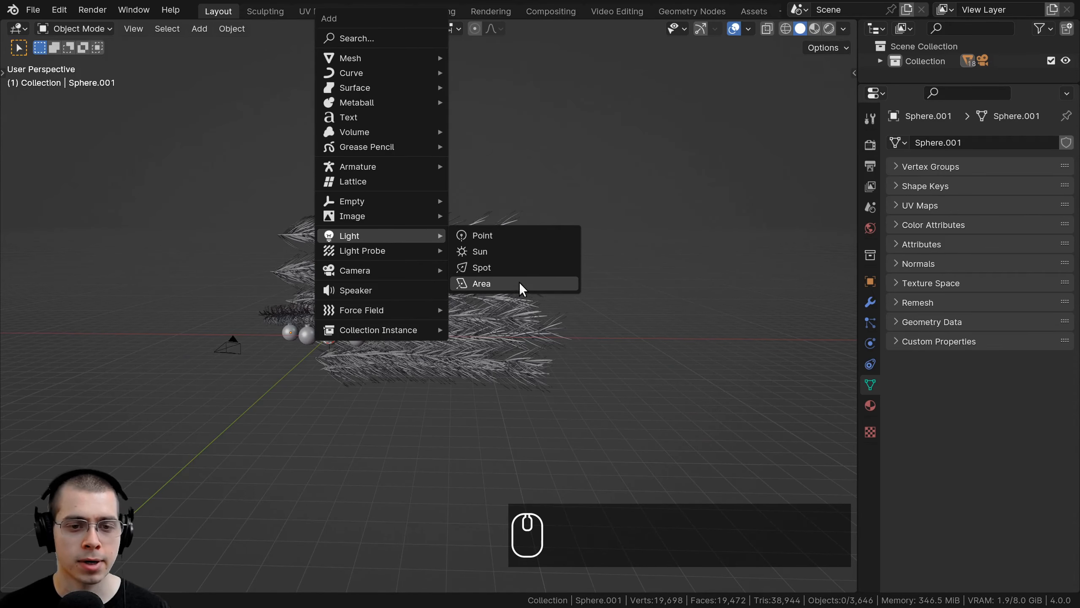
left_click(494, 287)
middle_click_drag(495, 287, 458, 308, "shift")
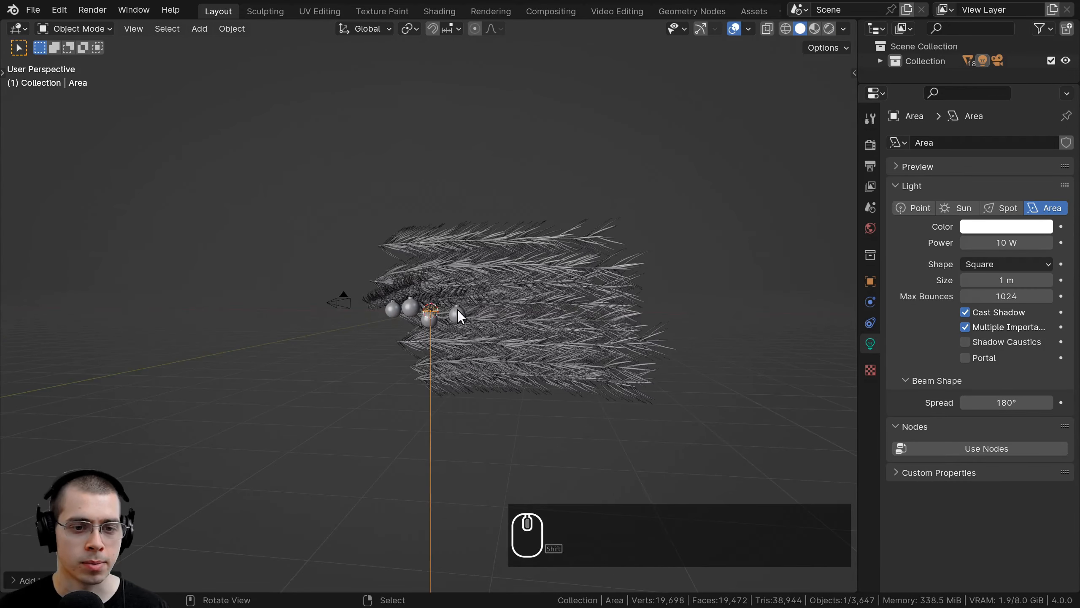
Step: Scale up the area light, angle it toward the ornaments and move it near the camera
key("s")
left_click(578, 324)
key("r")
left_click(521, 320)
key("g")
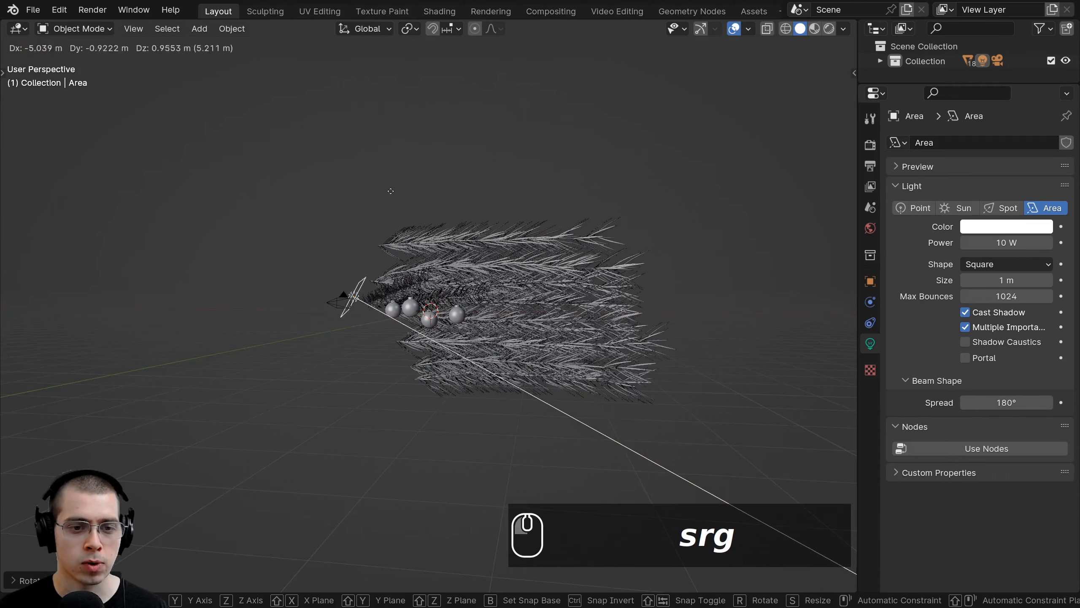
left_click(404, 294)
Step: Enlarge the area light further and position it to the side of the camera, above the ornaments
key("s")
left_click(506, 296)
key("g")
left_click(530, 293)
middle_click_drag(530, 293, 458, 403)
key("g")
left_click(417, 387)
key("g")
left_click(455, 395)
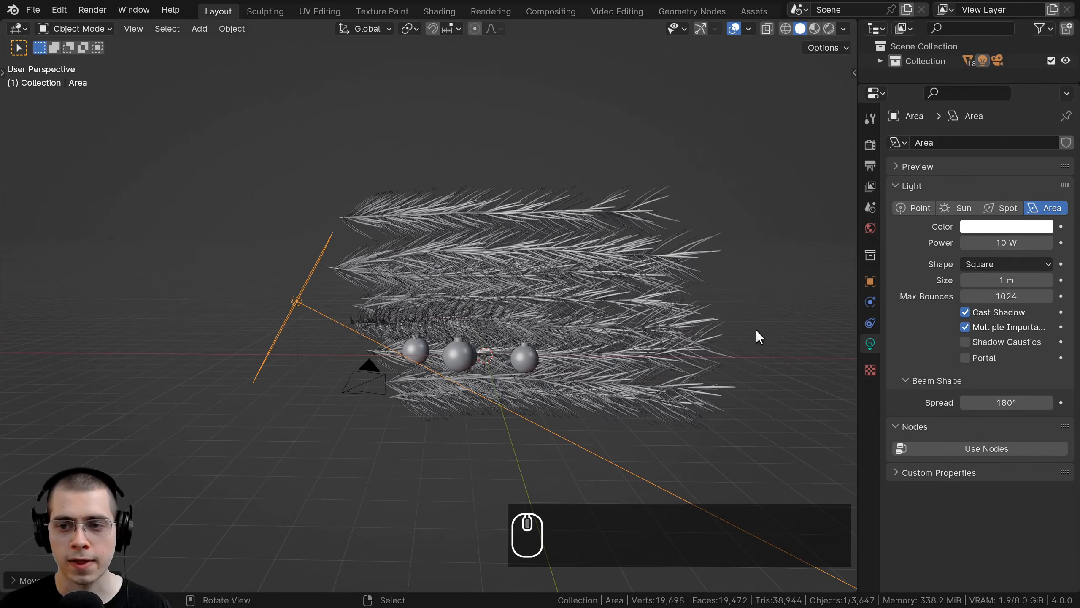
key("g")
left_click(415, 304)
middle_click_drag(374, 296, 438, 307)
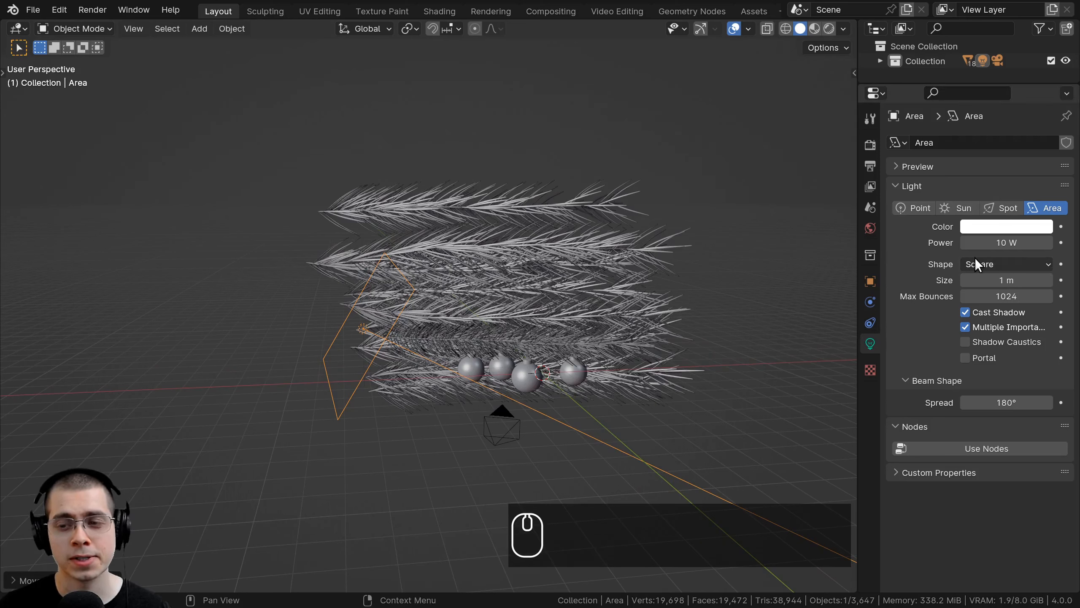
Step: Set the area light's shape to Disk and preview the scene in rendered shading
left_click(986, 264)
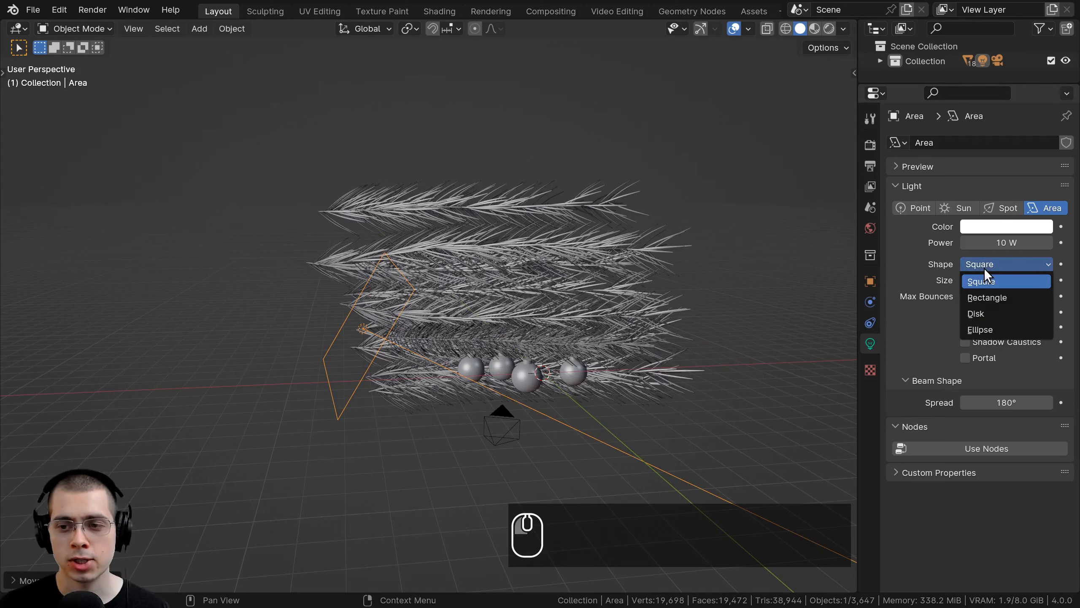
left_click(993, 315)
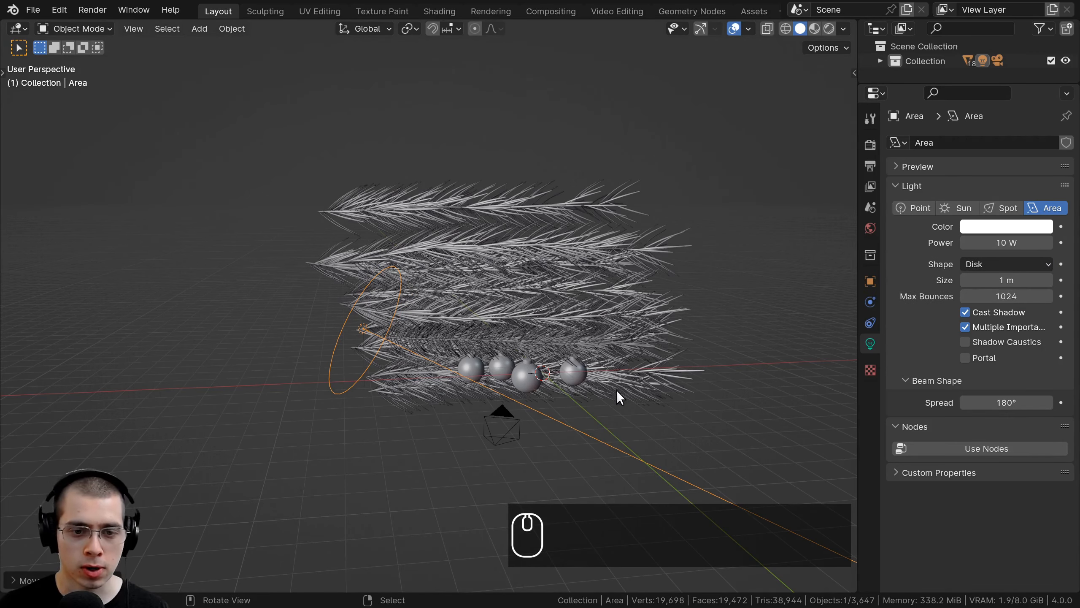
scroll(615, 391, "up", 2)
key("z")
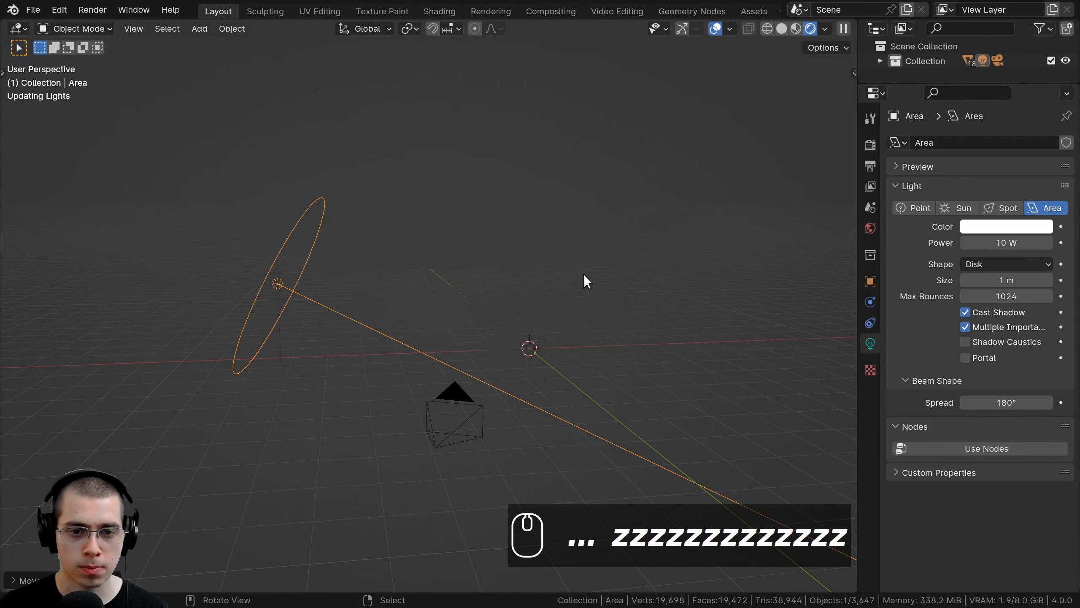
scroll(548, 330, "up", 2)
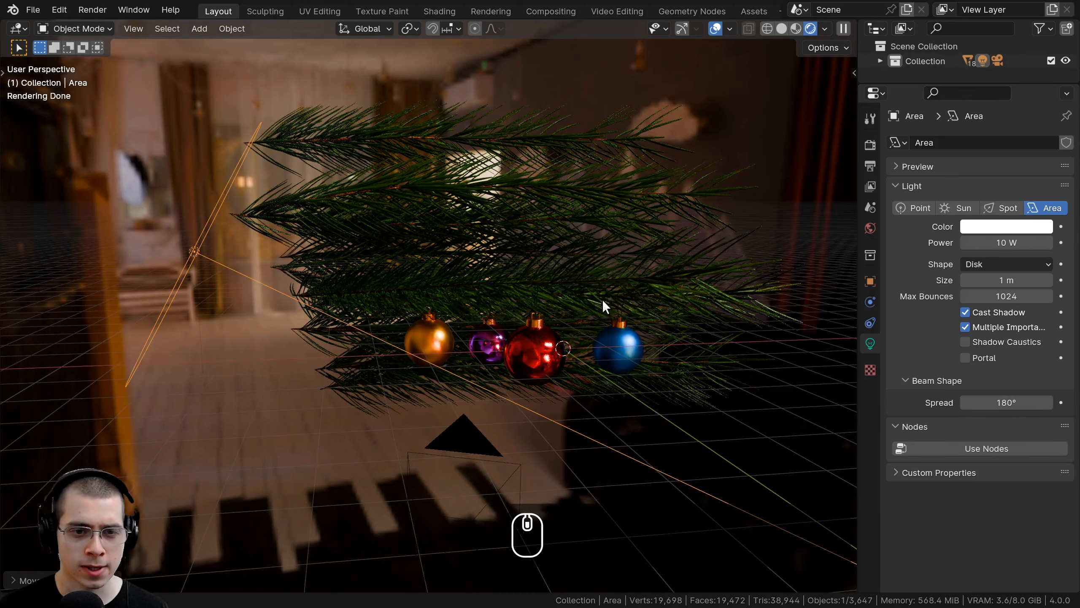
middle_click_drag(602, 299, 557, 300)
Step: Deselect the area light and set its power to 500 W
key("alt+a")
left_click(1030, 242)
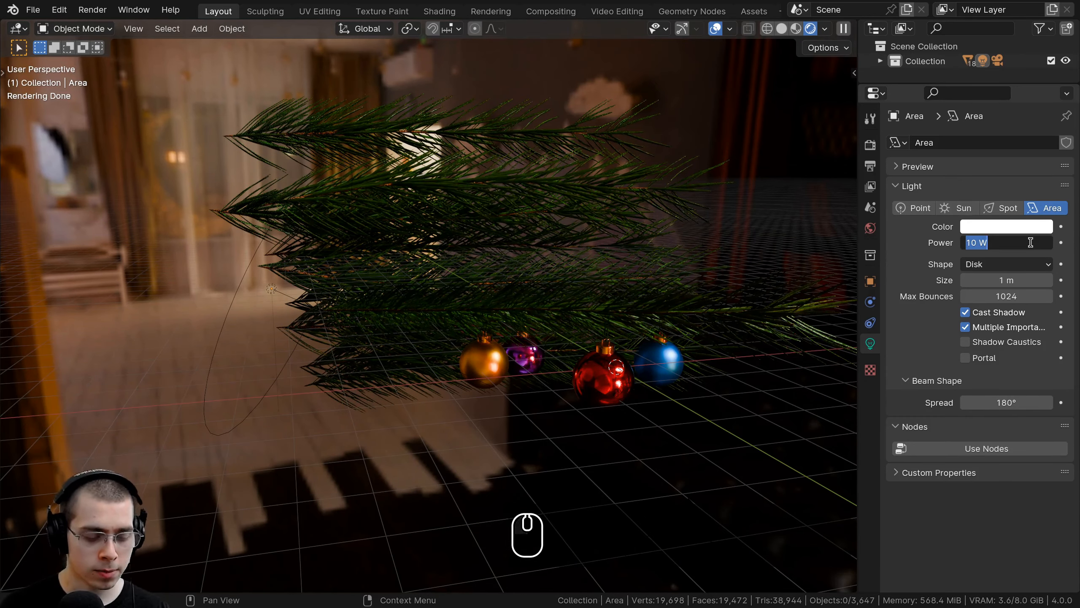
type("500")
key("Return")
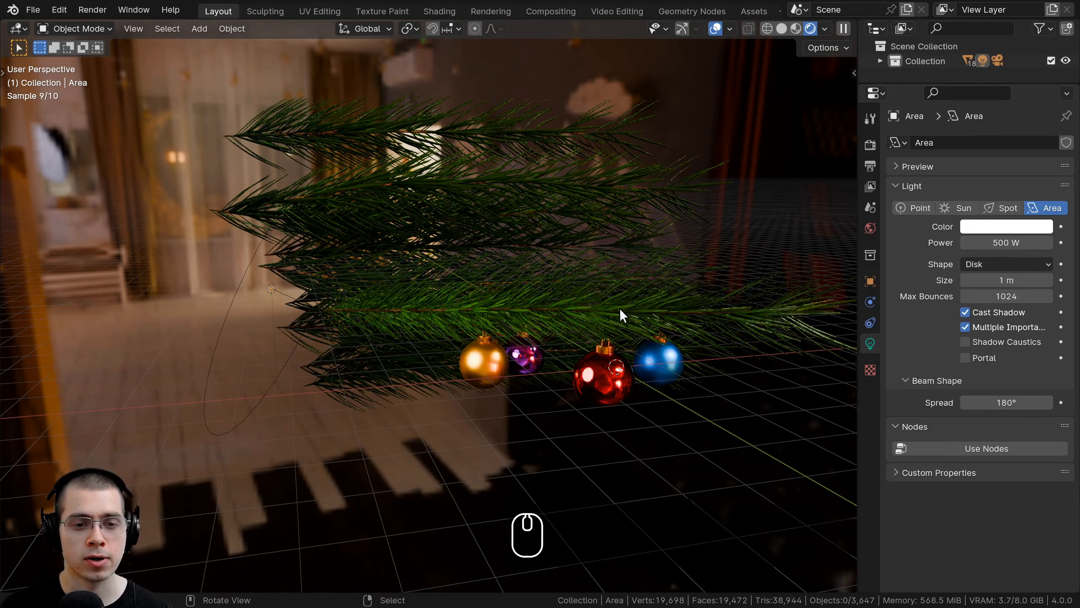
scroll(522, 295, "up", 2)
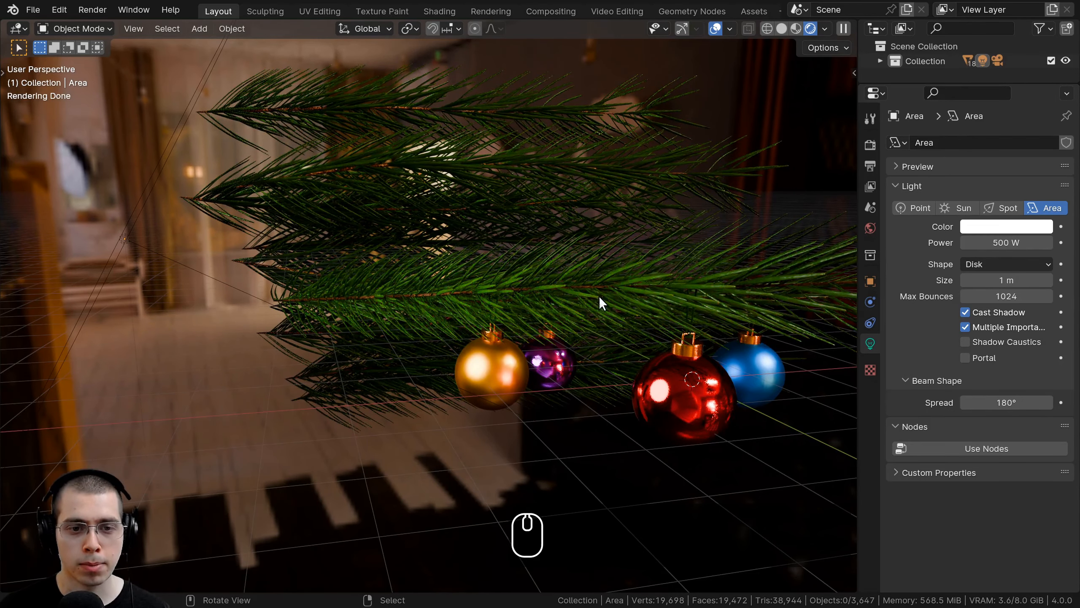
middle_click_drag(599, 296, 476, 274)
scroll(587, 293, "up", 4)
middle_click_drag(476, 275, 474, 280, "shift")
scroll(474, 280, "down", 1)
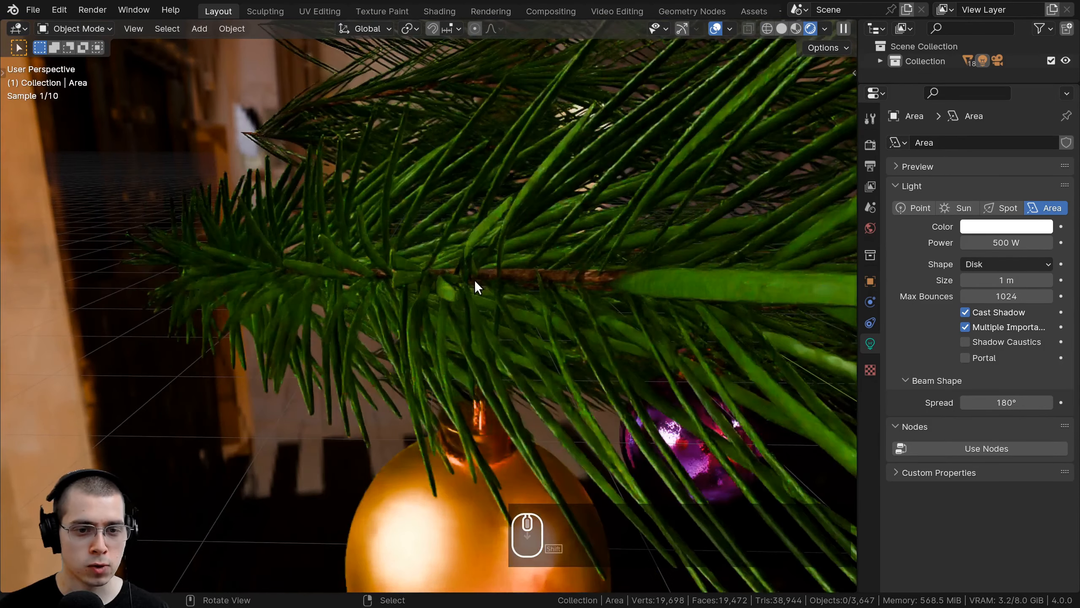
Step: Select the area light, rotate it freely toward the ornaments and move it closer to them
middle_click_drag(589, 285, 583, 287)
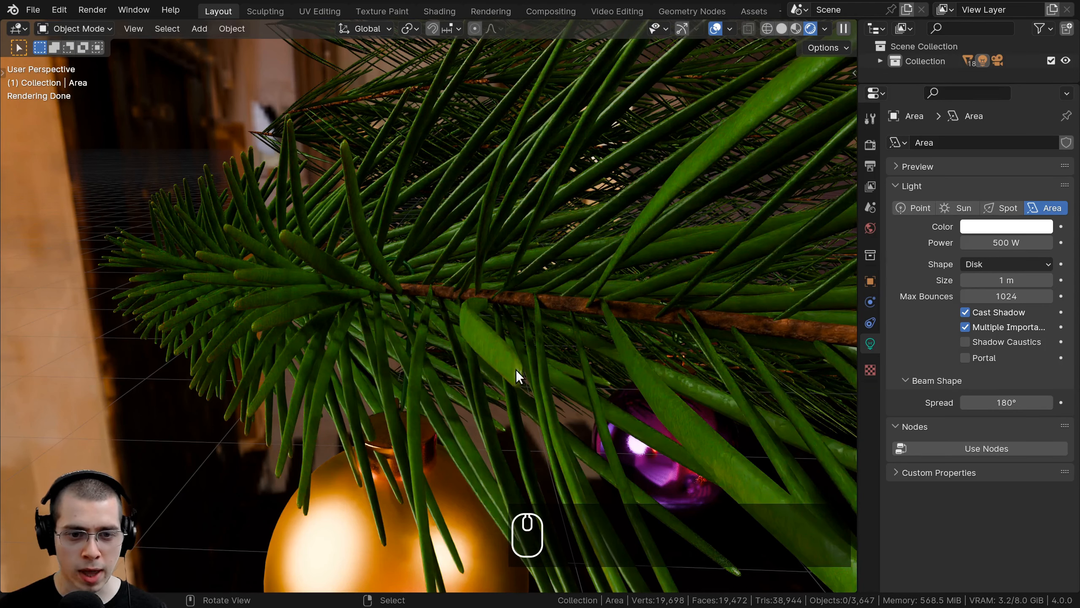
scroll(270, 309, "down", 10)
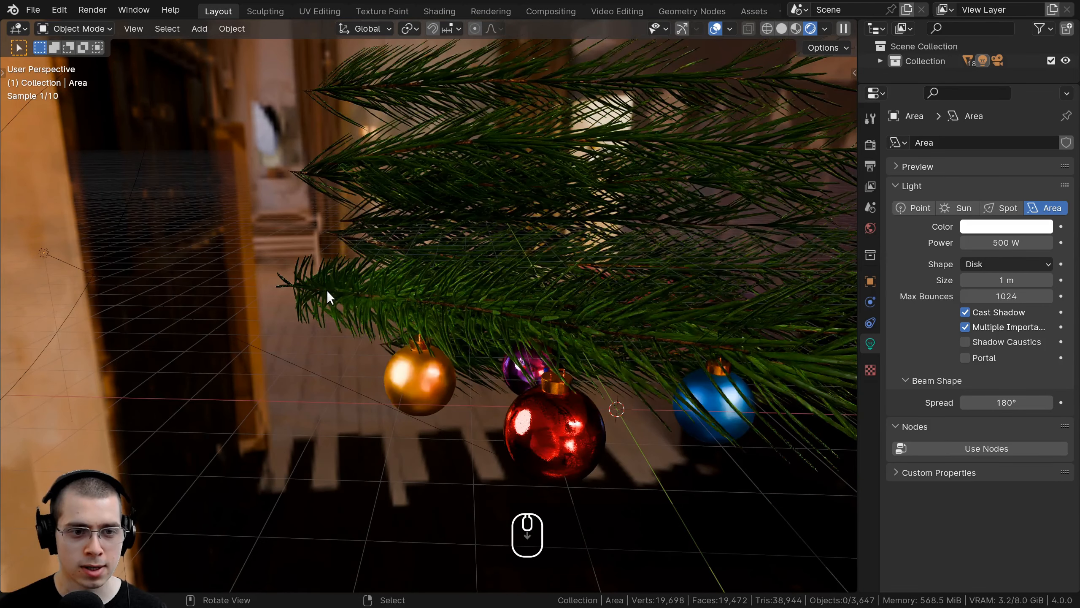
right_click(301, 309)
middle_click_drag(301, 309, 553, 314)
key("r")
key("r")
left_click(579, 325)
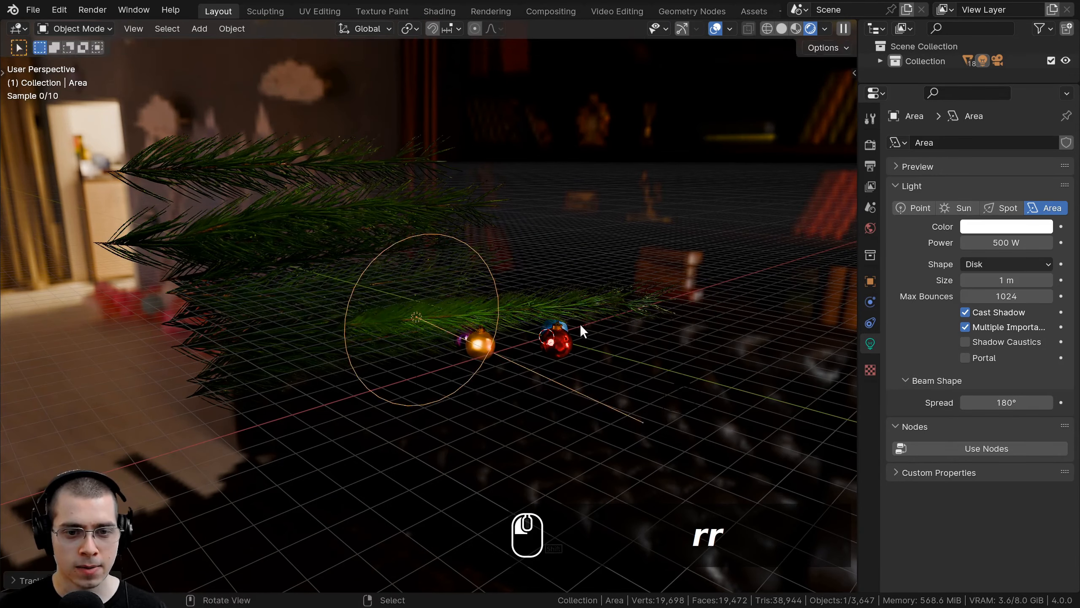
key("g")
left_click(631, 326)
Step: Rotate and reposition the area light in camera view so it shines diagonally down on the ornaments from the upper left
key("KP_0")
scroll(498, 290, "down", 3)
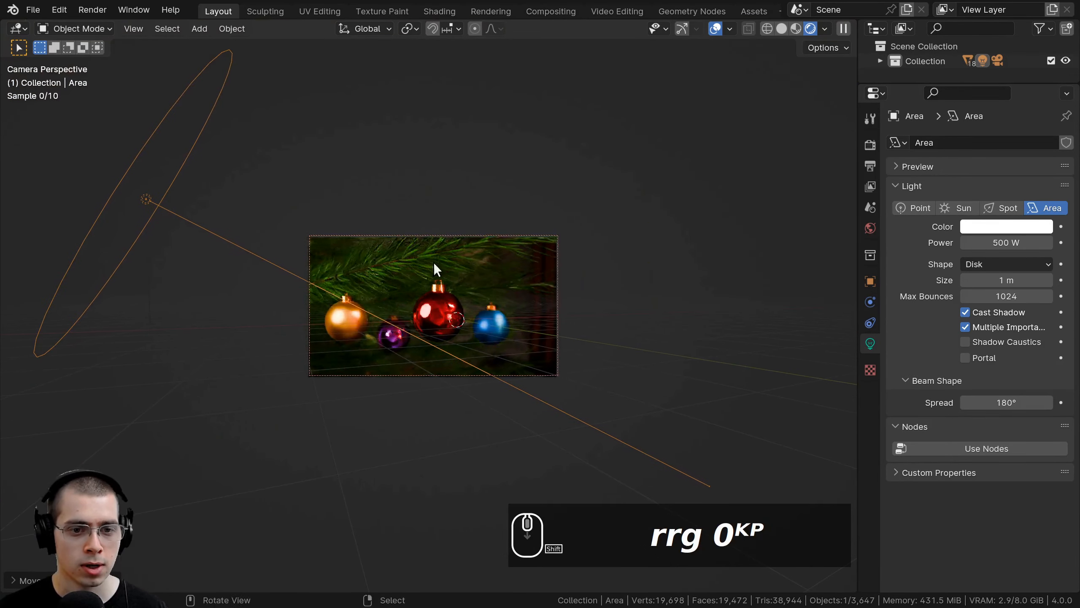
key("g")
key("r")
left_click(525, 278)
key("g")
left_click(425, 172)
scroll(424, 170, "up", 3)
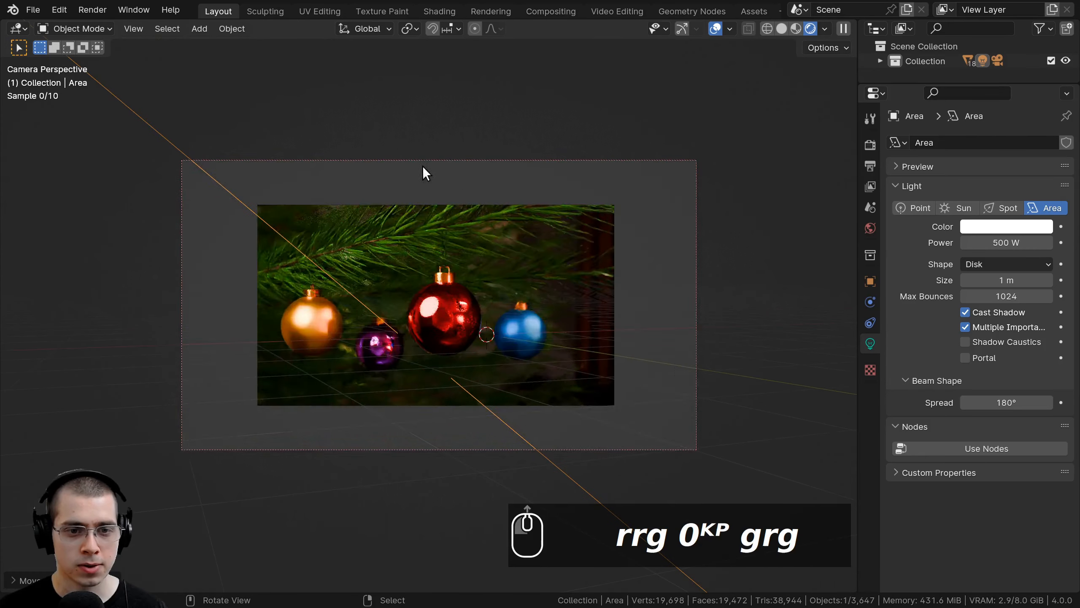
key("g")
left_click(511, 224)
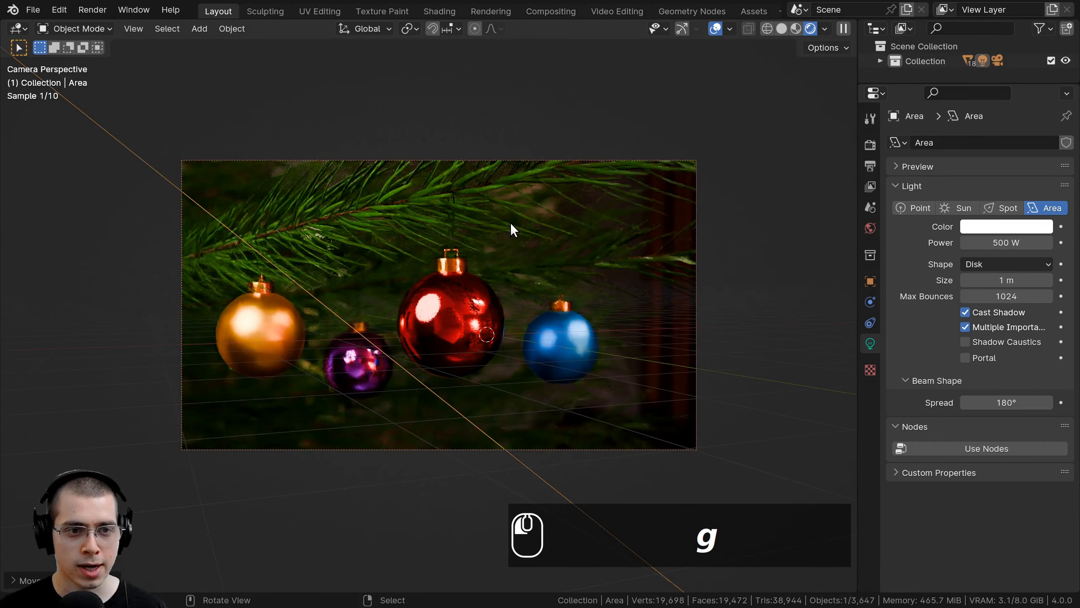
scroll(420, 239, "down", 3)
scroll(473, 310, "up", 1)
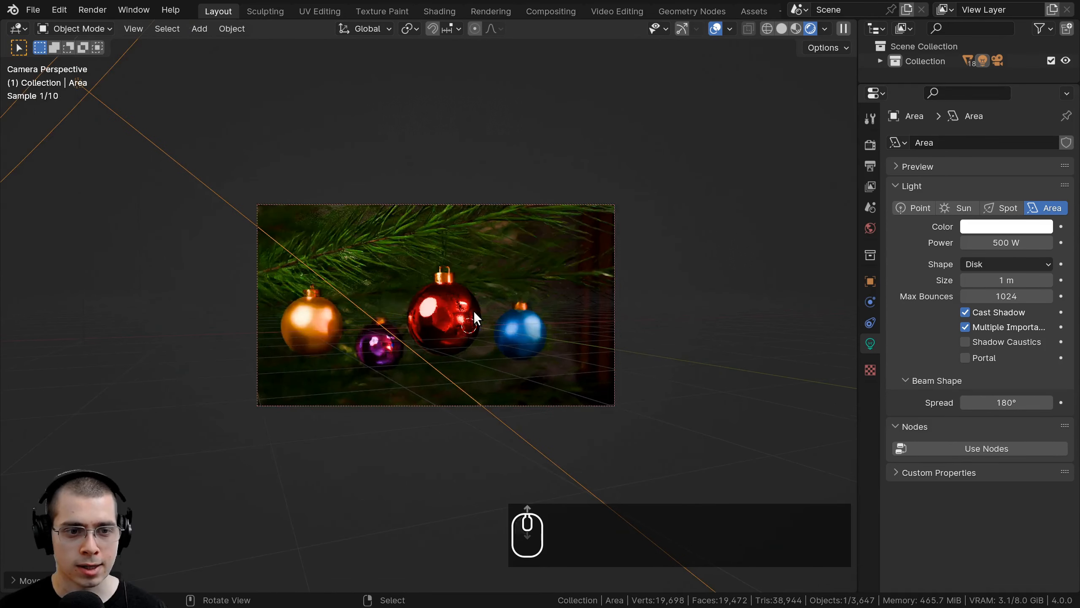
scroll(366, 262, "up", 1)
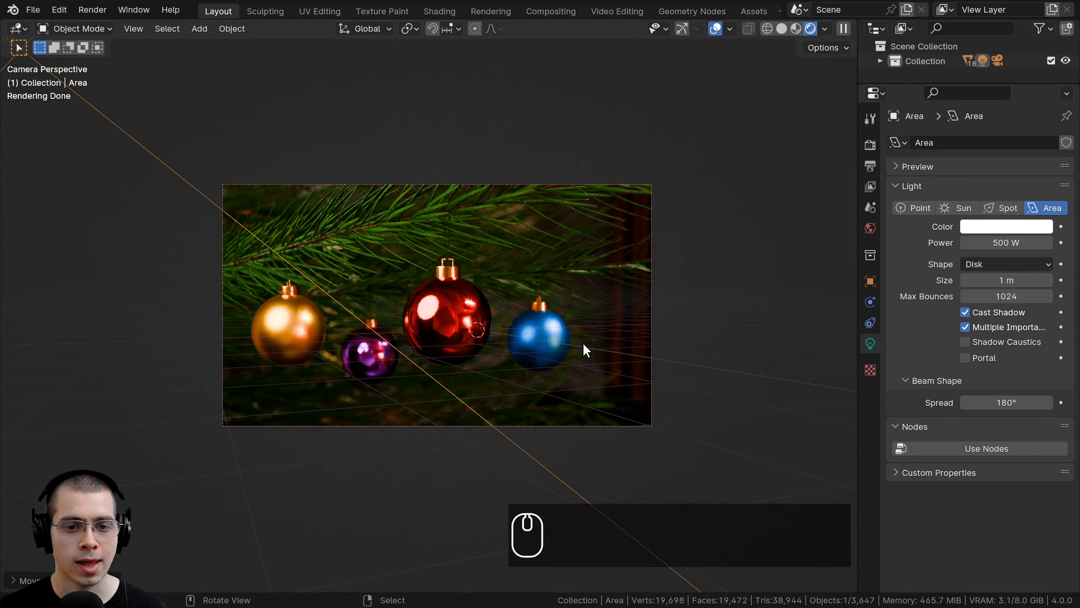
Step: Shift the area light from a side view and refine its placement through the camera to adjust the ornament reflections
middle_click_drag(400, 279, 493, 298)
key("g")
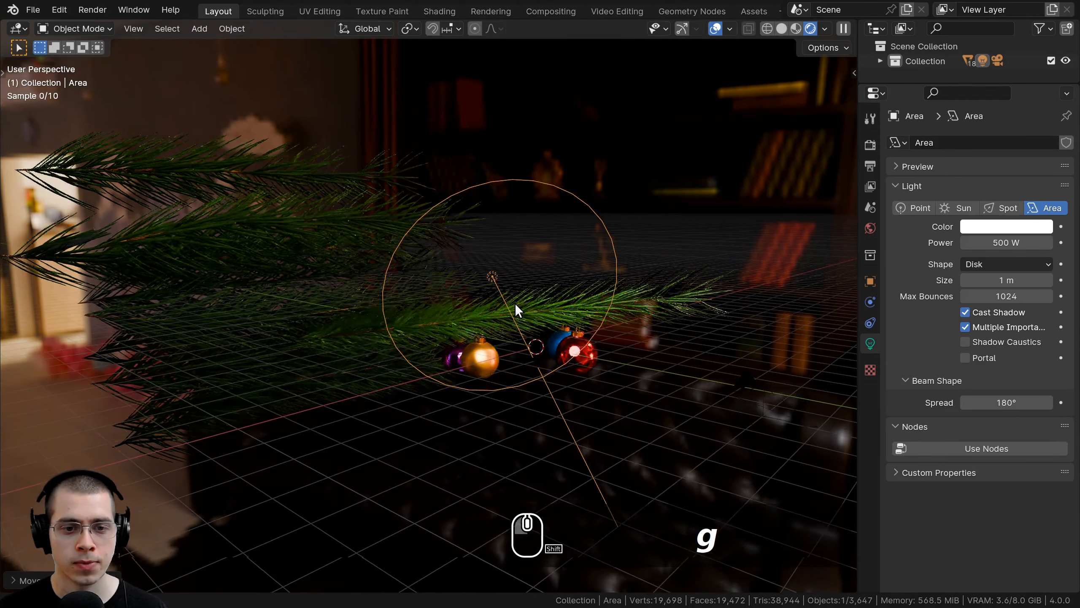
key("g")
left_click(565, 309)
key("KP_0")
key("g")
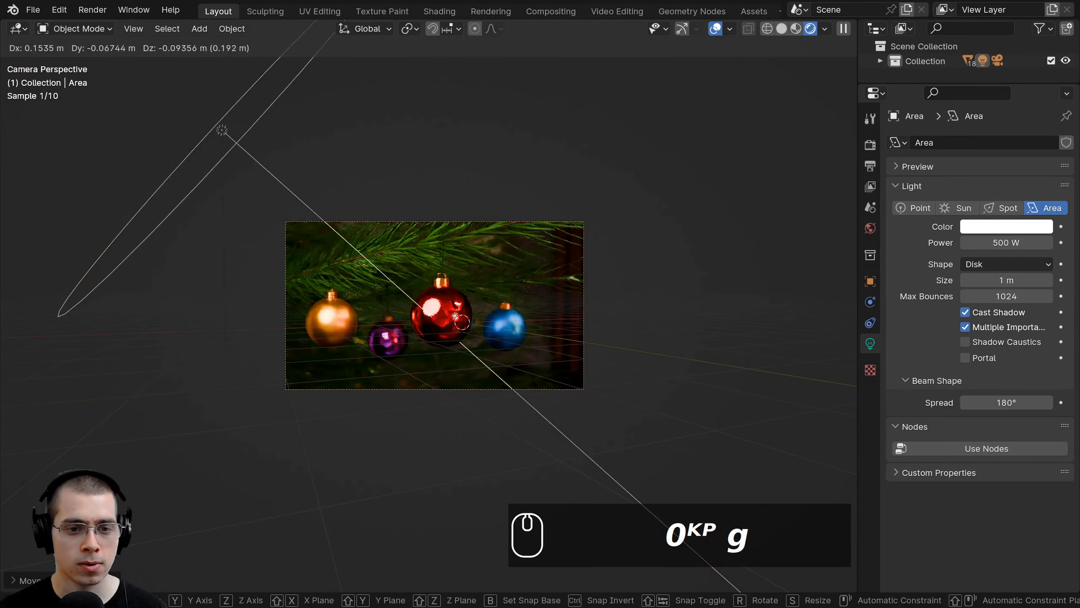
left_click(474, 296)
Step: Move the area light toward the camera side of the ornaments from an angled perspective view
middle_click_drag(474, 296, 479, 297, "shift")
middle_click_drag(479, 297, 180, 191)
key("g")
left_click(176, 184)
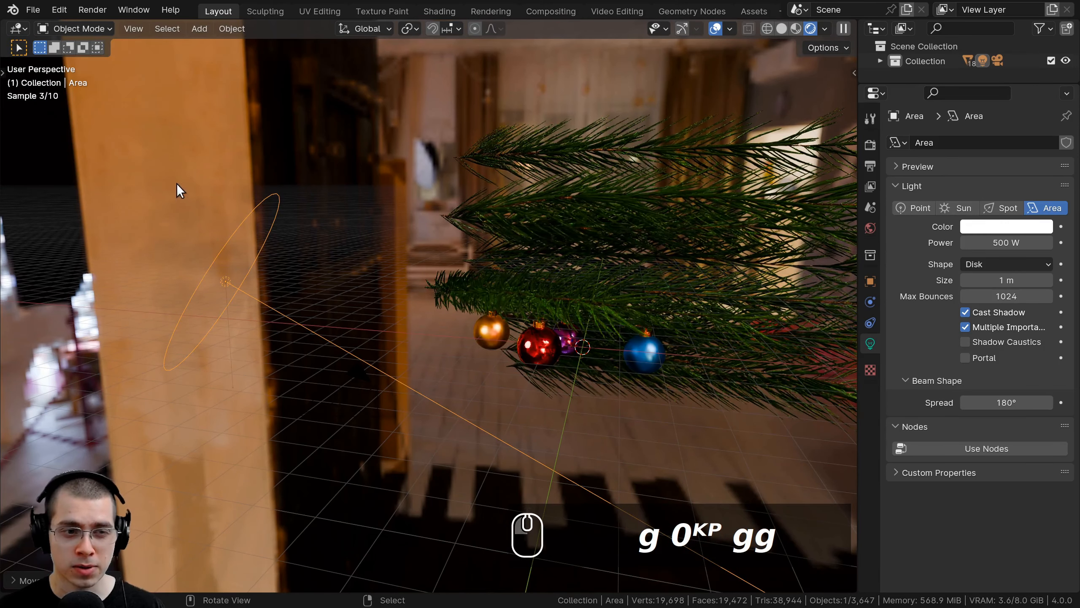
key("g")
left_click(317, 302)
key("g")
left_click(423, 316)
Step: Fine-tune the area light's position through the camera and deselect it
key("KP_0")
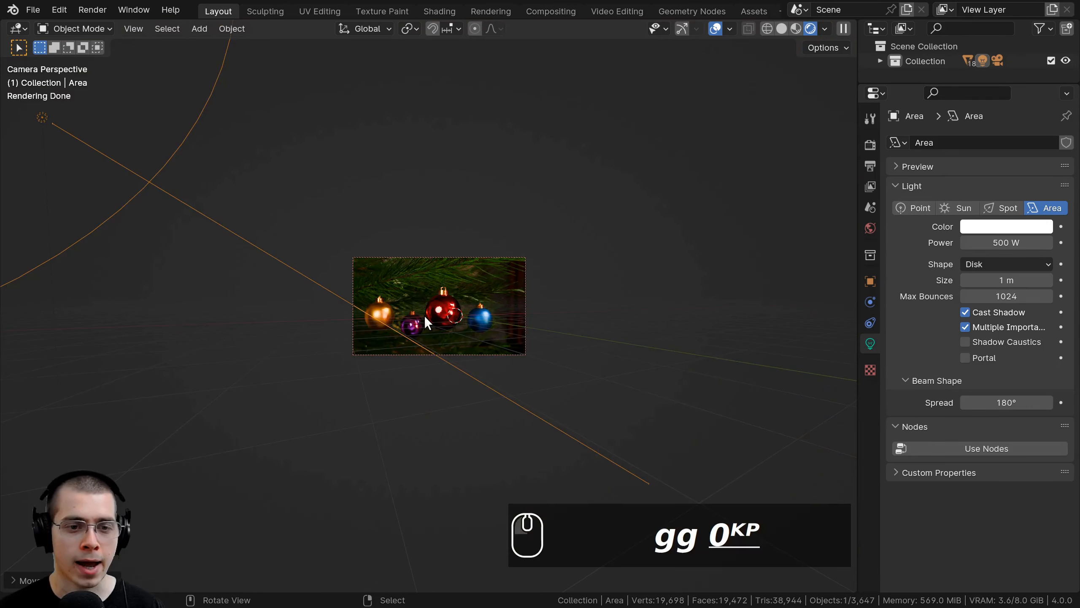
key("g")
left_click(566, 294)
scroll(503, 319, "up", 6)
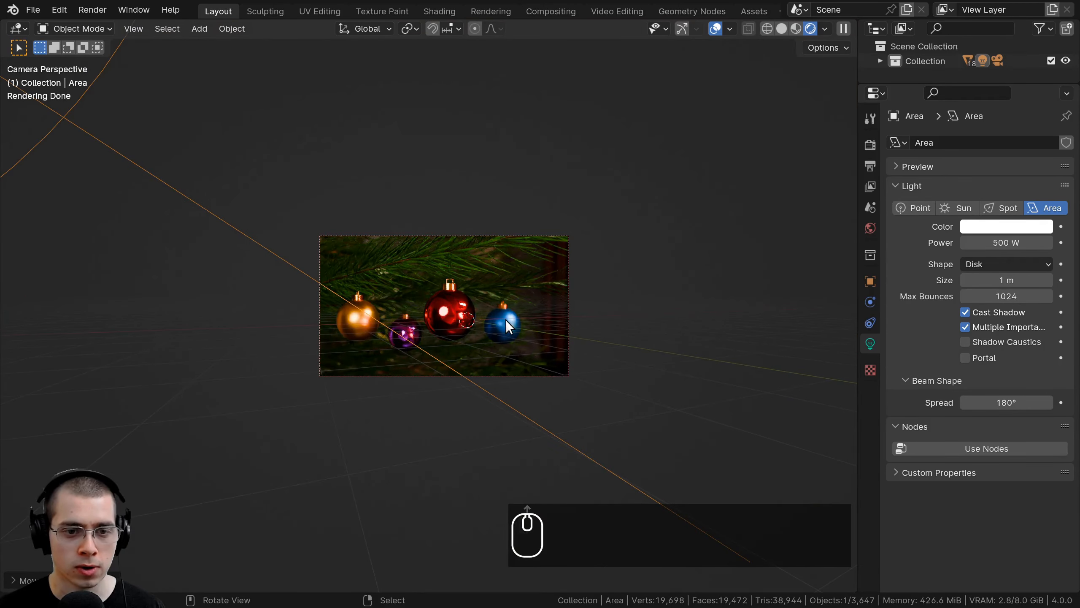
left_click(458, 257)
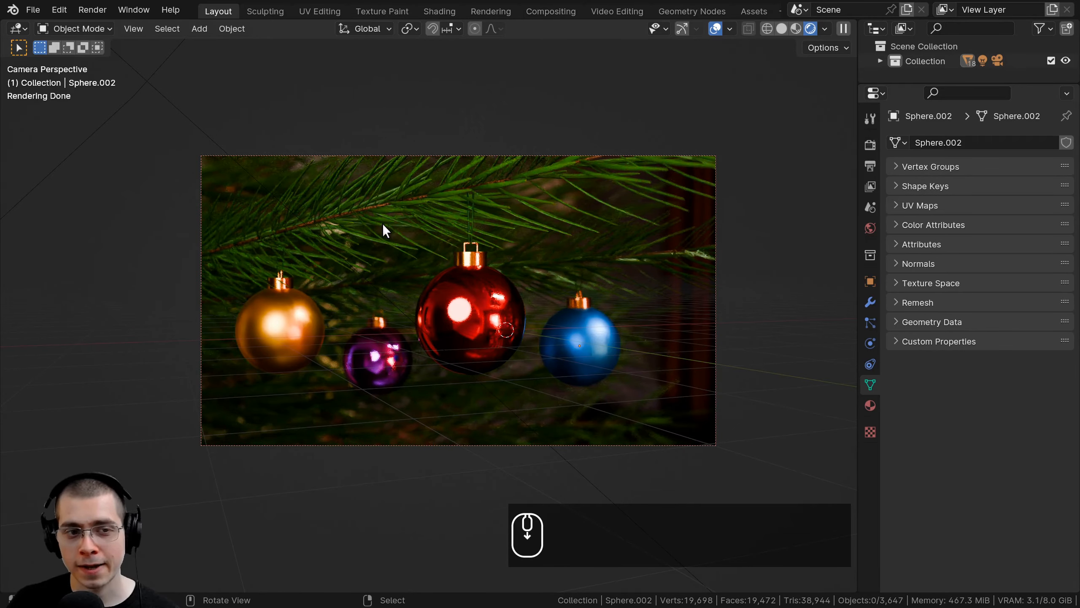
Step: Duplicate the area light, place the copy on the opposite side of the ornaments and rotate it back toward them
middle_click_drag(382, 223, 351, 230)
scroll(332, 233, "down", 3)
right_click(189, 216)
scroll(596, 273, "down", 1)
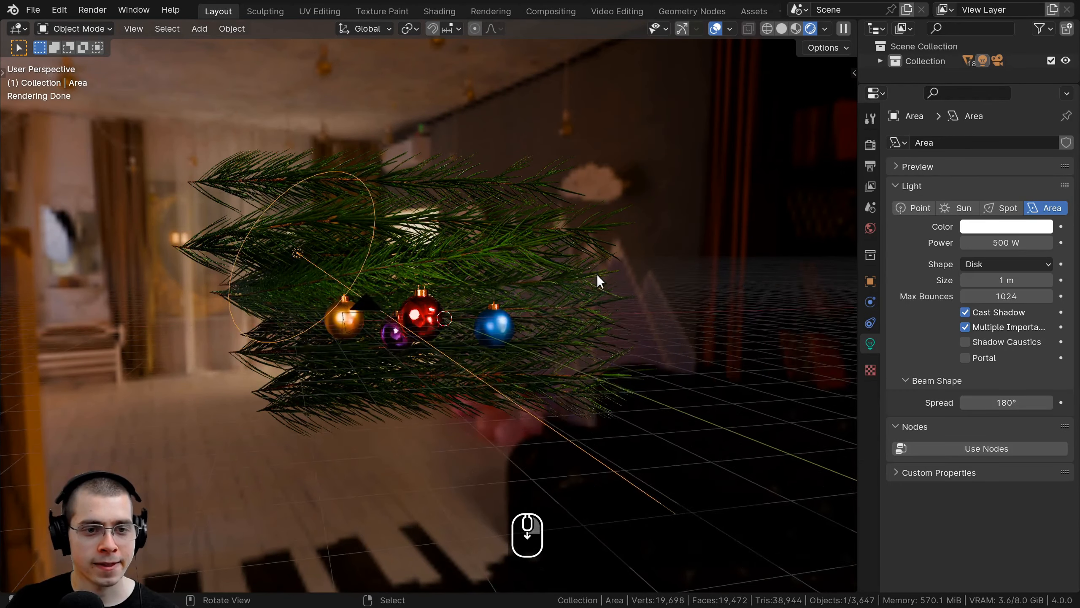
scroll(596, 274, "down", 2)
middle_click_drag(596, 273, 406, 272)
middle_click_drag(211, 238, 211, 233)
key("shift+d")
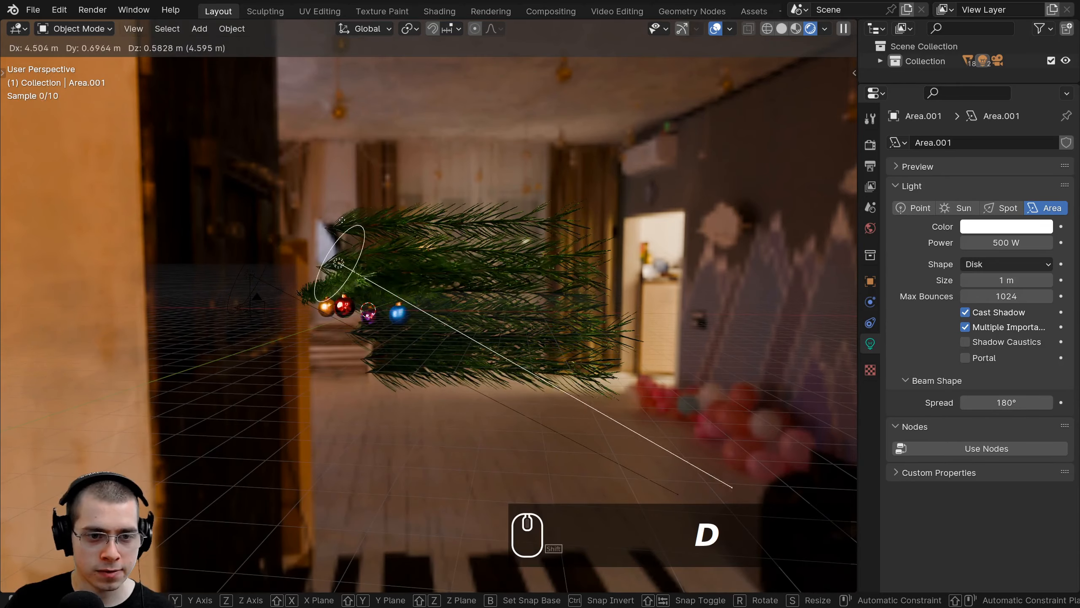
left_click(494, 163)
key("r")
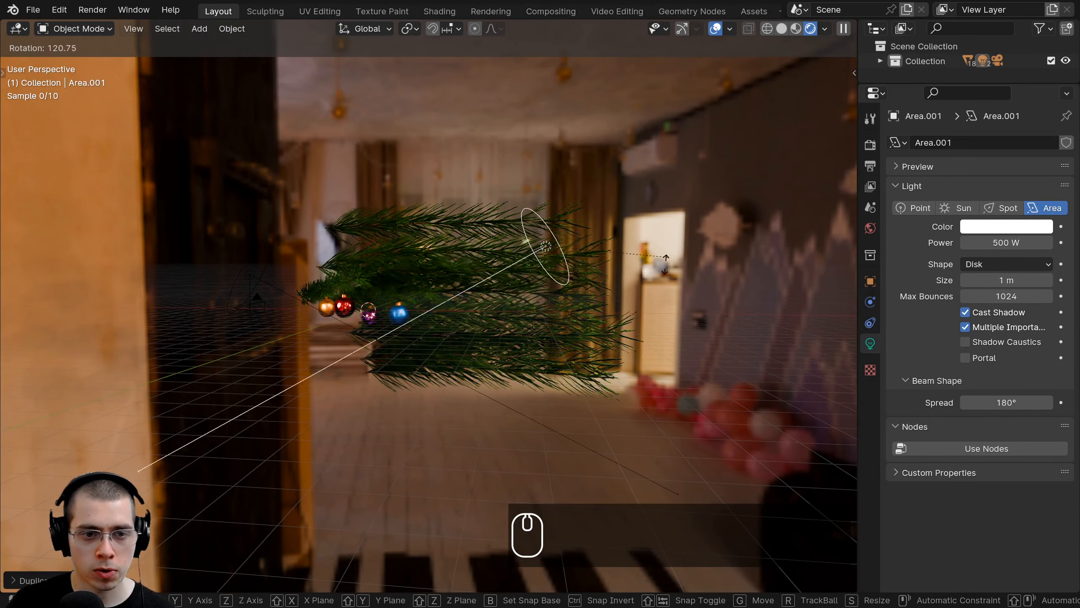
left_click(653, 262)
Step: Reposition and rotate the duplicated light from above so it points along the row of ornaments
middle_click_drag(621, 257, 642, 376)
key("g")
left_click(582, 291)
key("r")
key("r")
left_click(572, 295)
key("r")
key("g")
left_click(618, 345)
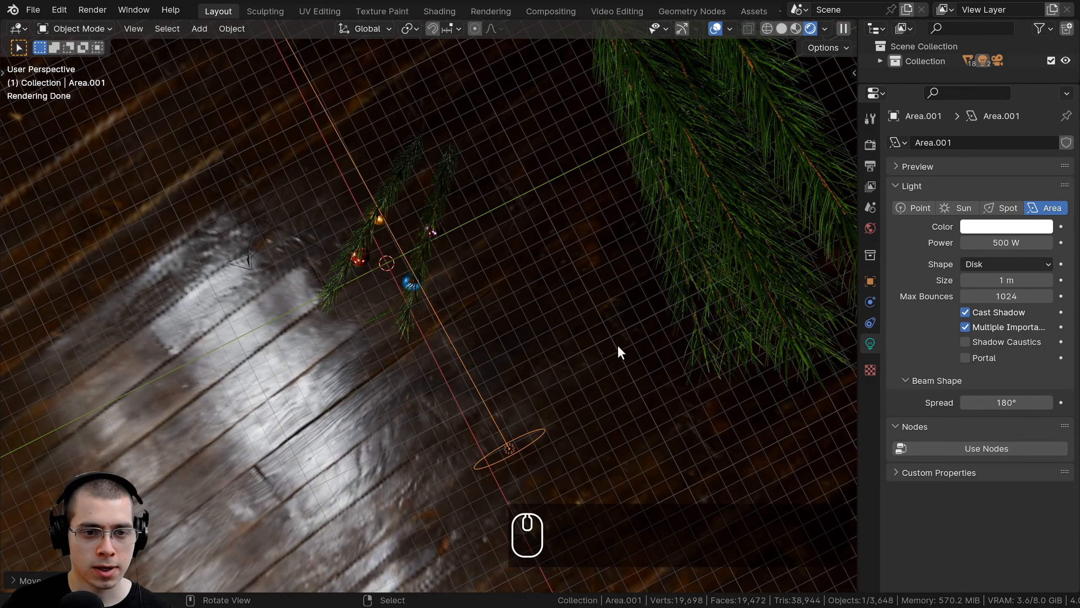
key("r")
key("g")
Step: Rotate the duplicated light in camera view, enlarge it and place it just outside the frame beside the blue ornament
key("KP_0")
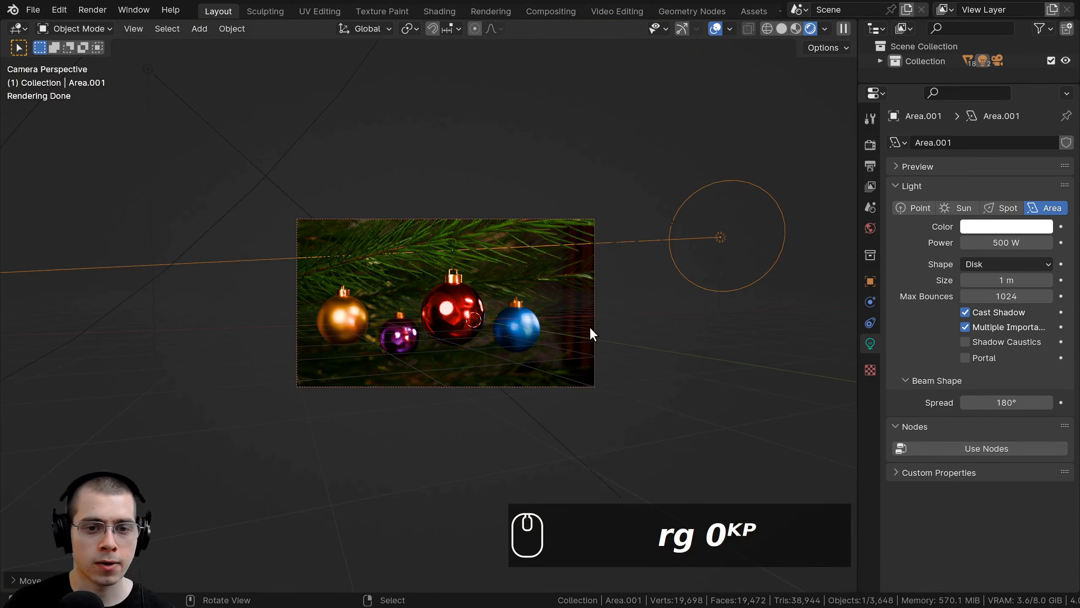
key("g")
left_click(567, 368)
key("r")
left_click(689, 376)
key("s")
left_click(760, 384)
key("g")
left_click(743, 386)
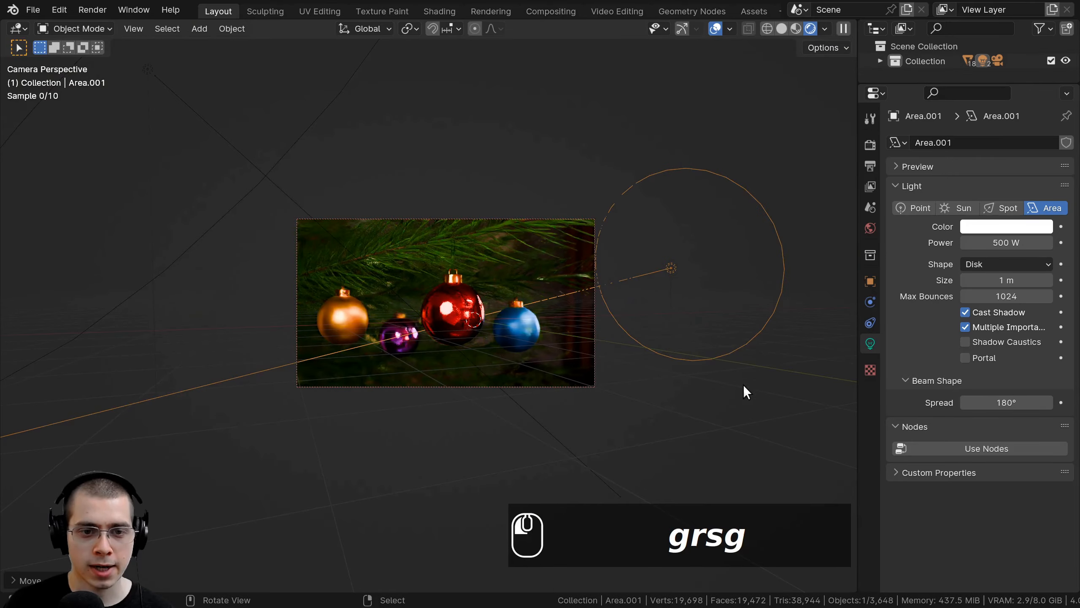
Step: Move the duplicated area light closer to the ornaments in the camera and perspective views
key("g")
left_click(684, 374)
middle_click_drag(678, 370, 565, 375)
scroll(570, 375, "down", 2)
key("g")
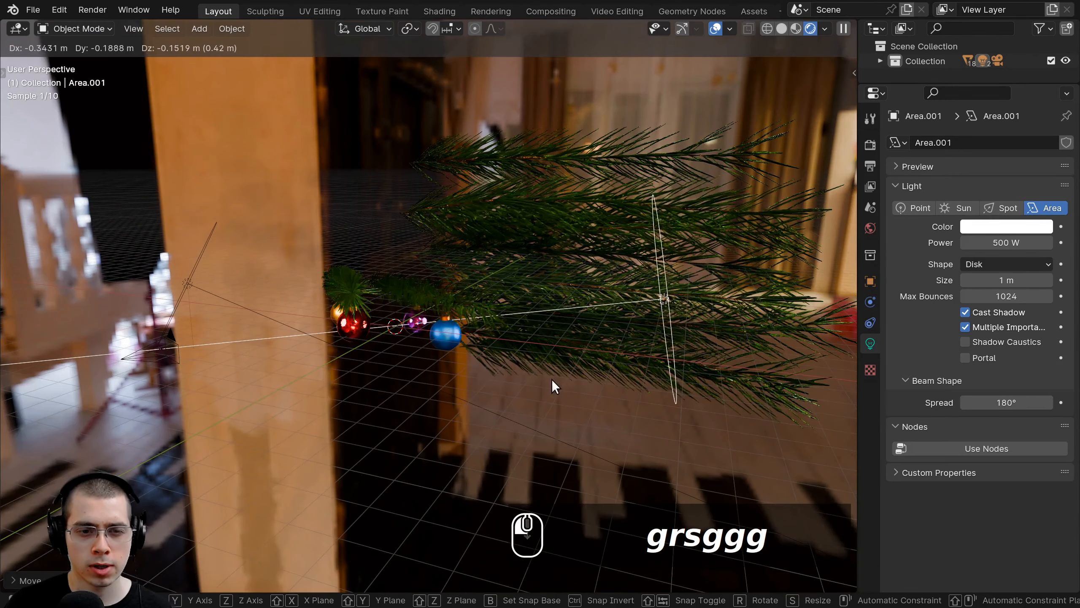
left_click(552, 379)
Step: Examine the lights' reflections on the ornaments through the camera with nothing selected
key("KP_0")
key("alt+a")
scroll(520, 317, "up", 3)
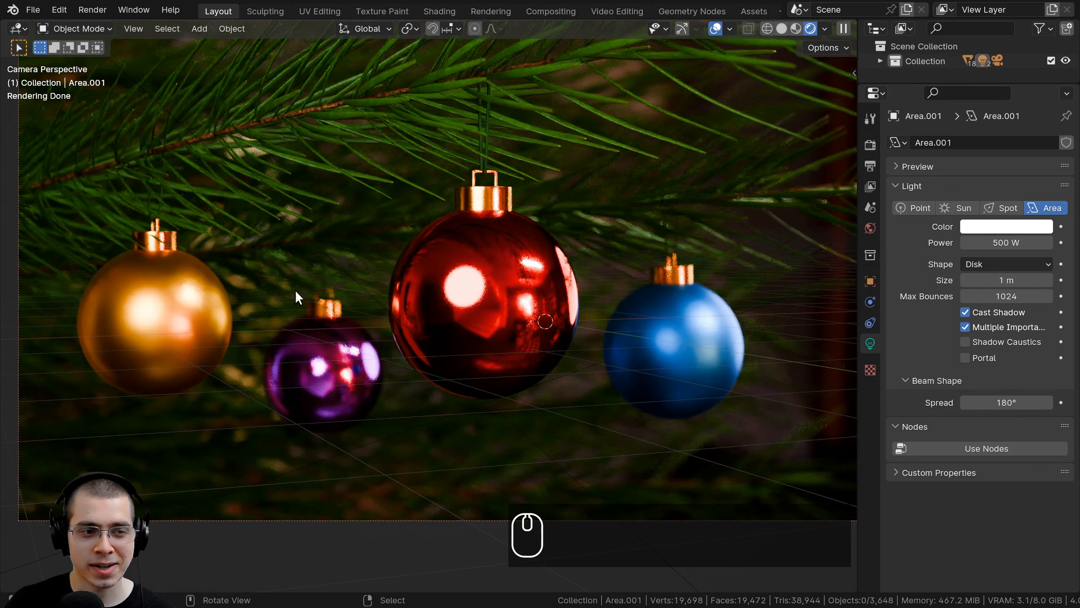
left_click(453, 281)
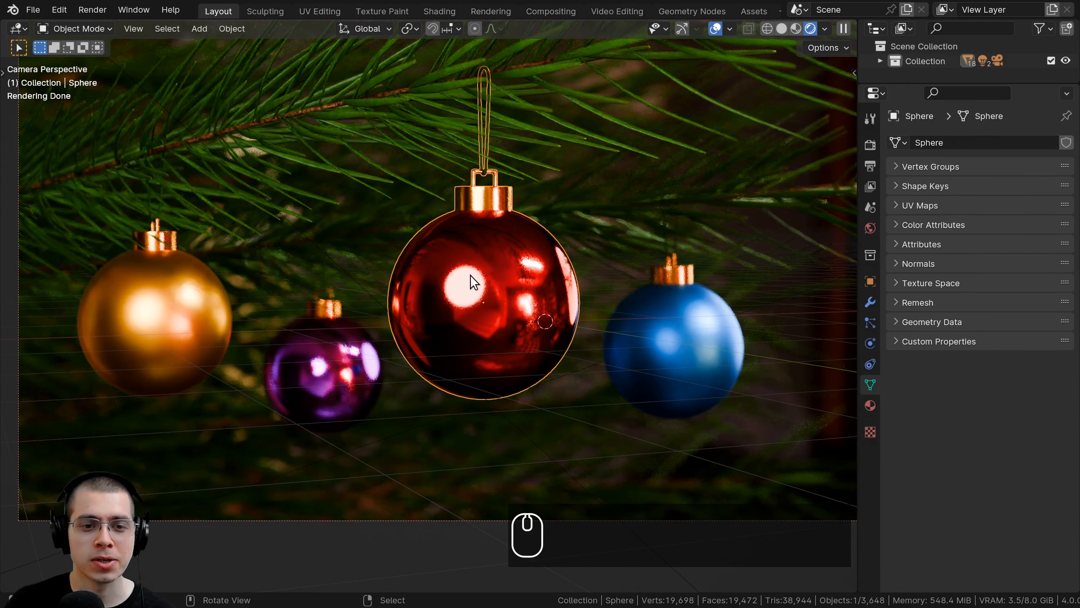
key("alt+a")
scroll(564, 319, "down", 3)
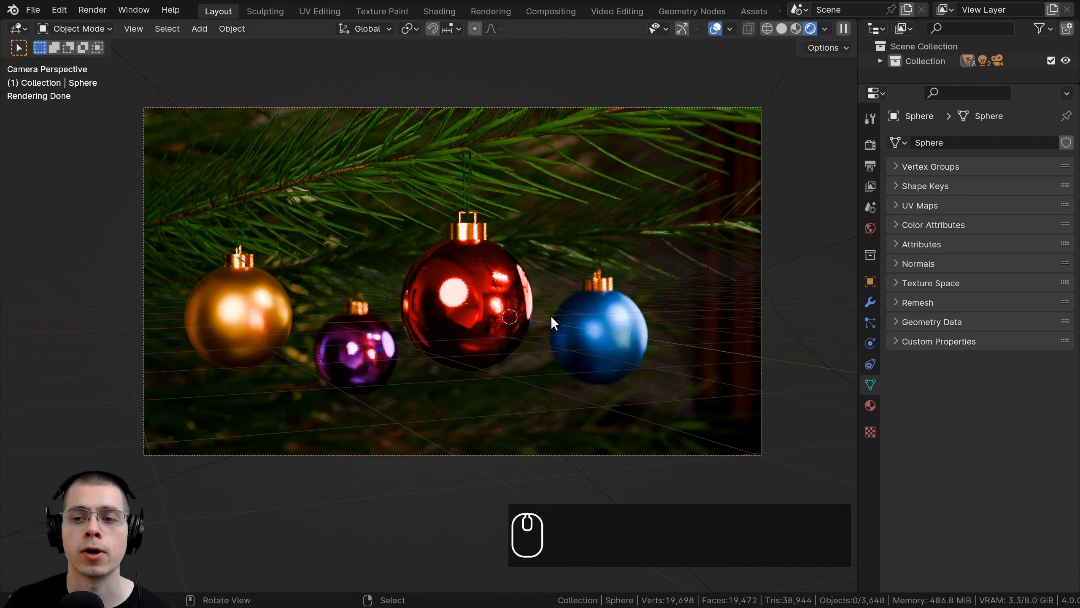
scroll(550, 316, "up", 2)
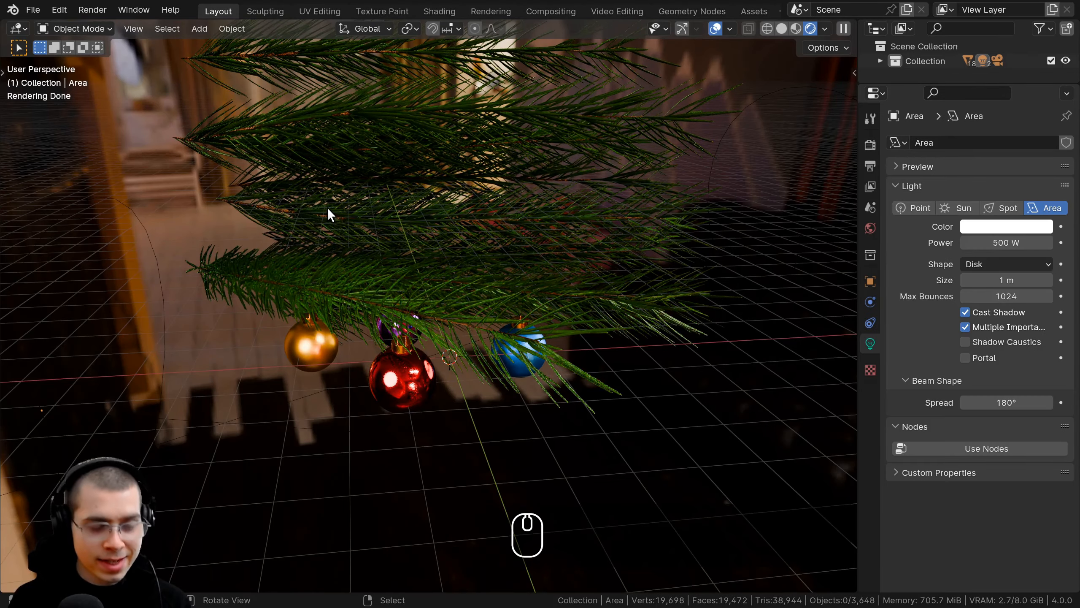
Step: Switch the viewport to solid shading and show the original area light's object properties in a wider panel
key("z")
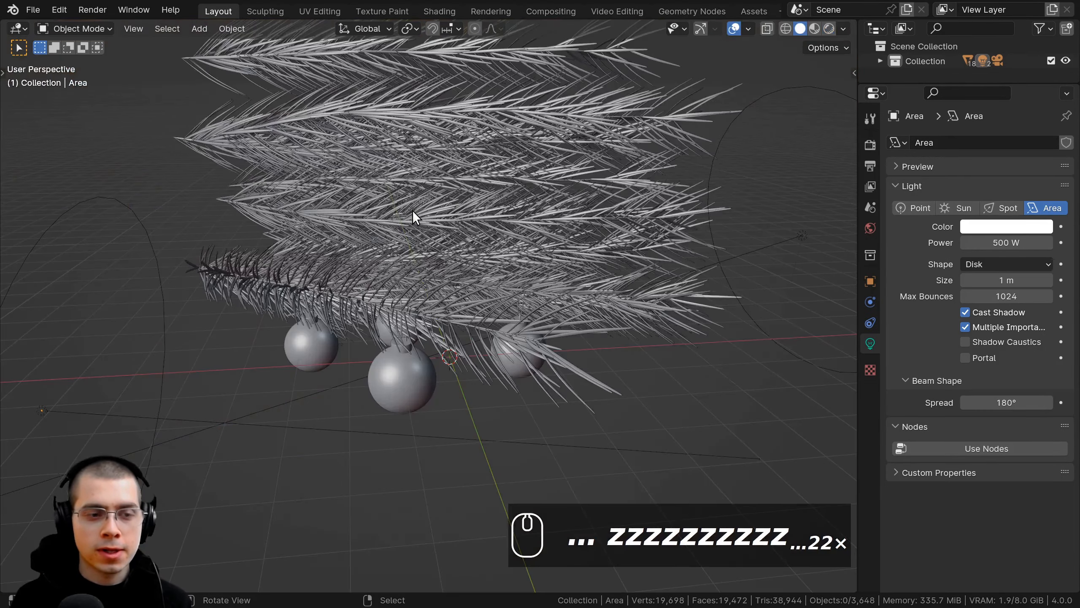
scroll(255, 300, "down", 2)
middle_click_drag(255, 300, 258, 256)
right_click(225, 292)
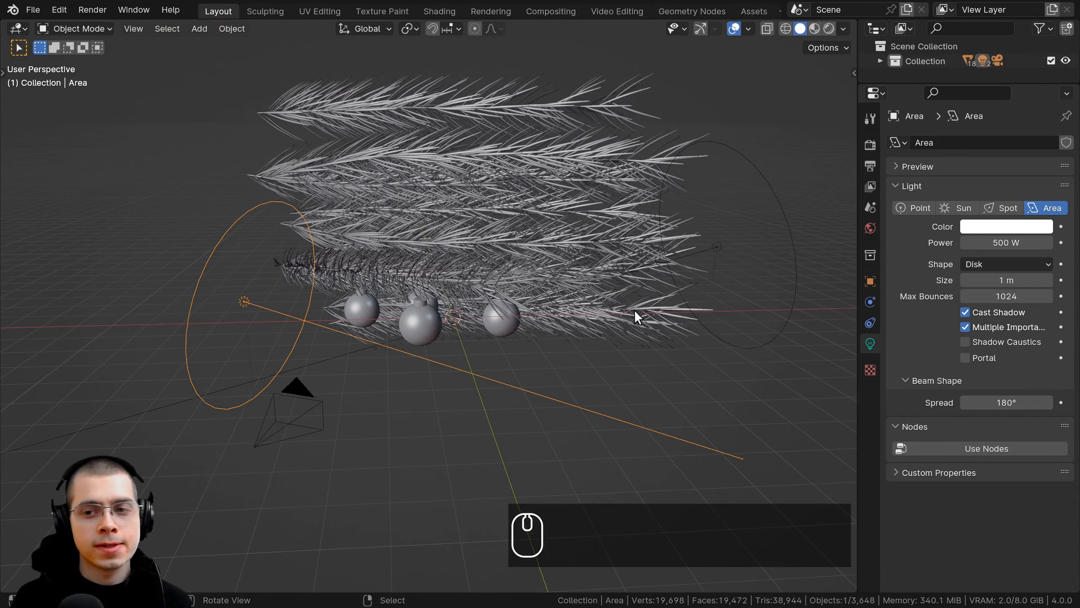
left_click(862, 281)
left_click_drag(858, 269, 836, 270)
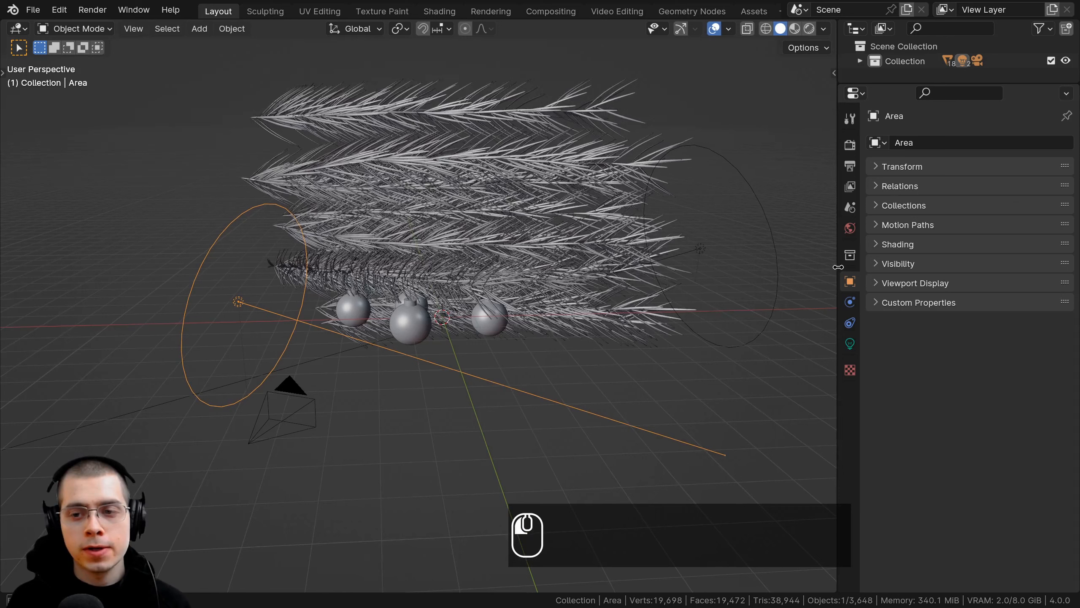
Step: Create a new light linking collection for the original area light and name it "Area Linking"
left_click(877, 243)
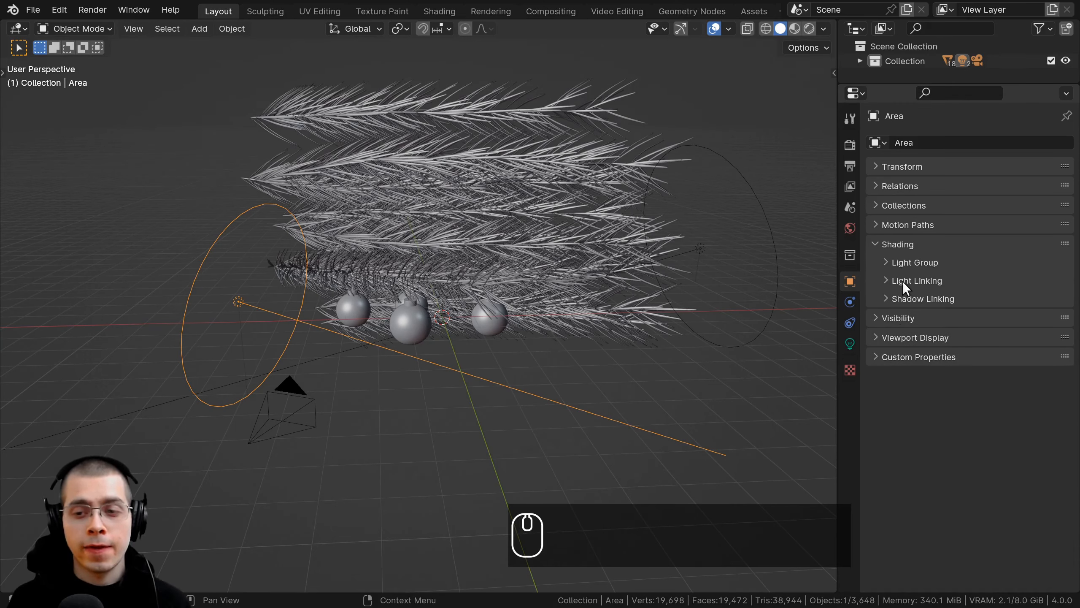
left_click(886, 280)
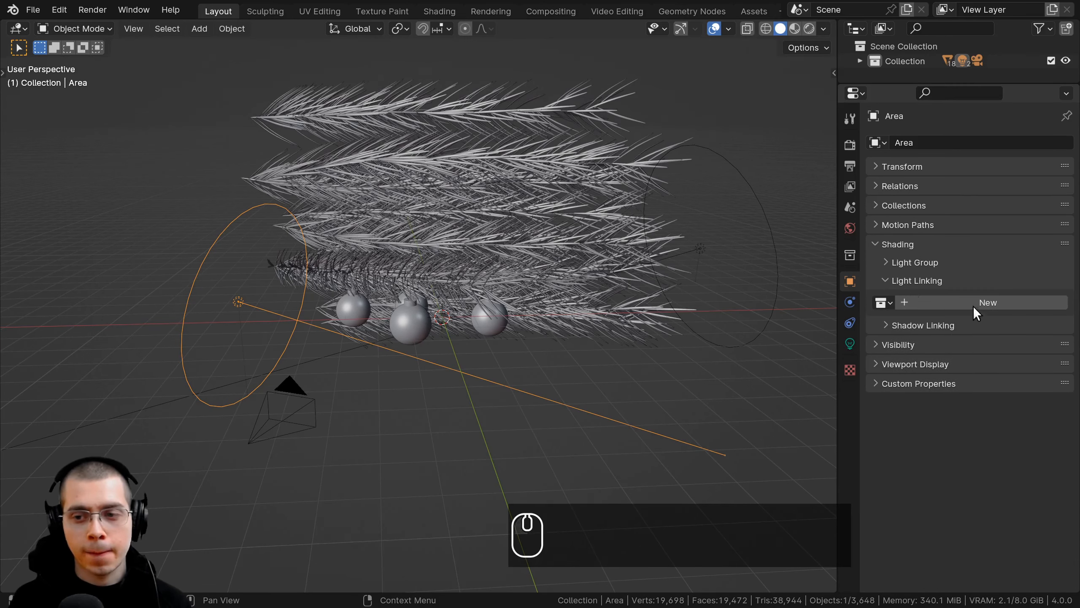
left_click(993, 302)
left_click(962, 303)
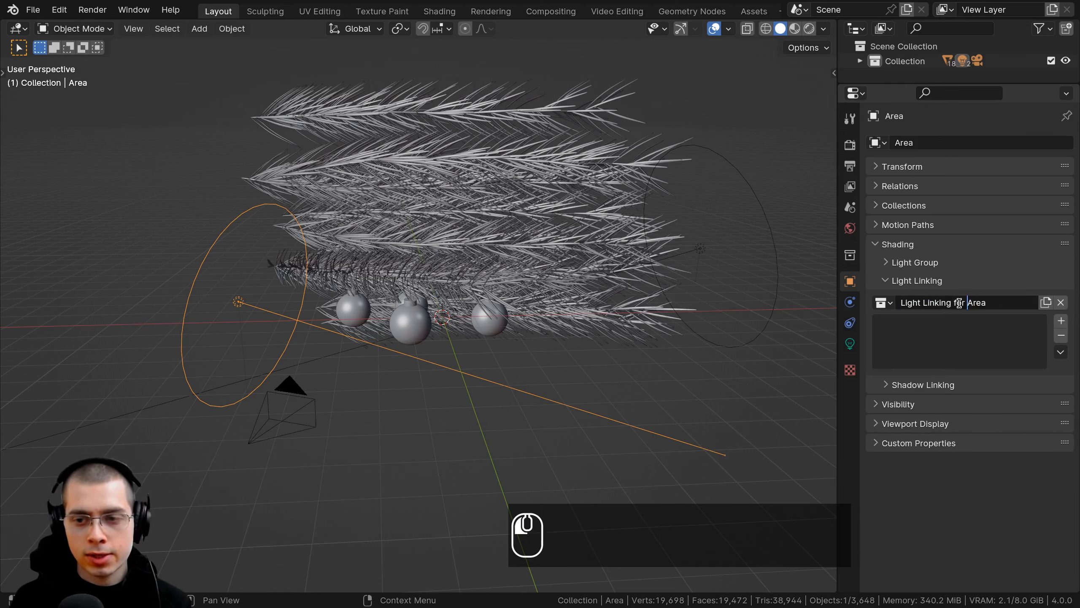
key("BackSpace")
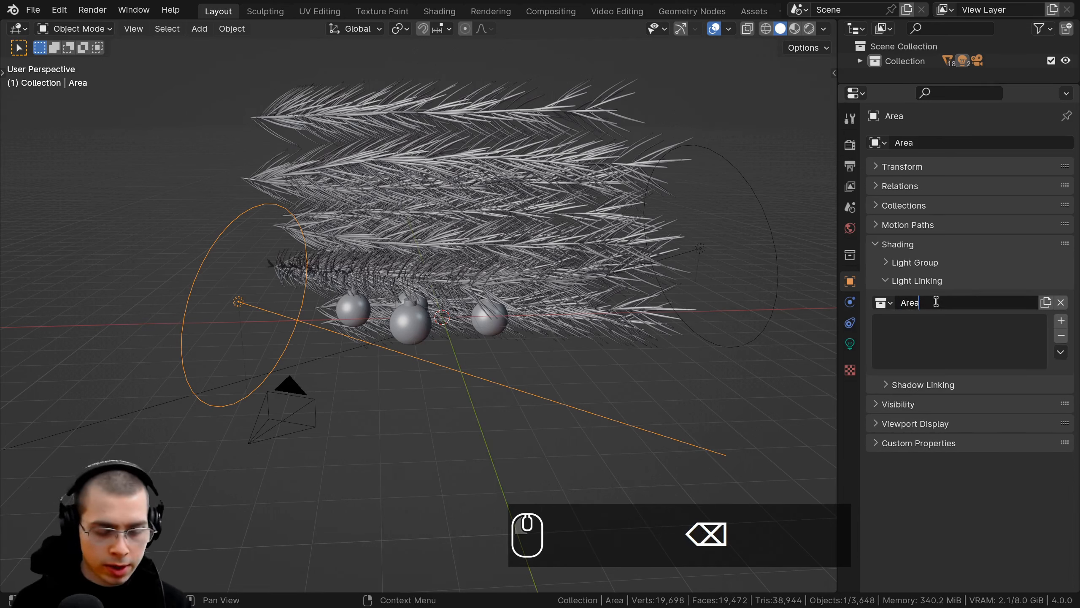
type("Linking")
key("Return")
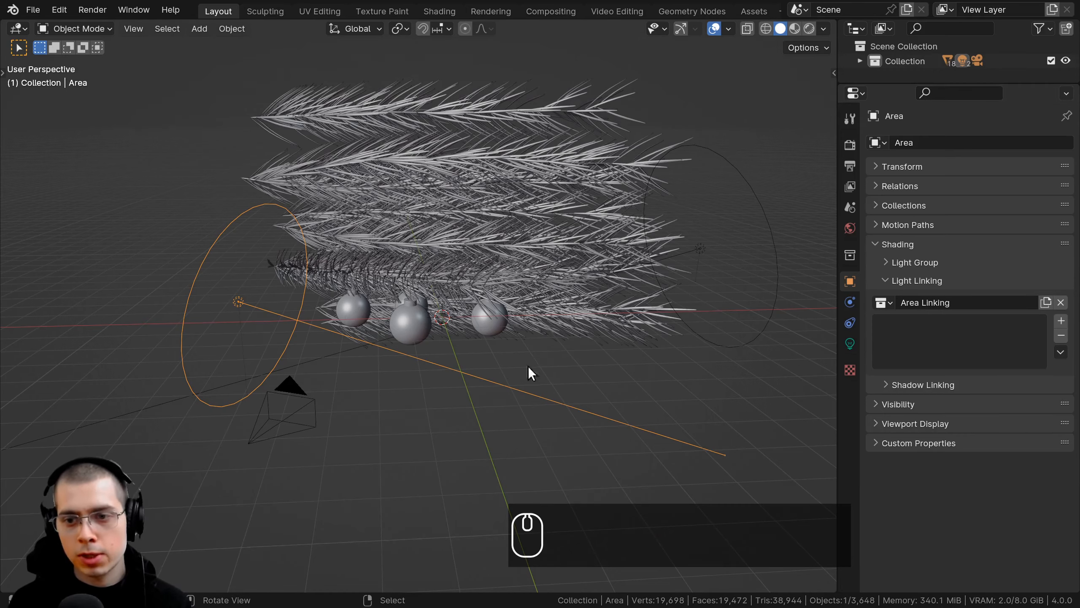
Step: Assign the existing "Area Linking" light linking collection to the duplicated area light
middle_click_drag(531, 373, 686, 324)
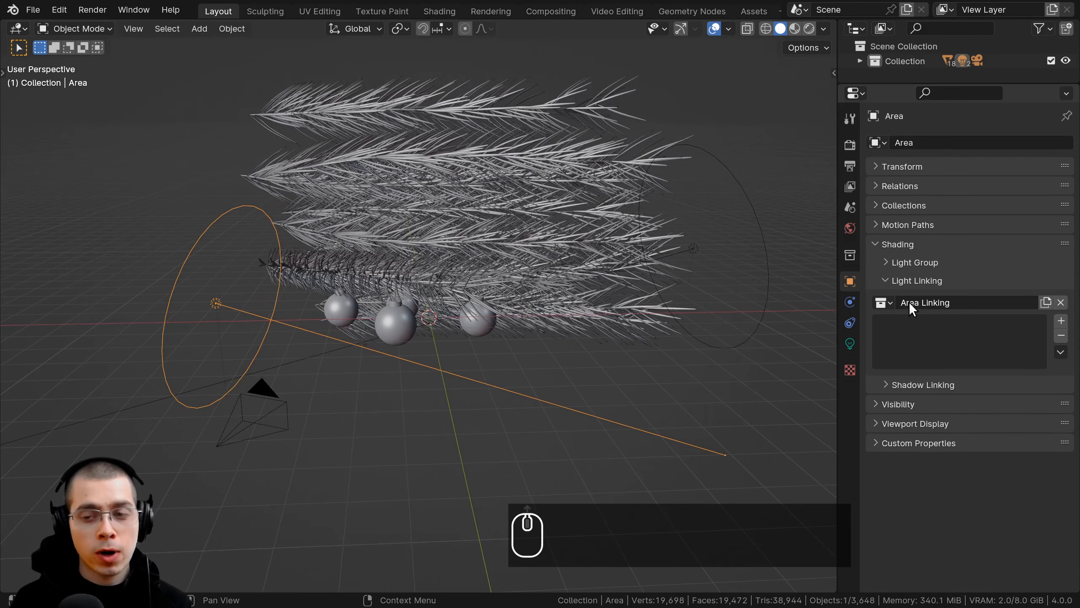
left_click(696, 249)
left_click(885, 303)
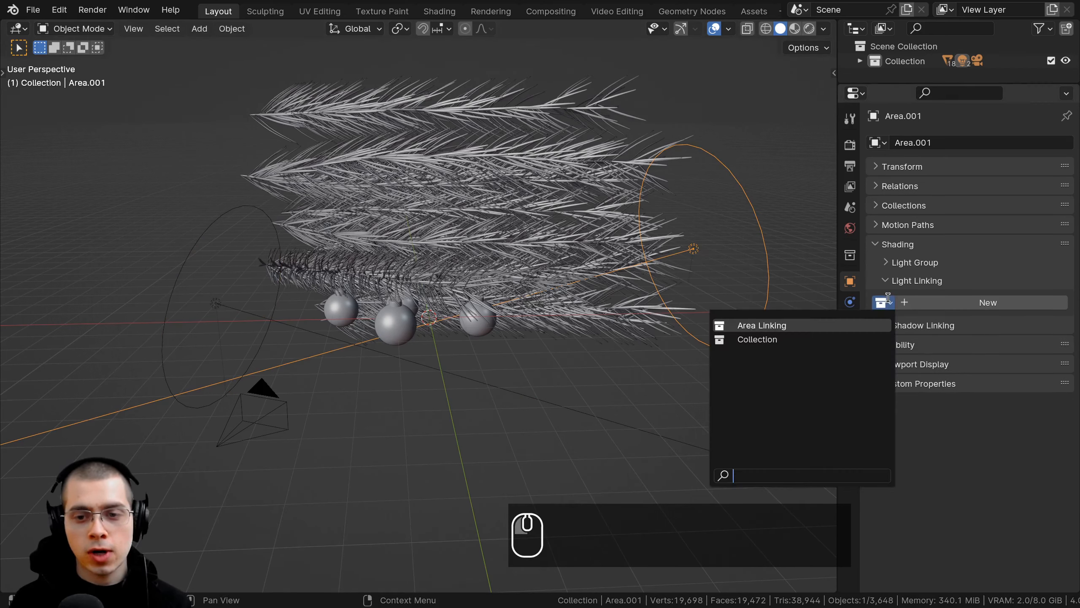
left_click(764, 324)
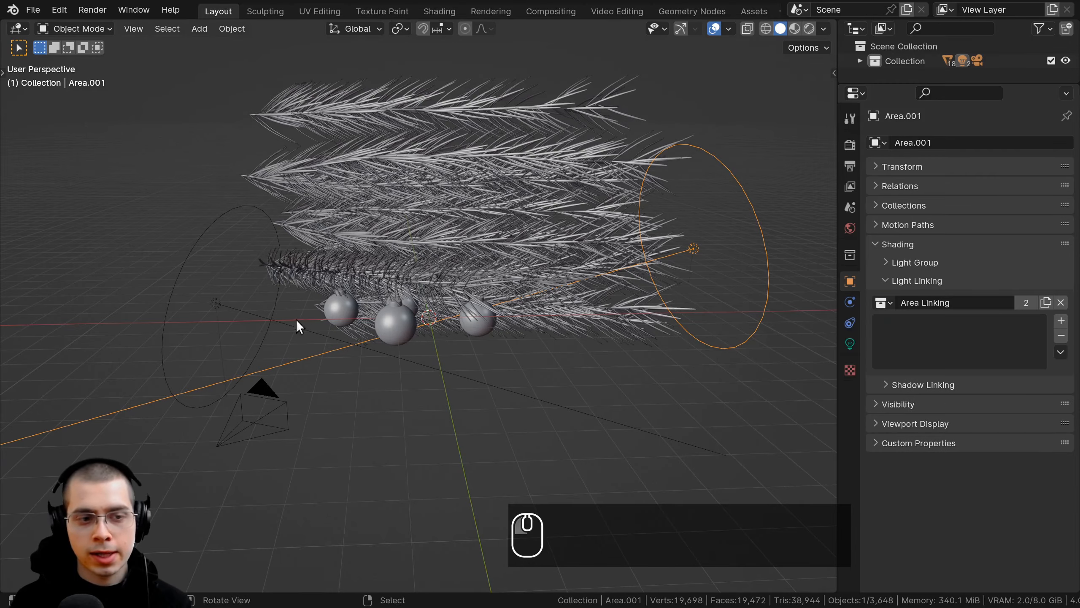
left_click(317, 324)
left_click(693, 250)
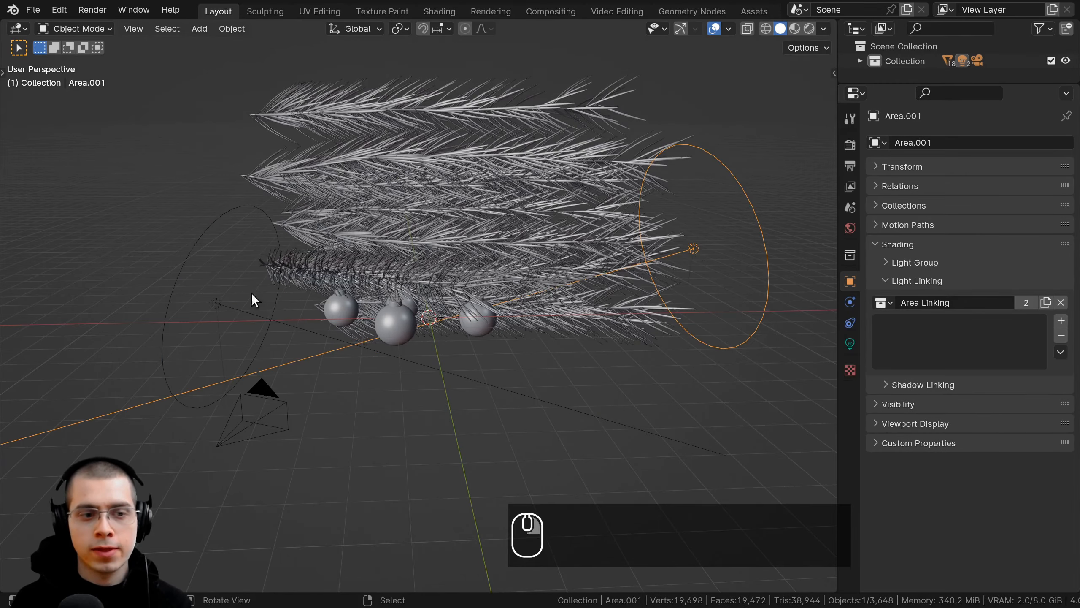
Step: Move the four ornaments into a new collection named "Spheres"
right_click(231, 306)
middle_click_drag(249, 311, 232, 310)
middle_click_drag(305, 363, 420, 294, "shift")
scroll(332, 329, "up", 3)
left_click(372, 300)
scroll(395, 307, "down", 1)
scroll(420, 294, "up", 4)
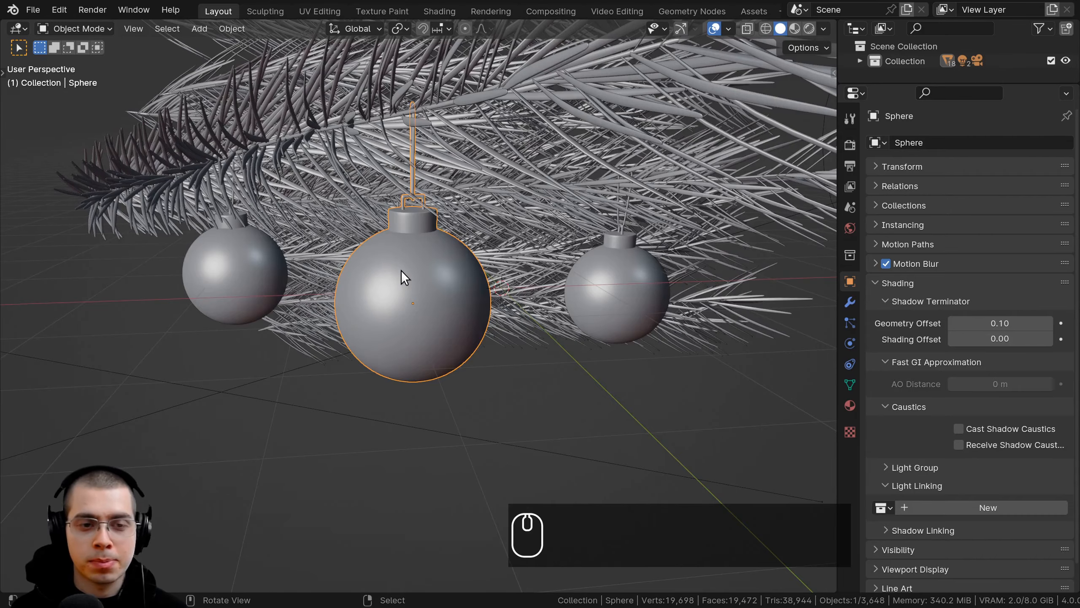
scroll(401, 270, "down", 5)
middle_click_drag(391, 262, 398, 301)
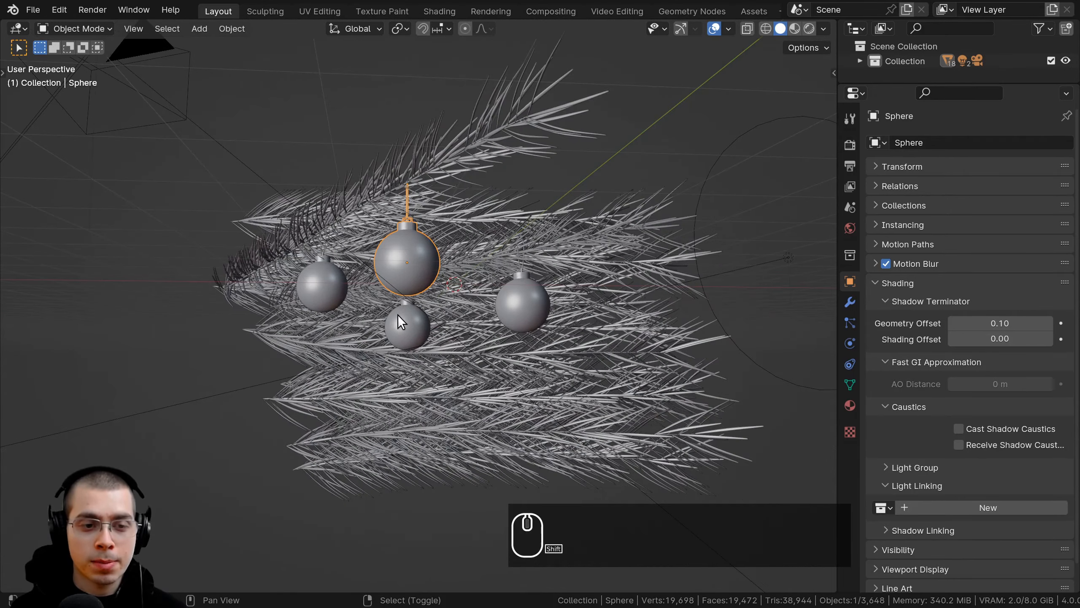
left_click(397, 314, "shift")
left_click(332, 284, "shift")
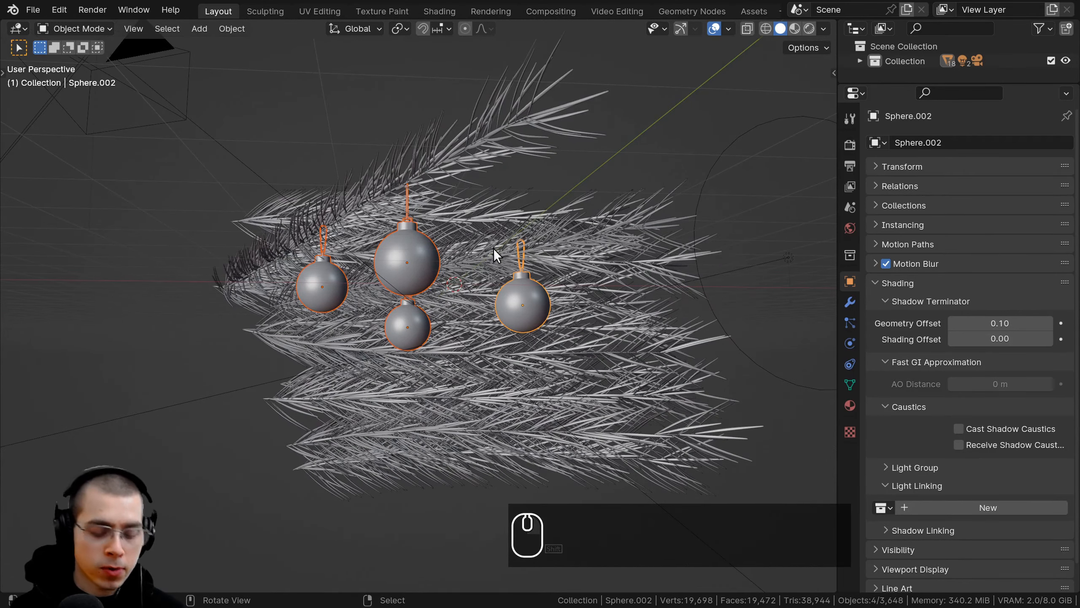
middle_click_drag(492, 248, 452, 249)
key("m")
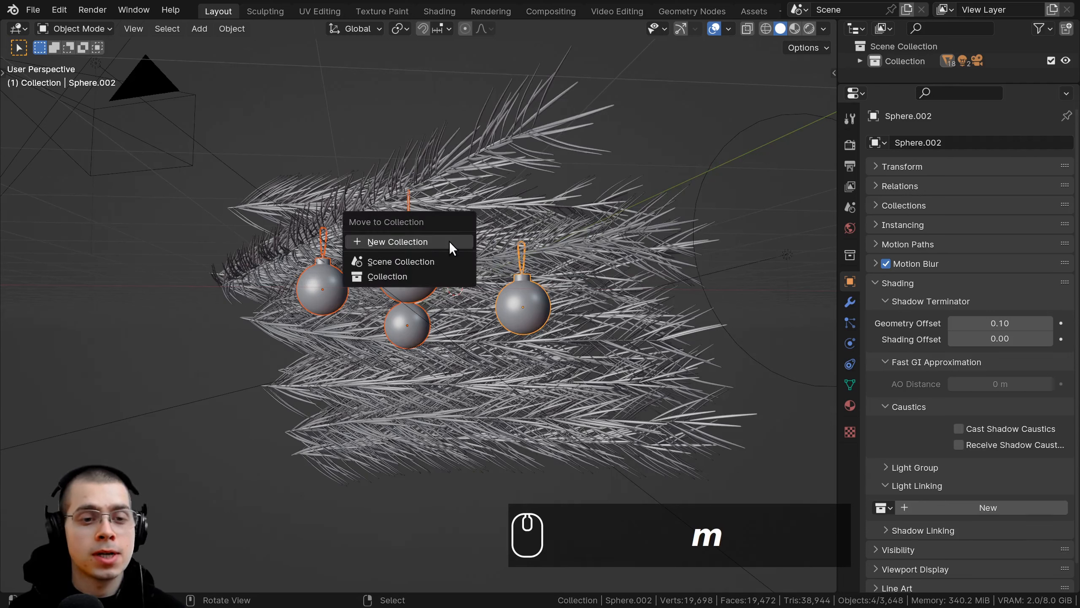
left_click(395, 242)
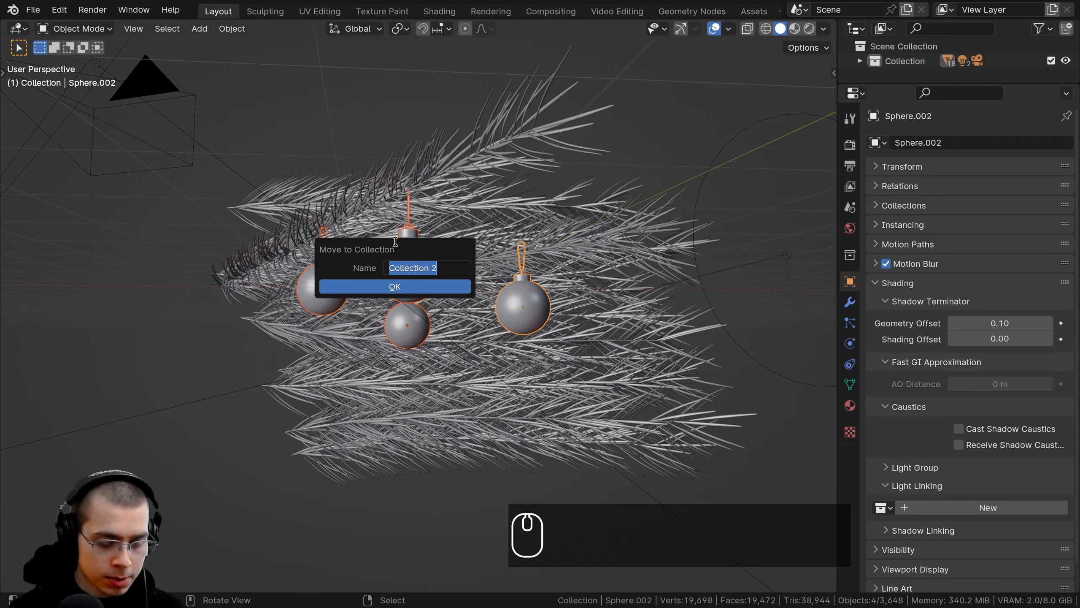
type("Sphere")
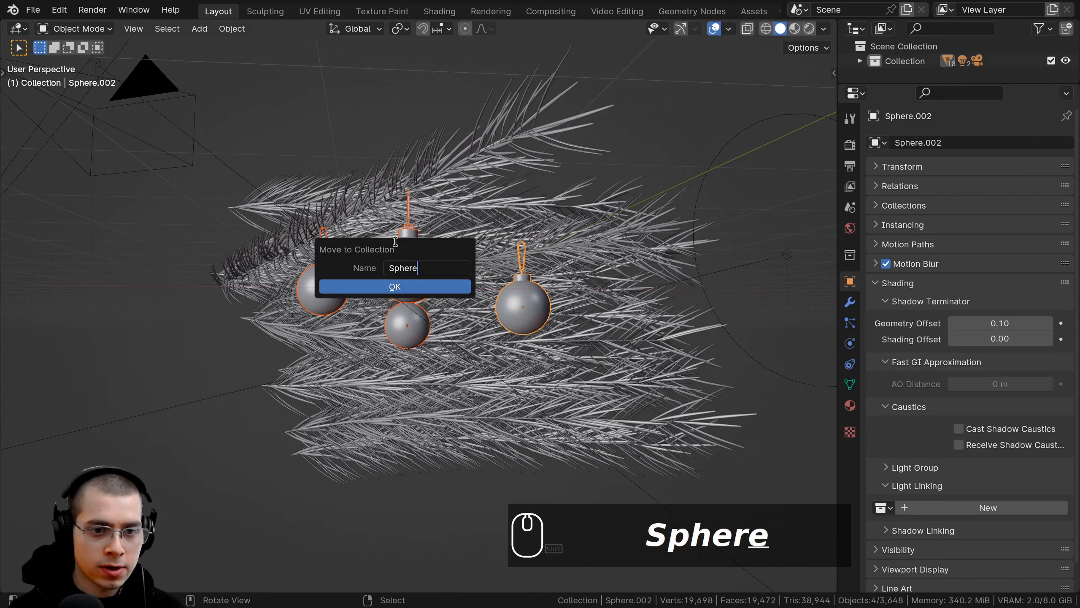
type("s")
key("Return")
left_click(366, 286)
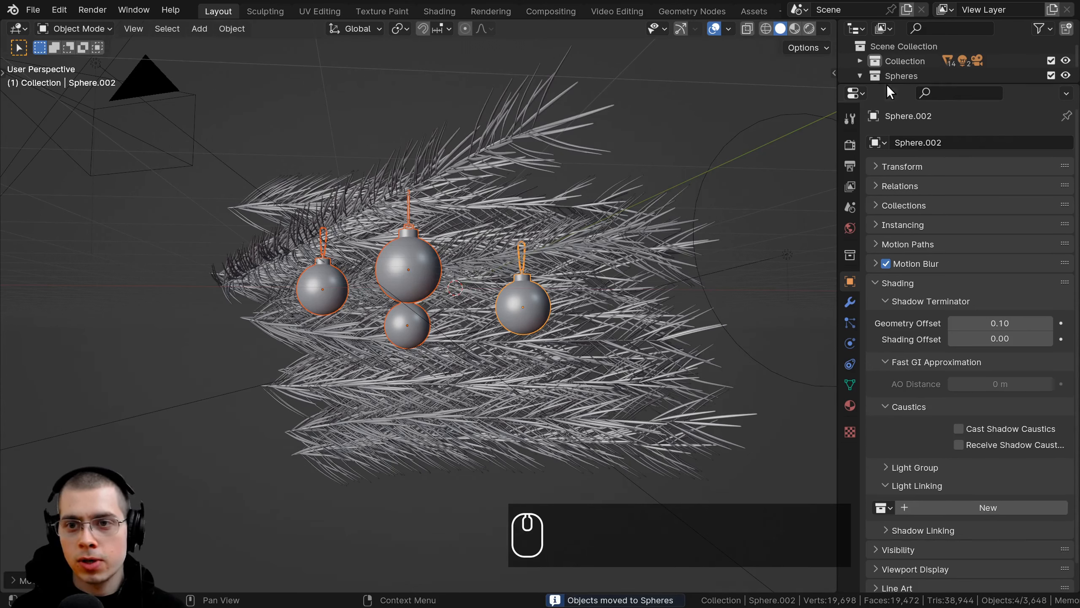
Step: Enlarge the outliner, collapse the Spheres collection, and add it to the original area light's light linking list
left_click_drag(886, 85, 886, 129)
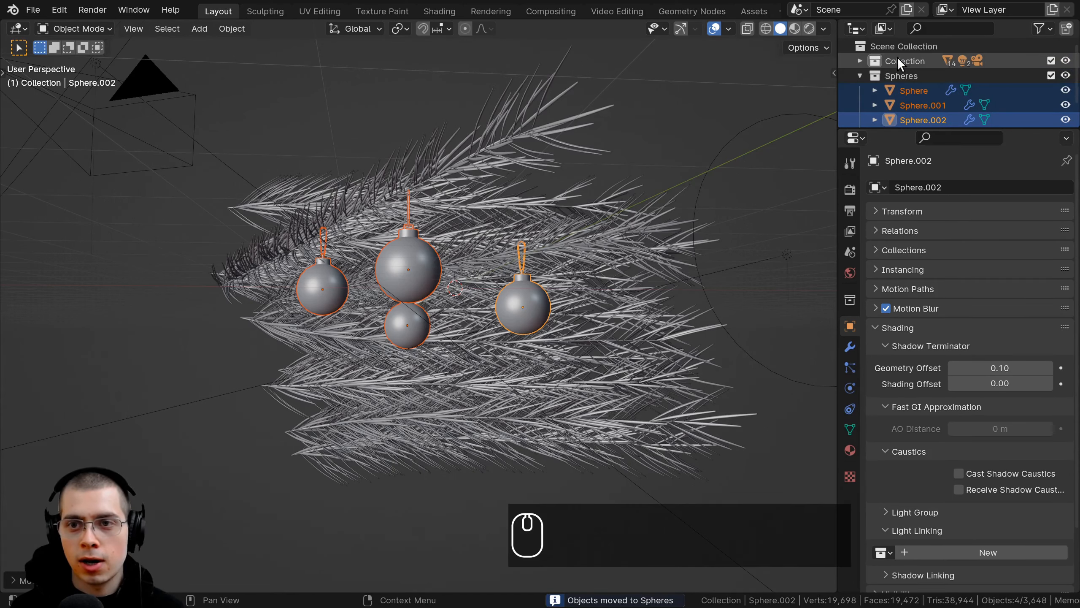
left_click(859, 75)
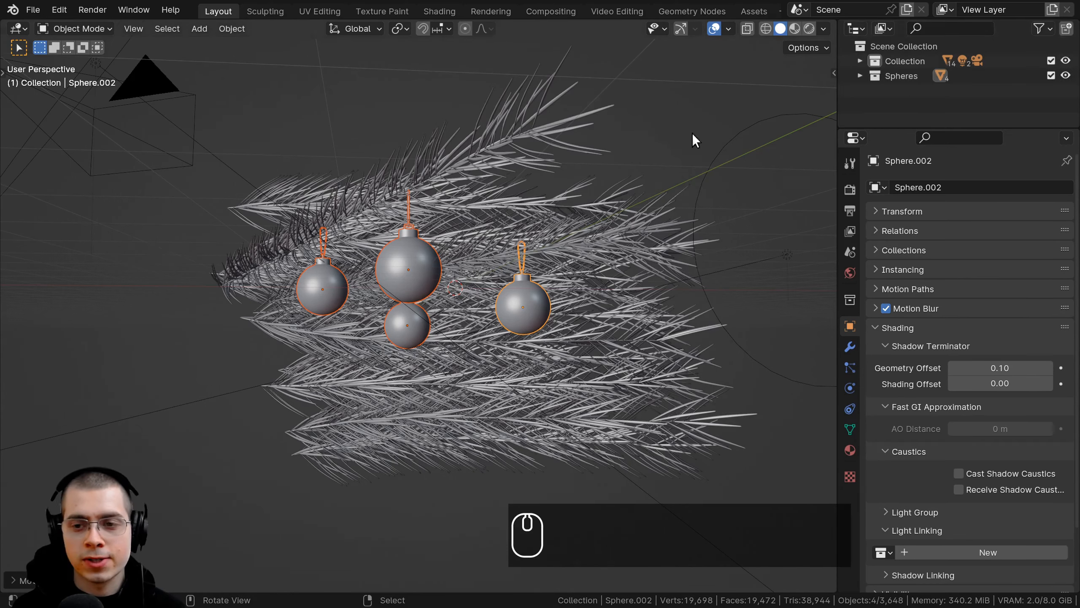
middle_click_drag(692, 133, 192, 194)
left_click(190, 199)
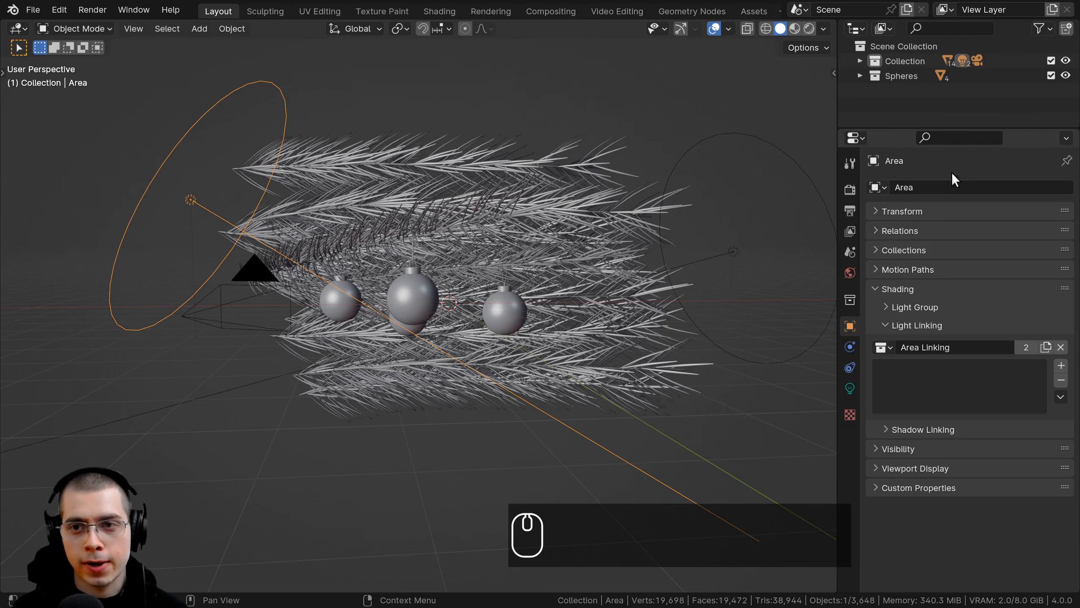
left_click_drag(898, 76, 927, 386)
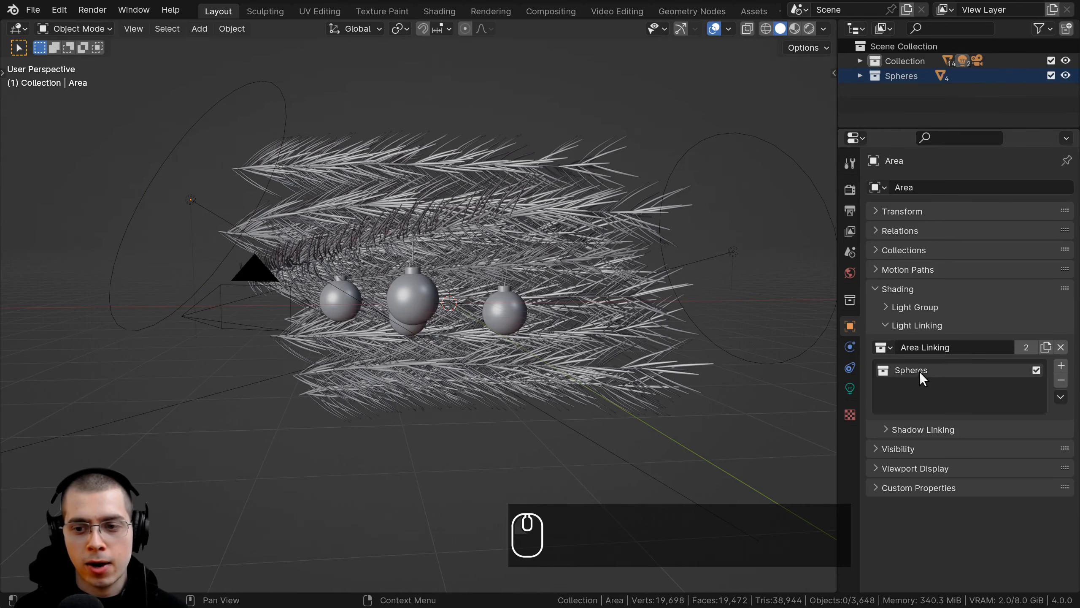
Step: Switch the viewport to rendered shading and view the ornaments lit by the linked lights up close
key("z")
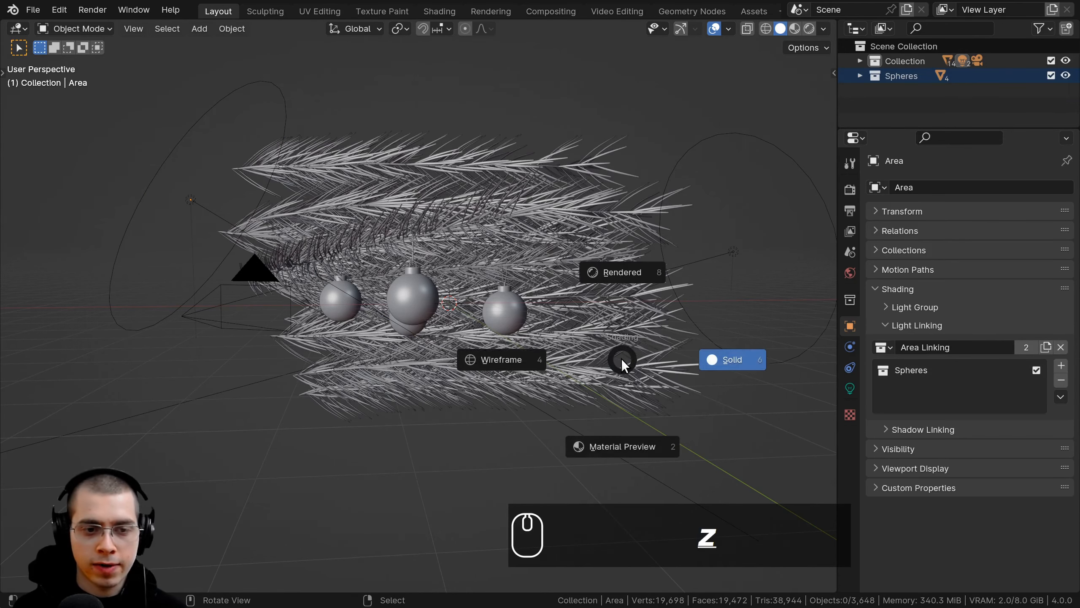
left_click(609, 211)
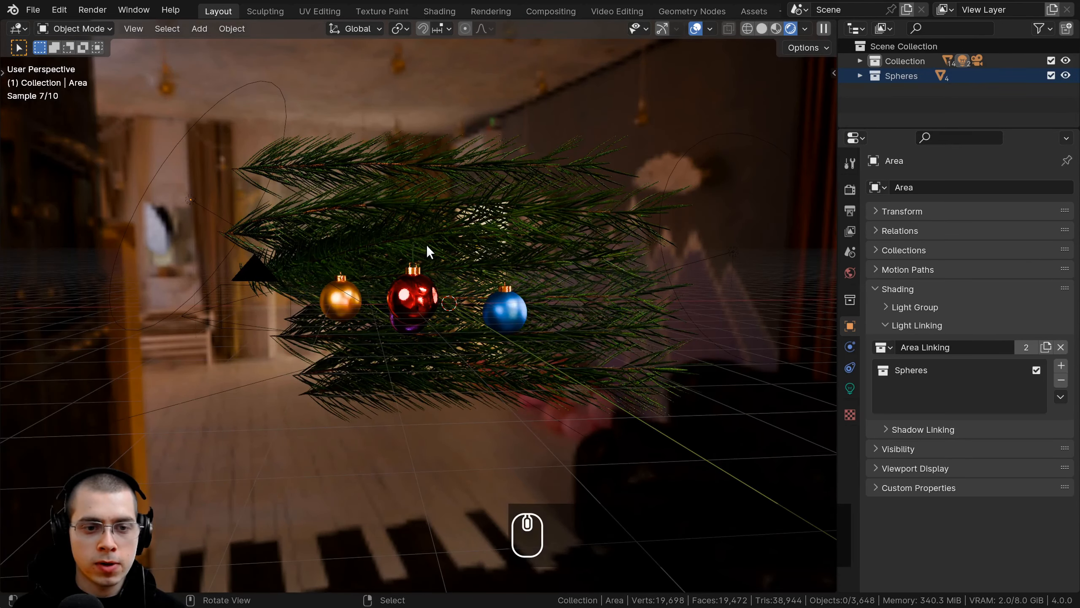
scroll(423, 251, "up", 2)
scroll(427, 268, "up", 2)
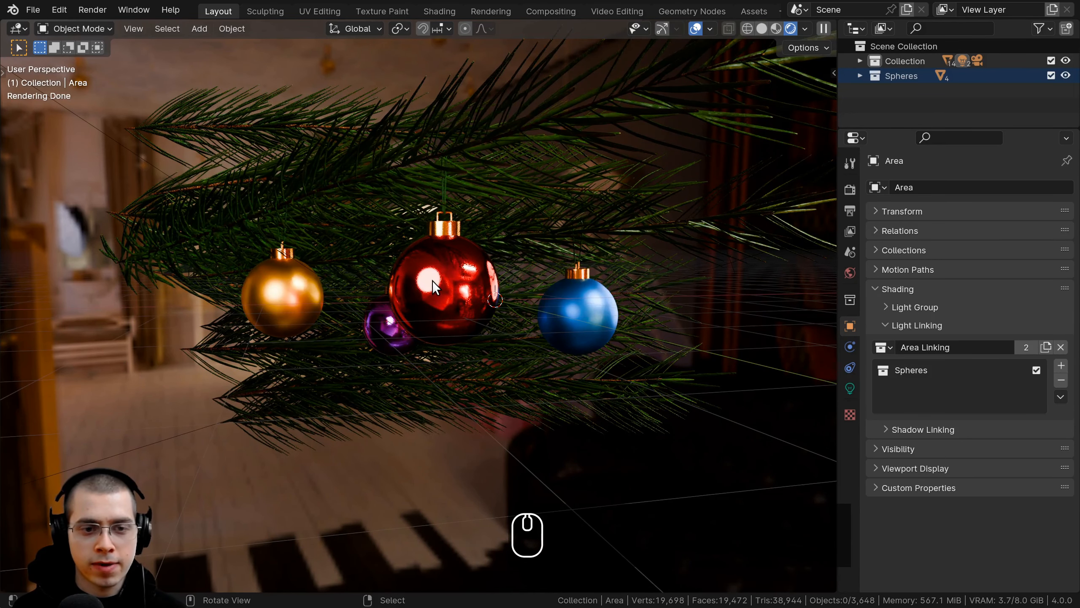
Step: Exclude the Spheres collection from the area lights' linking and inspect the ornaments up close and through the camera
left_click(1036, 369)
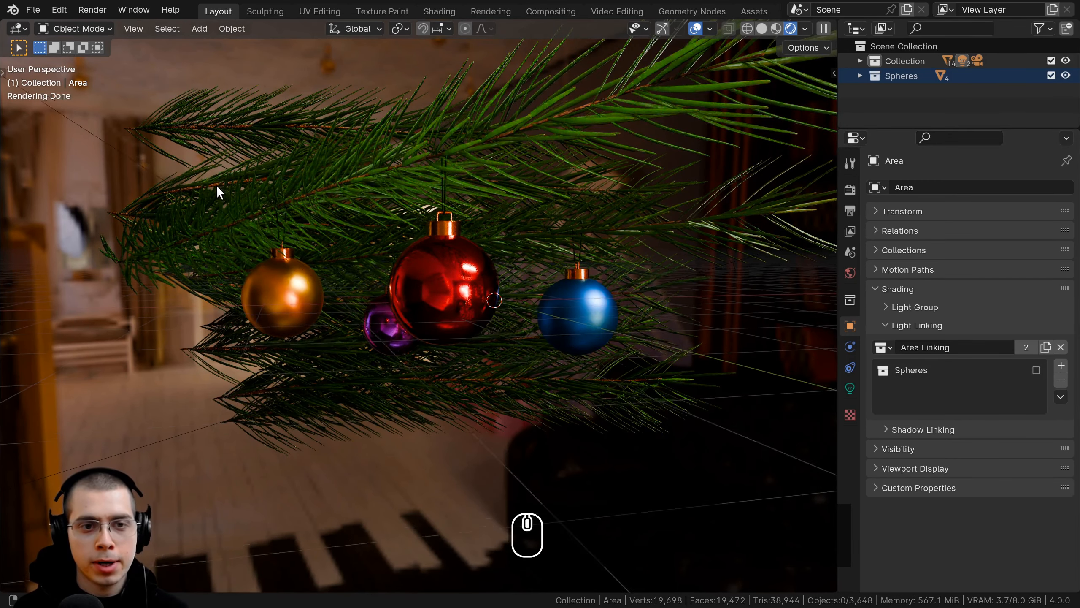
middle_click_drag(574, 176, 552, 182)
middle_click_drag(538, 275, 551, 277)
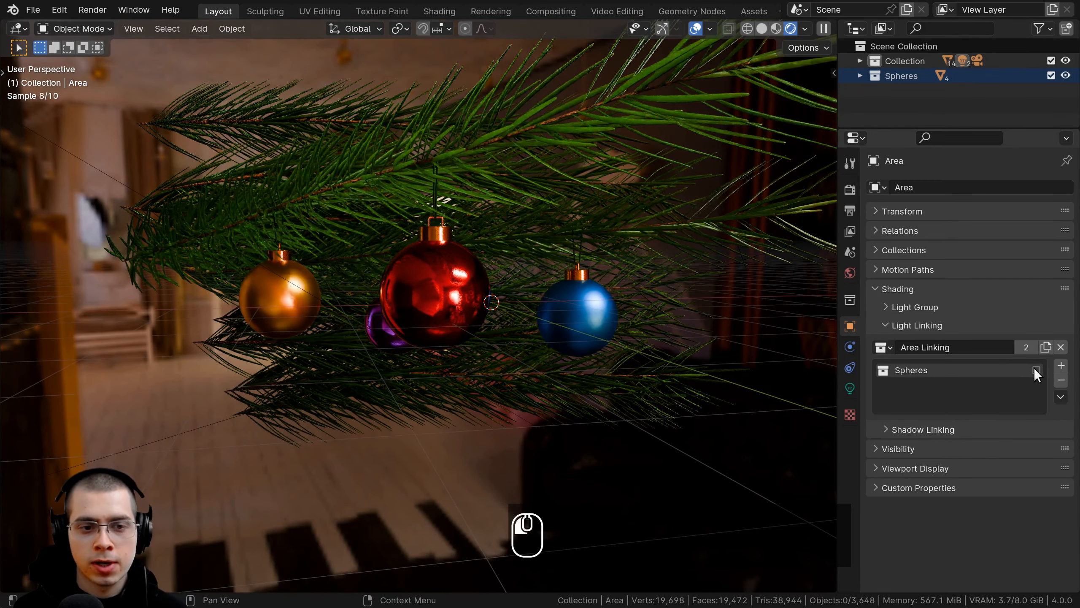
scroll(420, 268, "up", 3)
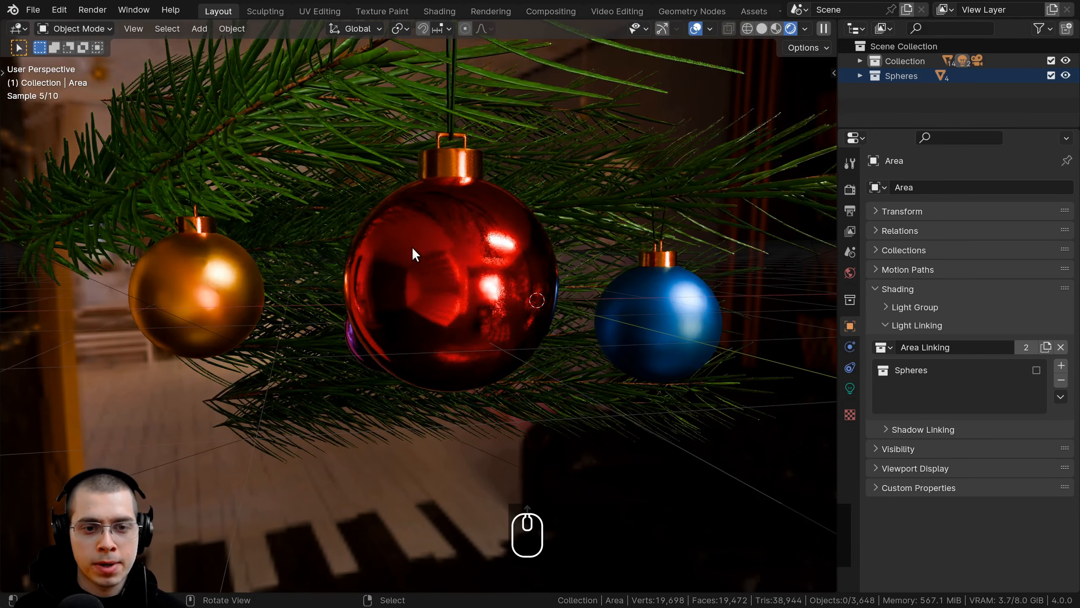
key("KP_0")
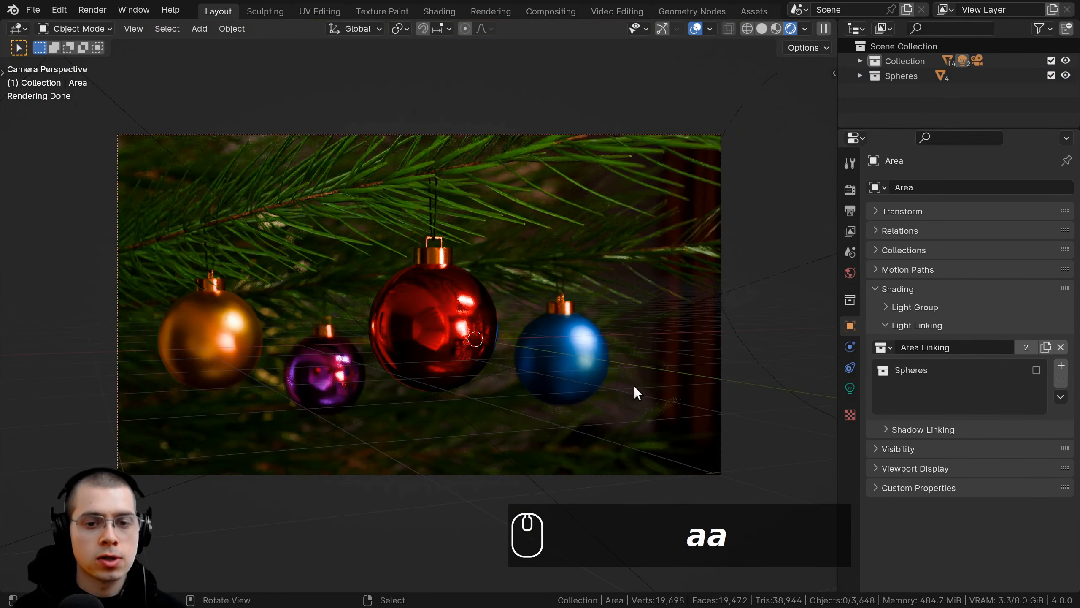
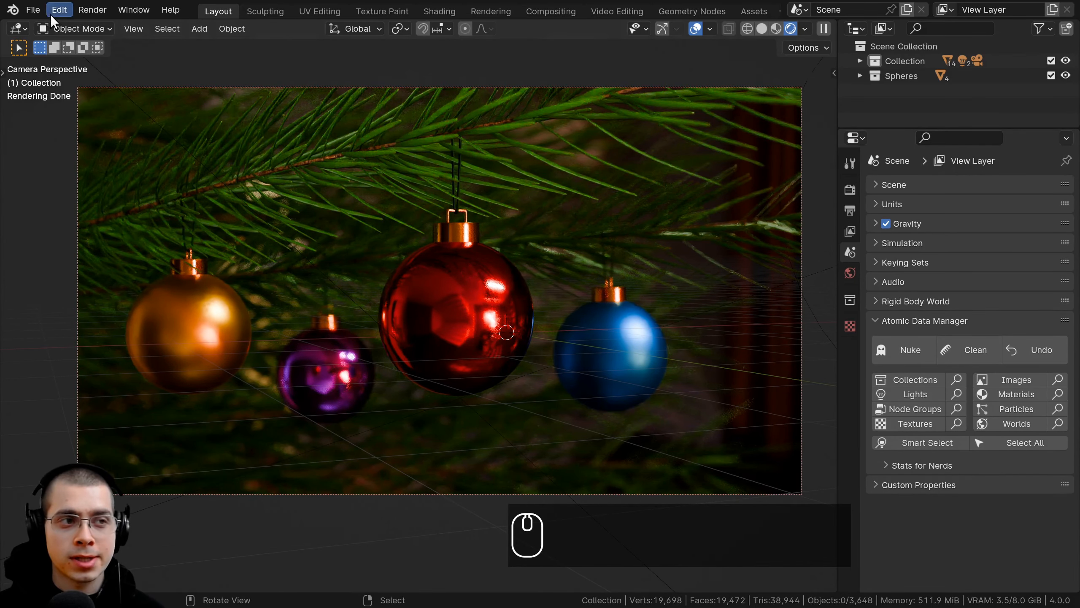
Step: Append the "Christmas Lights 1" and "Light Bulb" objects from Geometry Nodes Christmas Lights.blend
left_click(38, 9)
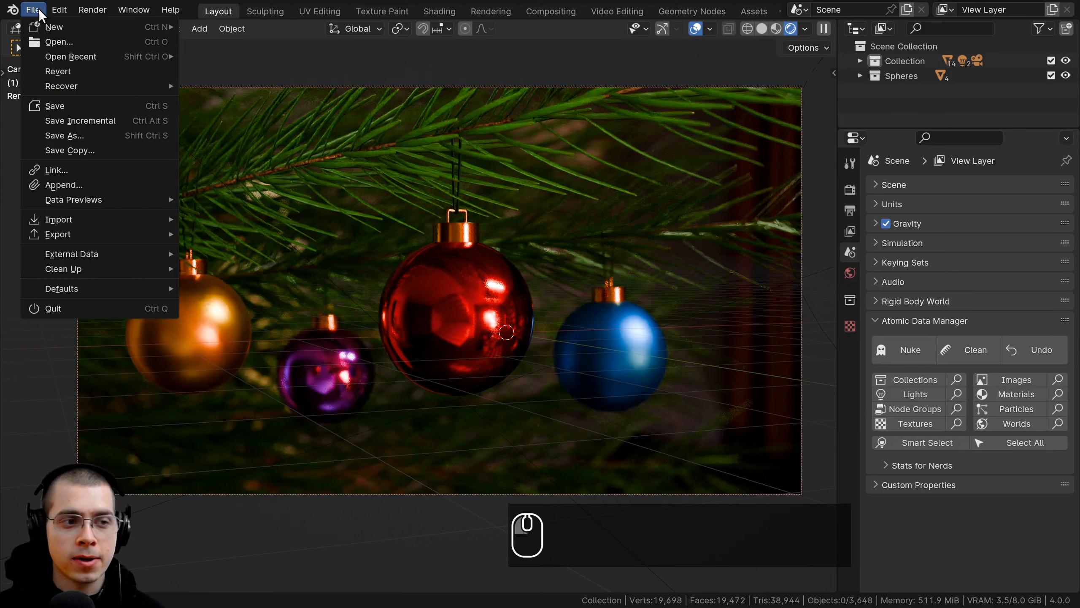
left_click(78, 182)
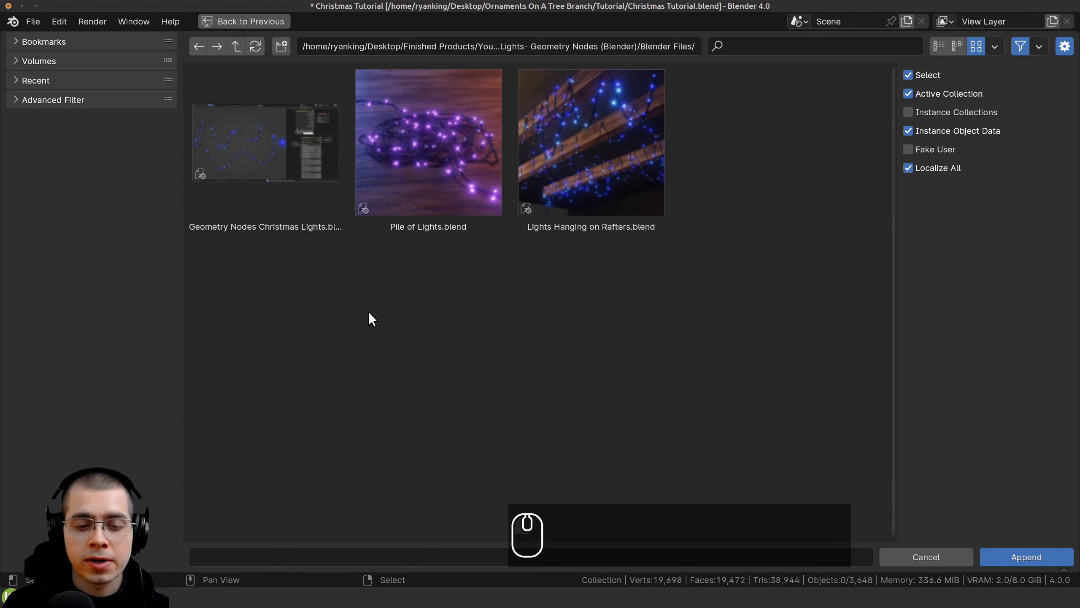
left_click(225, 229)
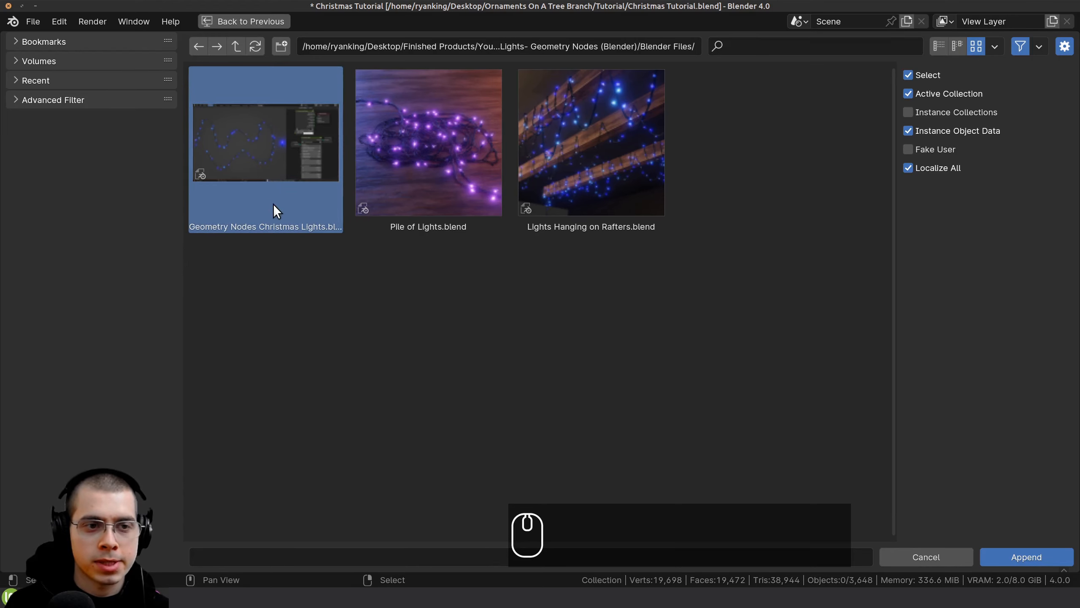
double_click(256, 169)
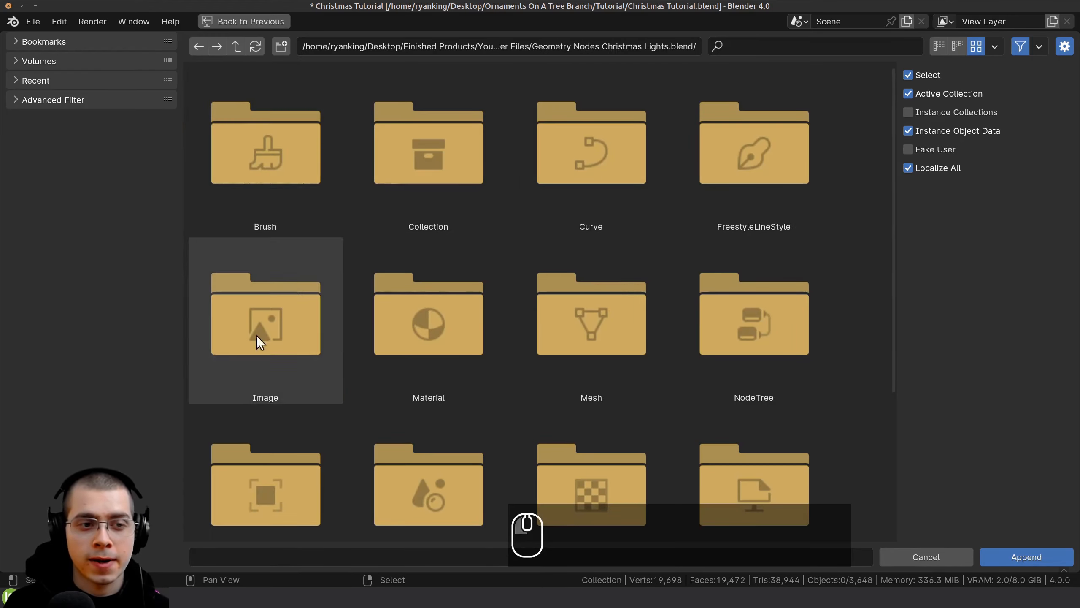
scroll(595, 425, "down", 1, "ctrl")
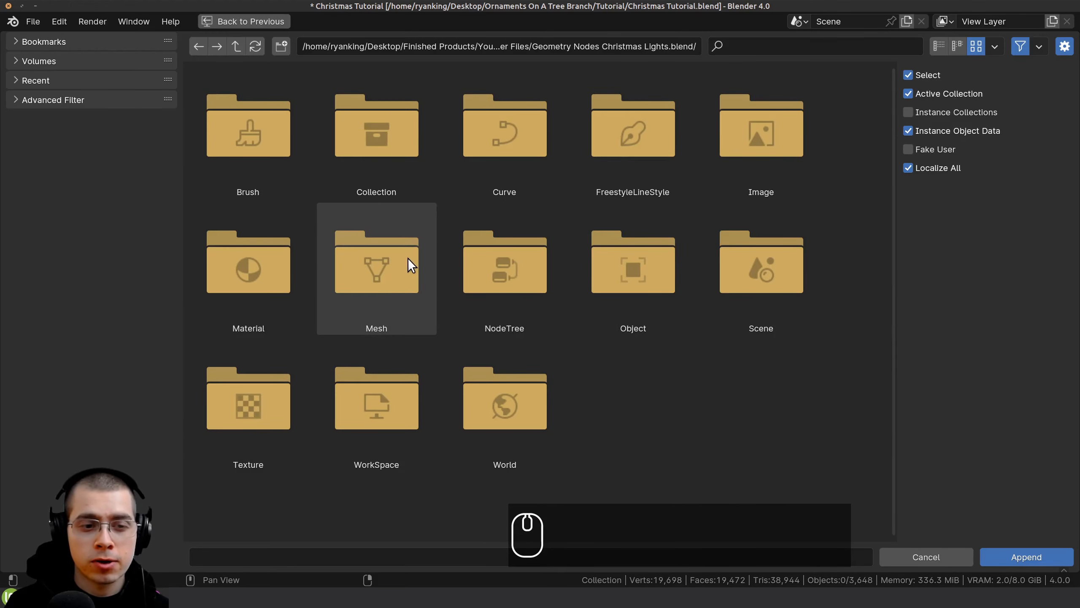
left_click(633, 287)
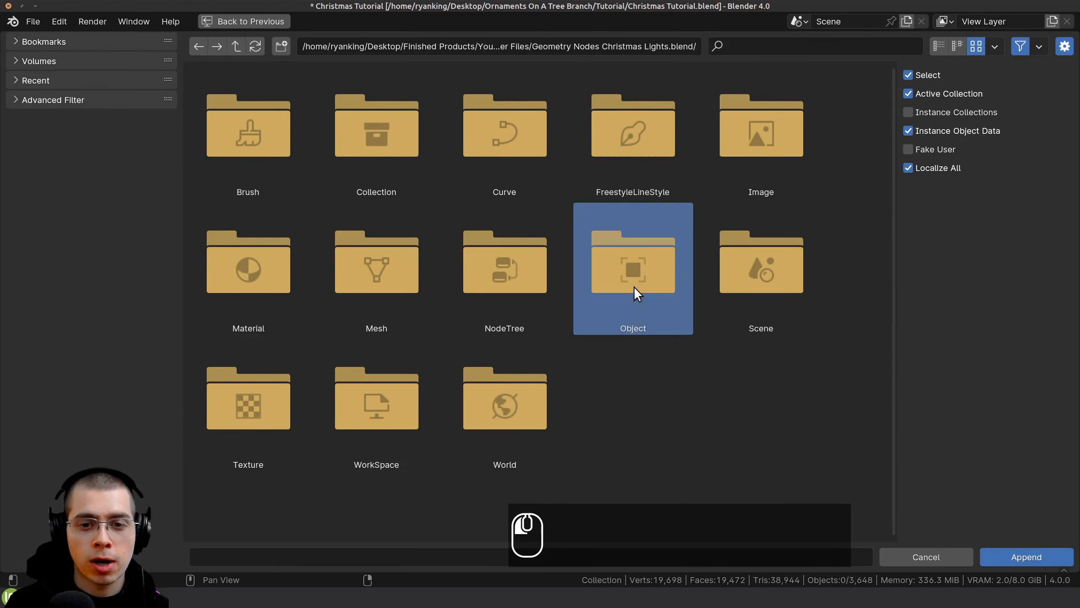
double_click(627, 266)
left_click_drag(390, 300, 273, 169)
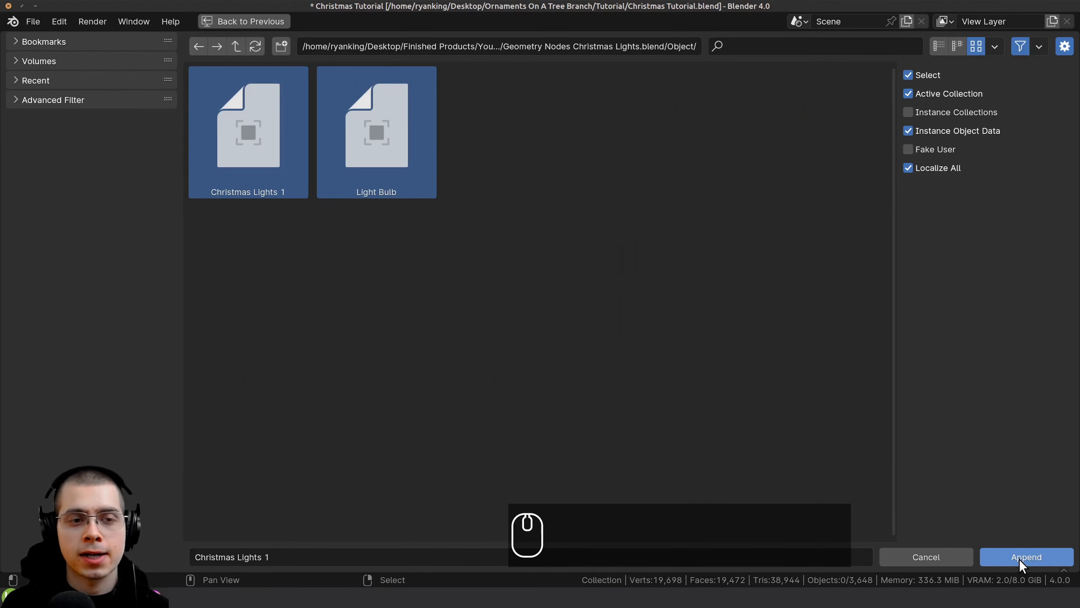
left_click(1019, 559)
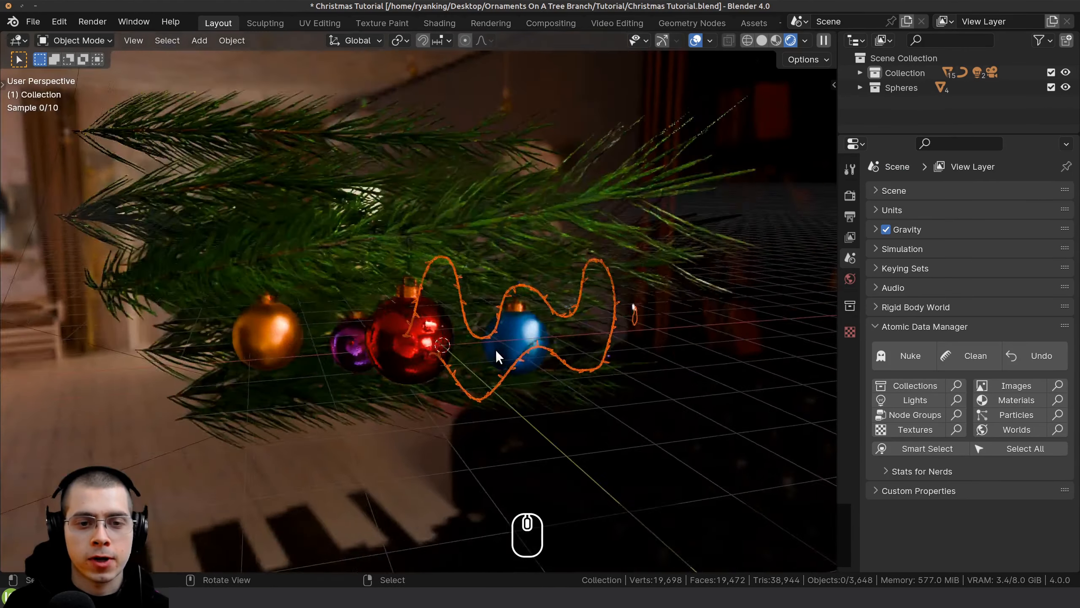
Step: Switch the viewport to solid shading, then move the appended light string and bulb away from the ornaments and start enlarging them
scroll(495, 350, "down", 3)
middle_click_drag(495, 350, 430, 353)
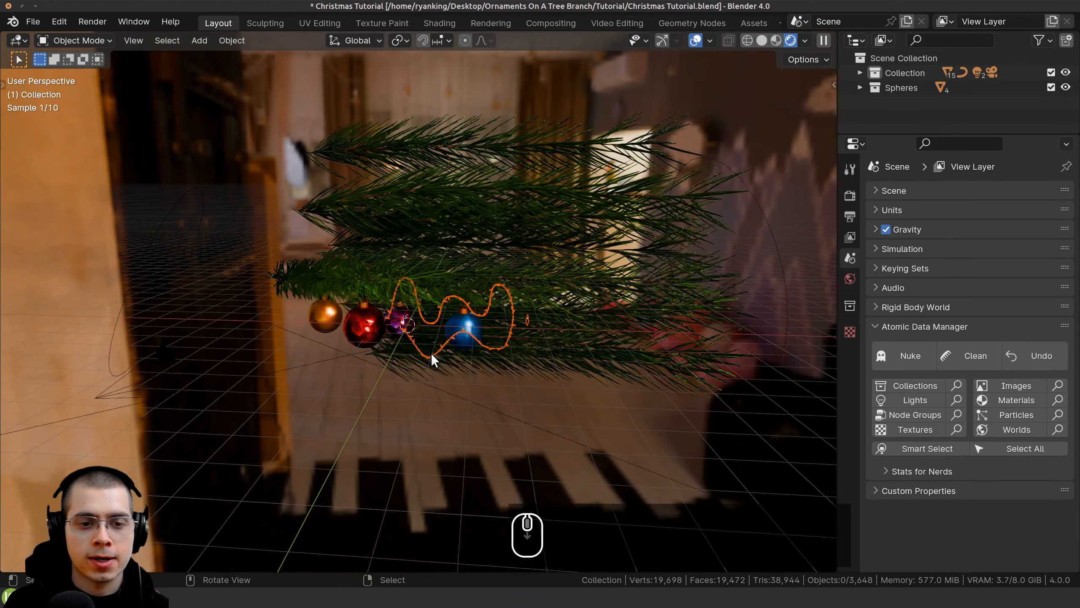
key("z")
middle_click_drag(608, 355, 536, 344)
middle_click_drag(536, 343, 594, 311, "shift")
key("g")
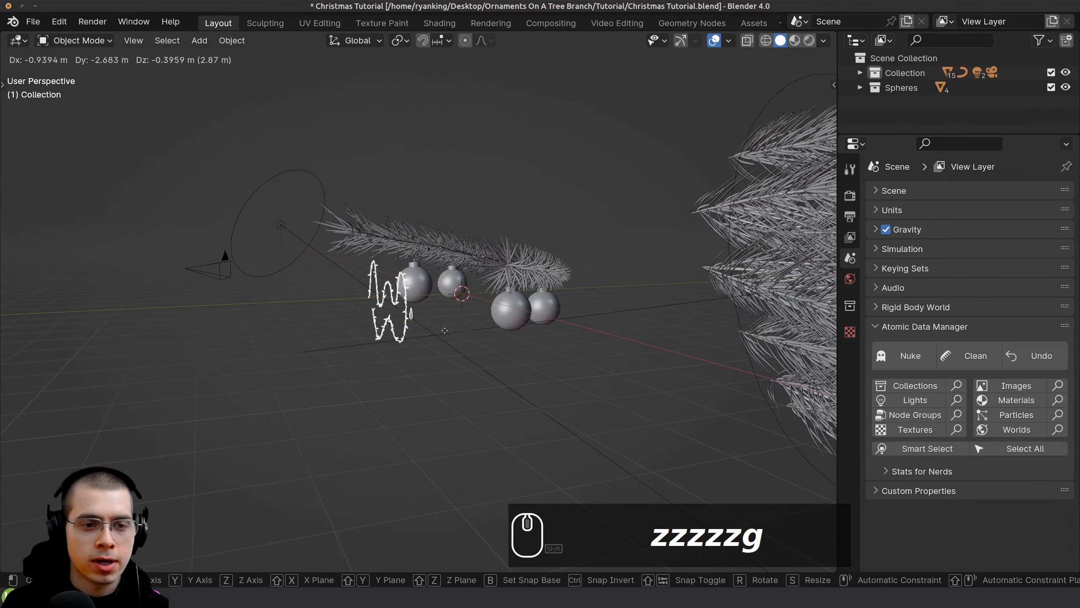
key("s")
left_click(535, 354)
Step: Scale the light string and bulb up further and place them in the open space well clear of the ornaments and branches
middle_click_drag(535, 353, 324, 360)
key("s")
left_click(495, 348)
key("g")
left_click(472, 348)
key("s")
left_click(375, 360)
key("g")
left_click(233, 374)
key("g")
middle_click_drag(216, 396, 447, 378, "shift")
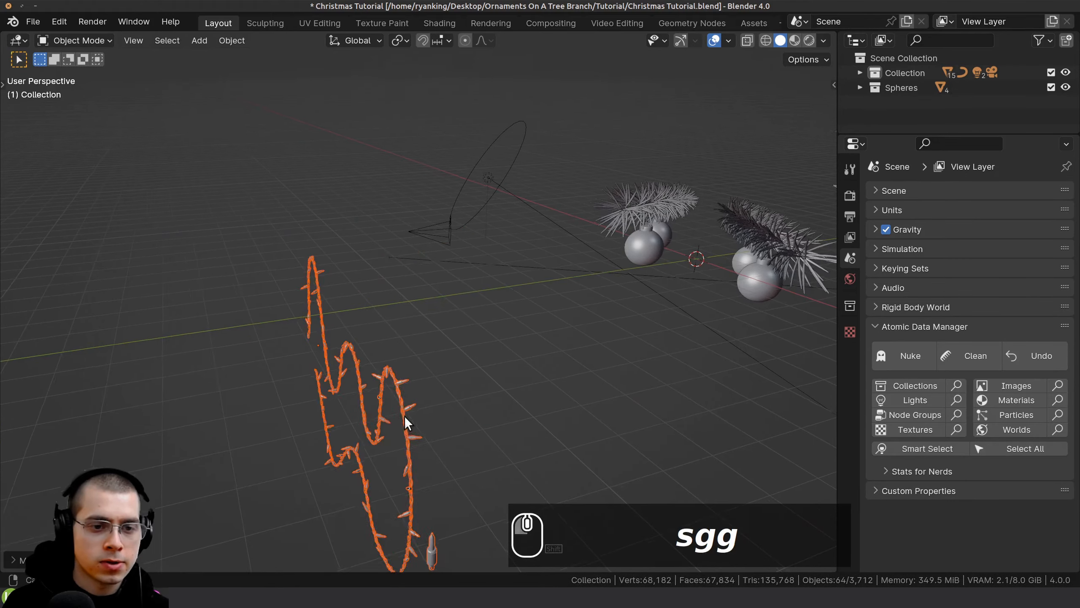
key("g")
key("a")
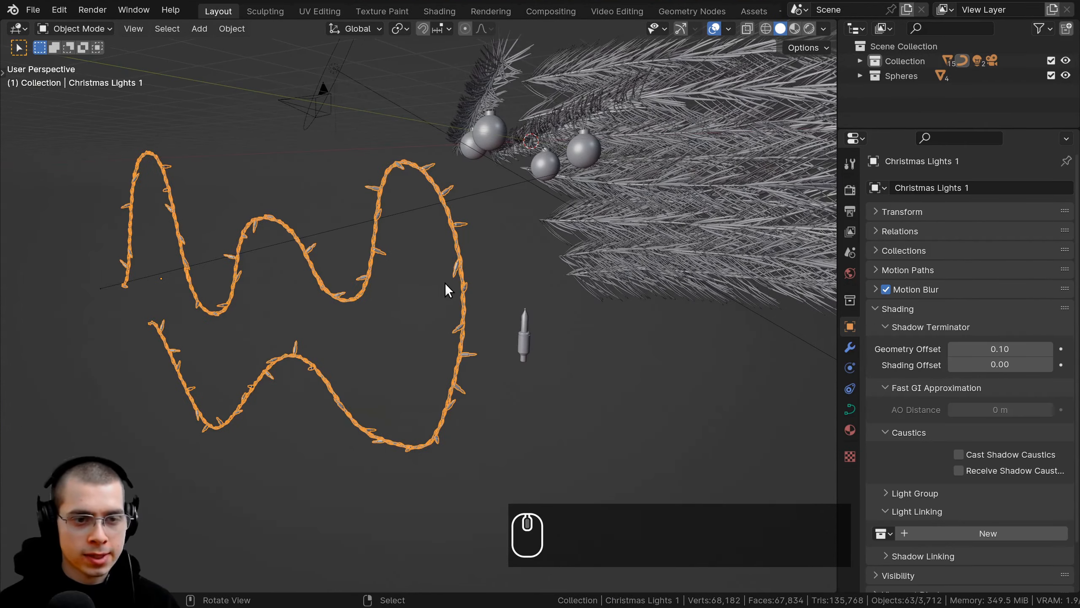
Step: Delete all of the light string curve's control points except the two at its upper outer end
key("Tab")
middle_click_drag(410, 290, 424, 335)
key("a")
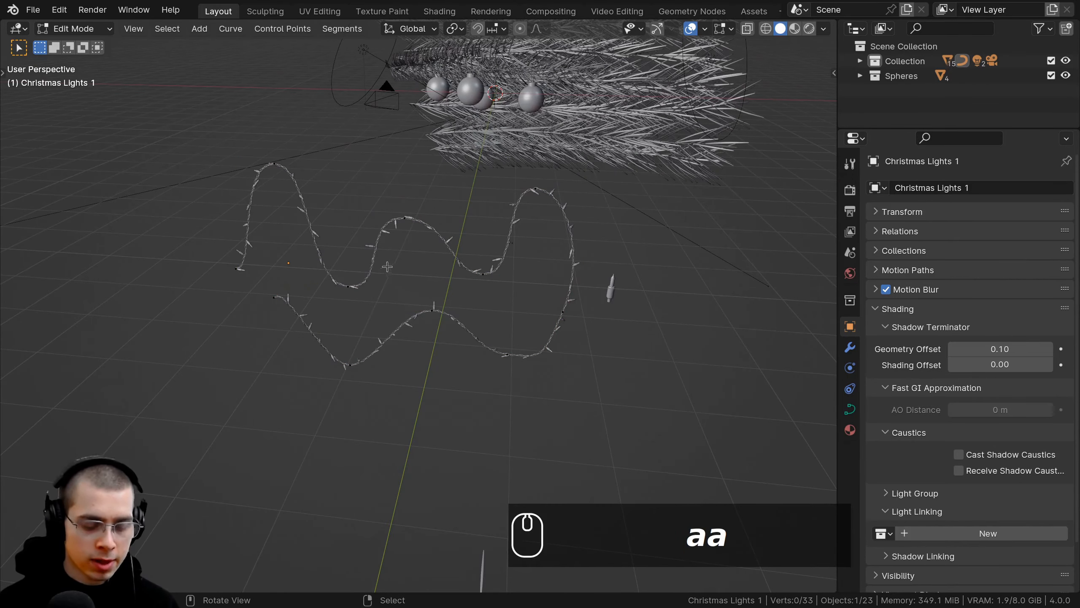
key("b")
left_click_drag(327, 171, 676, 439)
key("b")
left_click_drag(335, 274, 171, 375)
key("x")
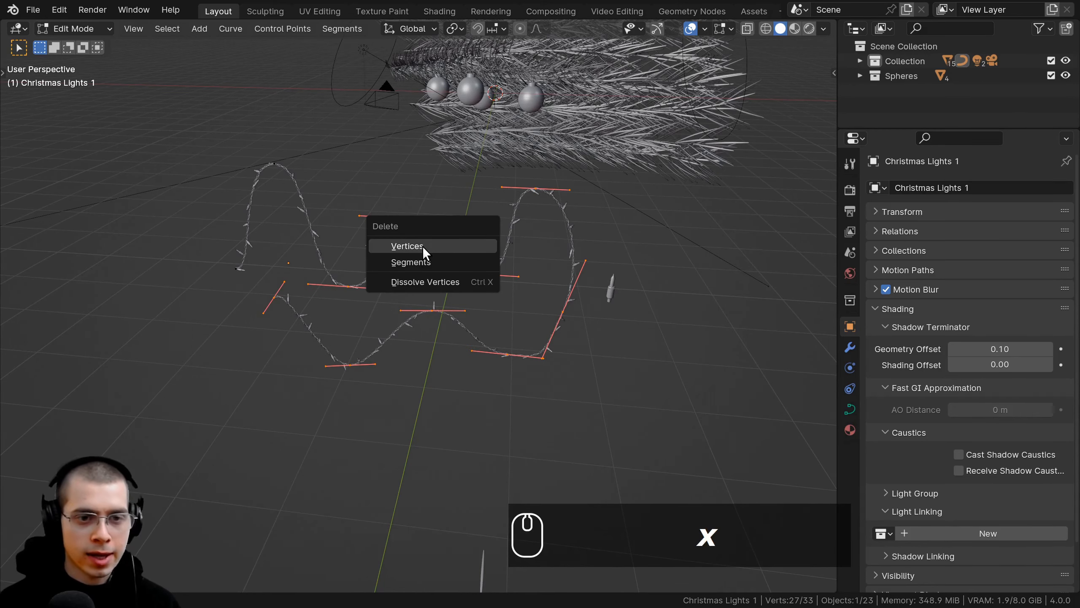
left_click(422, 245)
Step: Enlarge the remaining curve segment and move its two end points apart so the string runs roughly horizontally
middle_click_drag(250, 215, 276, 220, "shift")
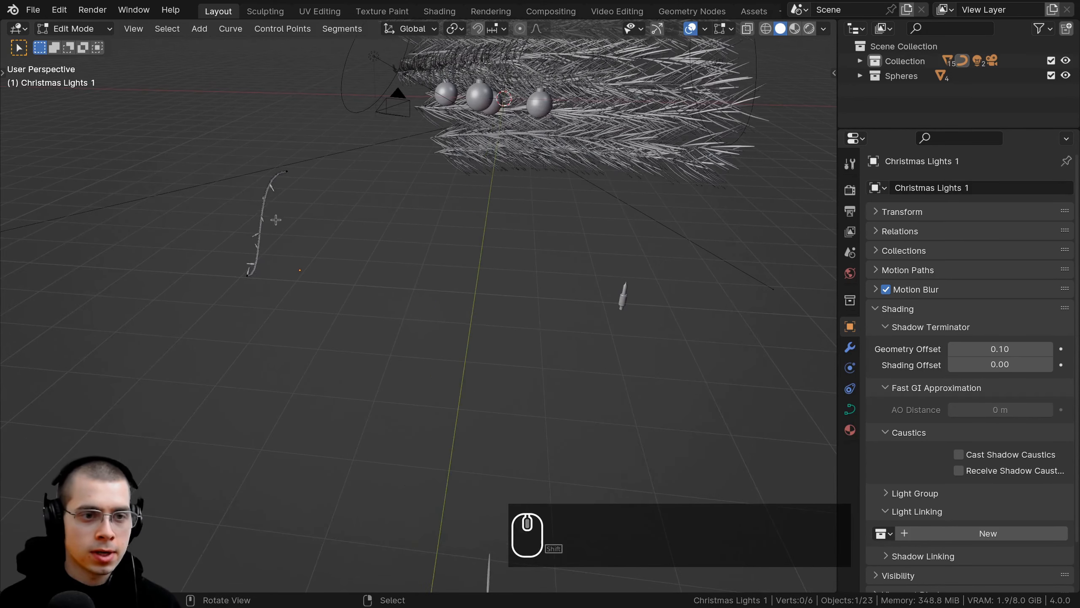
key("s")
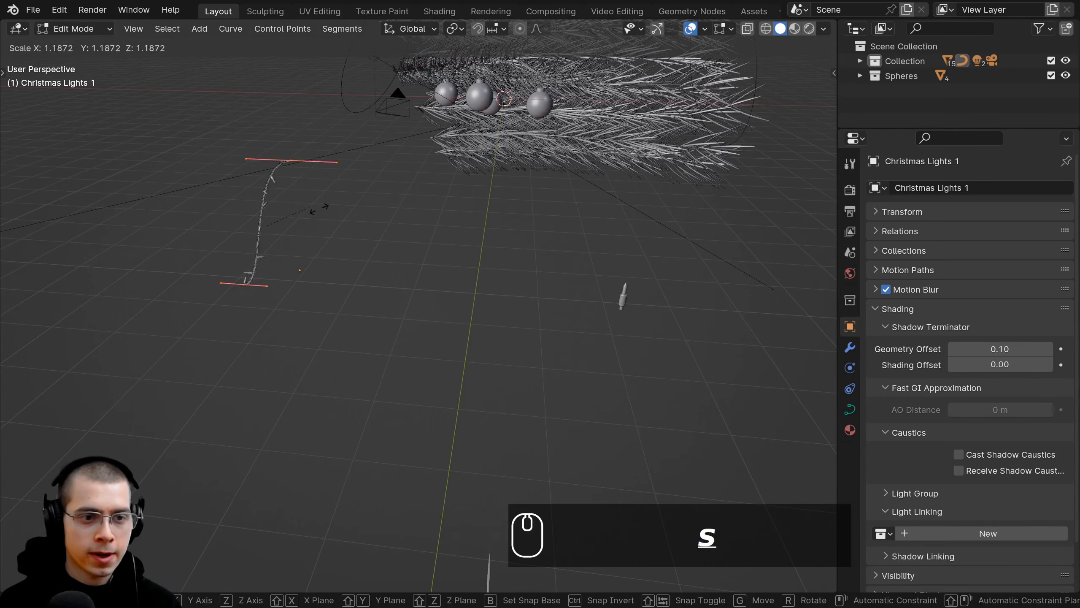
left_click(340, 219)
key("g")
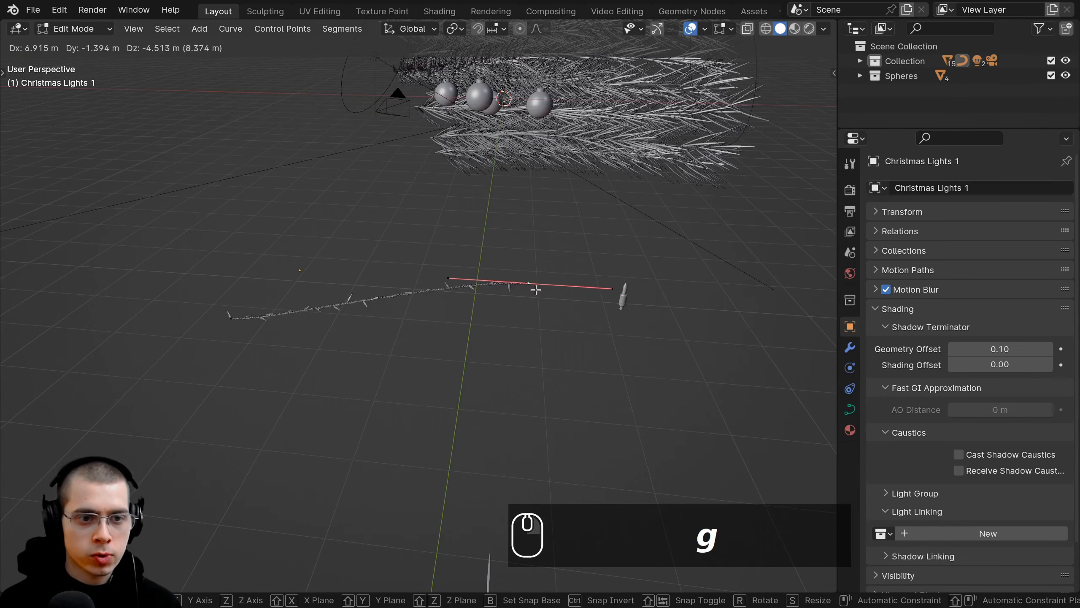
left_click(529, 284)
right_click(232, 321)
key("g")
left_click(218, 289)
Step: Fine-tune the end point's depth and height to straighten the short light string, and return to Object Mode
middle_click_drag(221, 287, 341, 162)
scroll(341, 162, "up", 2)
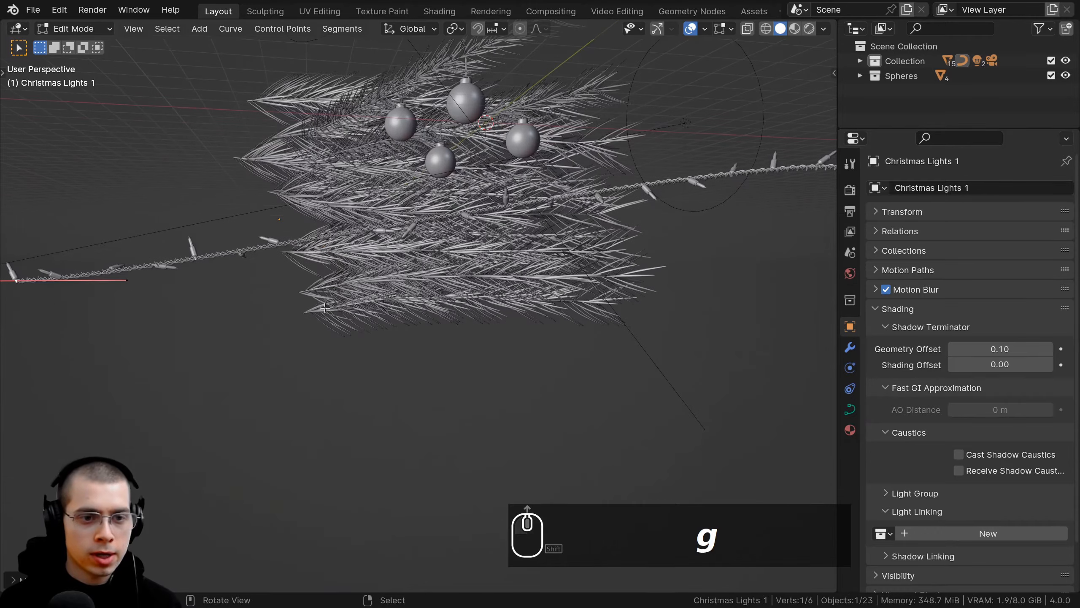
key("g")
left_click(123, 255)
middle_click_drag(123, 255, 341, 257, "shift")
scroll(341, 257, "up", 2)
key("g")
left_click(397, 292)
scroll(397, 291, "down", 3)
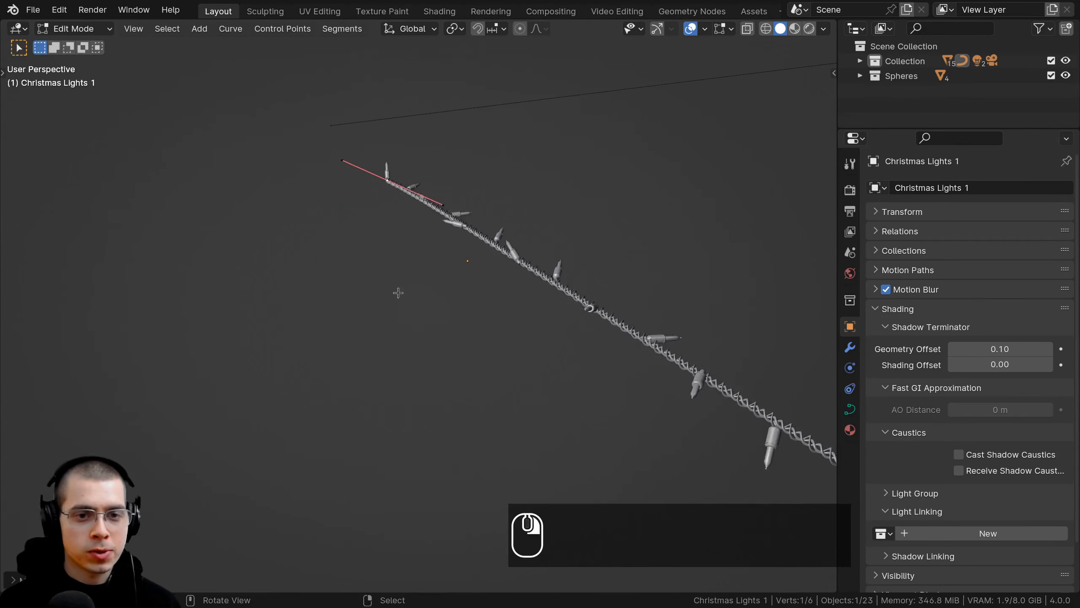
middle_click_drag(397, 292, 555, 318)
key("g")
left_click(493, 308)
scroll(493, 308, "down", 5)
middle_click_drag(429, 345, 558, 307)
scroll(566, 205, "down", 3)
middle_click_drag(545, 238, 492, 290, "shift")
key("Tab")
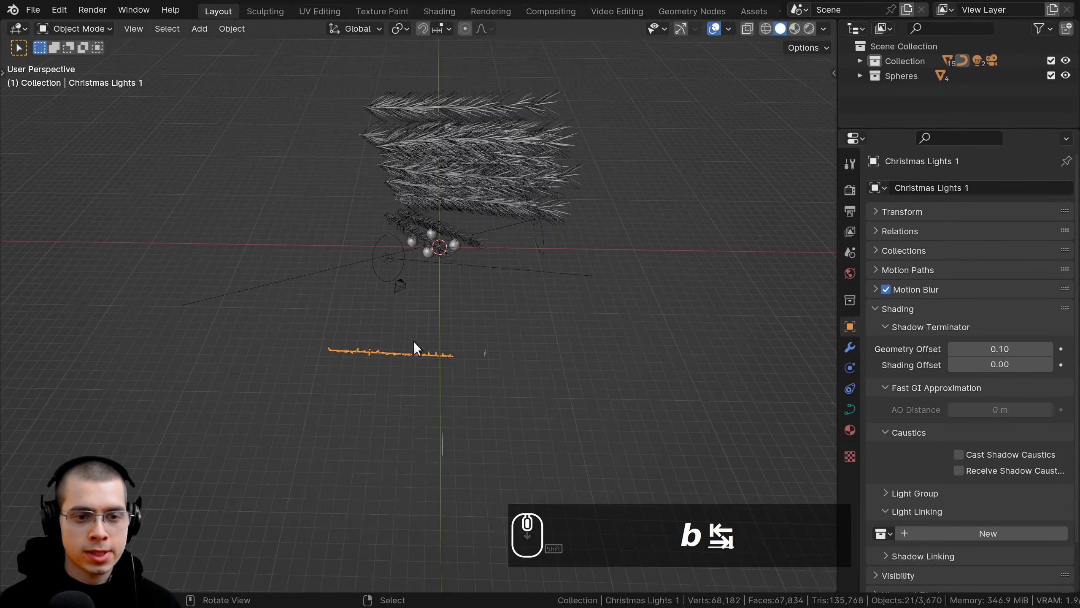
Step: Move the light string toward the background branches and scale it up by about 1.6
middle_click_drag(413, 341, 370, 340)
middle_click_drag(370, 341, 297, 359, "shift")
scroll(353, 323, "up", 1)
key("g")
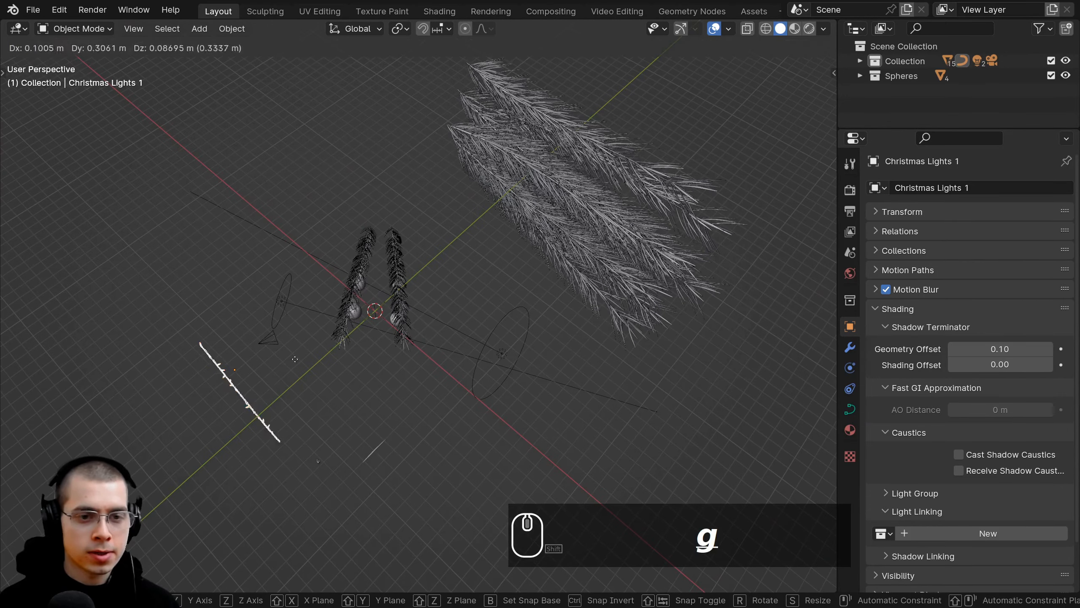
left_click(530, 231)
middle_click_drag(530, 231, 516, 189)
key("s")
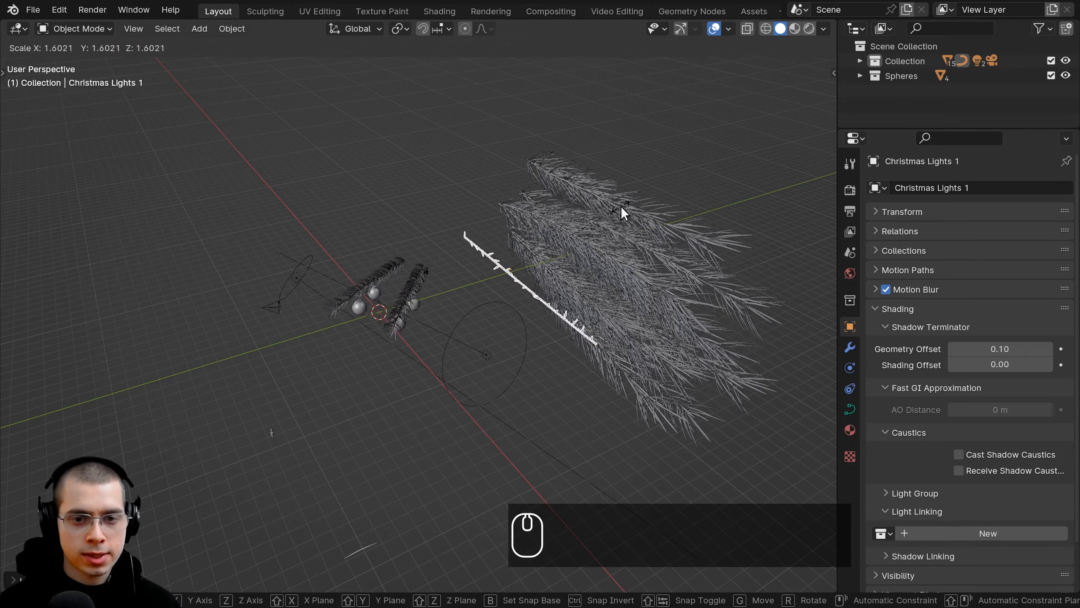
left_click(621, 206)
Step: Move the light string over beside the front branches that hold the ornaments
middle_click_drag(608, 230, 559, 322)
scroll(559, 322, "up", 3)
key("g")
left_click(469, 293)
middle_click_drag(469, 292, 500, 331)
key("g")
left_click(480, 319)
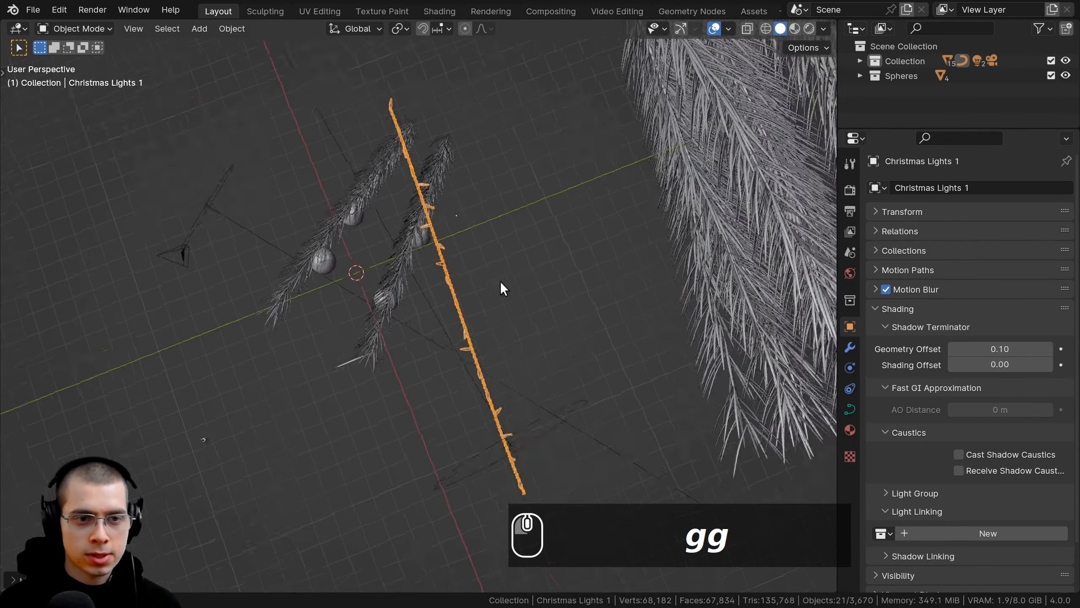
middle_click_drag(499, 281, 527, 255)
key("g")
left_click(491, 259)
scroll(527, 255, "up", 3)
middle_click_drag(527, 255, 502, 294)
key("g")
left_click(327, 332)
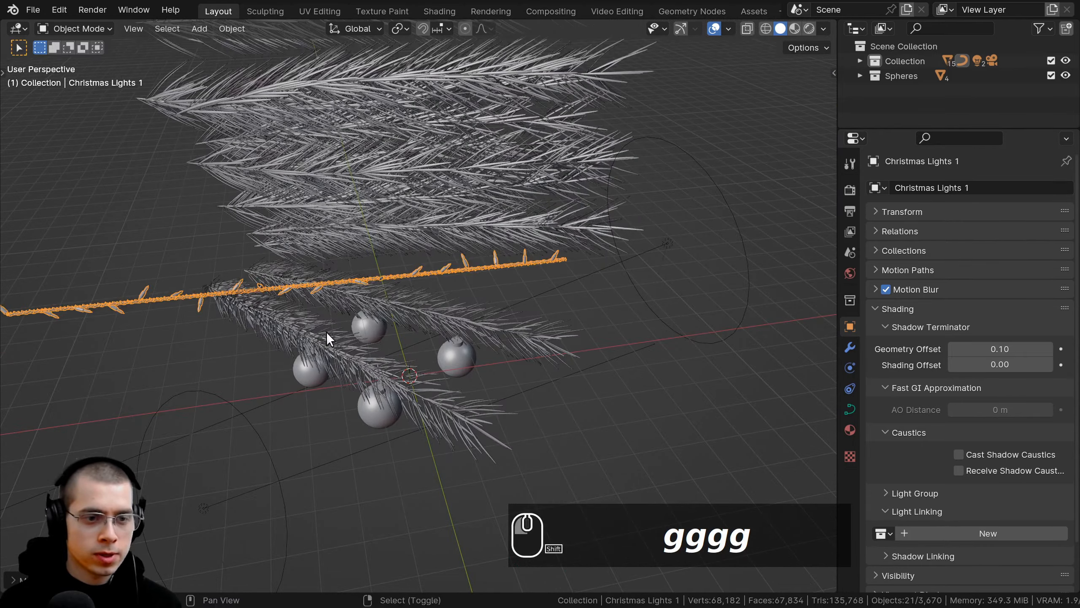
Step: Rotate the light string about -35° around the Z axis to align it with the front ornament branch
middle_click_drag(326, 333, 521, 301)
key("r")
key("z")
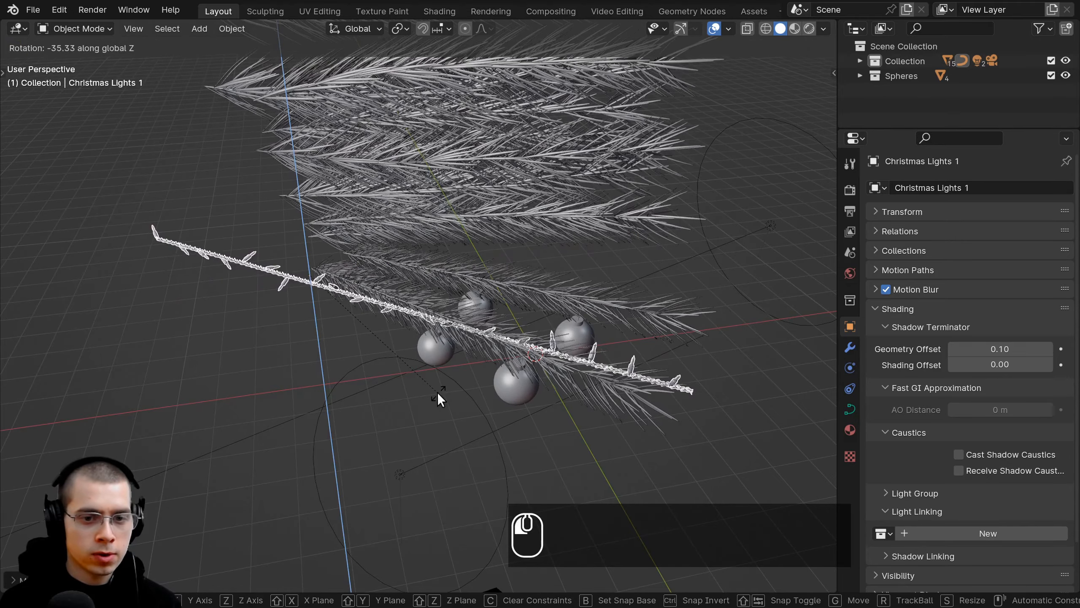
left_click(438, 398)
Step: In Edit Mode, move the string's near end point onto the front branch above the ornaments
key("Tab")
left_click(691, 391)
middle_click_drag(692, 391, 718, 323)
key("g")
left_click(710, 255)
scroll(535, 275, "up", 2)
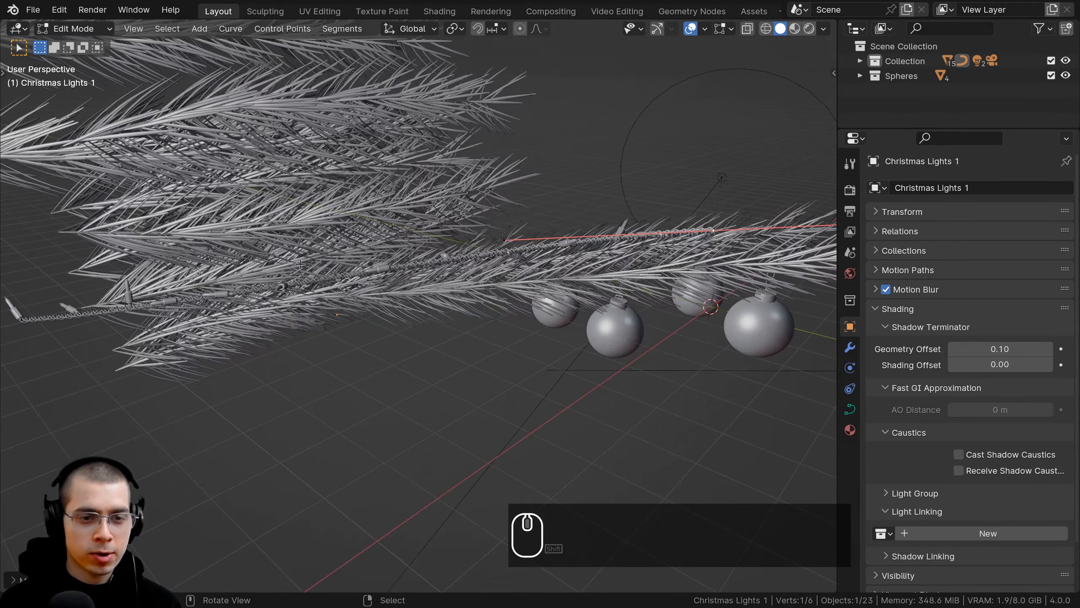
middle_click_drag(535, 275, 373, 254)
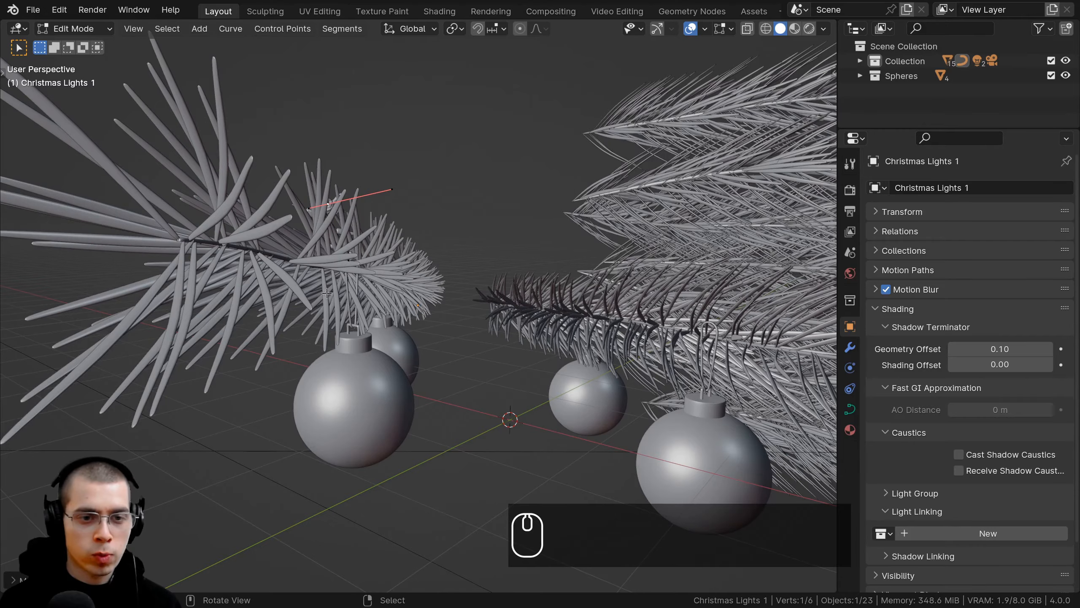
scroll(419, 318, "down", 2)
middle_click_drag(433, 357, 440, 404)
key("g")
left_click(315, 197)
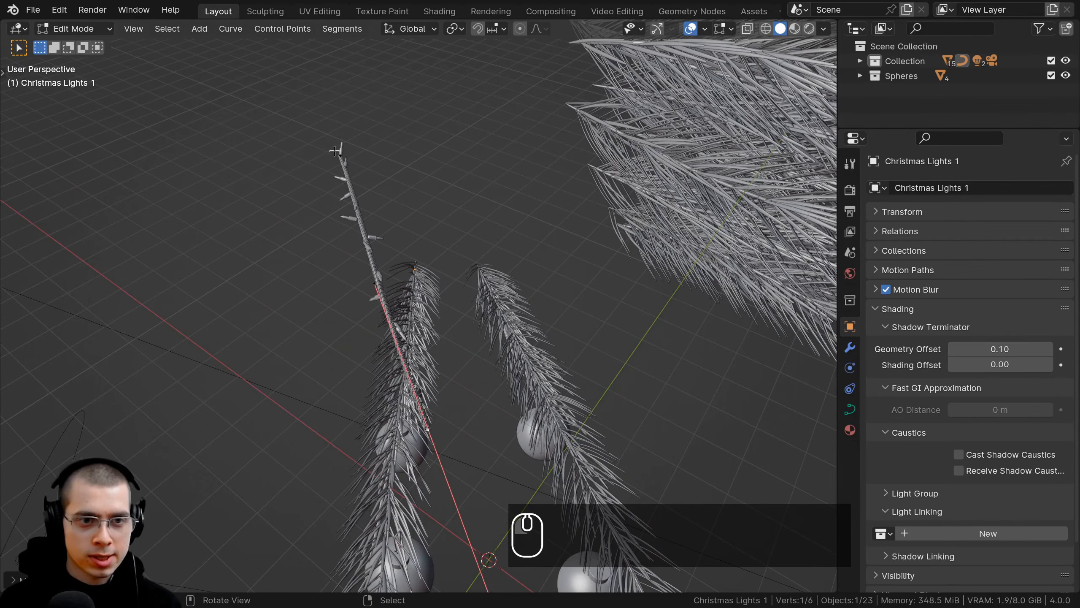
Step: Move the string's far end point to the base of the front branch and rotate its handles along it
key("g")
left_click(415, 245)
middle_click_drag(416, 255, 596, 240)
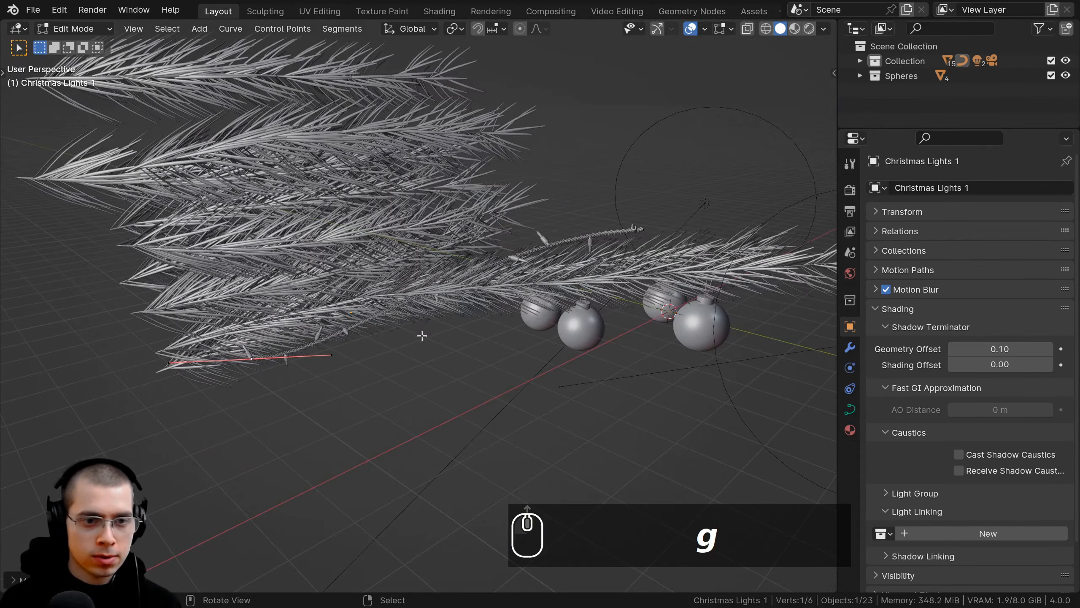
key("r")
left_click(431, 239)
key("g")
left_click(482, 219)
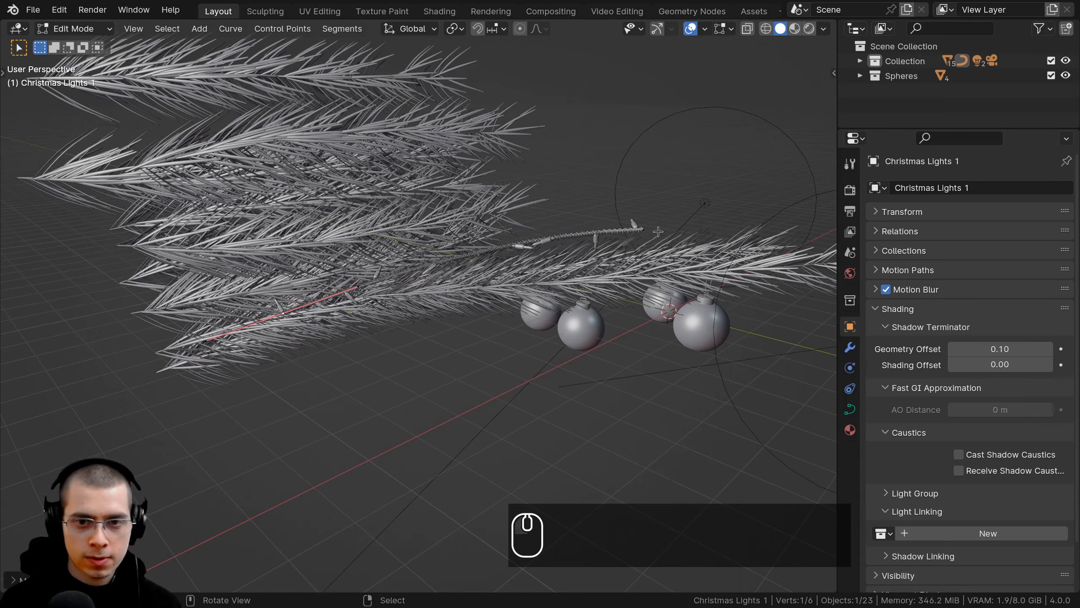
Step: Pull the near end point back along the branch, scale its handles down and set it on the foliage
key("g")
left_click(515, 247)
key("s")
left_click(498, 286)
key("g")
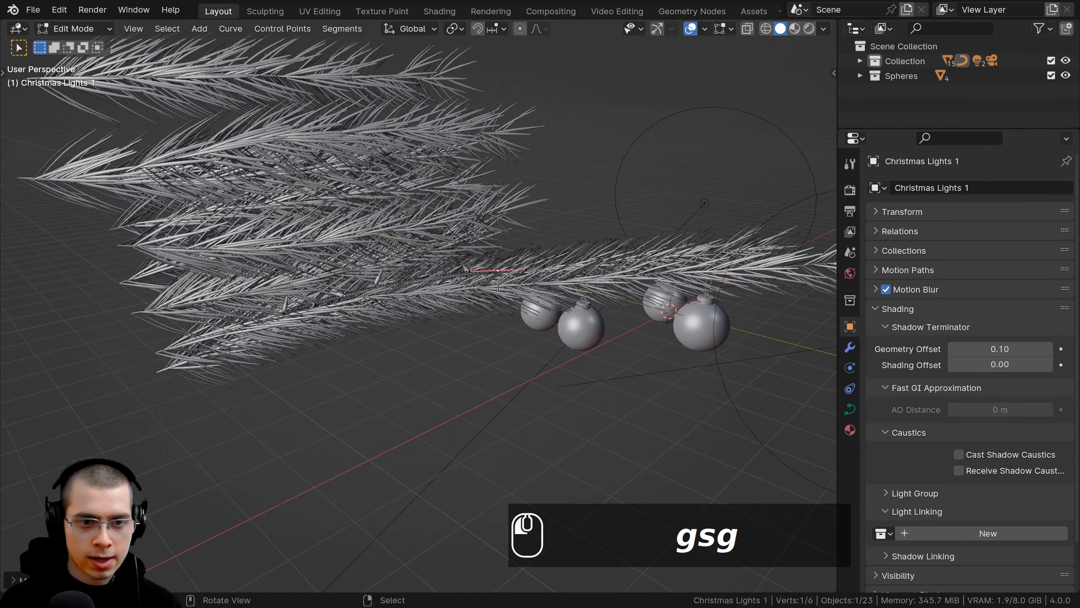
key("s")
left_click(541, 287)
middle_click_drag(502, 272, 532, 259, "shift")
scroll(523, 258, "up", 3)
key("g")
left_click(486, 264)
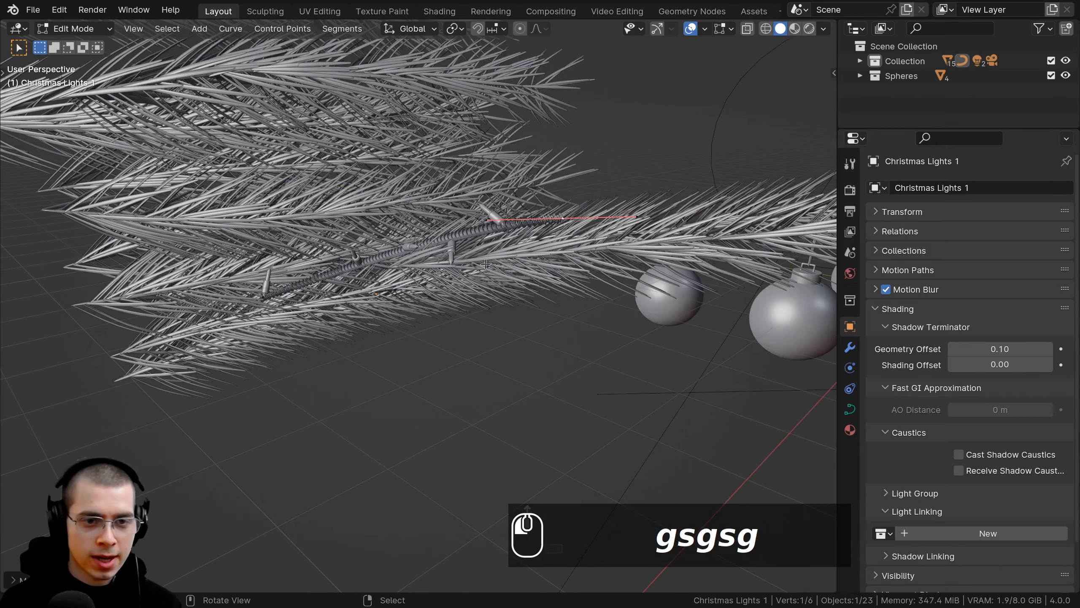
Step: Reposition the string's control points so the wire sits closer to the branch needles
scroll(485, 264, "up", 3)
middle_click_drag(488, 153, 507, 198)
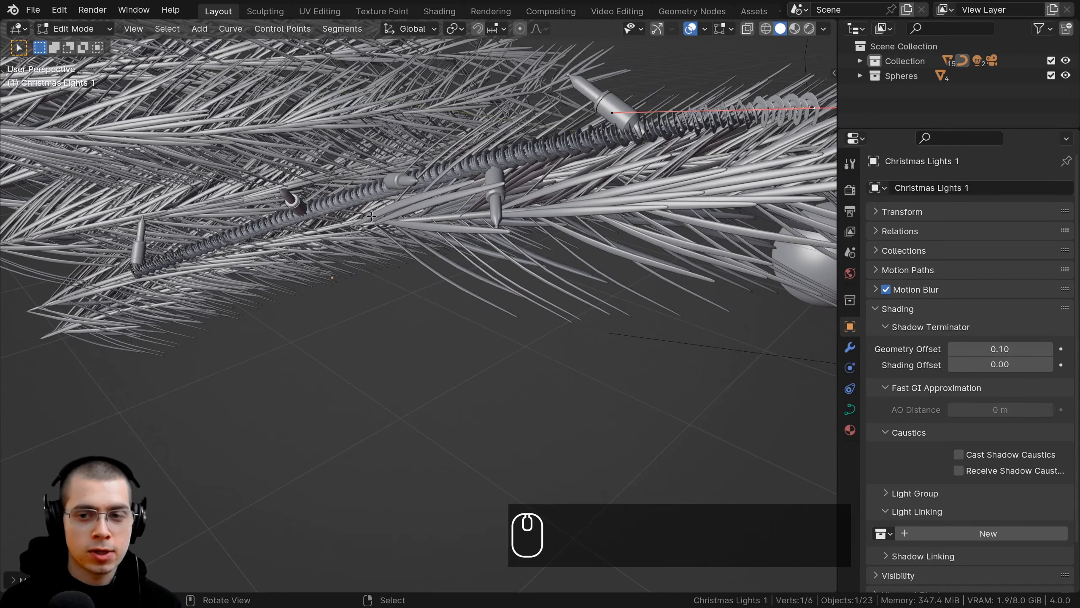
middle_click_drag(371, 217, 436, 348, "shift")
key("g")
left_click(395, 253)
key("g")
left_click(425, 232)
key("g")
left_click(459, 251)
Step: Rotate and move the selected control point so the string follows the slope of the branch
key("r")
key("r")
key("g")
left_click(366, 268)
scroll(348, 346, "up", 1)
key("r")
key("g")
left_click(350, 353)
Step: Extrude the string onward past the first ornament's cap and lower the preceding control point into the foliage
key("e")
left_click(336, 315)
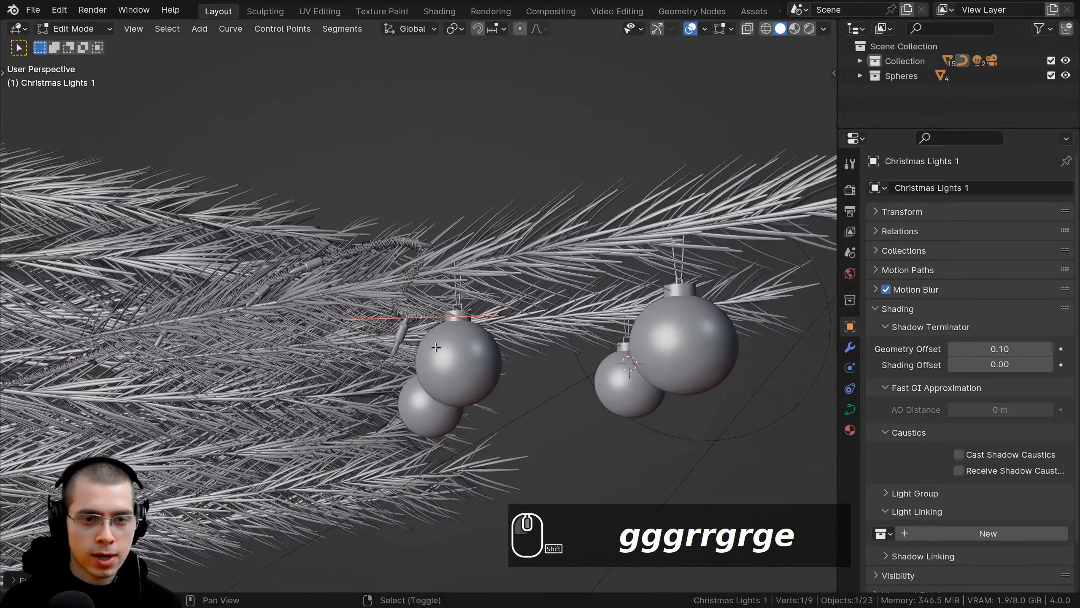
key("g")
left_click(571, 328)
left_click(398, 241)
key("g")
left_click(404, 281)
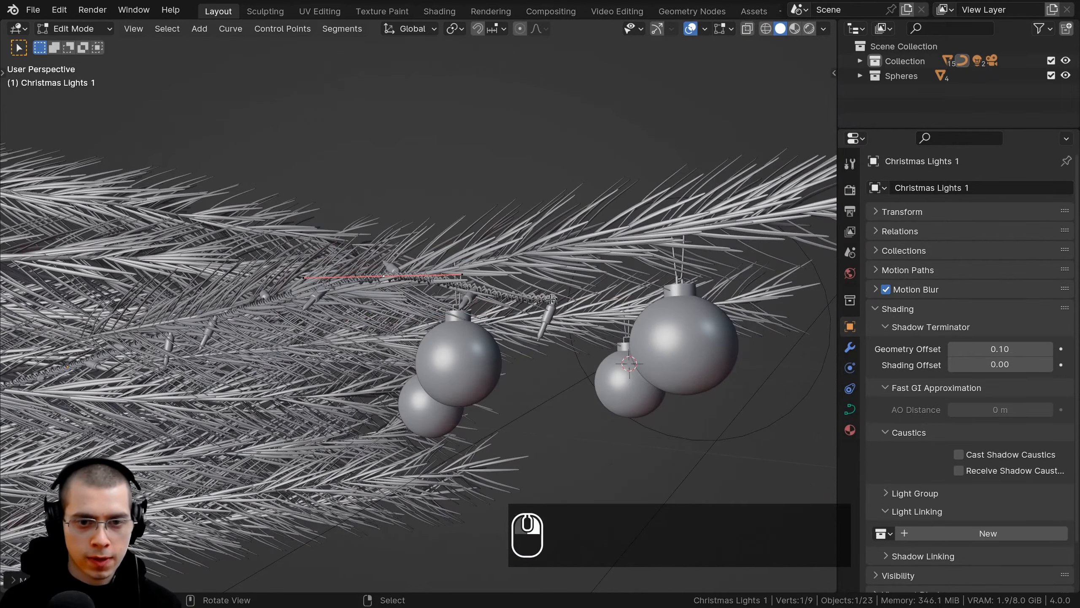
Step: Rotate the new end point's handles to match the branch direction and reposition it between the ornaments
right_click(551, 299)
middle_click_drag(550, 299, 306, 297)
key("r")
left_click(266, 334)
key("g")
left_click(263, 340)
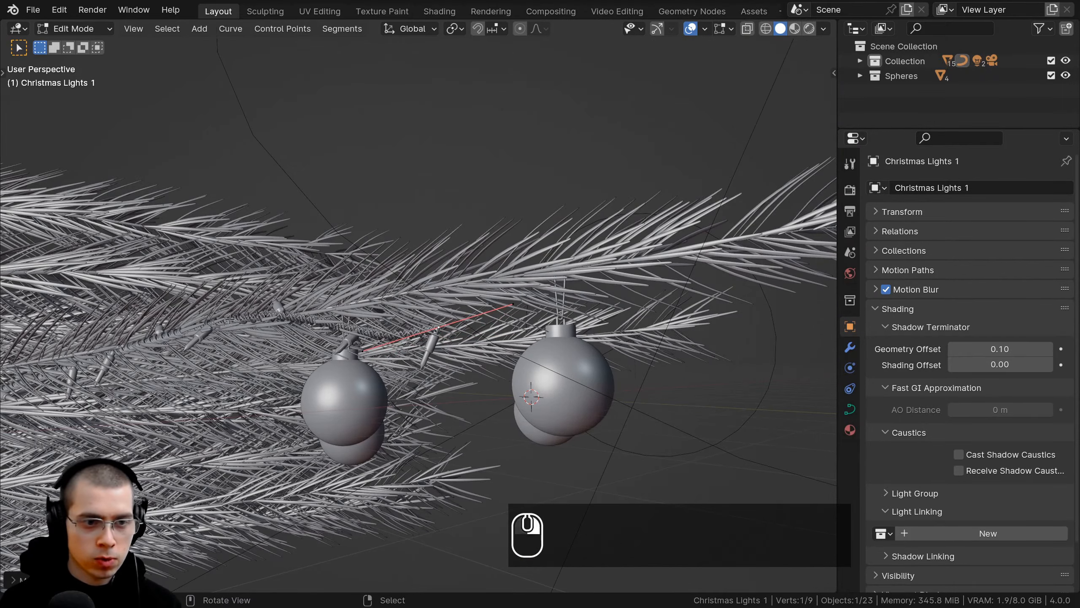
key("g")
left_click(450, 333)
Step: Extrude another section of the string along the branch and check it through the camera
middle_click_drag(450, 333, 528, 312)
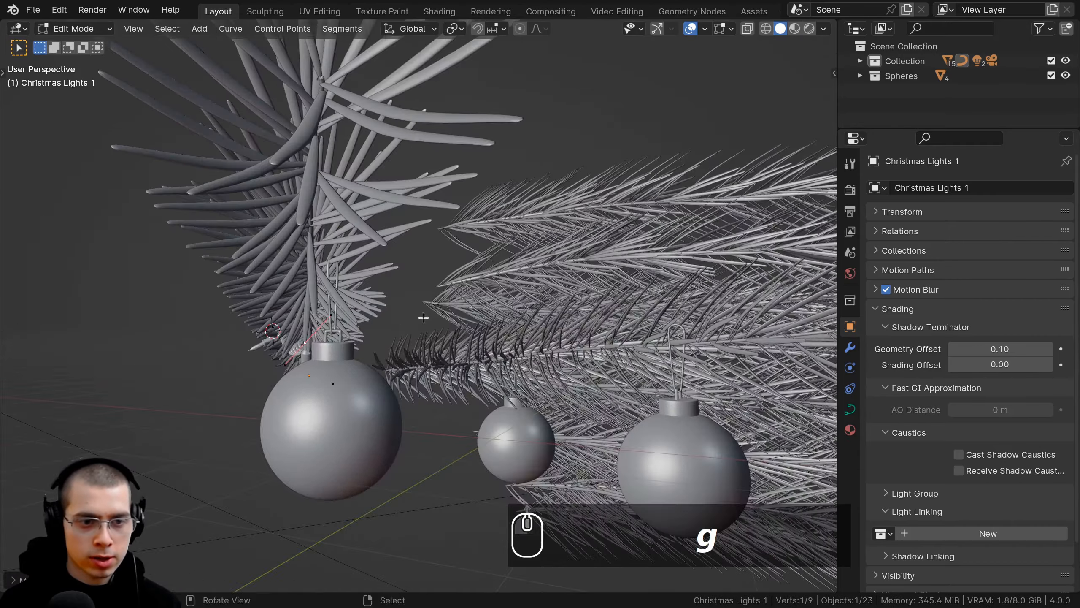
key("e")
left_click(500, 276)
key("KP_0")
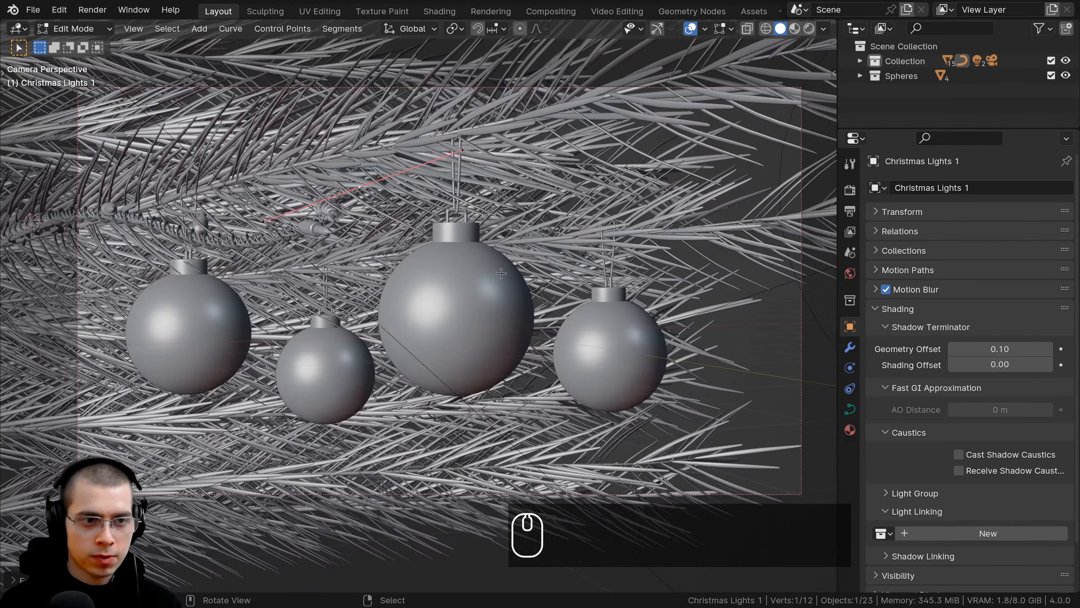
key("KP_0")
Step: Switch the viewport to Material Preview and move the string's newest end point against the branch above the red ornament
key("z")
left_click(592, 436)
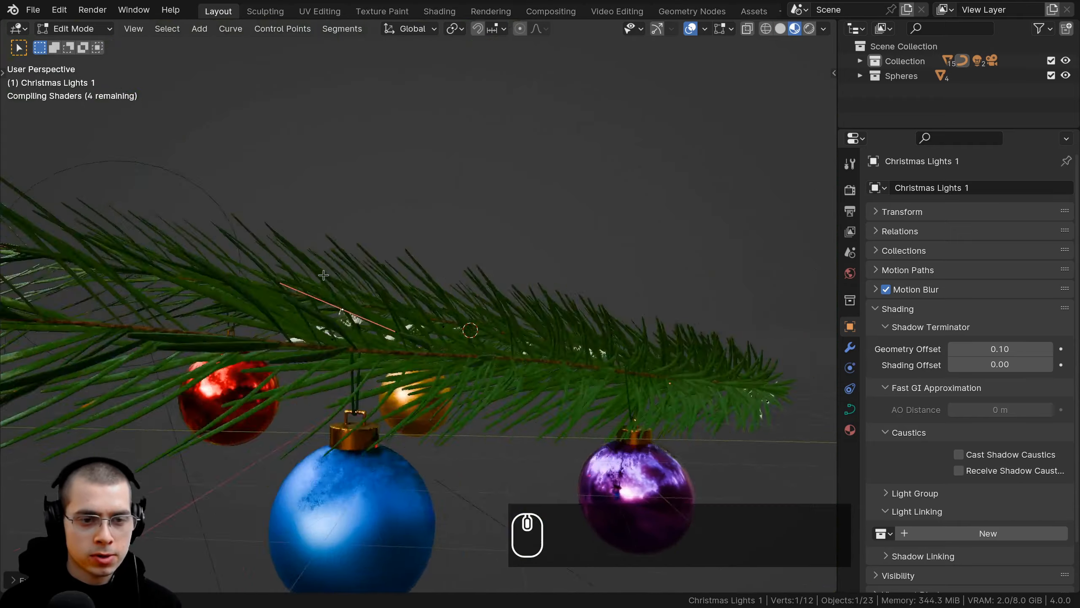
middle_click_drag(323, 275, 489, 311)
key("g")
left_click(411, 376)
key("g")
left_click(410, 408)
key("g")
left_click(550, 284)
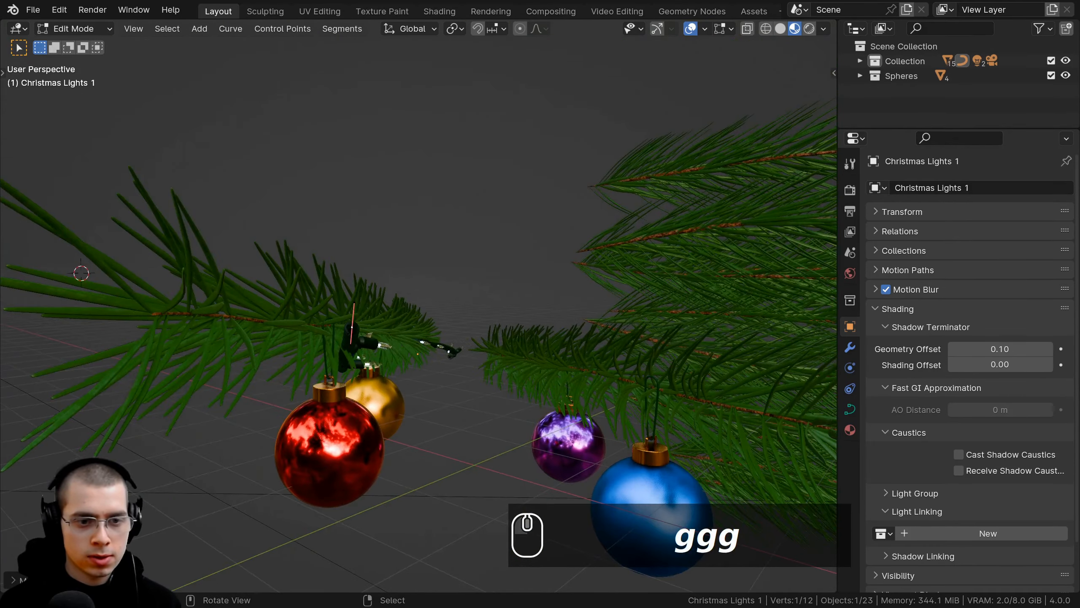
Step: Rotate the end point's handles and shift it so the wire lies along the branch above the red ornament
key("r")
key("r")
left_click(467, 264)
key("g")
left_click(438, 253)
middle_click_drag(438, 254, 600, 281)
key("g")
left_click(588, 280)
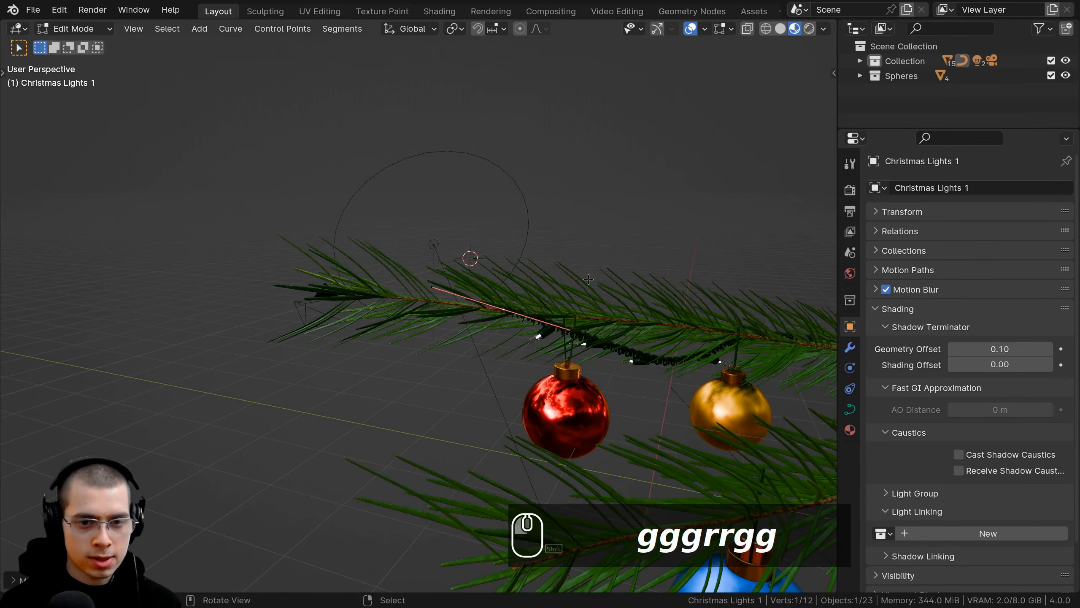
Step: Extrude the string toward the branch tip, and rotate and move the new end point along the needles
key("e")
left_click(500, 255)
mouse_move(500, 254)
middle_mouse_down()
mouse_move(563, 239)
mouse_move(501, 318)
mouse_move(466, 269)
mouse_move(484, 247)
middle_mouse_up()
key("g")
left_click(519, 239)
key("e")
left_click(357, 207)
key("r")
left_click(484, 240)
key("g")
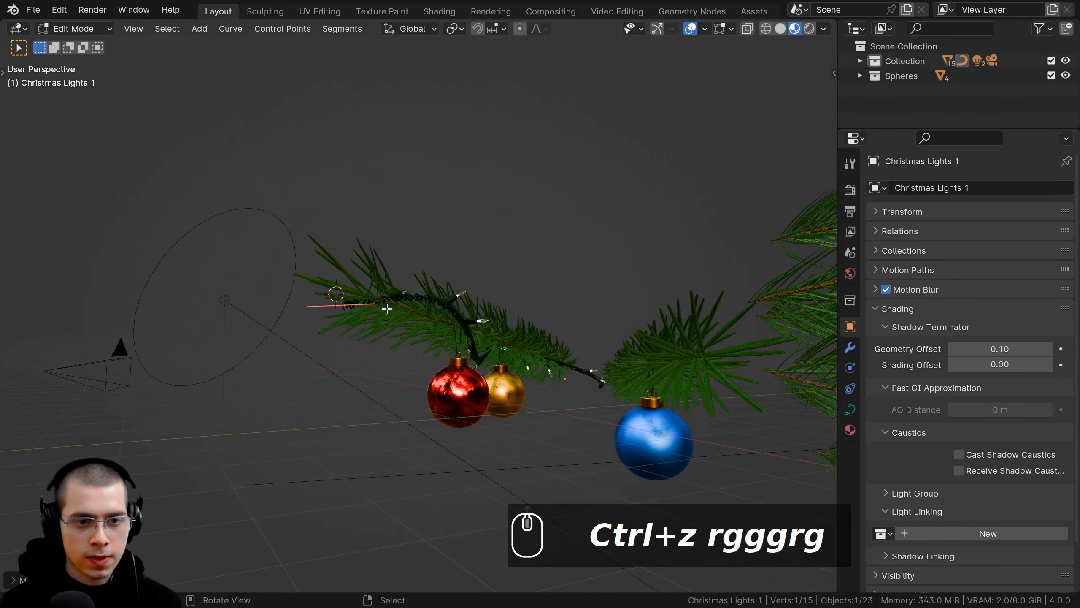
Step: Extrude a final section hanging below the branch tip and reposition its end outside the camera frame
key("e")
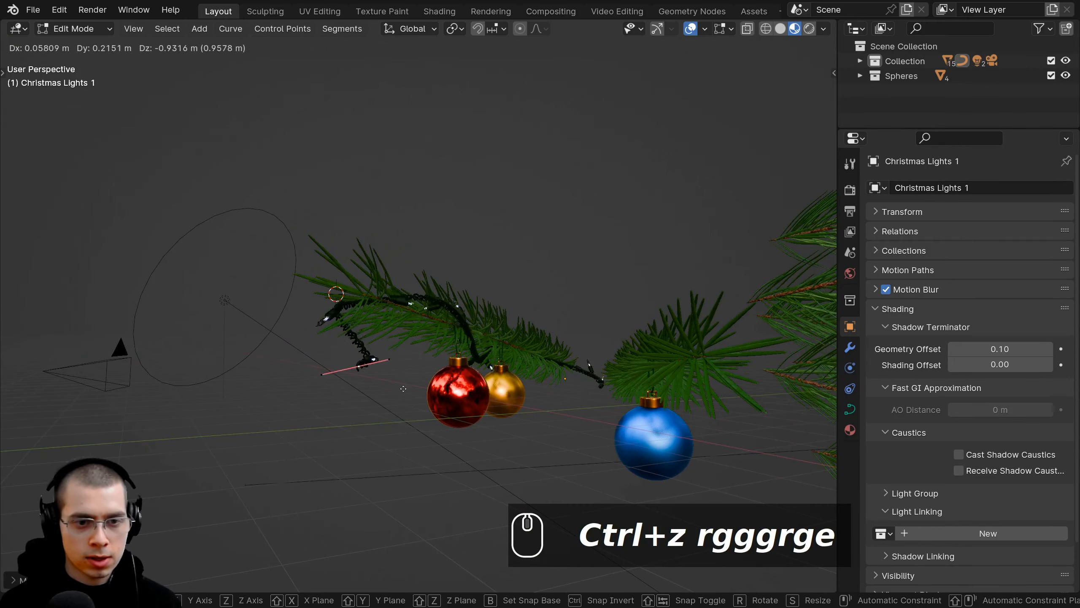
left_click(406, 398)
scroll(454, 371, "down", 2)
key("KP_0")
key("g")
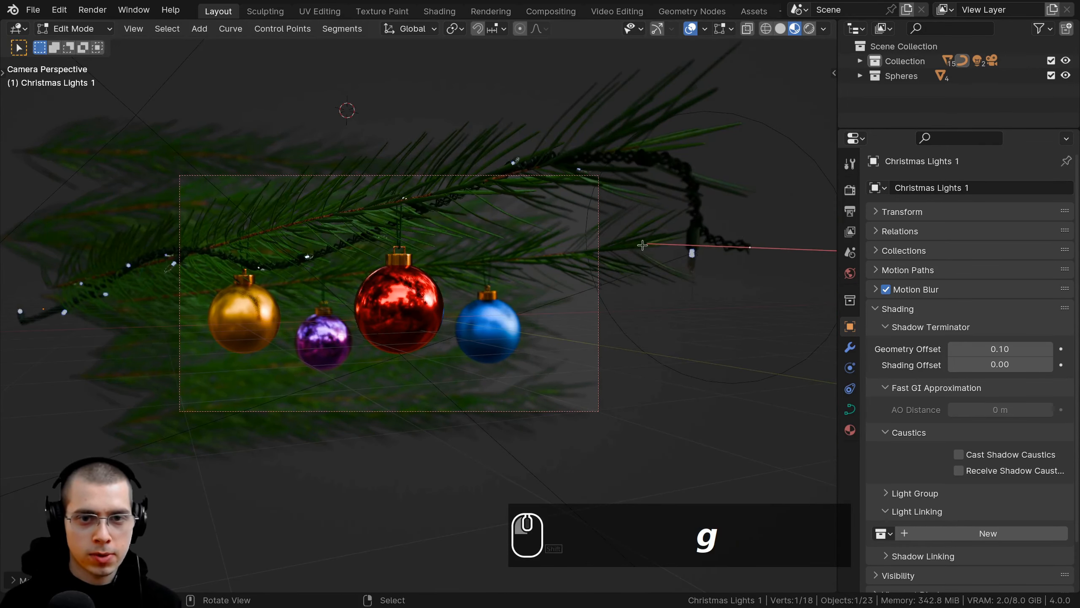
Step: Move the string's end point far out beyond the front branch tip so the tail stretches sideways, checking from outside the camera
key("g")
left_click(697, 274)
middle_click_drag(698, 275, 559, 299)
scroll(559, 300, "down", 4)
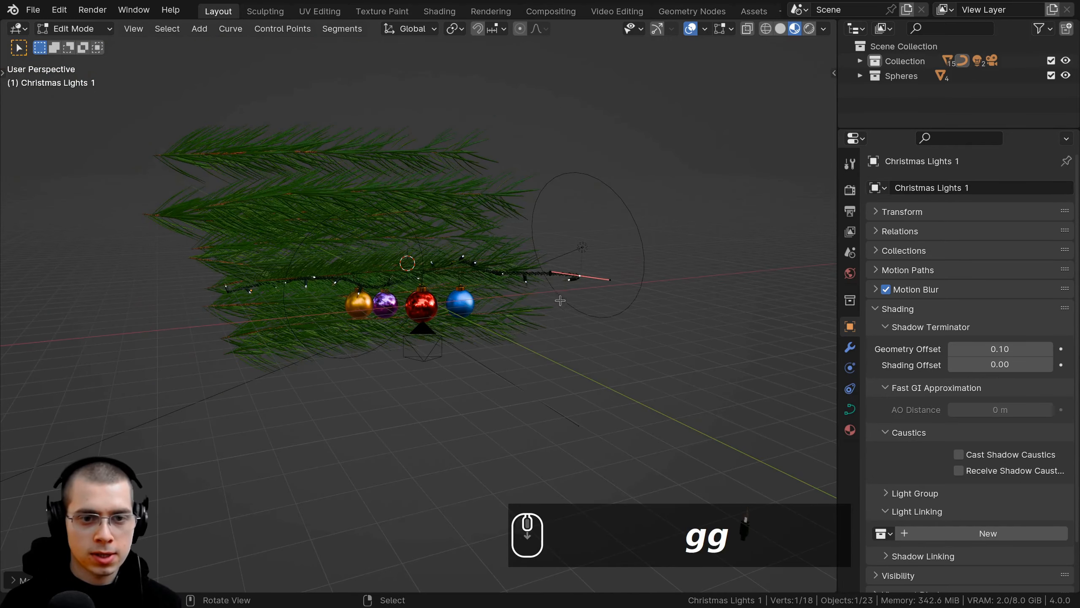
key("g")
left_click(729, 291)
scroll(511, 317, "up", 1)
scroll(511, 317, "up", 1)
key("g")
left_click(475, 352)
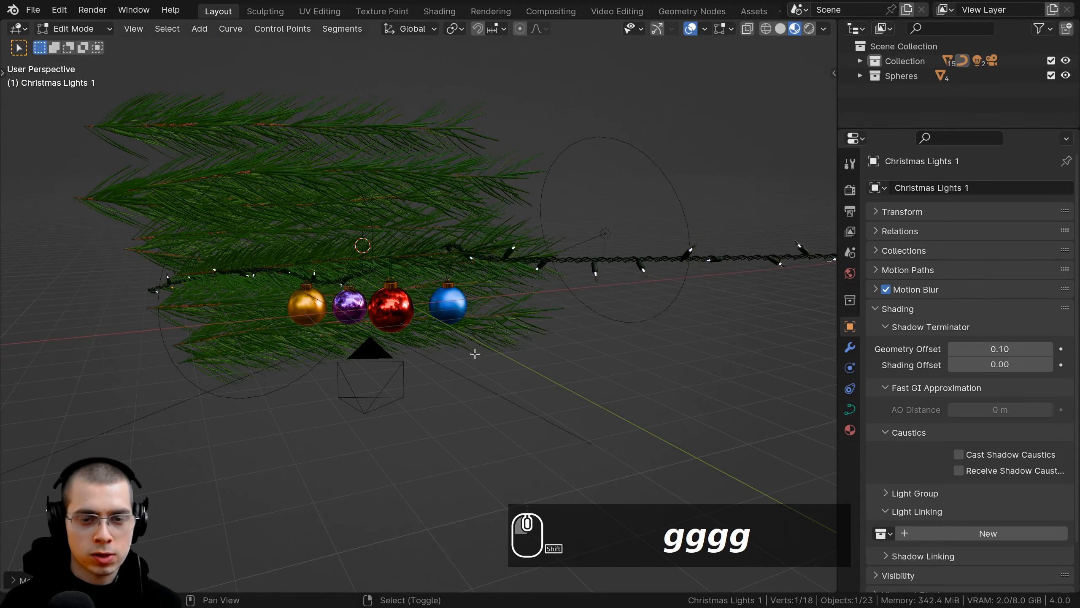
Step: Reposition the string's end point again so the stretched tail runs roughly level past the branches
middle_click_drag(475, 352, 358, 368, "shift")
key("g")
left_click(591, 250)
scroll(591, 250, "up", 4)
key("g")
left_click(7, 284)
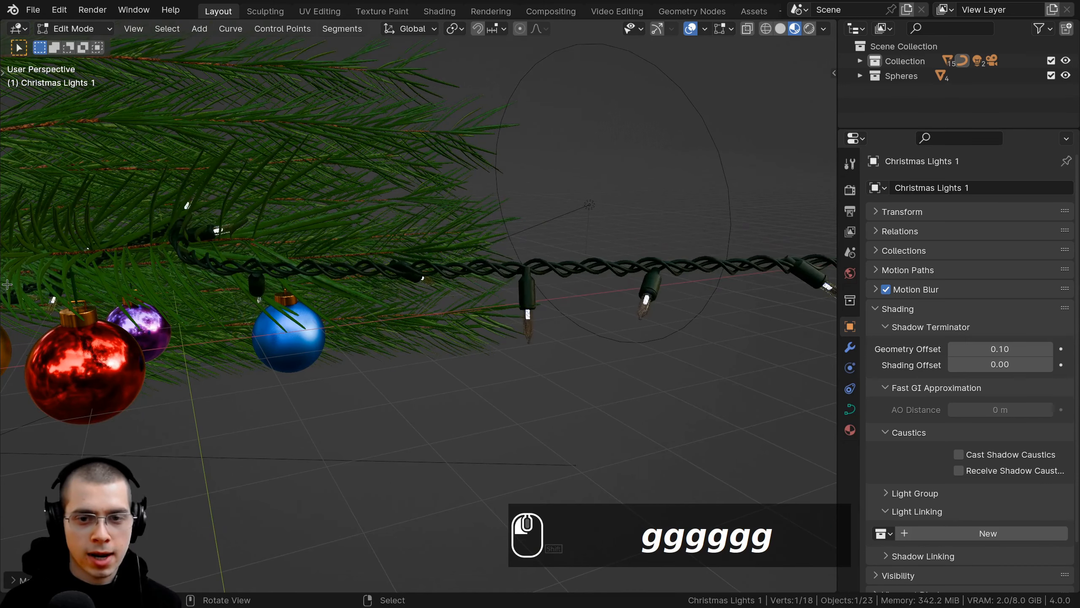
scroll(435, 267, "down", 4)
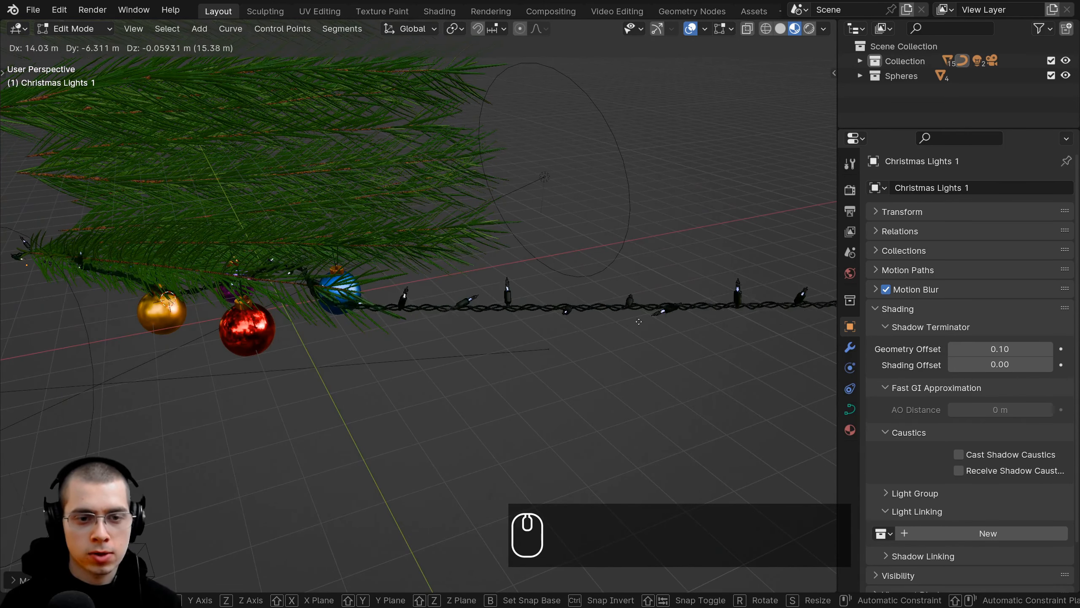
left_click(434, 271)
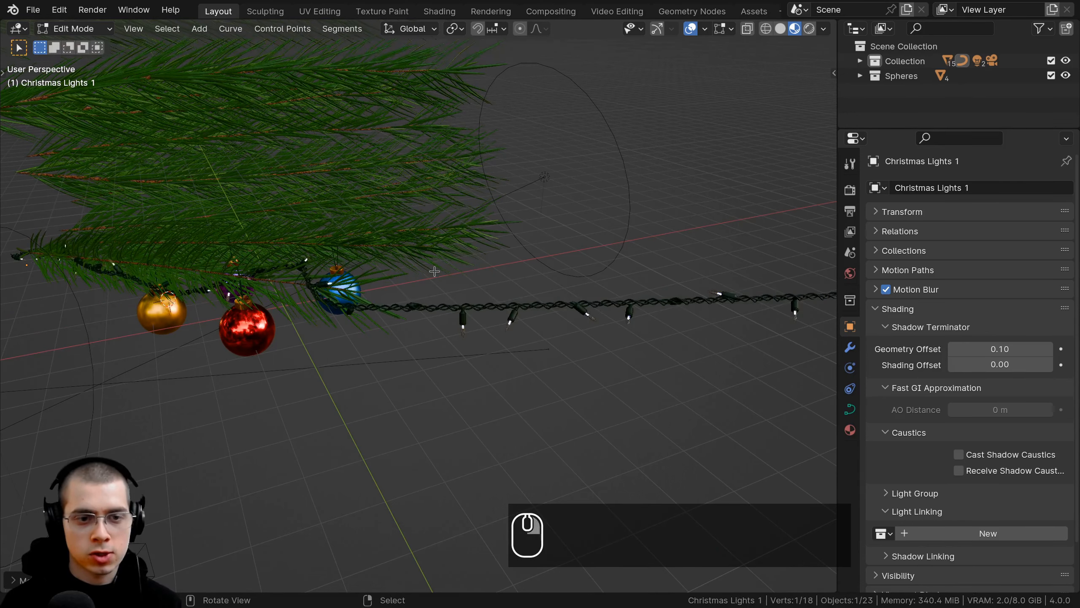
Step: Pull the string's end point back toward the branch tip to shorten the tail
scroll(403, 276, "up", 3)
middle_click_drag(448, 295, 489, 276)
scroll(489, 281, "down", 3)
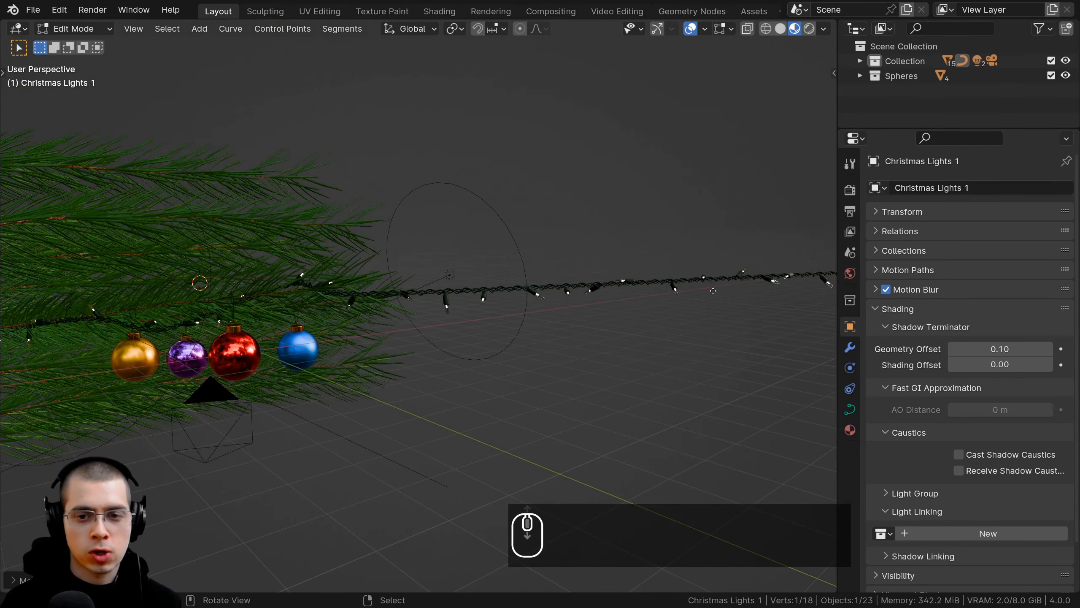
key("g")
left_click(225, 307)
key("g")
left_click(395, 296)
scroll(394, 300, "up", 4)
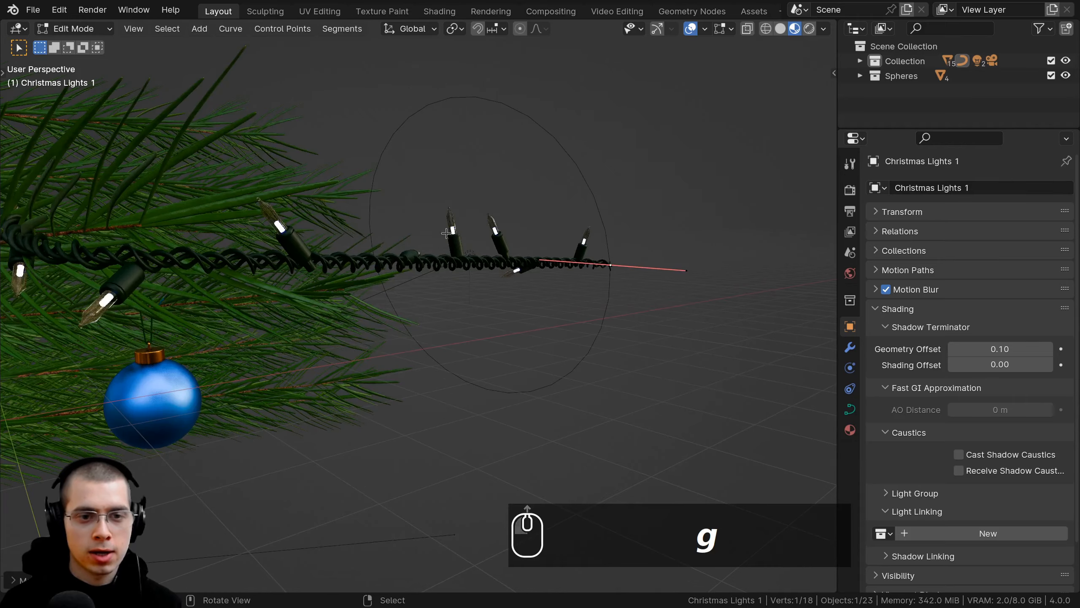
middle_click_drag(406, 251, 402, 281)
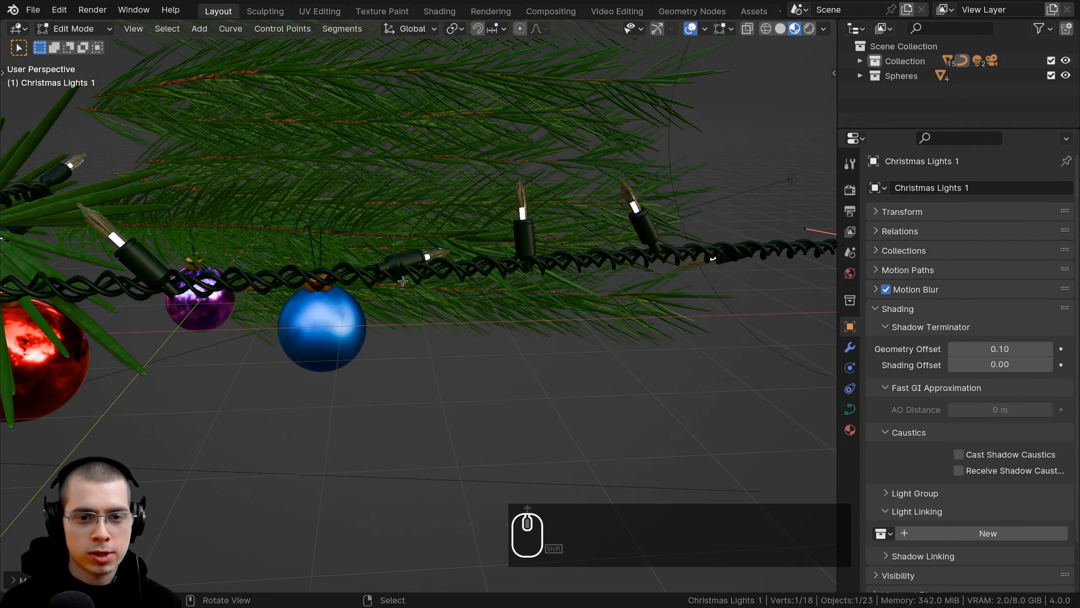
scroll(577, 234, "down", 2)
Step: Switch to the Geometry Nodes workspace and return the light string to Object Mode
left_click(682, 13)
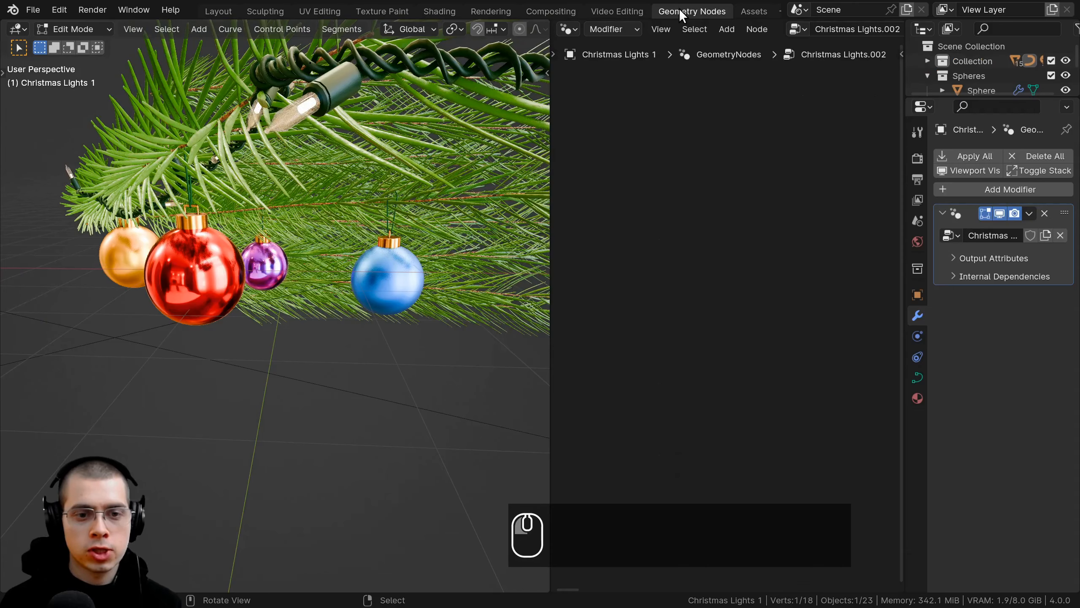
scroll(350, 122, "down", 2)
key("Tab")
key("g")
key("g")
left_click(361, 164)
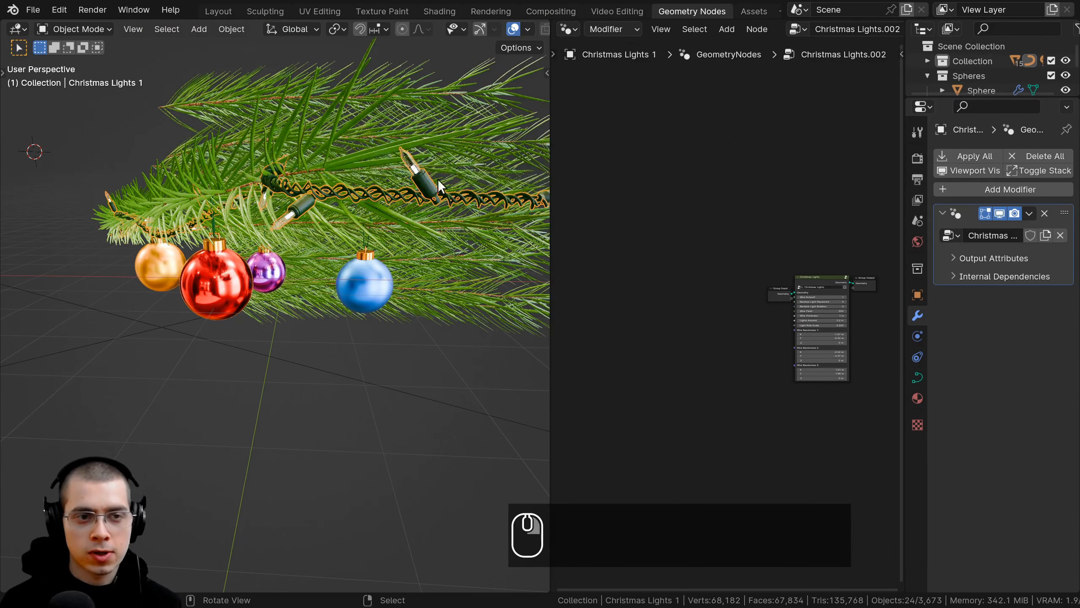
Step: Set Wire Twist to 185 on the Christmas Lights node so the wires coil more loosely
middle_click_drag(366, 166, 323, 175, "shift")
middle_click_drag(820, 251, 697, 206)
scroll(698, 206, "up", 5)
scroll(700, 209, "up", 4)
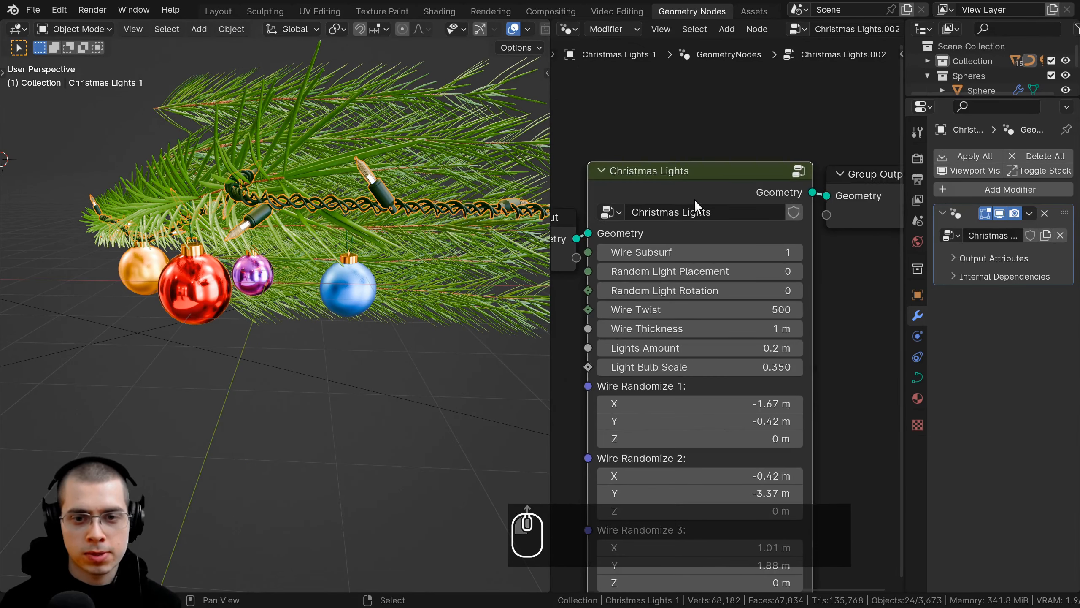
scroll(692, 262, "up", 1)
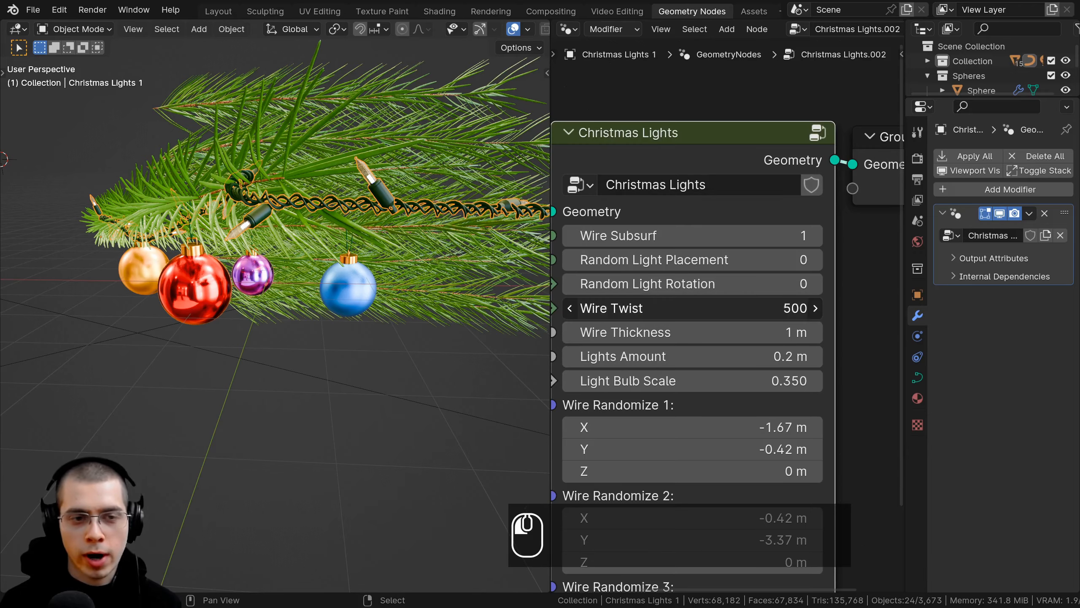
left_click_drag(693, 308, 657, 308)
left_click_drag(721, 300, 696, 300)
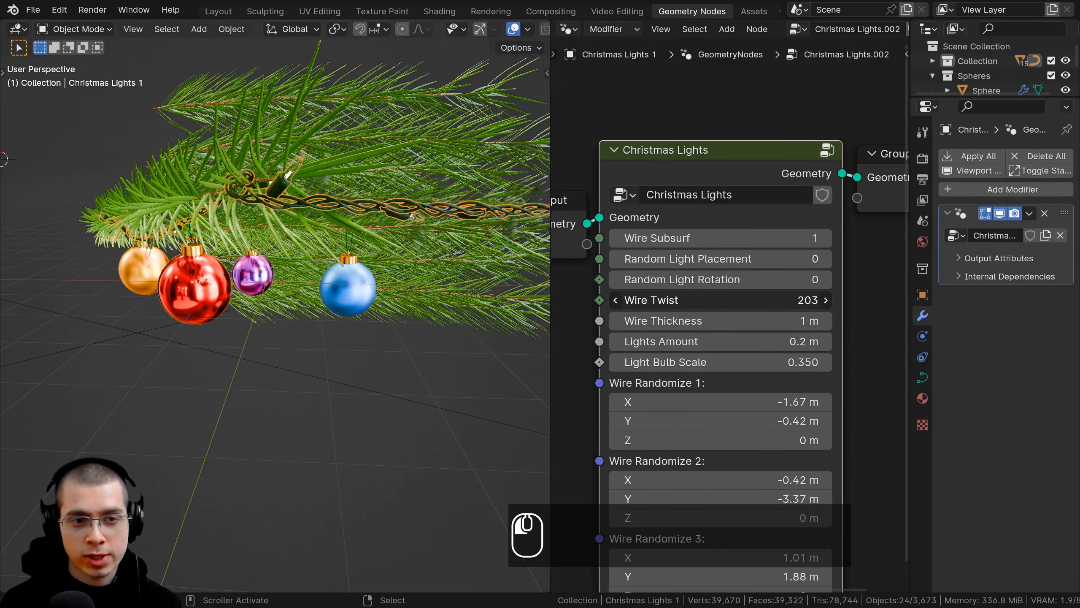
middle_click_drag(284, 286, 422, 301)
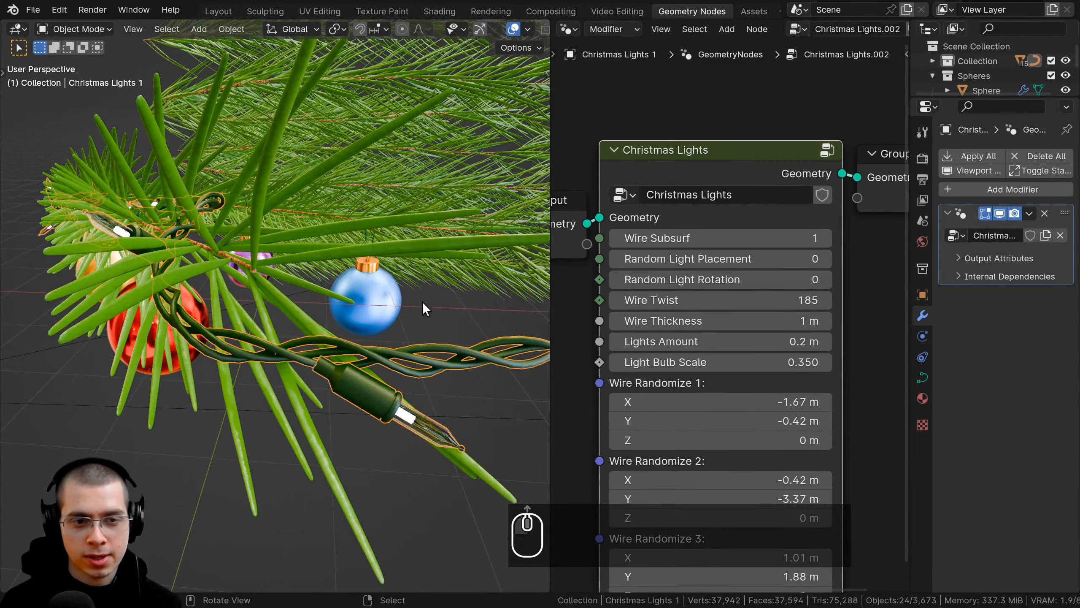
middle_click_drag(400, 343, 409, 333, "shift")
scroll(730, 228, "down", 1)
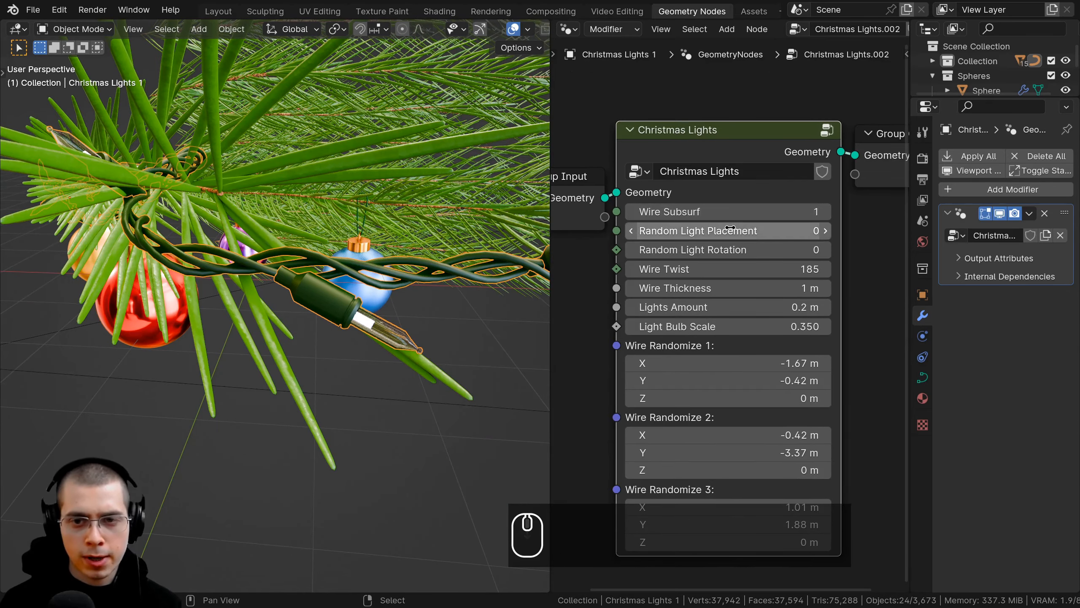
mouse_move(718, 231)
left_mouse_down()
mouse_move(742, 231)
mouse_move(718, 231)
left_mouse_up()
right_click(718, 231)
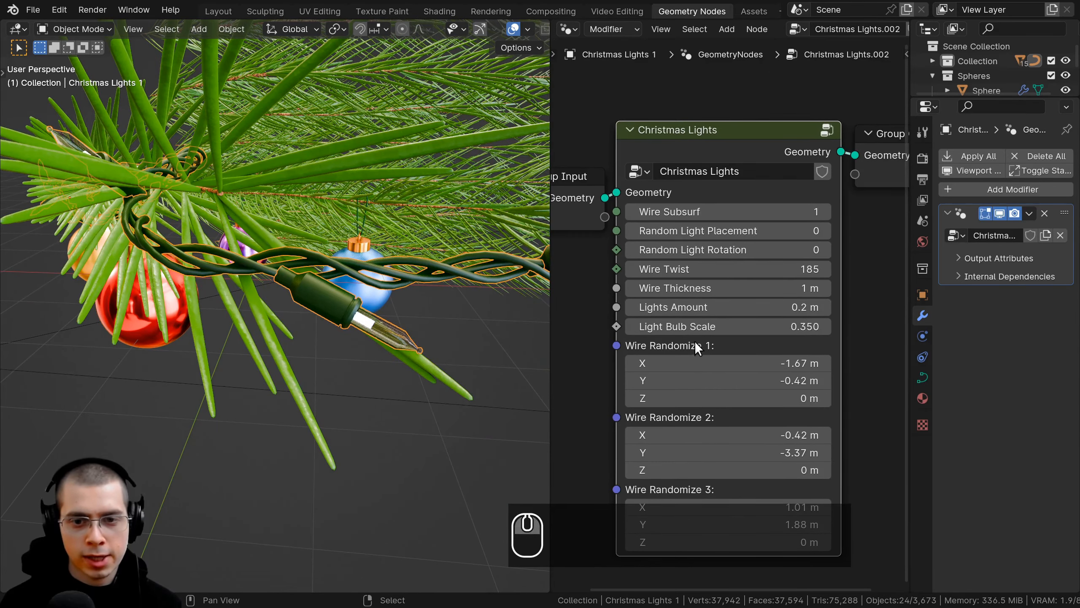
mouse_move(698, 326)
left_mouse_down("shift")
mouse_move(733, 326)
mouse_move(712, 327)
left_mouse_up("shift")
scroll(714, 356, "down", 2)
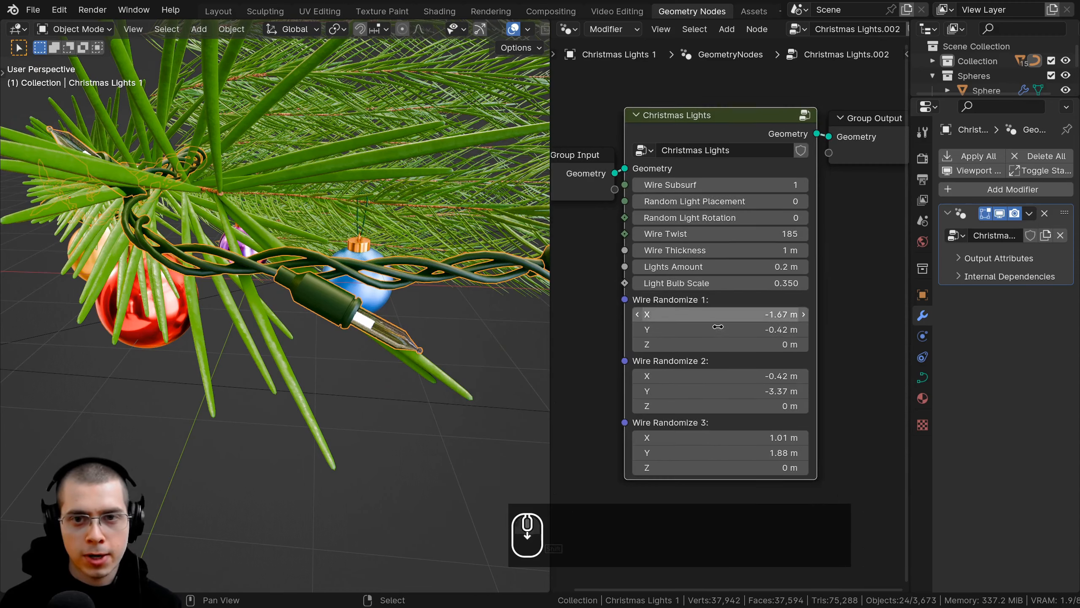
scroll(381, 279, "down", 5)
Step: Deselect everything and examine the lights in Rendered shading, through the camera and from outside it
key("KP_0")
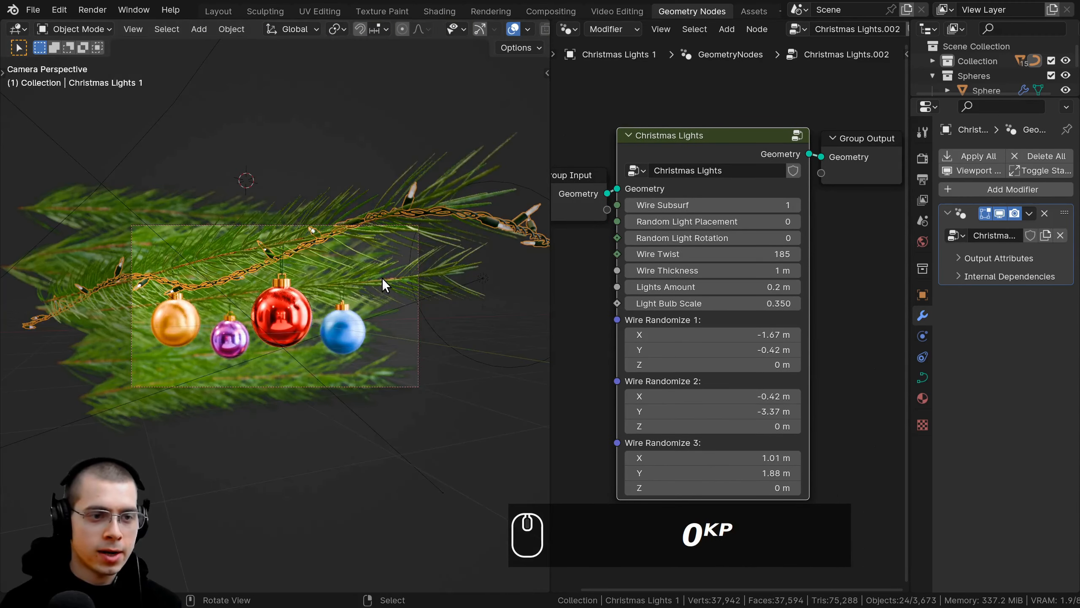
key("a")
key("z")
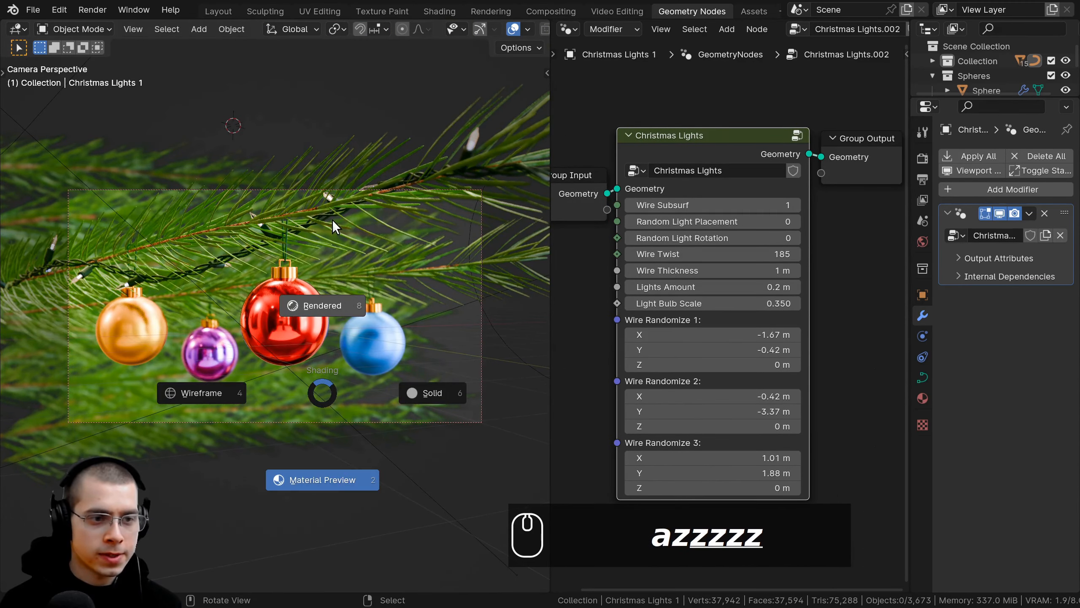
right_click(176, 264)
key("a")
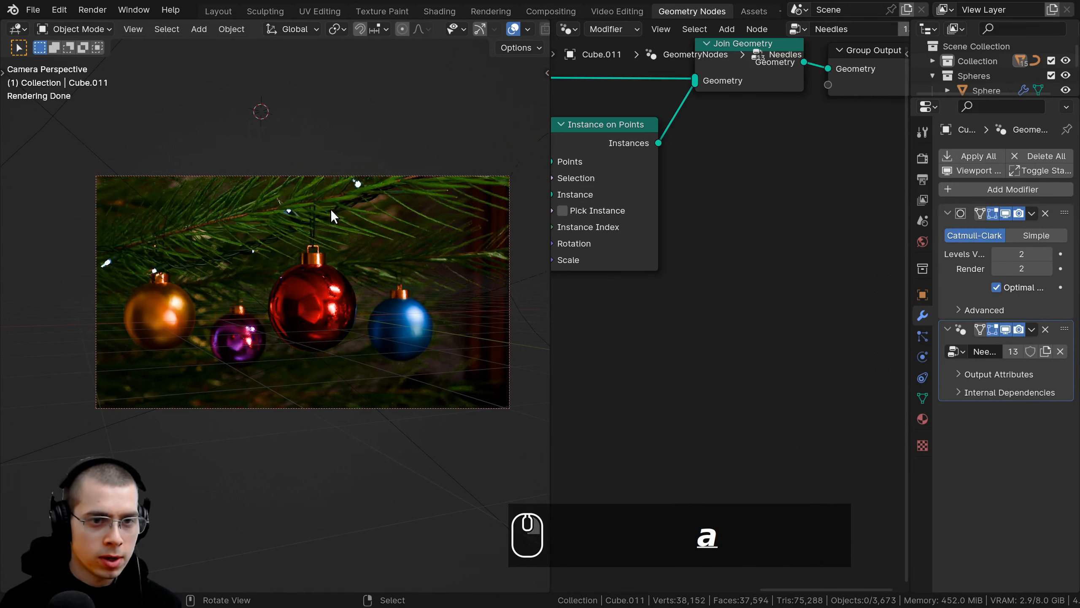
right_click(357, 182)
key("a")
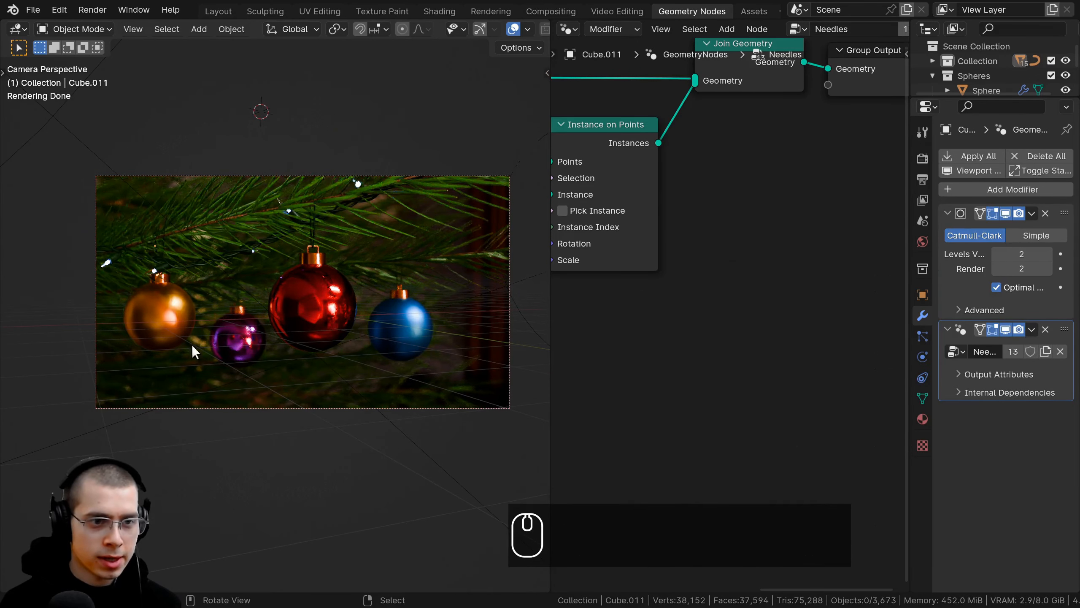
middle_click_drag(191, 321, 194, 327, "shift")
middle_click_drag(362, 237, 308, 302)
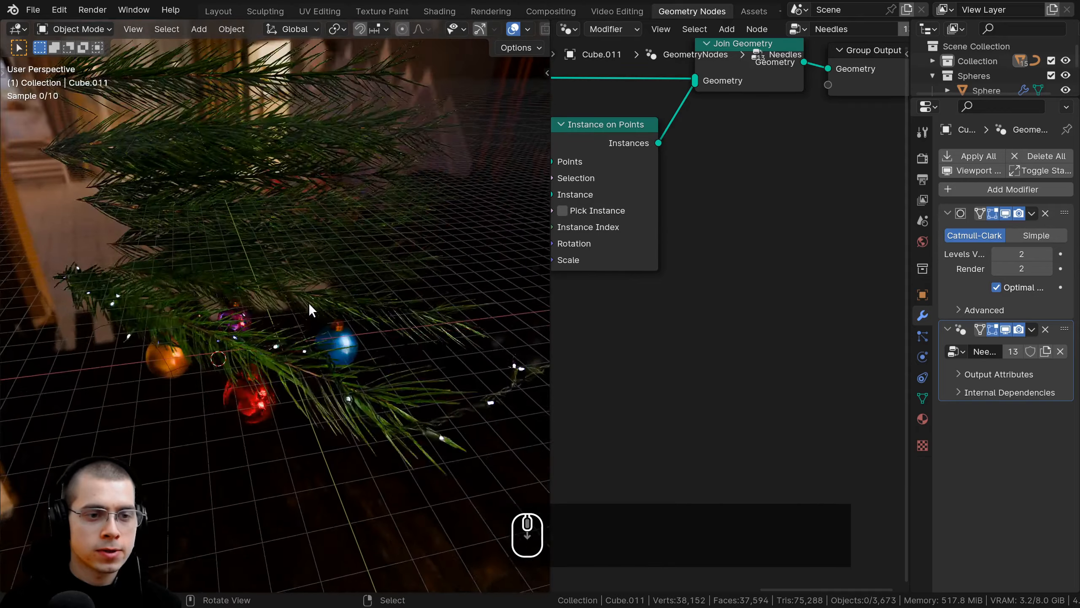
scroll(309, 302, "down", 3)
Step: Return to the Layout workspace and duplicate the light string, placing the copy beside the rear branch holding the blue and purple ornaments
key("z")
middle_click_drag(419, 313, 433, 317)
left_click(208, 11)
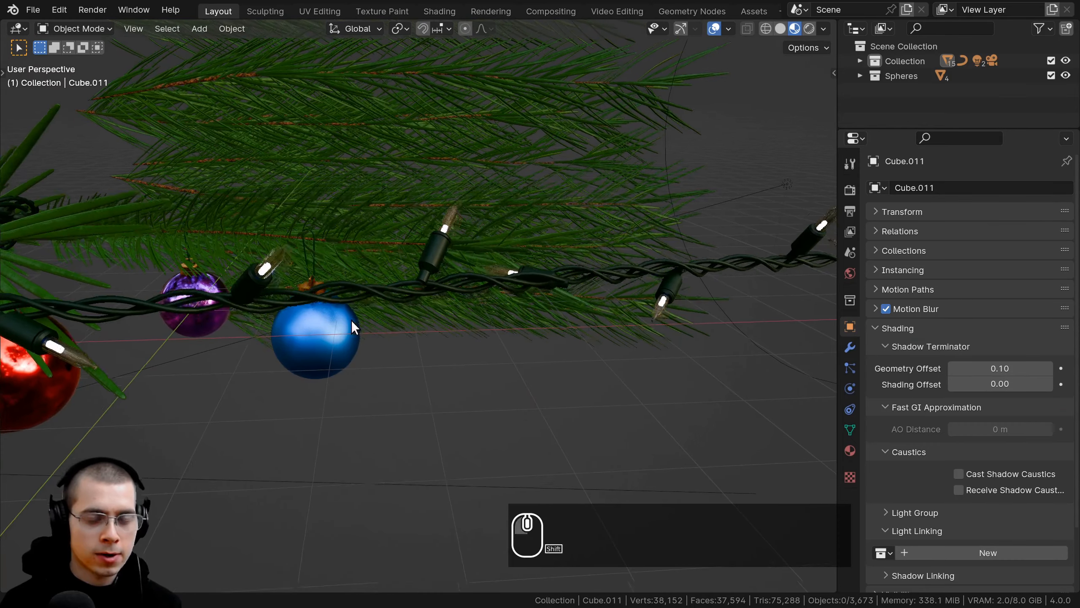
middle_click_drag(351, 319, 346, 419, "shift")
left_click(468, 281)
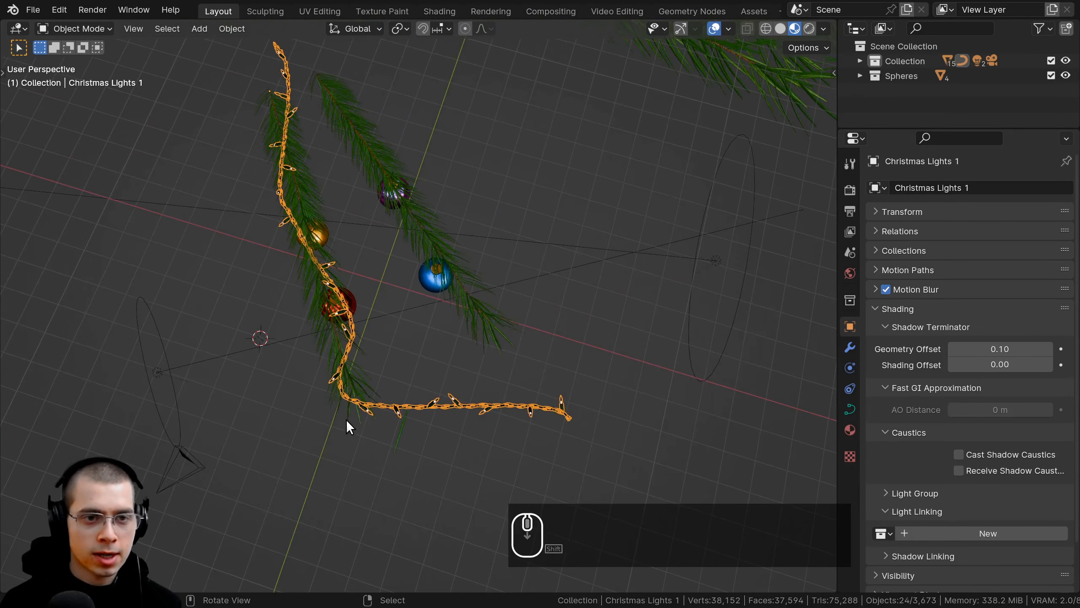
middle_click_drag(360, 278, 357, 318, "shift")
scroll(365, 240, "up", 2)
middle_click_drag(357, 248, 295, 310, "shift")
key("shift+d")
left_click(491, 261)
Step: Move the duplicate string to the rear branch's height and turn it roughly in line with that branch
middle_click_drag(491, 260, 467, 168)
key("g")
left_click(470, 235)
middle_click_drag(470, 235, 434, 419)
key("r")
key("g")
middle_click_drag(448, 359, 449, 390, "shift")
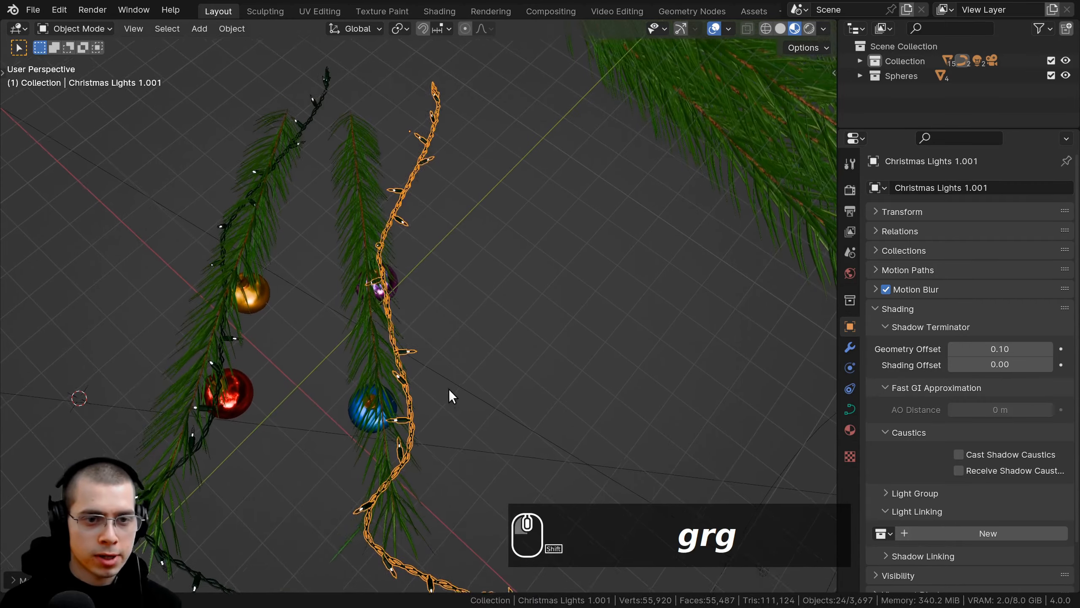
Step: Fine-tune the duplicate's rotation and position so it runs over the branch with the purple and blue ornaments
key("r")
left_click(458, 355)
key("g")
left_click(407, 351)
middle_click_drag(411, 360, 446, 375, "shift")
key("g")
left_click(395, 357)
Step: In Edit Mode, select a control point of the duplicate string and move it against the rear branch
key("Tab")
scroll(446, 375, "up", 1)
right_click(311, 342)
middle_click_drag(311, 343, 285, 340)
key("g")
left_click(311, 280)
key("g")
middle_click_drag(311, 280, 266, 330)
left_click(302, 315)
middle_click_drag(266, 330, 355, 378, "shift")
Step: Box-select the duplicate's two control points near the blue ornament and move them onto the rear branch
scroll(355, 379, "down", 3)
middle_click_drag(363, 334, 377, 374)
key("b")
left_click_drag(353, 396, 460, 477)
key("g")
left_click(382, 419)
middle_click_drag(383, 419, 380, 342)
key("g")
left_click(307, 307)
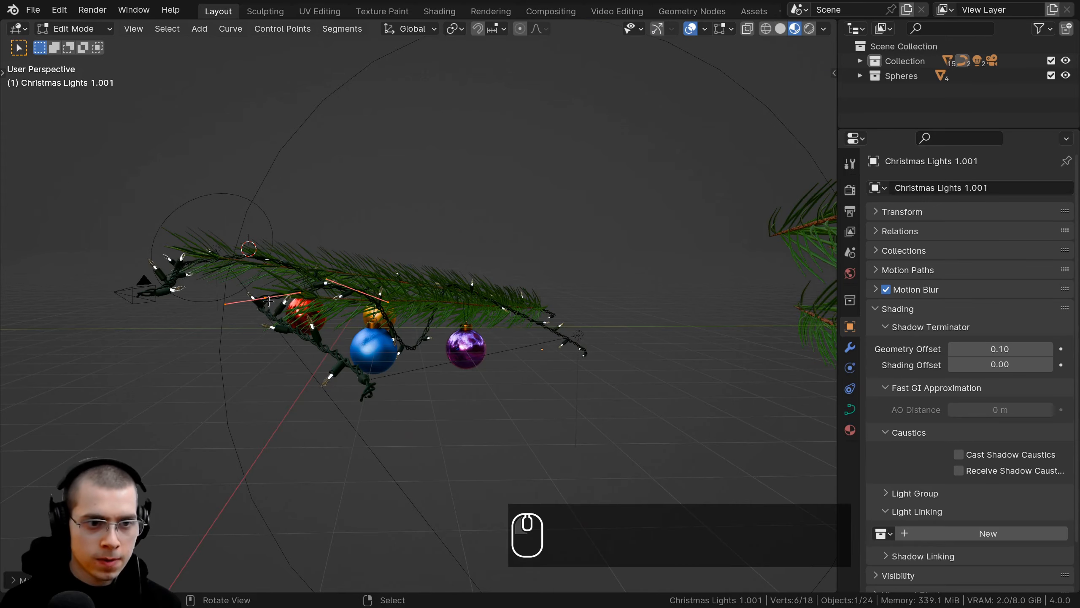
Step: Select the duplicate's control point nearest the rear branch's tip and shift it outward along the needles
middle_click_drag(269, 301, 315, 383)
right_click(315, 383)
key("g")
left_click(381, 399)
middle_click_drag(381, 399, 612, 317)
key("g")
left_click(662, 321)
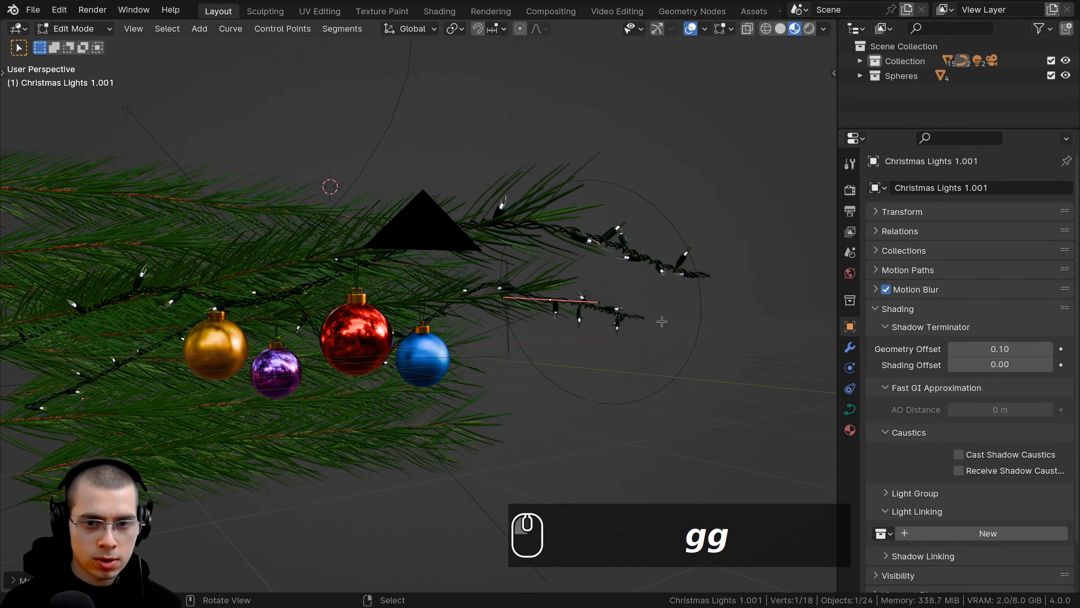
Step: Rotate the duplicate's end point and lower it so the wire hangs down beyond the rear branch tip
right_click(647, 315)
key("r")
left_click(680, 293)
key("g")
left_click(572, 381)
key("g")
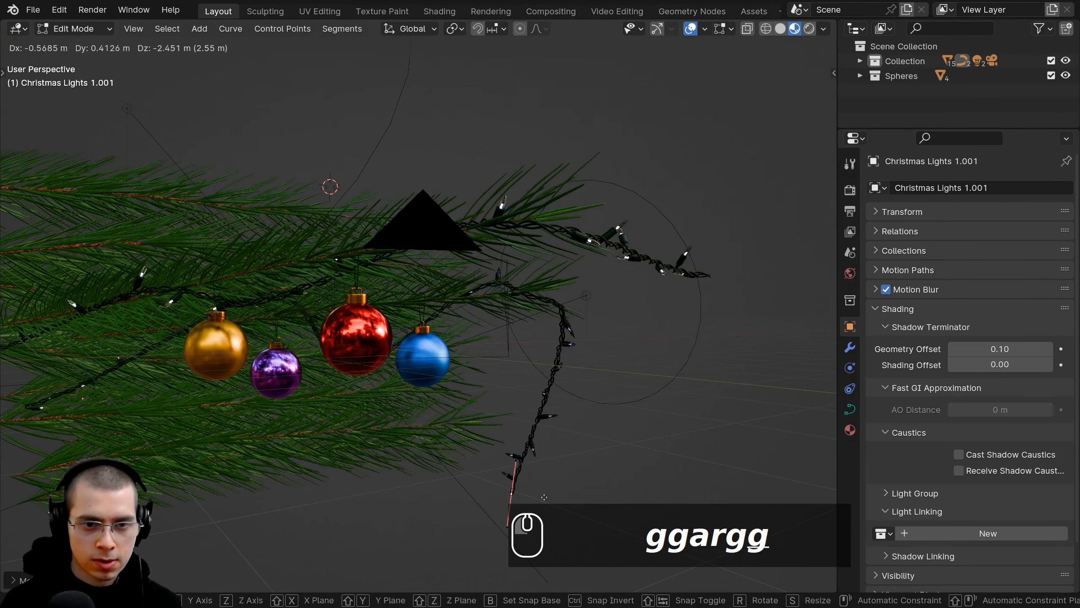
left_click(544, 501)
Step: From the camera view, rotate the hanging end point and move it farther outside the camera frame
key("KP_0")
middle_click_drag(591, 486, 584, 477, "shift")
scroll(586, 474, "up", 1)
key("r")
left_click(639, 451)
key("g")
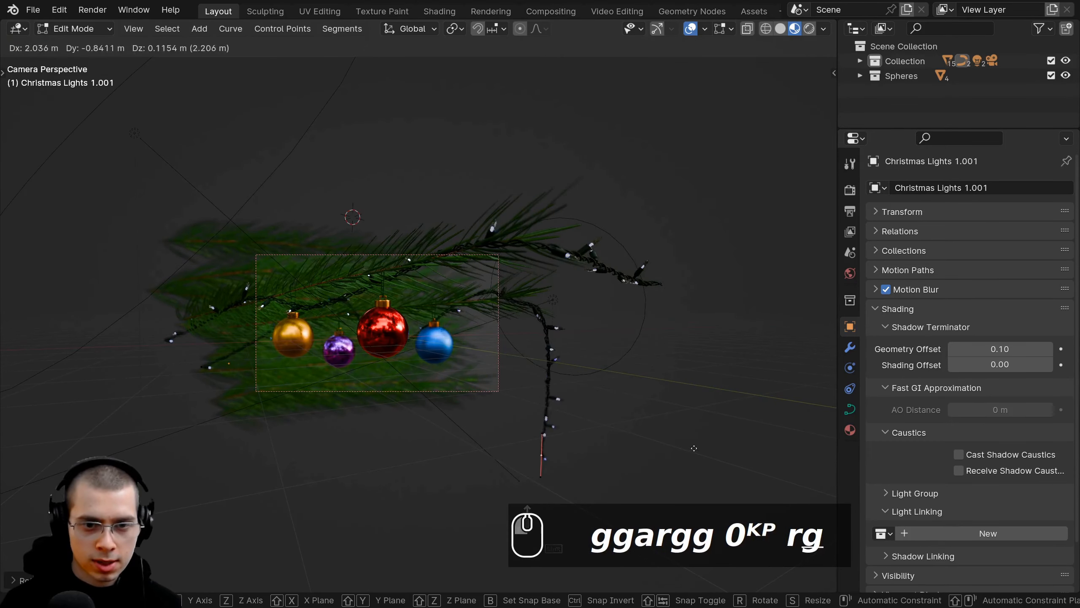
left_click(712, 449)
scroll(640, 365, "up", 4)
key("g")
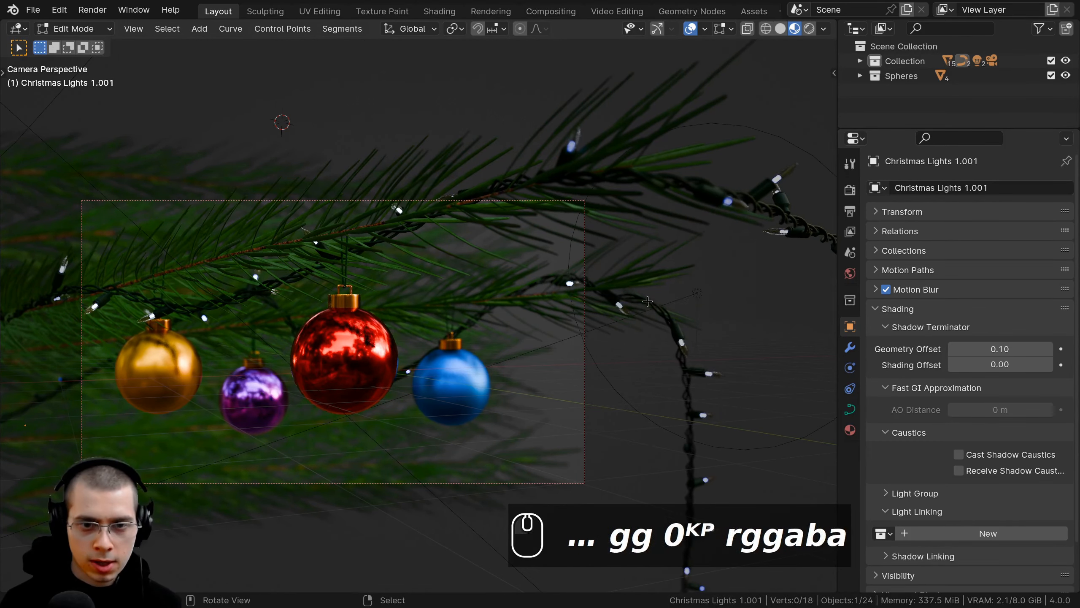
Step: Move and rotate the duplicate's control point just inside the camera frame's edge so the wire follows the rear branch
left_click(648, 302)
key("g")
key("r")
left_click(607, 302)
key("g")
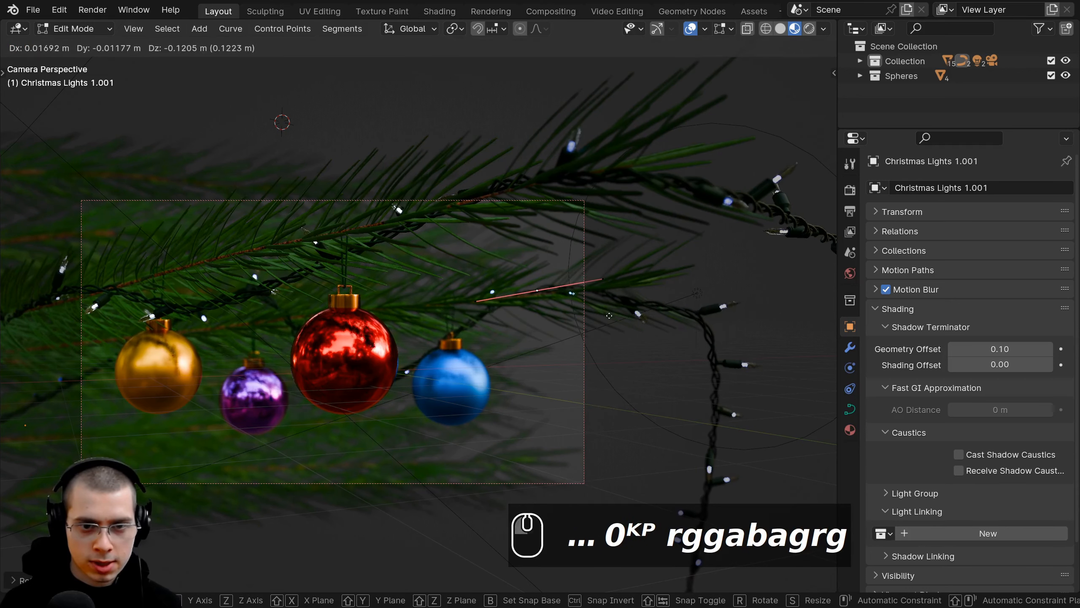
left_click(608, 315)
Step: Box-select the duplicate's control point behind the red ornament, then raise and rotate it toward the branch
key("a")
key("b")
left_click_drag(346, 374, 380, 411)
key("g")
left_click(376, 380)
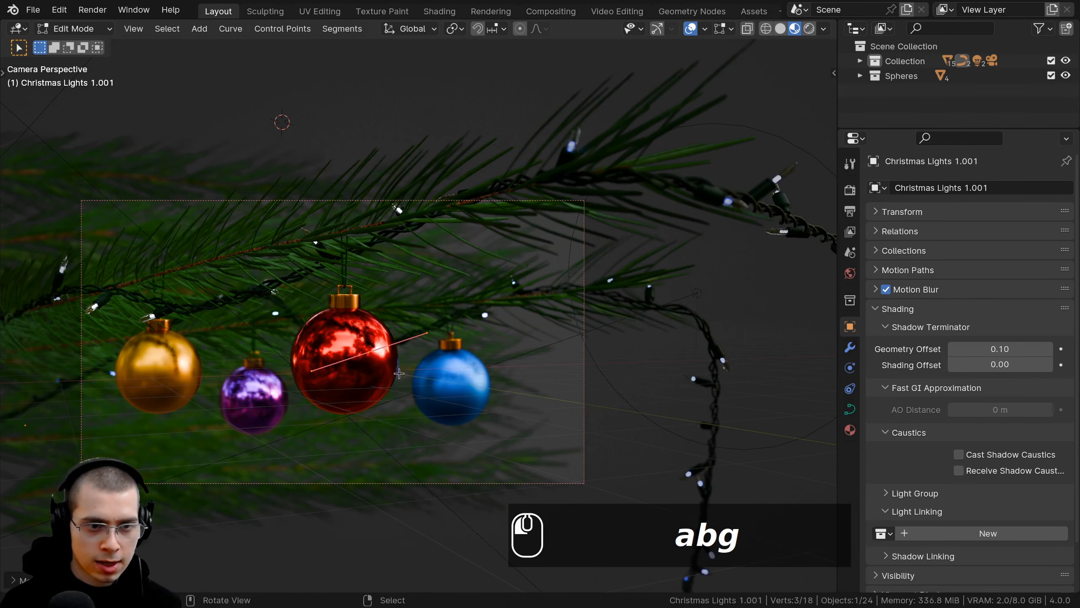
key("r")
left_click(368, 382)
Step: Lower the duplicate's control point between the gold and red ornaments slightly, deselect it and leave Edit Mode
left_click_drag(197, 281, 297, 336)
key("g")
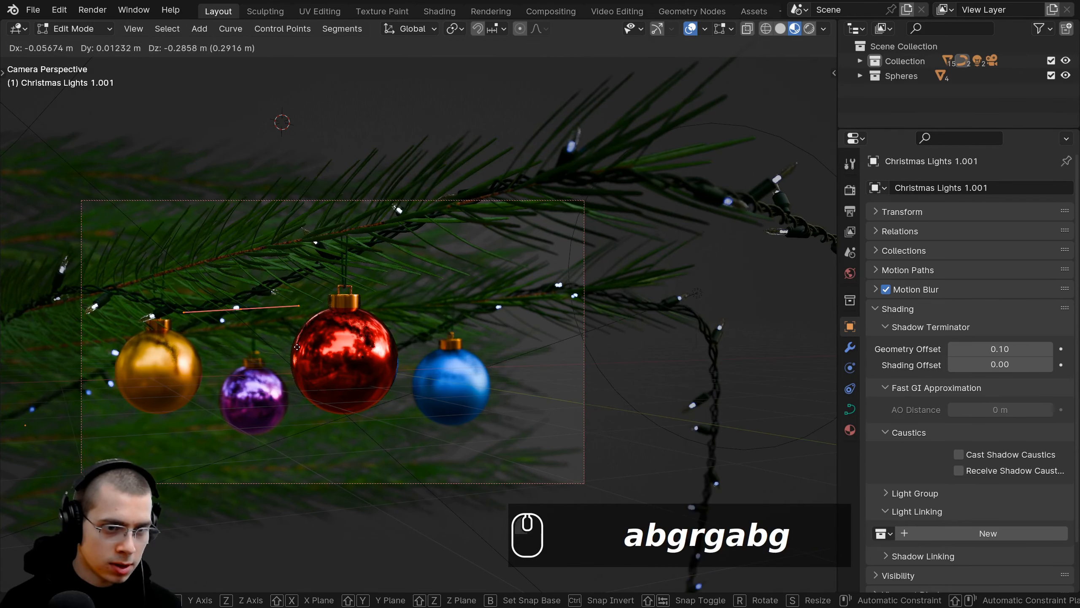
left_click(296, 346)
key("a")
scroll(298, 345, "down", 2)
middle_click_drag(306, 340, 295, 290, "shift")
key("Tab")
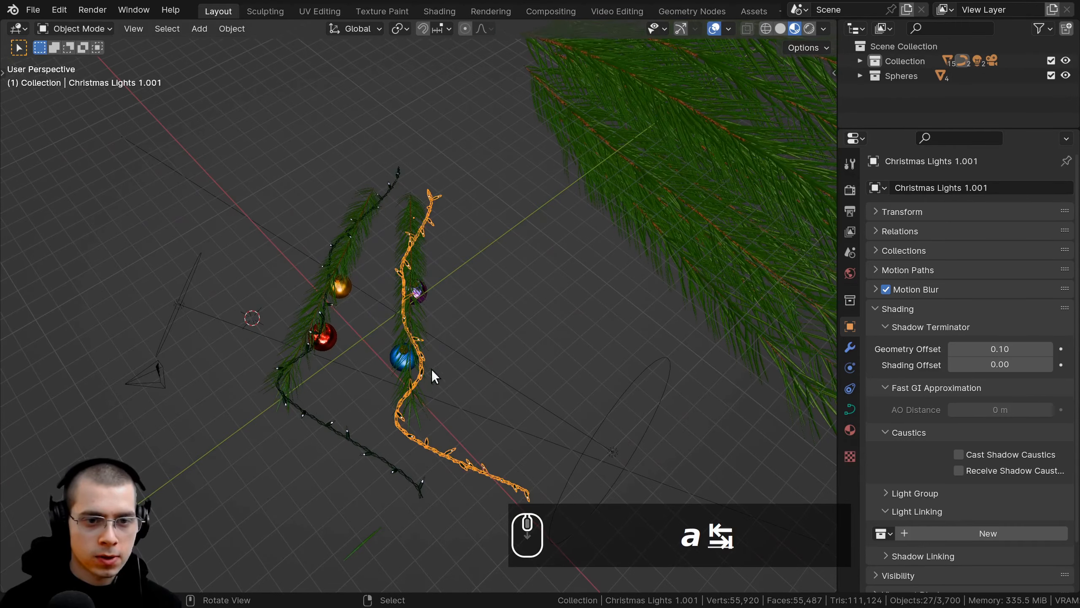
Step: Duplicate the second string of Christmas lights, then move and rotate the copy onto the large group of pine branches at the back
middle_click_drag(443, 343, 314, 395)
key("shift+d")
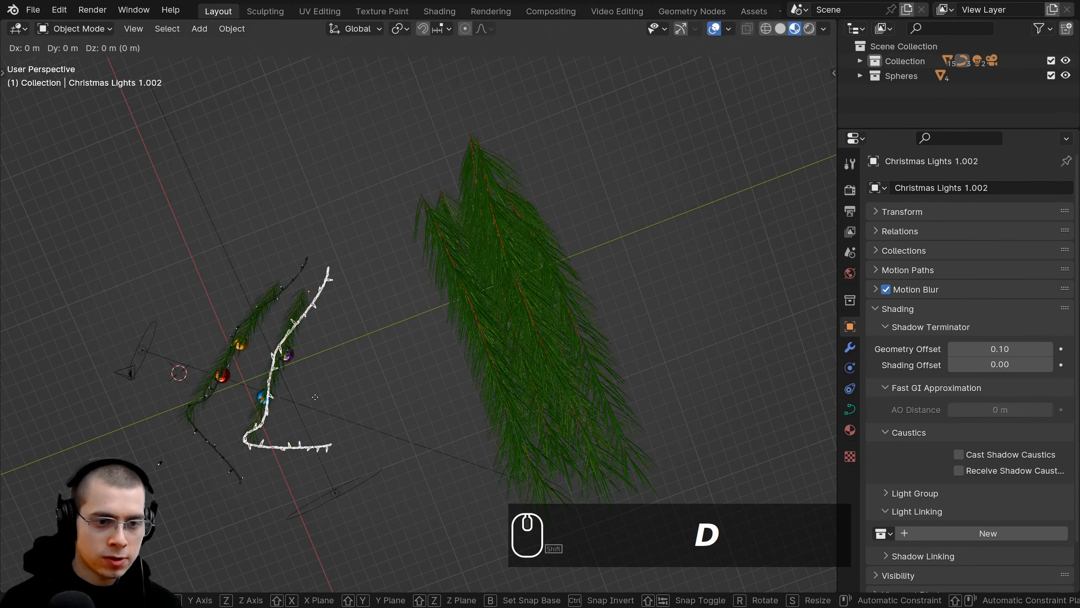
left_click(466, 387)
key("r")
left_click(527, 333)
key("g")
left_click(516, 327)
middle_click_drag(506, 315, 339, 397)
key("g")
Step: Enter Edit Mode on the new copy and move and rotate its end point near the tip of the back branches
key("Tab")
left_click_drag(315, 354, 374, 407)
key("g")
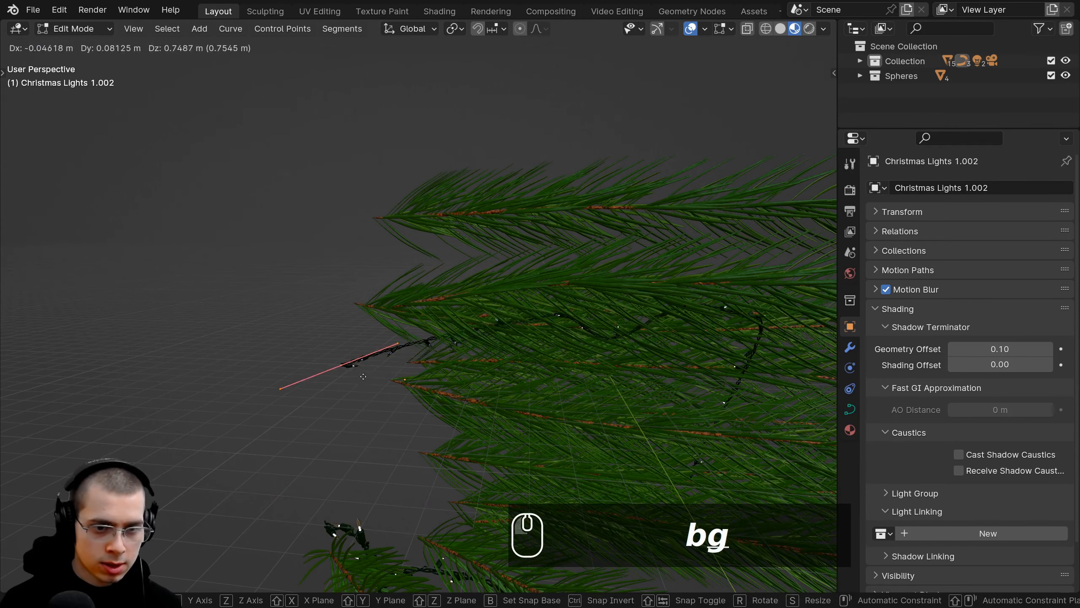
left_click(389, 373)
key("r")
left_click(378, 387)
key("g")
left_click(383, 379)
Step: Box-select the next control point along the string, then move, scale and rotate it so the wire rises toward the second branch
middle_click_drag(608, 313, 434, 288, "shift")
key("a")
key("b")
left_click_drag(346, 226, 755, 493)
key("g")
left_click(514, 349)
left_click_drag(483, 310, 493, 325)
key("g")
left_click(489, 329)
key("s")
left_click(497, 332)
key("r")
left_click(496, 337)
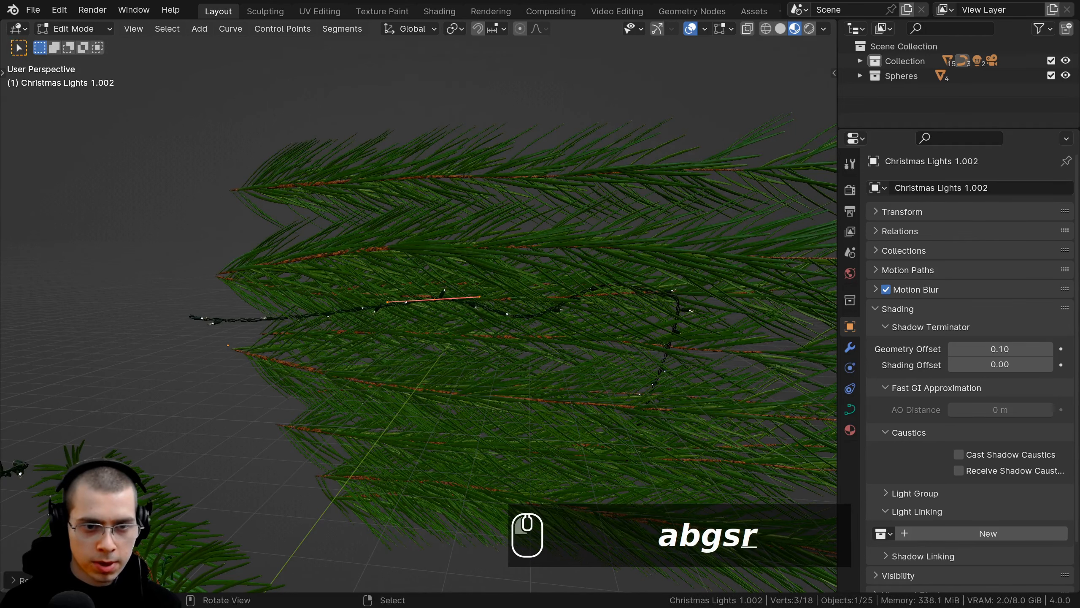
left_click(526, 209)
Step: Box-select the string's end control point at the branch tips, move it up slightly and deselect it
middle_click_drag(330, 334, 351, 312)
scroll(352, 313, "up", 1)
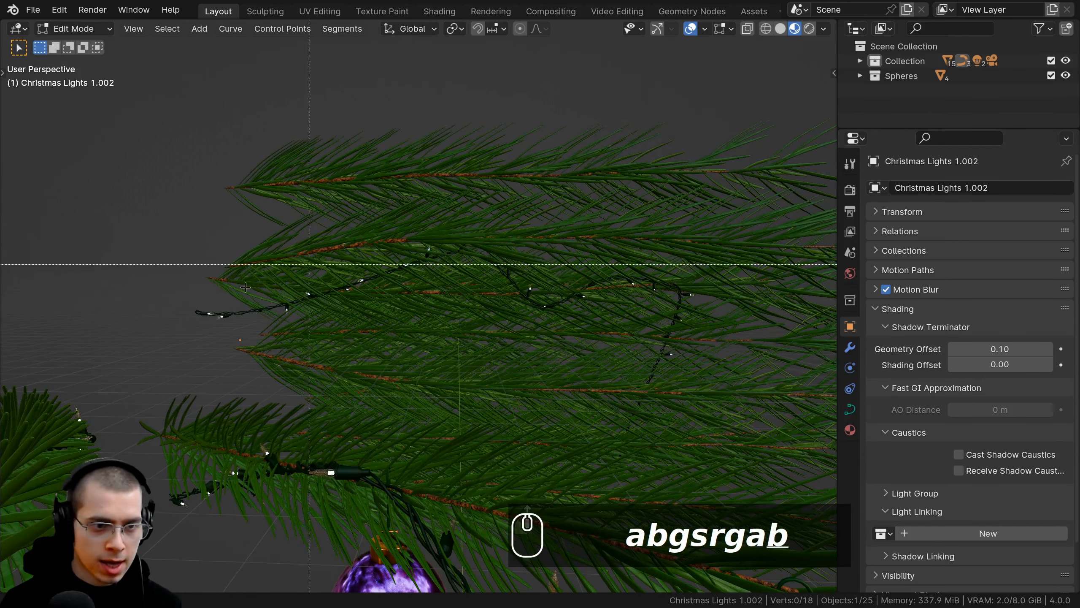
left_click_drag(238, 291, 163, 345)
key("g")
left_click(160, 314)
key("a")
Step: Raise the two control points at the wire's downward bend to the second branch and reshape the sagging control point before them
middle_click_drag(520, 331, 424, 323, "shift")
key("g")
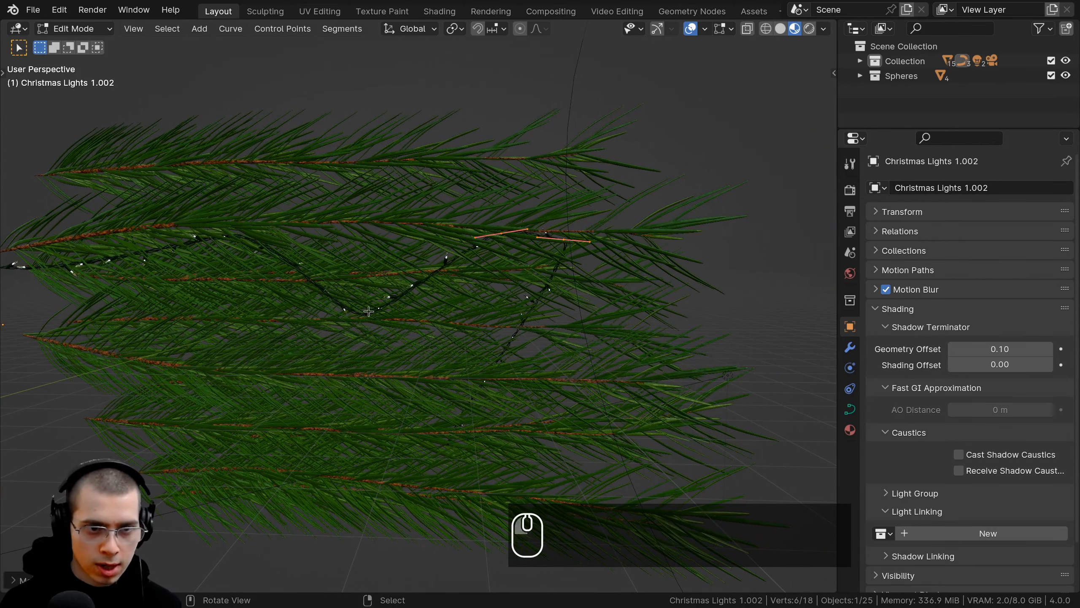
key("g")
key("s")
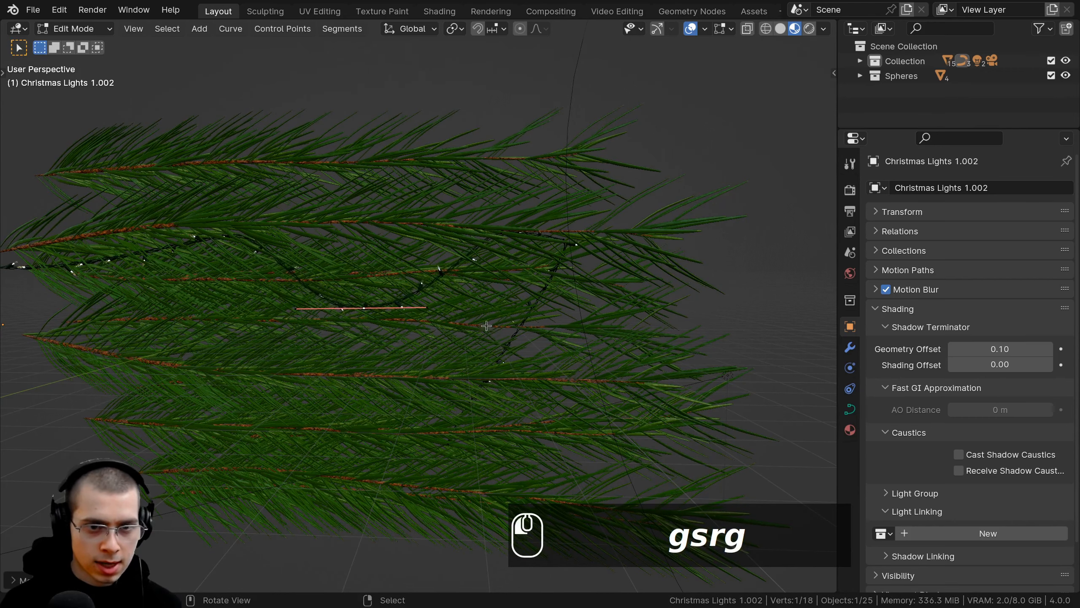
middle_click_drag(636, 252, 502, 272)
key("g")
left_click(436, 289)
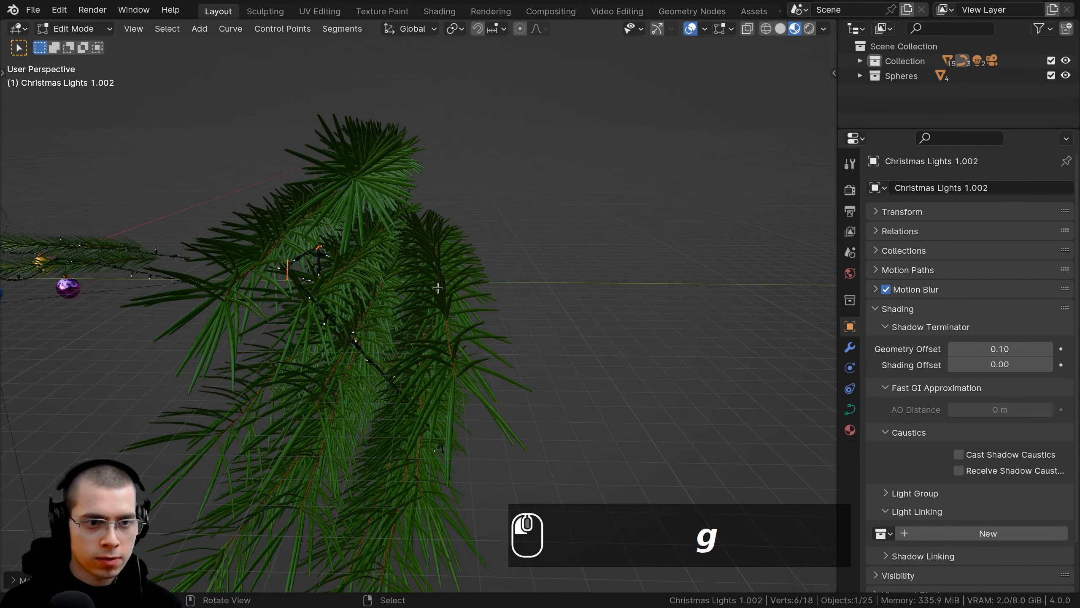
Step: Box-select the hanging end point of the copied string and move it down among the lower back branches
key("a")
middle_click_drag(436, 290, 468, 313)
key("b")
left_click_drag(465, 321, 554, 446)
middle_click_drag(353, 332, 402, 386)
key("b")
left_click_drag(399, 314, 606, 431)
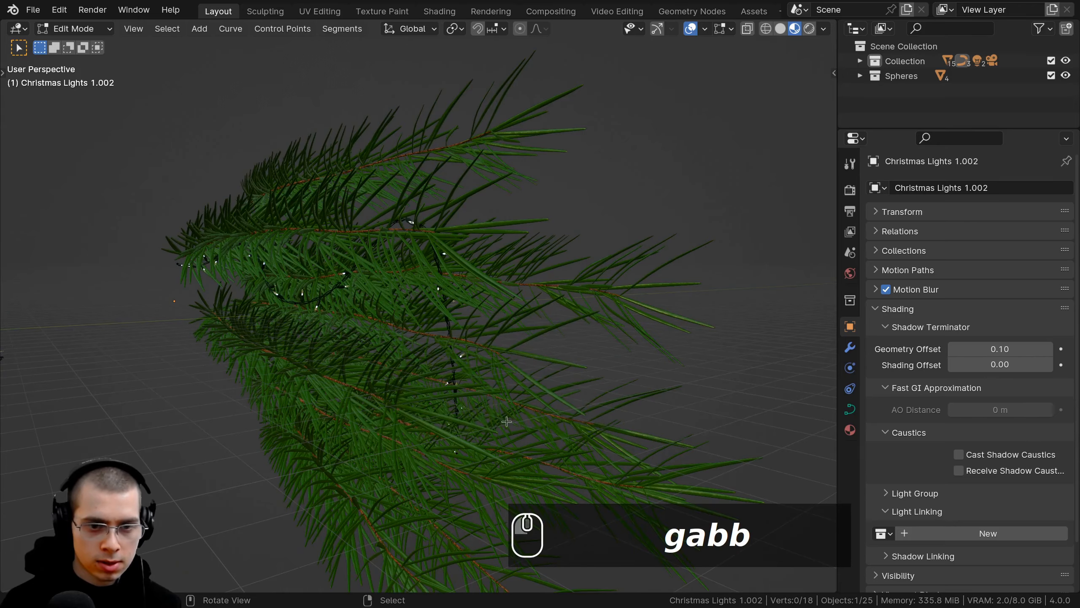
middle_click_drag(353, 327, 437, 364)
key("b")
left_click_drag(438, 365, 512, 447)
scroll(512, 441, "down", 2)
middle_click_drag(513, 441, 541, 343)
key("g")
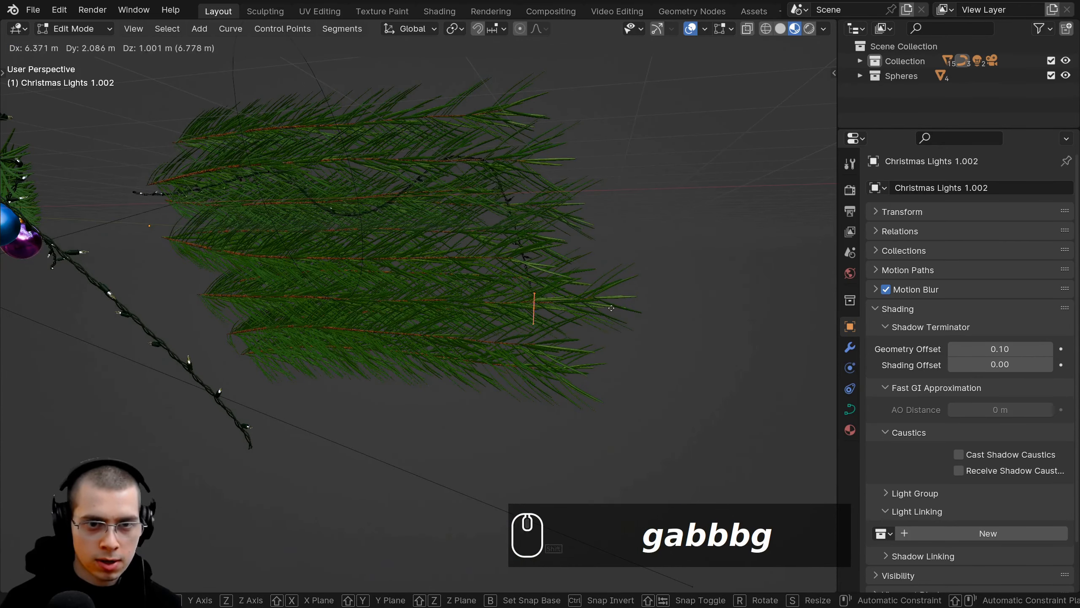
Step: Reposition and rotate the hanging end point from several angles so the wire runs down the outside of the branches
middle_click_drag(619, 254, 529, 278)
left_click(384, 315)
middle_click_drag(384, 315, 488, 279)
key("g")
left_click(309, 333)
key("r")
key("g")
key("g")
key("r")
key("g")
key("r")
left_click(434, 306)
key("g")
left_click(436, 303)
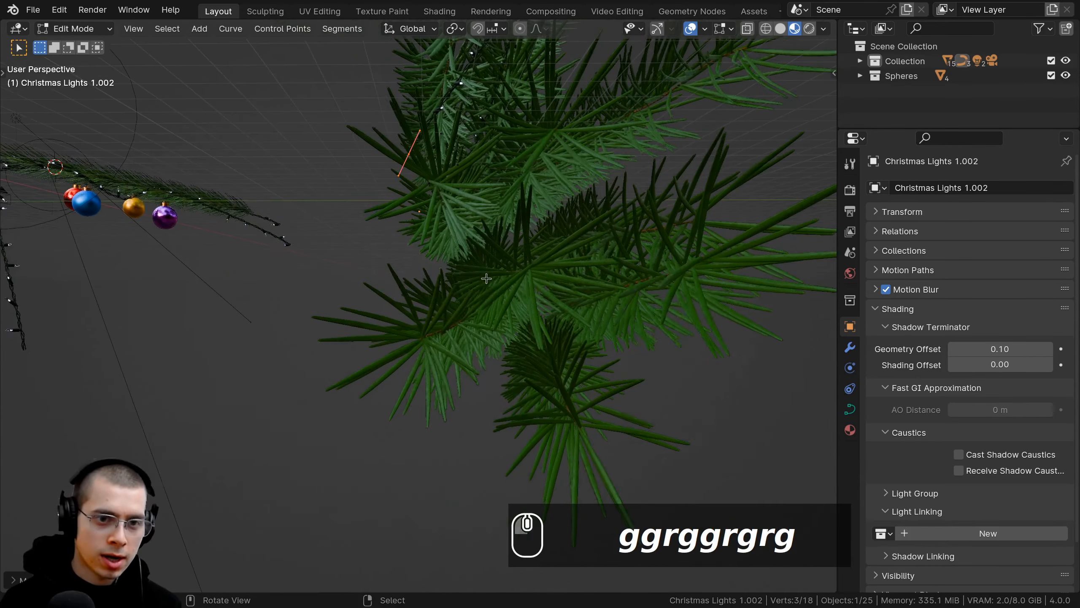
Step: Extrude a new control point from the hanging end, then rotate and move it toward the lower branches
key("e")
left_click(491, 322)
key("r")
left_click(485, 234)
key("g")
left_click(588, 289)
middle_click_drag(484, 234, 585, 286)
Step: Extrude another control point back along the lower branches, rotating and moving it to continue the wire below the ornaments
key("e")
left_click(553, 306)
key("r")
left_click(606, 363)
key("g")
left_click(641, 272)
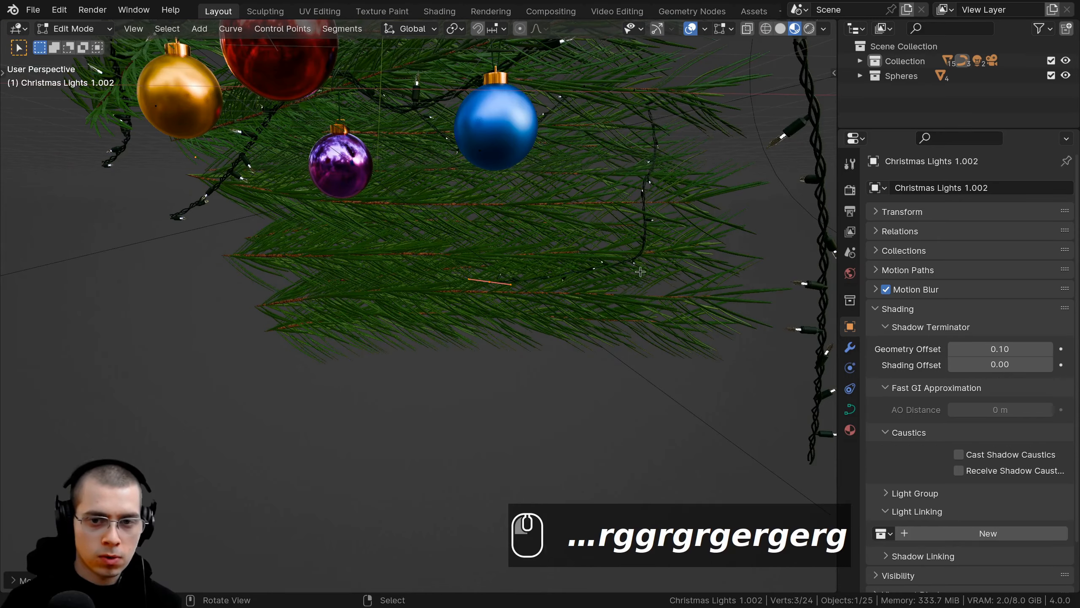
Step: From the camera view, extrude the string past the purple ornament, then rotate and move the new point onto the branches
key("KP_0")
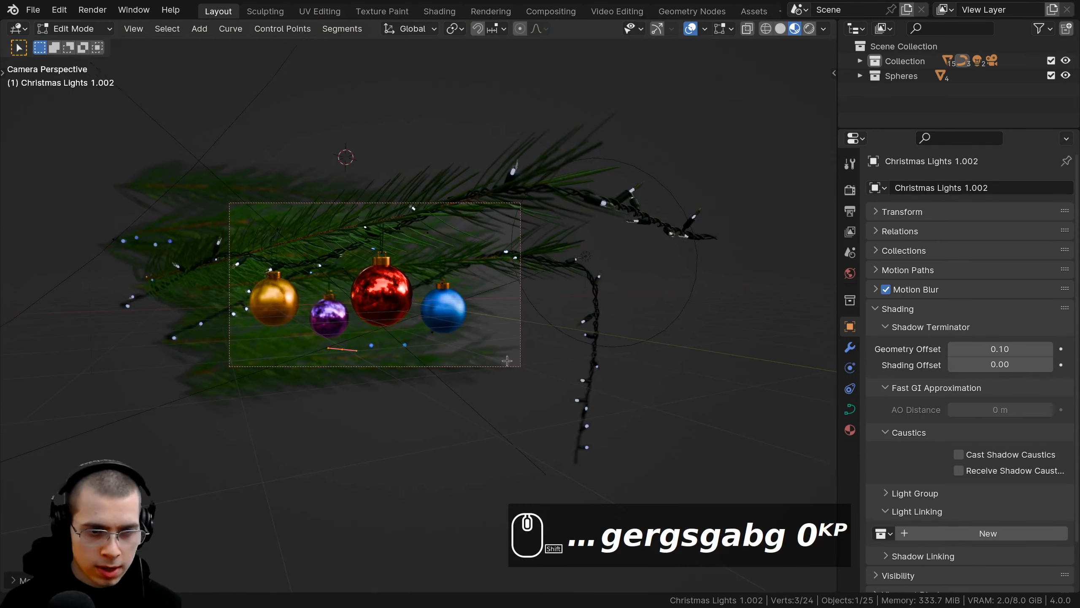
scroll(506, 360, "up", 2)
middle_click_drag(375, 396, 477, 352, "shift")
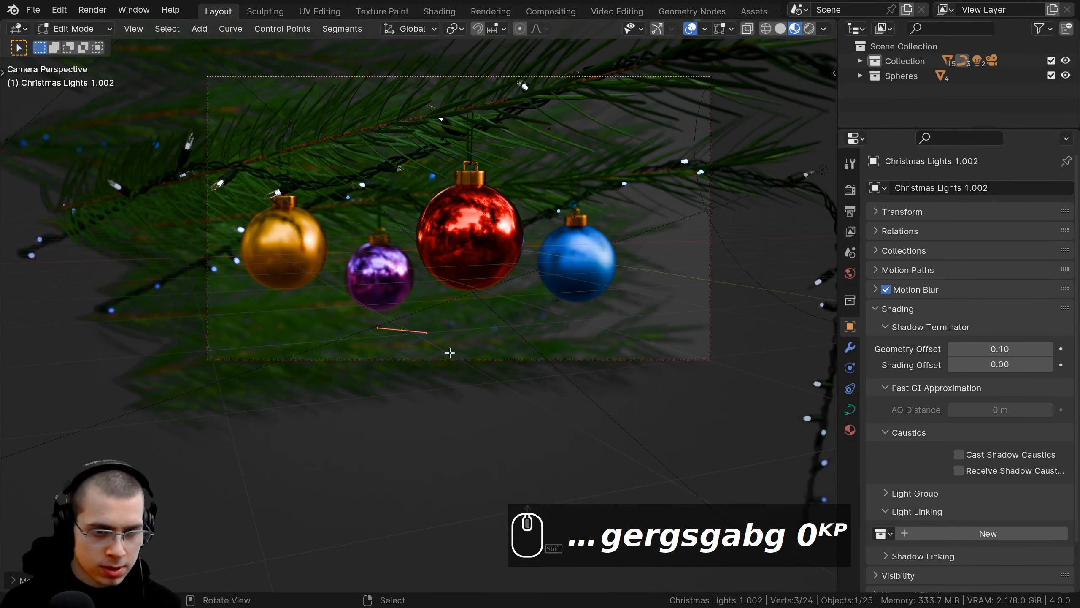
key("e")
left_click(334, 351)
middle_click_drag(333, 350, 518, 336)
key("g")
key("r")
key("g")
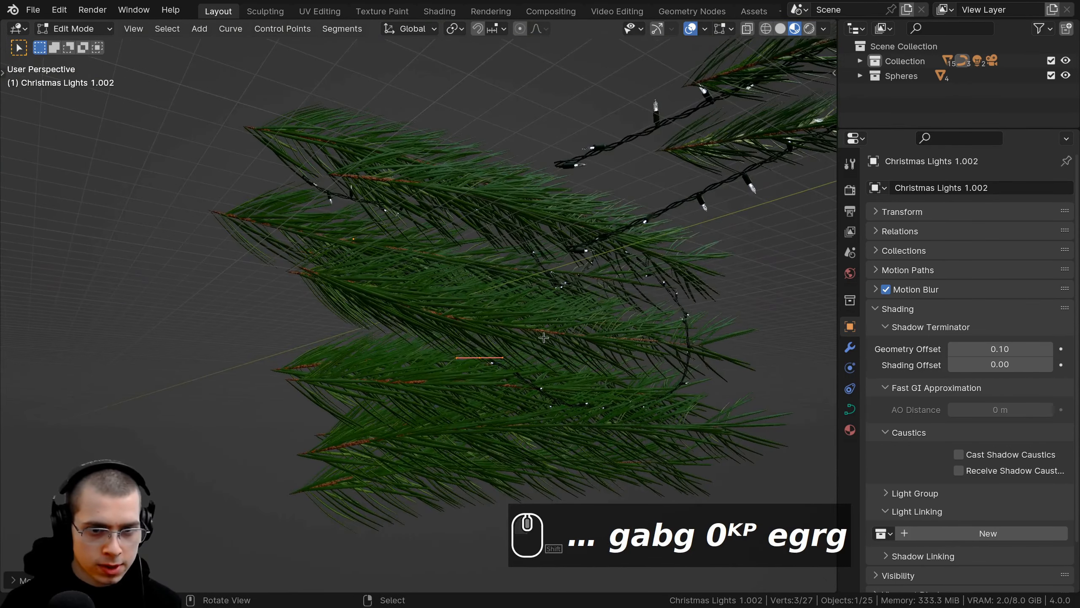
Step: Extrude a last control point toward the tips of the lower branches and leave Edit Mode
key("e")
left_click(417, 333)
middle_click_drag(417, 334, 425, 248)
key("Tab")
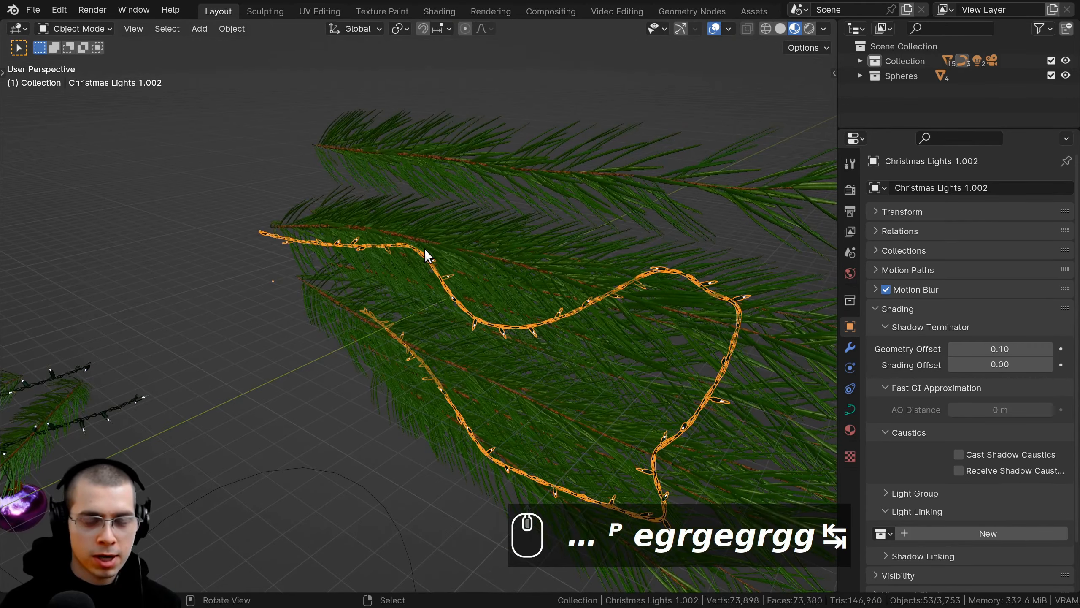
Step: Examine the background lights around the ornaments through the camera, in both material preview and rendered shading
key("KP_0")
key("a")
scroll(394, 287, "up", 3, "shift")
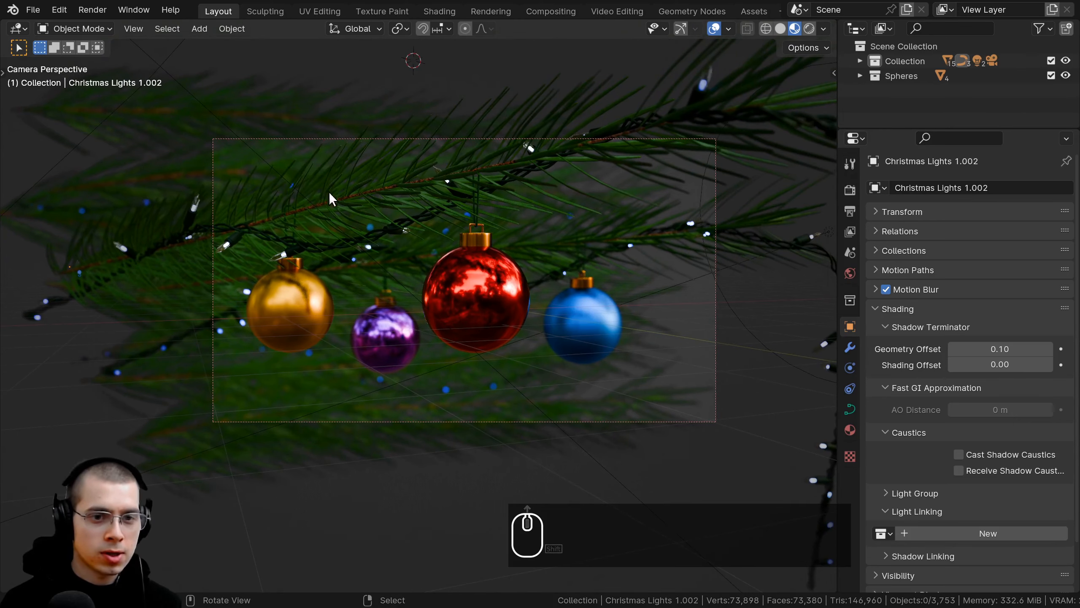
scroll(424, 368, "up", 5)
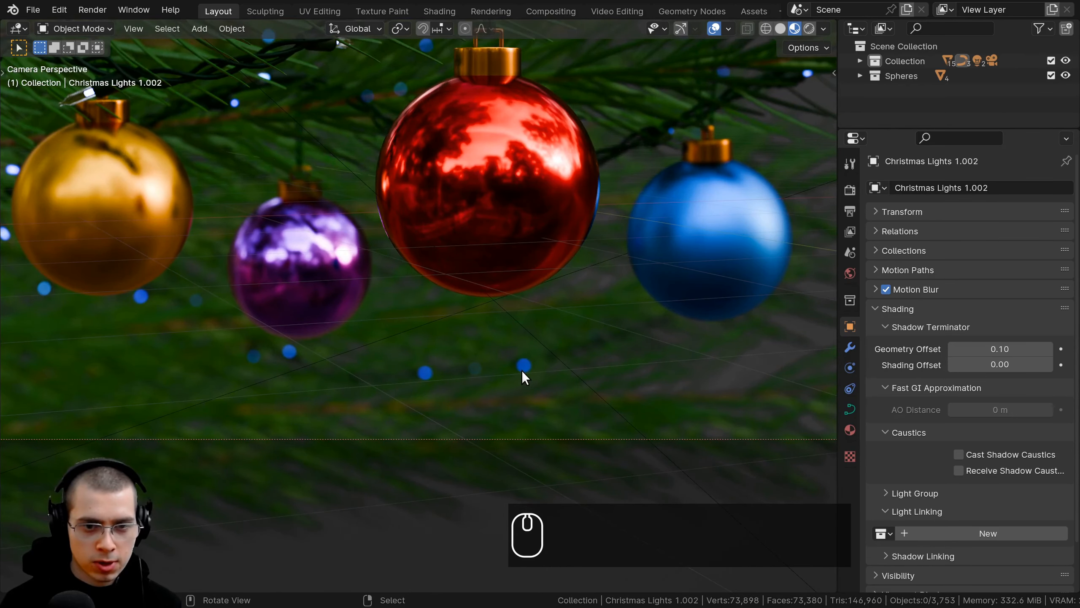
scroll(402, 255, "down", 5)
scroll(417, 287, "up", 4)
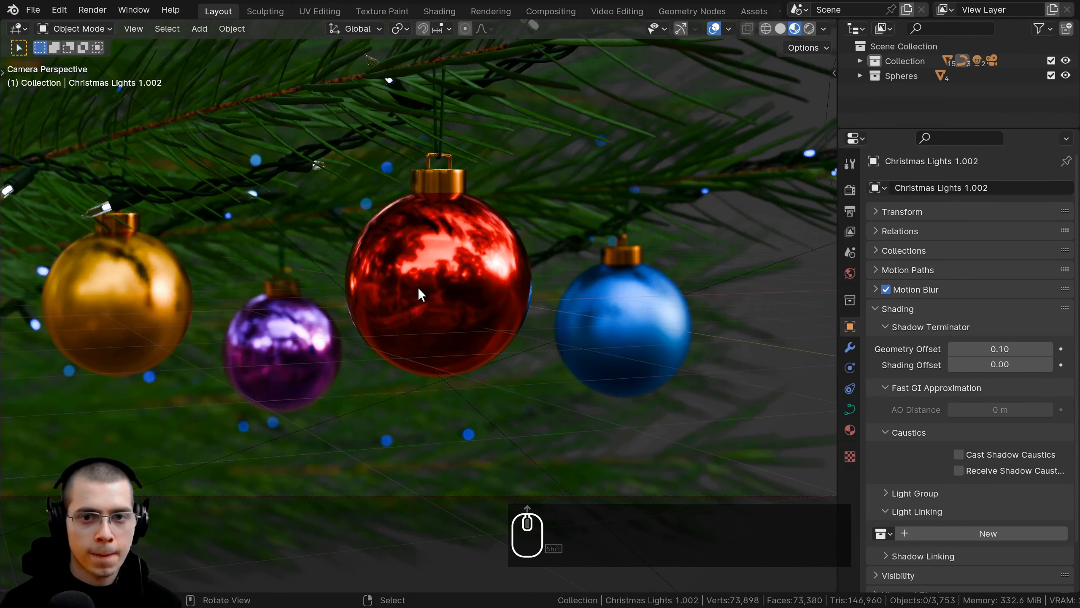
scroll(408, 277, "down", 3)
scroll(395, 285, "down", 1, "shift")
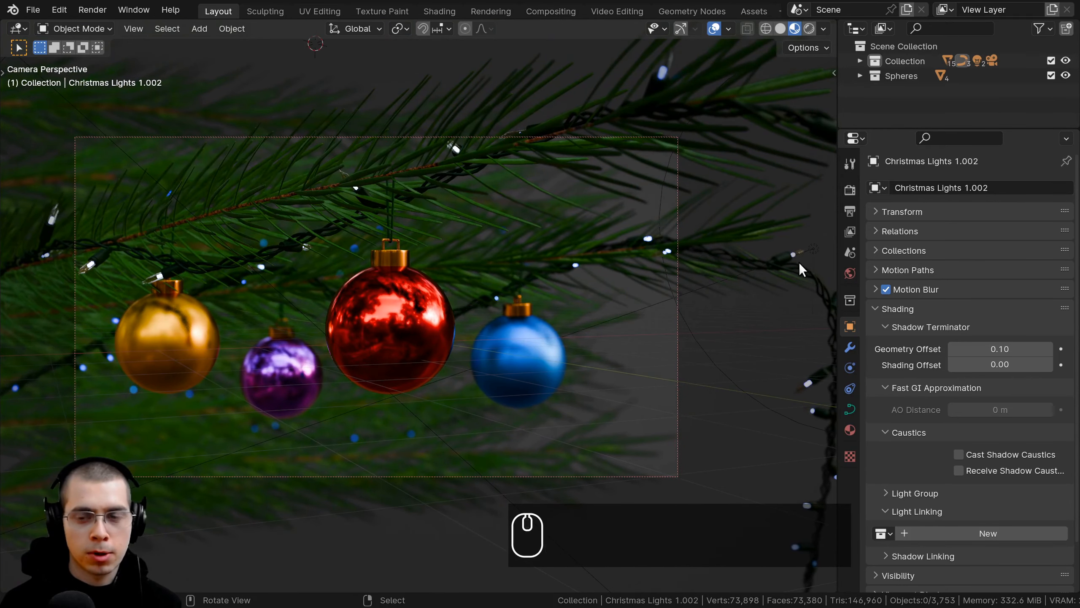
middle_click_drag(532, 353, 524, 338, "shift")
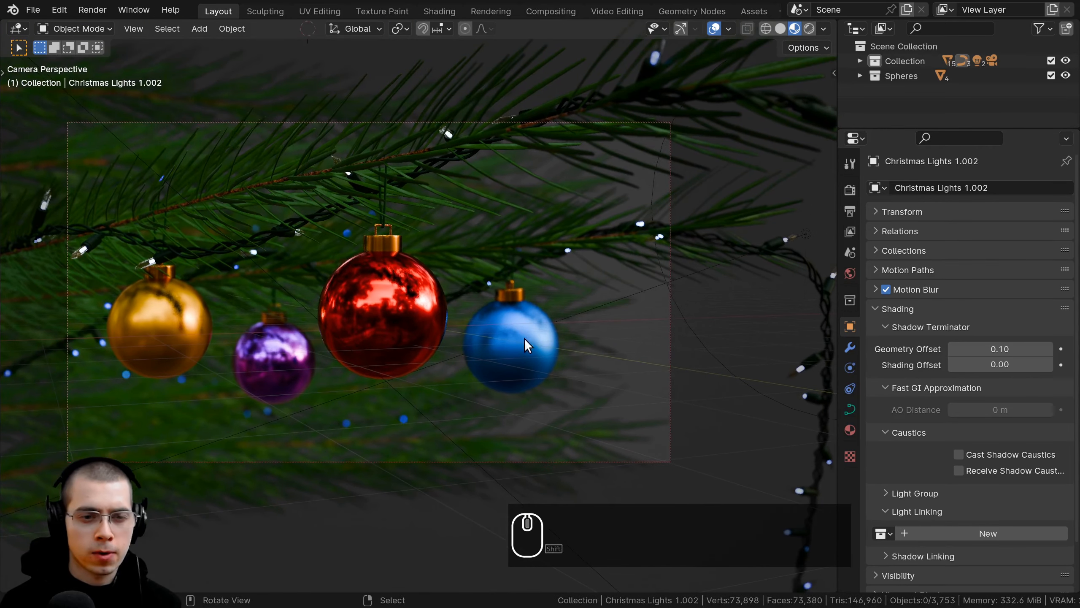
left_click(399, 260)
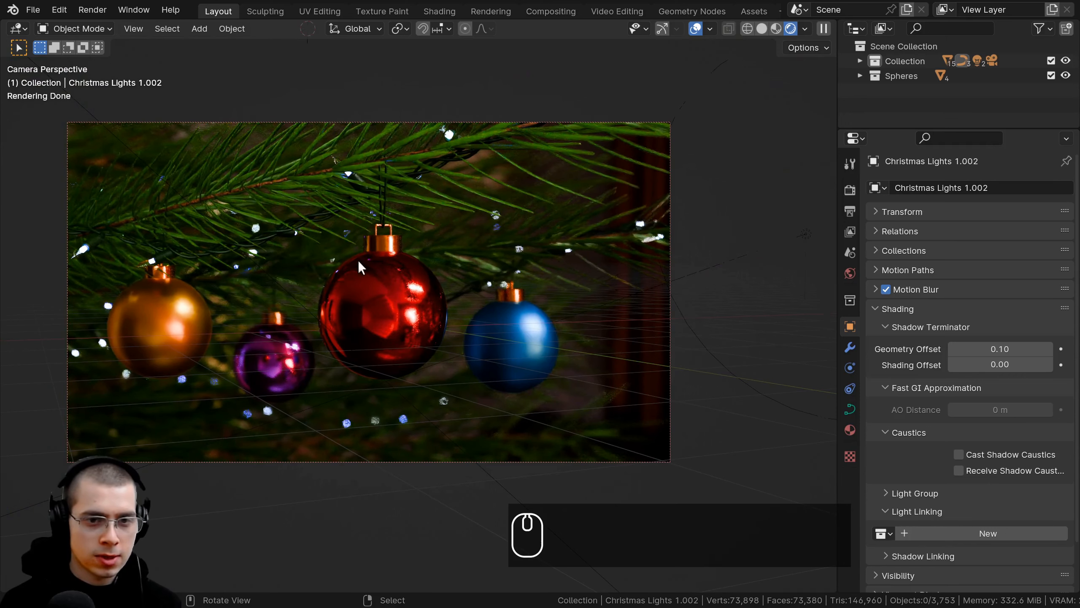
middle_click_drag(359, 206, 499, 235, "shift")
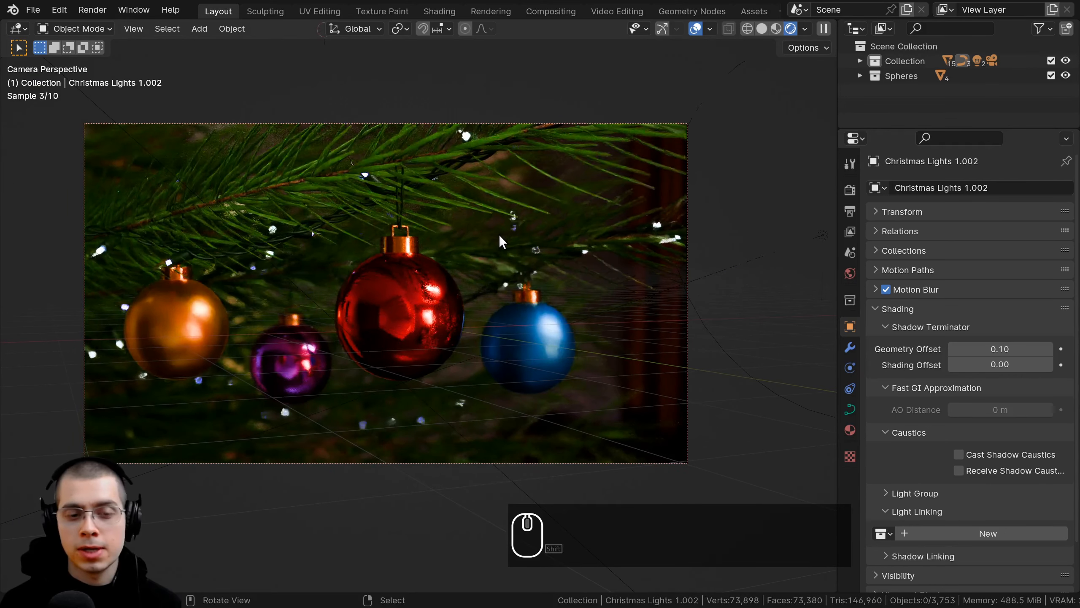
Step: Switch to solid shading, open the Shading workspace, and select and frame the Light Bulb object
key("z")
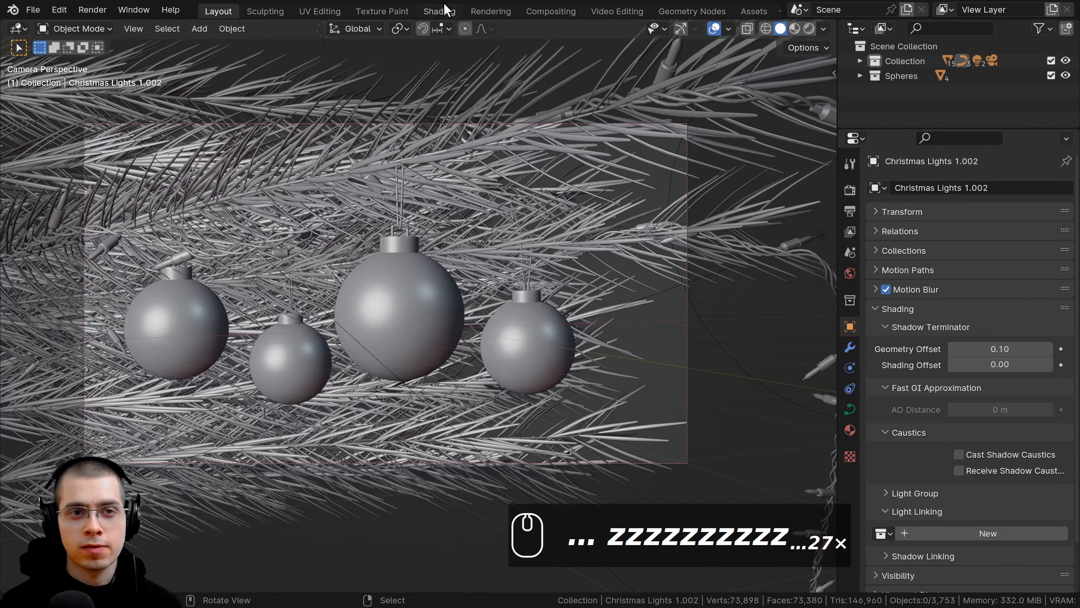
left_click(442, 11)
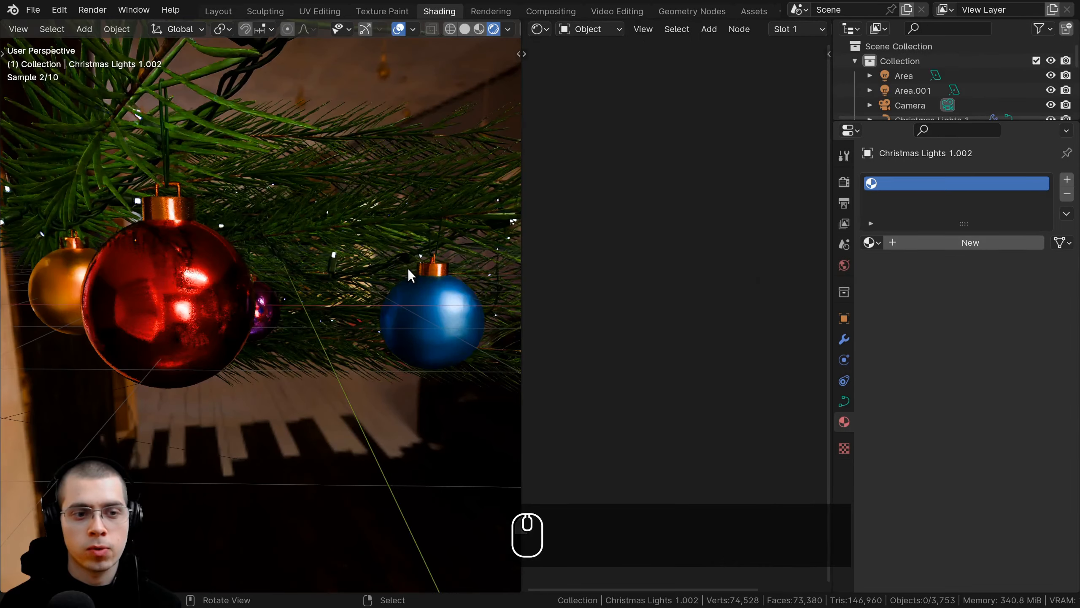
scroll(408, 268, "down", 5)
key("z")
middle_click_drag(432, 254, 361, 276)
mouse_move(361, 276)
middle_mouse_down("shift")
mouse_move(356, 291)
mouse_move(373, 297)
middle_mouse_up("shift")
scroll(377, 290, "down", 6)
middle_click_drag(372, 297, 352, 218, "shift")
scroll(370, 264, "up", 3)
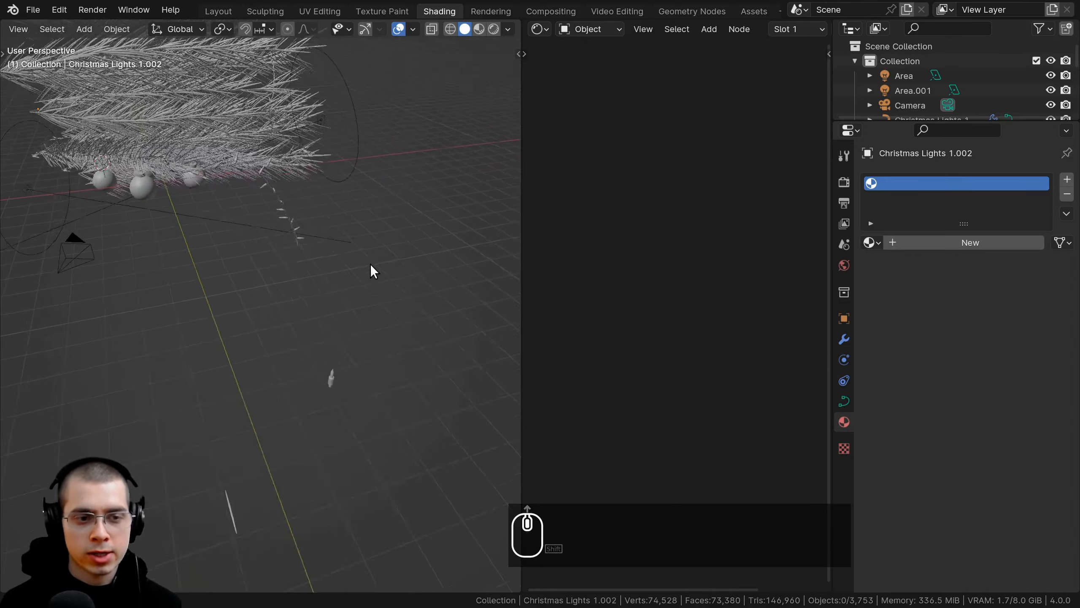
scroll(361, 294, "up", 3)
left_click(343, 373)
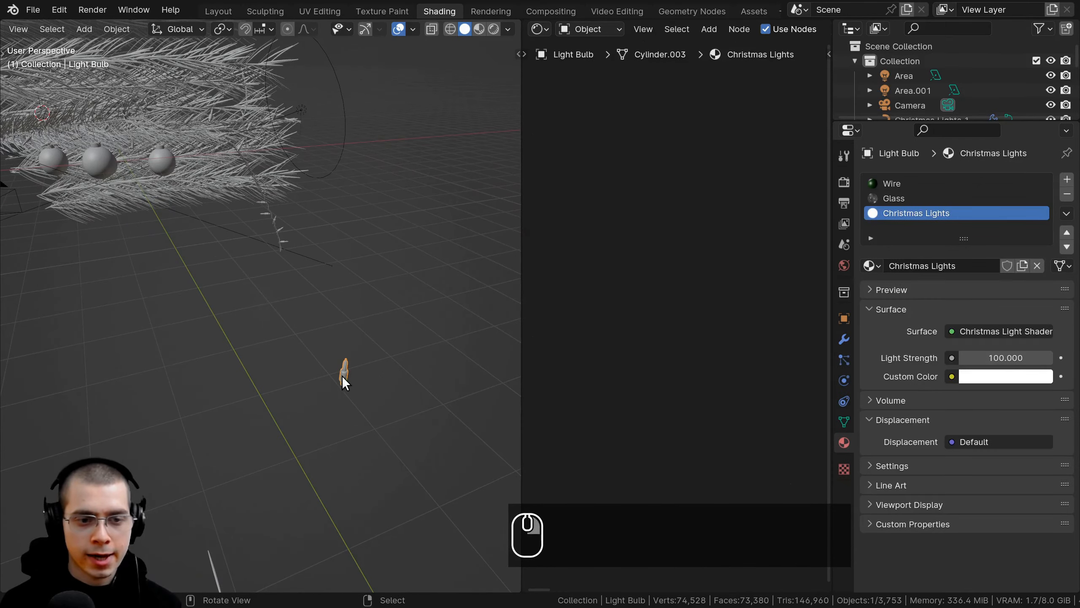
key("KP_0")
key("KP_Decimal")
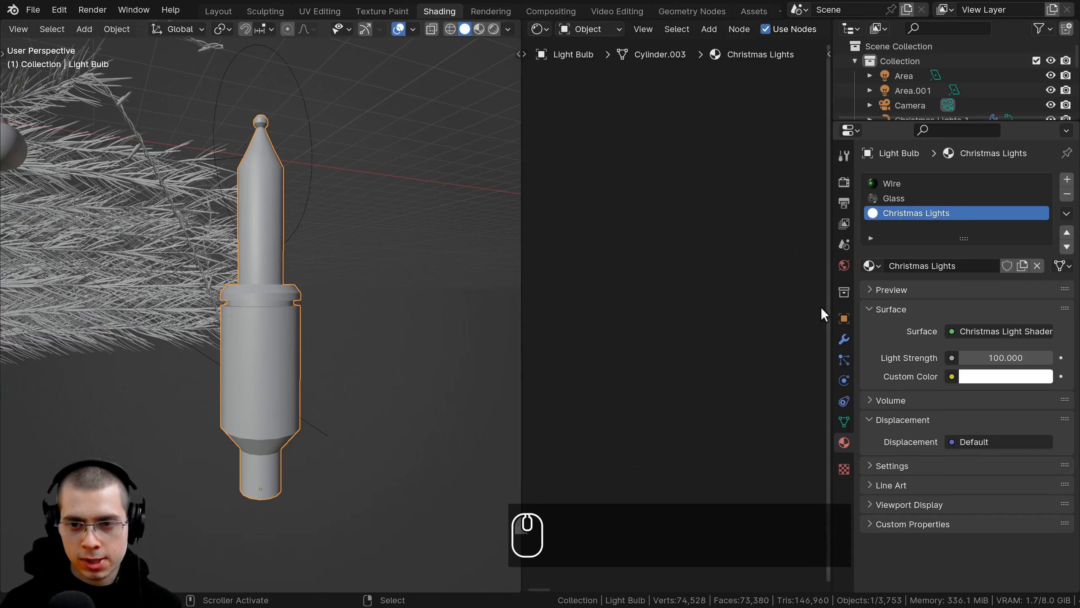
Step: Enlarge the node editor around the Christmas Lights nodes, connect the shader's Custom Color output to Surface and show rendered shading
key("a")
key("KP_Decimal")
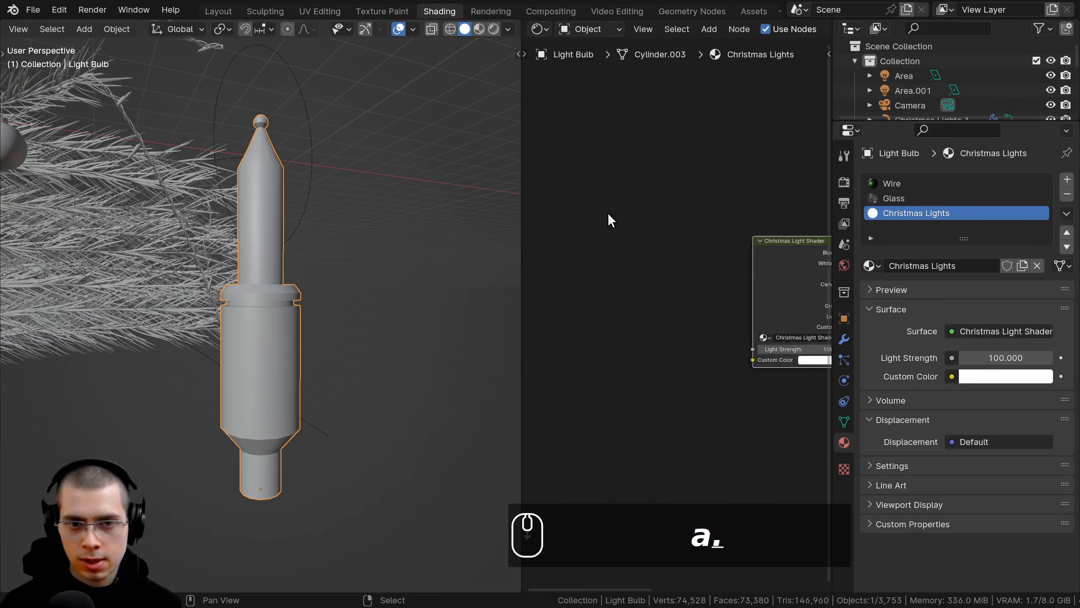
key("a")
left_click_drag(523, 217, 381, 219)
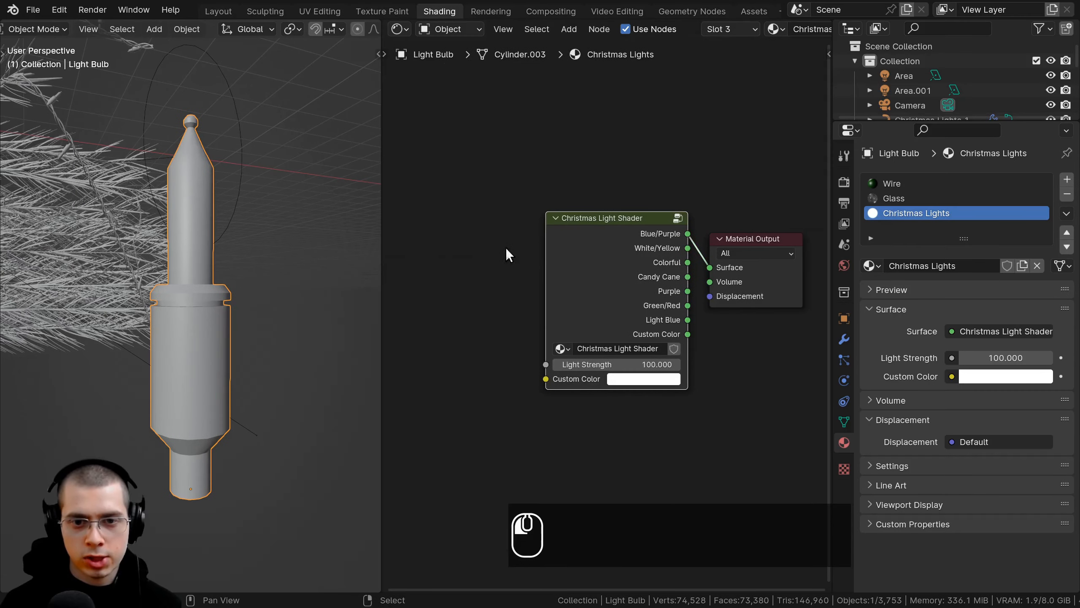
scroll(505, 247, "up", 3)
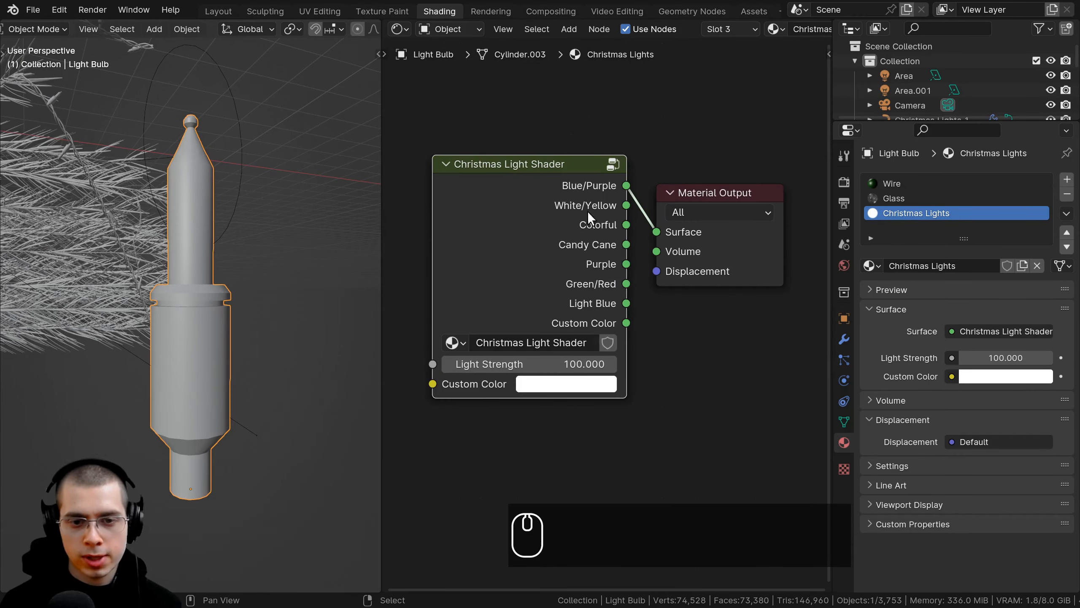
left_click_drag(626, 323, 662, 230)
key("z")
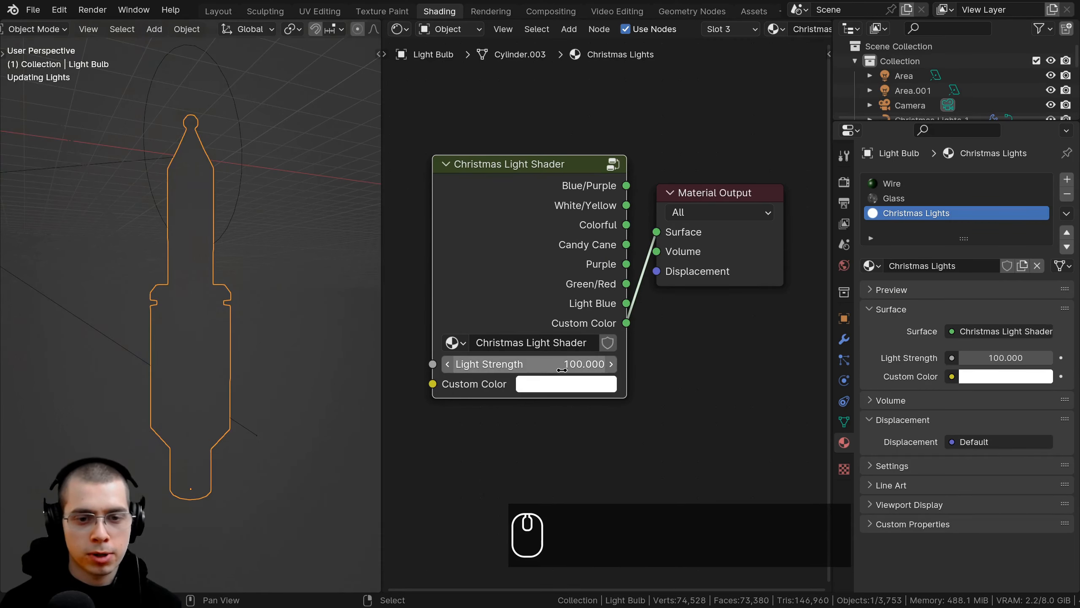
Step: Try out green and other hues as the Christmas Light Shader's custom color while inspecting the bulb up close
left_click(554, 385)
left_click_drag(602, 258, 685, 196)
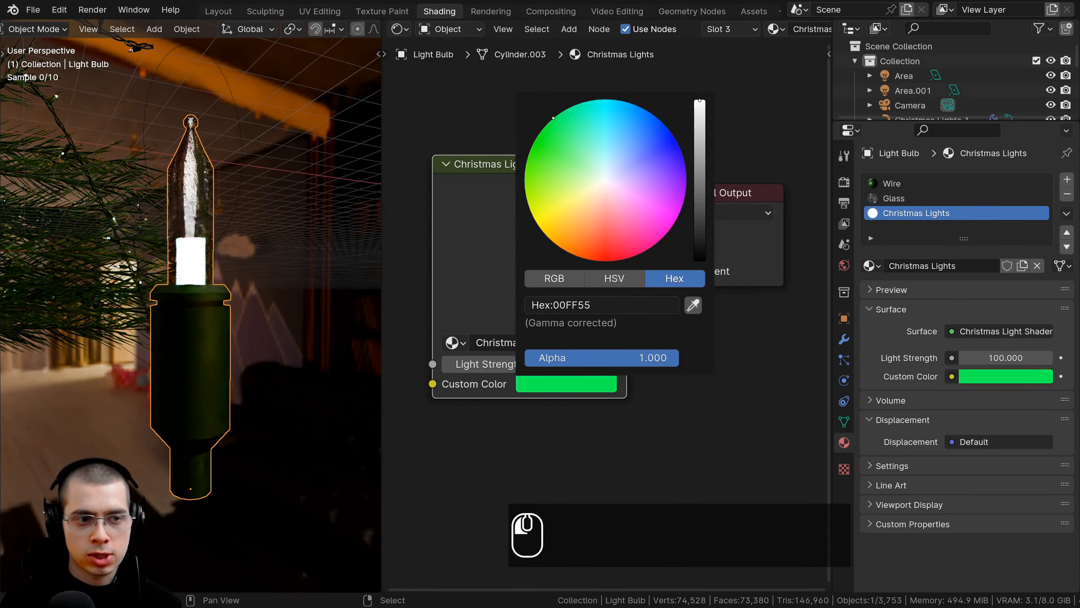
right_click(553, 118)
scroll(176, 268, "up", 2)
middle_click_drag(226, 217, 194, 311)
left_click(549, 385)
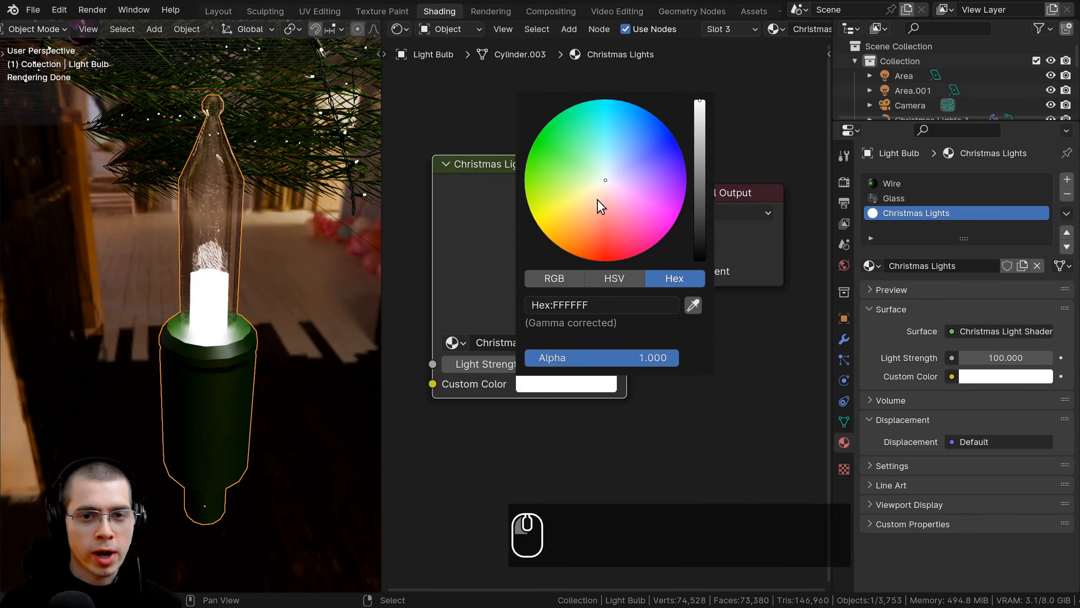
left_click_drag(597, 199, 683, 202)
left_click_drag(667, 127, 550, 240)
right_click(550, 240)
scroll(199, 293, "up", 2)
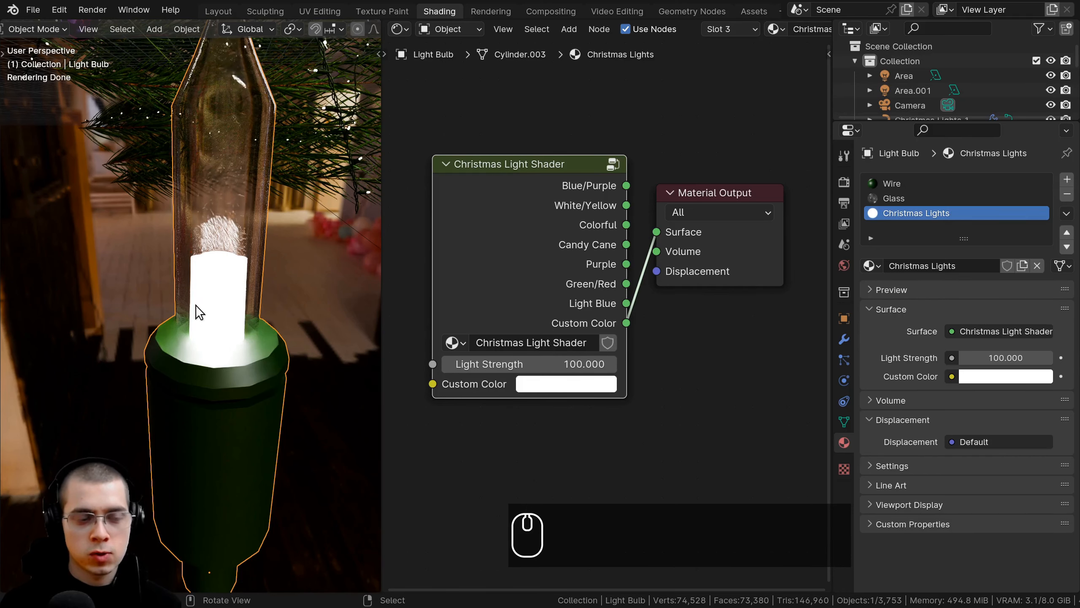
middle_click_drag(199, 312, 184, 211)
scroll(211, 304, "down", 2)
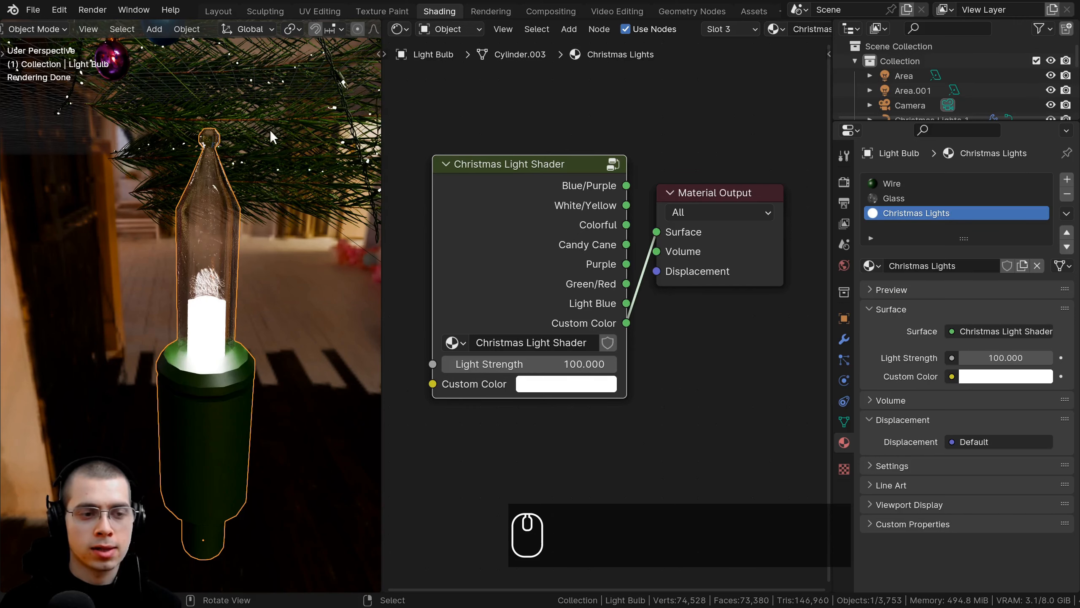
Step: Connect the Christmas Light Shader's Colorful output to Surface and inspect the colored lights up close and through the camera
middle_click_drag(286, 233, 322, 387)
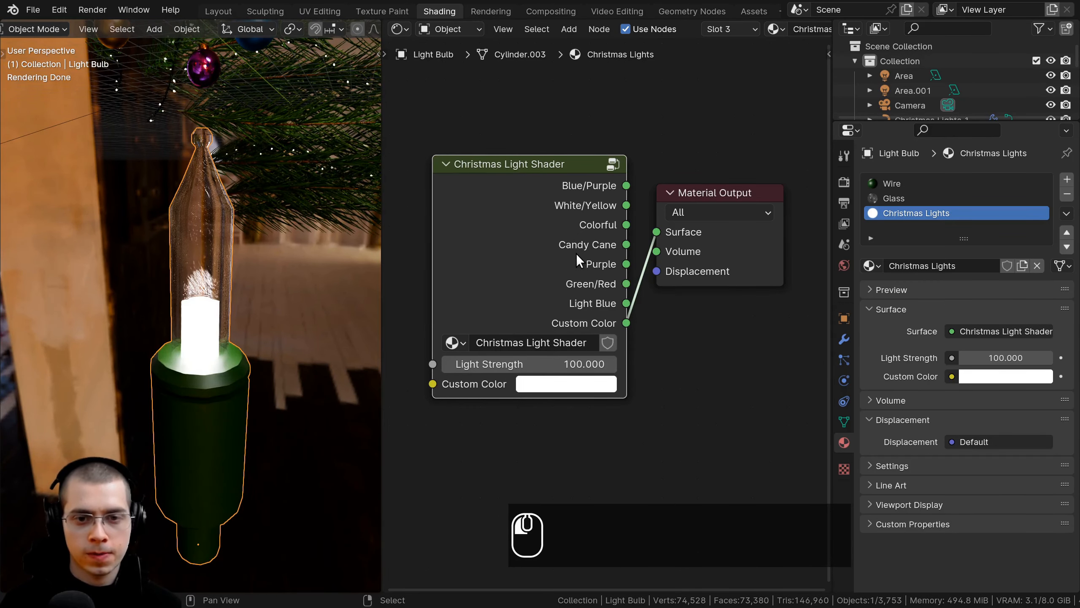
left_click_drag(575, 253, 561, 255)
left_click_drag(636, 235, 655, 231)
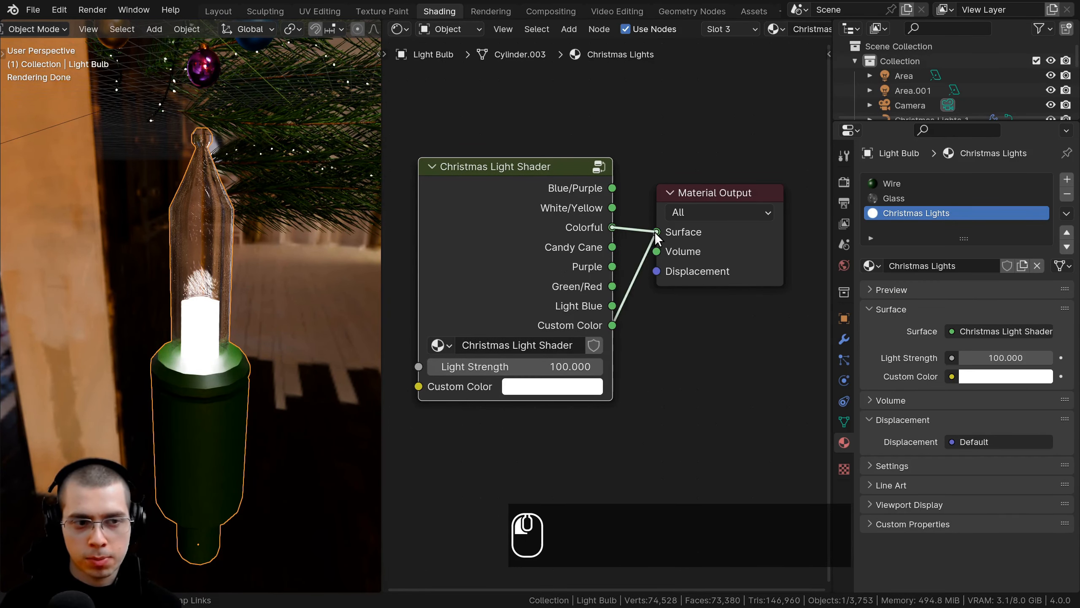
scroll(234, 322, "up", 3)
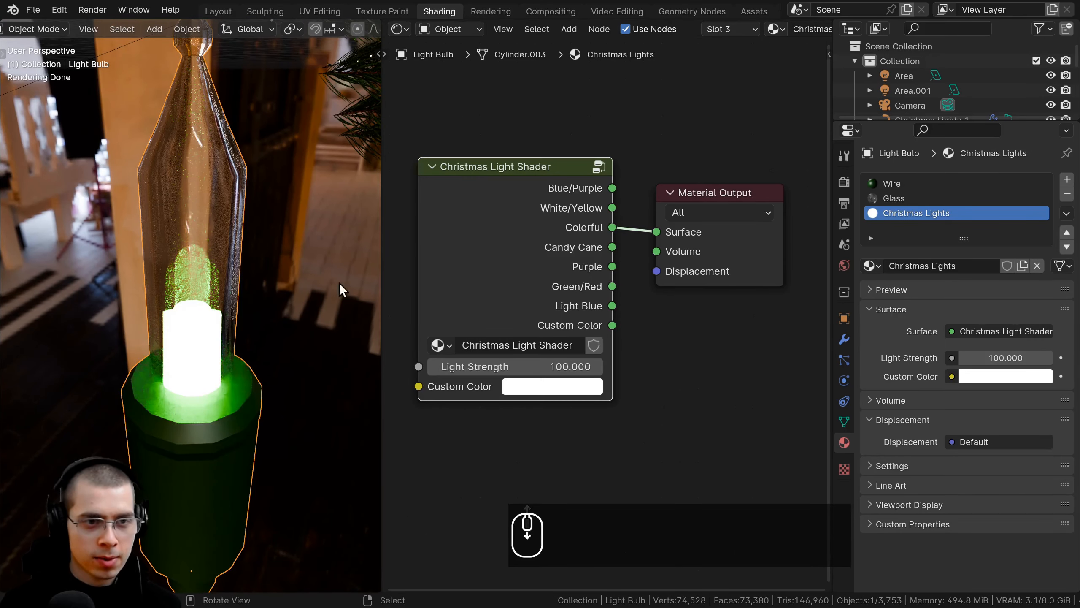
scroll(305, 210, "down", 3)
scroll(263, 253, "down", 2, "shift")
key("KP_0")
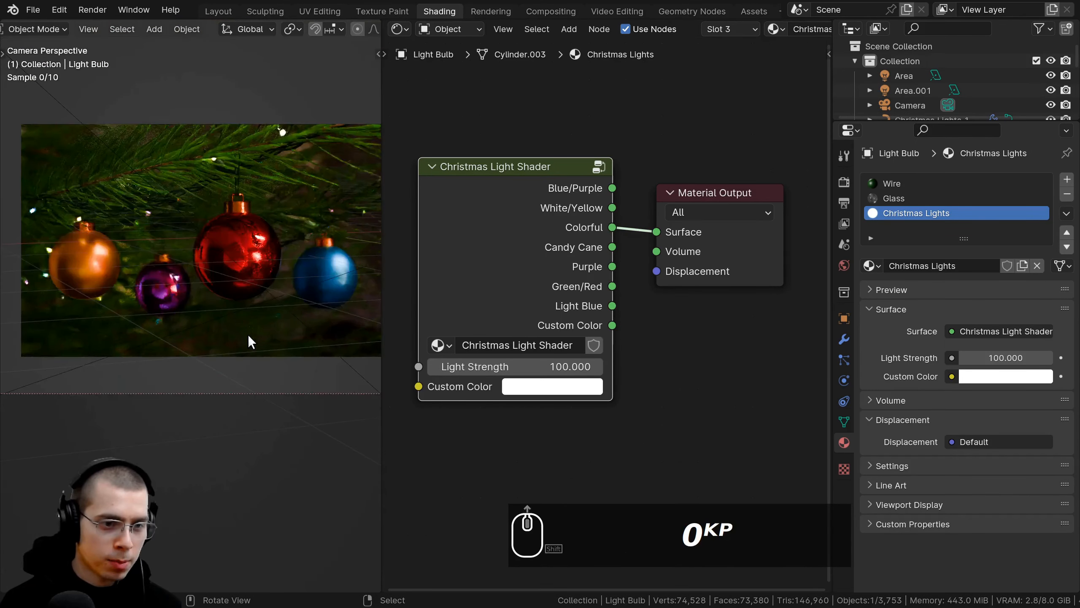
scroll(264, 346, "up", 3)
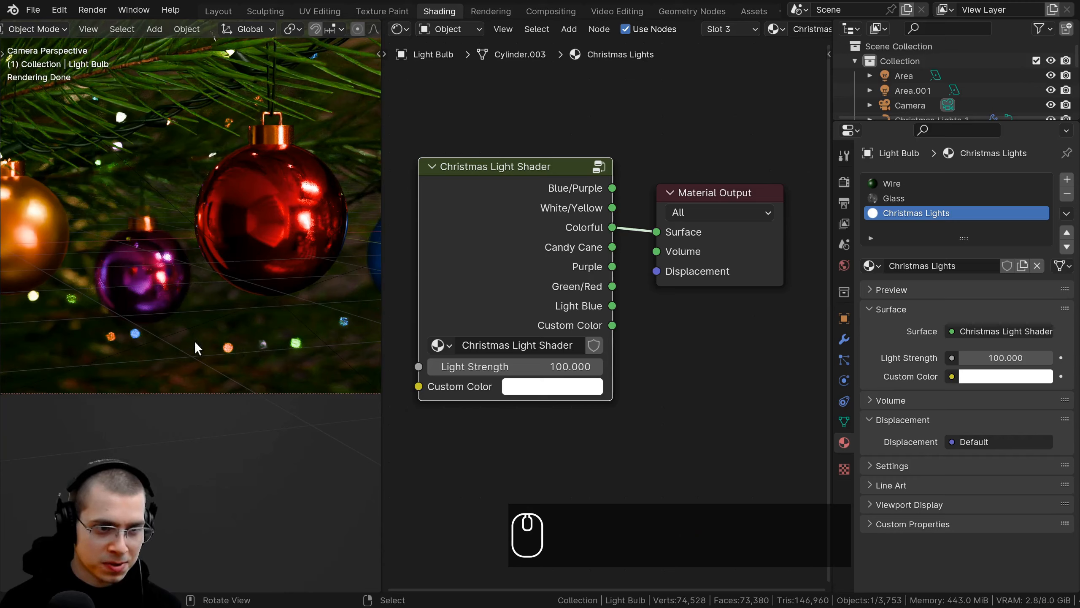
scroll(170, 270, "down", 5)
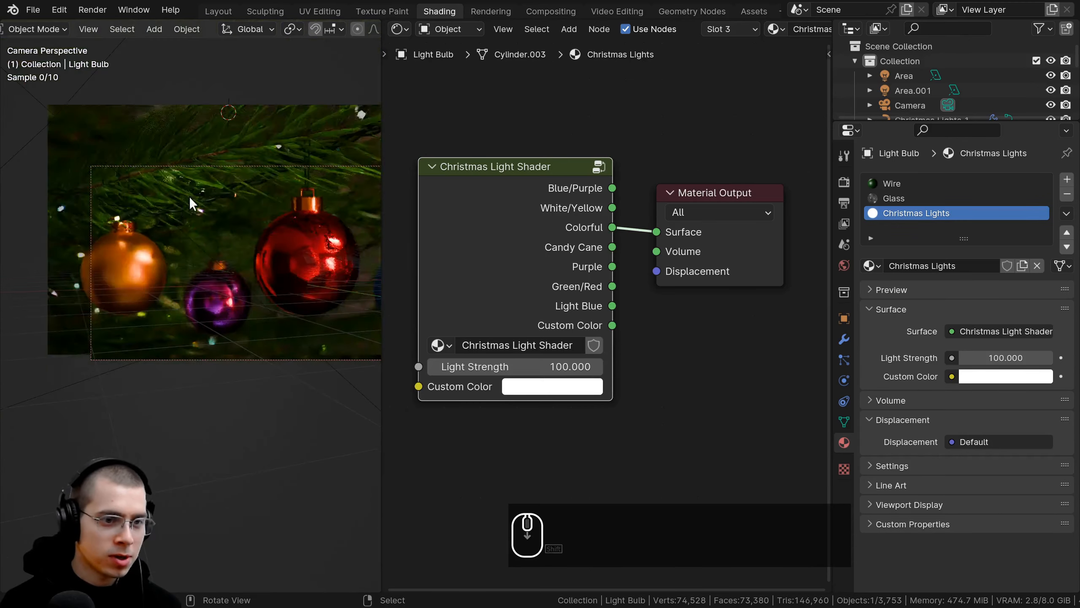
Step: Return to the Layout workspace and duplicate a Christmas light string on the background branches
left_click(219, 12)
middle_click_drag(304, 276, 550, 258)
key("a")
key("a")
key("a")
scroll(442, 218, "up", 3)
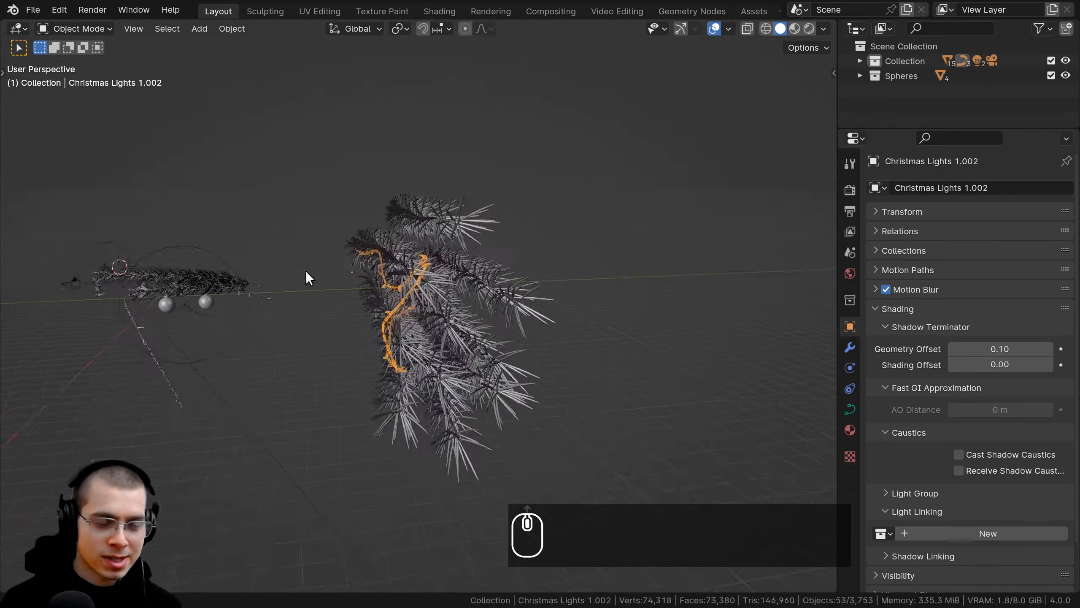
middle_click_drag(305, 270, 423, 295)
key("shift+d")
left_click(391, 295)
Step: Position the duplicated background string behind the ornaments through the camera, checking its lights in rendered shading
key("g")
key("g")
key("g")
key("KP_0")
key("z")
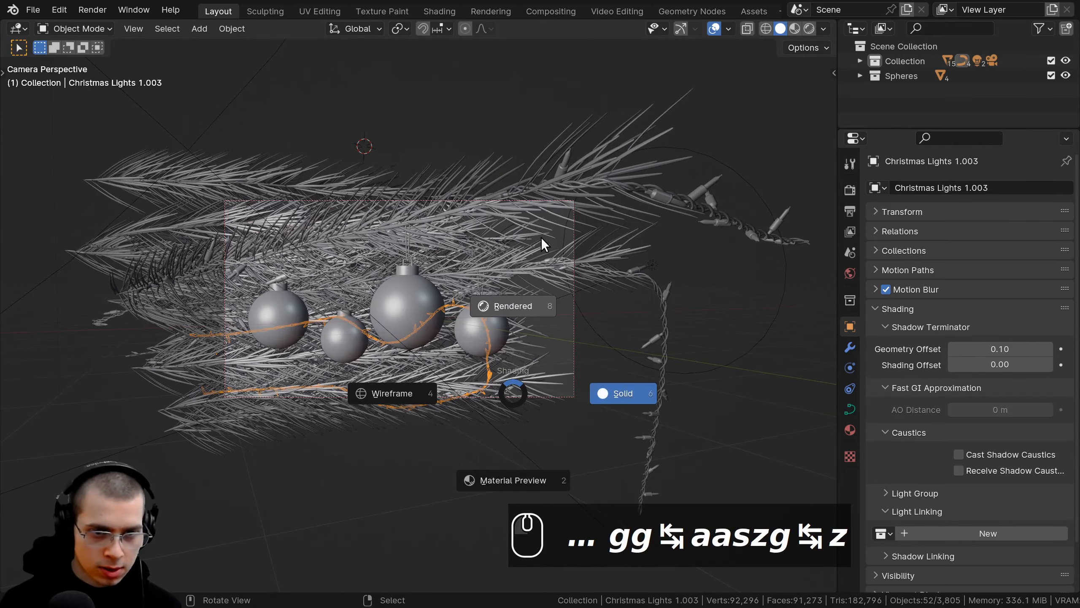
left_click(541, 237)
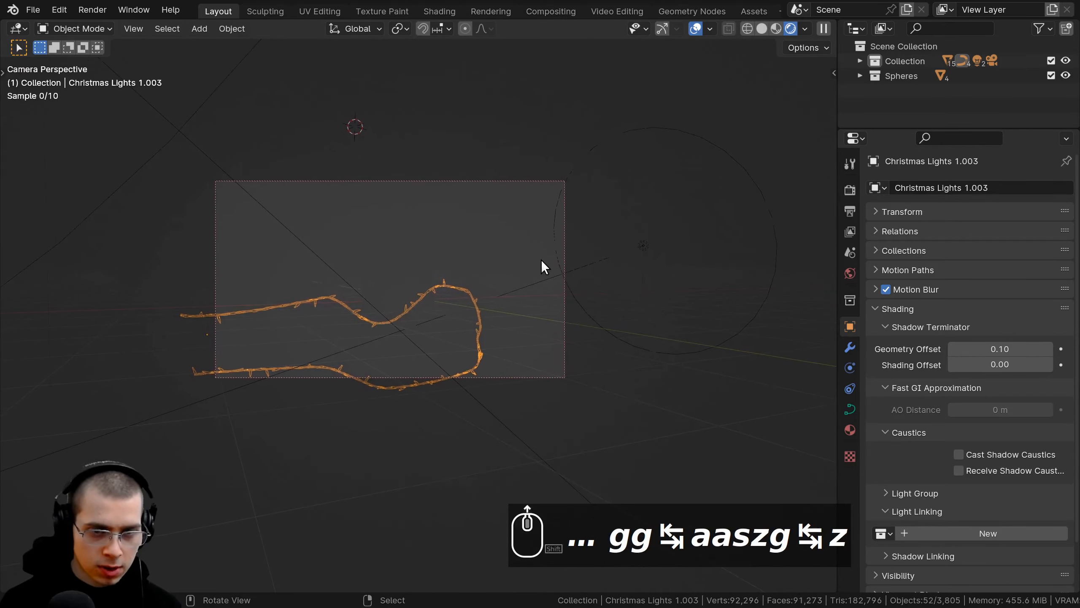
key("g")
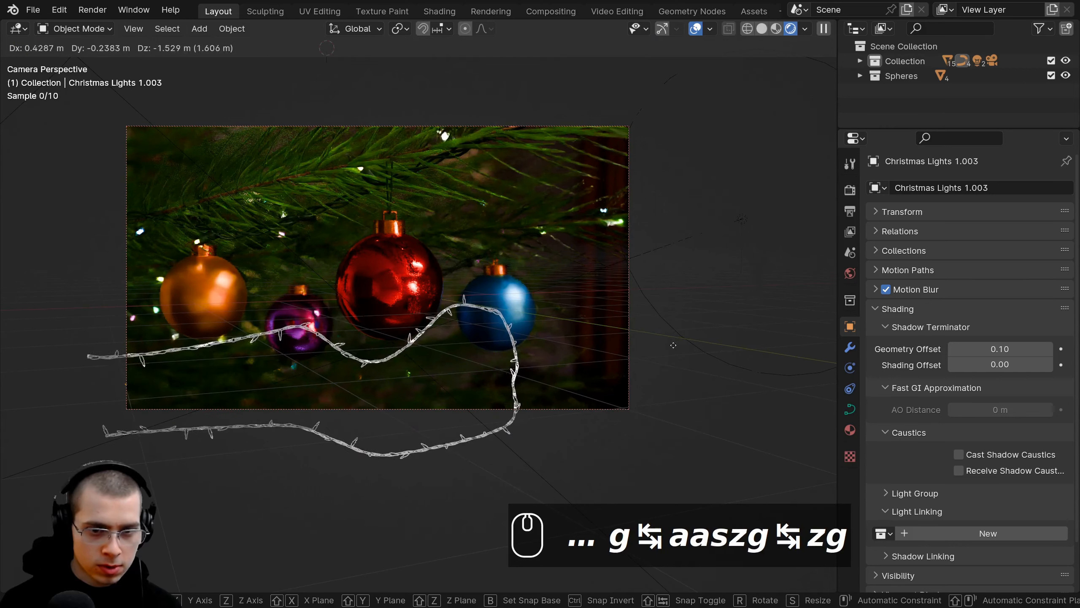
left_click(671, 346)
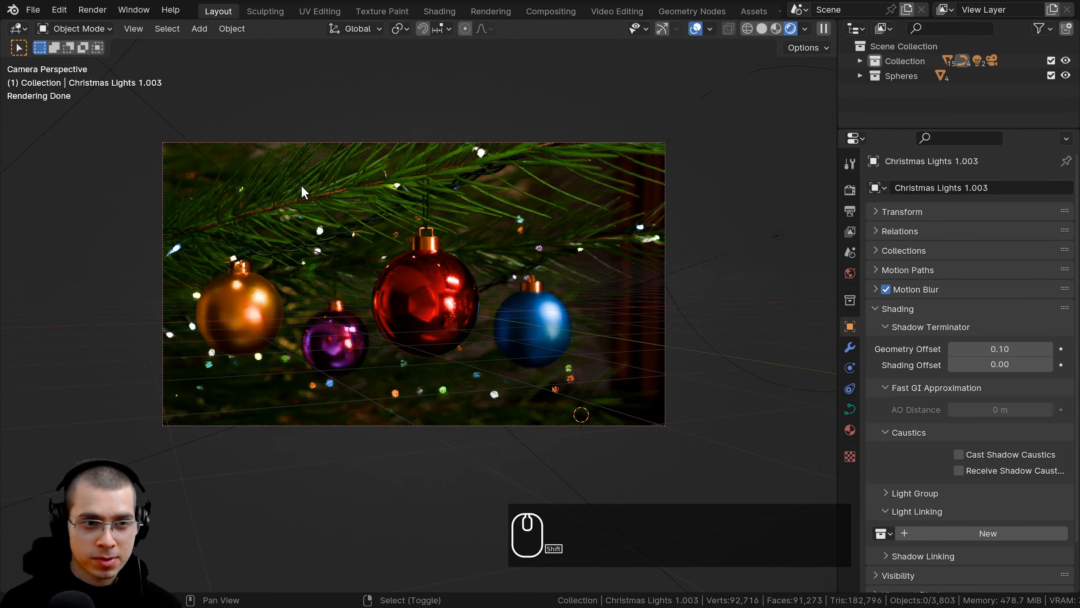
middle_click_drag(302, 186, 488, 200, "shift")
scroll(510, 171, "up", 1)
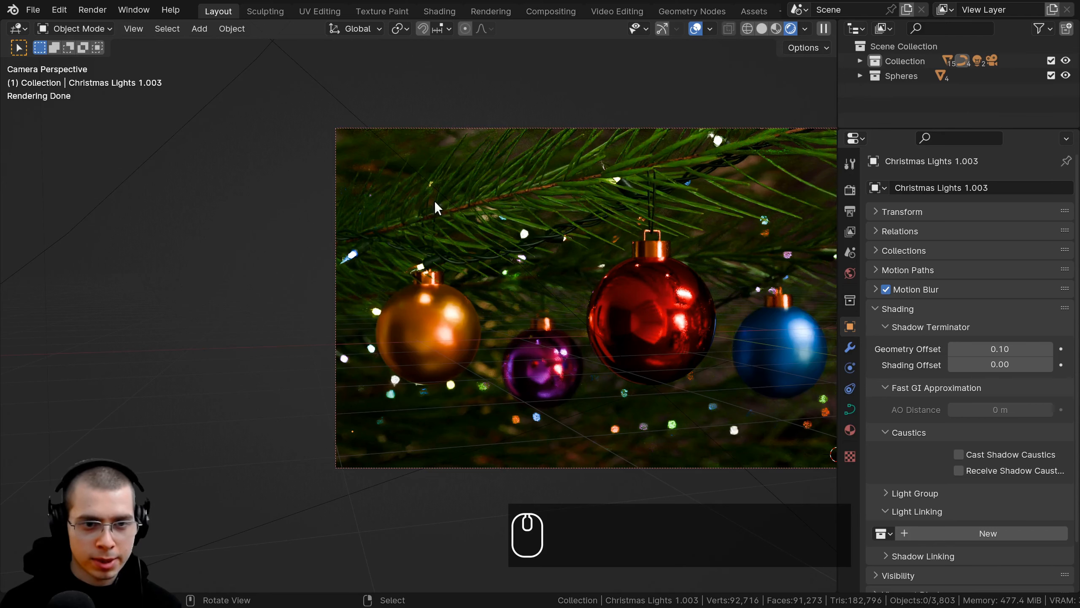
middle_click_drag(362, 285, 231, 310, "shift")
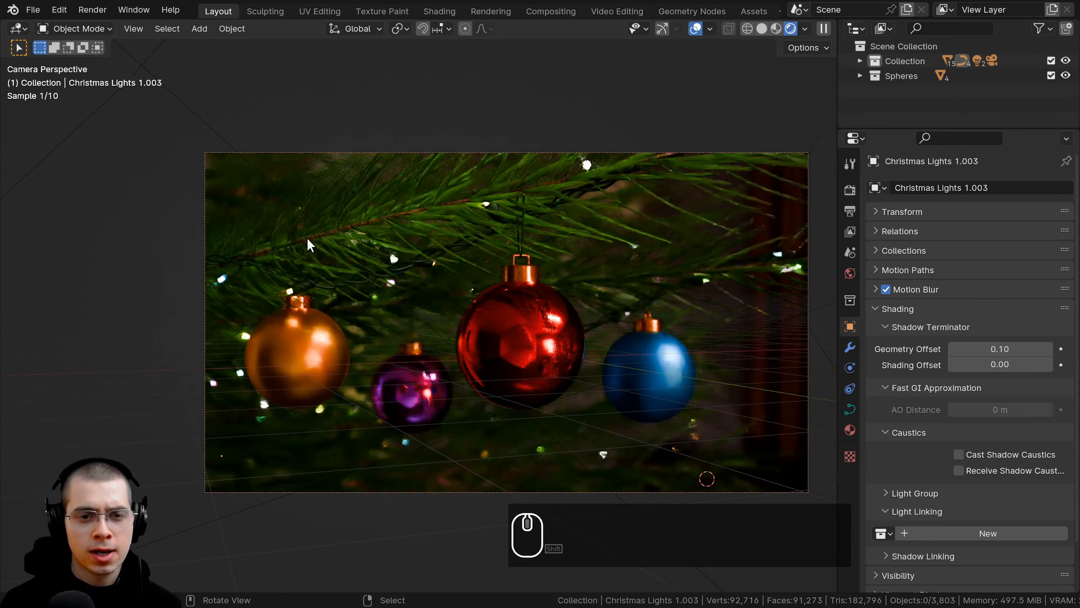
scroll(401, 234, "down", 1)
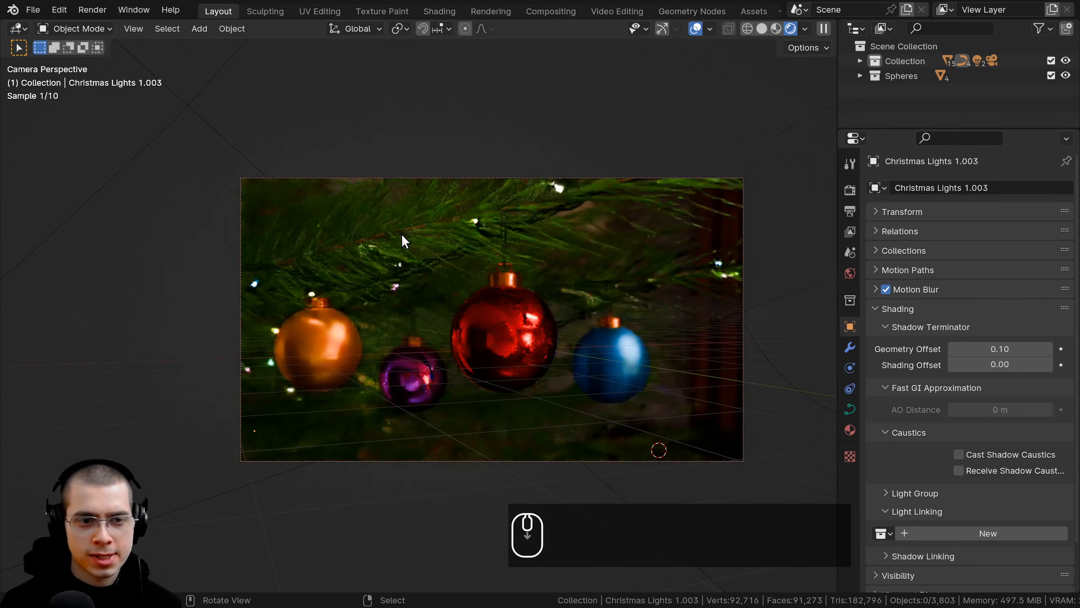
Step: Switch to solid shading, duplicate the light string at the front branches and rotate the copy about the Z axis
key("z")
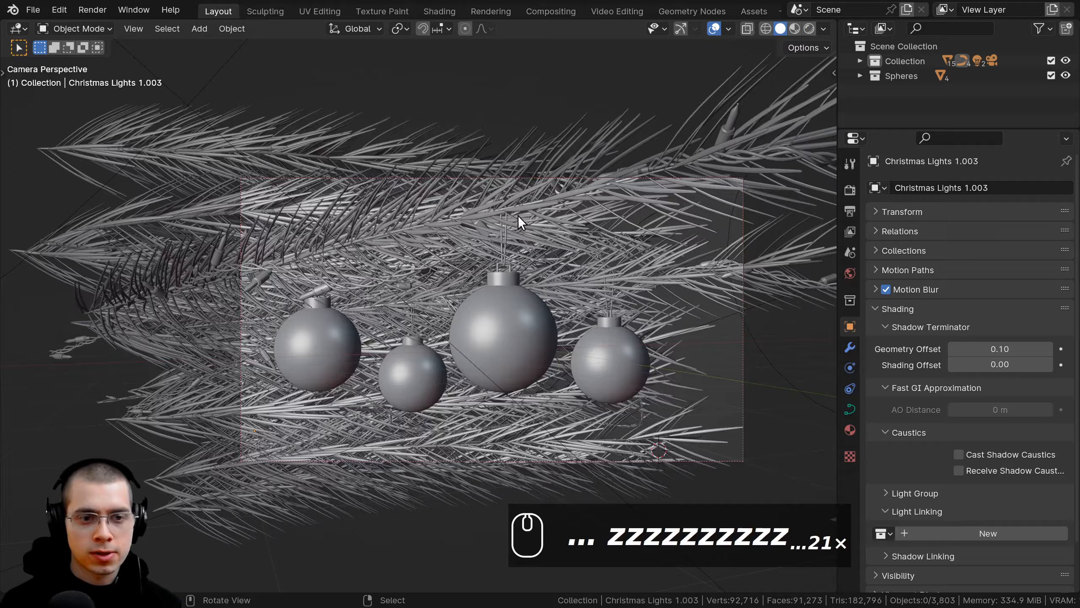
mouse_move(518, 215)
middle_mouse_down()
mouse_move(495, 265)
mouse_move(299, 337)
mouse_move(334, 304)
mouse_move(344, 231)
mouse_move(425, 248)
mouse_move(438, 326)
mouse_move(475, 316)
middle_mouse_up()
left_click(342, 216)
key("shift+d")
left_click(521, 235)
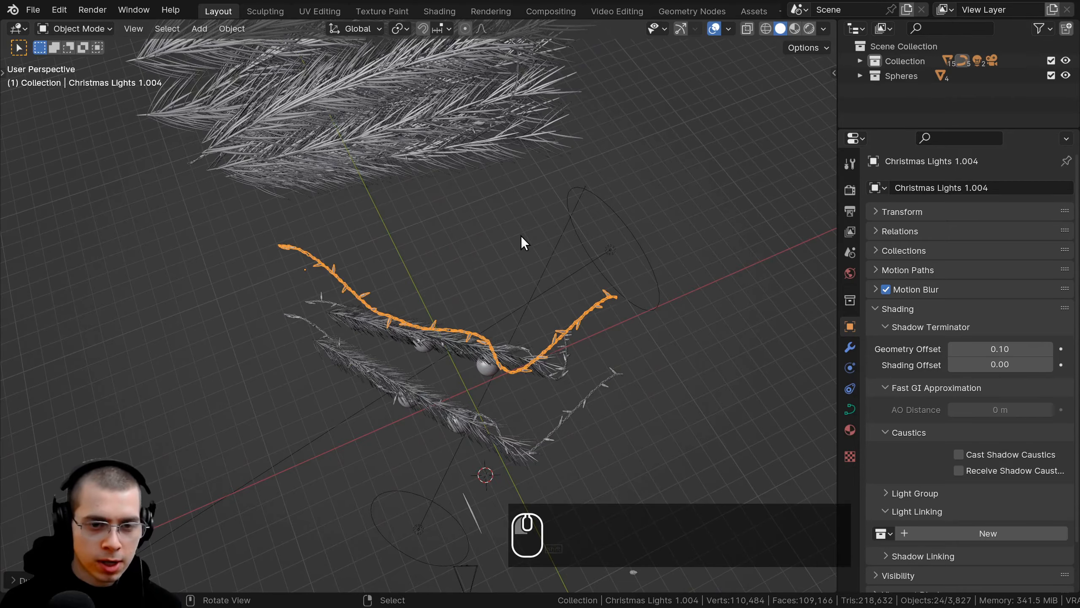
key("r")
key("z")
left_click(366, 403)
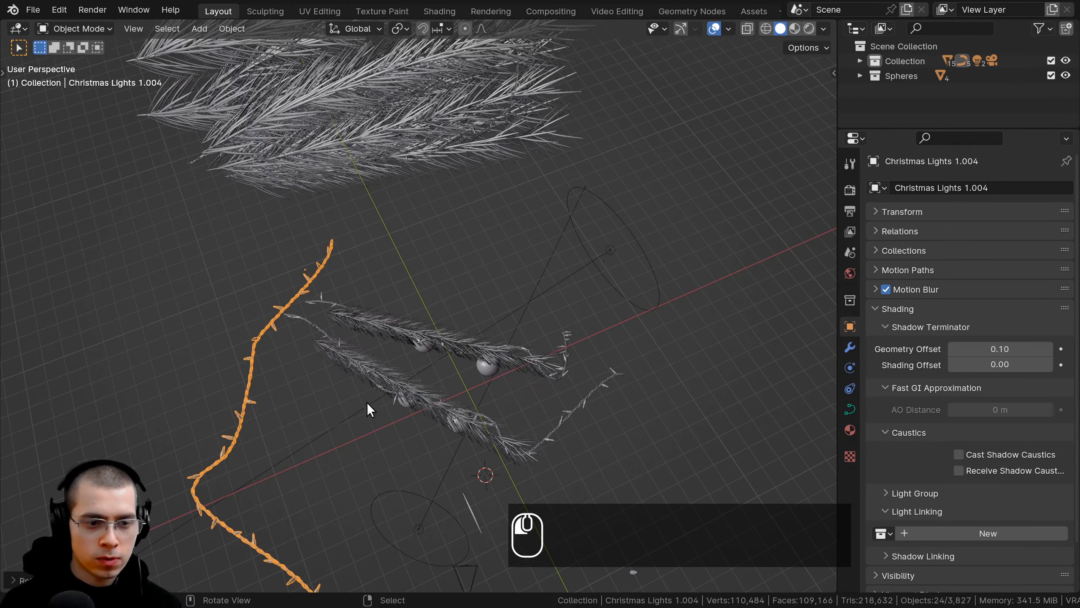
Step: Move the rotated light string over to the front branches, adjusting it from several angles
key("g")
left_click(542, 355)
middle_click_drag(541, 355, 450, 255)
key("g")
left_click(522, 404)
scroll(452, 318, "up", 2)
key("g")
left_click(476, 285)
Step: Fine-tune the new front string's position and rotation along the upper branch through the camera view
key("KP_0")
key("g")
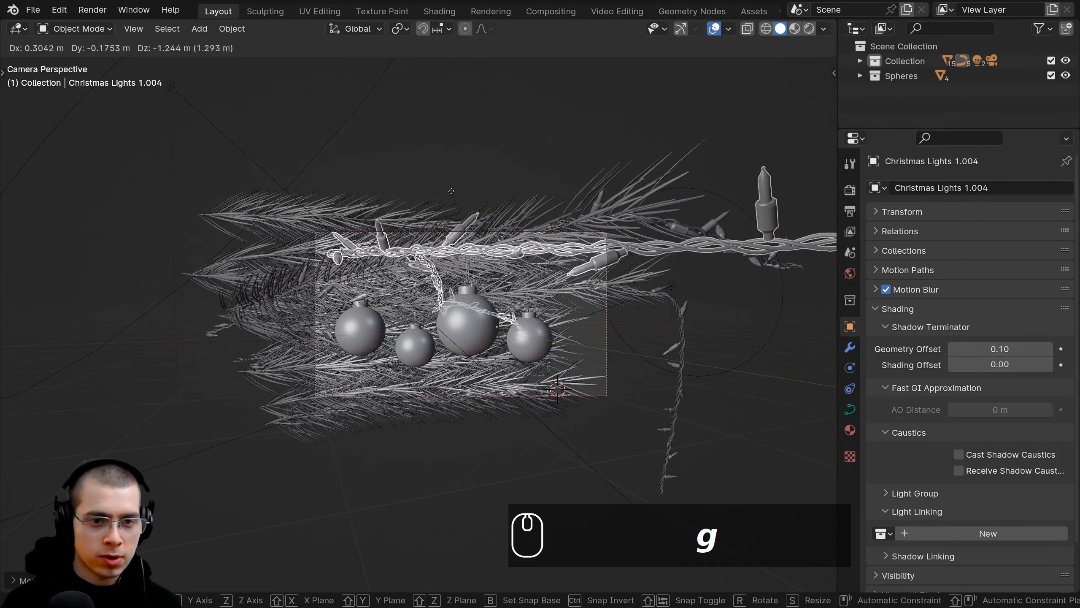
left_click(451, 190)
key("g")
left_click(457, 182)
key("r")
left_click(459, 182)
key("g")
left_click(458, 181)
scroll(593, 235, "down", 3)
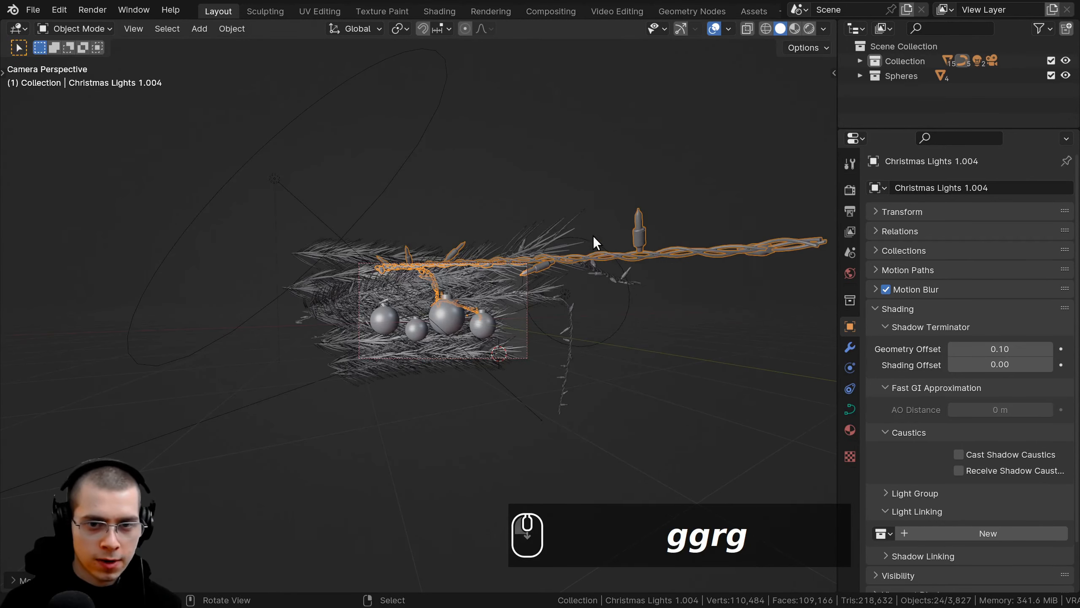
Step: In Edit Mode, rotate and move the string's end control point so the string hangs down beside the orange ornament
key("Tab")
scroll(679, 297, "down", 1)
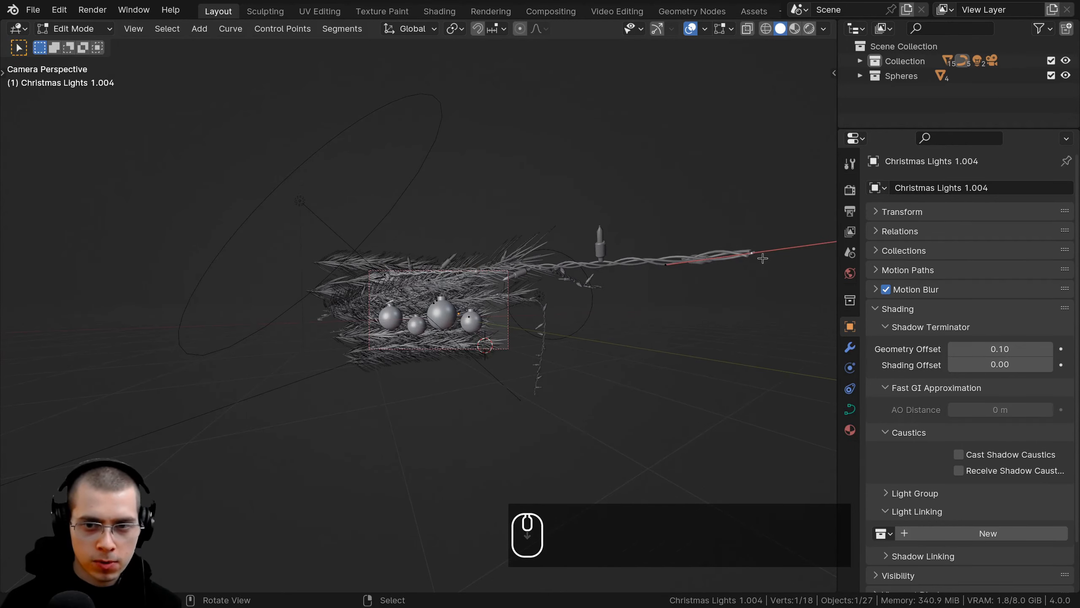
key("g")
right_click(765, 230)
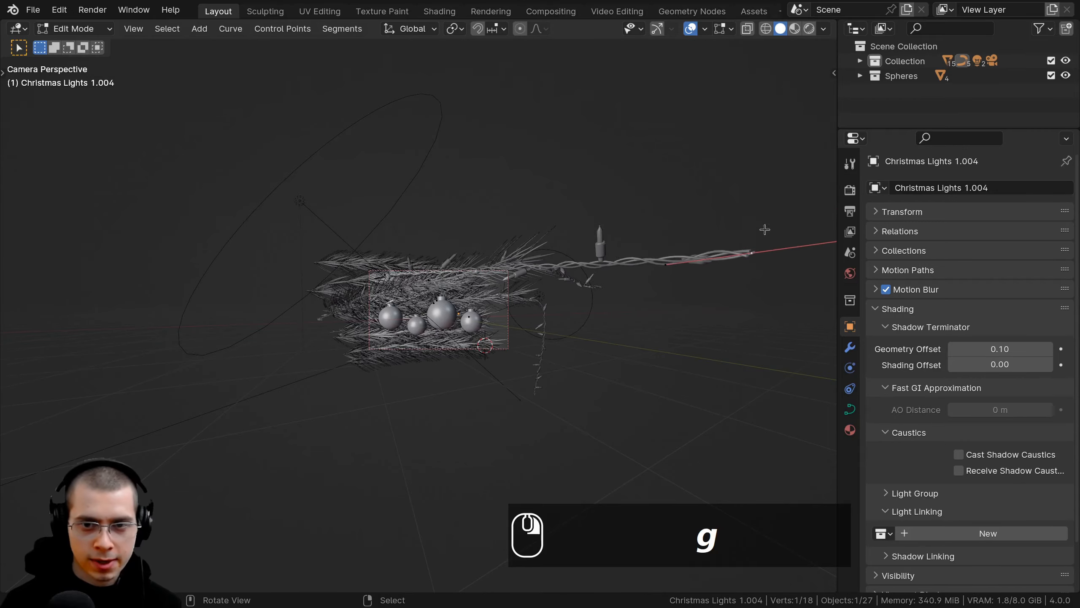
key("r")
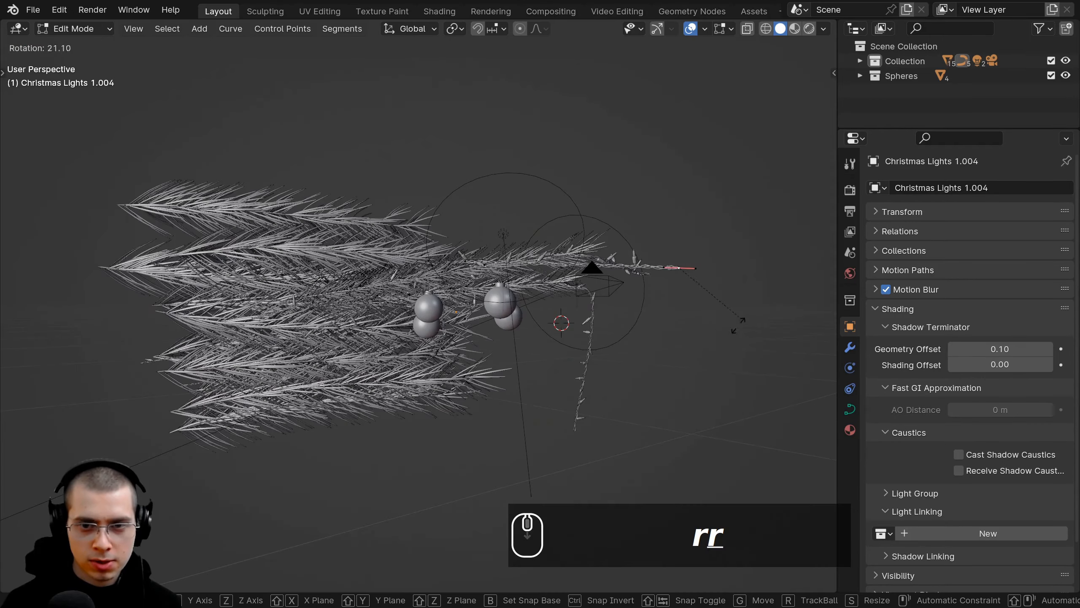
key("g")
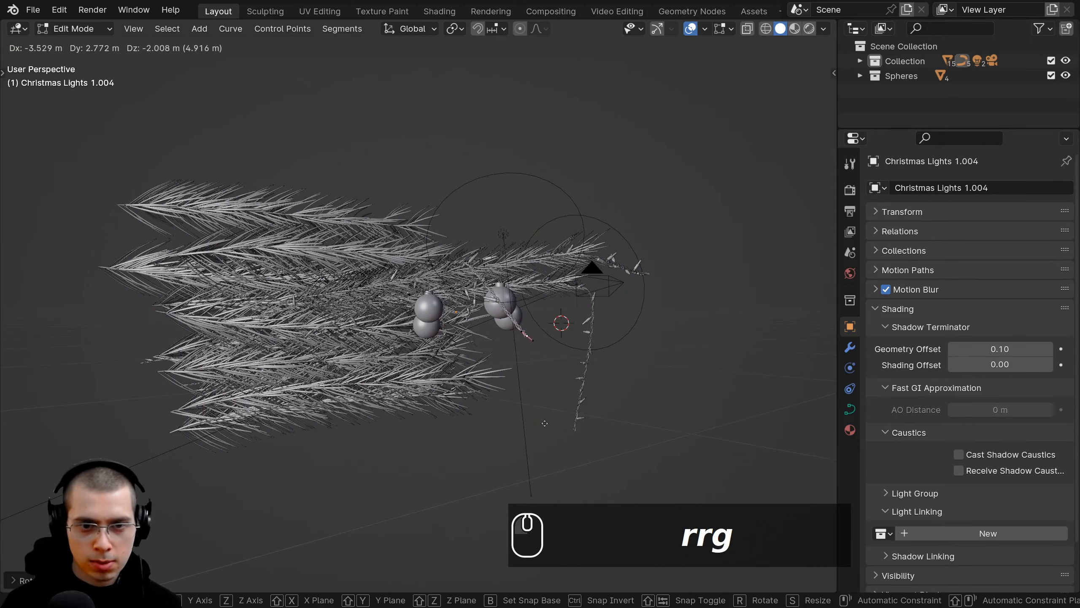
left_click(492, 433)
key("KP_0")
key("g")
key("g")
left_click(568, 419)
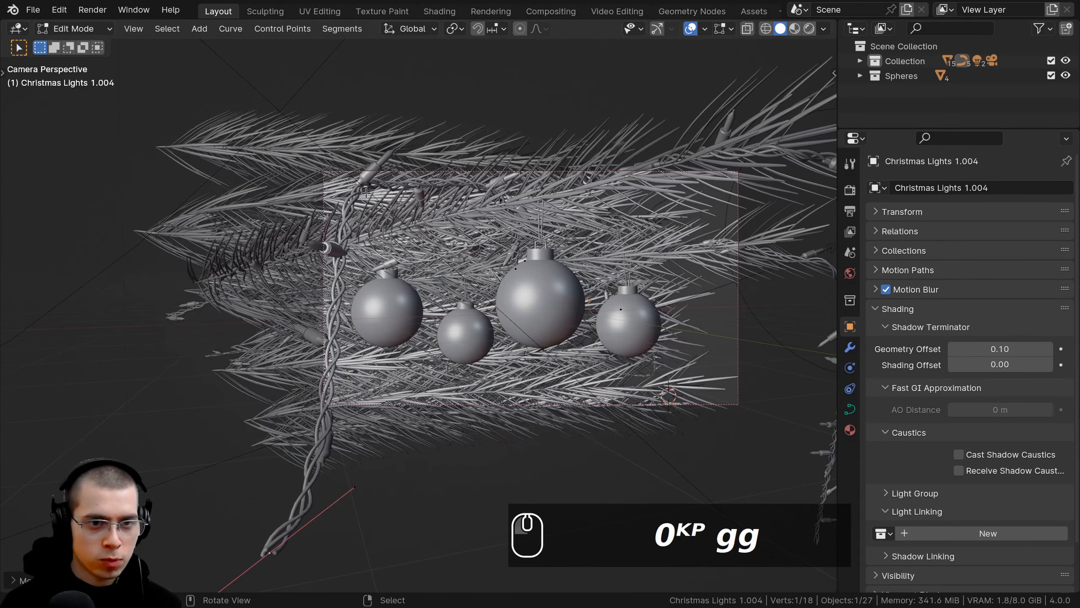
Step: Adjust the control points at the hanging string's upper bend and show it in rendered shading
right_click(385, 195)
key("g")
left_click(389, 186)
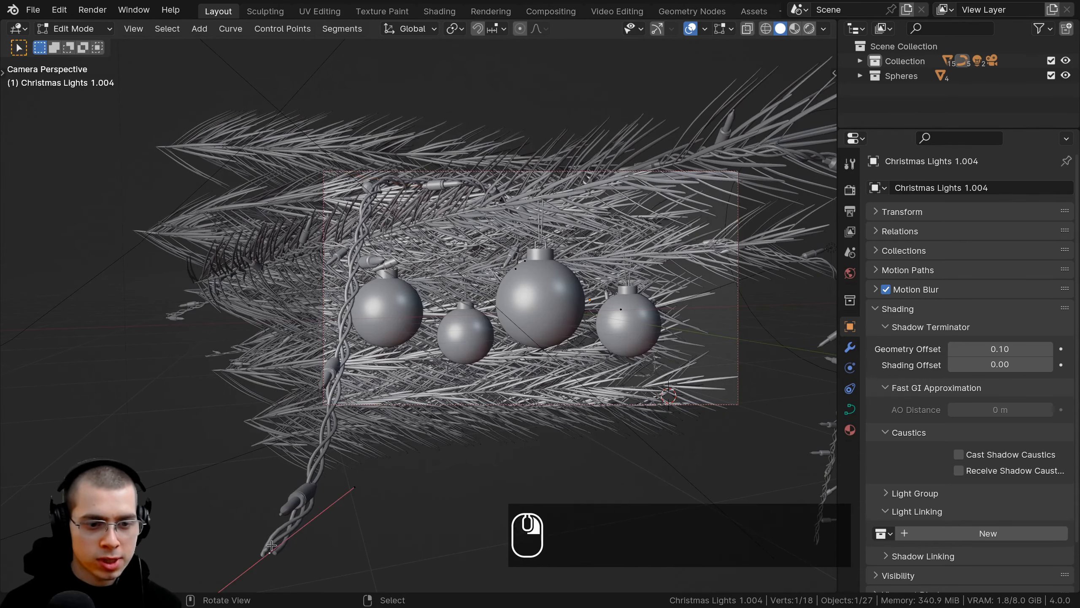
key("g")
scroll(359, 143, "up", 3)
middle_click_drag(359, 142, 359, 149, "shift")
scroll(328, 265, "up", 3)
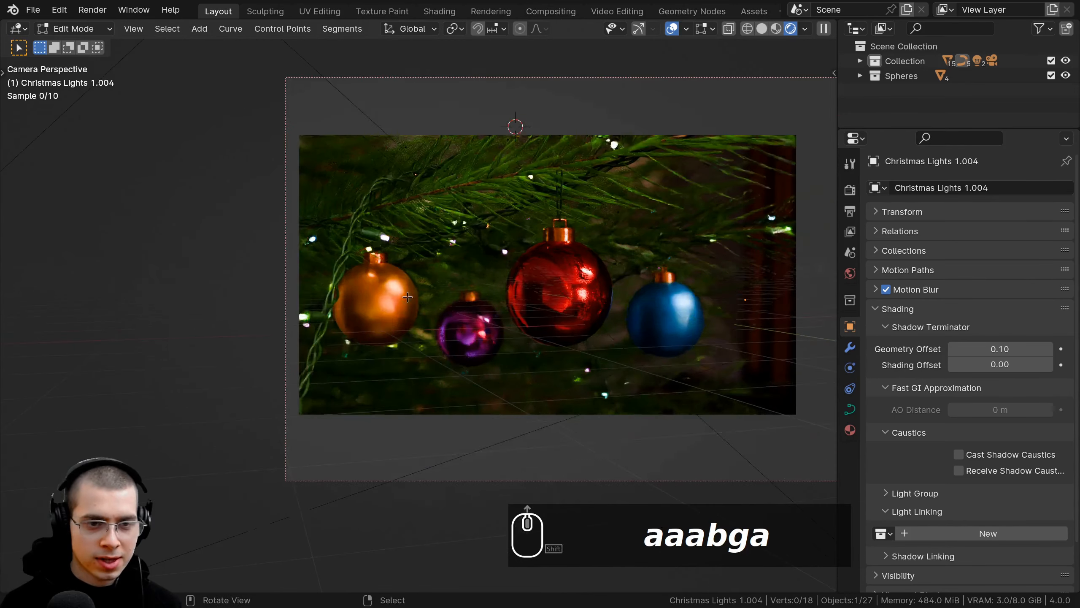
Step: Box-select the control point at the string's upper bend, move it down onto the branch, and return to Object Mode
key("b")
left_click_drag(392, 123, 419, 164)
key("g")
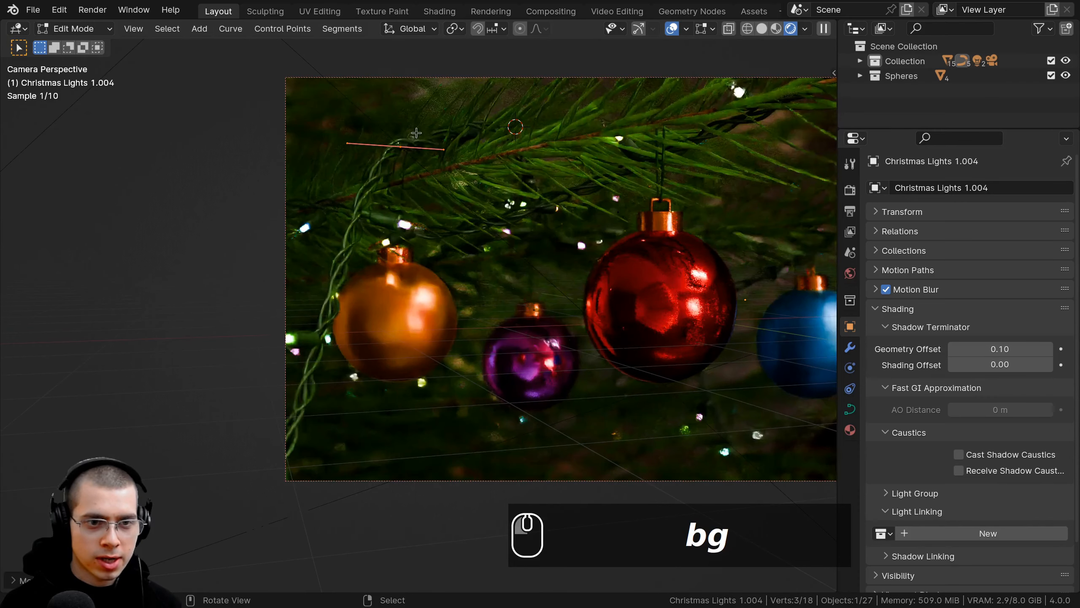
left_click(411, 162)
scroll(290, 415, "down", 2)
key("Tab")
key("a")
key("a")
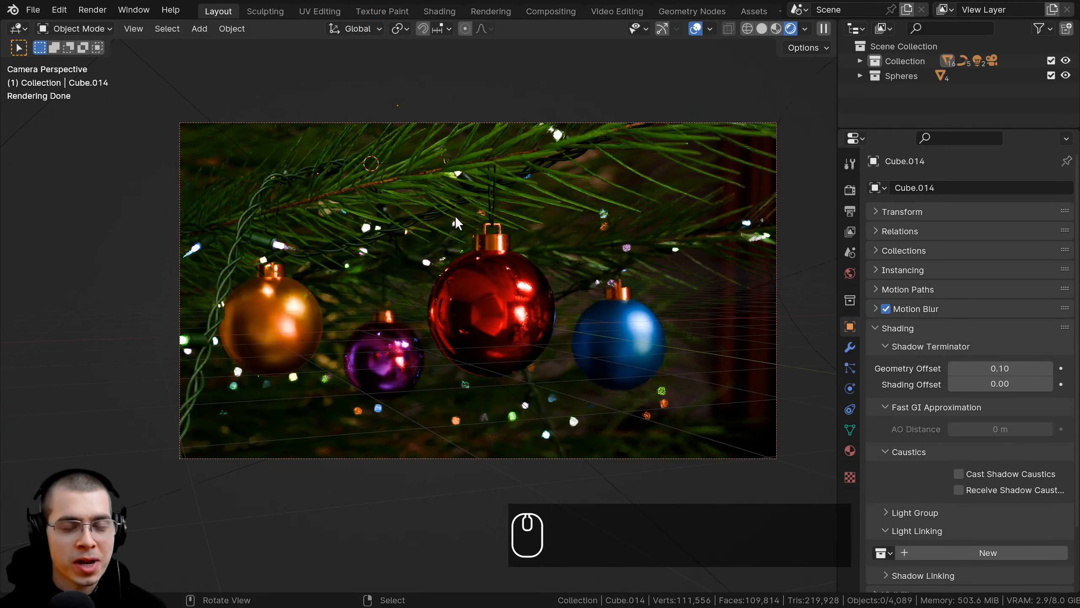
Step: Set the Cycles render samples to 200
left_click(850, 190)
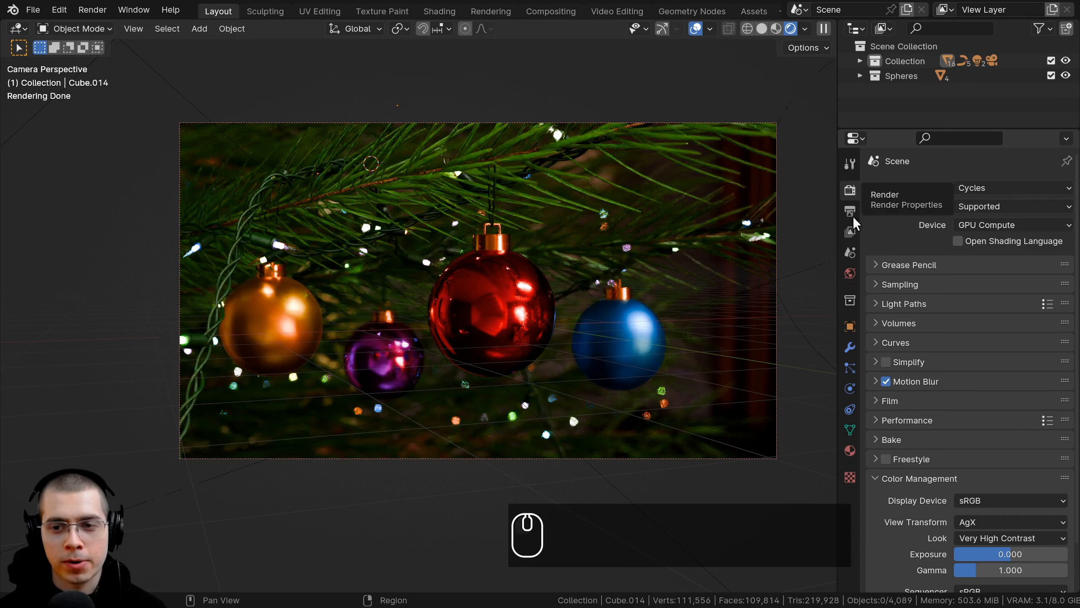
left_click(889, 285)
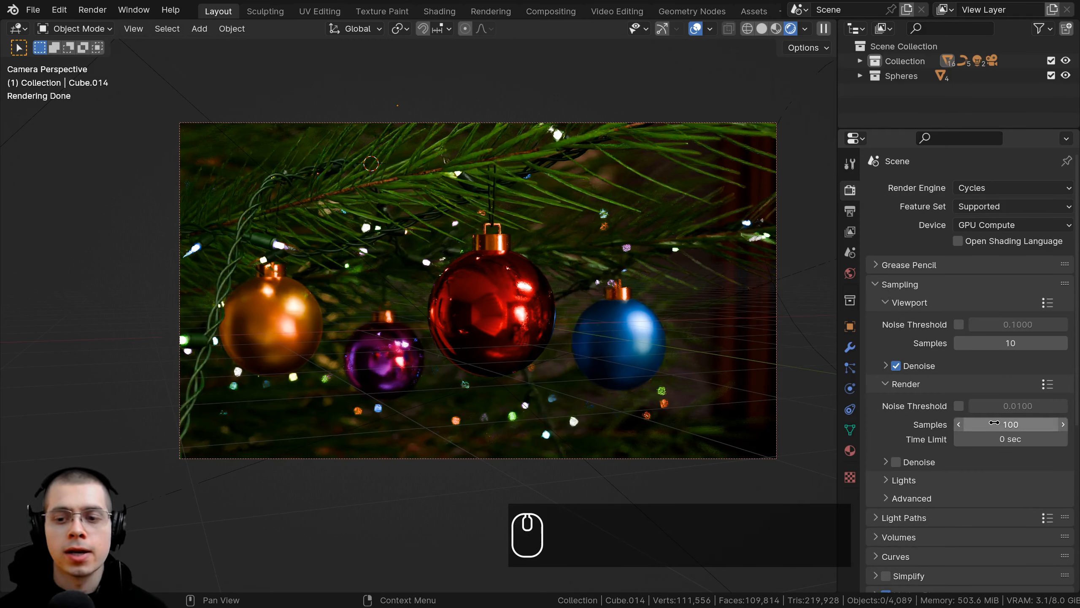
left_click(994, 423)
type("200")
key("Return")
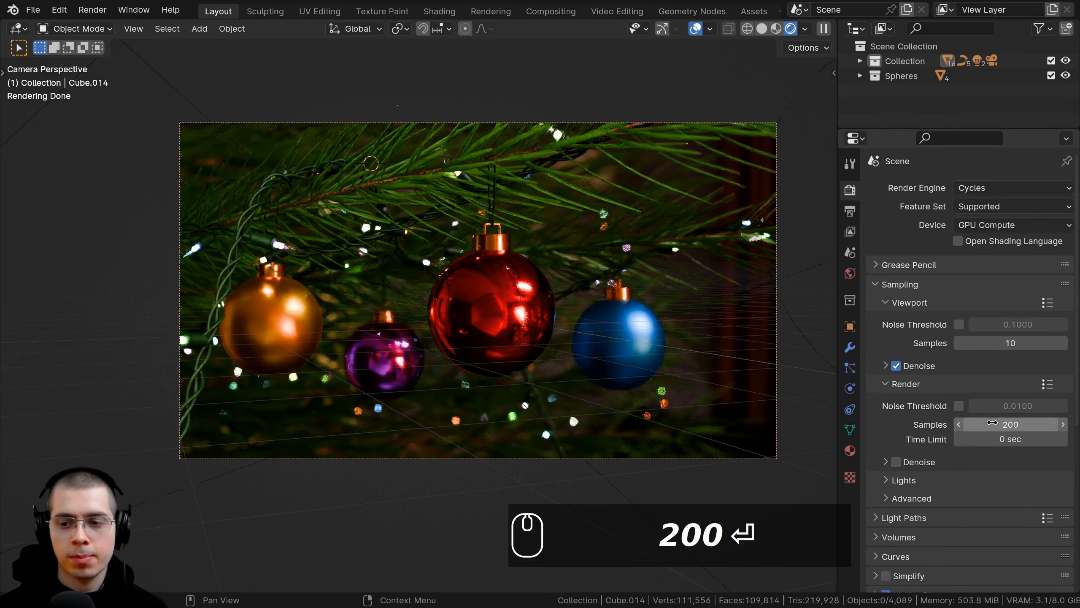
Step: Check the output resolution settings, then render the Christmas ornament scene as a still image and inspect it
left_click(851, 212)
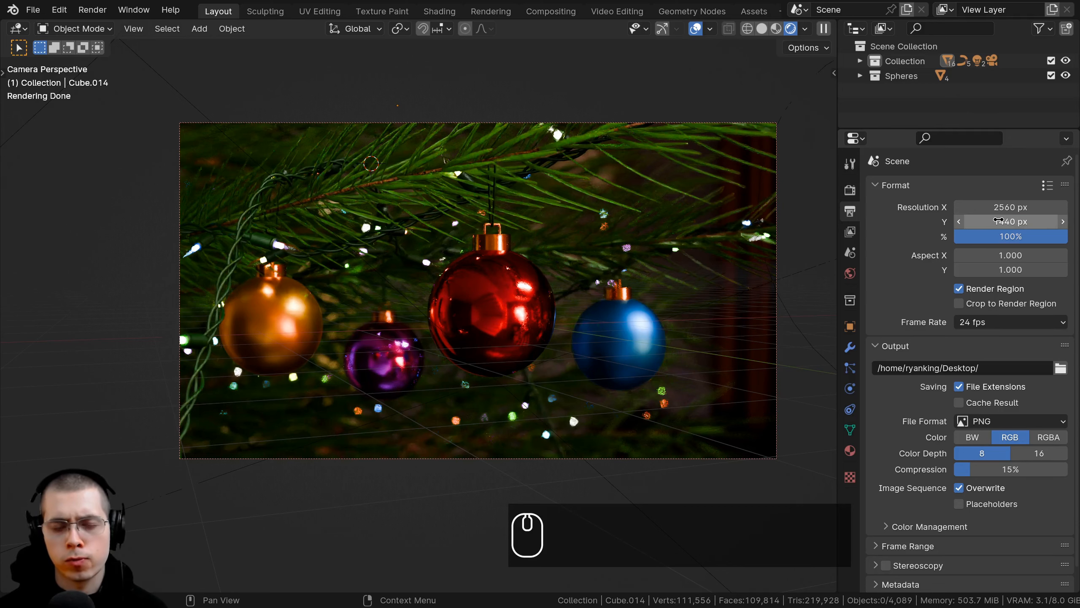
middle_click_drag(762, 251, 751, 266, "shift")
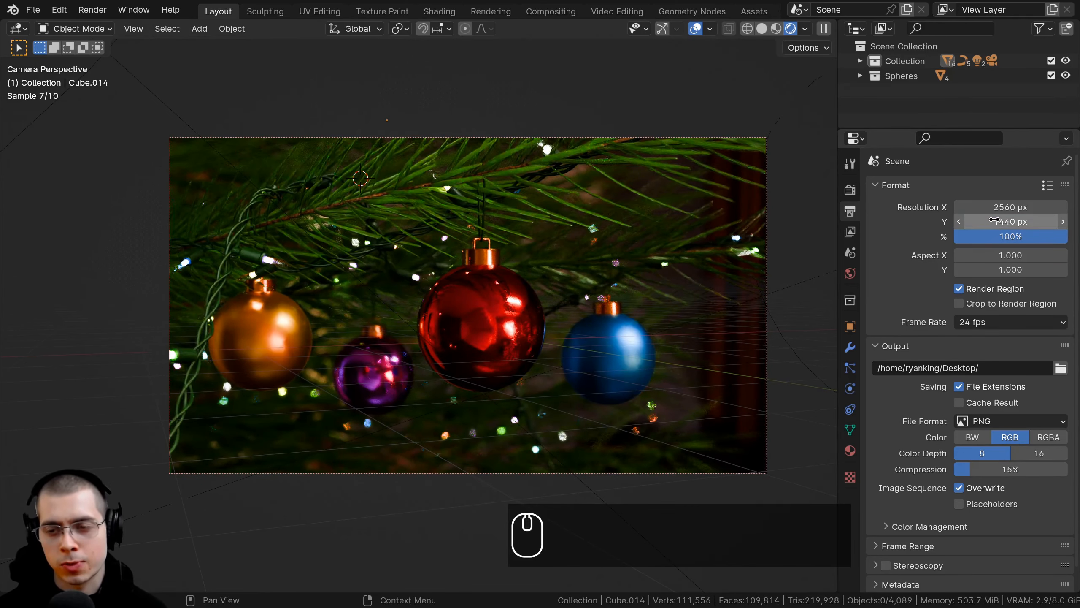
middle_click_drag(714, 236, 711, 236, "shift")
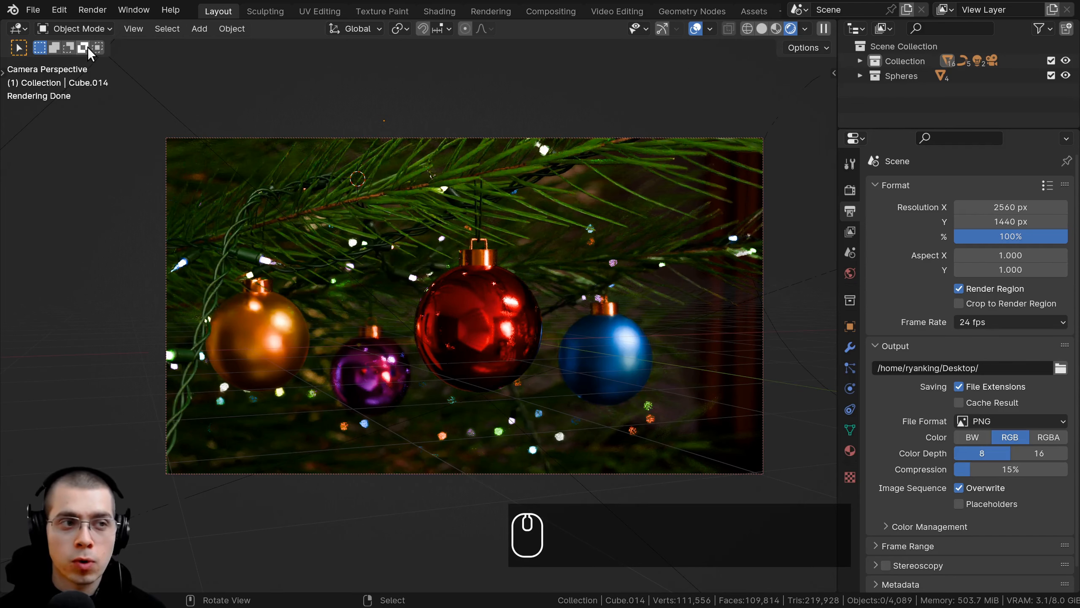
left_click(91, 10)
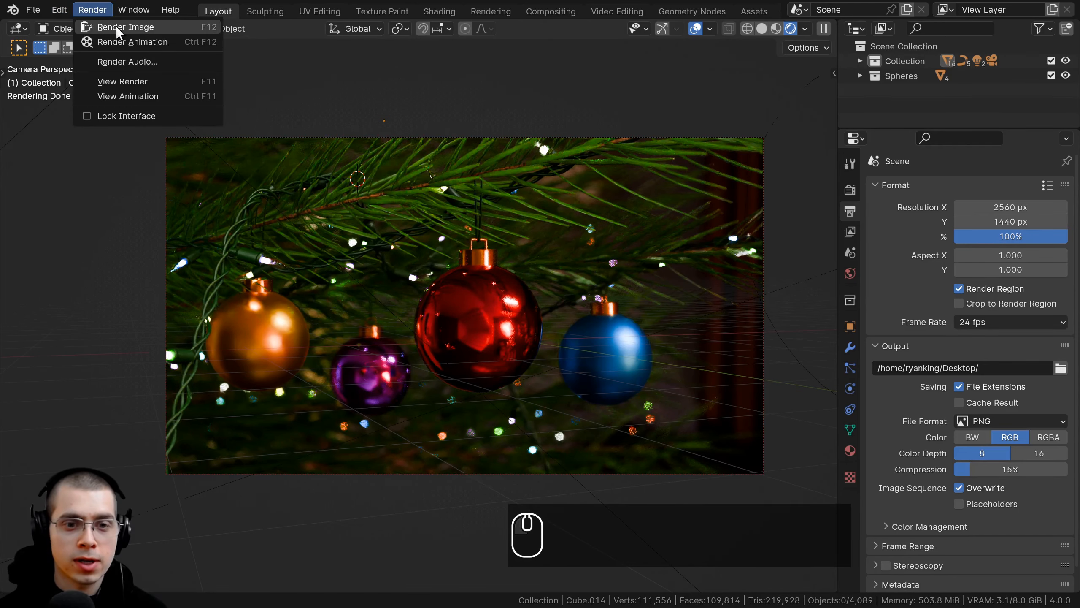
left_click(97, 26)
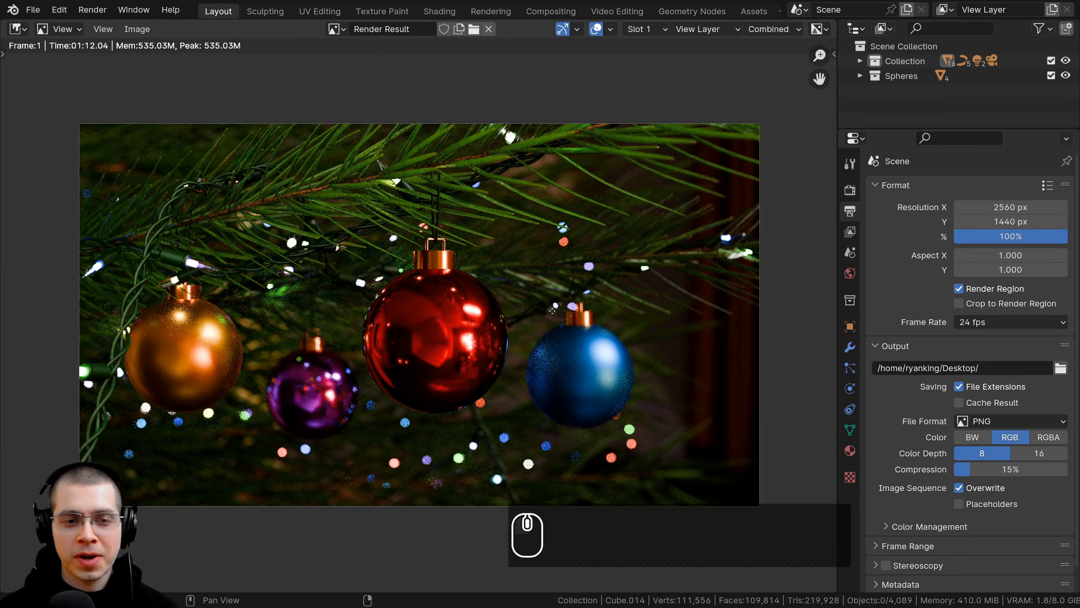
middle_click_drag(552, 311, 463, 308)
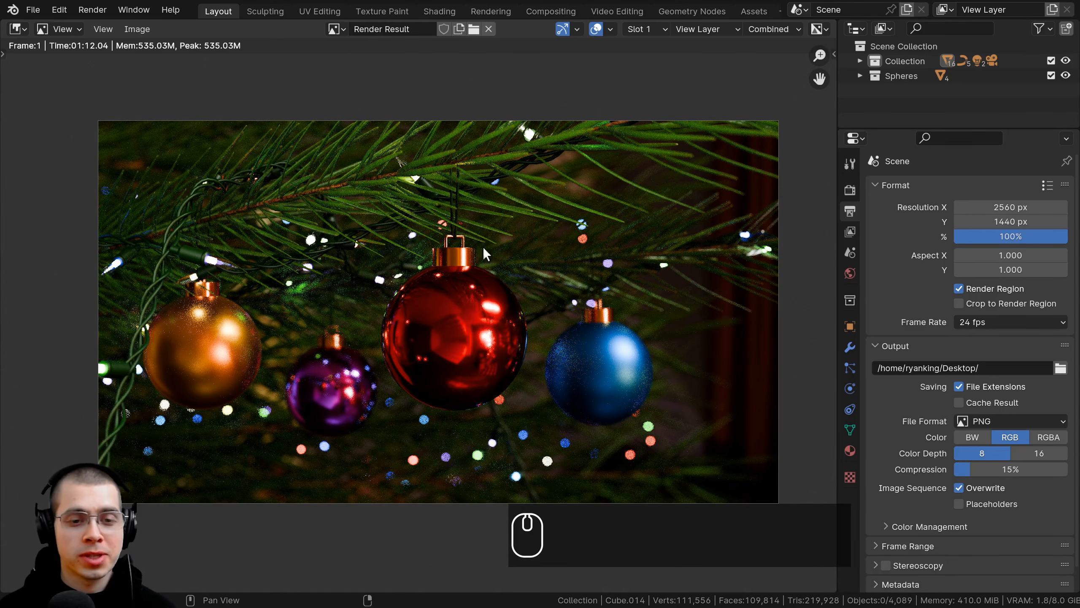
middle_click_drag(583, 336, 584, 330)
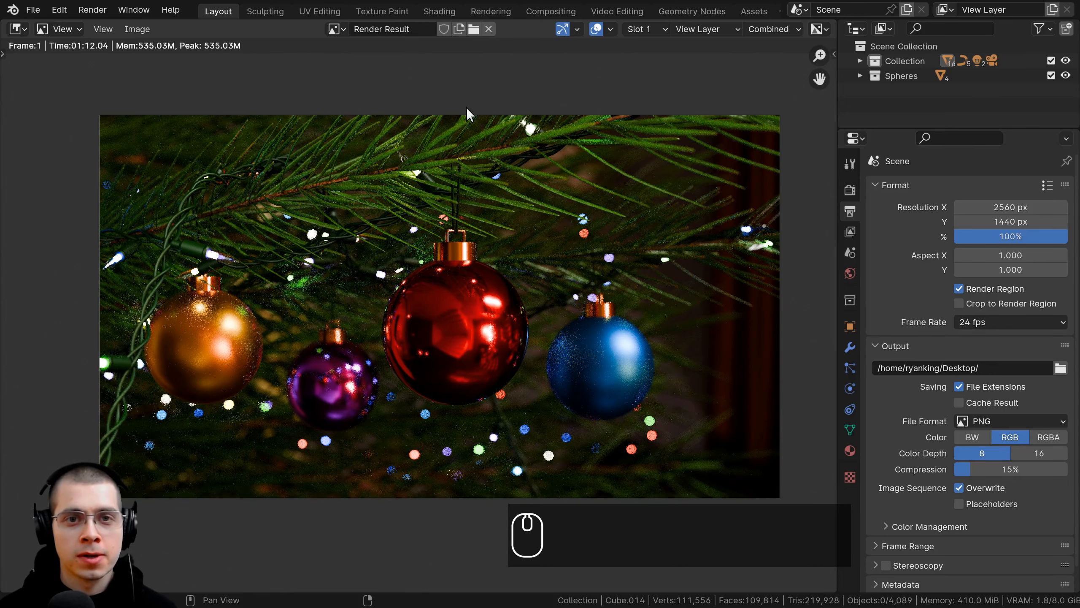
Step: Enable nodes in the Compositing workspace, hide the Render Layers preview, and spread the Render Layers and Composite nodes apart
left_click(537, 10)
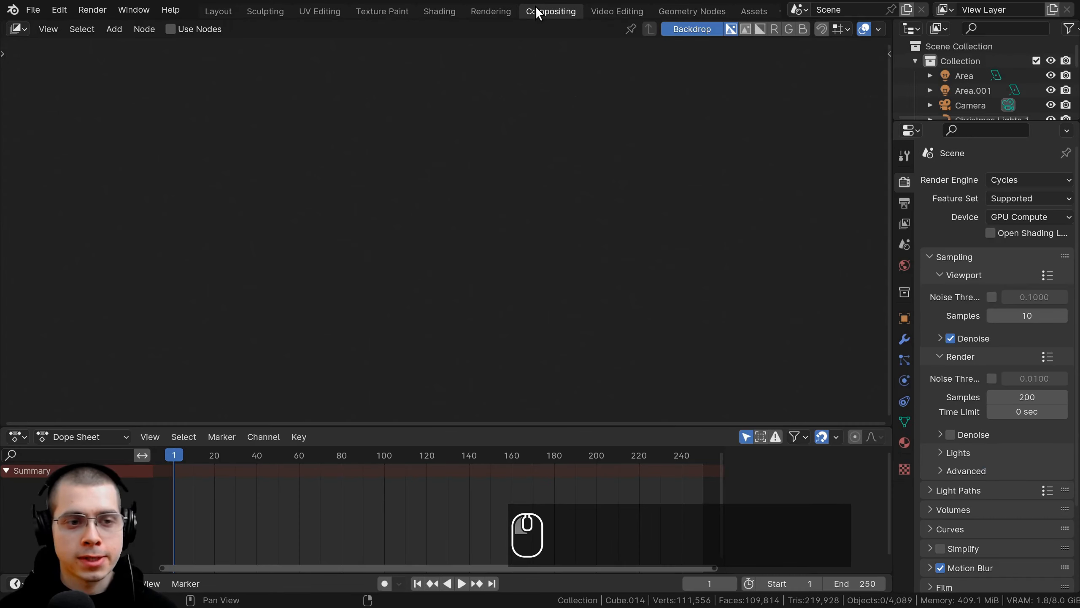
left_click(173, 28)
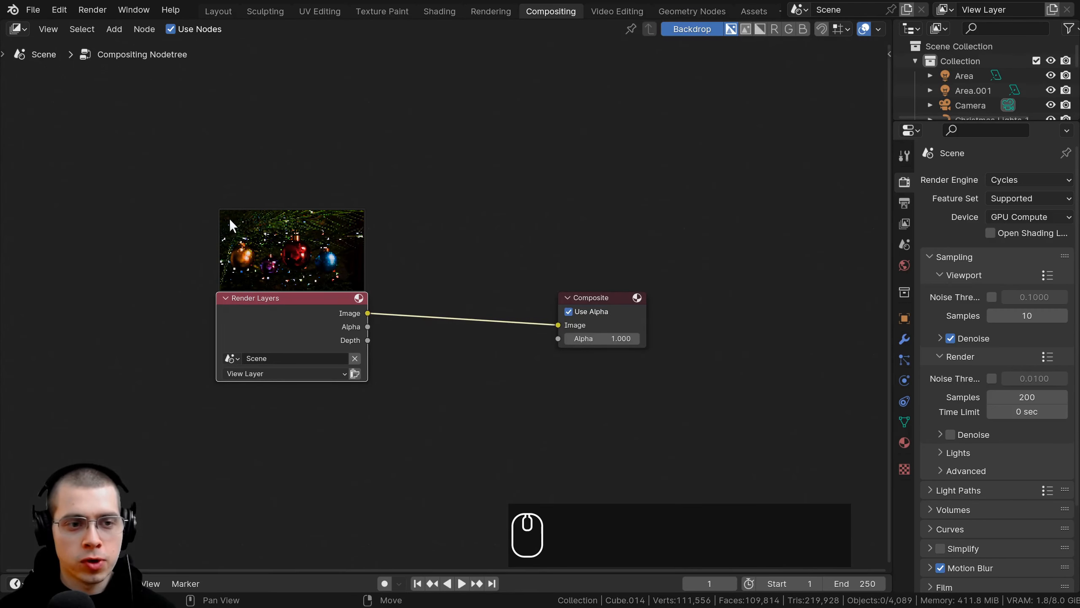
left_click_drag(319, 312, 229, 304)
left_click(356, 298)
left_click(357, 298)
left_click(358, 298)
left_click_drag(614, 298, 657, 298)
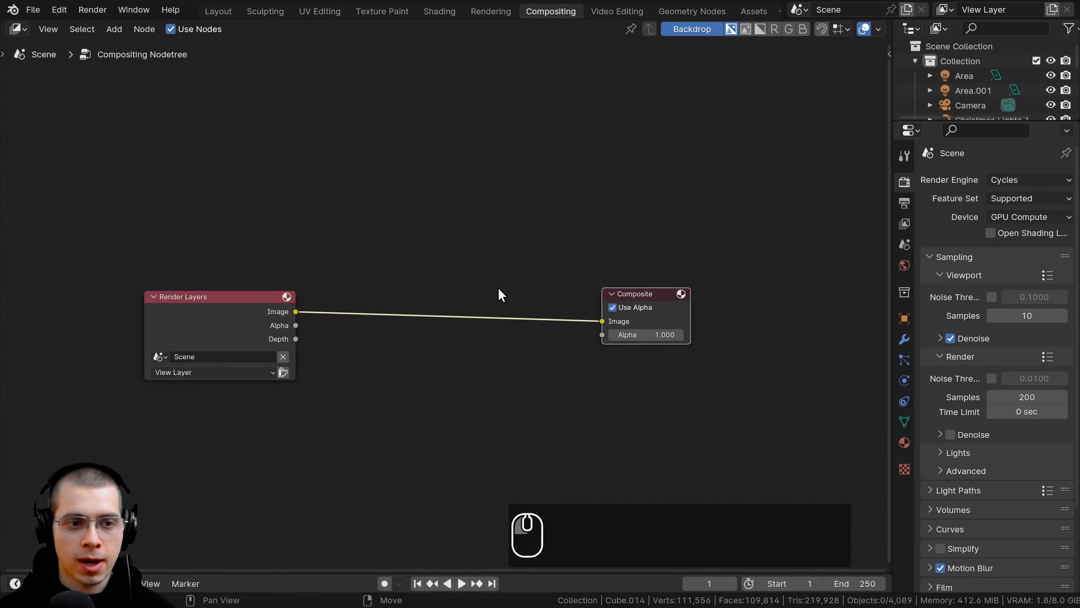
scroll(498, 294, "down", 1)
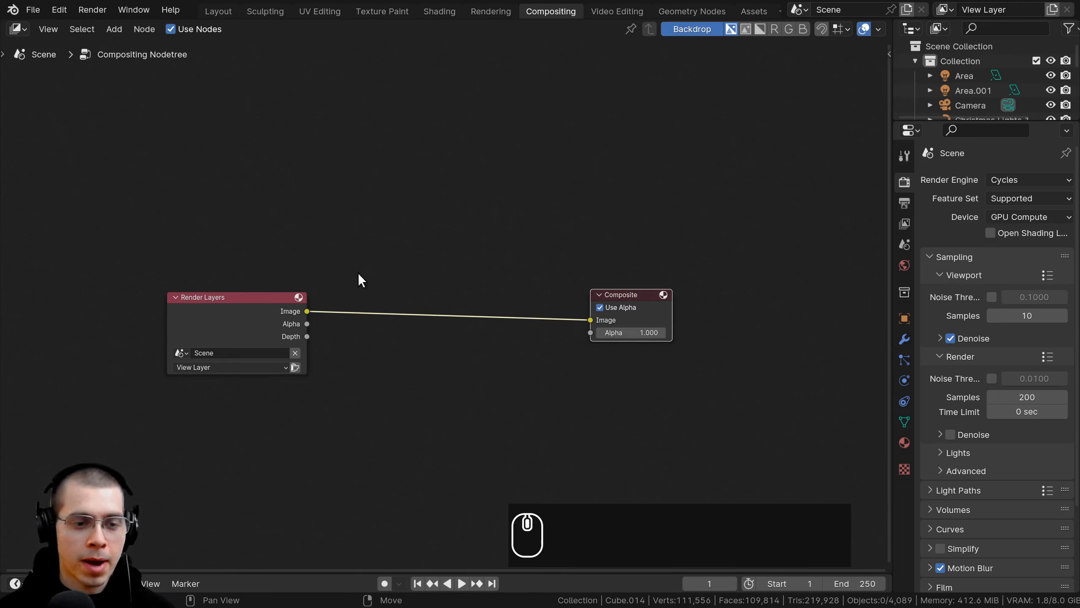
middle_click_drag(348, 266, 352, 263)
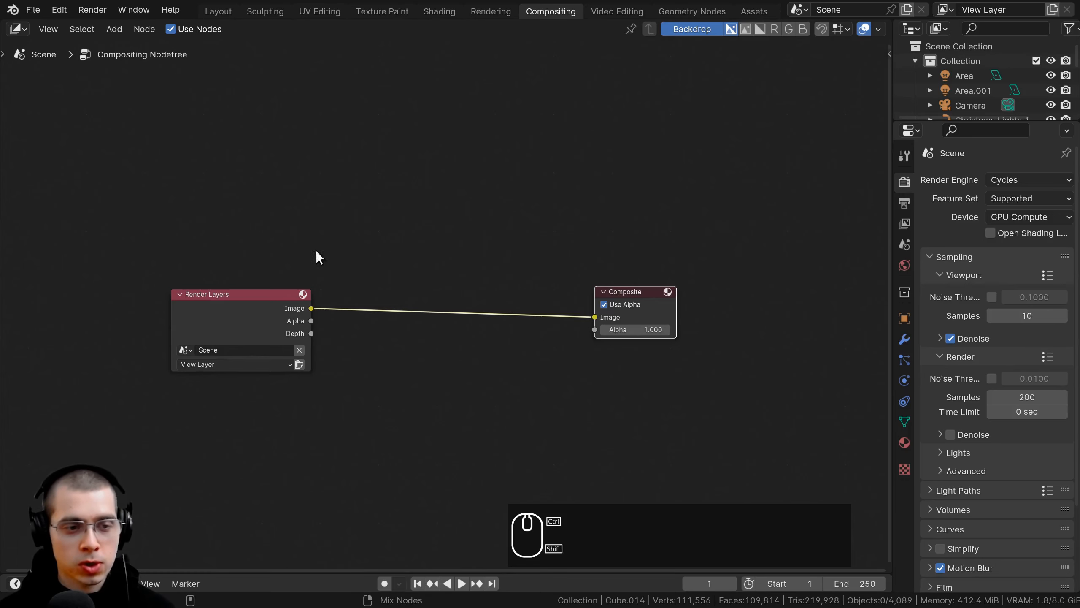
Step: Connect a Viewer node to the Render Layers image, place it below the Composite node, and zoom the backdrop to show the whole render
left_click(248, 301, "ctrl+shift")
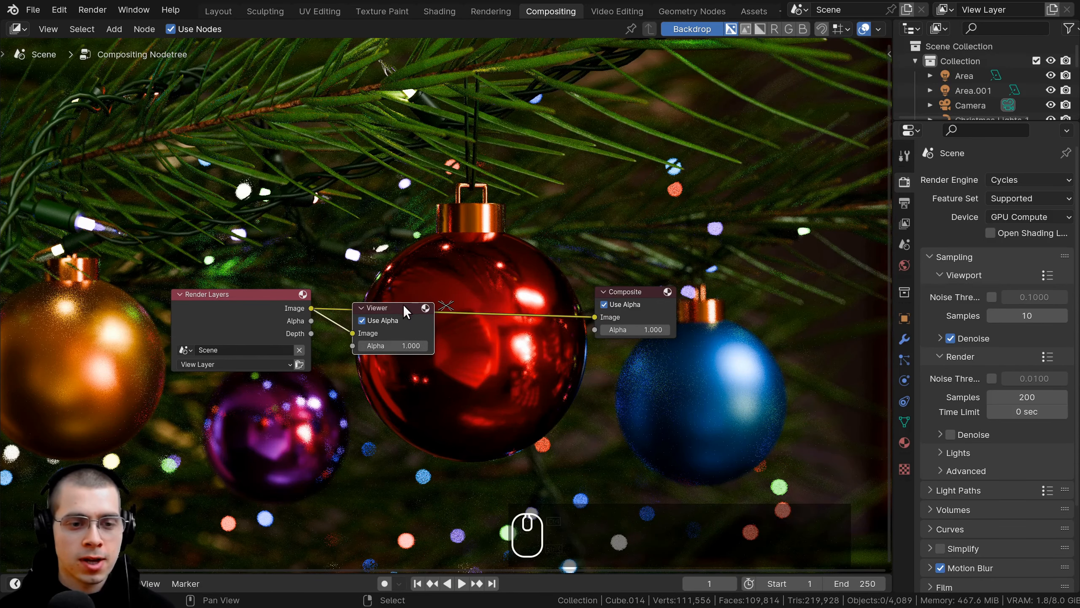
left_click_drag(404, 303, 664, 346)
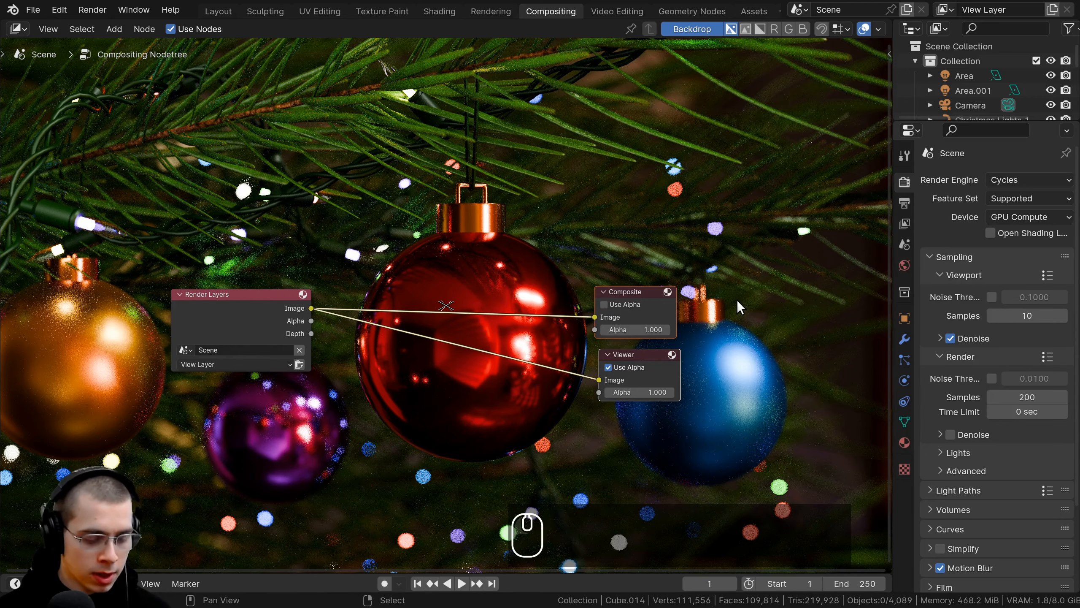
key("v")
key("v")
key("v")
key("v")
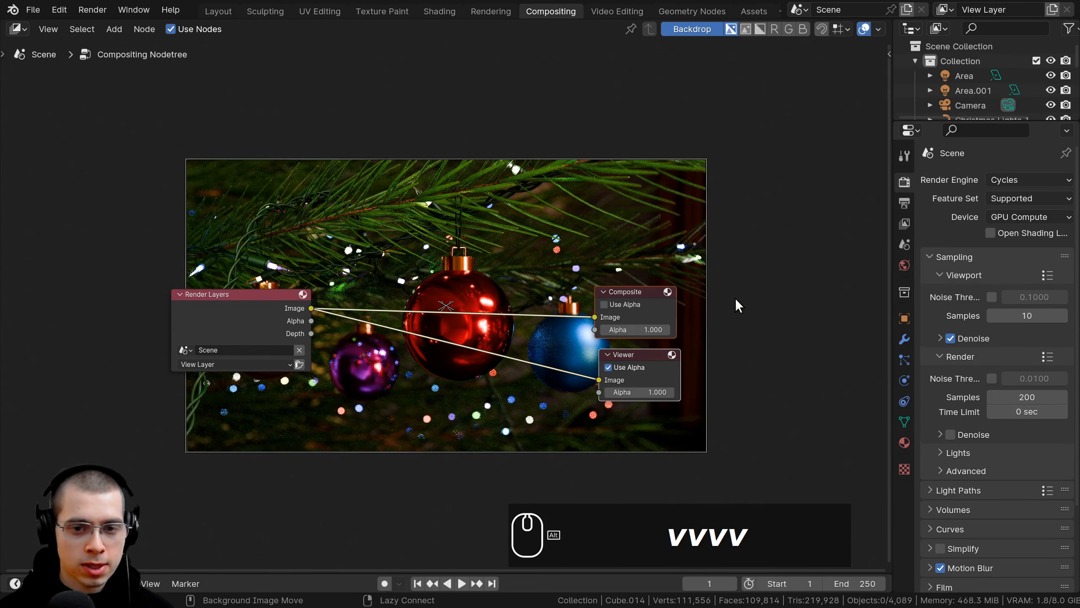
key("alt+v")
key("alt+v")
key("v")
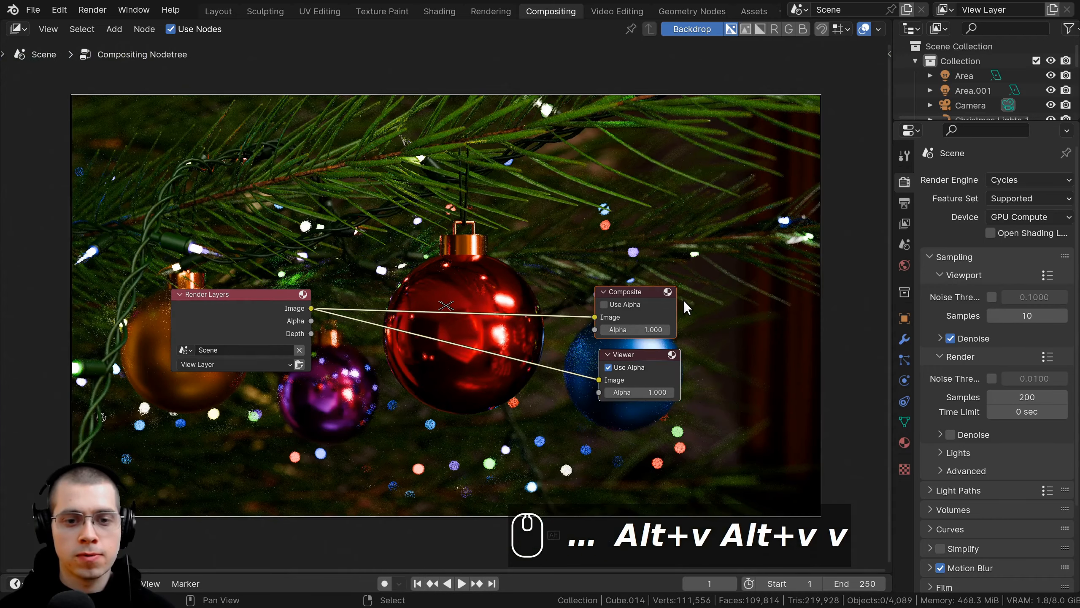
key("v")
Step: Move the Composite and Viewer nodes together farther from the Render Layers node to make room between them
key("g")
left_click(672, 255)
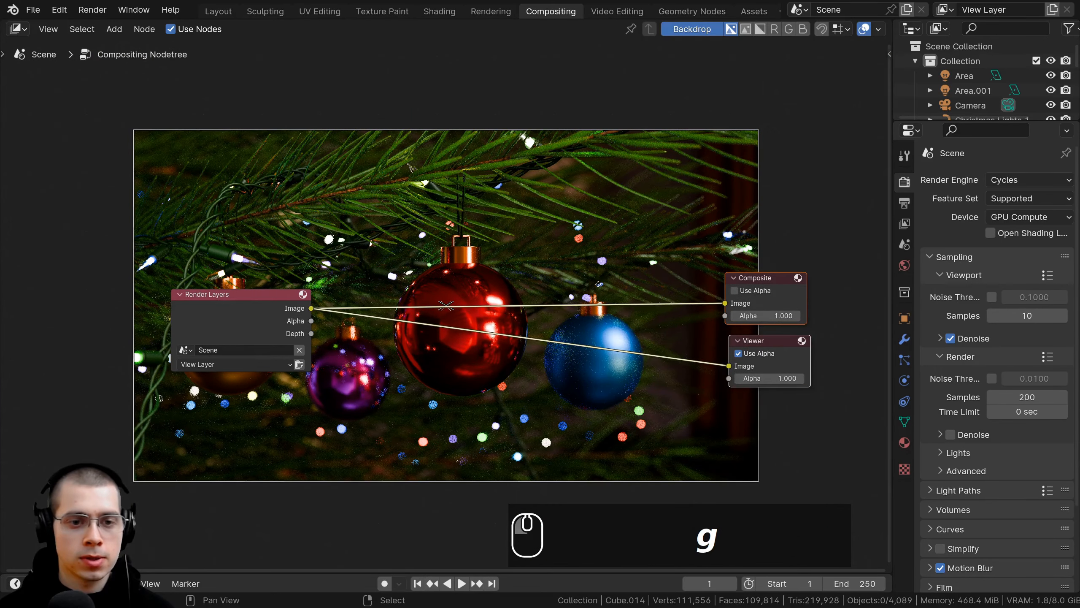
middle_click_drag(418, 258, 426, 304)
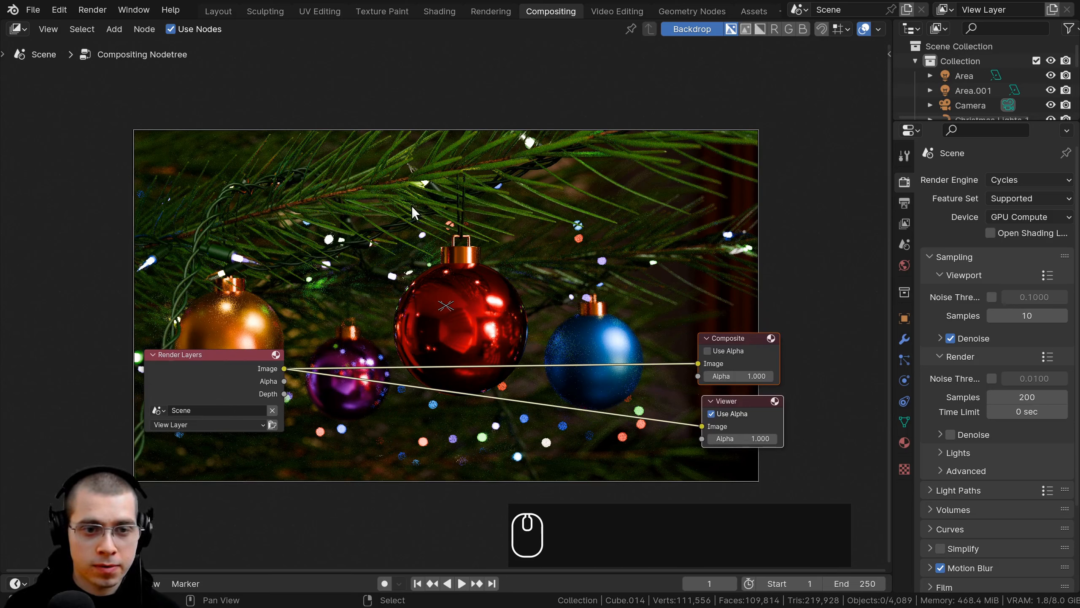
Step: Insert a Denoise node after Render Layers and feed its image output to both the Viewer and Composite nodes
key("shift+a")
type("de")
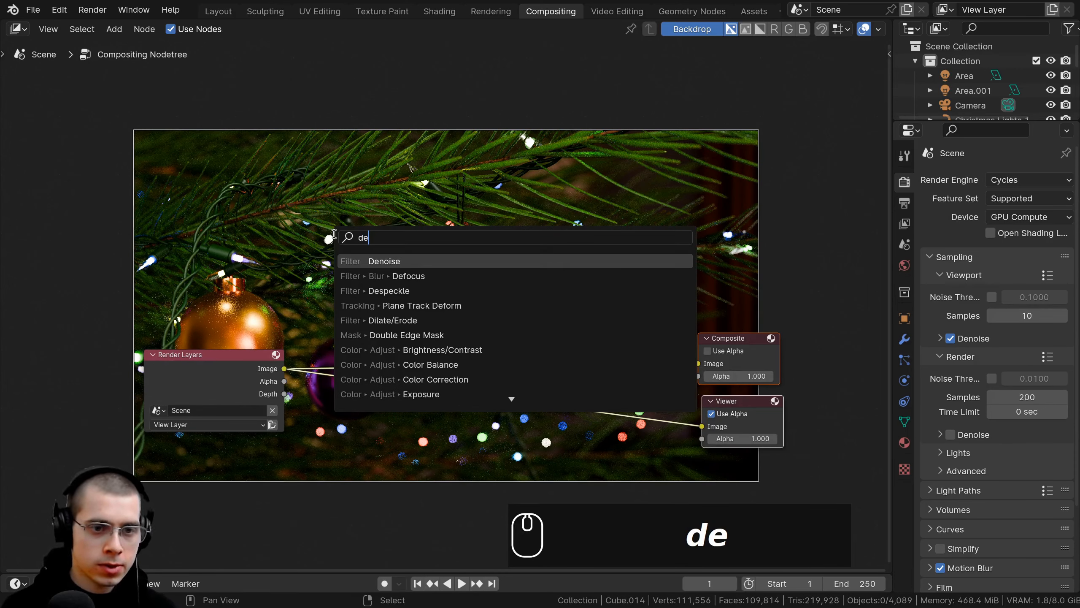
left_click(385, 261)
left_click(425, 387)
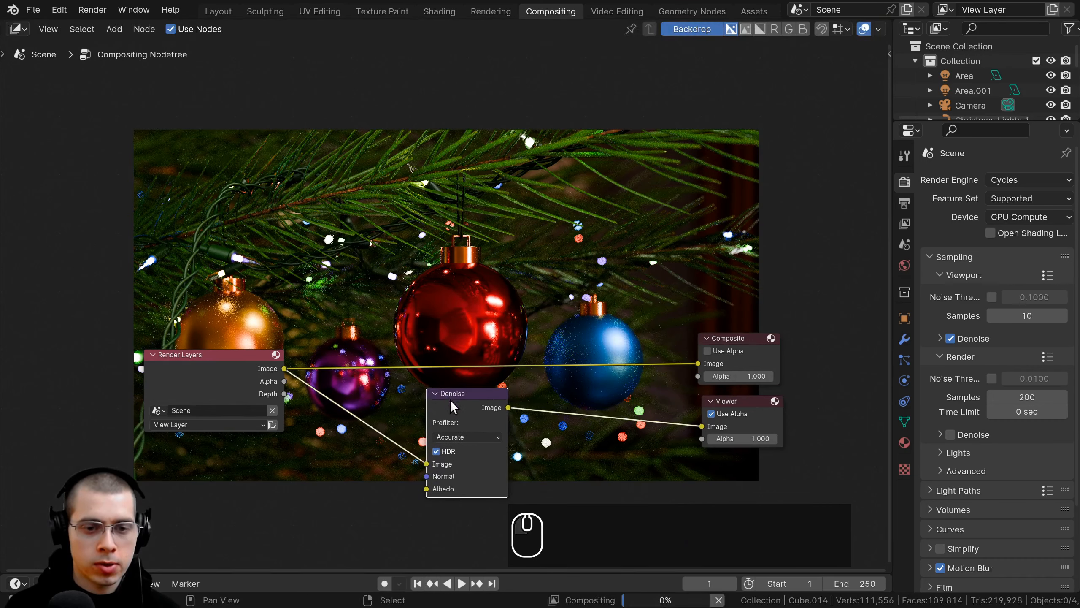
left_click_drag(450, 399, 698, 363)
left_click_drag(390, 382, 336, 353)
scroll(307, 349, "up", 1)
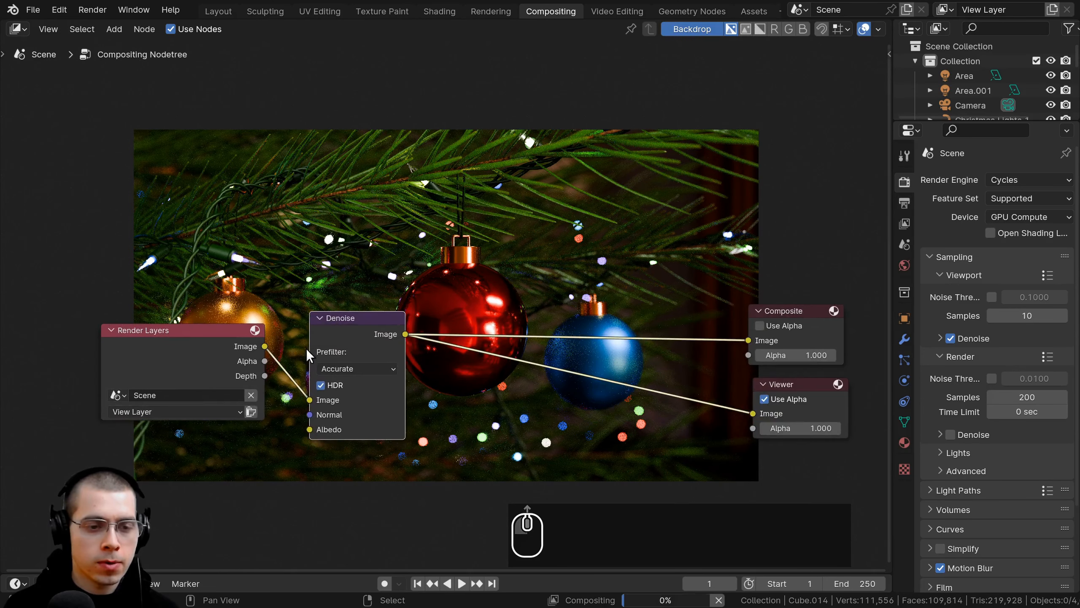
Step: Set the Denoise node's prefilter to Fast and reposition the node beside Render Layers
left_click(346, 369)
left_click(348, 395)
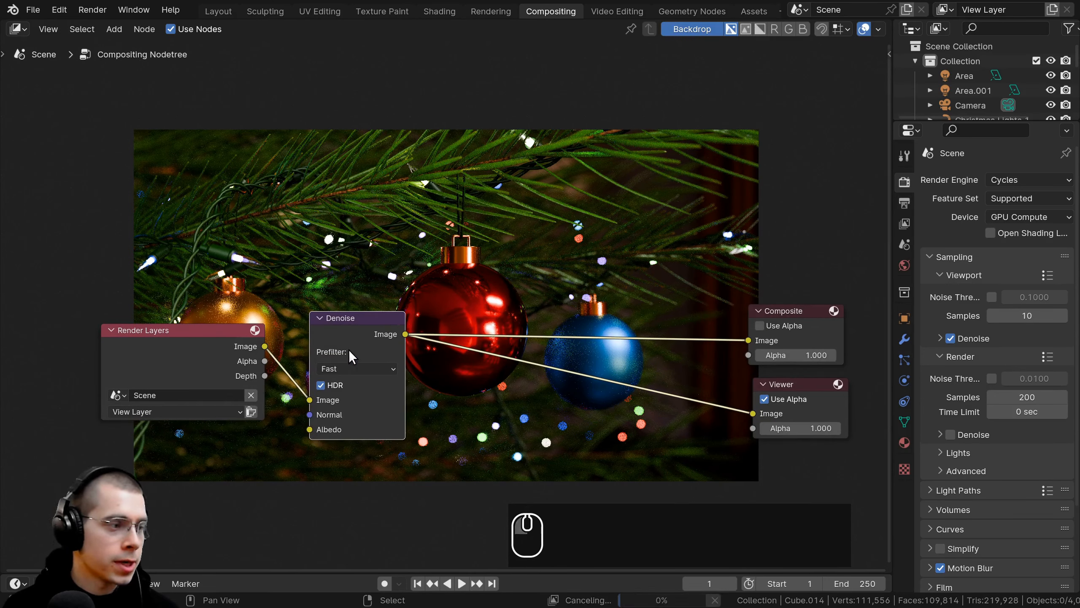
left_click_drag(342, 345, 312, 372)
scroll(659, 285, "down", 2)
middle_click_drag(660, 285, 512, 299)
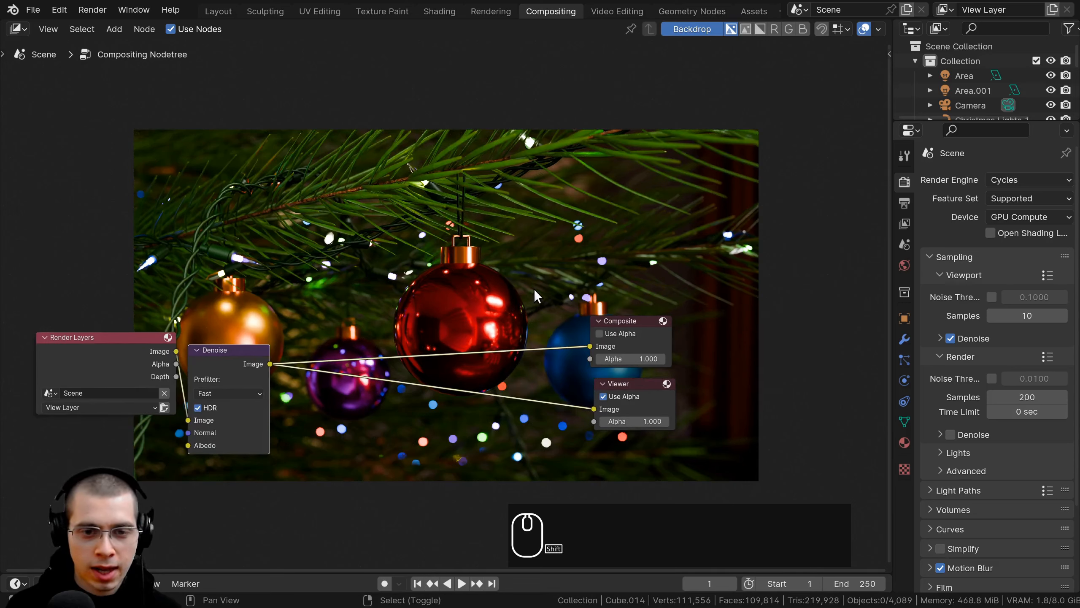
Step: Add a shared reroute point on the links to the Composite and Viewer nodes and move it close to them
right_click_drag(538, 282, 538, 457, "shift")
scroll(557, 398, "up", 1)
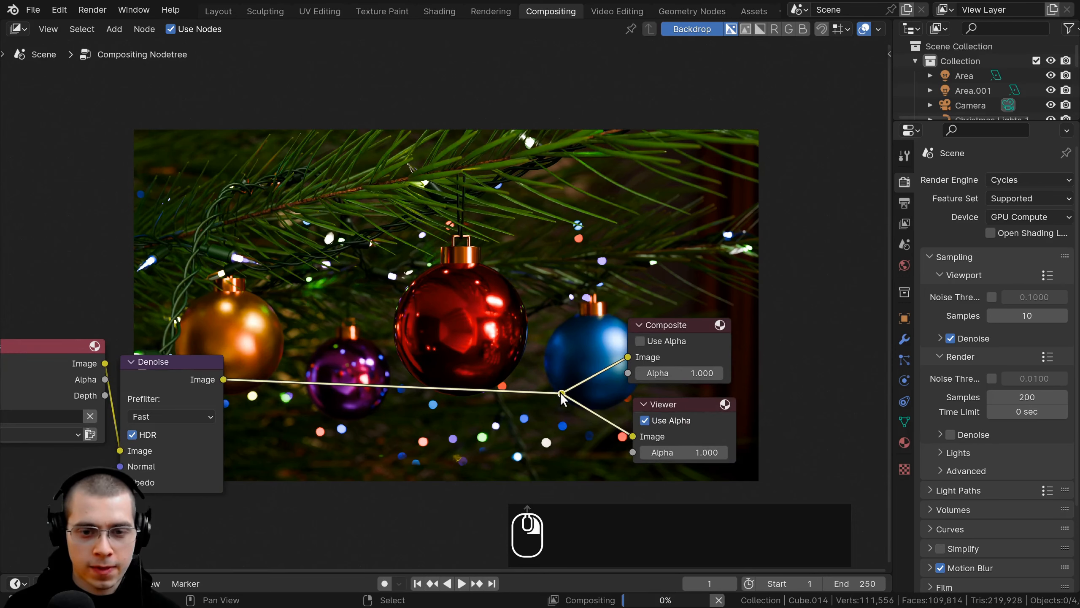
key("g")
left_click(586, 392)
scroll(477, 332, "down", 1)
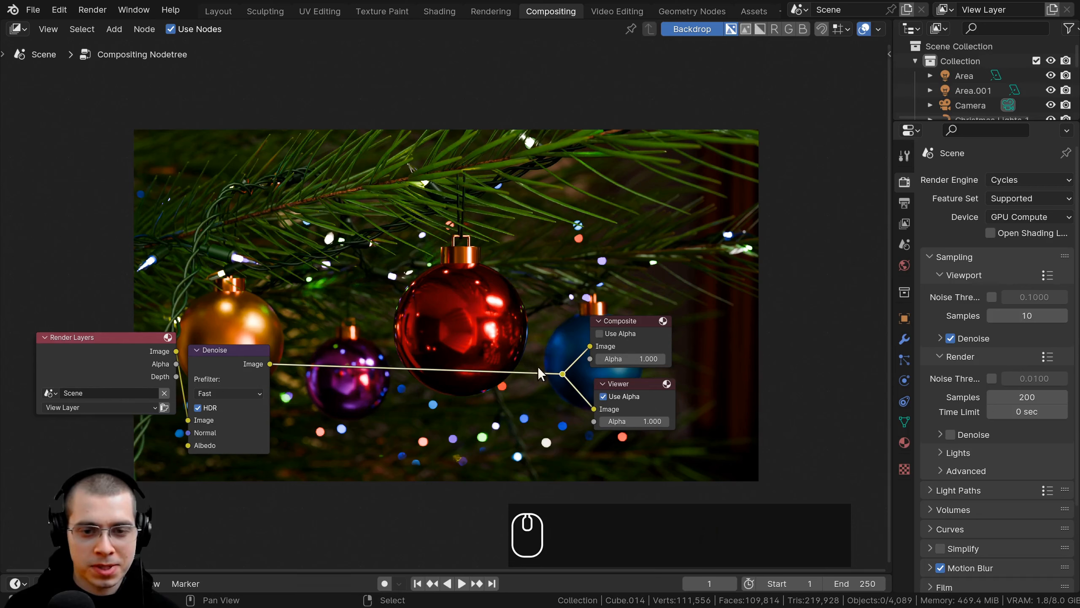
key("a")
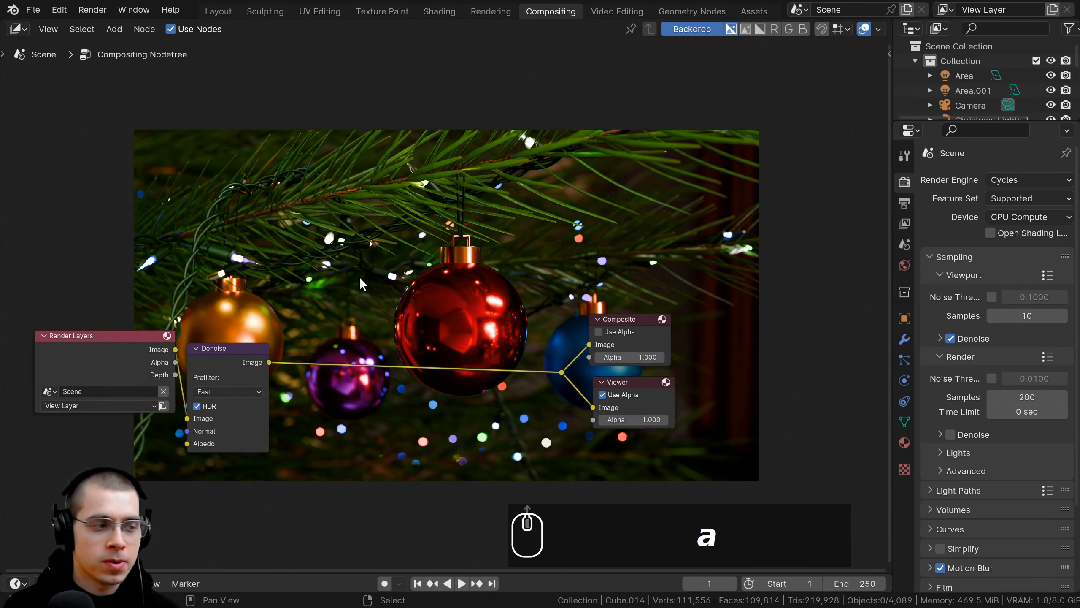
Step: Insert an RGB Curves node between the Denoise node and the reroute point
middle_click_drag(368, 263, 384, 377)
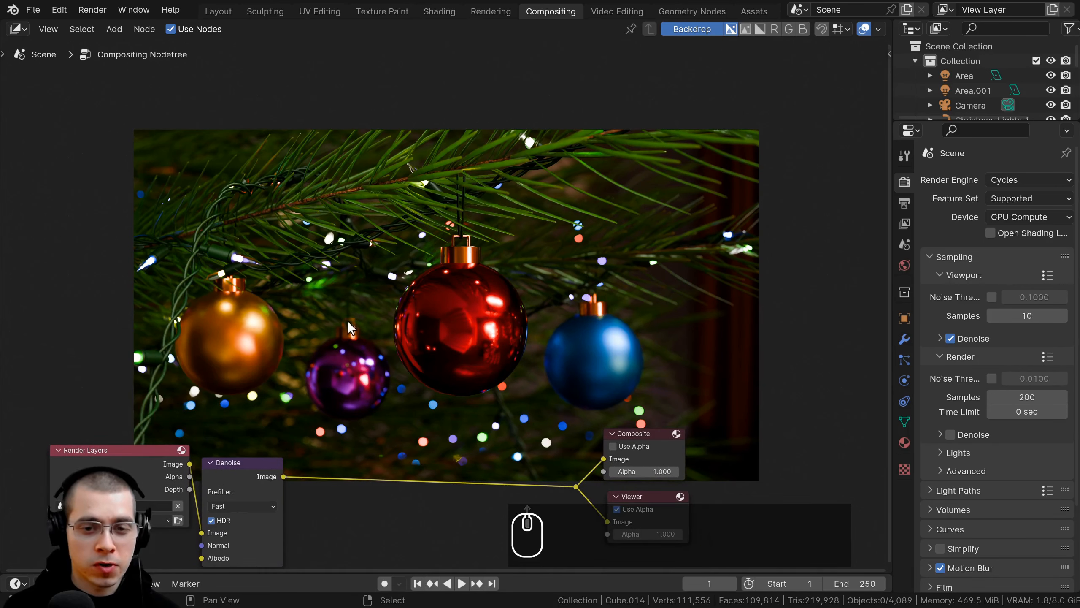
middle_click_drag(451, 266, 452, 259)
key("shift+a")
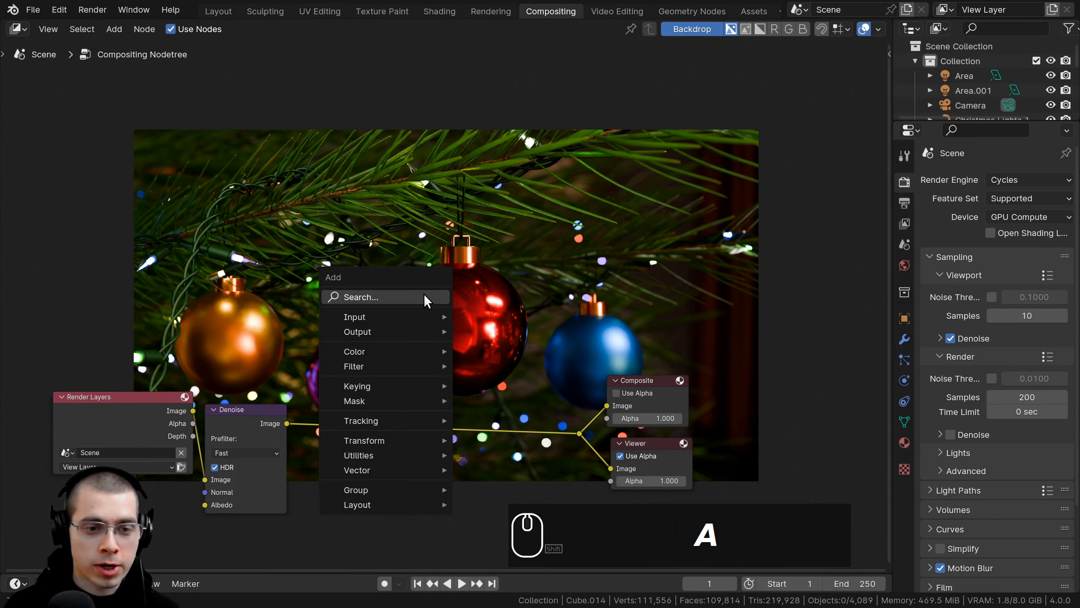
left_click(424, 296)
type("rgb")
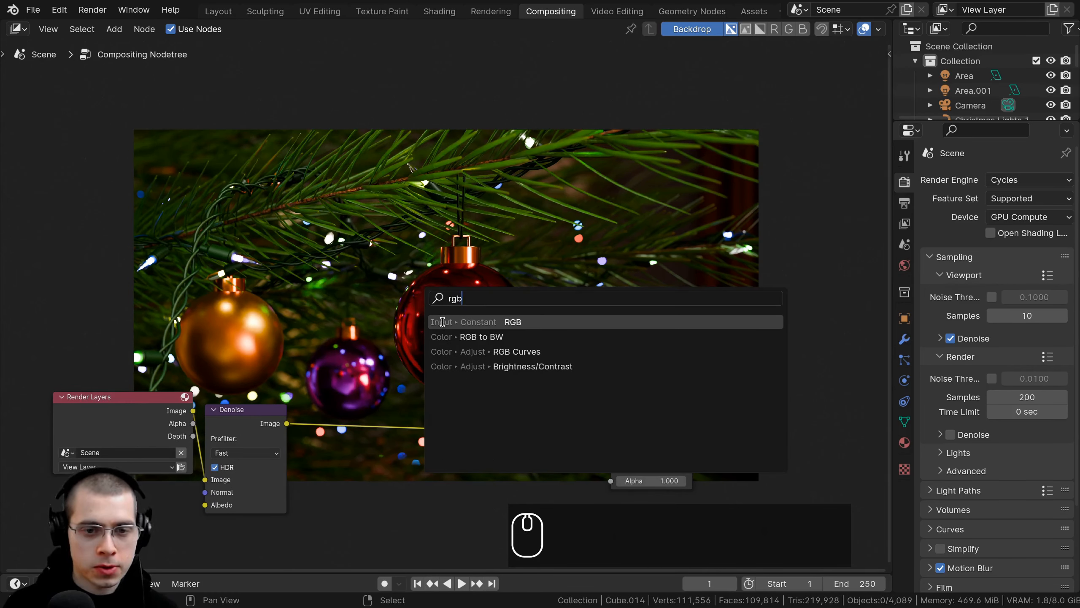
left_click(453, 351)
left_click(359, 397)
middle_click_drag(359, 396, 535, 313)
scroll(535, 312, "up", 3)
left_click_drag(544, 299, 531, 312)
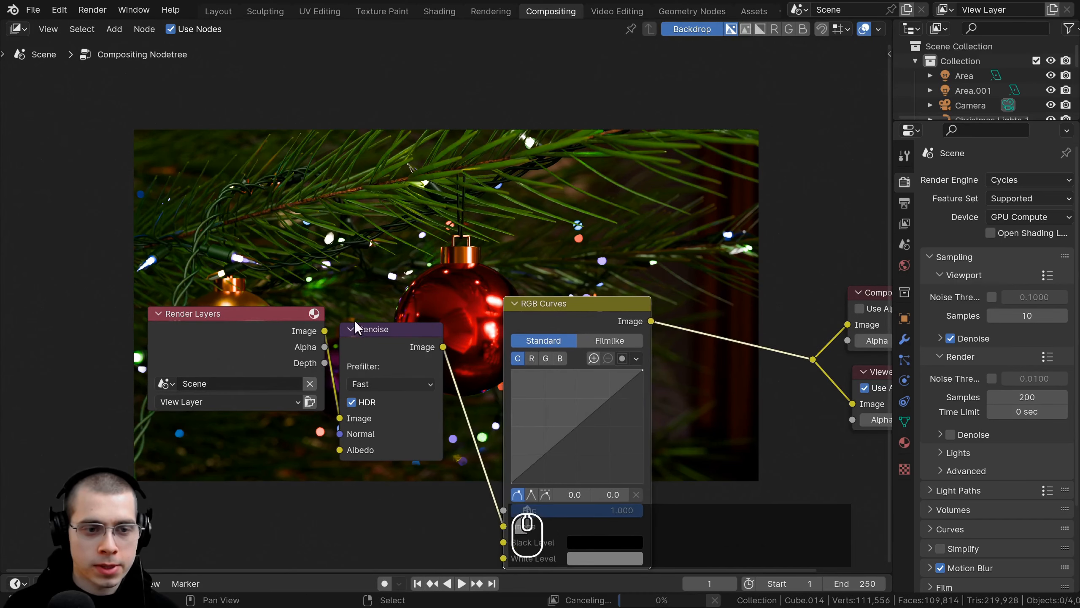
Step: Move the Render Layers and Denoise nodes below the ornaments in the backdrop and shift RGB Curves nearer the reroute point
scroll(355, 328, "down", 3)
left_click_drag(256, 265, 440, 376)
left_click_drag(398, 326, 369, 454)
scroll(516, 335, "up", 3)
left_click_drag(563, 308, 611, 315)
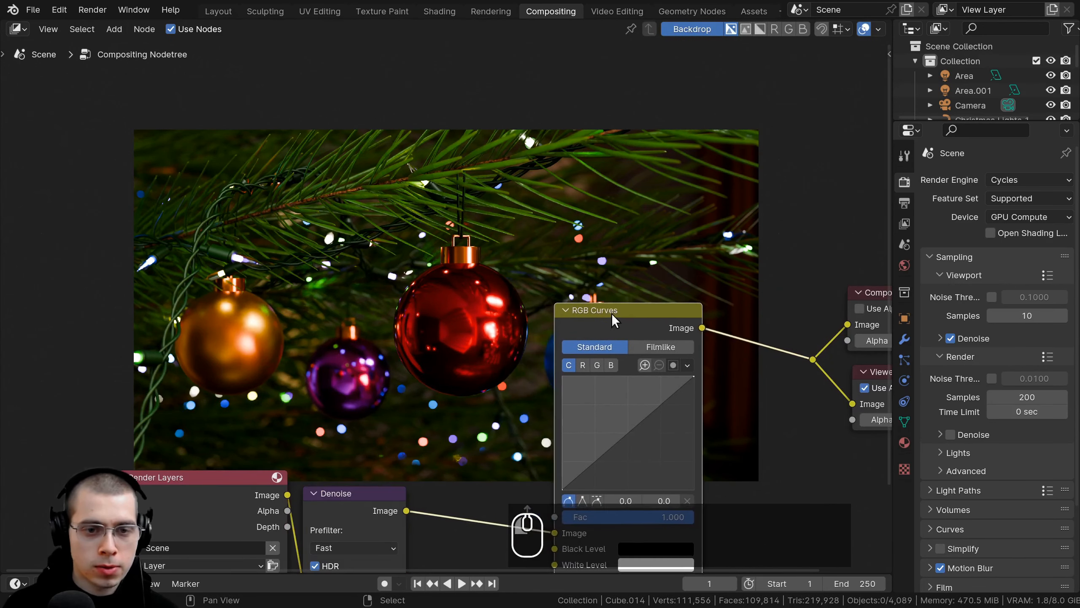
middle_click_drag(621, 308, 642, 277)
scroll(674, 350, "up", 2)
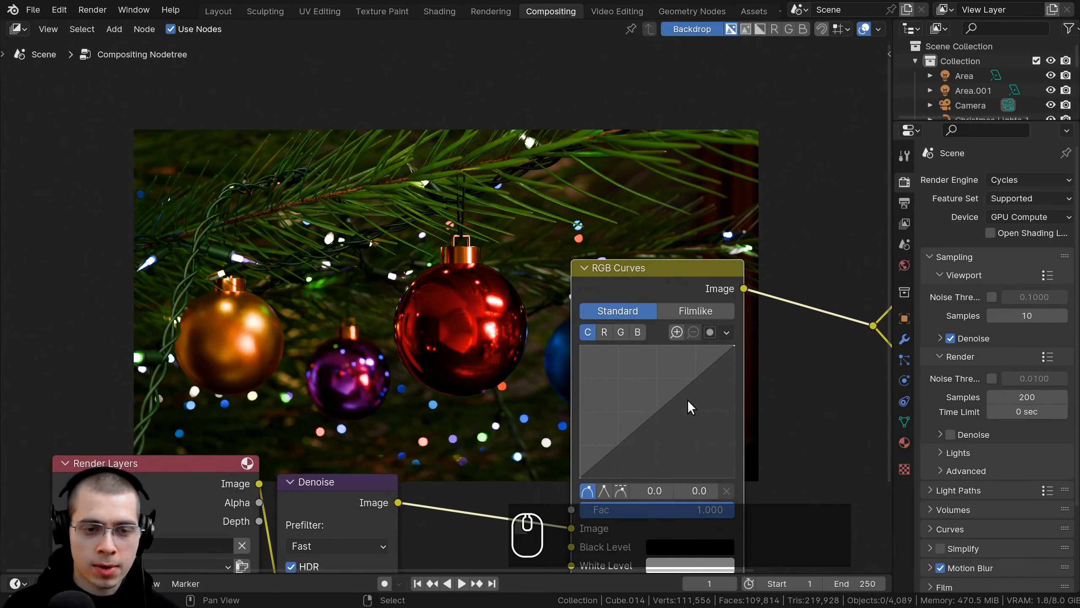
Step: Shape the combined RGB curve into an S by lowering a shadow point and raising a highlight point to about 0.5, 0.7
left_click_drag(677, 400, 666, 386)
left_click_drag(622, 430, 620, 445)
left_click_drag(646, 322, 667, 322)
middle_click_drag(667, 336, 615, 327)
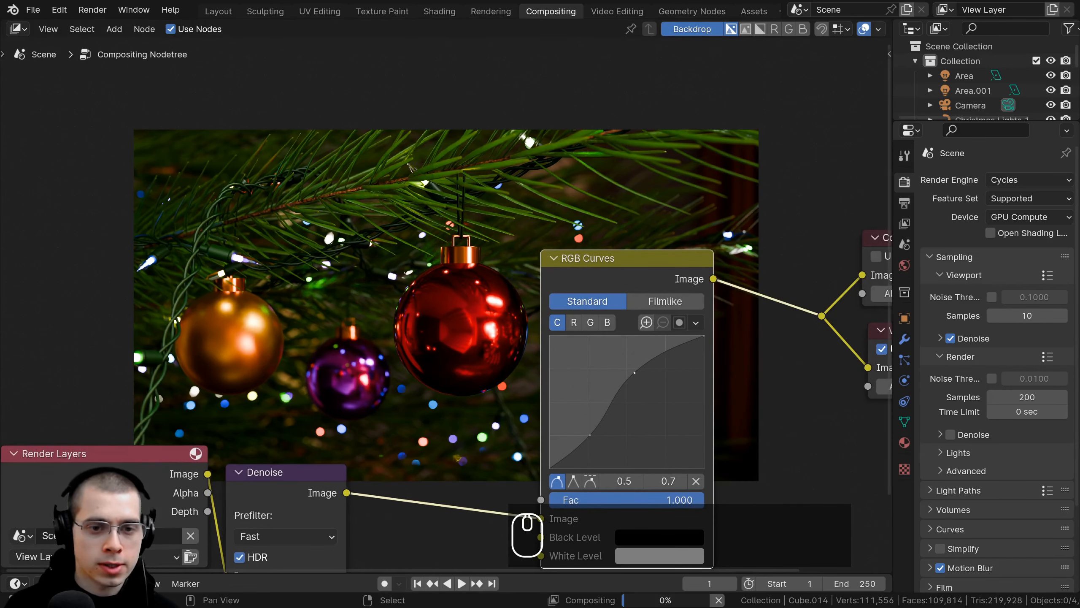
Step: Raise the middle of the blue and green curves slightly in RGB Curves, each with a point at about 0.4, 0.5
left_click(607, 322)
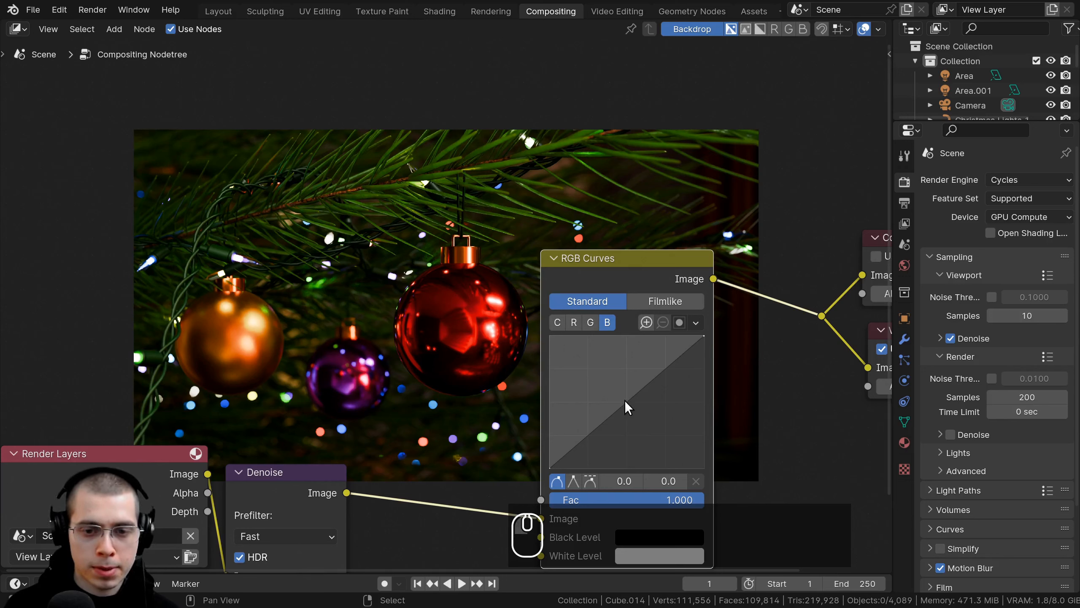
left_click_drag(628, 407, 618, 395)
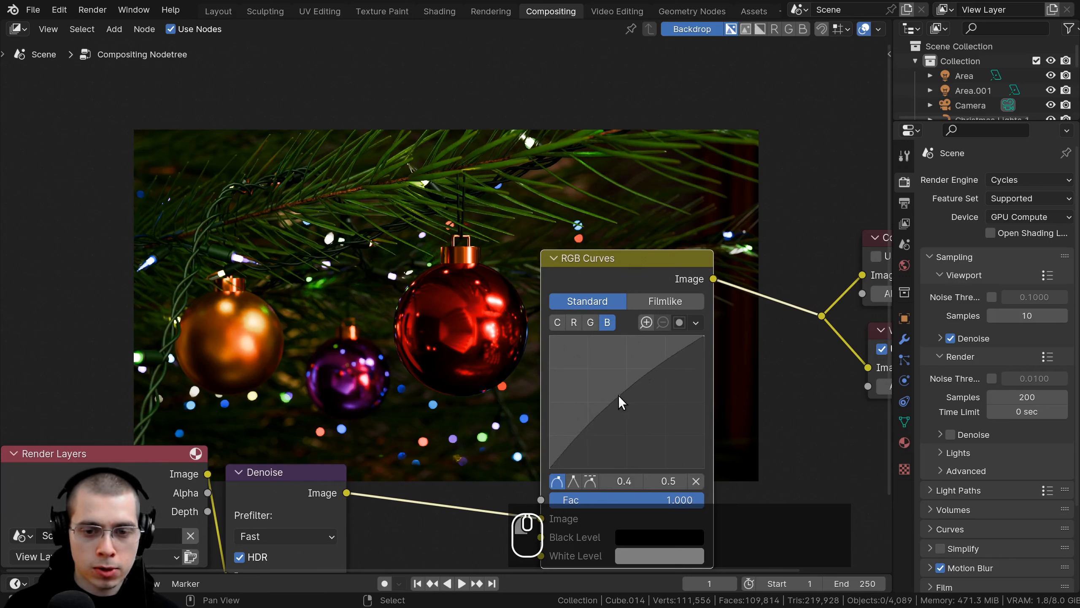
left_click(590, 323)
left_click_drag(629, 408, 623, 400)
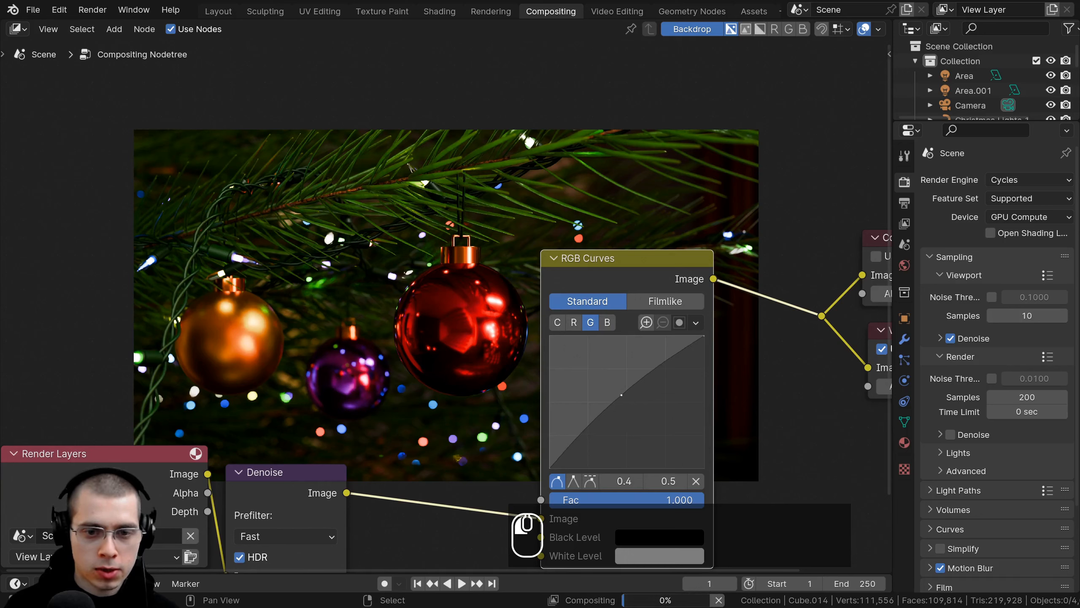
Step: Shift the RGB Curves node away from the reroute point and insert a Glare node on the link between them
left_click_drag(619, 280, 651, 292)
middle_click_drag(520, 304, 584, 363)
scroll(585, 362, "down", 1)
left_click_drag(653, 308, 498, 362)
middle_click_drag(576, 212, 437, 277)
key("shift+a")
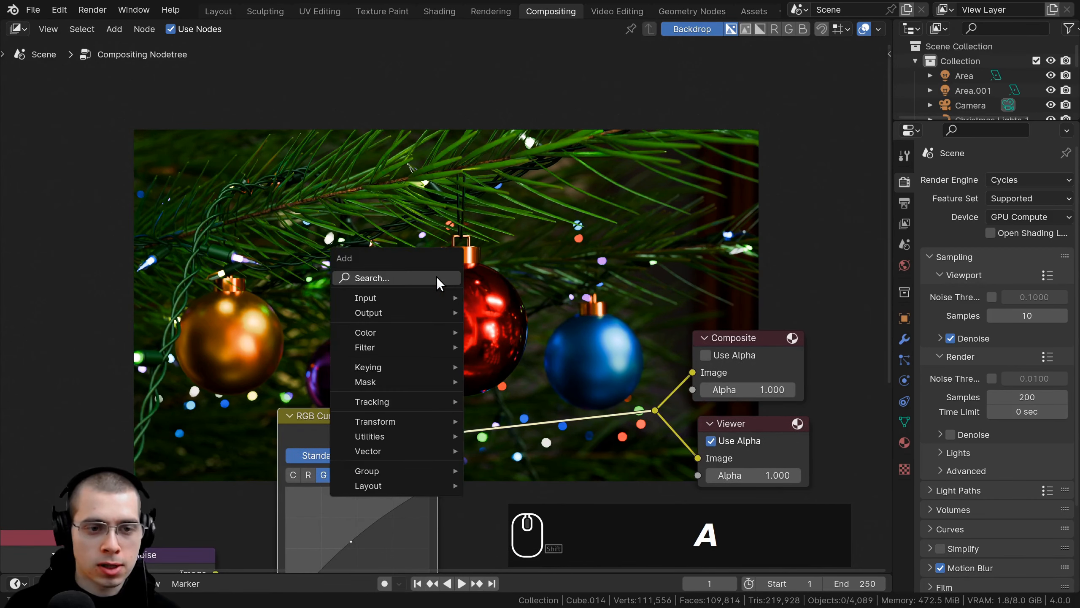
type("gla")
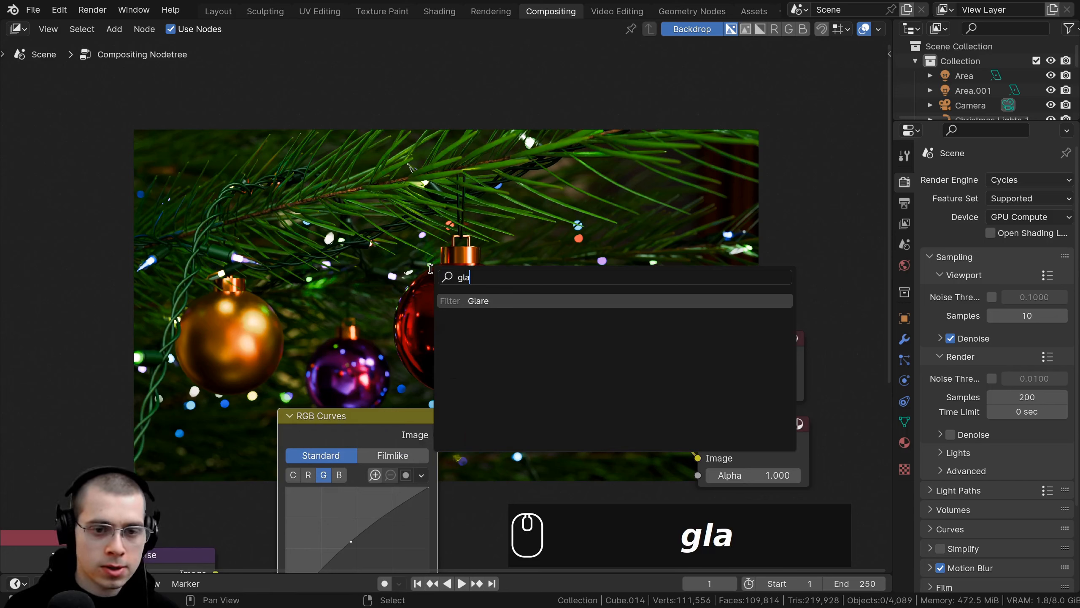
key("Return")
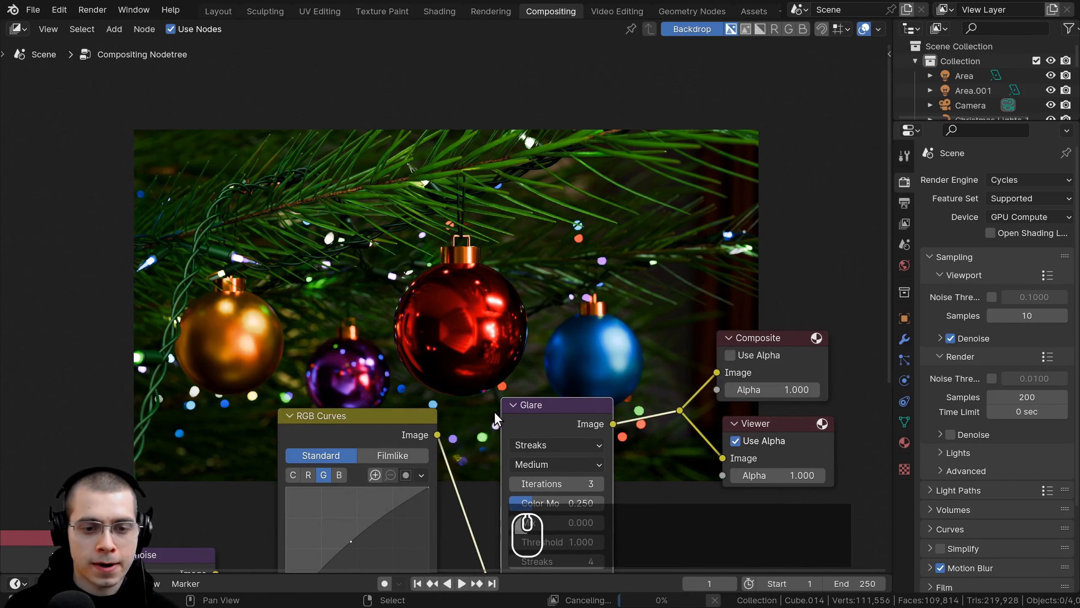
left_click(446, 370)
Step: Set the Glare node to Fog Glow with Low quality and nudge it nearer the RGB Curves node
middle_click_drag(447, 370, 412, 274)
scroll(414, 274, "up", 1)
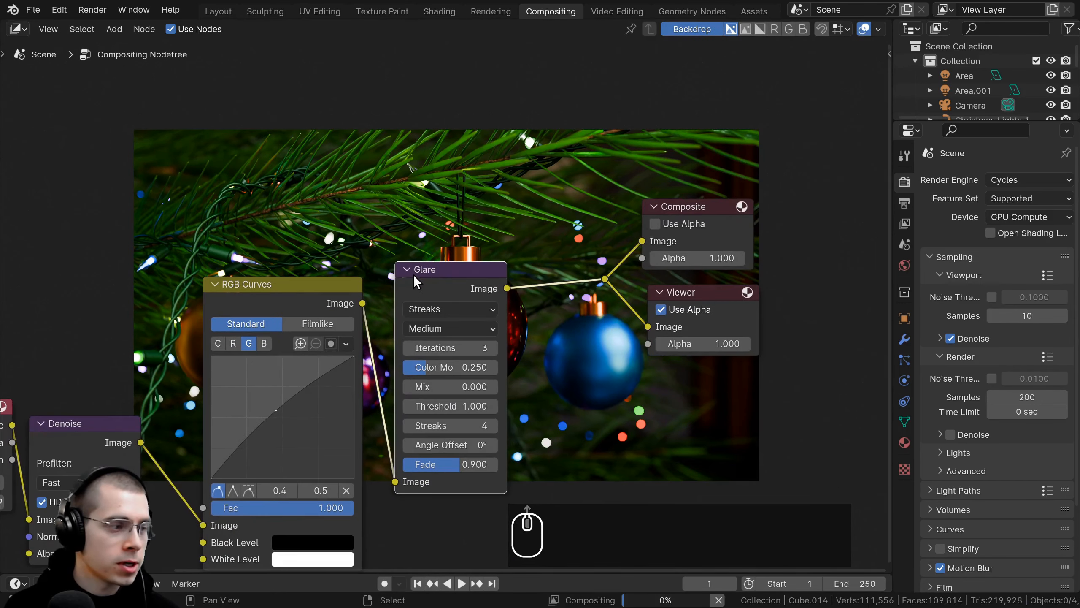
left_click(434, 310)
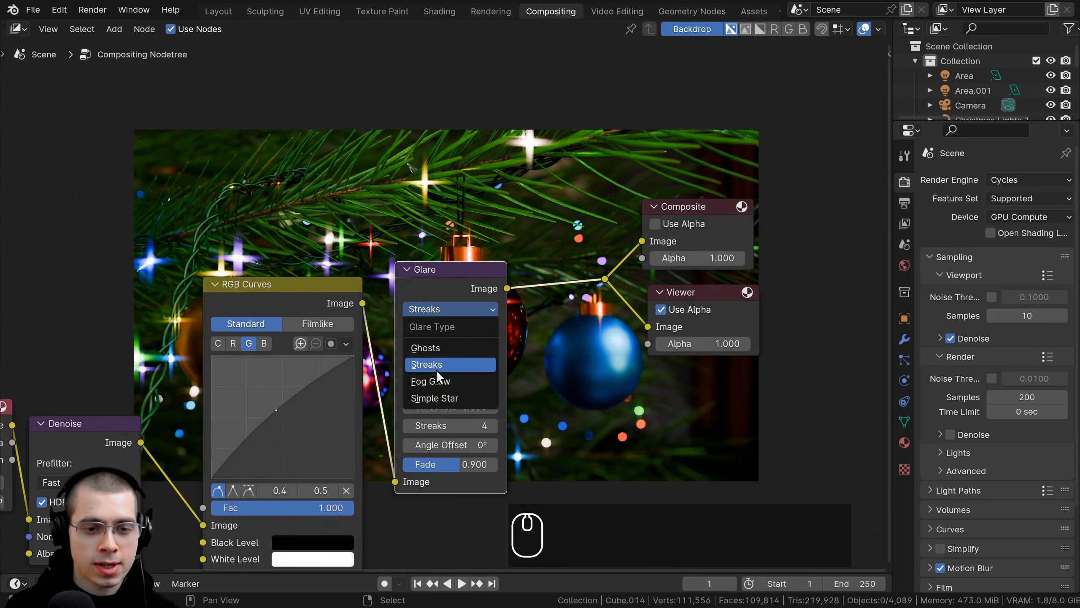
left_click(436, 380)
left_click_drag(450, 293, 442, 296)
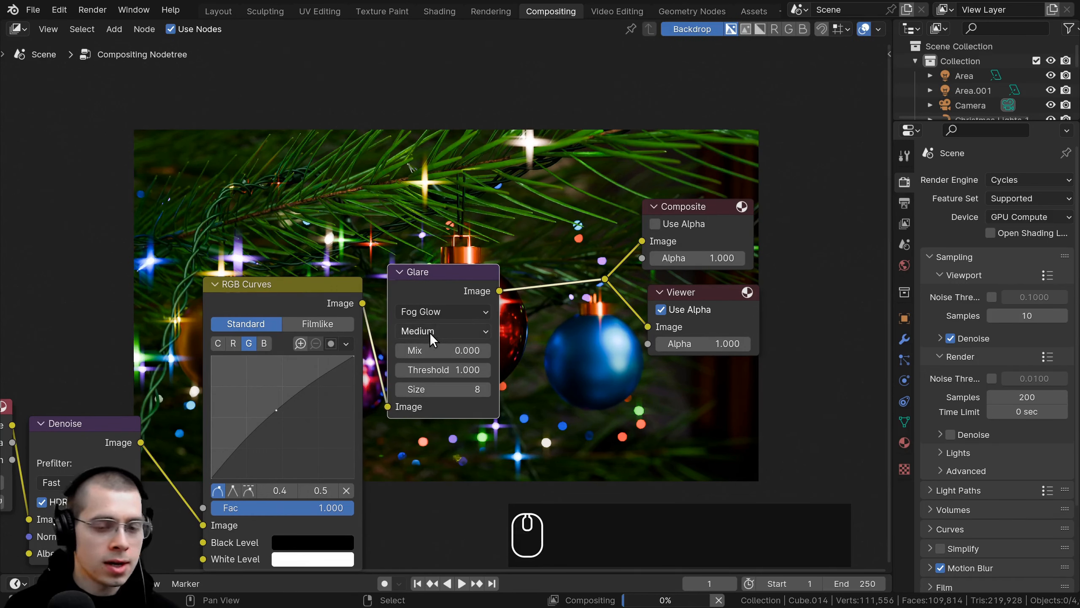
left_click(433, 334)
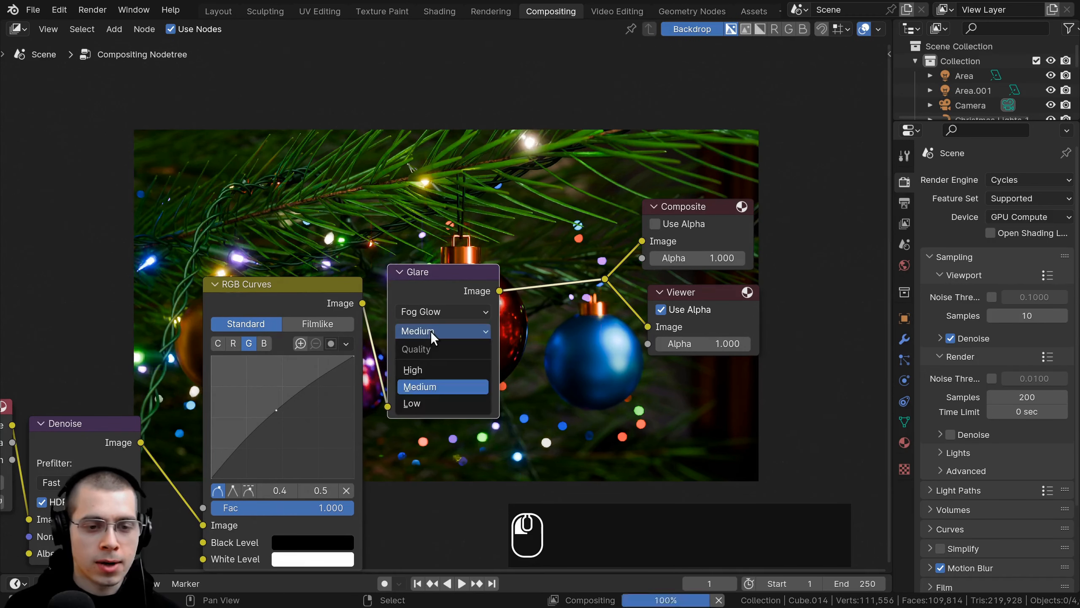
left_click(423, 400)
Step: Duplicate the Glare node and insert the copy on the link between the first Glare and the reroute point
middle_click_drag(437, 294, 410, 373)
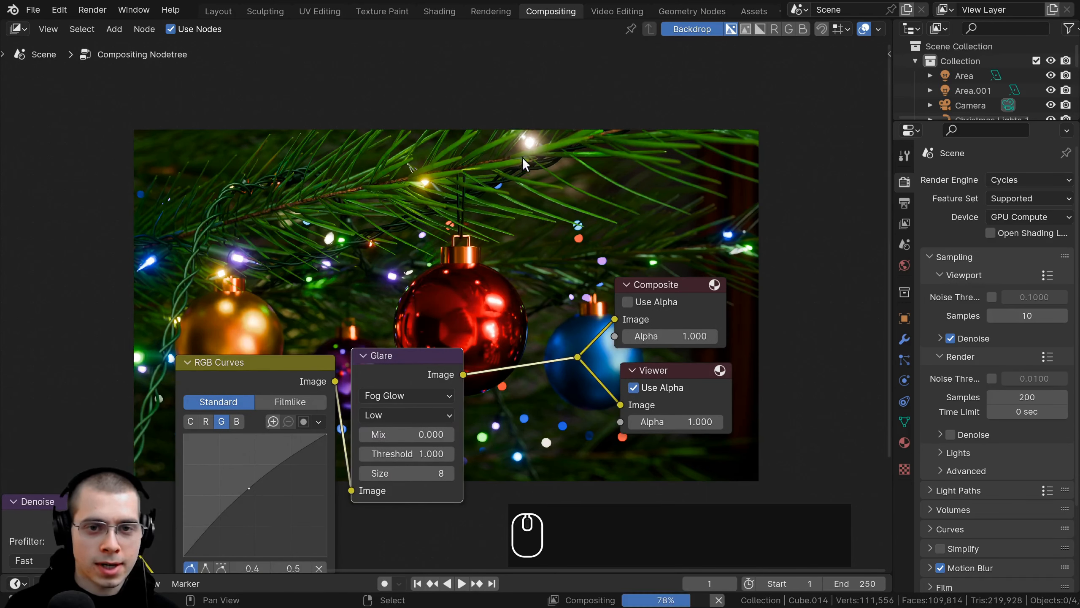
middle_click_drag(446, 327, 375, 340)
key("shift+d")
left_click(561, 359)
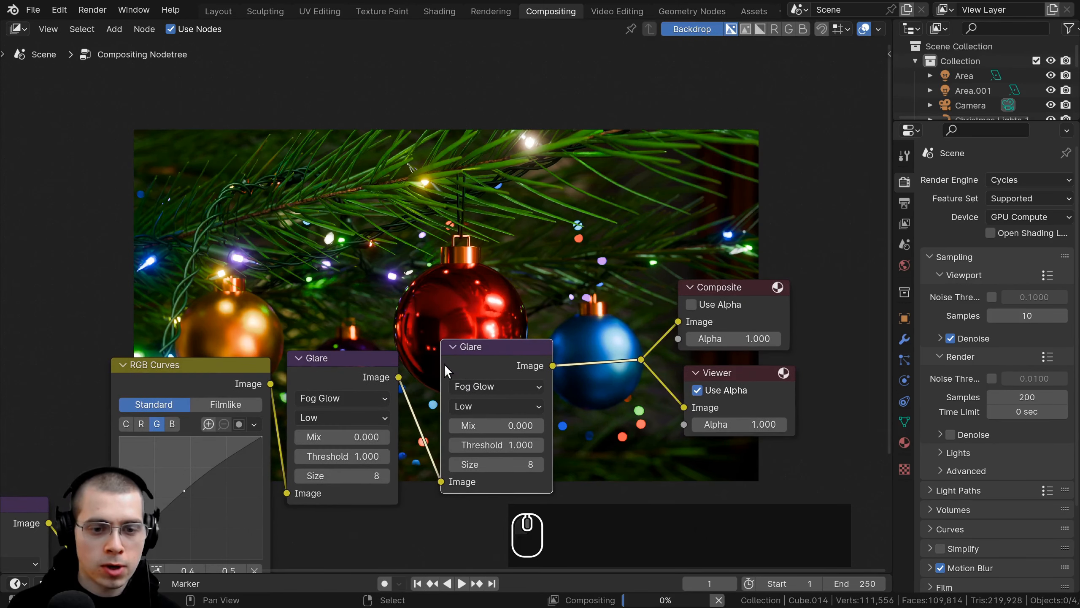
middle_click_drag(473, 373, 472, 380)
Step: Try the Streaks glare type with High quality on the second Glare node
left_click(486, 392)
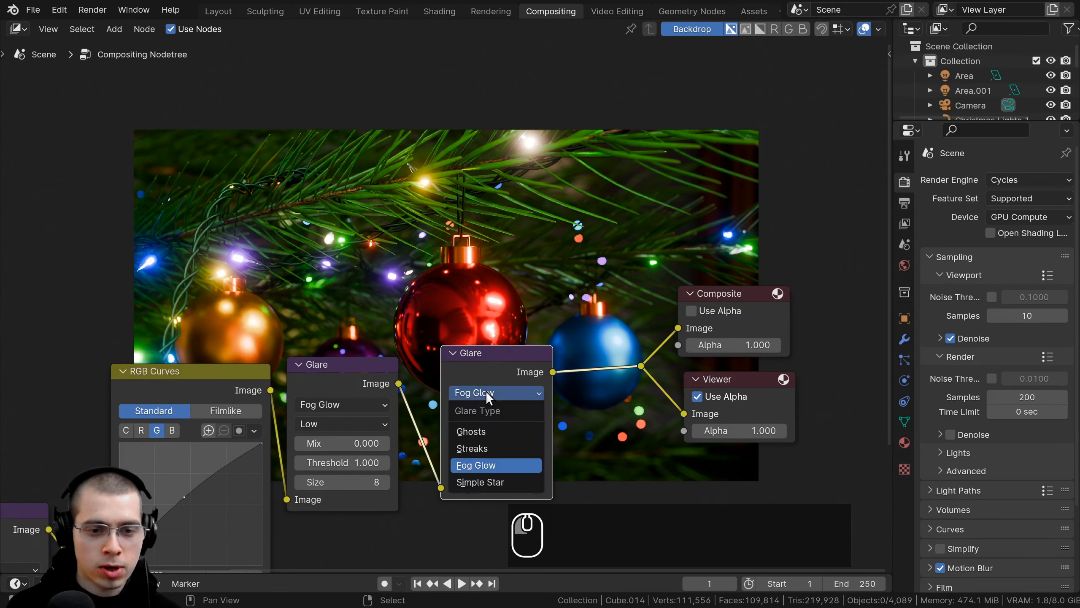
left_click(493, 448)
middle_click_drag(485, 357, 453, 444)
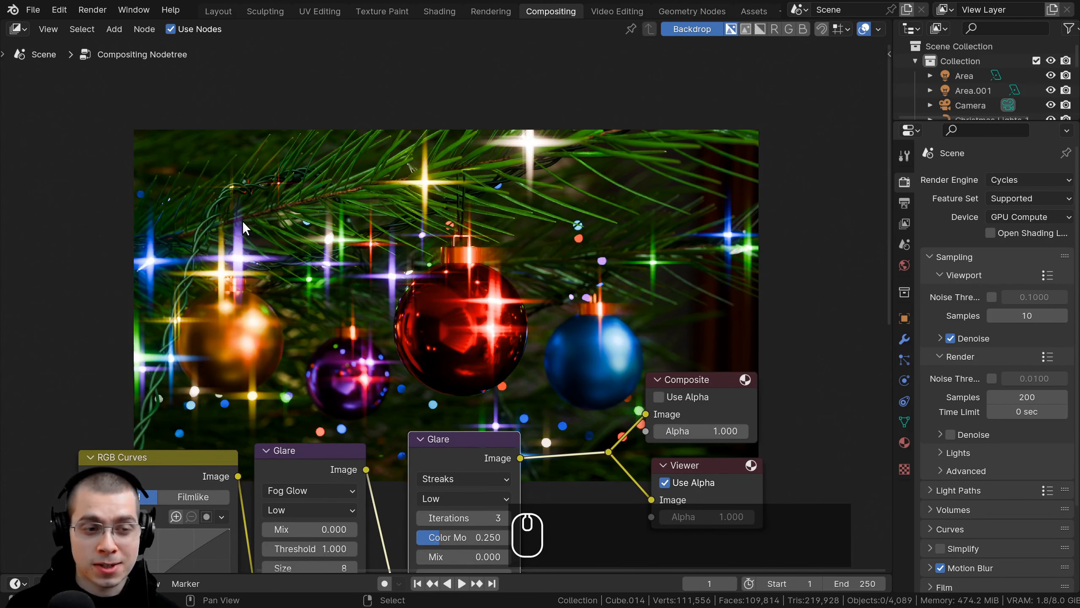
middle_click_drag(420, 343, 416, 318)
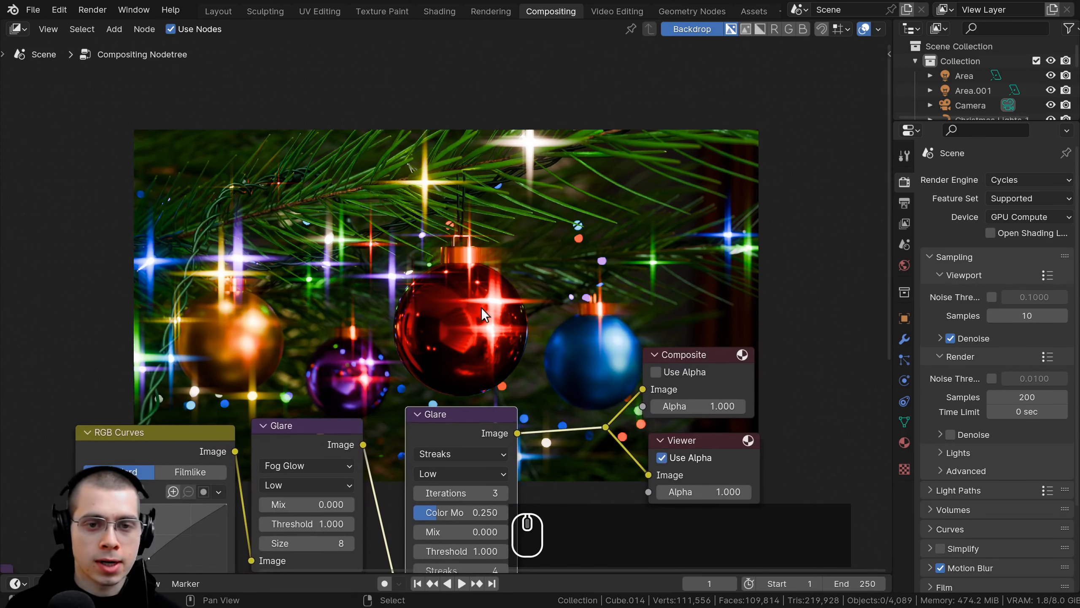
middle_click_drag(481, 308, 473, 377)
left_click(445, 441)
left_click(445, 474)
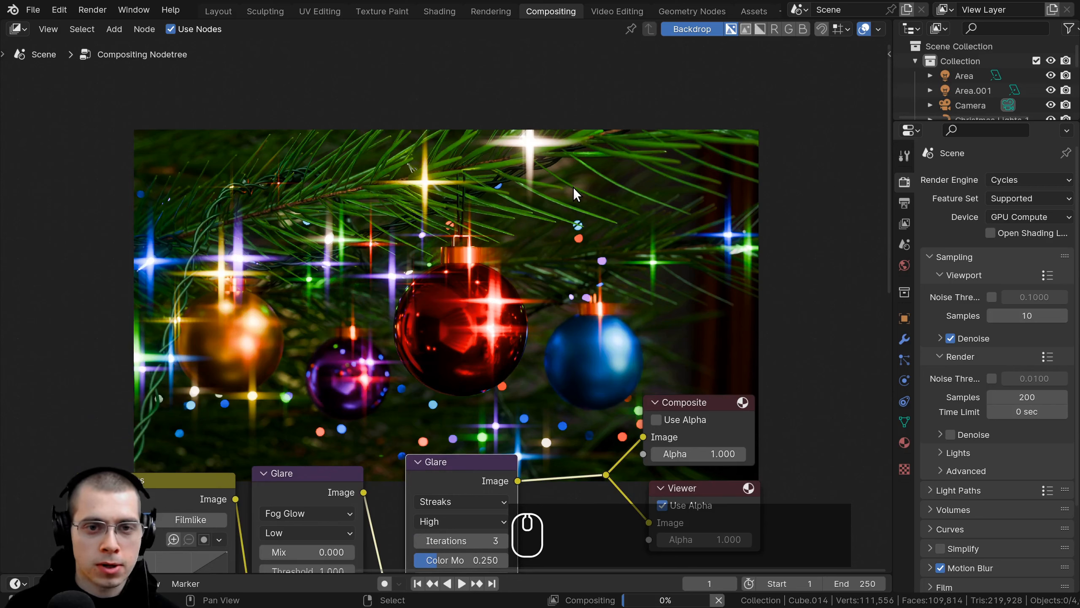
Step: Widen the second Glare node and set it to Fog Glow with Low quality
middle_click_drag(422, 456, 421, 318)
scroll(489, 445, "up", 1)
left_click_drag(520, 434, 585, 434)
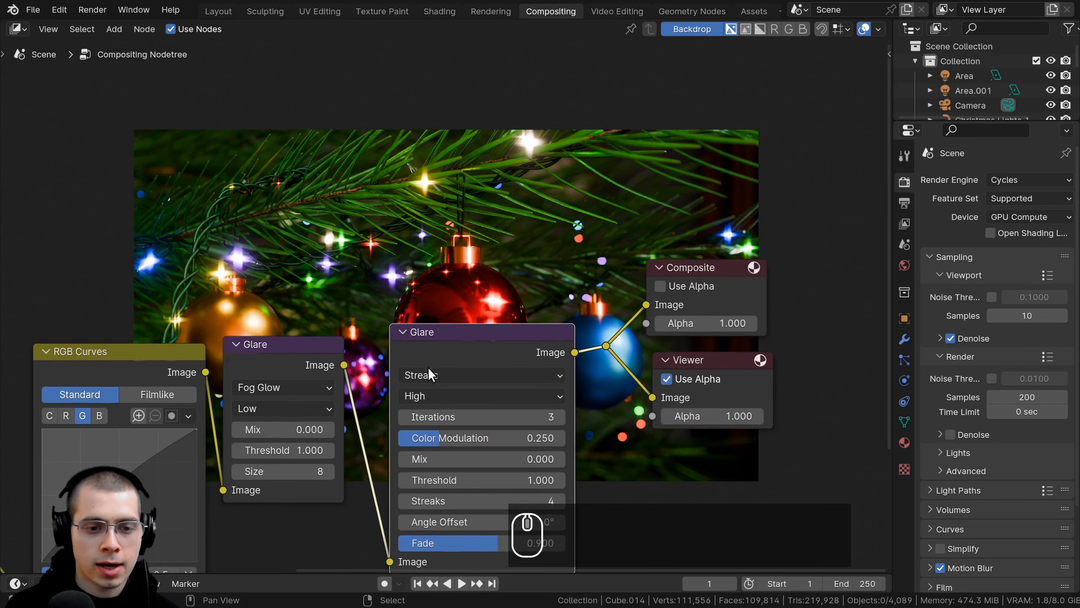
left_click(431, 374)
left_click(432, 454)
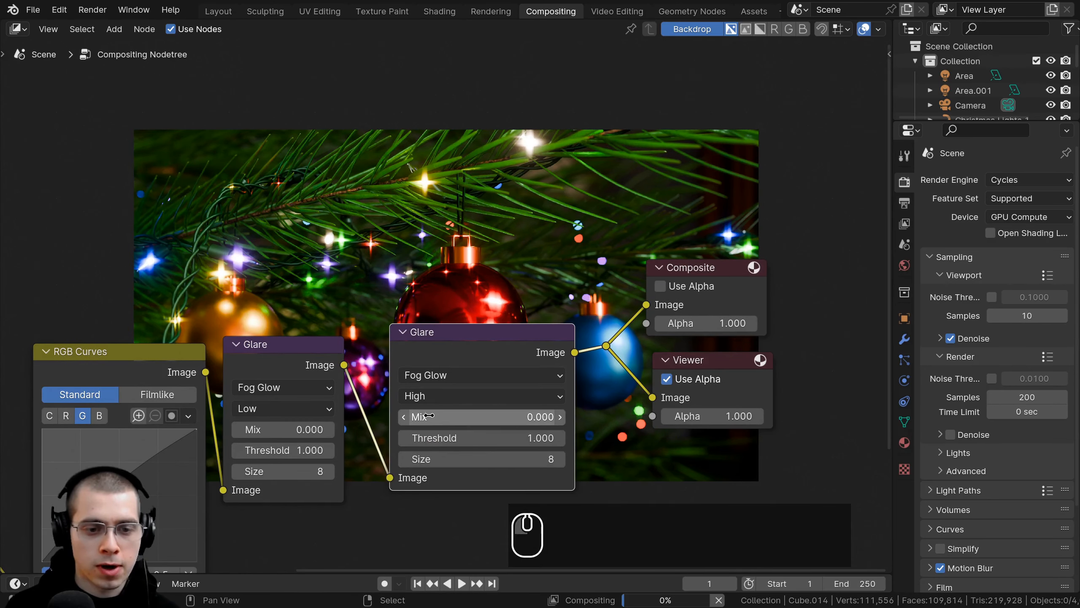
left_click(430, 396)
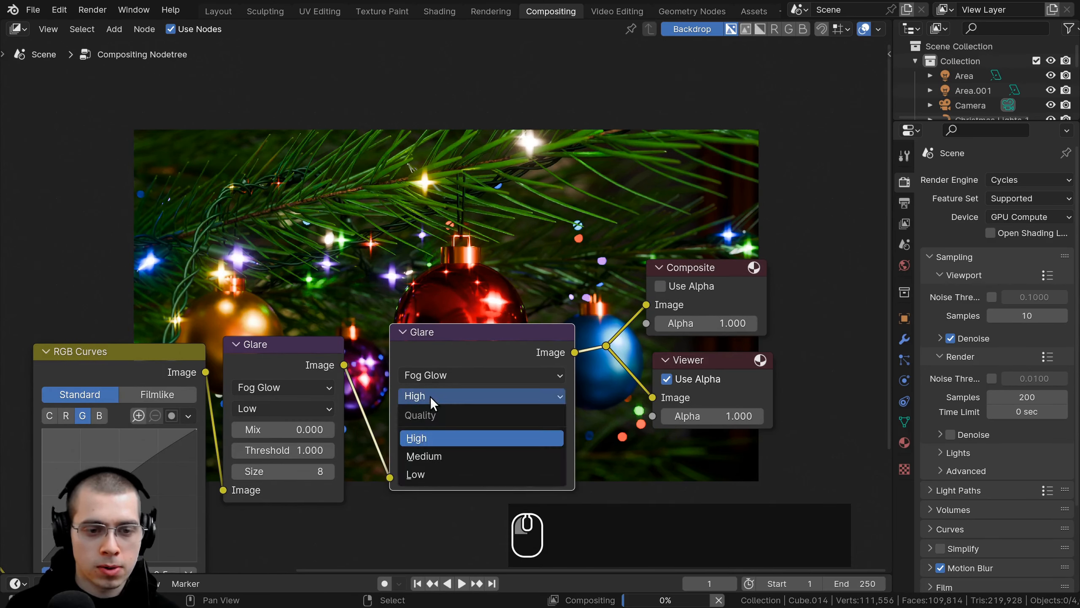
left_click(432, 472)
left_click_drag(461, 343, 444, 348)
scroll(444, 348, "down", 1)
middle_click_drag(444, 347, 353, 503)
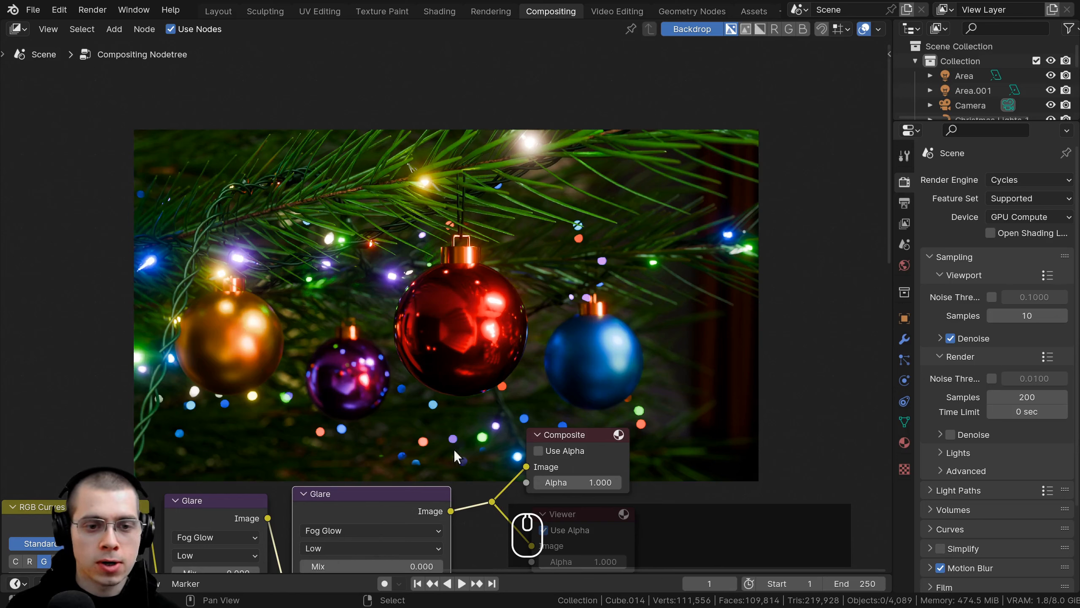
Step: Add an unconnected Box Mask node above the Glare nodes and widen it so its fields are readable
middle_click_drag(490, 293, 549, 252)
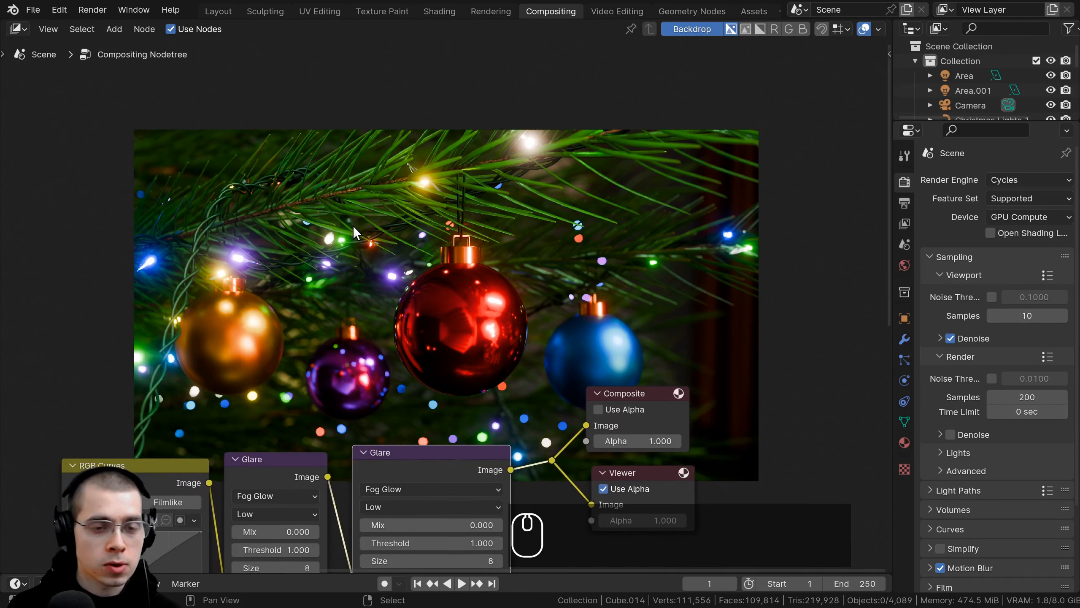
key("shift+a")
left_click(353, 224)
type("box")
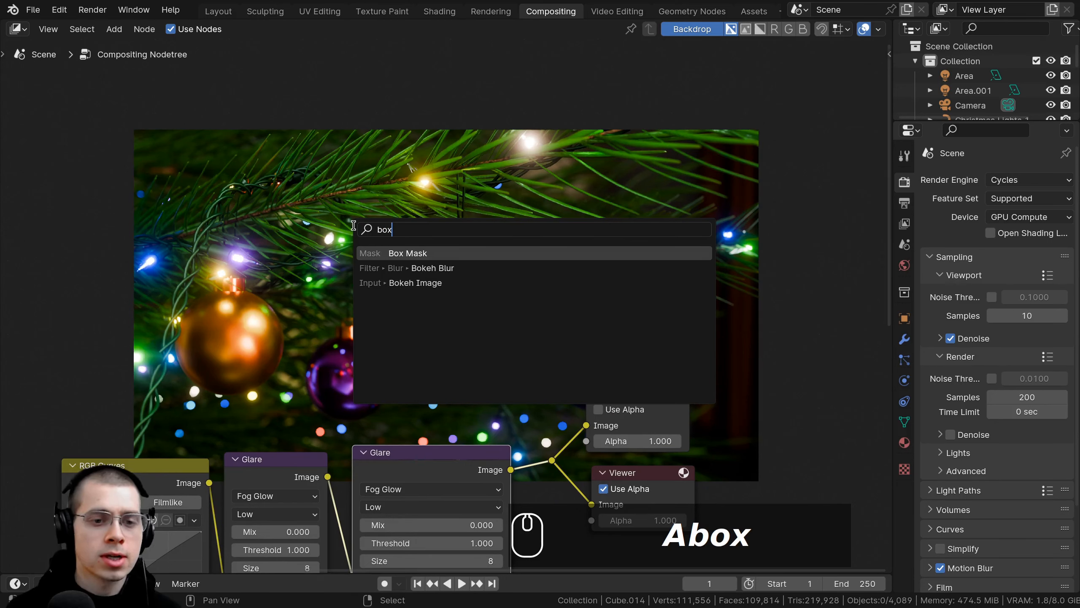
left_click(374, 253)
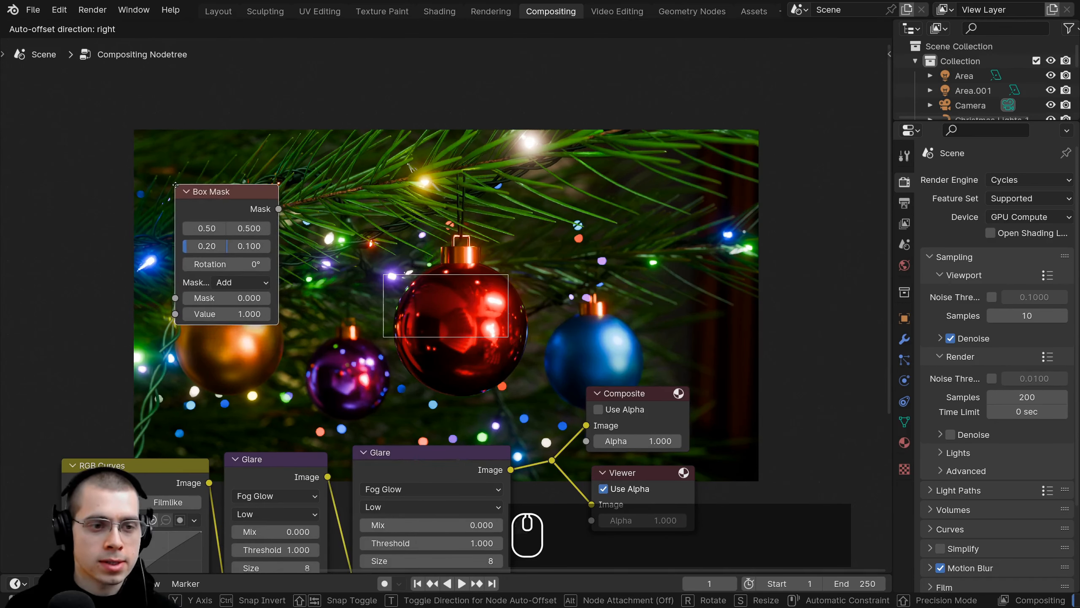
left_click(217, 281)
left_click_drag(278, 215, 409, 215)
key("g")
left_click_drag(236, 220, 232, 221)
middle_click_drag(232, 222, 208, 221)
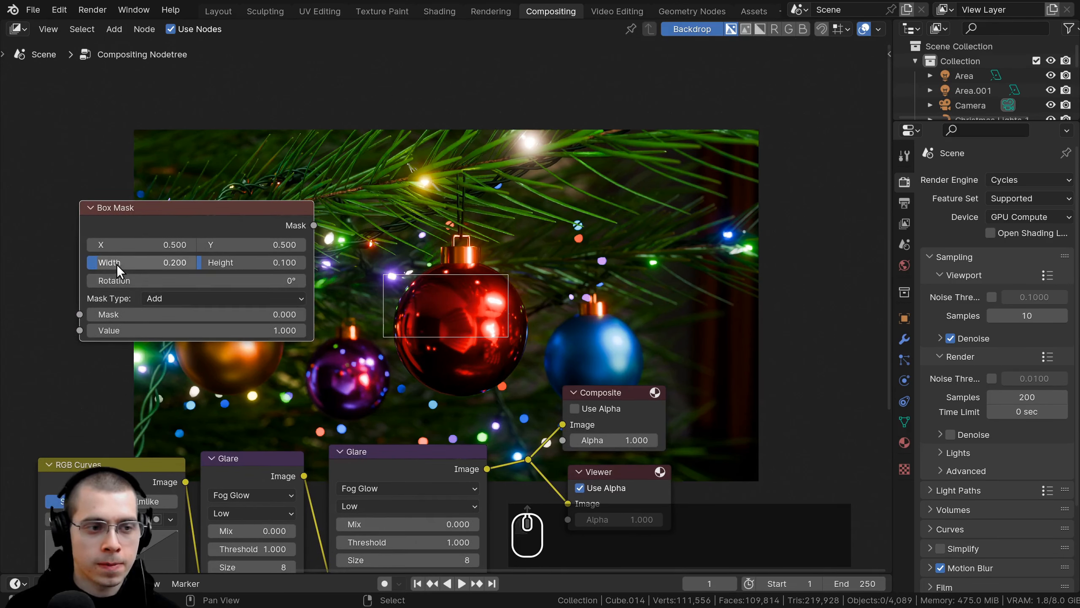
Step: Enlarge the box mask to nearly fill the image, with width about 0.934 and height about 0.491
left_click_drag(117, 264, 353, 265, "shift")
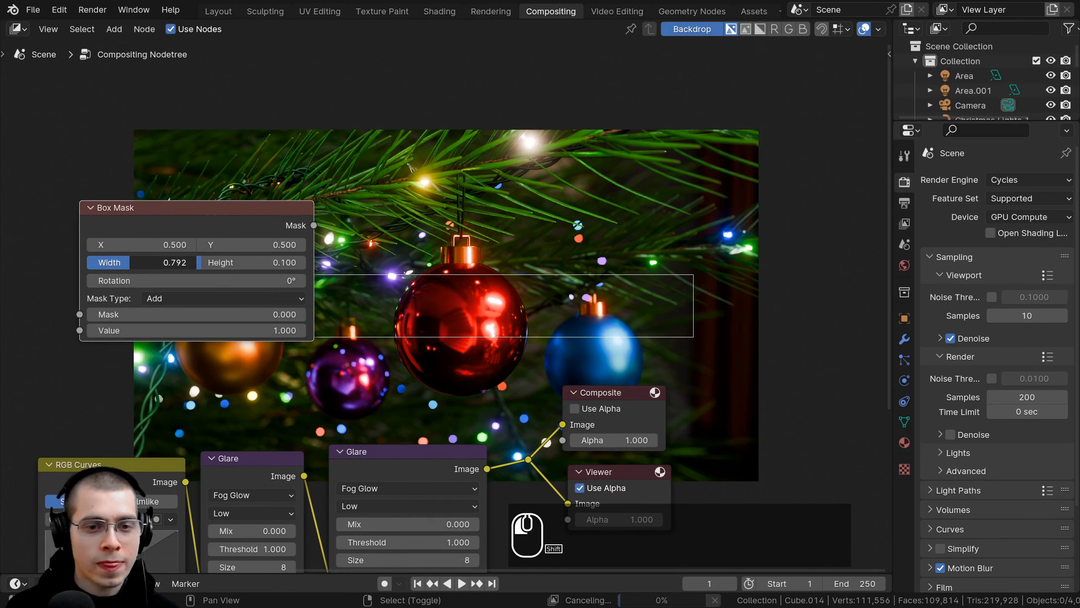
left_click_drag(432, 265, 433, 264, "shift")
left_click_drag(229, 264, 453, 264, "shift")
left_click_drag(127, 262, 217, 264, "shift")
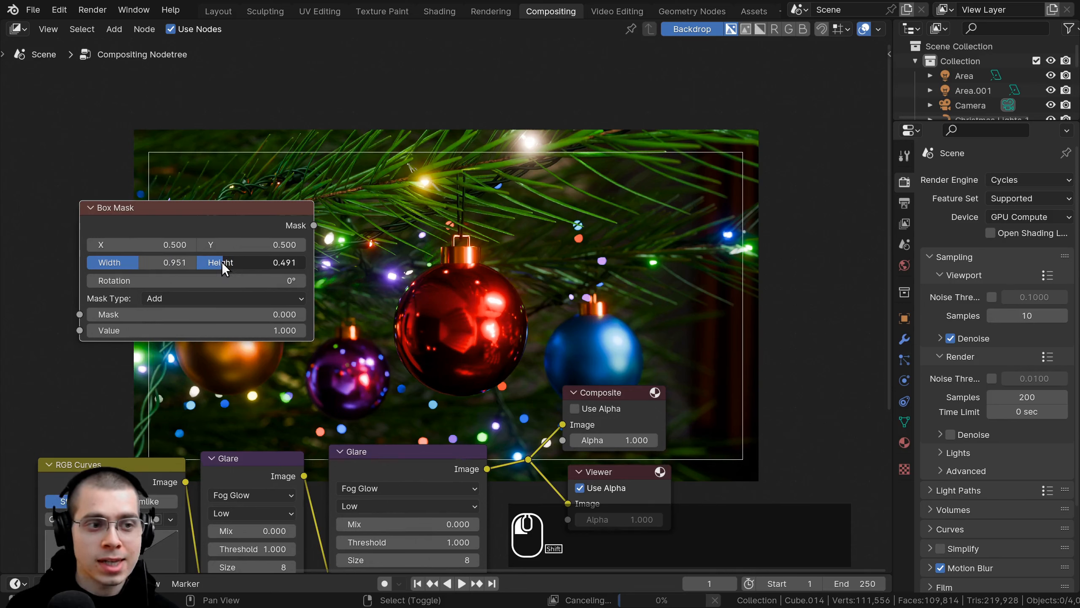
left_click_drag(133, 263, 124, 264, "shift")
Step: Add a Blur node beside the Box Mask node
scroll(271, 274, "down", 3)
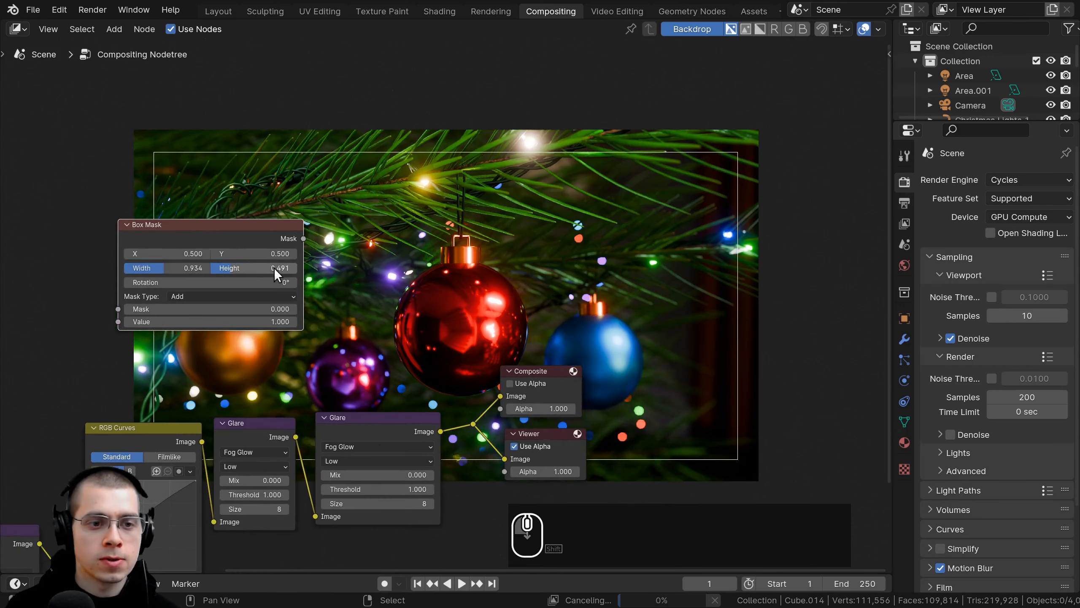
middle_click_drag(274, 268, 277, 268)
key("shift+a")
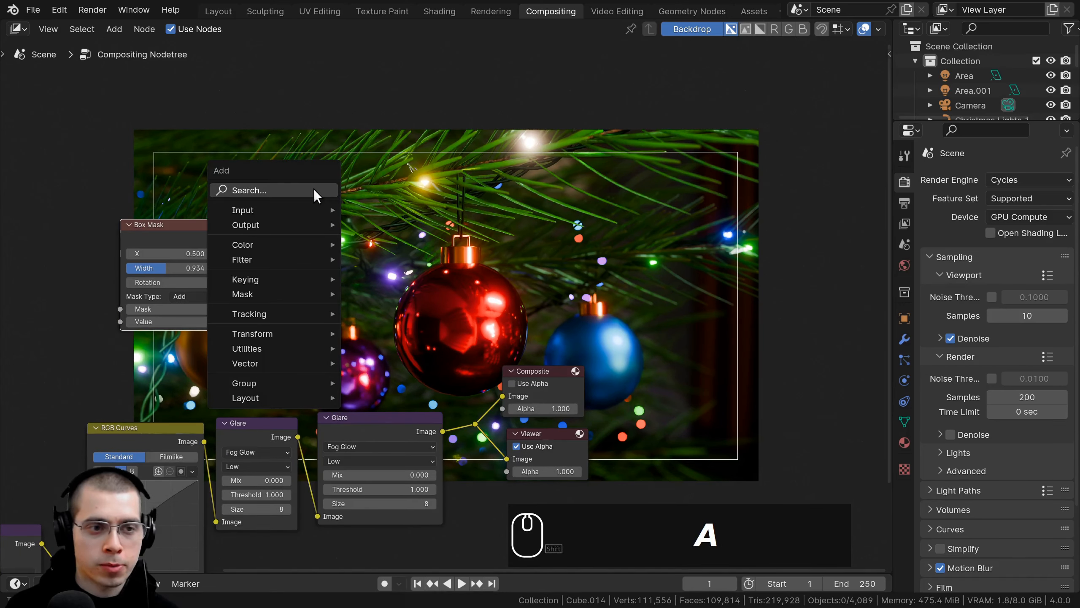
left_click(314, 191)
type("blu")
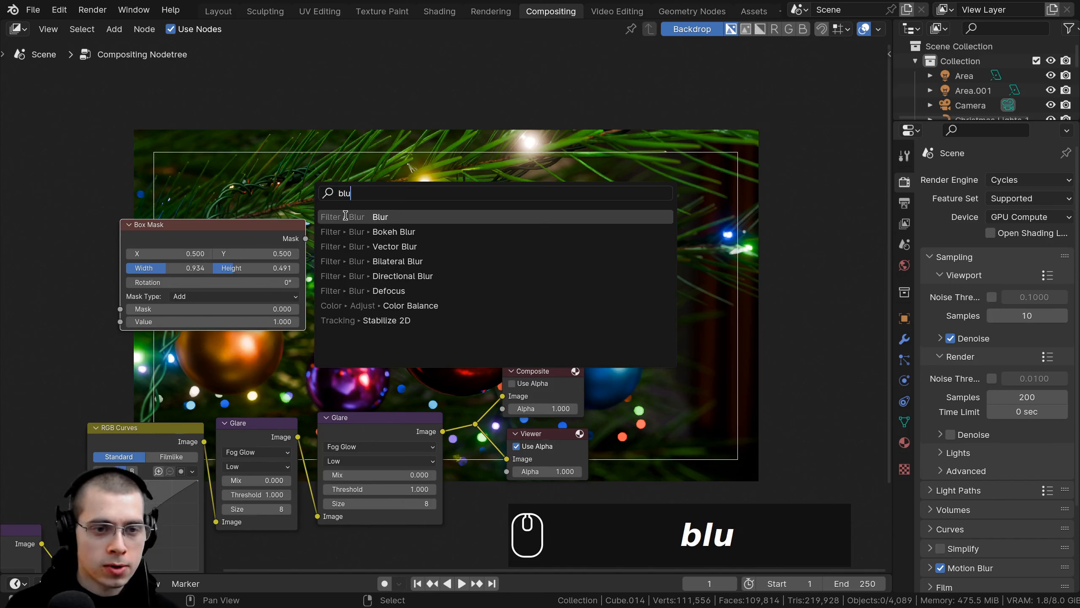
key("Return")
left_click(375, 240)
scroll(374, 240, "up", 1)
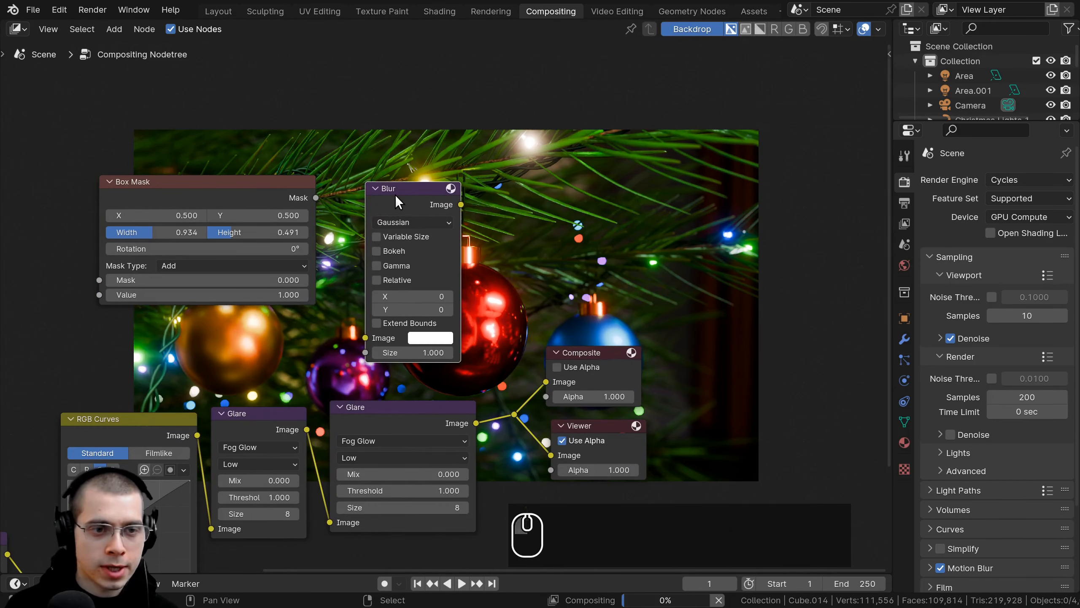
Step: Connect the Box Mask output to the Blur node's Image input and preview the blur result in the Viewer
left_click_drag(315, 197, 301, 214)
left_click_drag(344, 301, 365, 340)
left_click_drag(413, 194, 398, 190)
left_click(373, 226, "ctrl+shift")
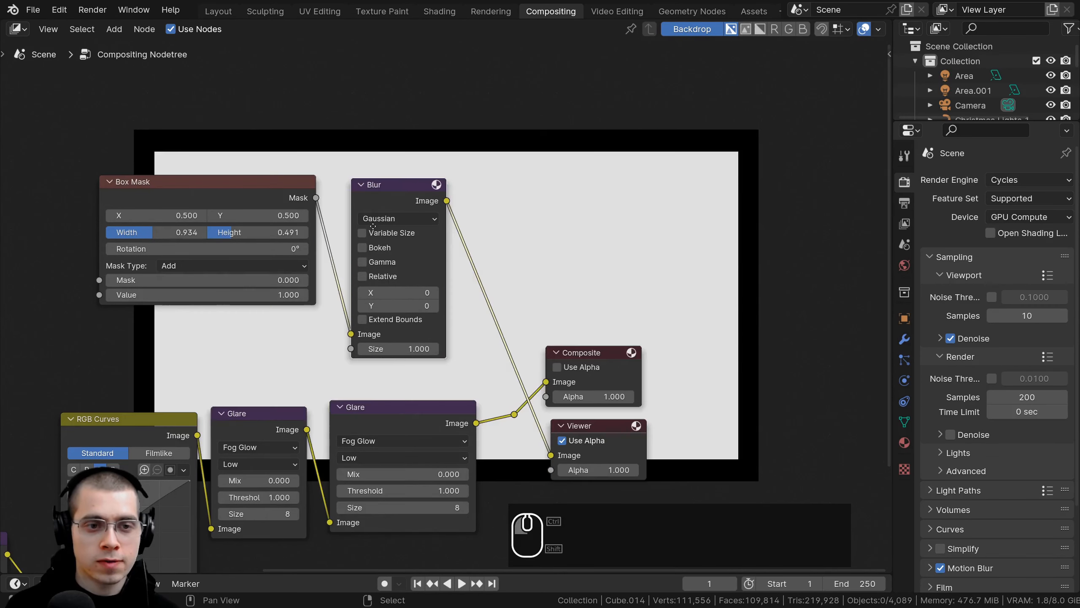
Step: Set both the X and Y blur sizes of the Blur node to 400
middle_click_drag(373, 226, 336, 355)
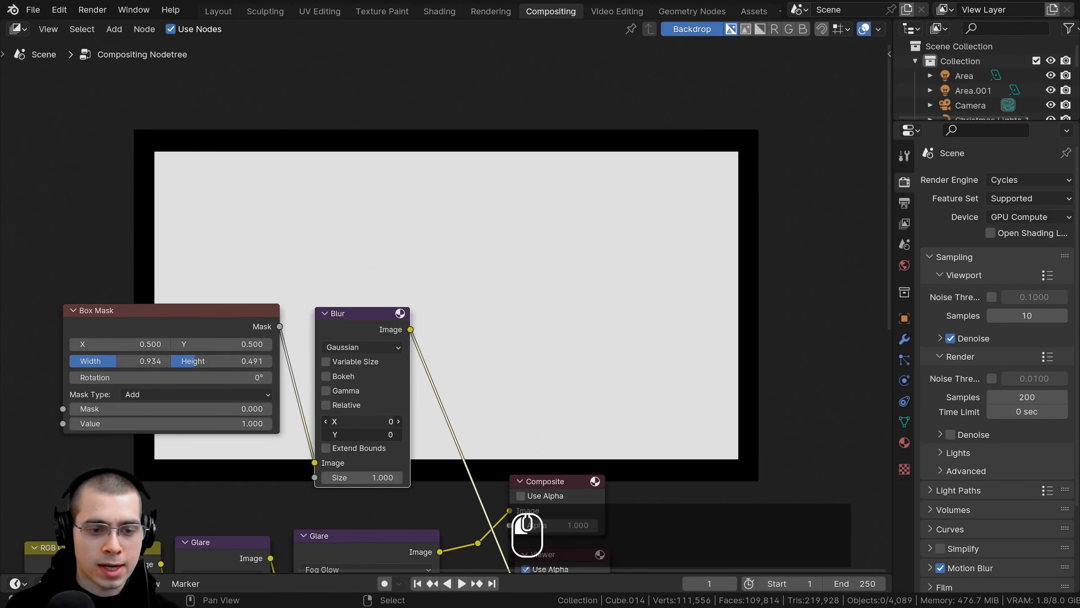
left_click_drag(357, 421, 388, 421)
scroll(349, 409, "up", 1)
middle_click_drag(355, 417, 343, 392)
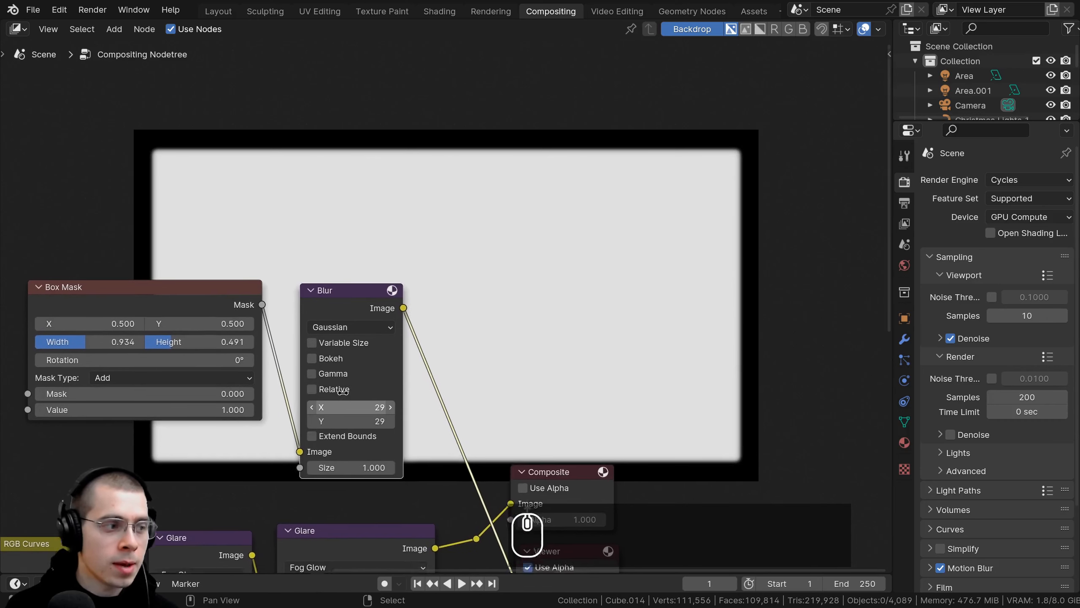
scroll(343, 390, "up", 1)
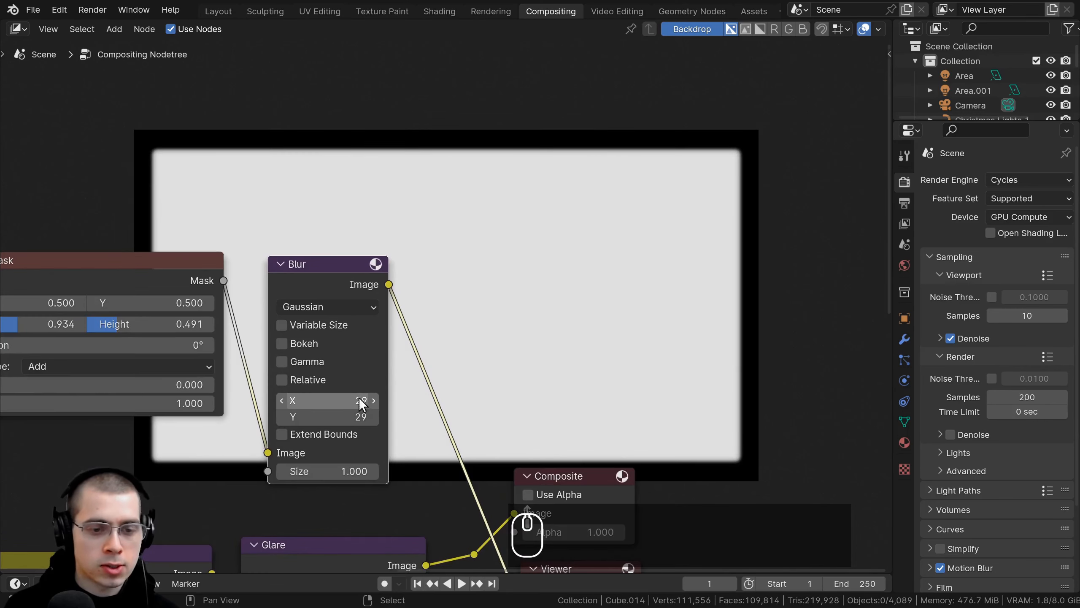
mouse_move(335, 397)
left_mouse_down()
mouse_move(335, 417)
mouse_move(366, 411)
mouse_move(337, 396)
left_mouse_up()
left_click(337, 396)
type("400")
key("Return")
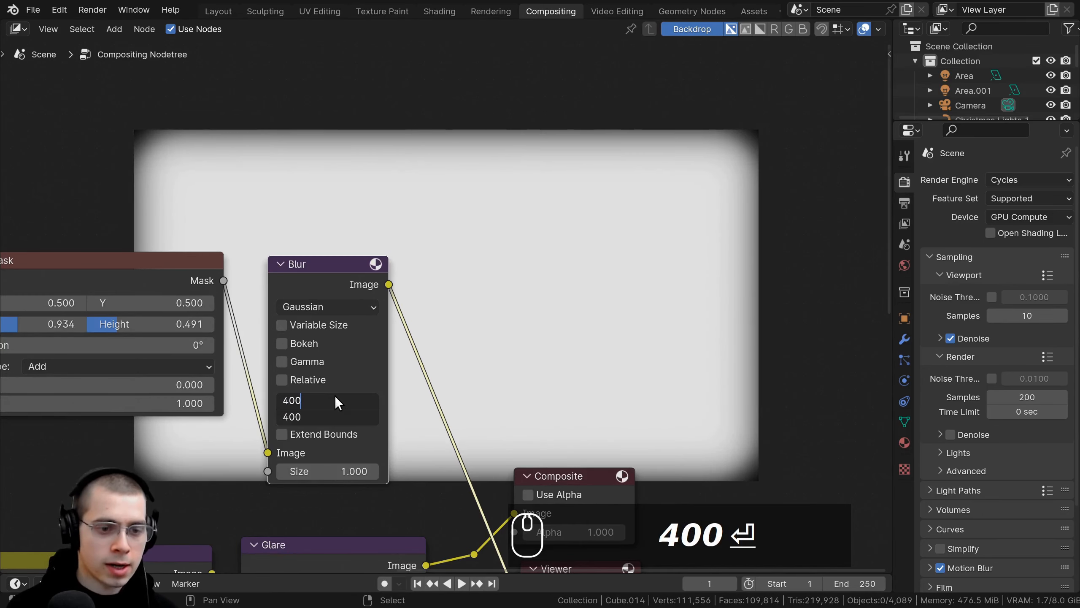
Step: Shrink the box mask slightly, to width about 0.917 and height about 0.490
scroll(86, 279, "down", 2)
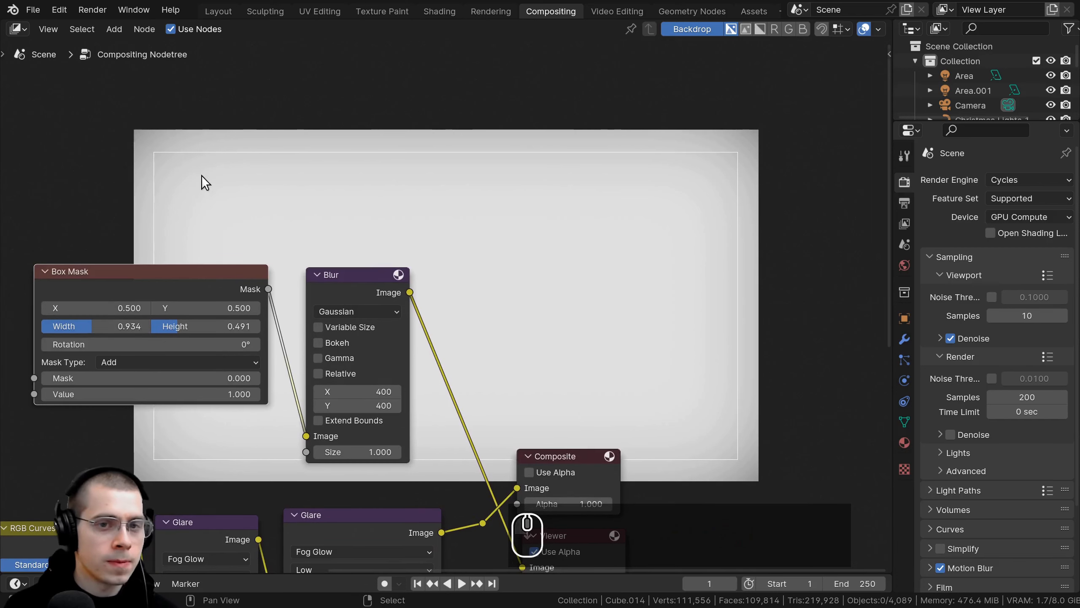
left_click_drag(109, 328, 111, 328)
right_click(110, 328)
Step: Move the Composite, Viewer and reroute nodes farther from the last Glare node to make room for another node
scroll(368, 281, "down", 1)
key("b")
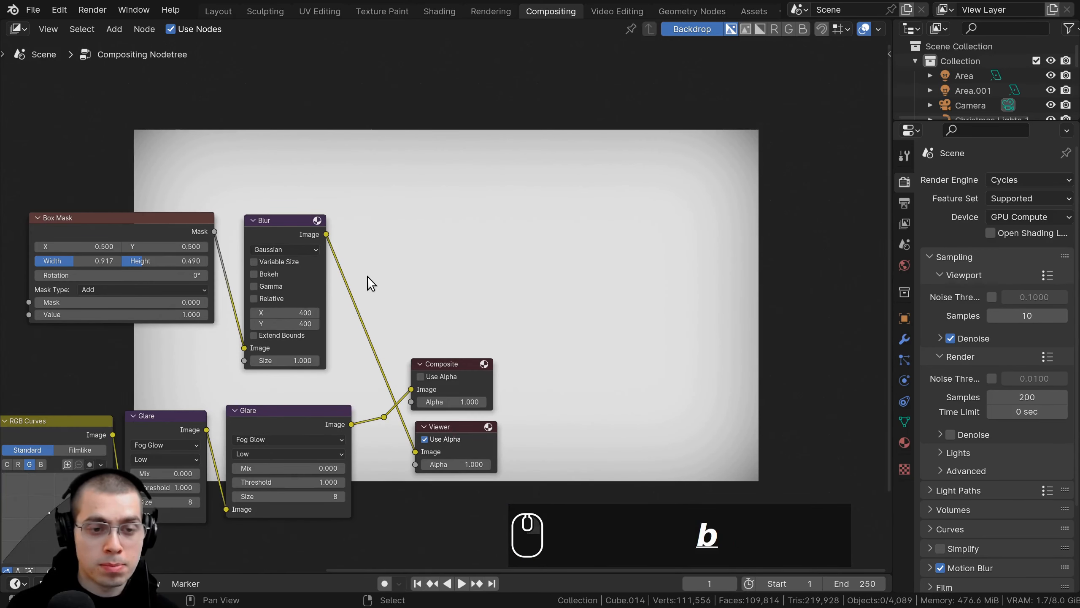
left_click_drag(368, 277, 542, 526)
key("g")
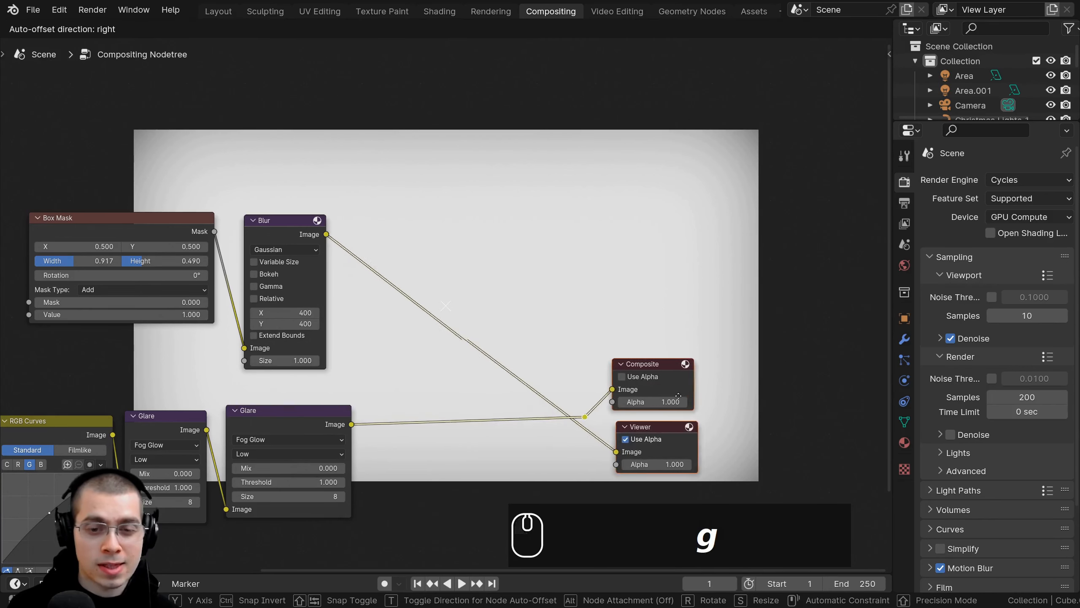
left_click(555, 330)
middle_click_drag(555, 329, 538, 340)
key("g")
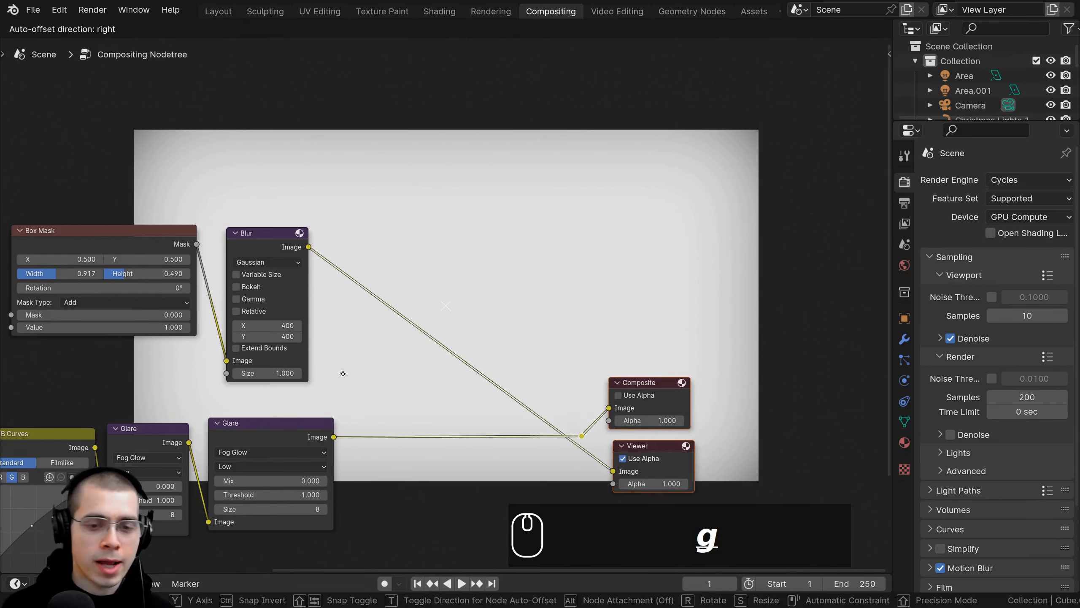
left_click(312, 376)
Step: Add an Alpha Over node on the link between the last Glare node and the output reroute
scroll(488, 279, "up", 1)
middle_click_drag(450, 363, 421, 264)
key("a")
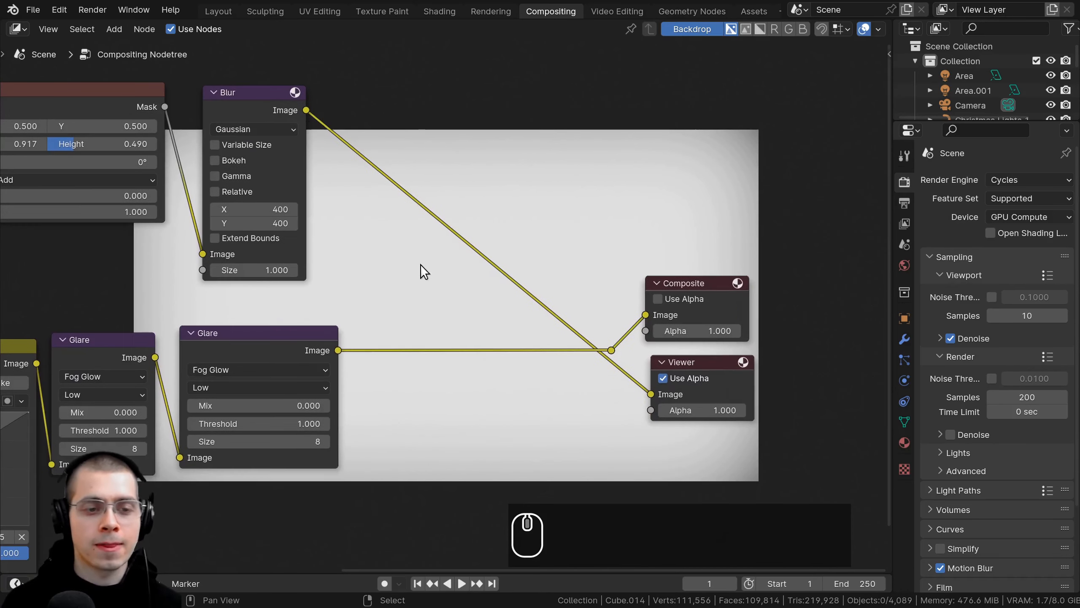
key("shift+a")
left_click(421, 256)
type("al")
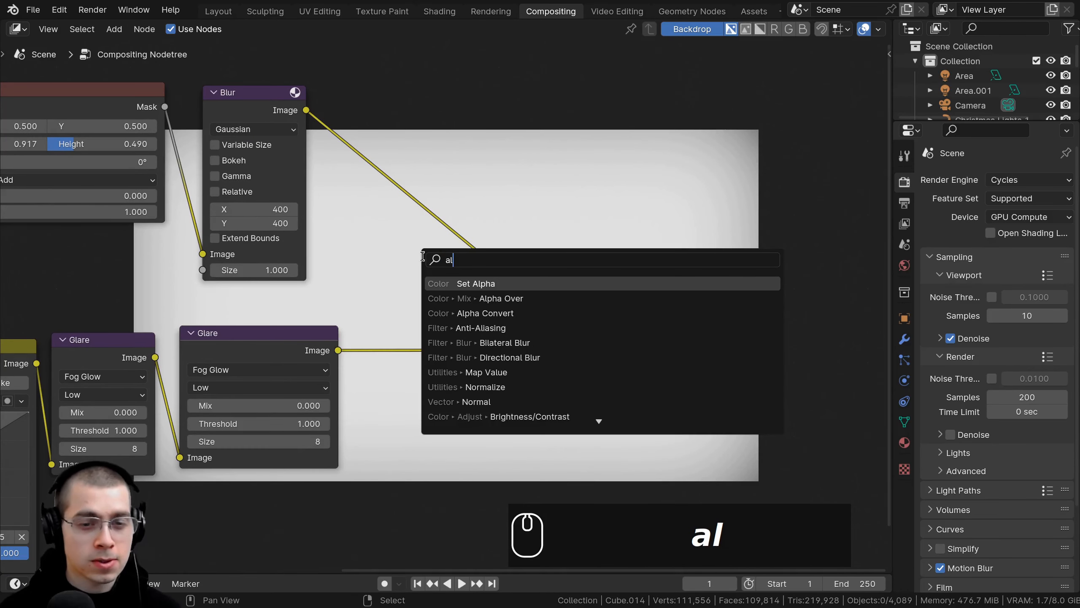
left_click(489, 298)
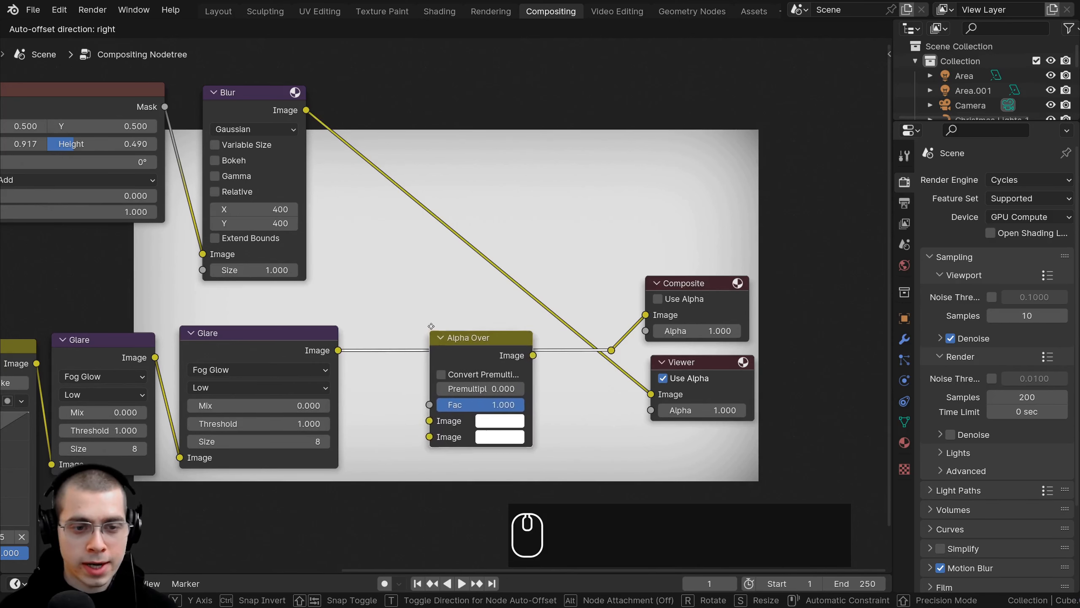
left_click(444, 322)
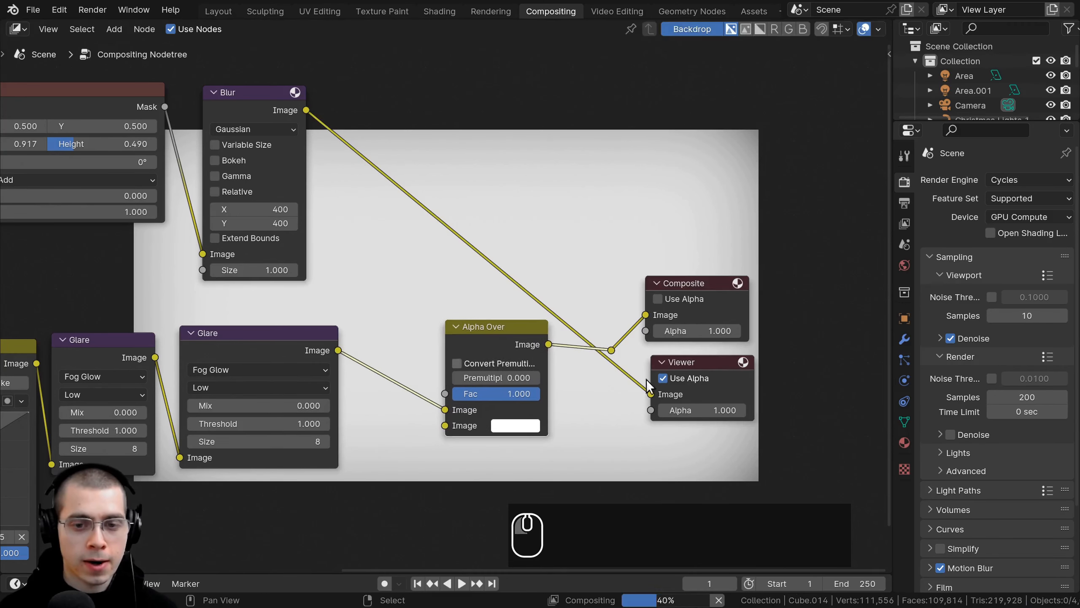
Step: Preview the Alpha Over result in the Viewer and connect the Blur output to the Alpha Over node's Fac input
left_click(612, 353, "ctrl+shift")
scroll(311, 190, "down", 1)
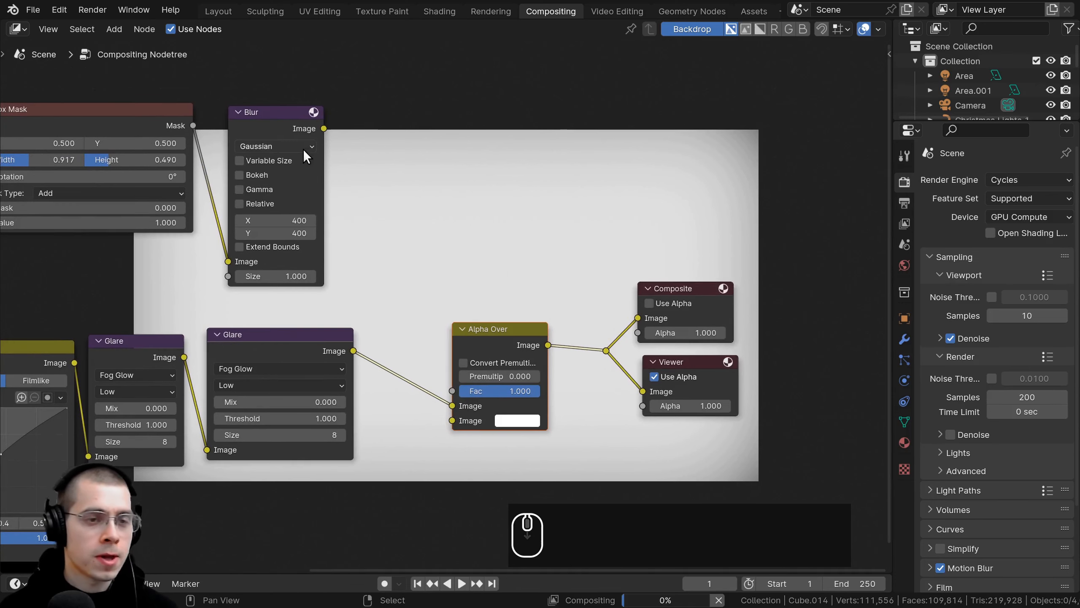
left_click_drag(254, 117, 237, 116)
left_click_drag(306, 127, 451, 394)
middle_click_drag(427, 384, 435, 322)
scroll(434, 322, "up", 1)
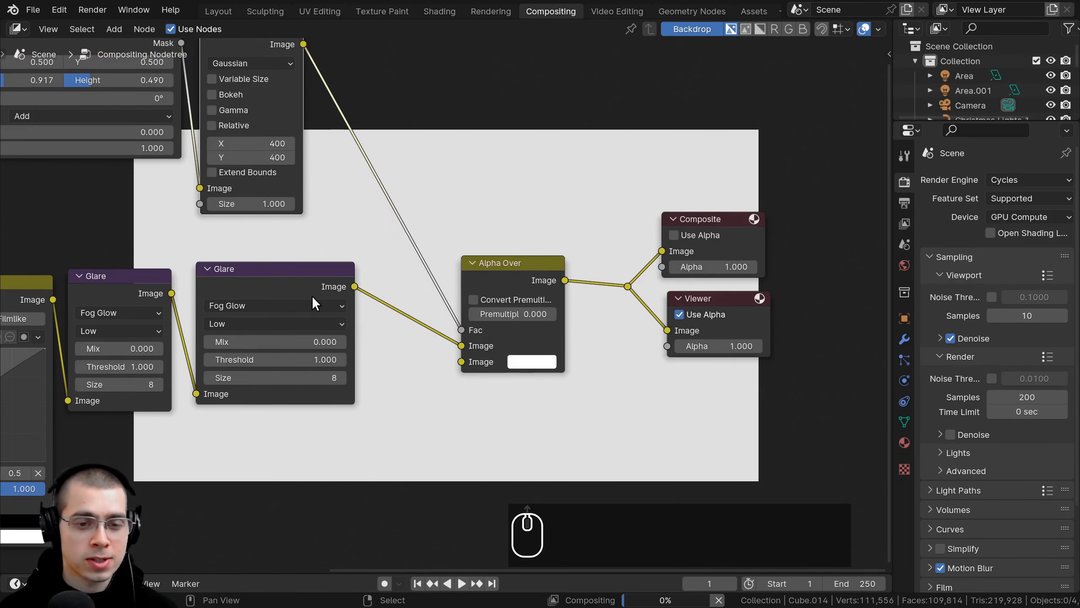
scroll(451, 346, "up", 1)
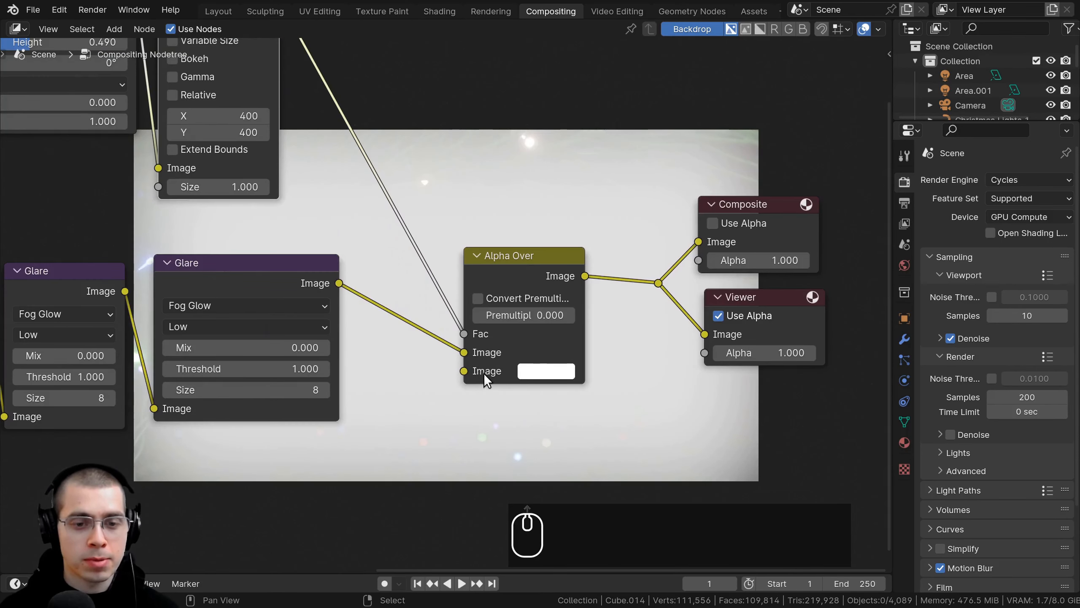
Step: Move the Glare link to the Alpha Over node's second Image input and set the first Image color to black (000000)
middle_click_drag(471, 370, 462, 367)
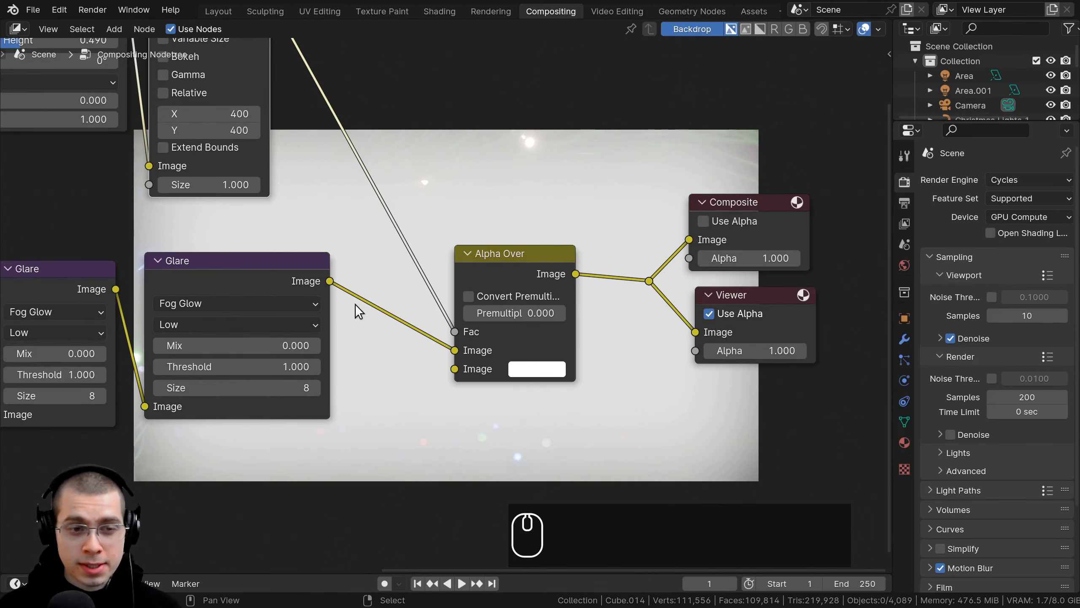
mouse_move(455, 350)
left_mouse_down()
mouse_move(422, 343)
mouse_move(455, 369)
left_mouse_up()
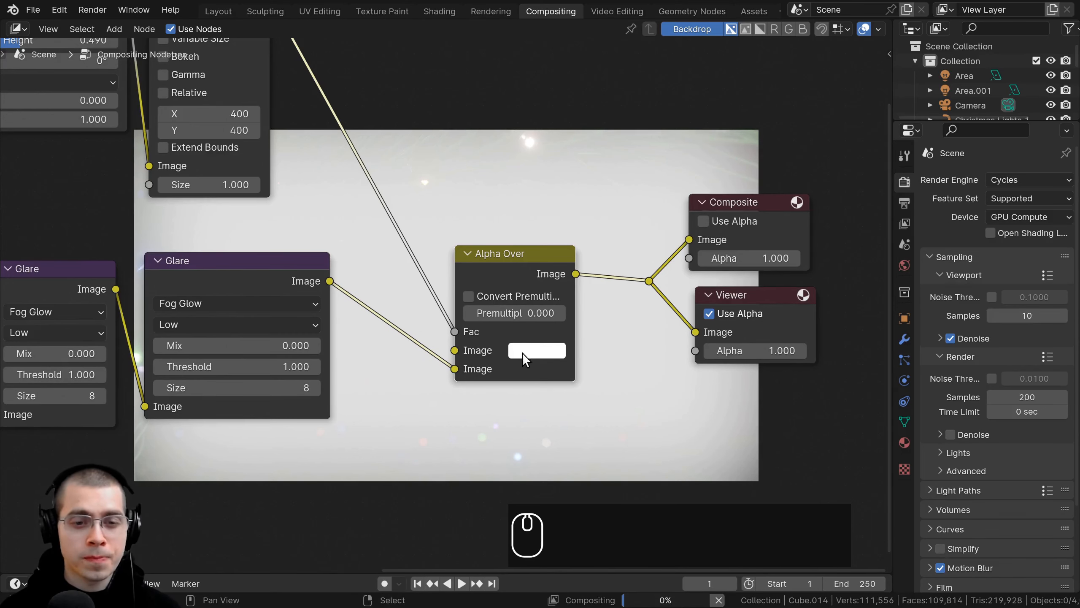
middle_click_drag(522, 352, 527, 397)
left_click(551, 402)
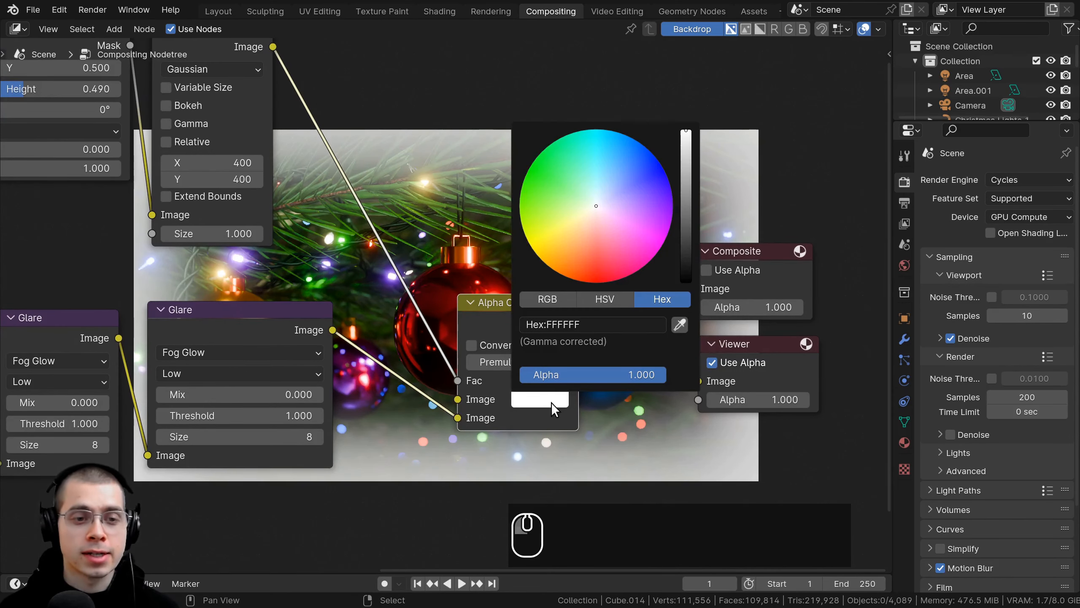
left_click_drag(685, 132, 692, 288)
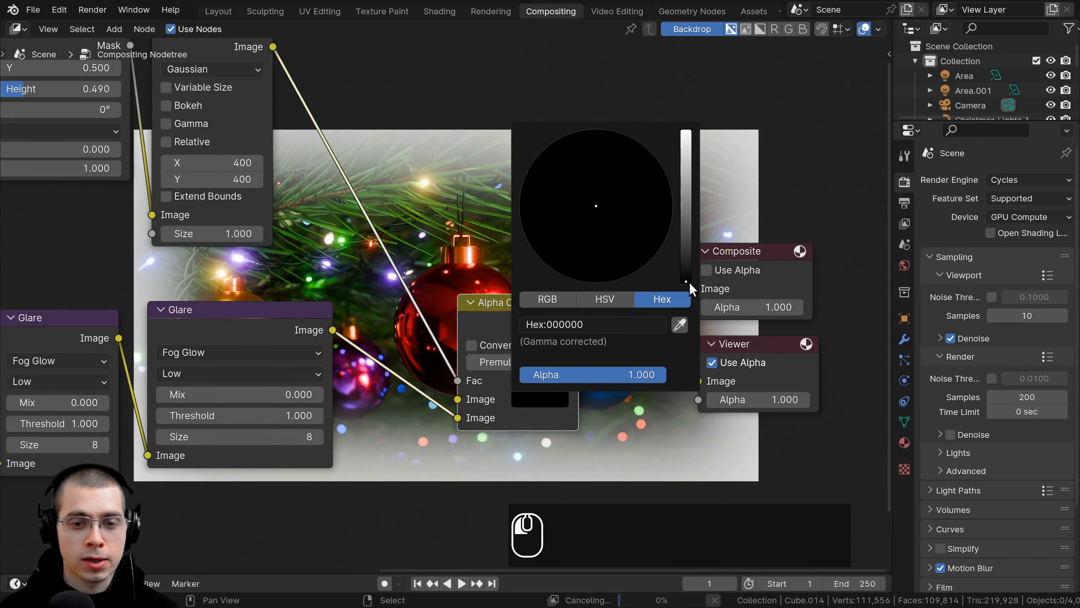
middle_click_drag(521, 212, 379, 488)
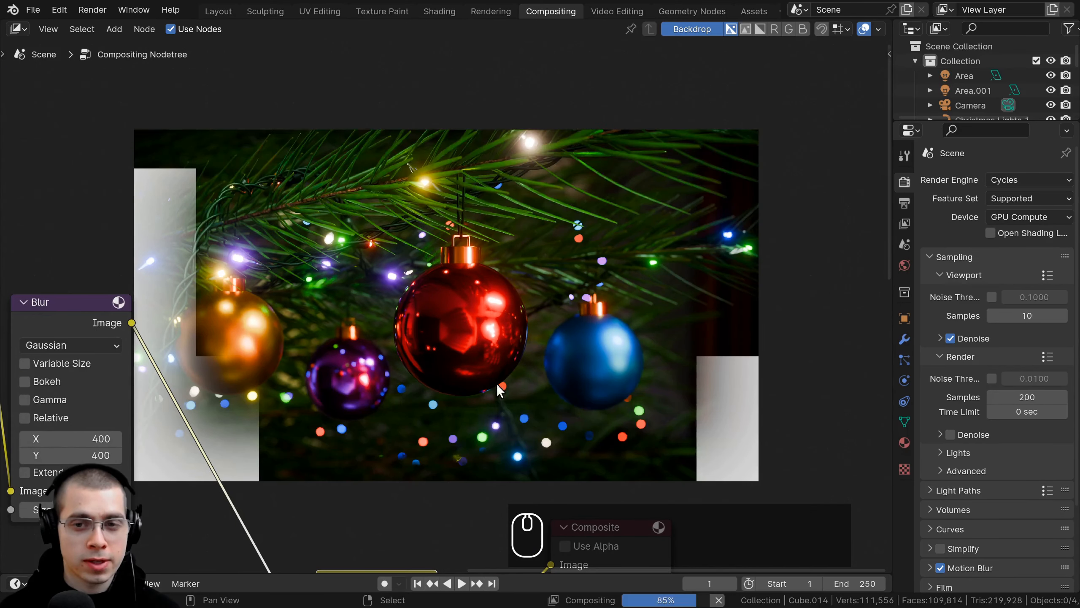
middle_click_drag(375, 406, 375, 405)
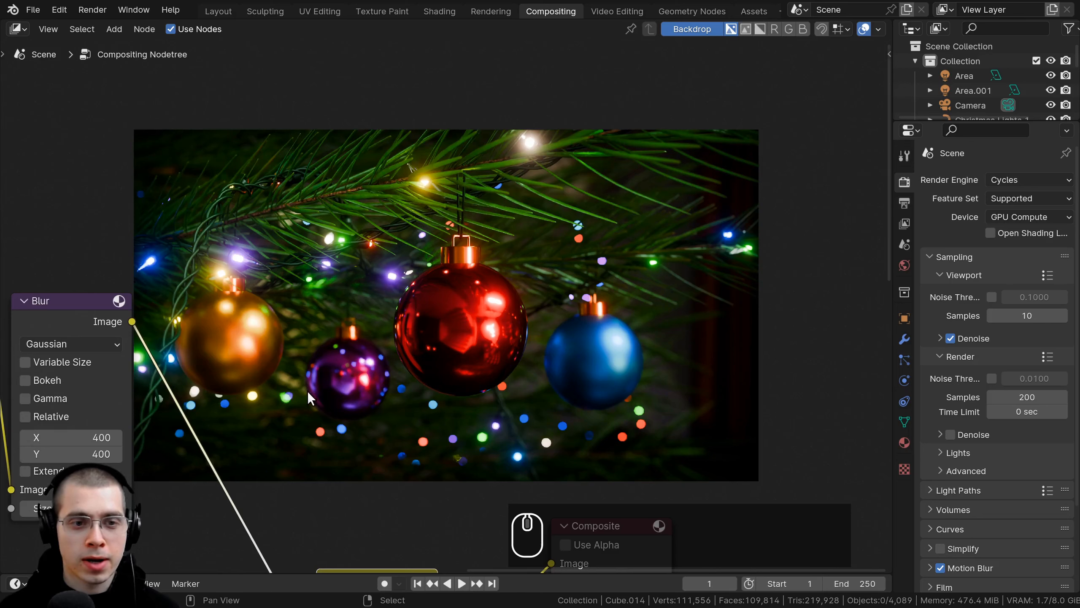
middle_click_drag(577, 269, 568, 254)
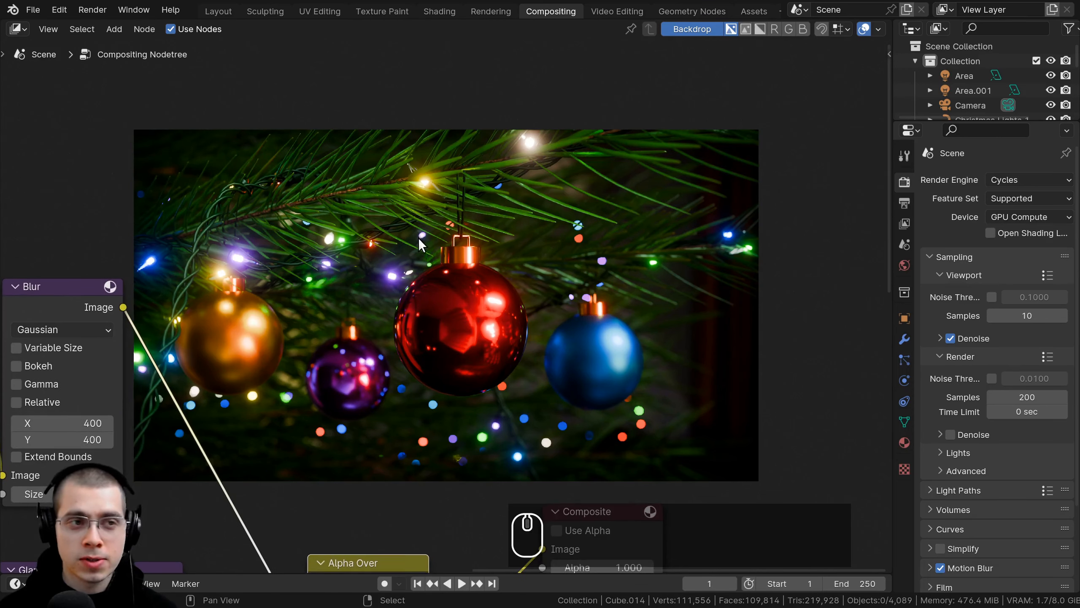
Step: Save the Viewer node's image as the PNG file Christmas Tutorial.png in the Tutorial folder
scroll(481, 176, "down", 1)
middle_click_drag(478, 303, 436, 160)
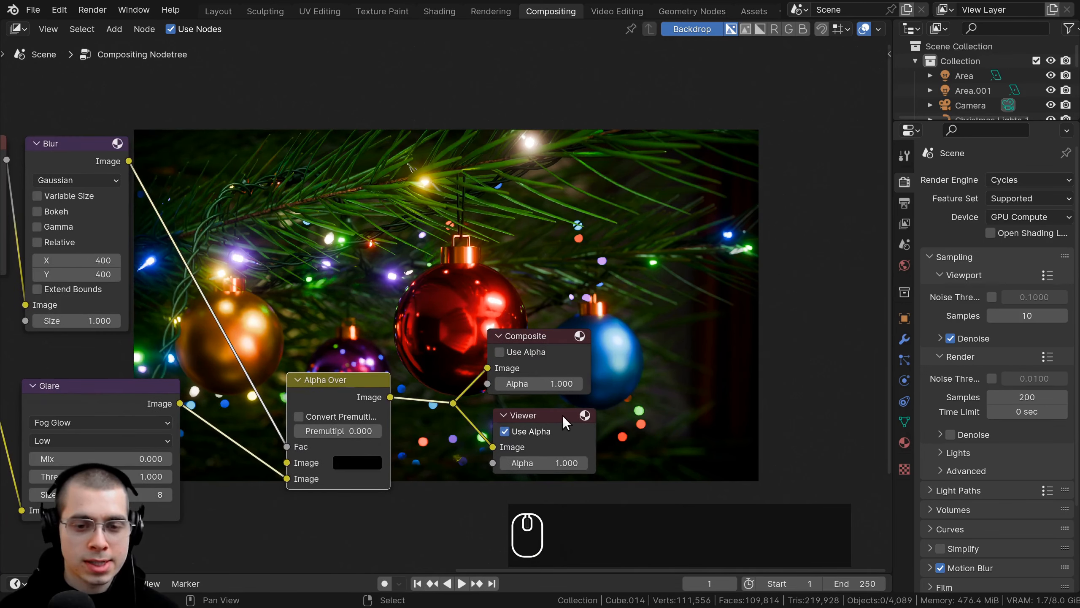
left_click(562, 416)
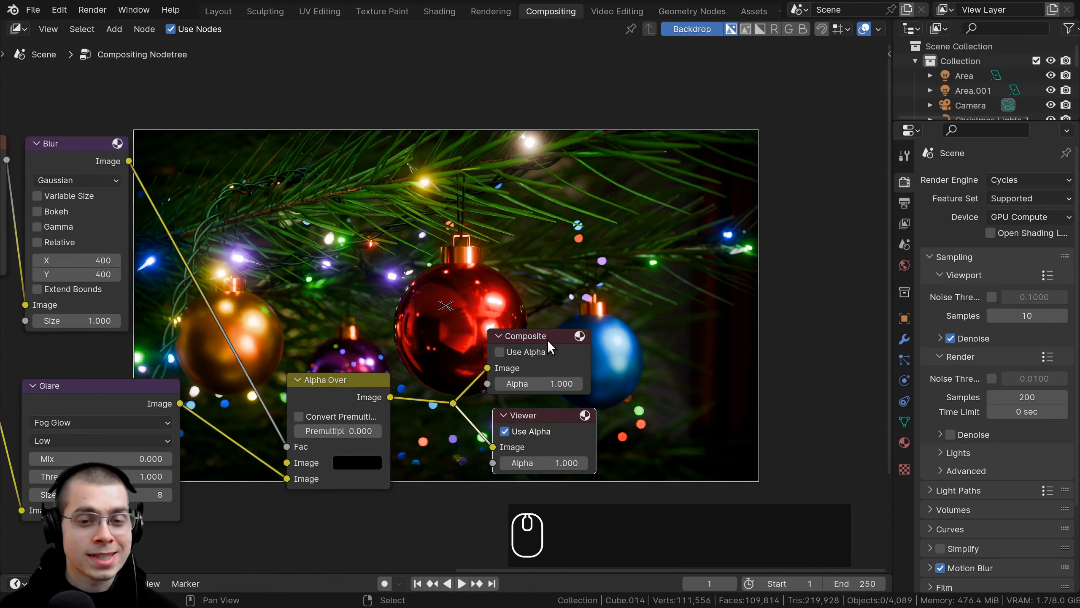
key("n")
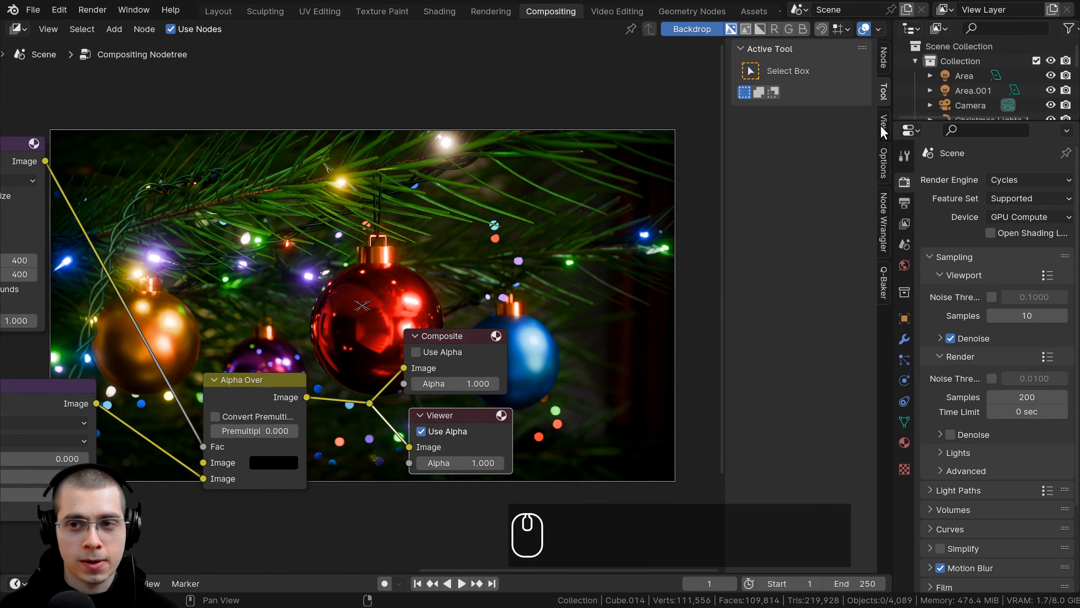
left_click(886, 54)
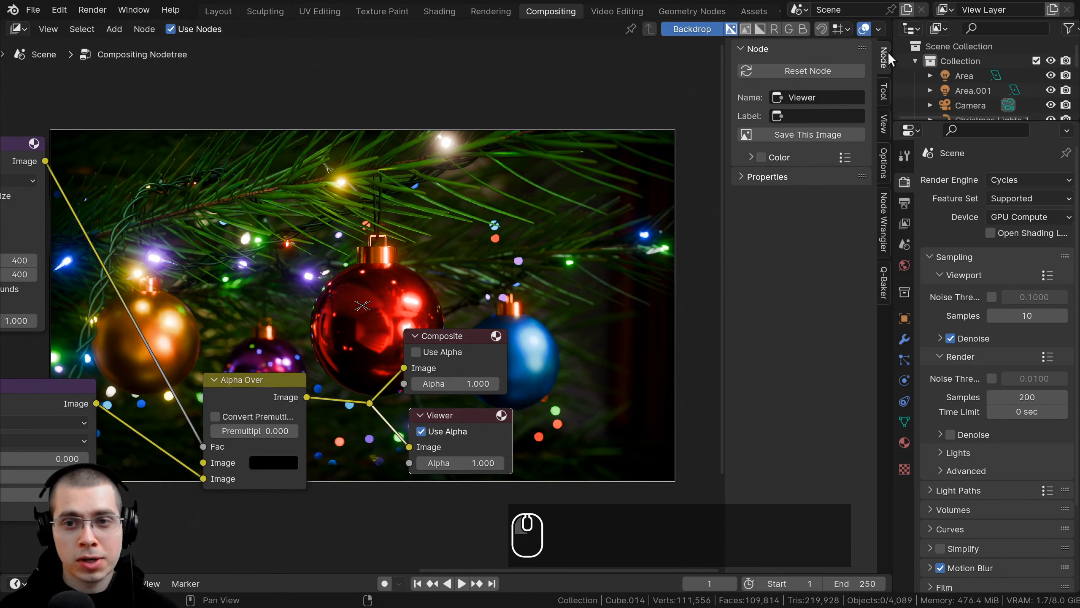
key("g")
right_click(453, 421)
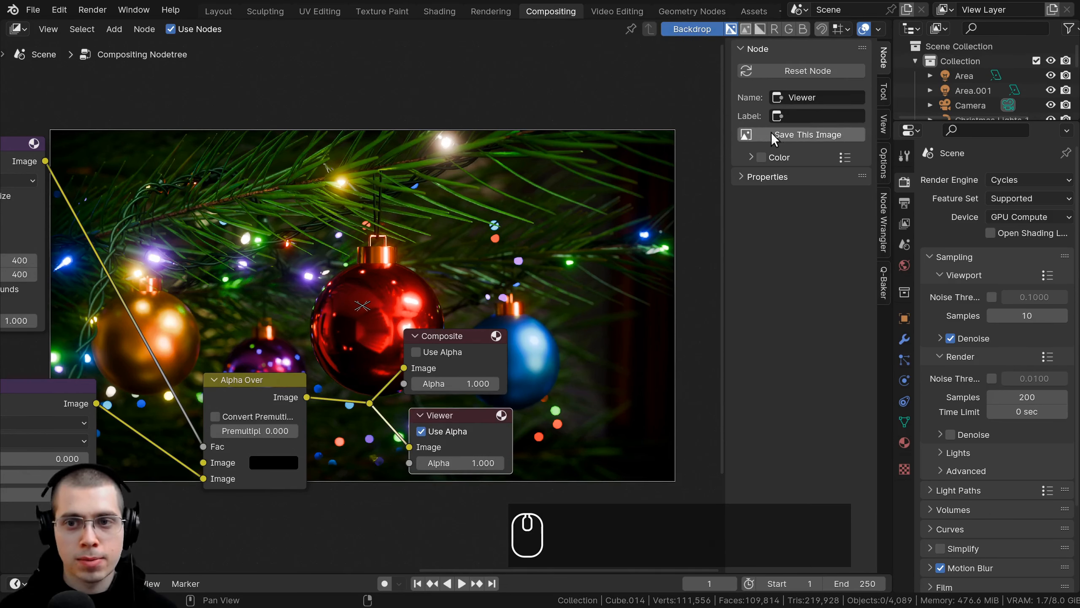
left_click(800, 135)
left_click(218, 577)
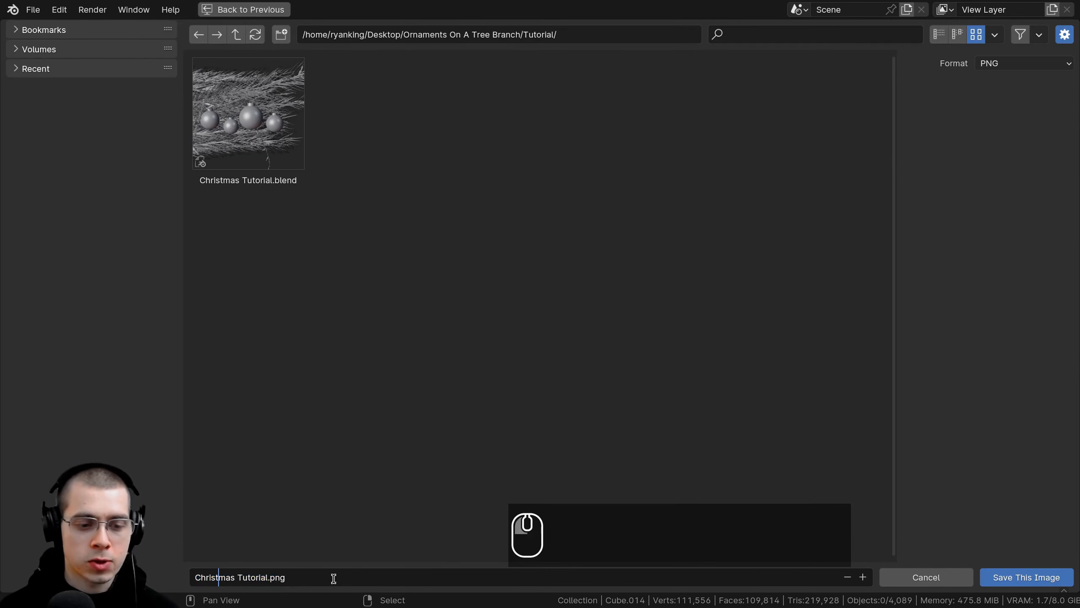
left_click(1004, 572)
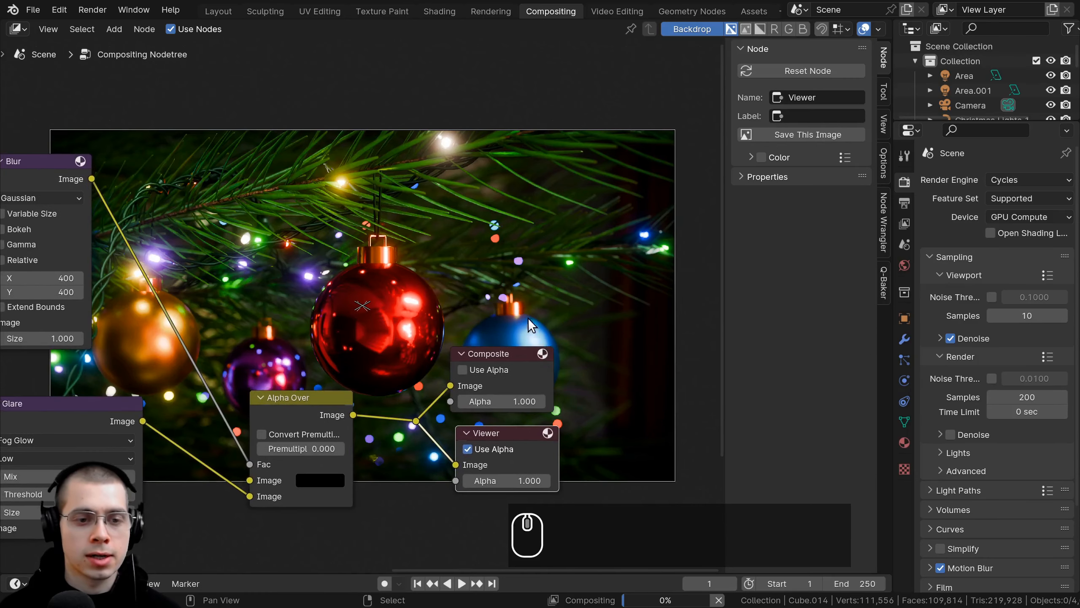